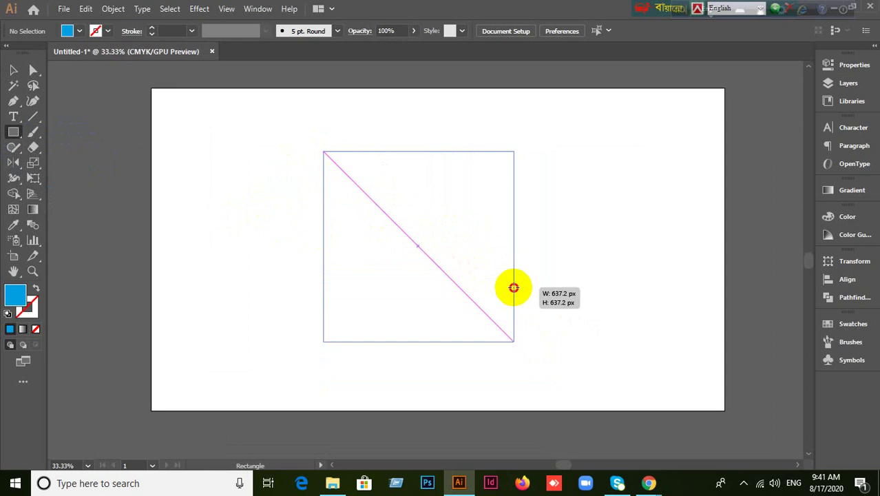
pyautogui.click(11, 71)
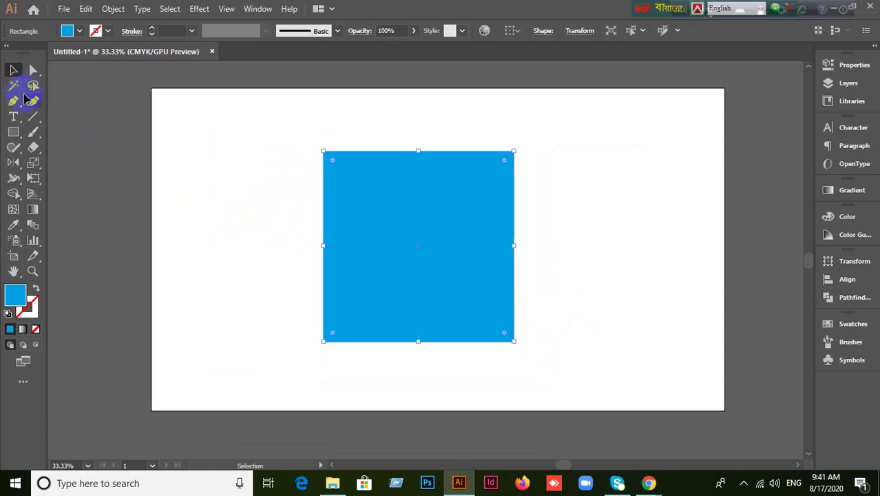
pyautogui.click(34, 133)
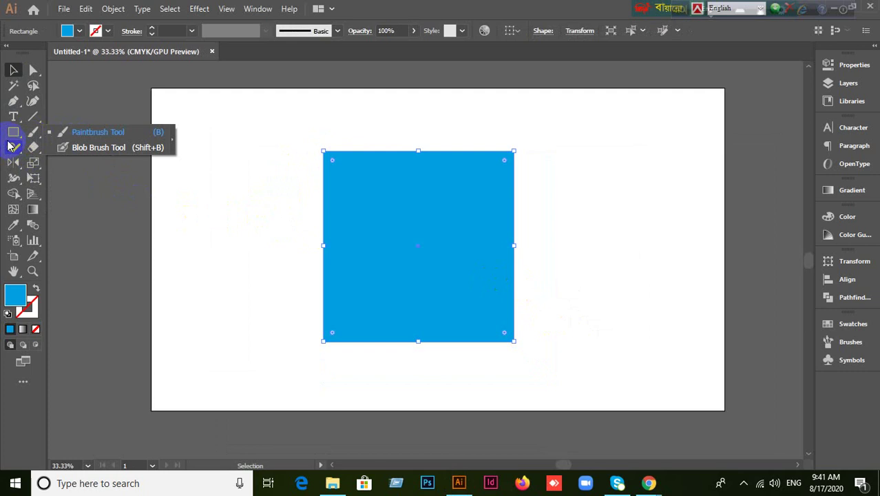
pyautogui.click(12, 136)
pyautogui.click(12, 152)
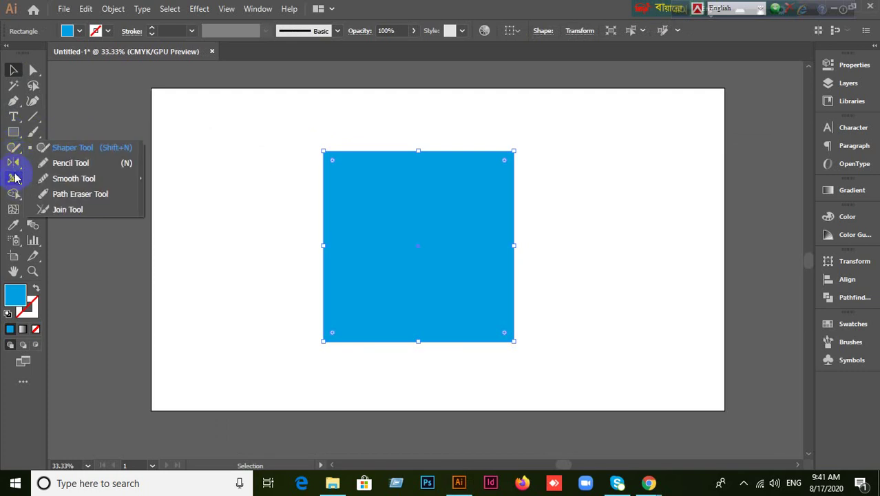
pyautogui.click(13, 117)
pyautogui.click(352, 74)
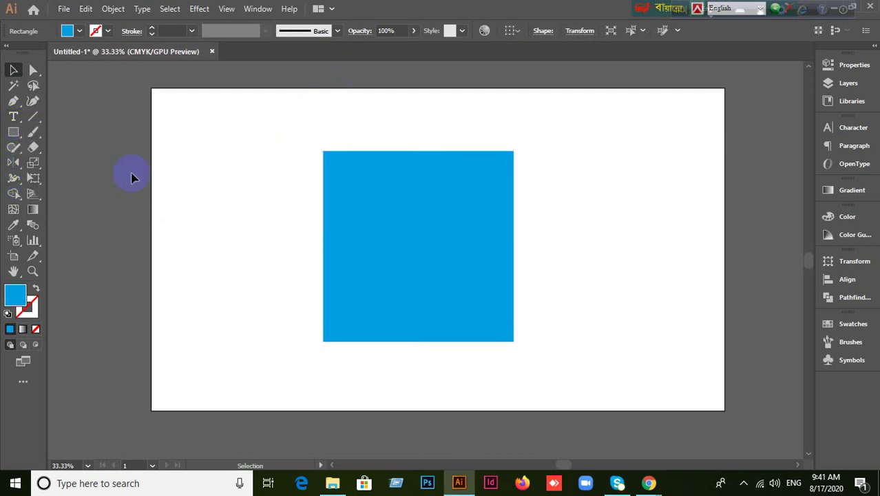
pyautogui.click(33, 166)
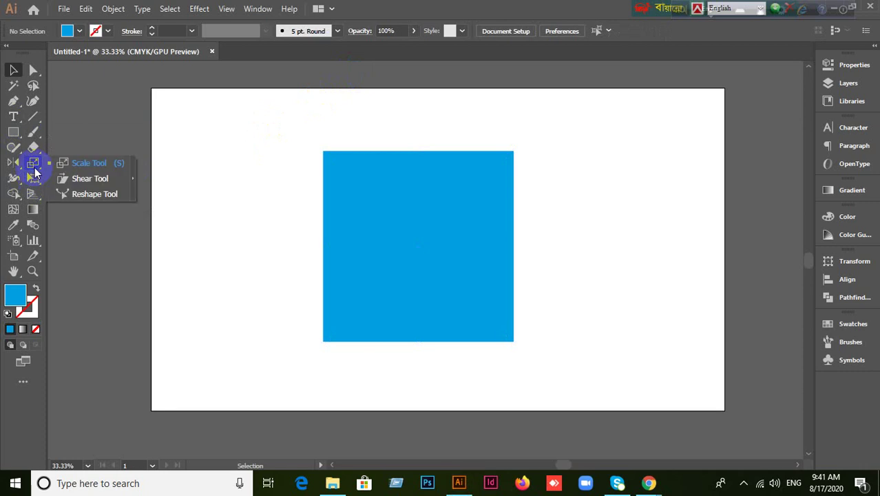
pyautogui.click(103, 161)
pyautogui.click(13, 70)
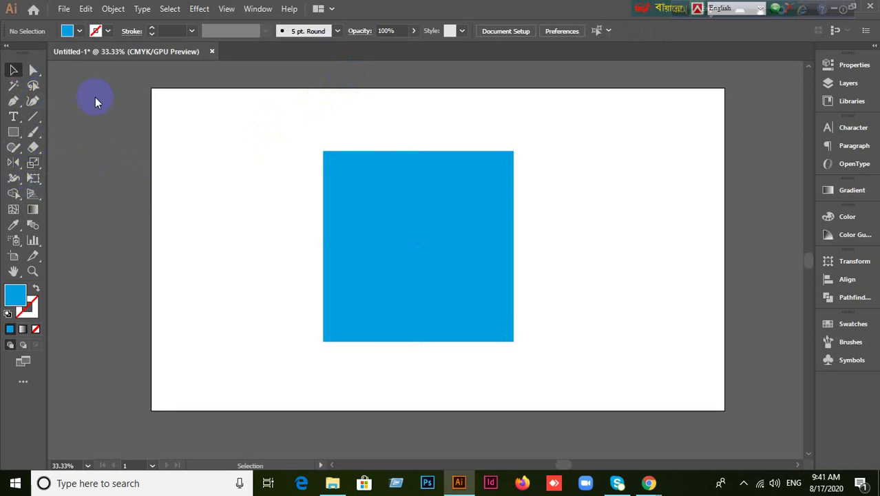
# Select the blue square and activate the Scale tool for it.
pyautogui.click(420, 216)
pyautogui.click(33, 163)
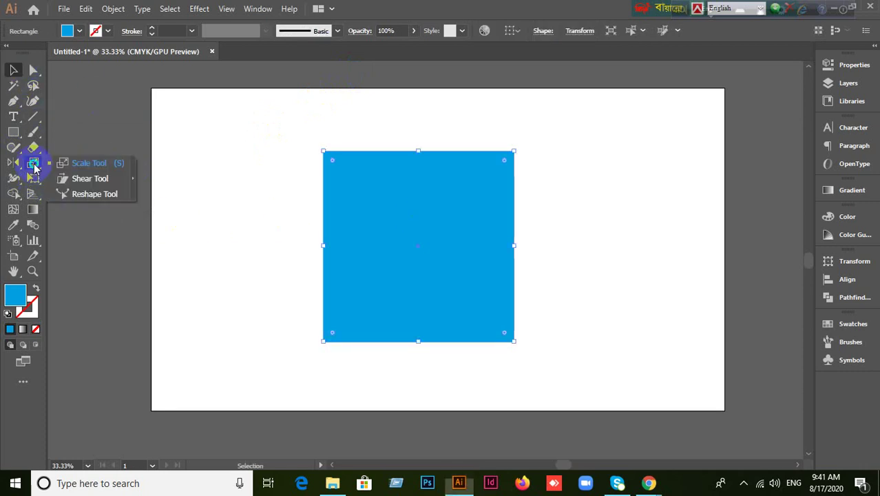
pyautogui.click(82, 164)
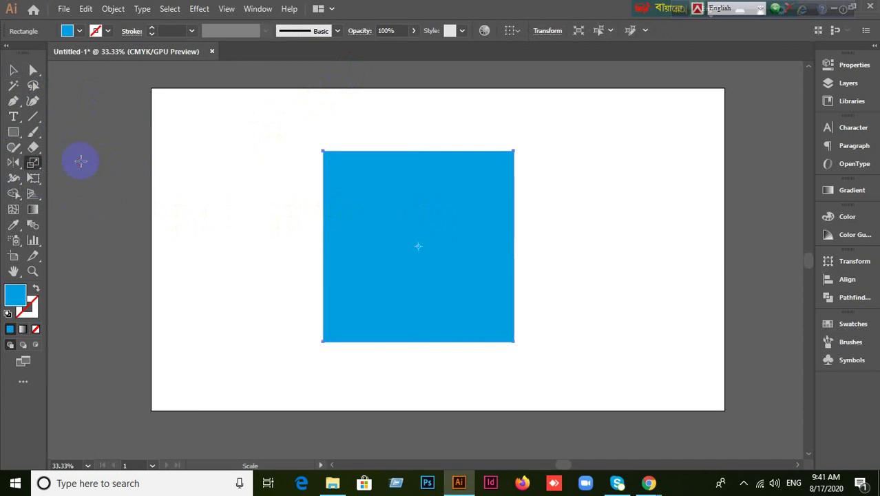
# Examine the Scale options for the blue square, including with its centre as the reference point, without applying anything.
pyautogui.doubleClick(33, 164)
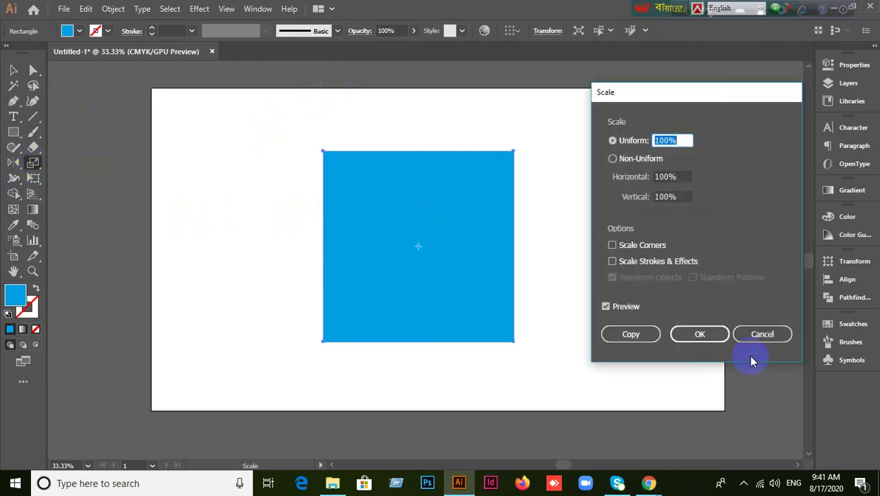
pyautogui.click(761, 335)
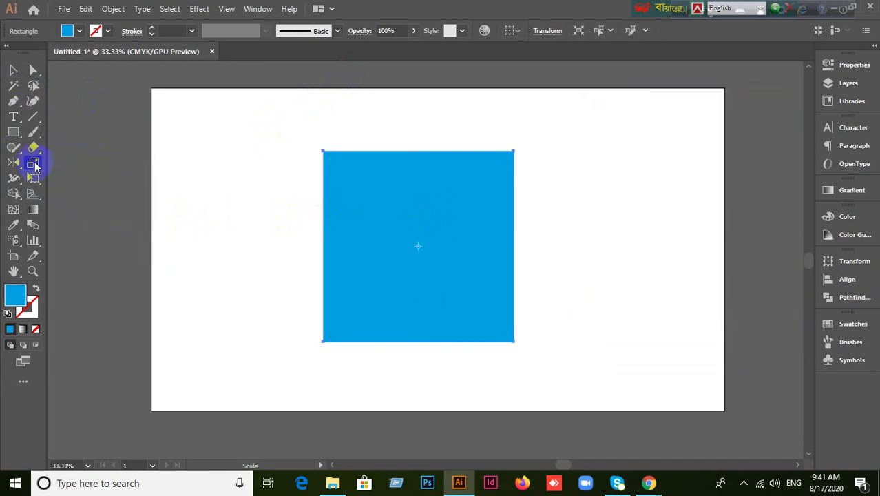
pyautogui.click(378, 239)
pyautogui.keyDown('alt'); pyautogui.click(418, 246); pyautogui.keyUp('alt')
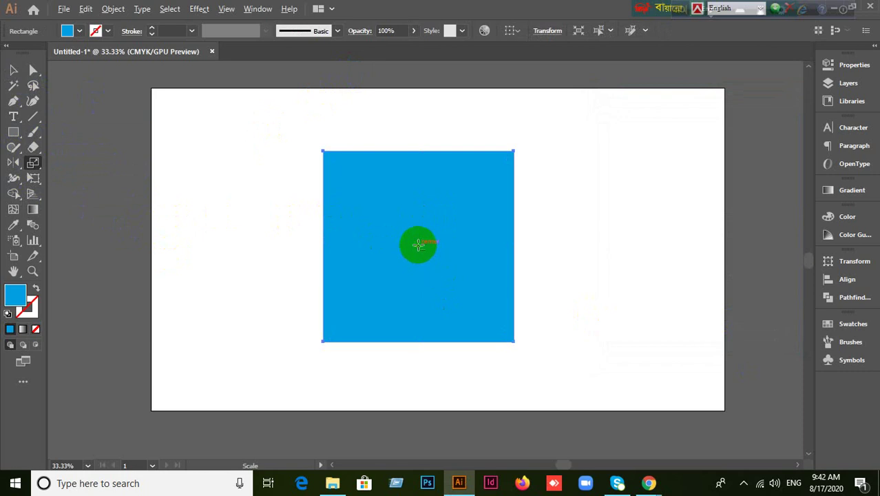
pyautogui.click(762, 334)
pyautogui.keyDown('alt'); pyautogui.click(417, 246); pyautogui.keyUp('alt')
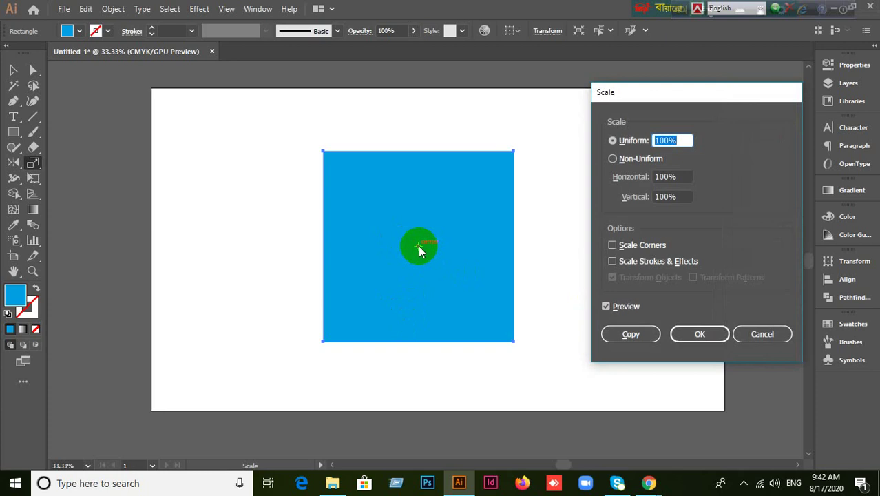
pyautogui.click(762, 334)
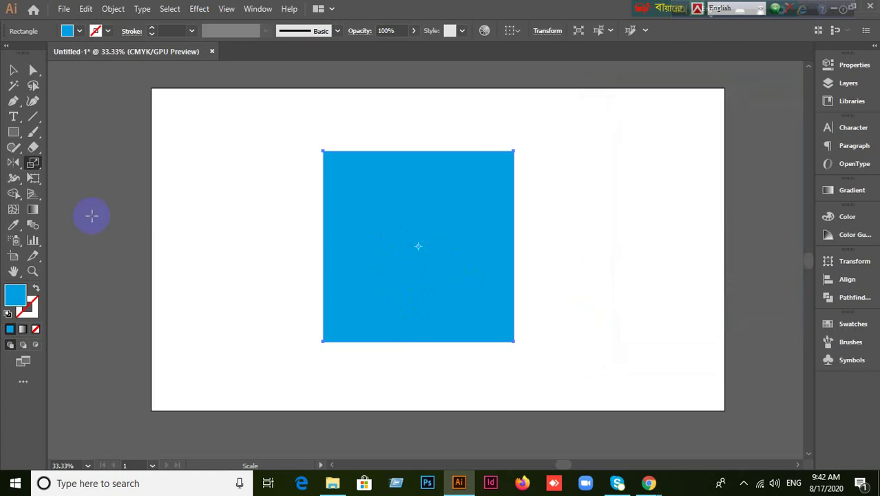
pyautogui.doubleClick(36, 168)
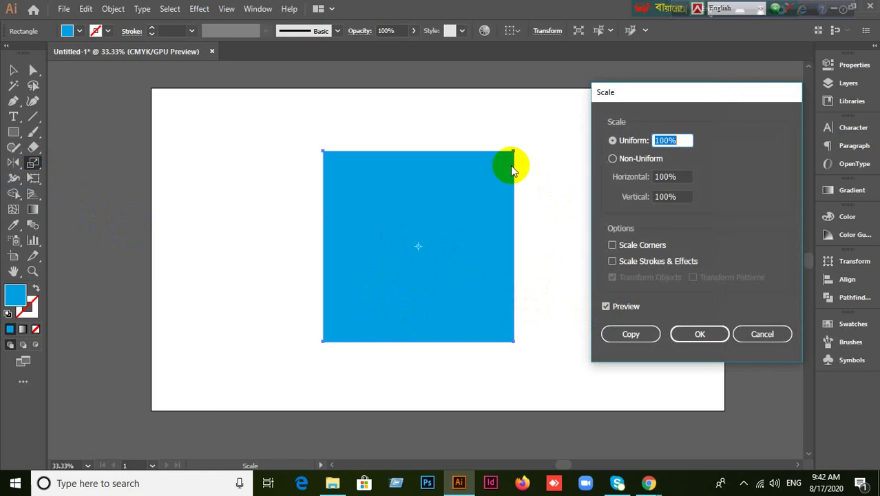
pyautogui.click(757, 331)
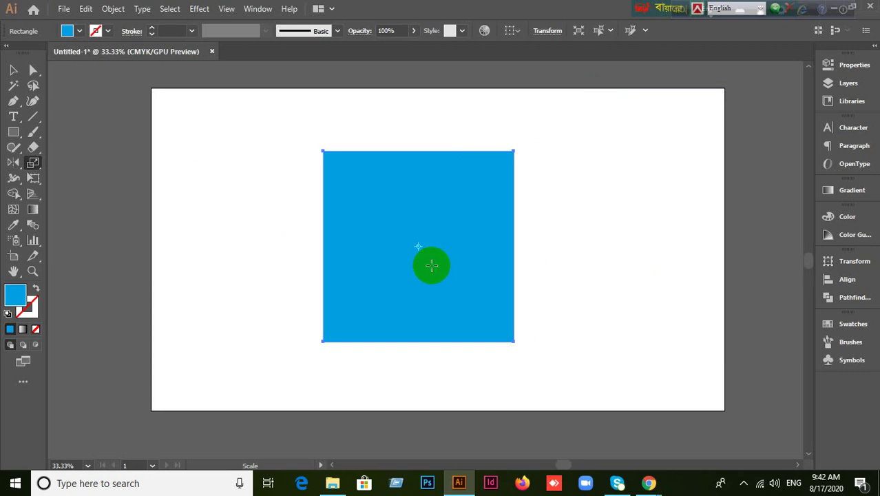
# Try making a copy of the blue square scaled uniformly to 90%, and undo it.
pyautogui.scroll(2, 430, 264)
pyautogui.scroll(-1, 428, 264)
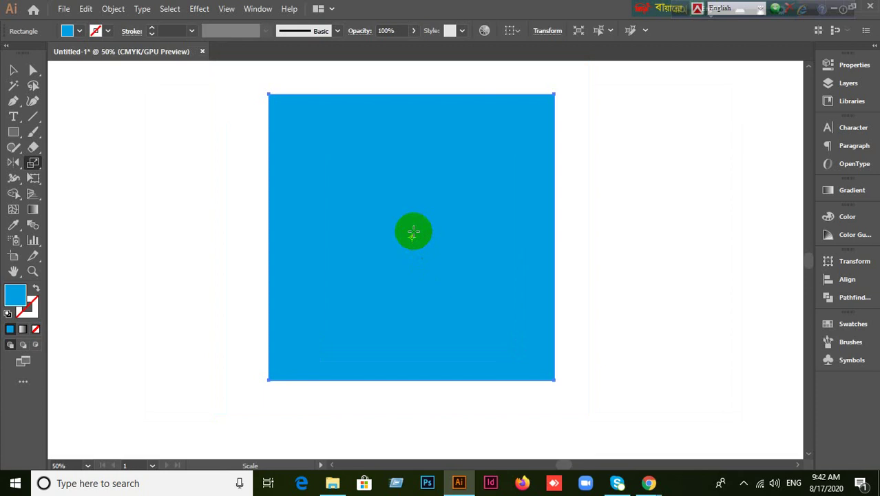
pyautogui.scroll(-1, 457, 283)
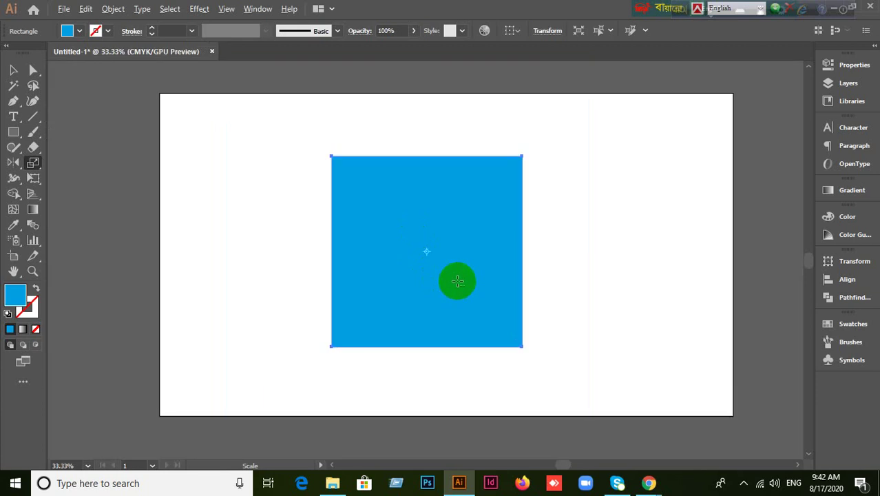
pyautogui.scroll(1, 457, 281)
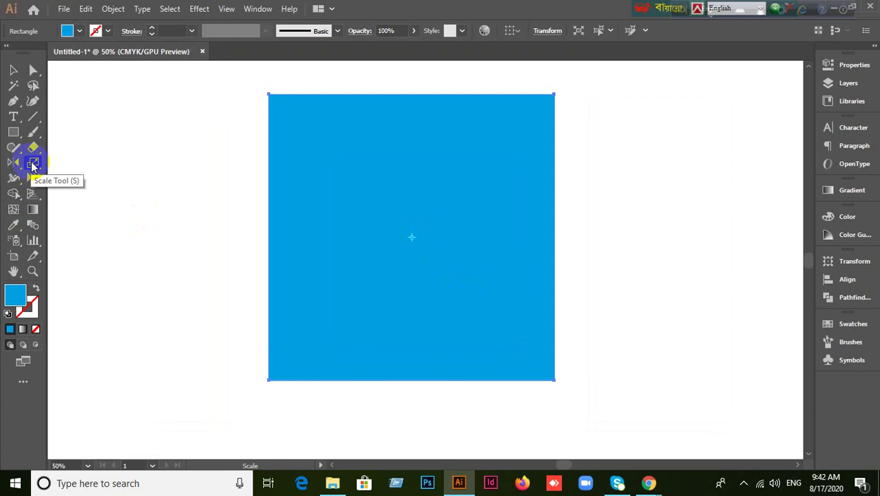
pyautogui.doubleClick(33, 165)
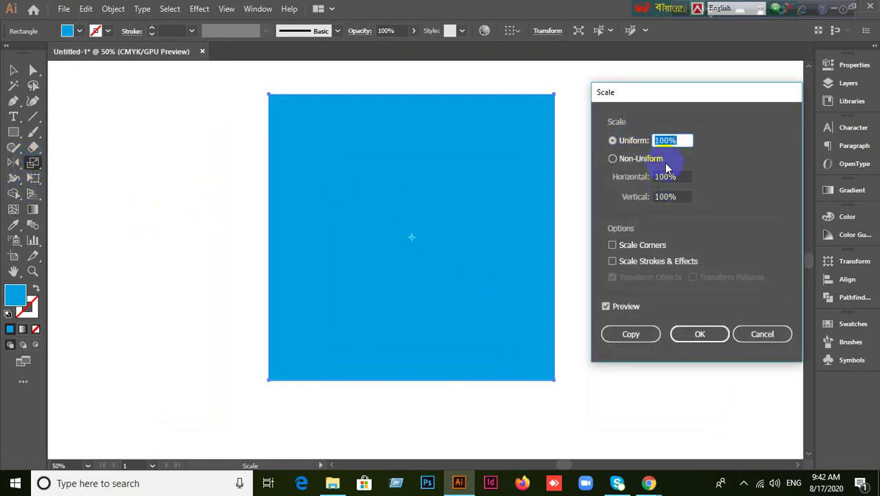
pyautogui.write('90')
pyautogui.click(685, 144)
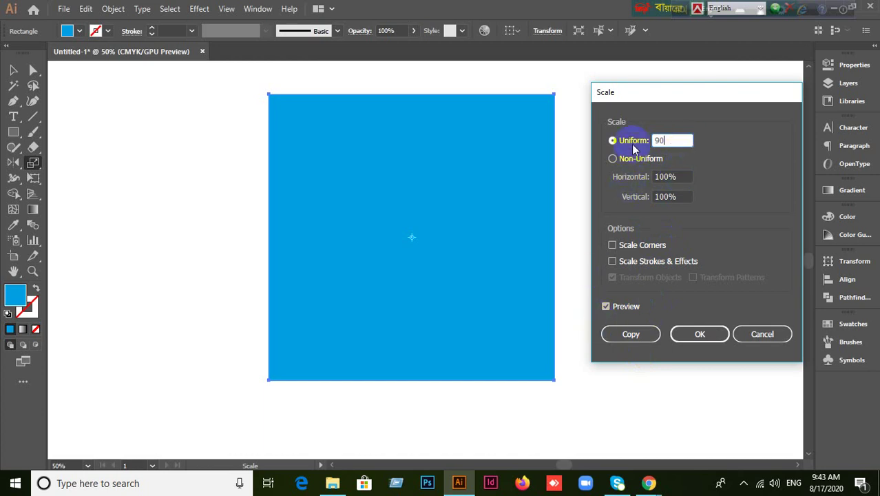
pyautogui.click(631, 334)
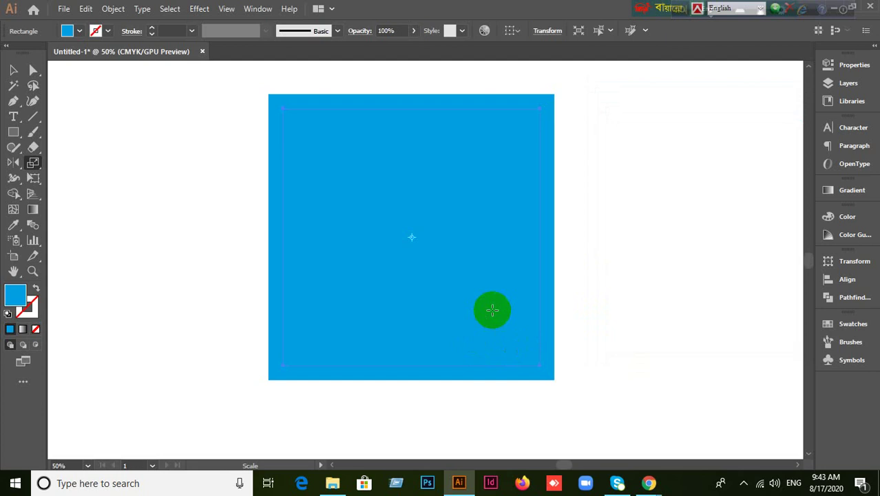
pyautogui.hotkey('ctrl', 'z')
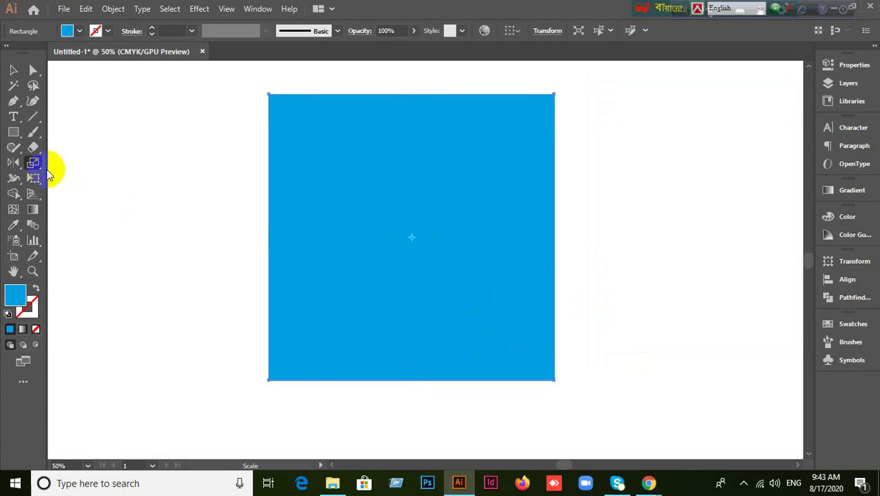
# Make a copy of the blue square scaled uniformly to 90% and fill the copy with magenta.
pyautogui.click(31, 164)
pyautogui.click(31, 164)
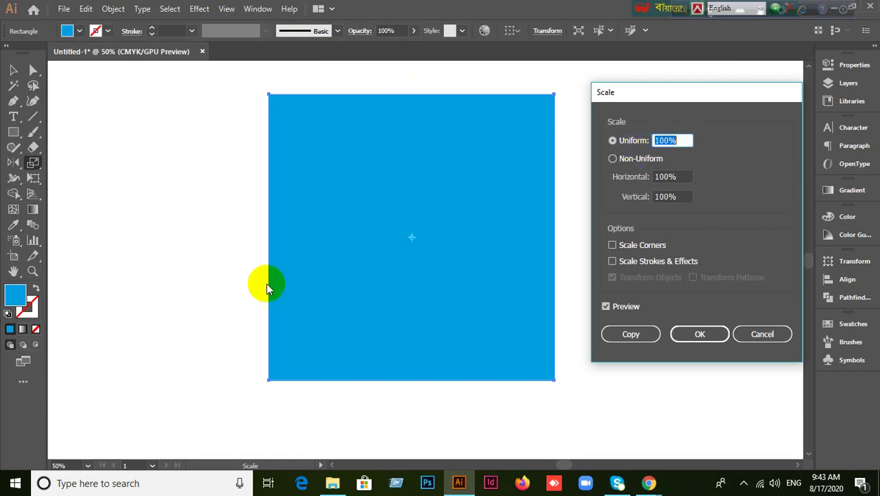
pyautogui.click(613, 159)
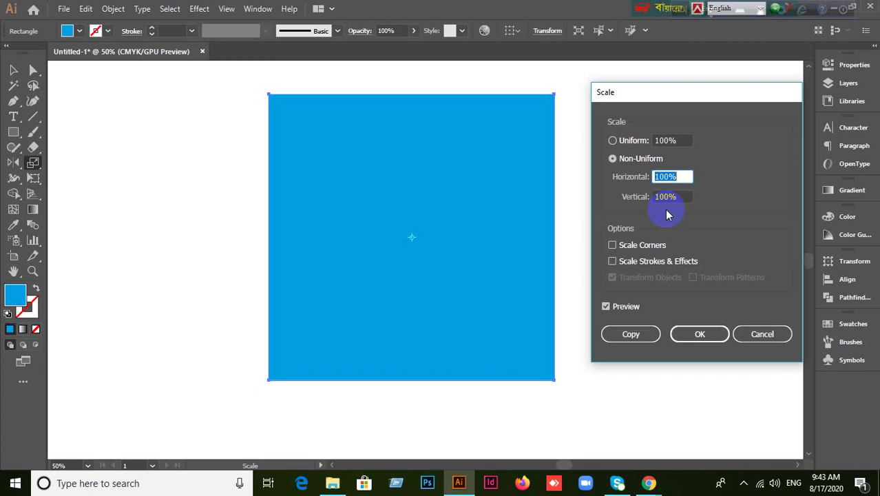
pyautogui.click(628, 143)
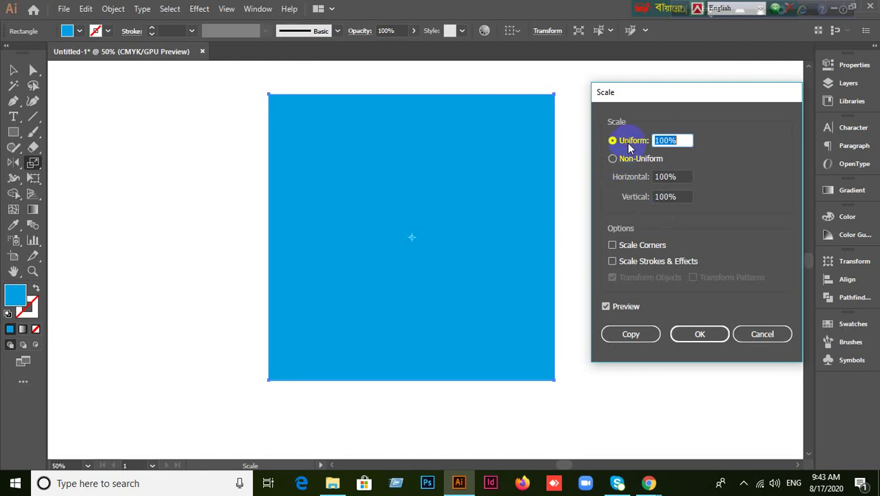
pyautogui.click(672, 140)
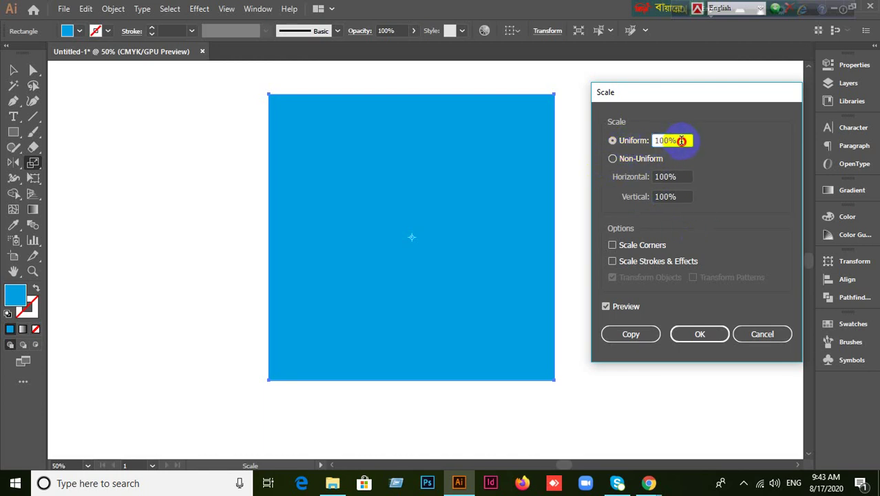
pyautogui.moveTo(681, 141); pyautogui.dragTo(655, 141)
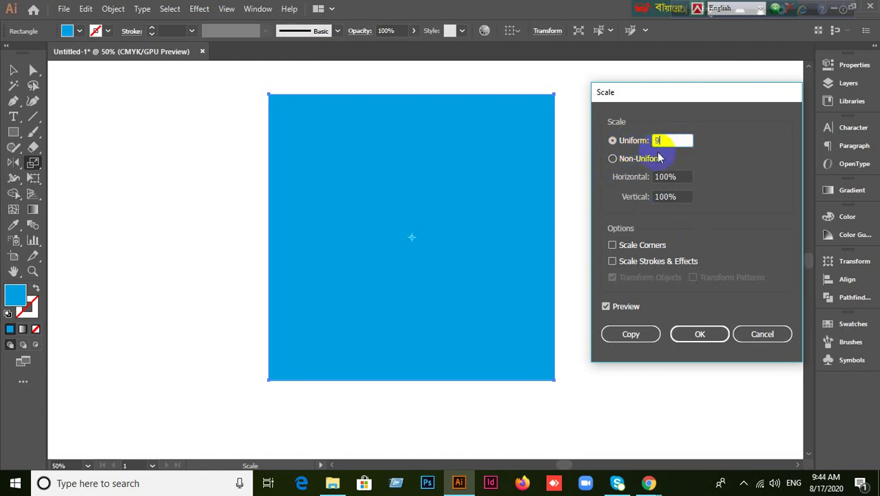
pyautogui.write('90')
pyautogui.click(631, 334)
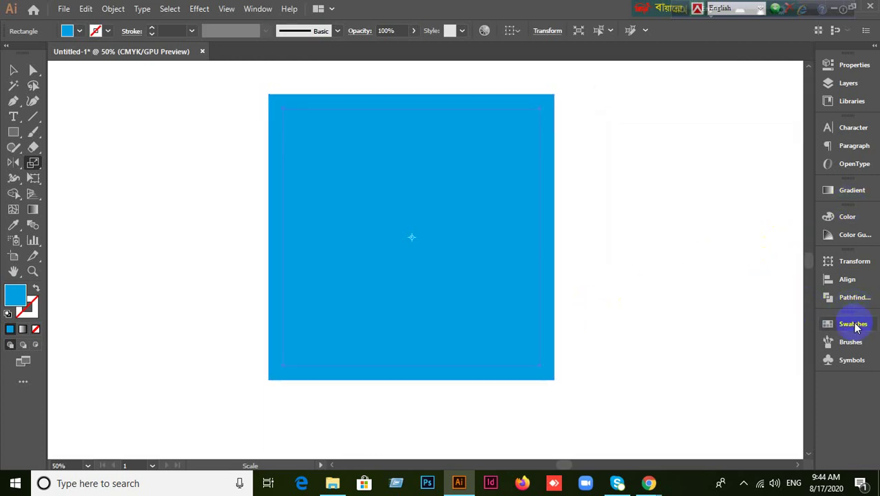
pyautogui.click(853, 323)
pyautogui.click(747, 317)
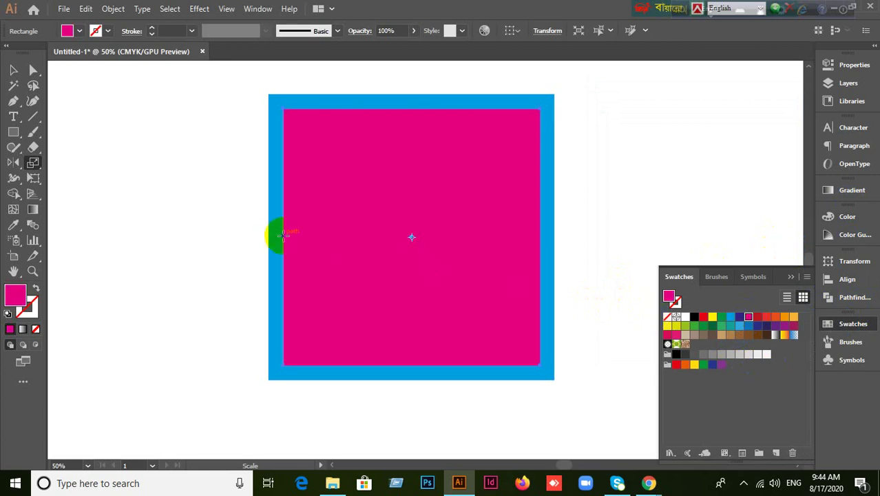
# Make a copy of the magenta square scaled uniformly to 80% and fill the copy with green.
pyautogui.doubleClick(32, 162)
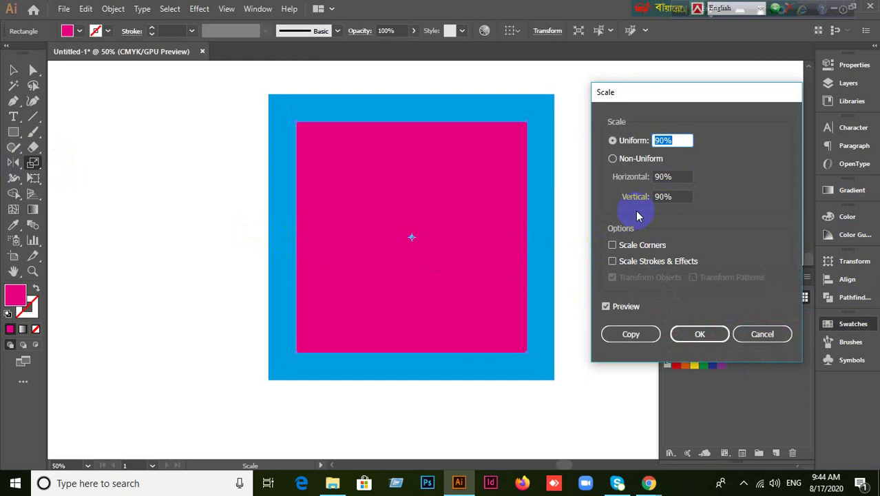
pyautogui.write('80')
pyautogui.click(631, 334)
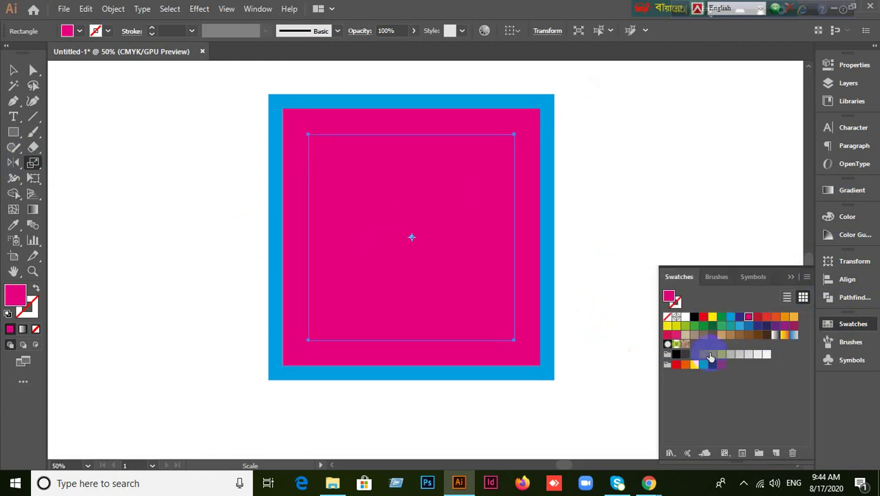
pyautogui.click(703, 325)
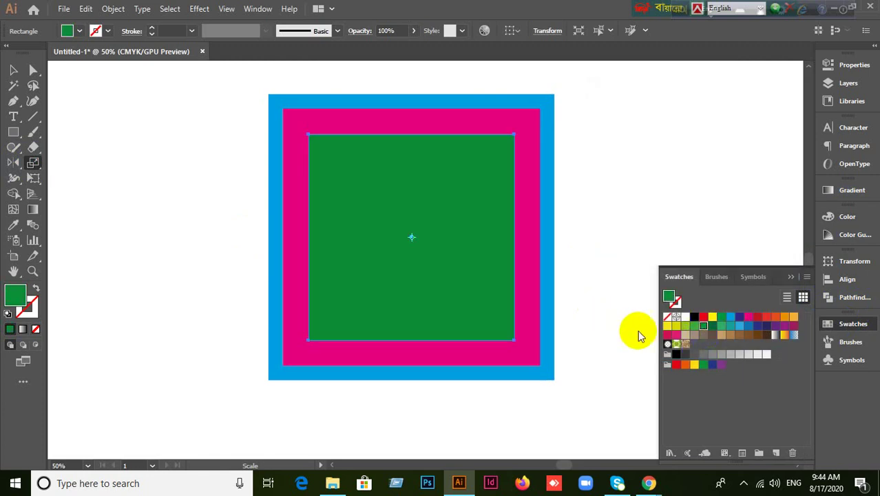
# Cancel a further scaling of the green square and undo its green fill and the 80% copy.
pyautogui.doubleClick(33, 163)
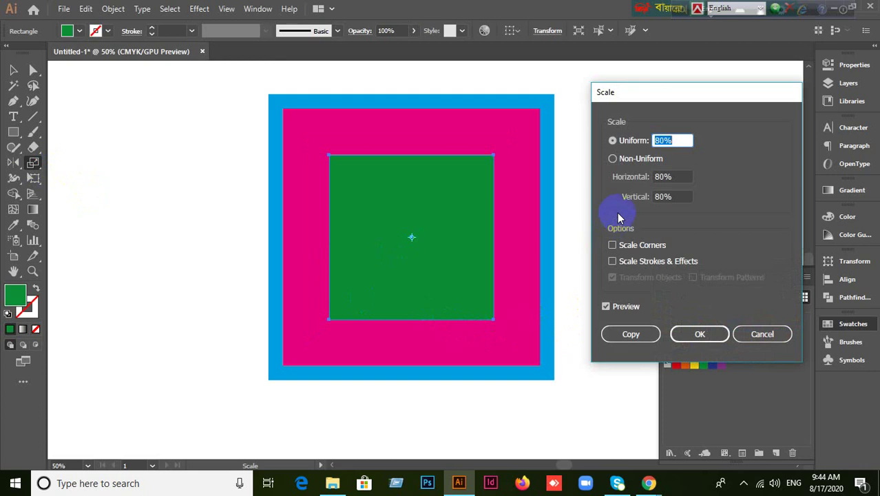
pyautogui.click(758, 334)
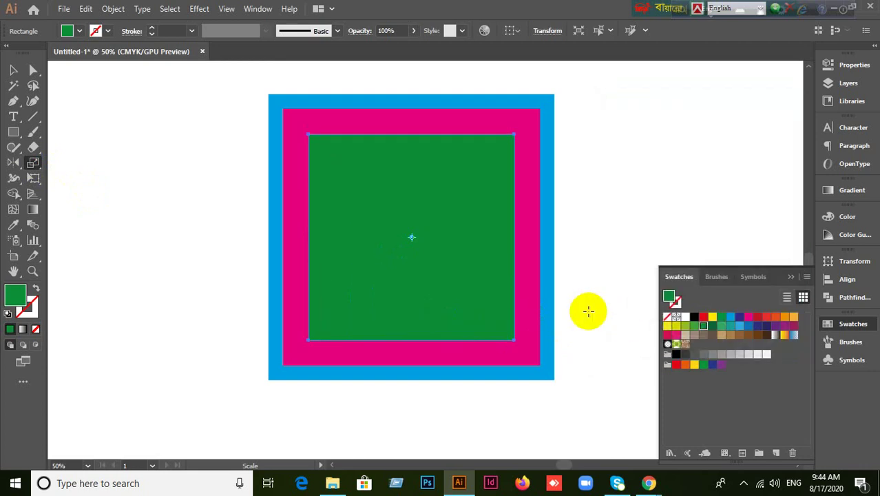
pyautogui.press('v')
pyautogui.hotkey('ctrl', 'z')
pyautogui.hotkey('ctrl', 'z')
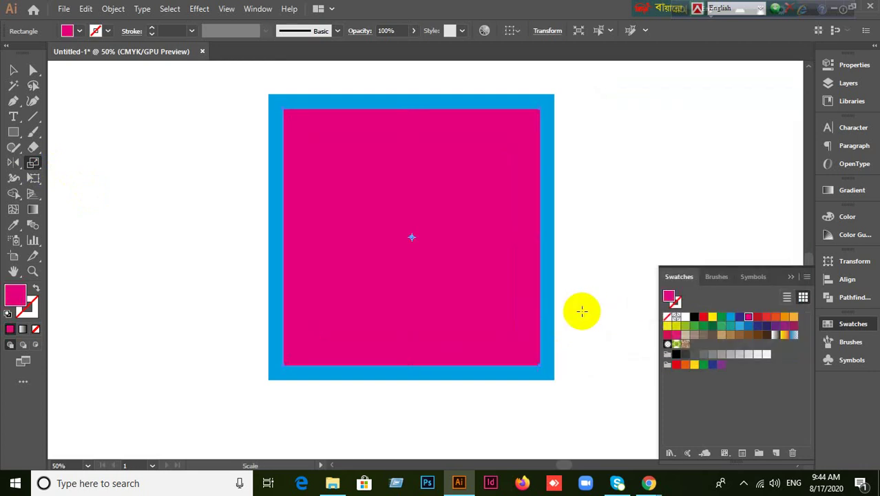
# Make a copy of the magenta square scaled uniformly to 90% and fill the copy with yellow.
pyautogui.click(32, 164)
pyautogui.doubleClick(32, 164)
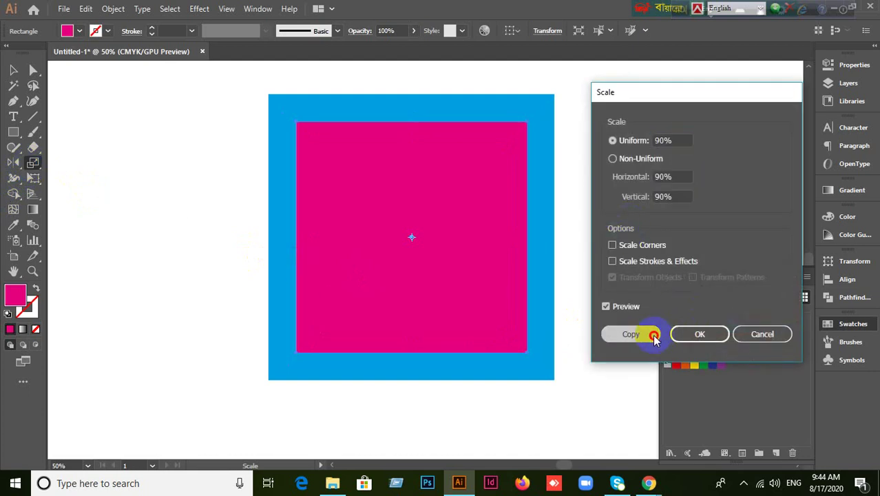
pyautogui.click(651, 334)
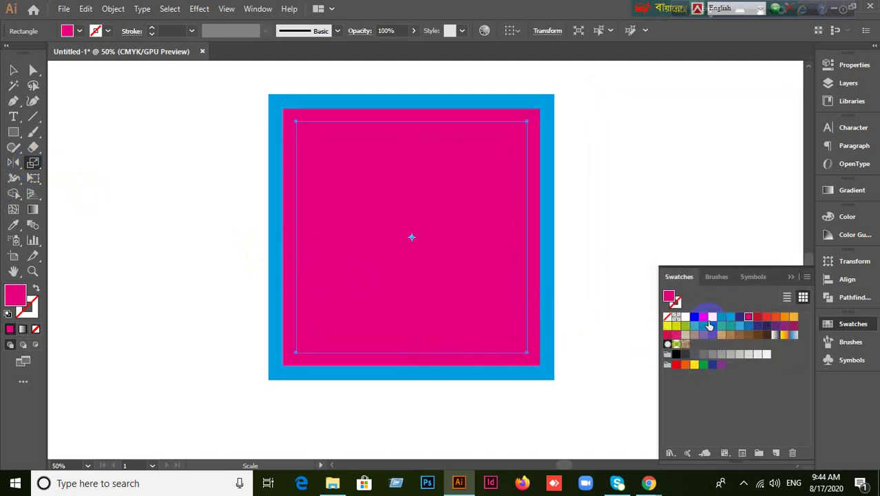
pyautogui.click(712, 318)
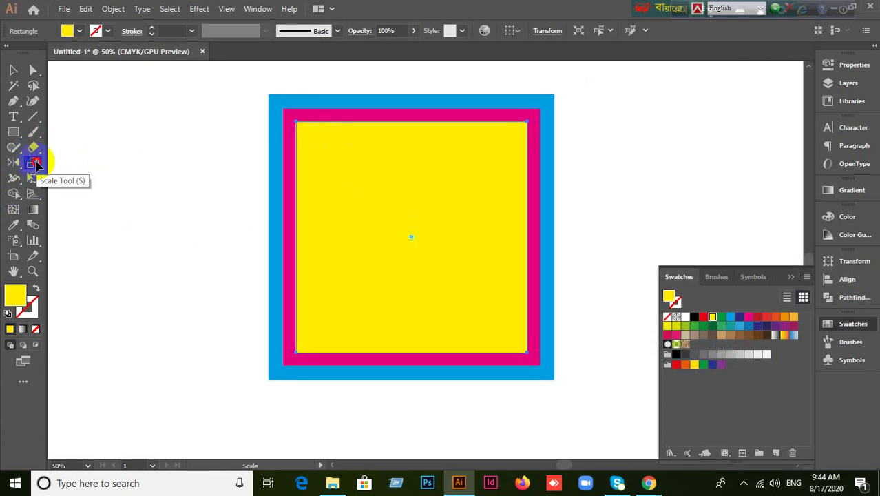
# Make a 90% uniformly scaled copy of the yellow square filled with green, and a 90% copy of that one filled with light blue.
pyautogui.doubleClick(33, 164)
pyautogui.click(636, 340)
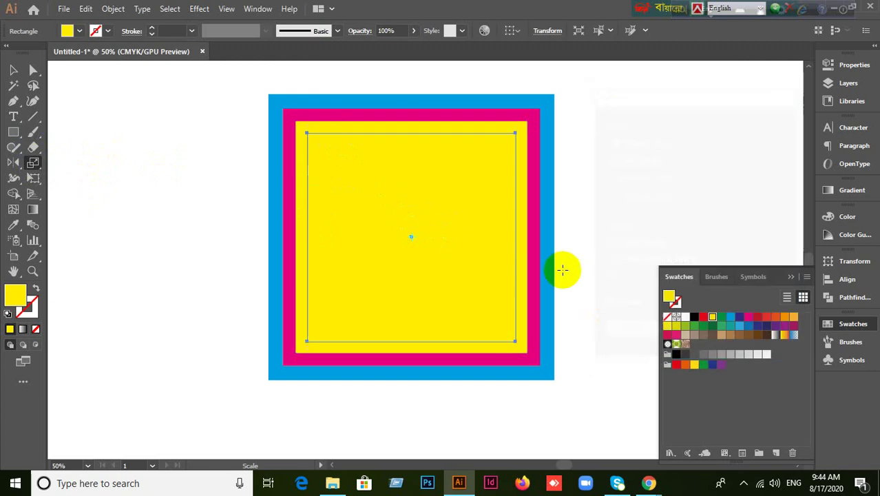
pyautogui.click(721, 326)
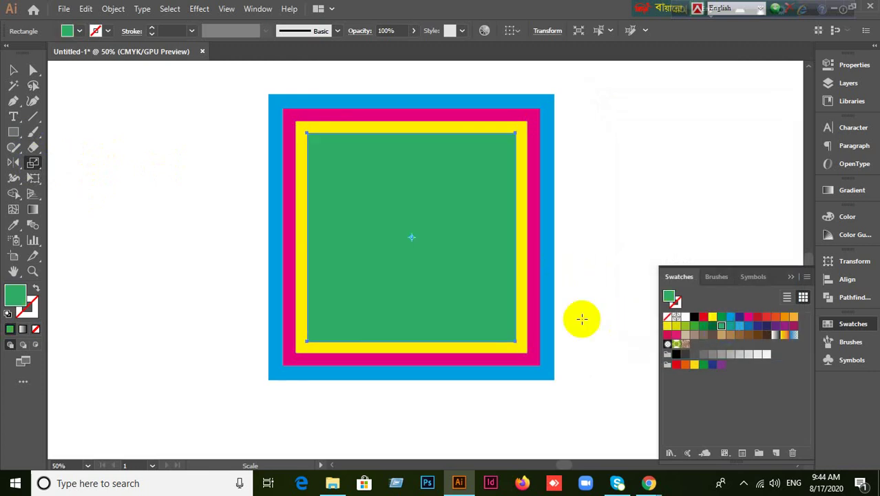
pyautogui.doubleClick(33, 165)
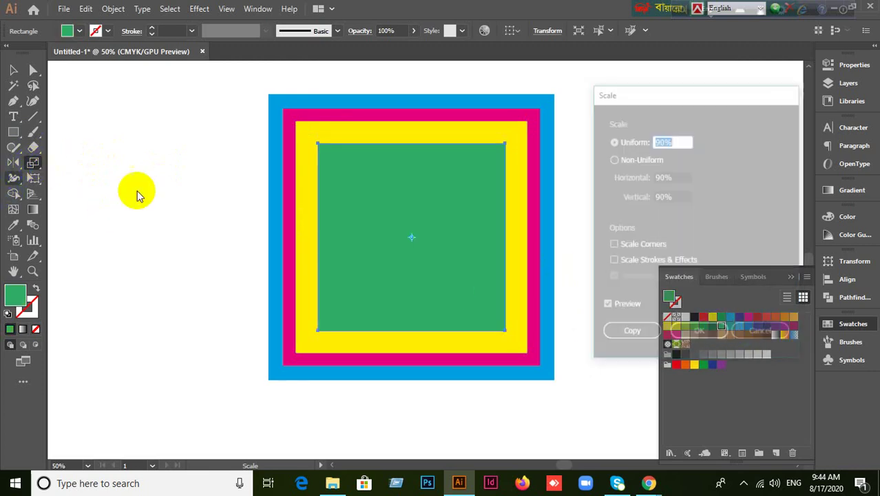
pyautogui.click(646, 336)
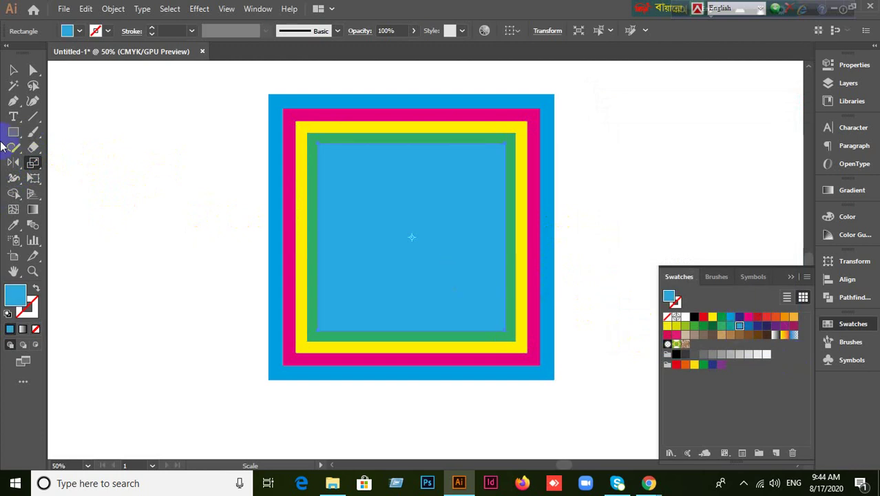
# Make a 90% uniformly scaled copy of the light blue square filled with crimson, and a 90% copy of that one filled with indigo.
pyautogui.doubleClick(33, 164)
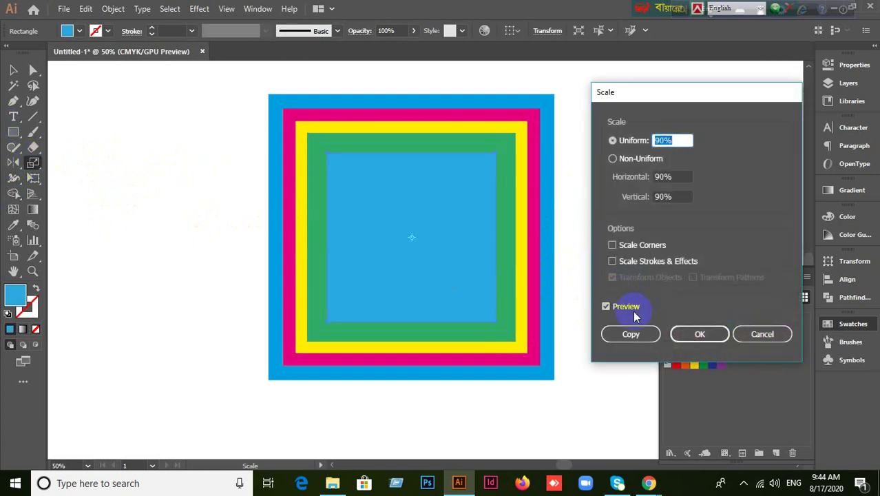
pyautogui.click(631, 334)
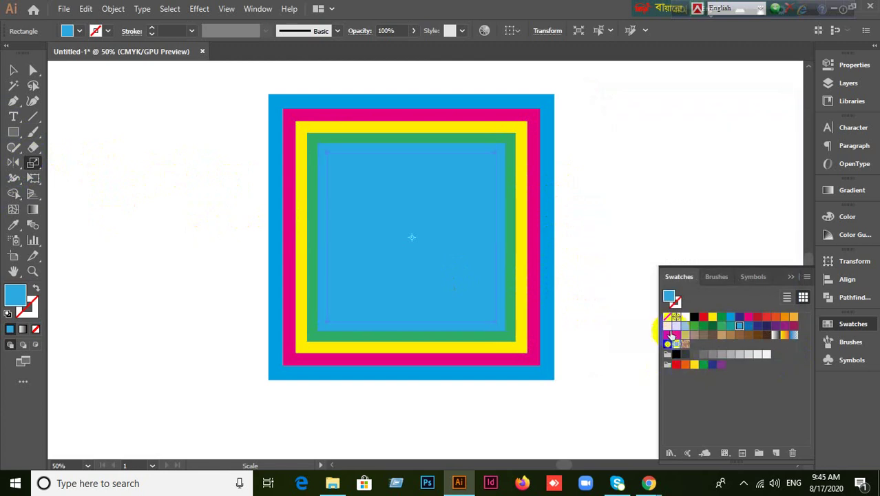
pyautogui.click(669, 336)
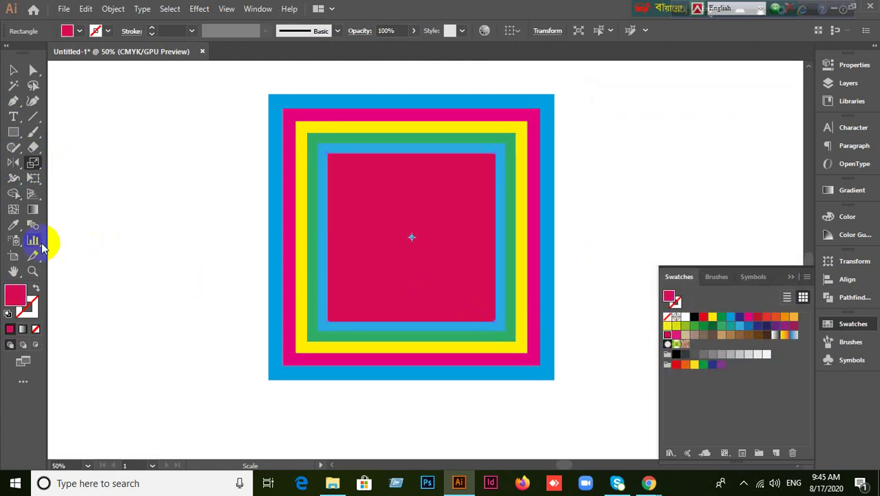
pyautogui.doubleClick(33, 164)
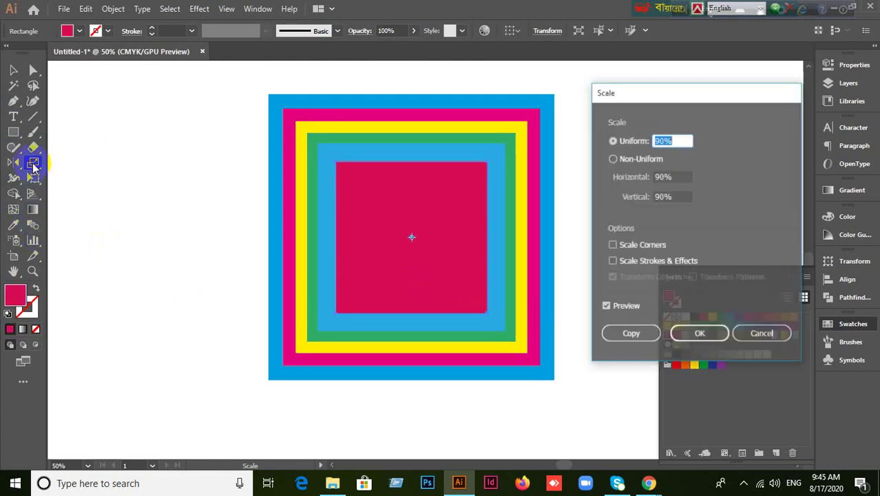
pyautogui.click(615, 336)
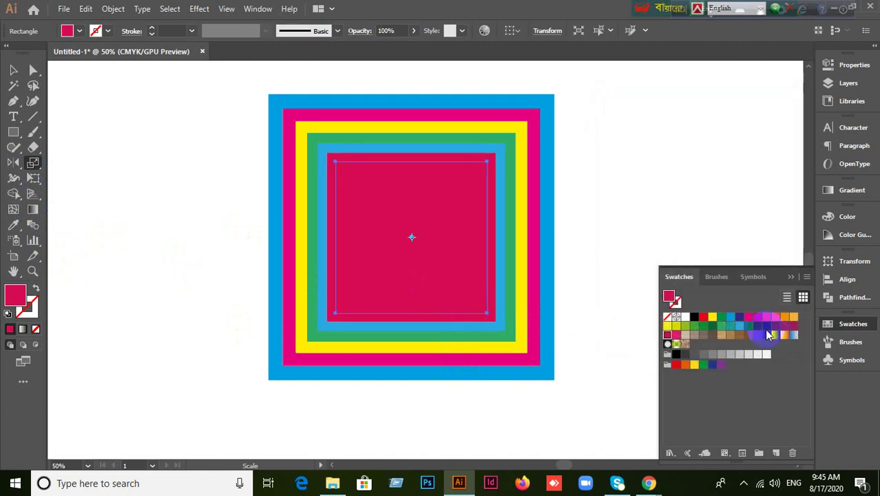
pyautogui.click(739, 317)
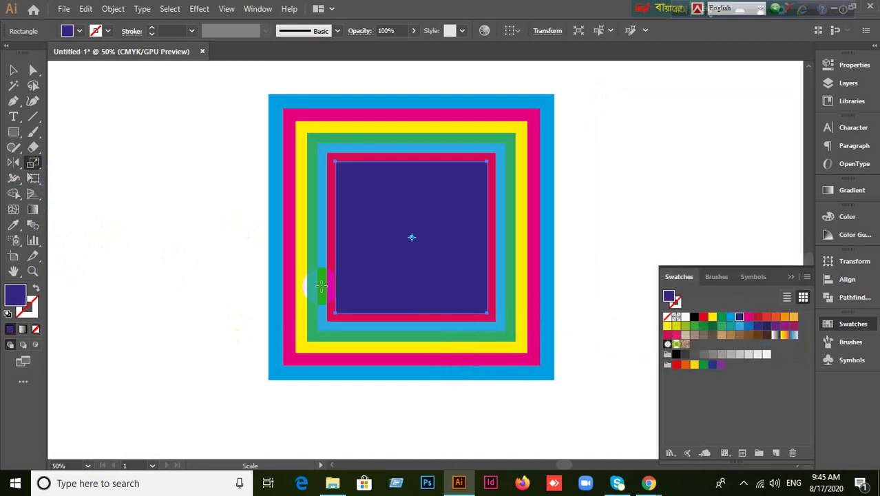
# Make a 90% uniformly scaled copy of the indigo square filled with orange, and a 90% copy of that one filled with dark navy.
pyautogui.doubleClick(33, 164)
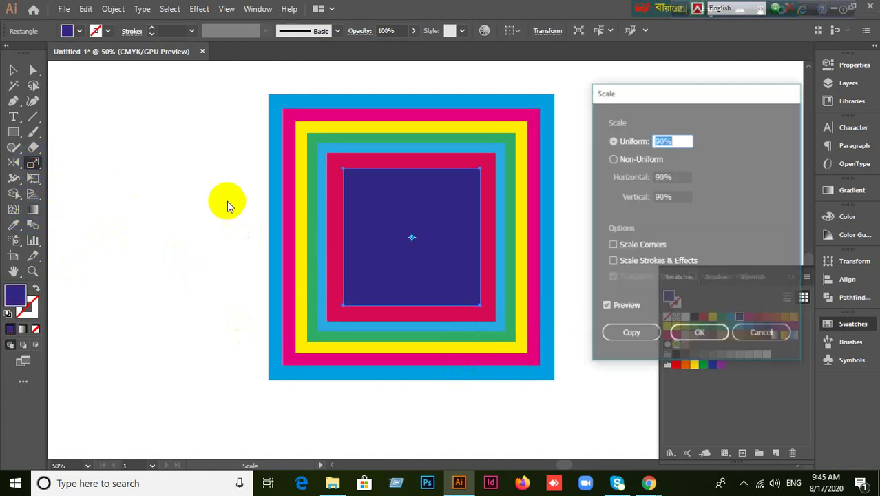
pyautogui.click(639, 334)
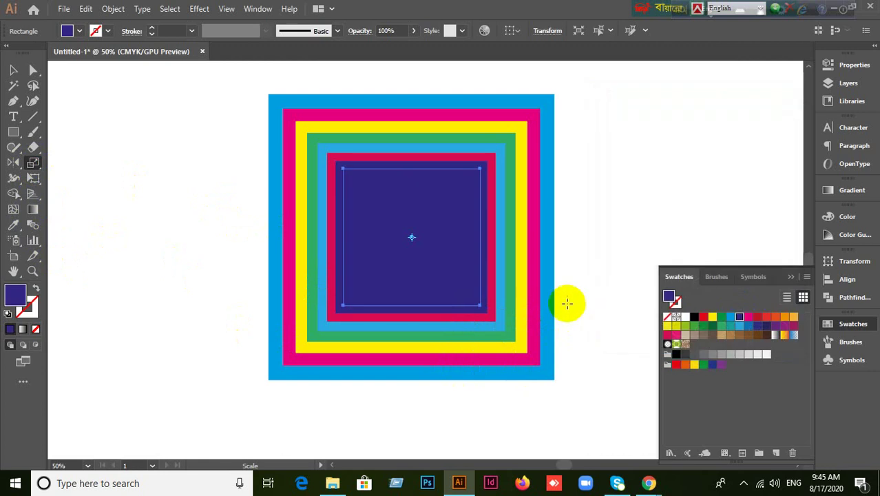
pyautogui.click(775, 317)
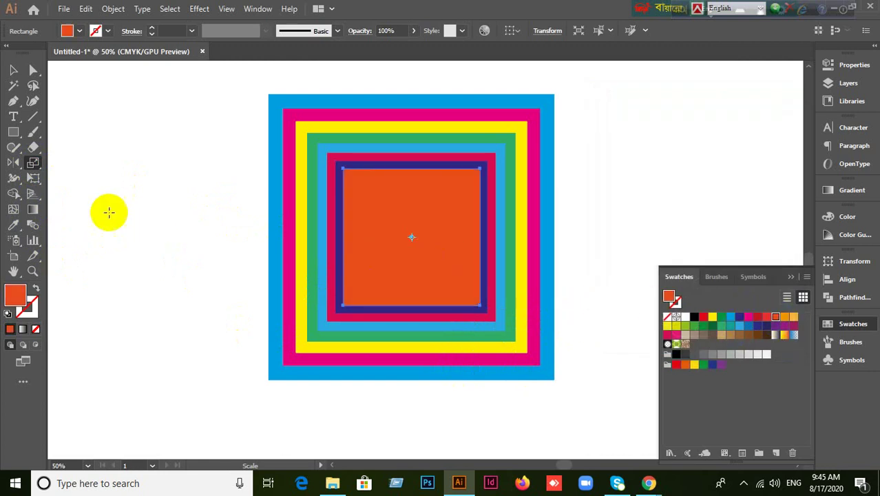
pyautogui.click(30, 165)
pyautogui.doubleClick(33, 164)
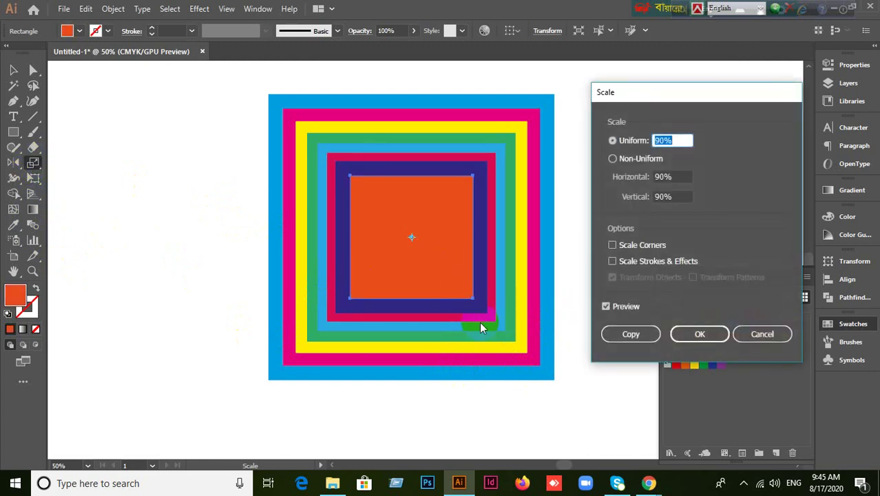
pyautogui.click(635, 334)
pyautogui.click(766, 334)
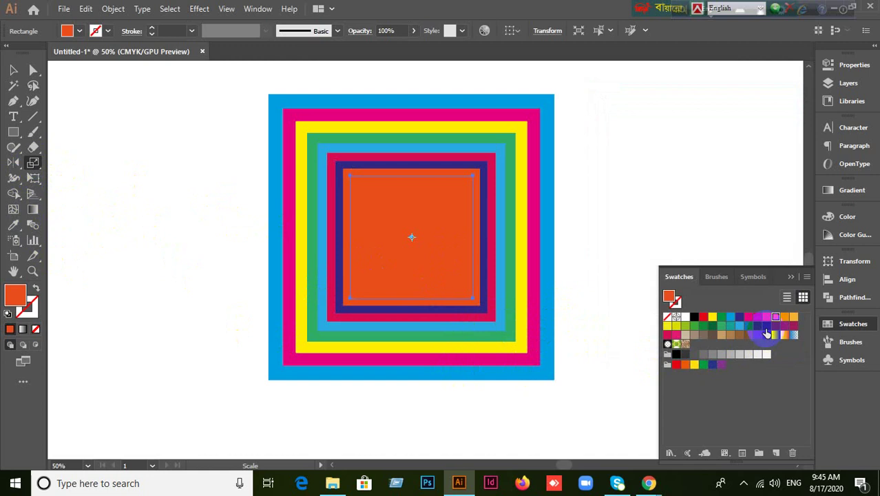
pyautogui.click(703, 329)
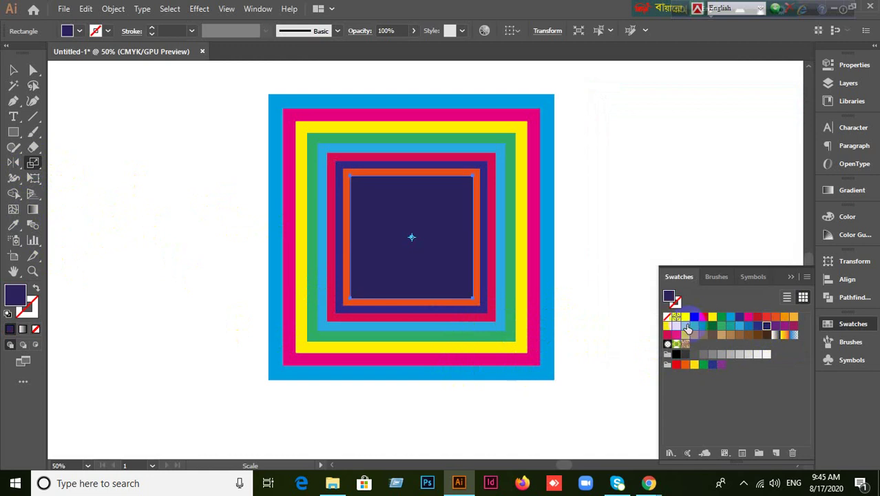
# Try repeating the scaled copy of the dark navy square, and undo the repeated copies.
pyautogui.hotkey('ctrl', 'd')
pyautogui.hotkey('ctrl', 'd')
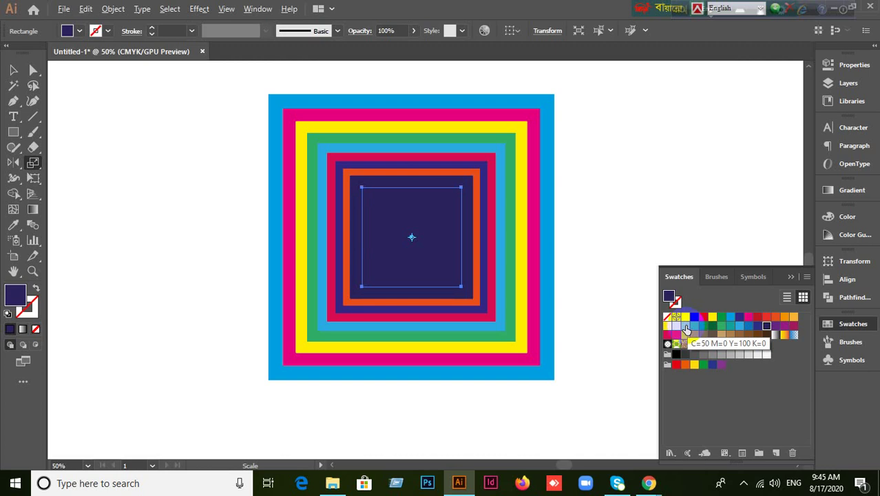
pyautogui.hotkey('ctrl', 'z')
pyautogui.hotkey('ctrl', 'z')
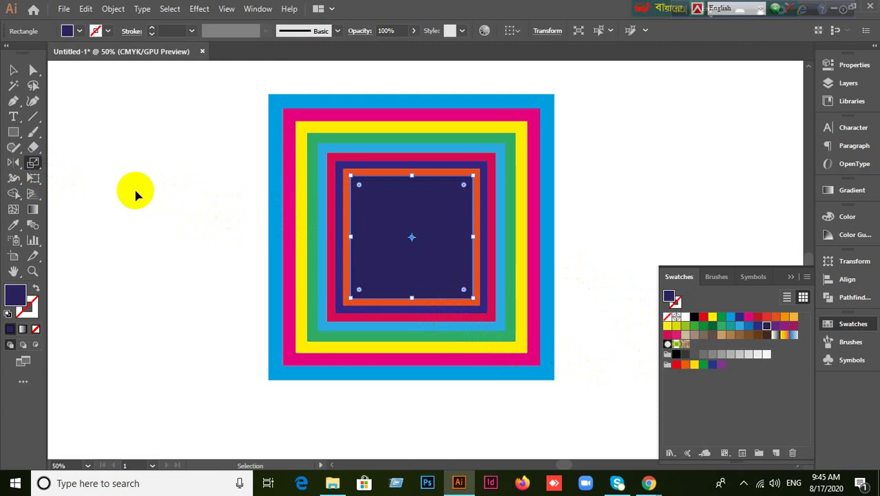
# Repeat the 90% scaled copy of the dark navy square inward until the smallest copy is a tiny square at the center.
pyautogui.hotkey('ctrl', 'd')
pyautogui.hotkey('ctrl', 'd')
pyautogui.hotkey('ctrl', 'd')
pyautogui.hotkey('ctrl', 'd')
pyautogui.hotkey('ctrl', 'd')
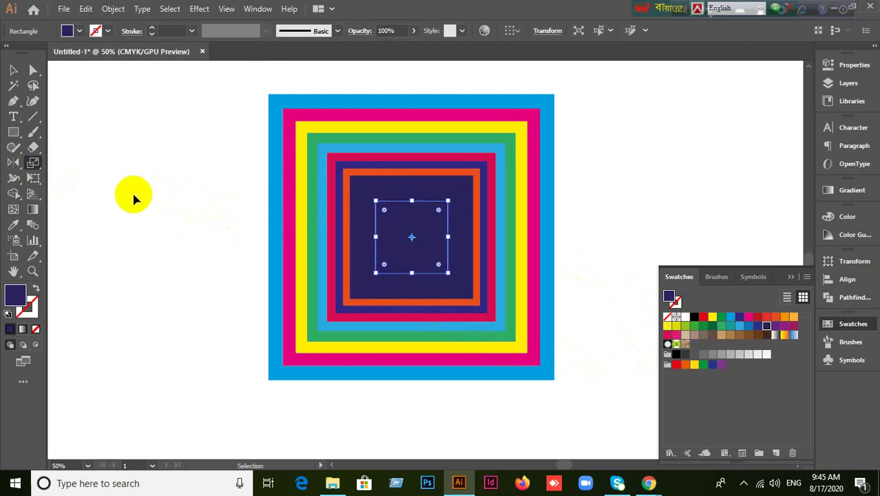
pyautogui.hotkey('ctrl', 'd')
pyautogui.hotkey('ctrl', 'd')
pyautogui.hotkey('ctrl', 'd')
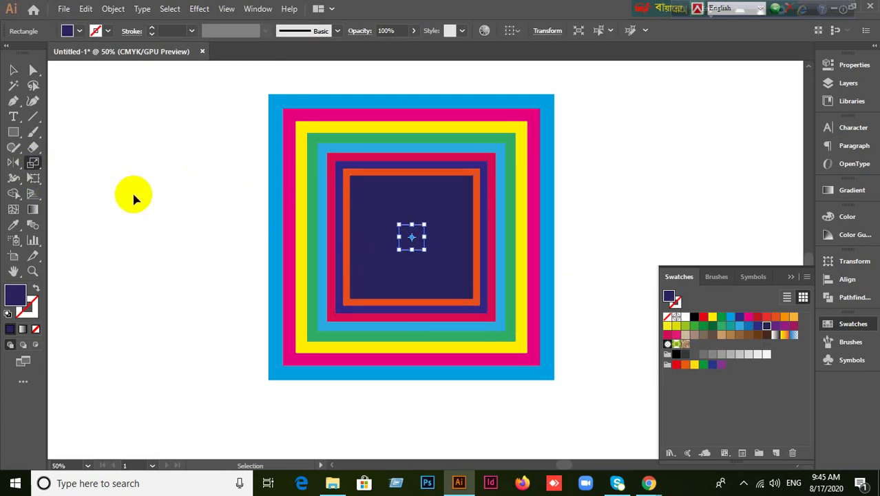
pyautogui.hotkey('ctrl', 'd')
# Fill the outermost of the stacked dark navy squares with yellow.
pyautogui.click(13, 70)
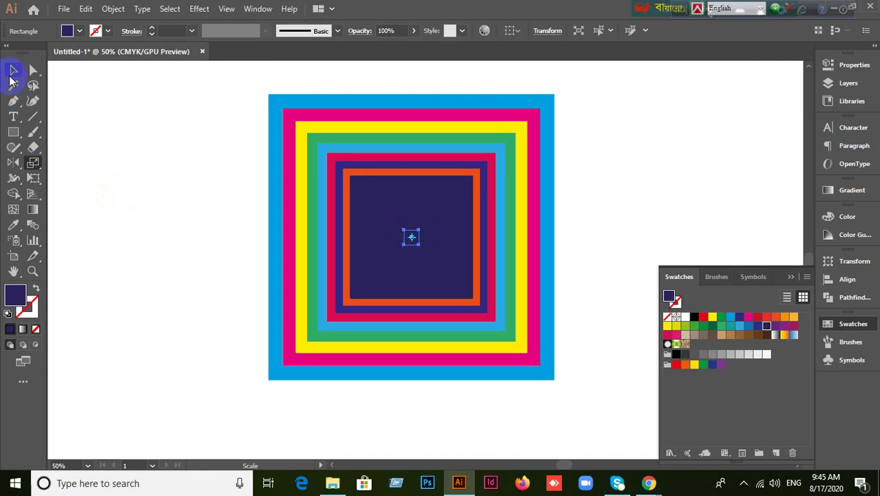
pyautogui.click(451, 185)
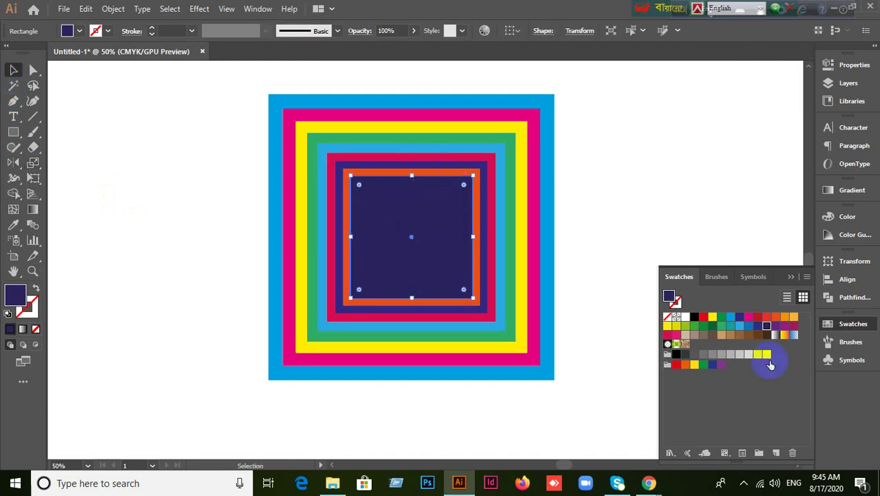
pyautogui.click(712, 317)
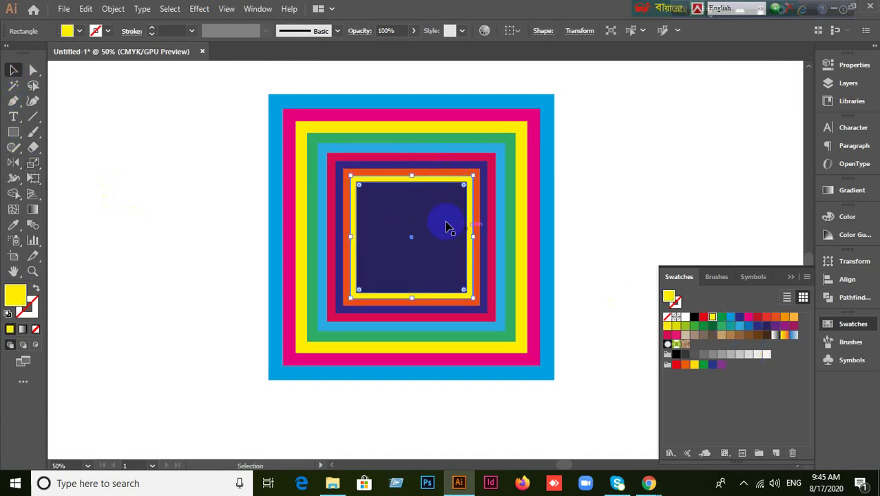
# Fill the dark navy square directly inside the innermost yellow one with red.
pyautogui.click(397, 190)
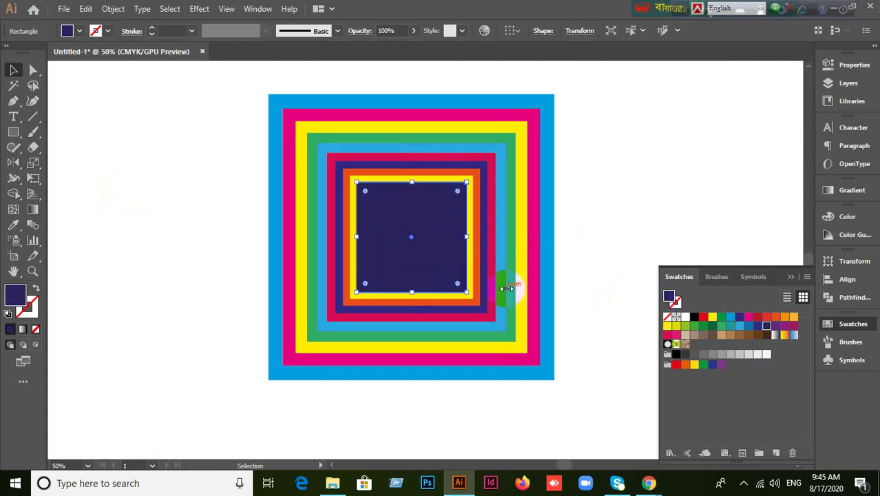
pyautogui.scroll(1, 522, 285)
pyautogui.scroll(1, 521, 285)
pyautogui.click(684, 169)
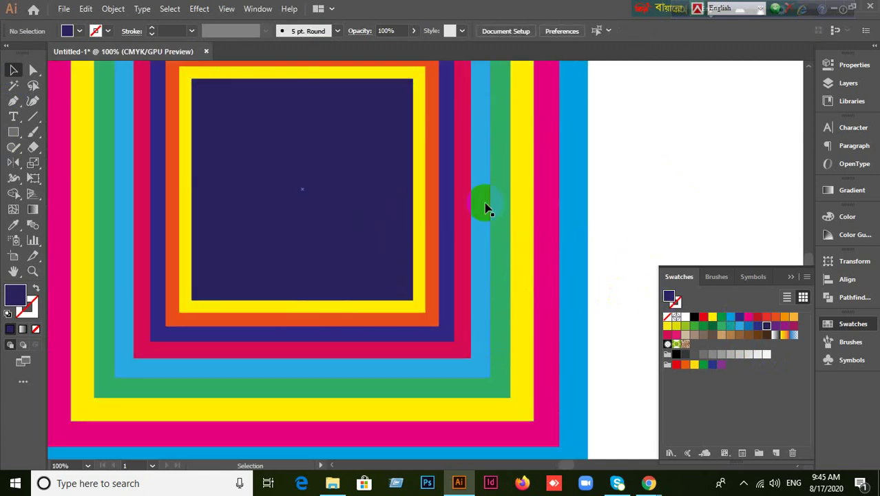
pyautogui.moveTo(484, 198); pyautogui.dragTo(541, 304)
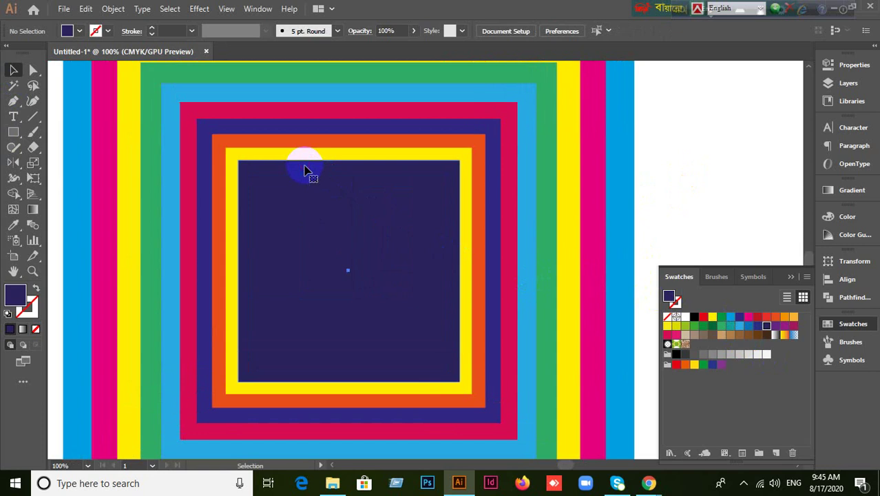
pyautogui.click(307, 171)
pyautogui.click(703, 317)
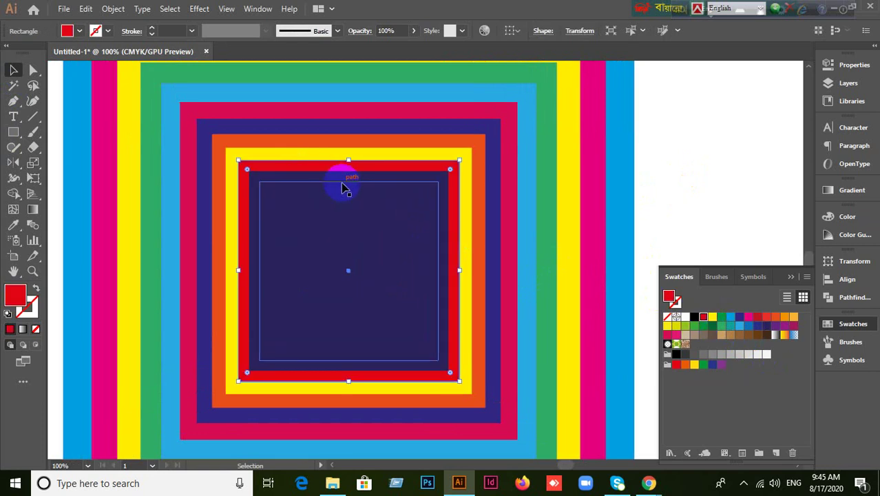
# Fill the navy square directly inside the red one with green, and the next one inward with dark red.
pyautogui.click(436, 255)
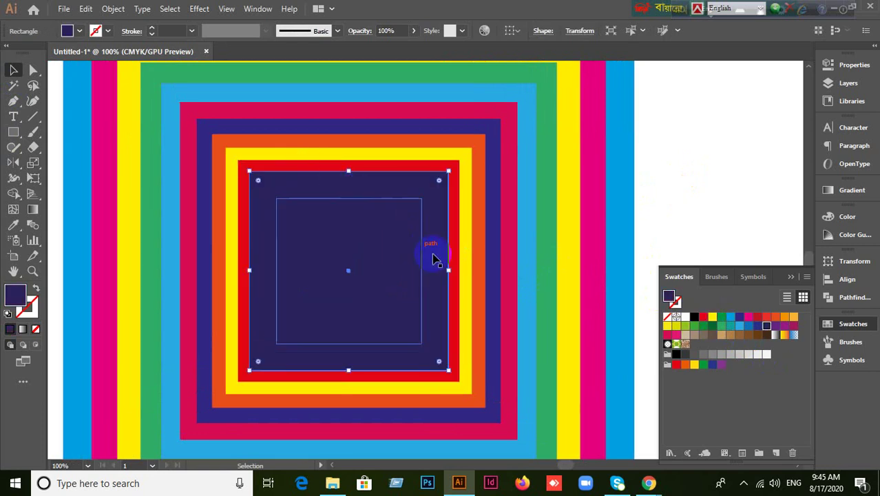
pyautogui.click(720, 326)
pyautogui.click(285, 193)
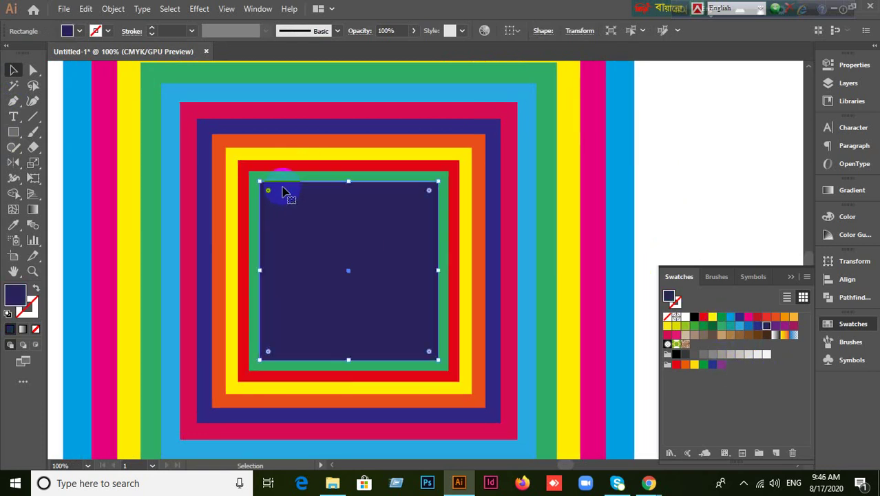
pyautogui.click(757, 317)
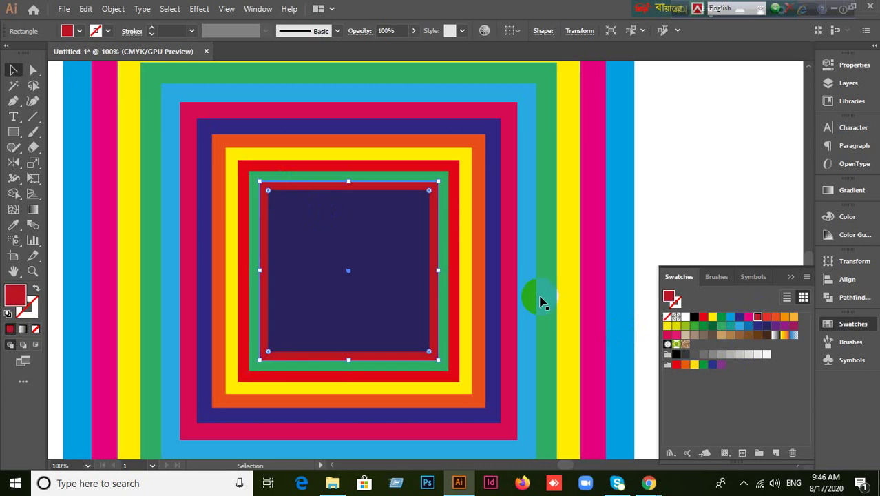
# Fill the two navy squares directly inside the dark red one with green, skip one, and fill the fourth one inward green too.
pyautogui.click(304, 201)
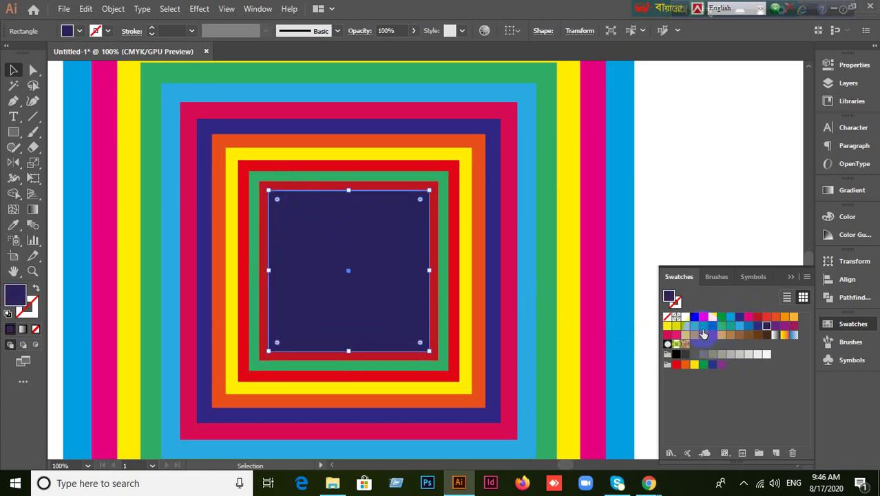
pyautogui.click(703, 326)
pyautogui.click(301, 206)
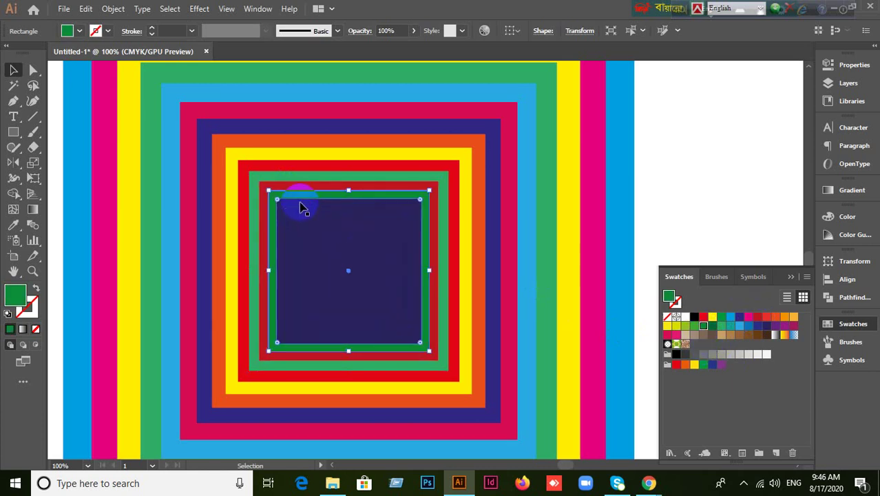
pyautogui.click(703, 327)
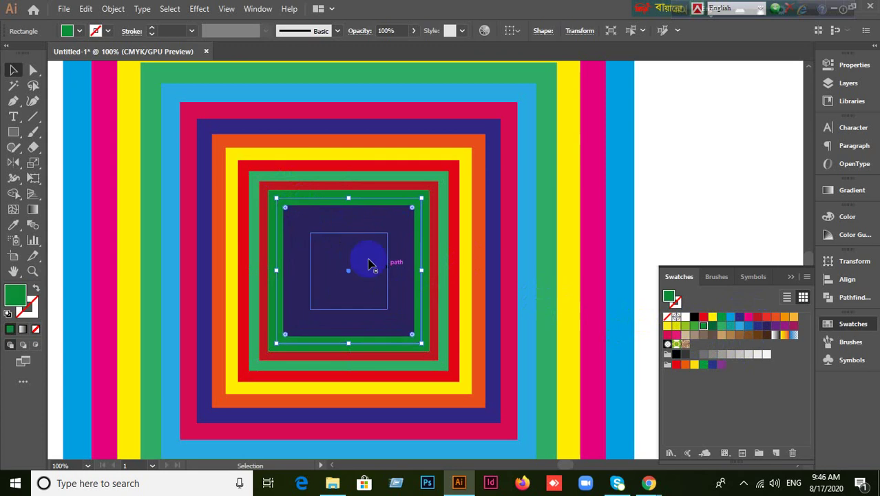
pyautogui.click(328, 219)
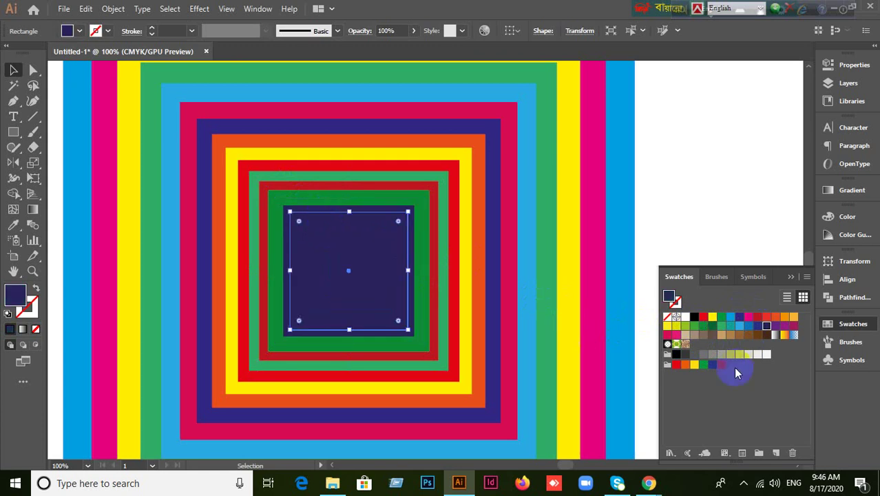
pyautogui.click(703, 325)
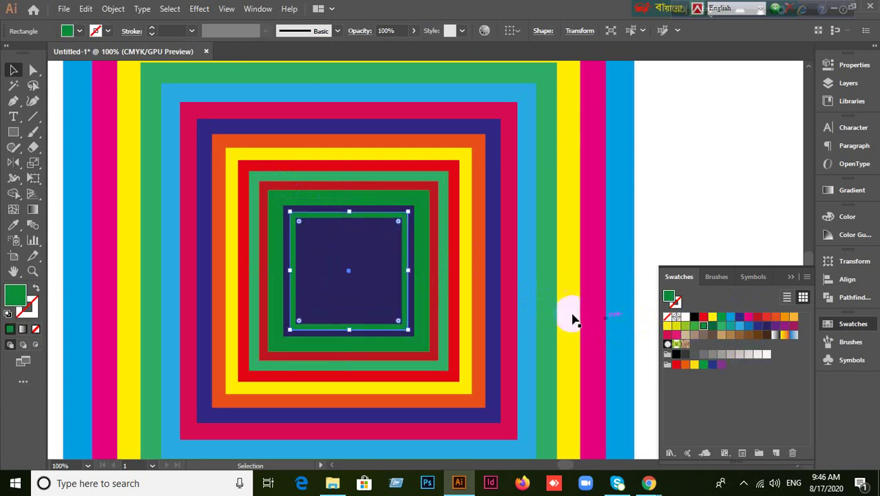
# Recolour the inner of the two adjacent green squares magenta, and fill the second navy square inside the innermost green one with cyan blue.
pyautogui.click(315, 228)
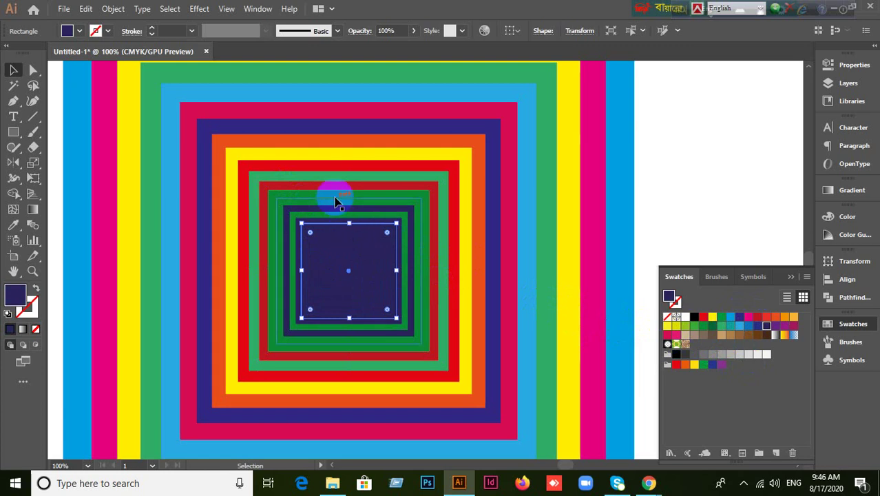
pyautogui.click(332, 203)
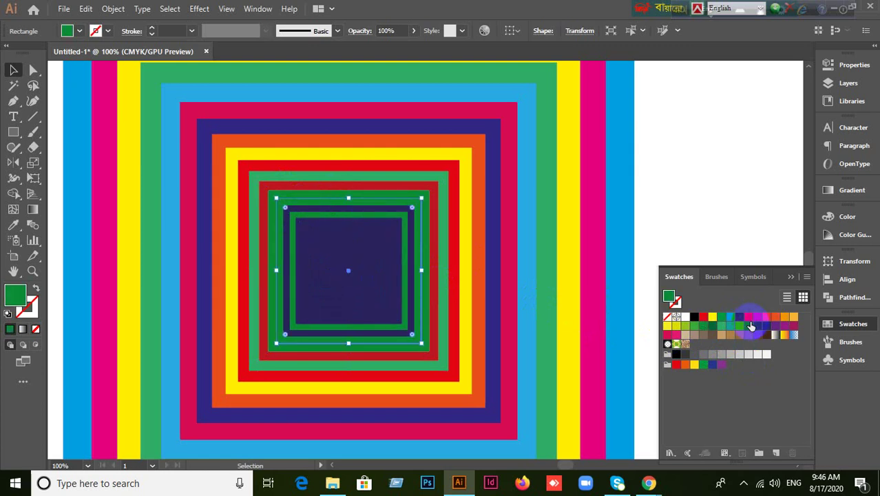
pyautogui.click(749, 317)
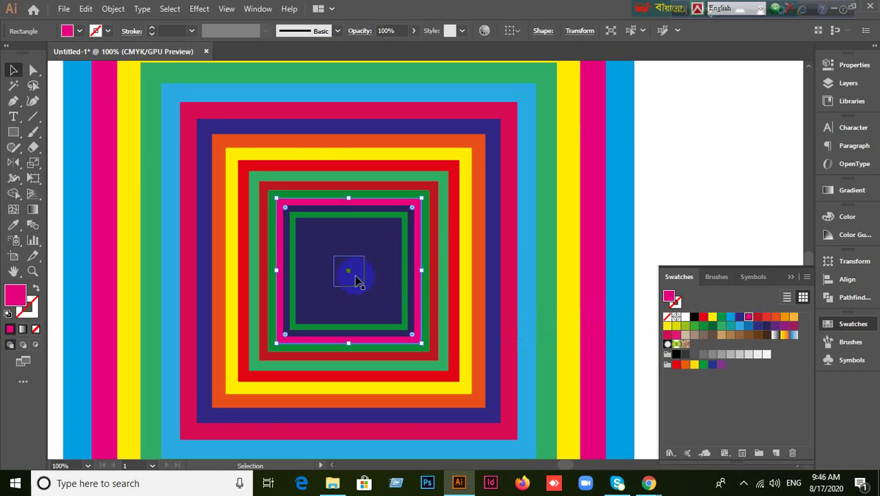
pyautogui.click(337, 225)
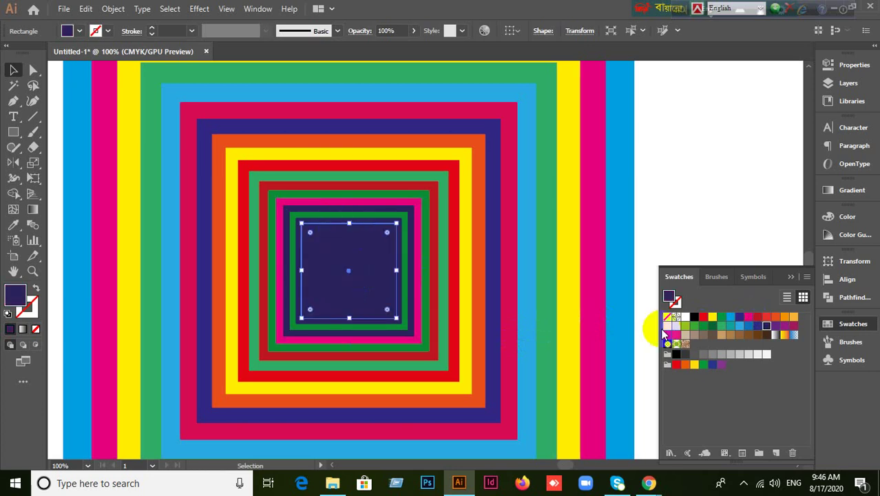
pyautogui.click(728, 317)
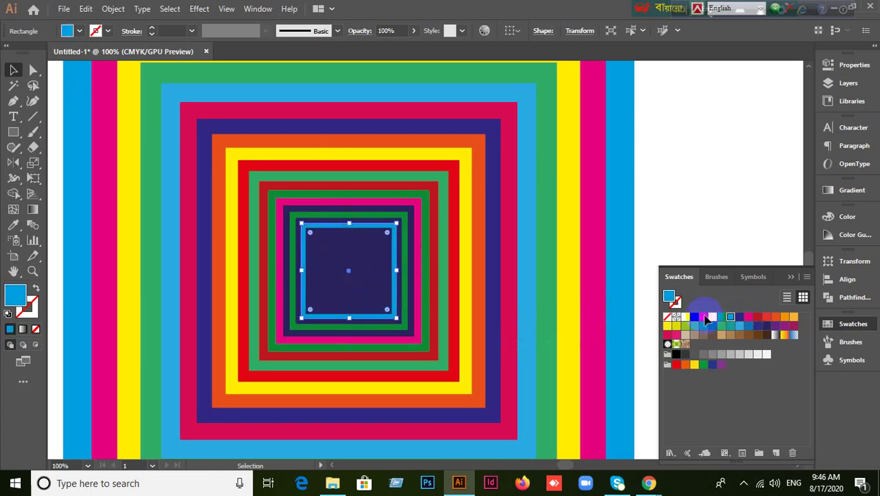
# Fill the smallest central square with light blue and a larger navy square around it with red.
pyautogui.click(325, 238)
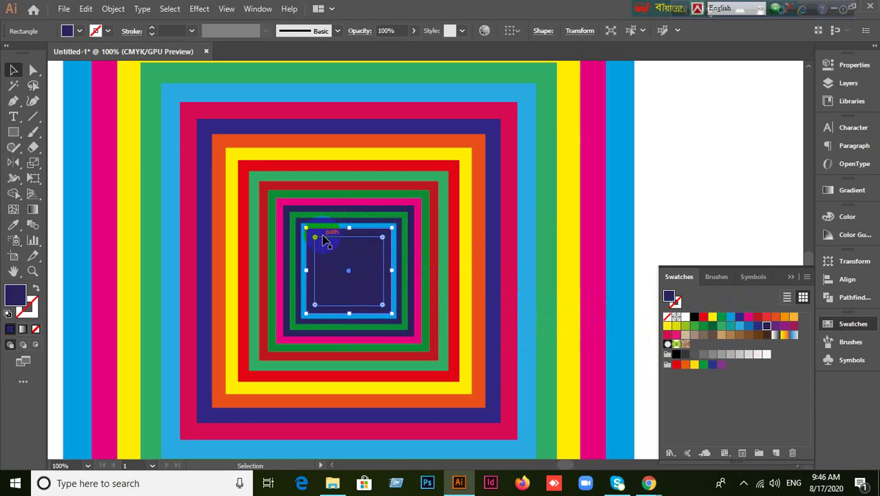
pyautogui.moveTo(325, 238); pyautogui.dragTo(334, 256)
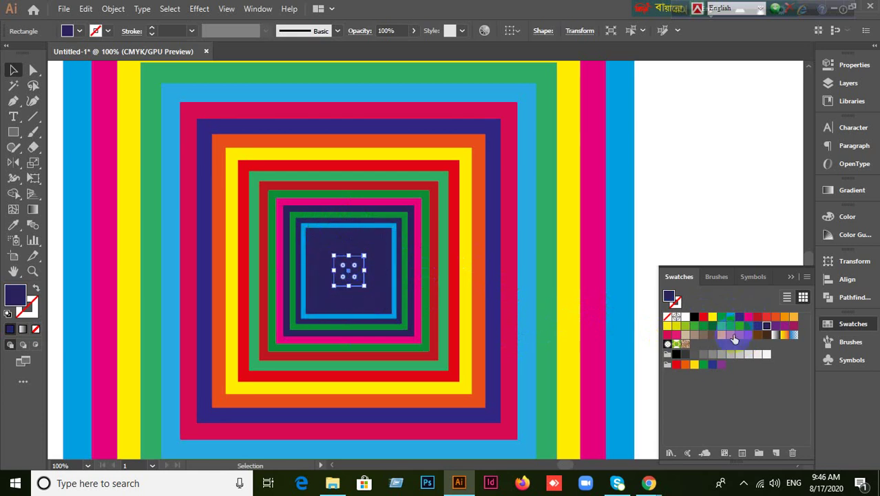
pyautogui.click(739, 325)
pyautogui.moveTo(727, 334); pyautogui.dragTo(348, 272)
pyautogui.click(338, 249)
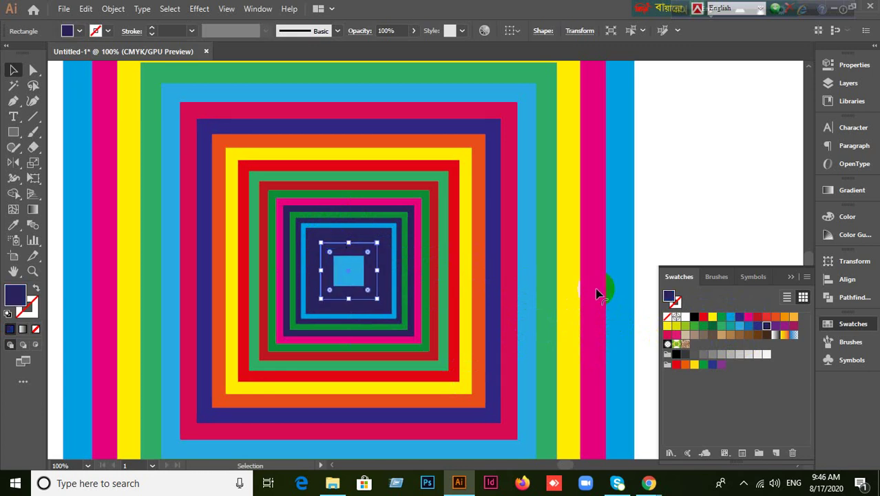
pyautogui.moveTo(704, 320); pyautogui.dragTo(488, 330)
pyautogui.scroll(-3, 486, 337)
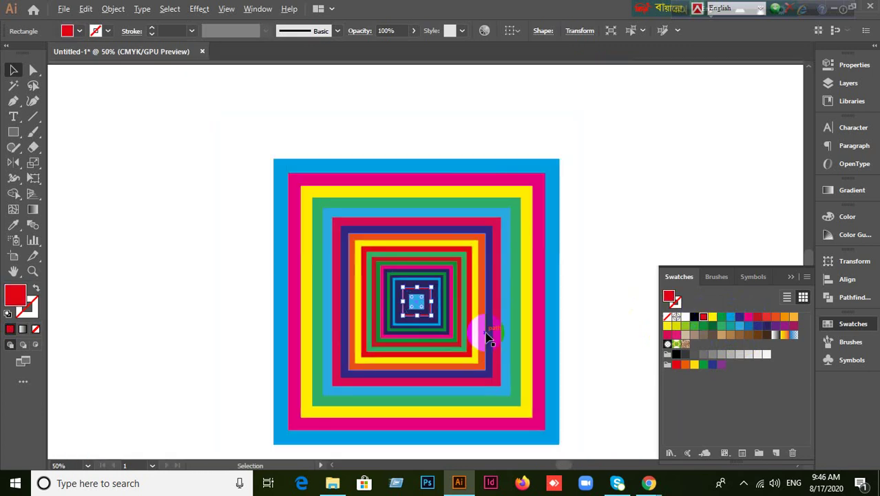
# Move the large outer yellow square out beside the stack, and shift the other outer squares to the artboard's upper left, leaving the inner ones behind.
pyautogui.click(586, 354)
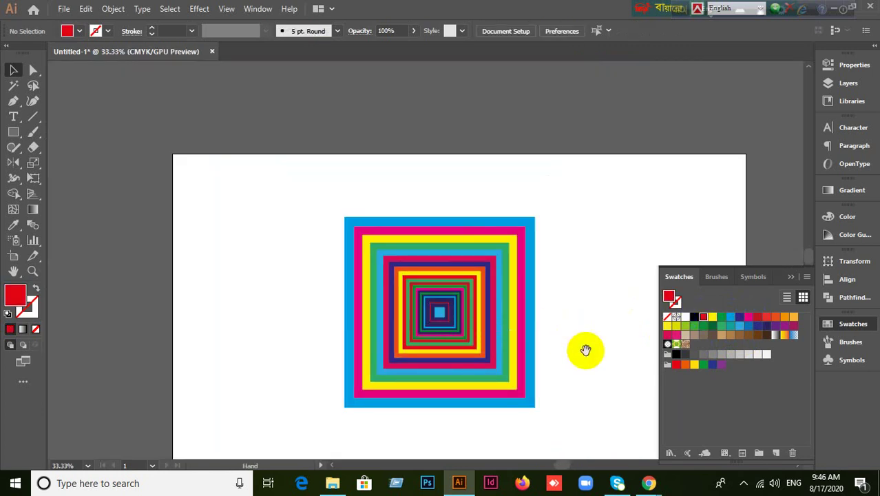
pyautogui.moveTo(586, 350); pyautogui.dragTo(520, 305)
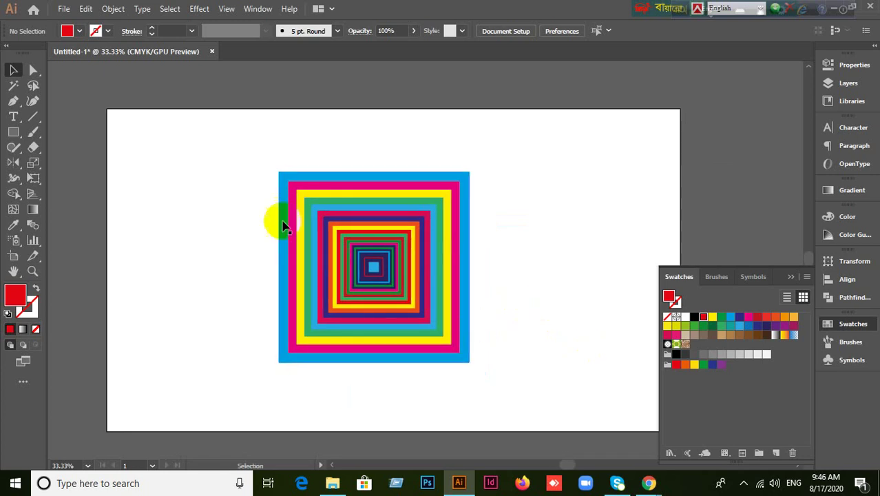
pyautogui.moveTo(288, 222); pyautogui.dragTo(518, 333)
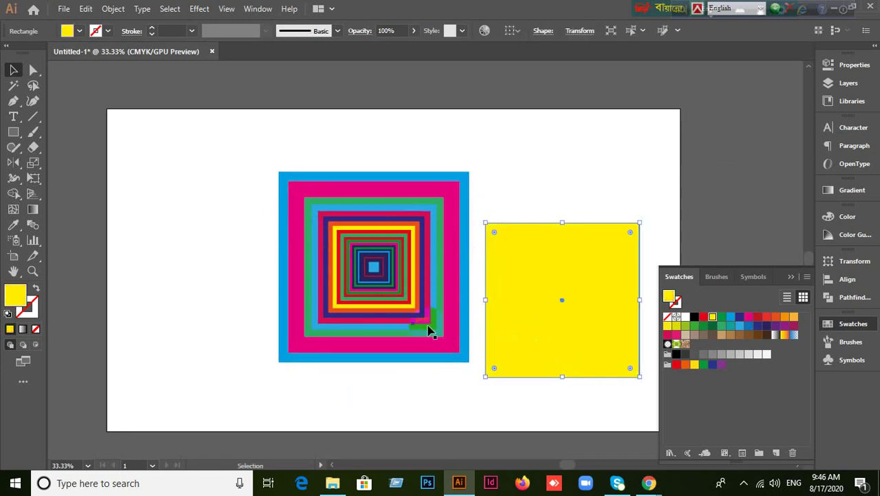
pyautogui.click(230, 166)
pyautogui.click(370, 320)
pyautogui.moveTo(370, 320); pyautogui.dragTo(219, 282)
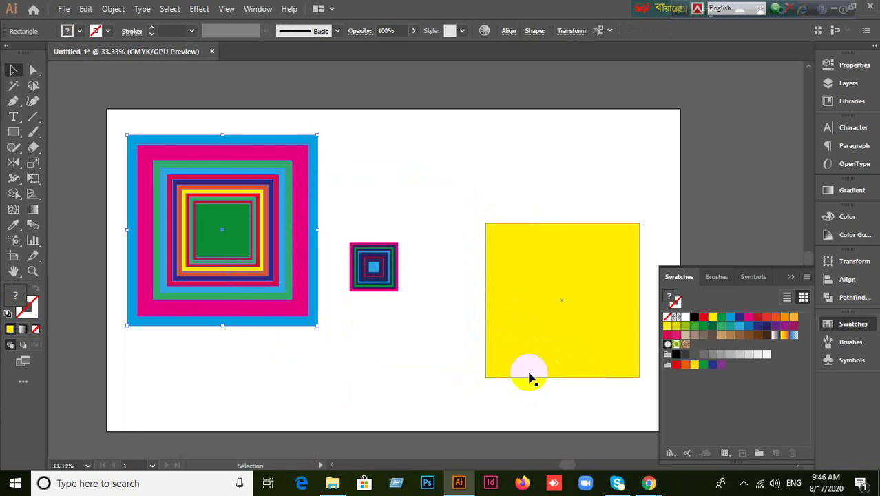
pyautogui.click(530, 372)
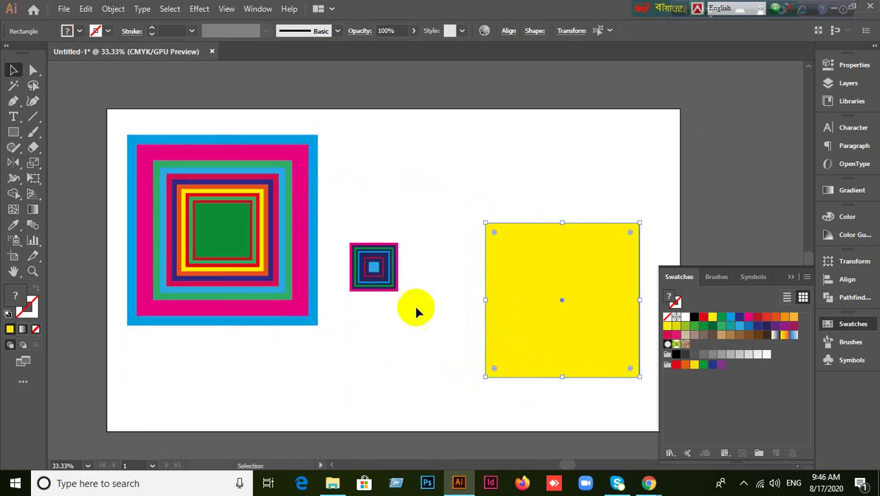
pyautogui.click(35, 171)
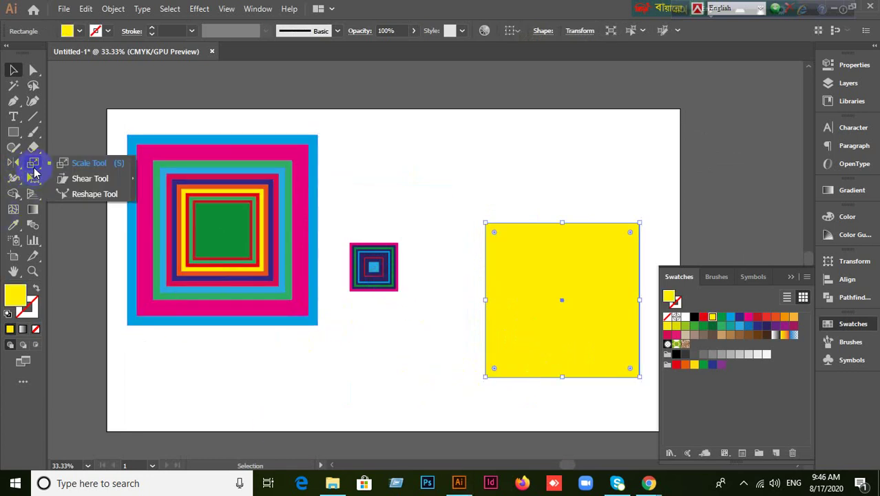
pyautogui.click(87, 162)
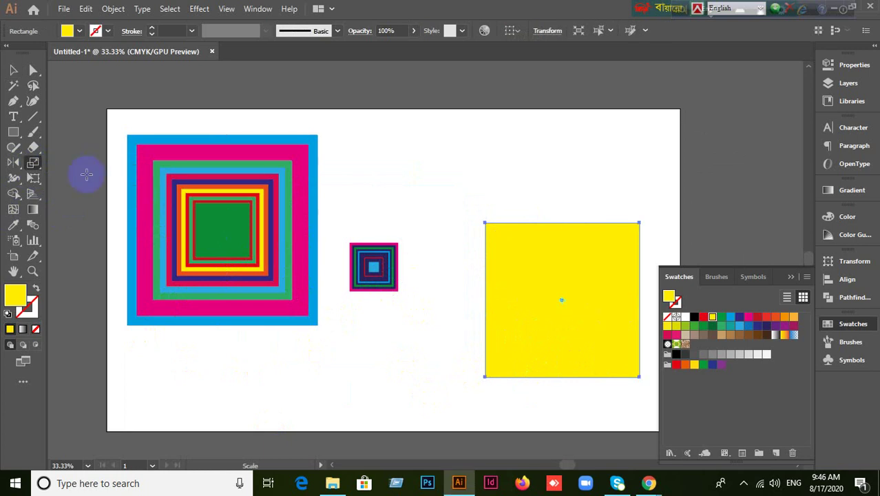
pyautogui.doubleClick(33, 164)
pyautogui.click(605, 306)
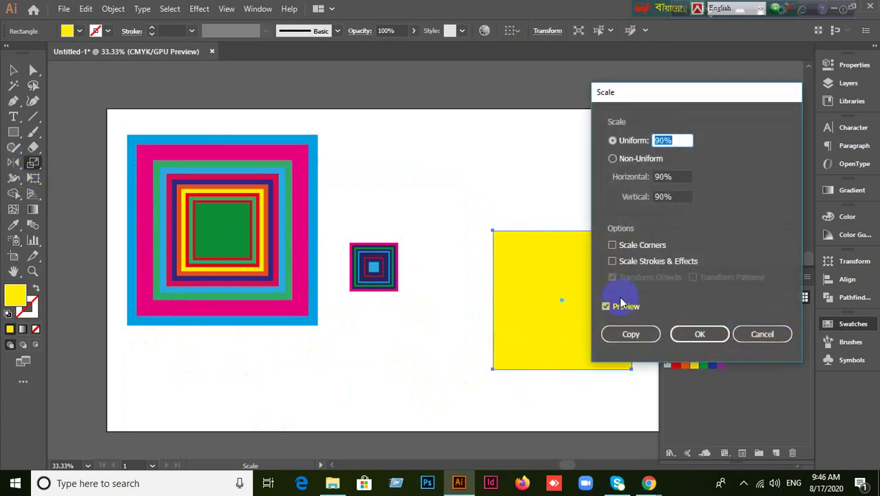
pyautogui.click(763, 334)
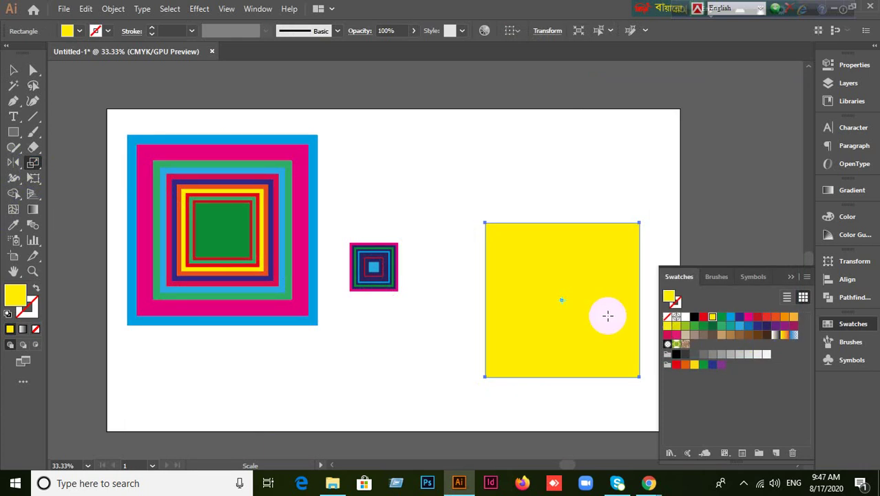
# Move the whole small stack of inner squares up into the space near the artboard's upper edge.
pyautogui.click(14, 70)
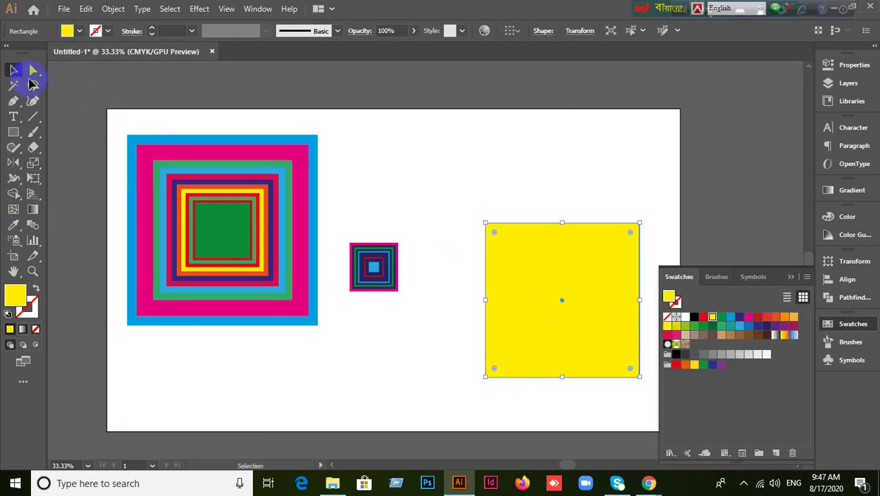
pyautogui.click(424, 284)
pyautogui.moveTo(362, 320); pyautogui.dragTo(399, 238)
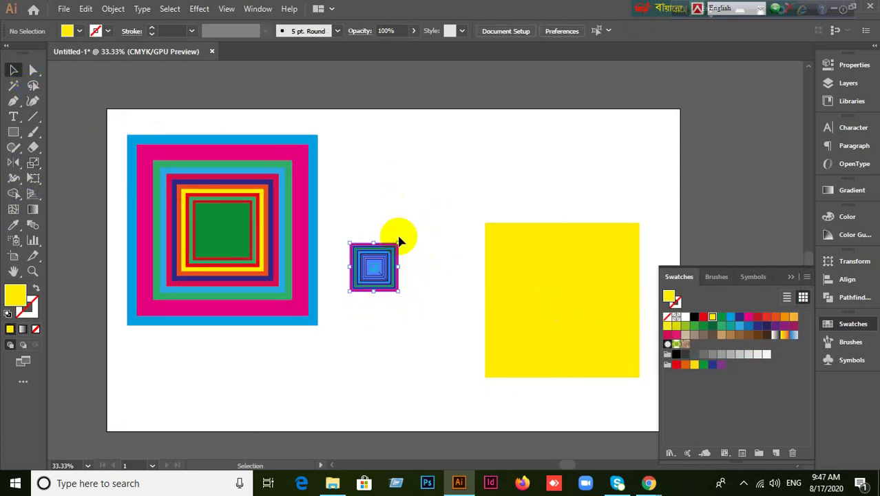
pyautogui.moveTo(374, 266); pyautogui.dragTo(393, 168)
pyautogui.click(423, 237)
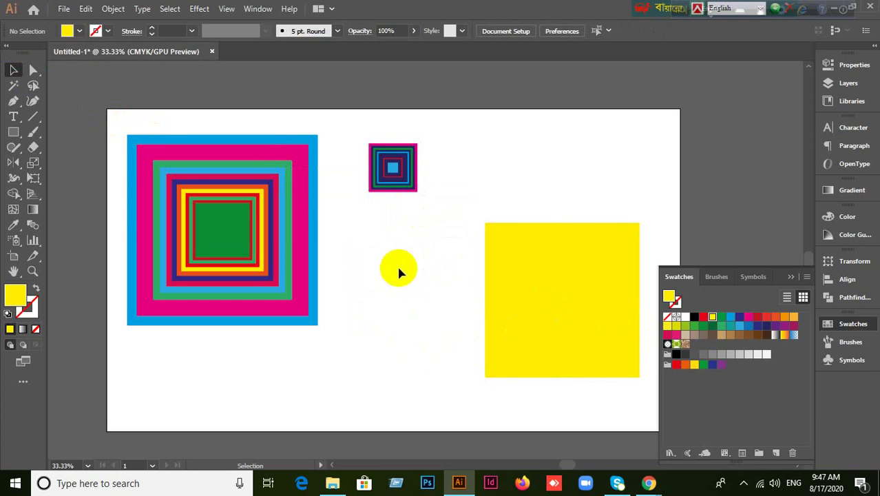
# Scale the yellow square non-uniformly to 80% horizontally and 90% vertically.
pyautogui.moveTo(538, 301); pyautogui.dragTo(516, 294)
pyautogui.scroll(1, 524, 296)
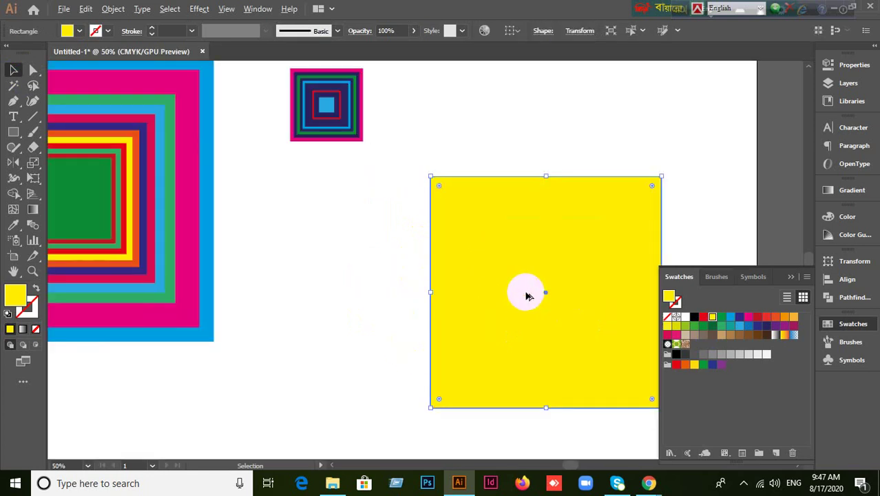
pyautogui.click(34, 164)
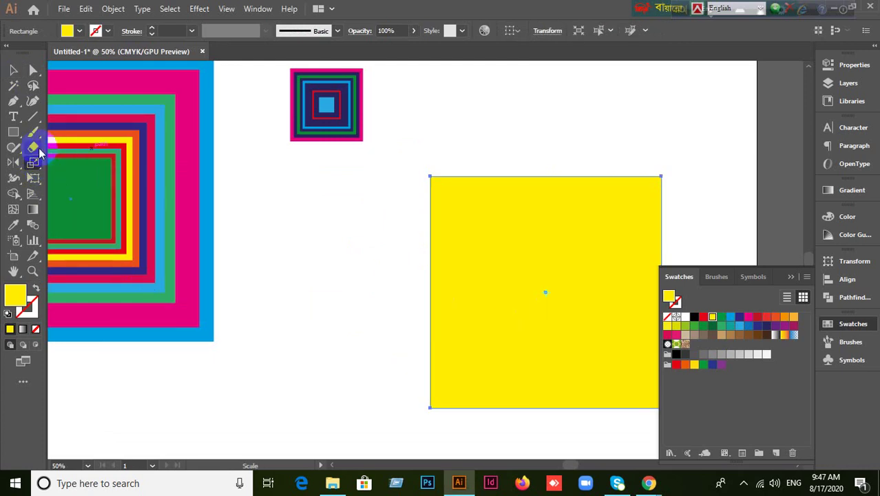
pyautogui.doubleClick(31, 164)
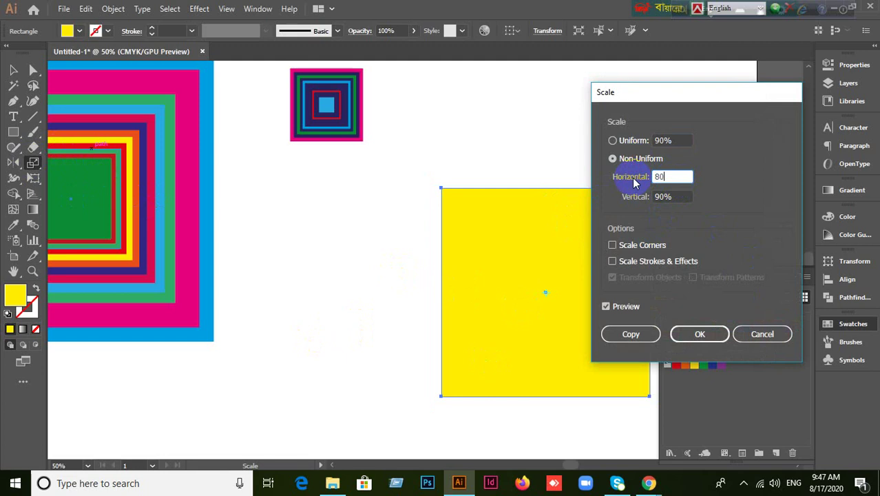
pyautogui.click(701, 335)
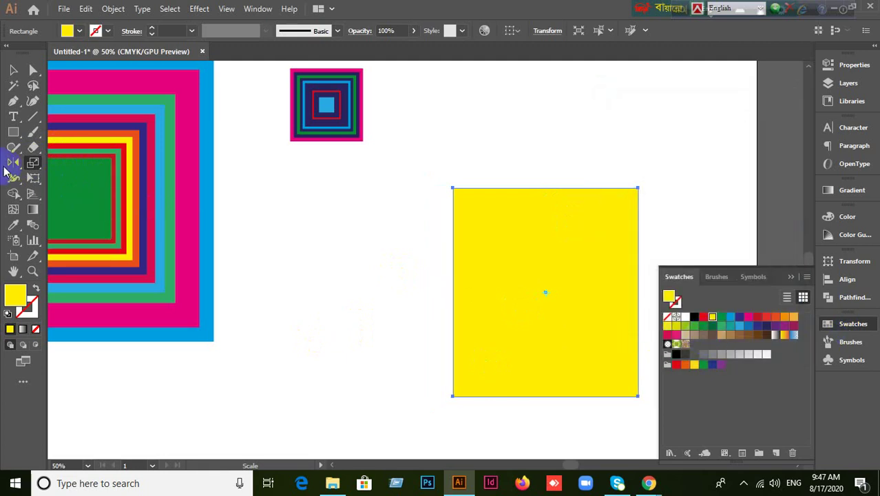
# Scale the yellow rectangle non-uniformly again, to 80% horizontally and 100% vertically.
pyautogui.click(31, 165)
pyautogui.doubleClick(32, 164)
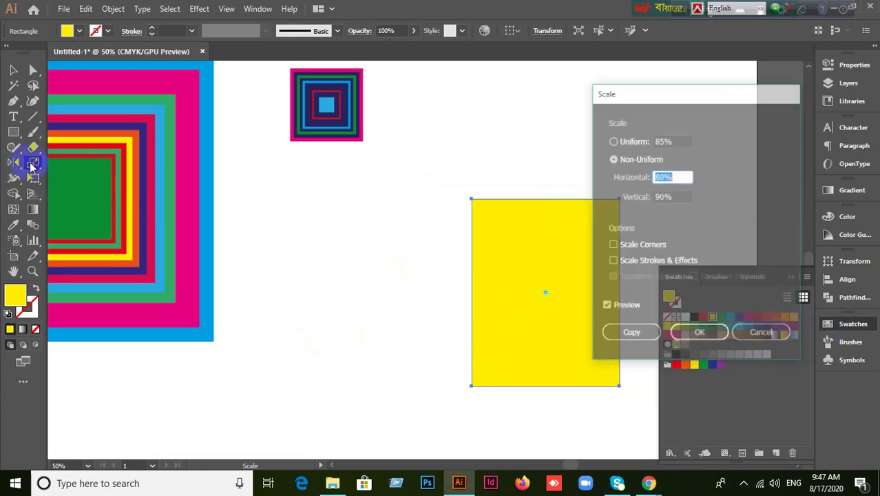
pyautogui.click(677, 195)
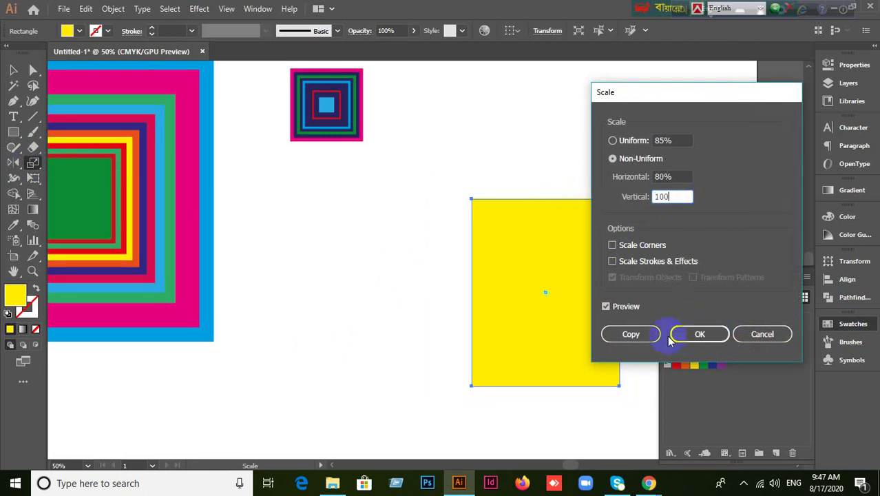
pyautogui.click(699, 334)
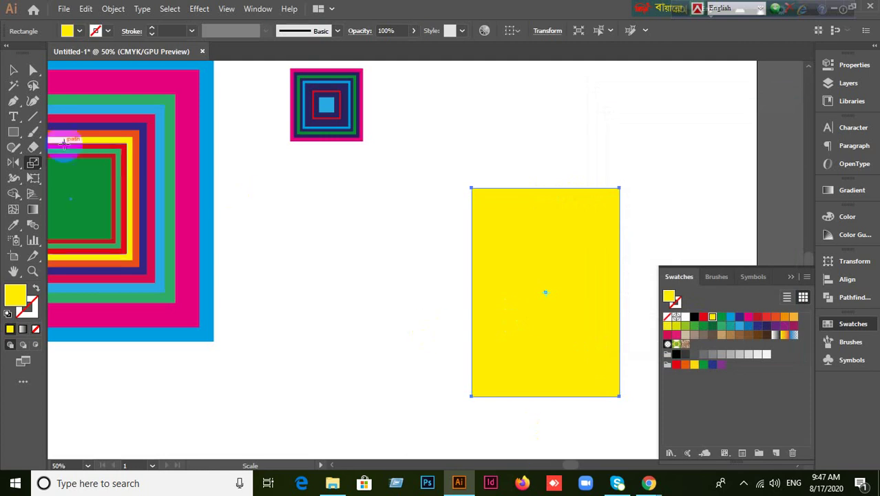
# Move the yellow rectangle up and to the left, closer to the small stack of squares.
pyautogui.click(13, 70)
pyautogui.moveTo(475, 289); pyautogui.dragTo(304, 231)
pyautogui.moveTo(343, 273); pyautogui.dragTo(442, 274)
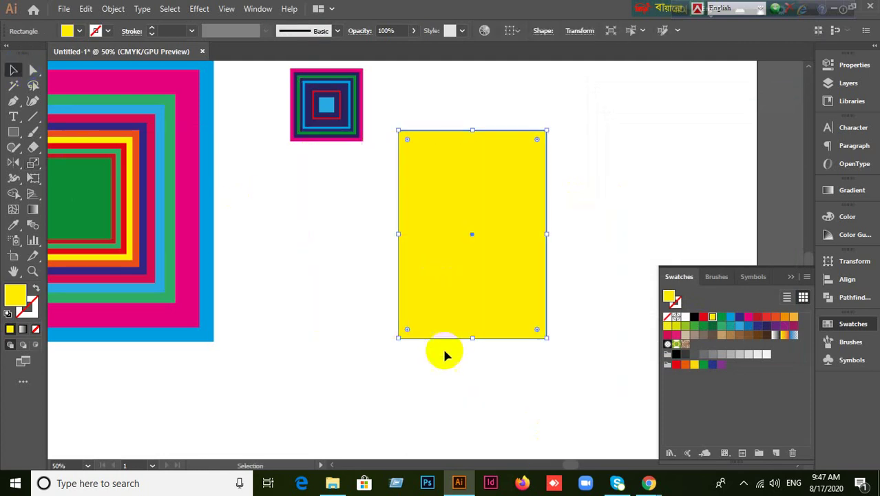
# Try to scale the yellow rectangle freehand about its centre with the Scale tool, and undo both attempts.
pyautogui.click(34, 165)
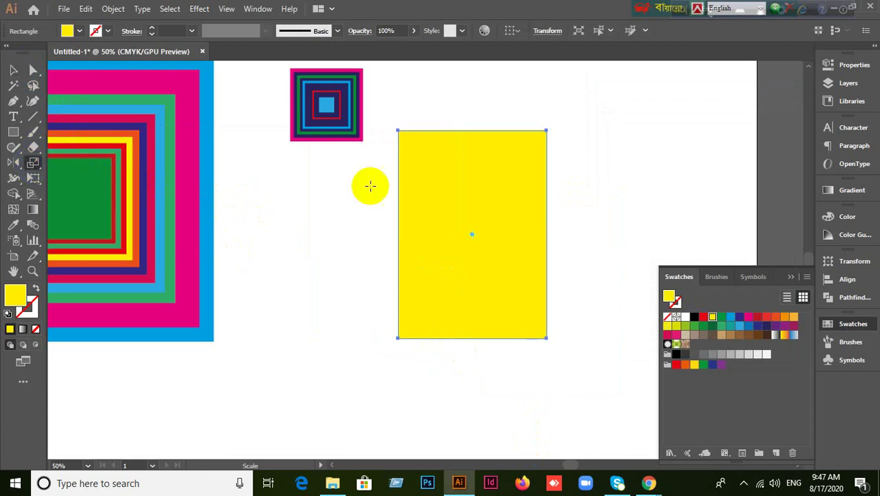
pyautogui.moveTo(422, 233); pyautogui.dragTo(447, 235)
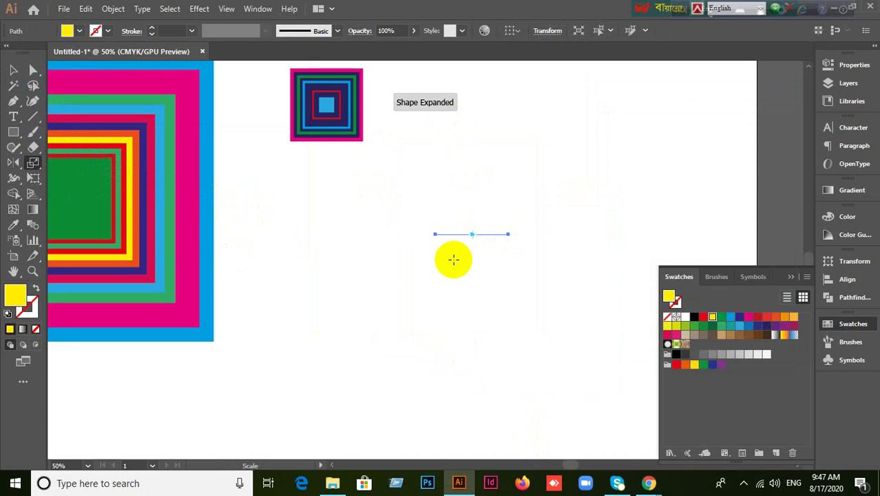
pyautogui.hotkey('ctrl', 'z')
pyautogui.moveTo(429, 252); pyautogui.dragTo(499, 239)
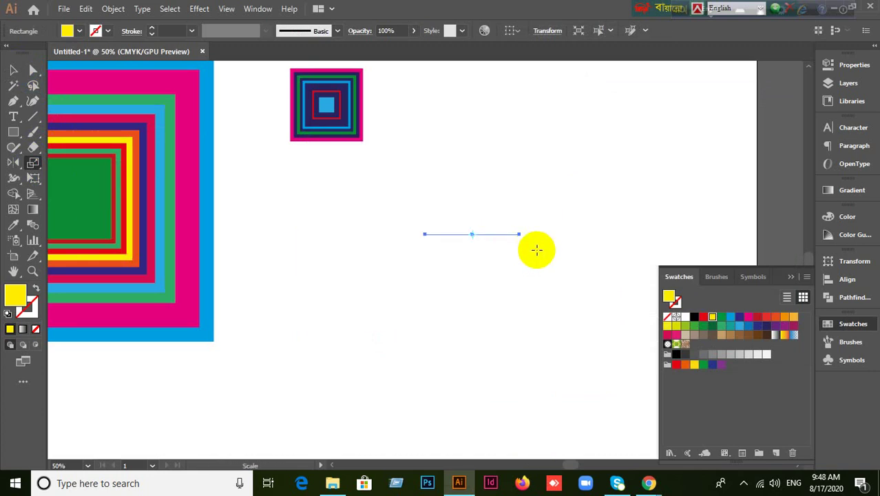
pyautogui.hotkey('ctrl', 'z')
# Stretch the yellow rectangle freehand about its centre with the Scale tool, making it much wider and taller.
pyautogui.moveTo(436, 170); pyautogui.dragTo(436, 188)
pyautogui.moveTo(448, 232); pyautogui.dragTo(482, 238)
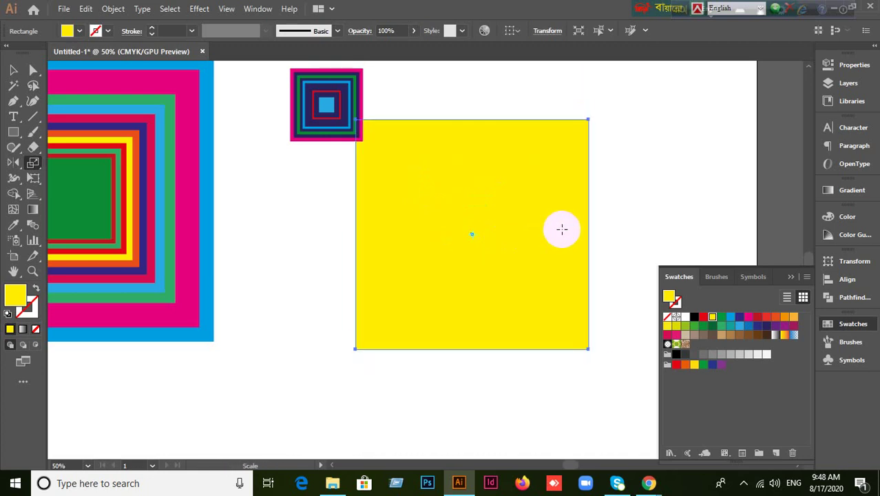
pyautogui.moveTo(562, 229); pyautogui.dragTo(689, 233)
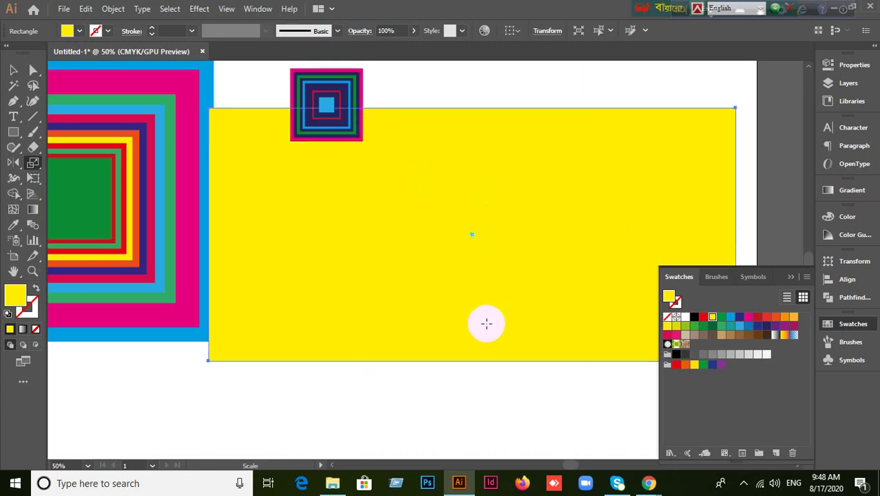
pyautogui.moveTo(477, 329); pyautogui.dragTo(472, 381)
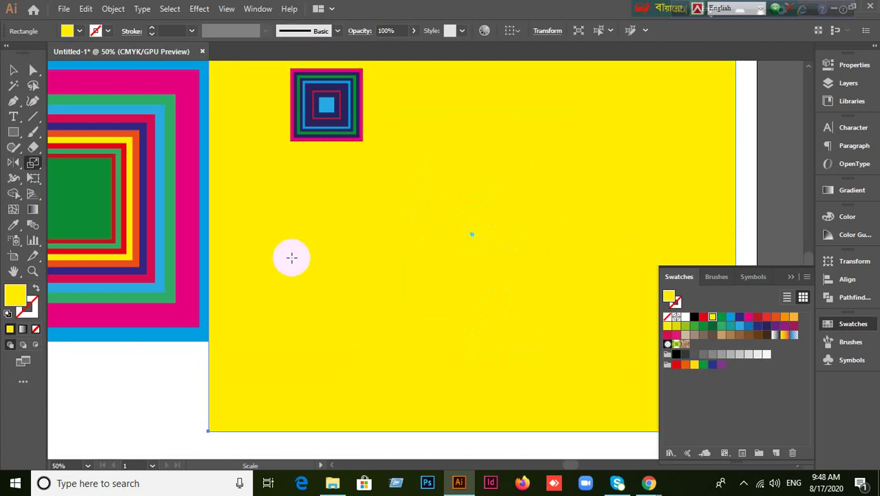
# Narrow the enlarged yellow rectangle freehand about its centre and reduce its height to fit inside the artboard.
pyautogui.moveTo(267, 262); pyautogui.dragTo(311, 266)
pyautogui.moveTo(340, 269); pyautogui.dragTo(341, 268)
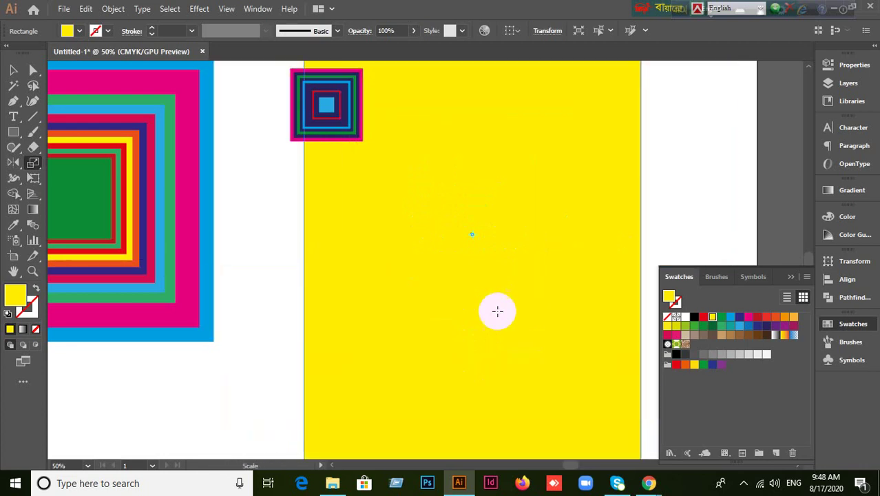
pyautogui.moveTo(510, 360); pyautogui.dragTo(513, 318)
pyautogui.scroll(-1, 478, 312)
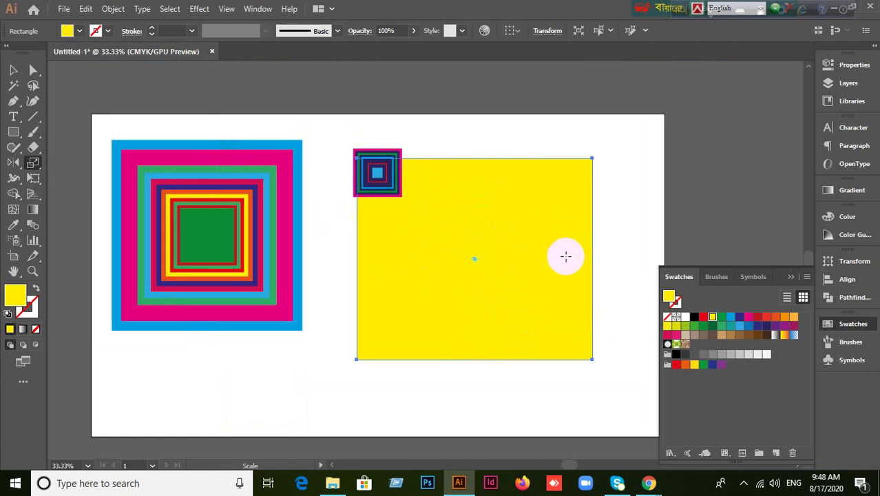
# Rescale the yellow rectangle freehand into an upright shape extending above the artboard's upper edge, and deselect it.
pyautogui.moveTo(555, 257); pyautogui.dragTo(576, 257)
pyautogui.moveTo(404, 260)
pyautogui.mouseDown()
pyautogui.moveTo(367, 258)
pyautogui.moveTo(388, 263)
pyautogui.mouseUp()
pyautogui.moveTo(481, 300); pyautogui.dragTo(482, 330)
pyautogui.moveTo(530, 222); pyautogui.dragTo(479, 188)
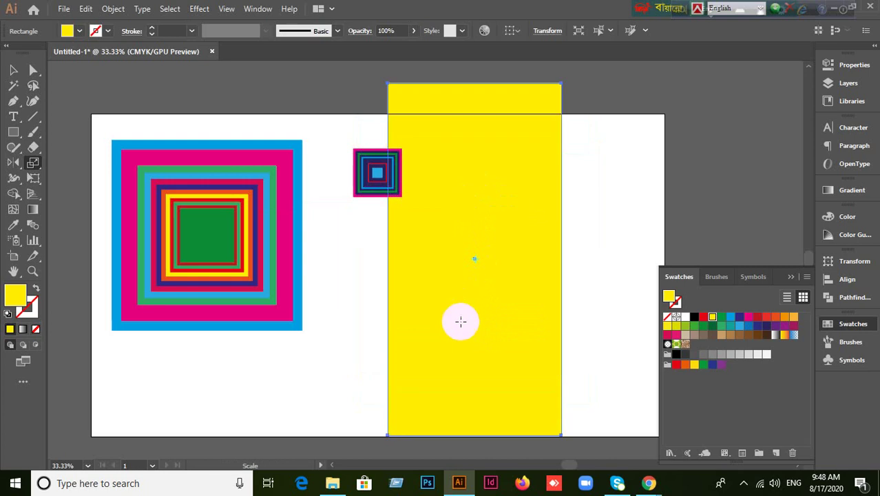
pyautogui.moveTo(430, 314); pyautogui.dragTo(400, 310)
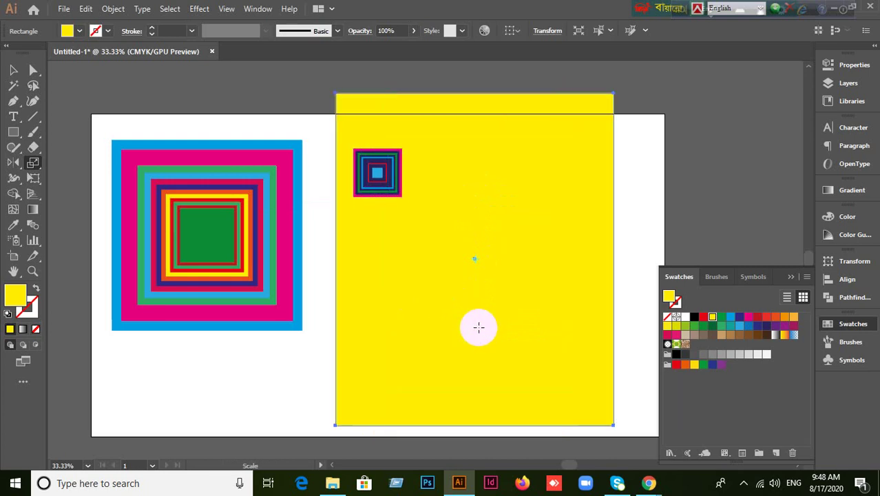
pyautogui.scroll(-5, 473, 330)
pyautogui.scroll(4, 383, 336)
pyautogui.click(13, 70)
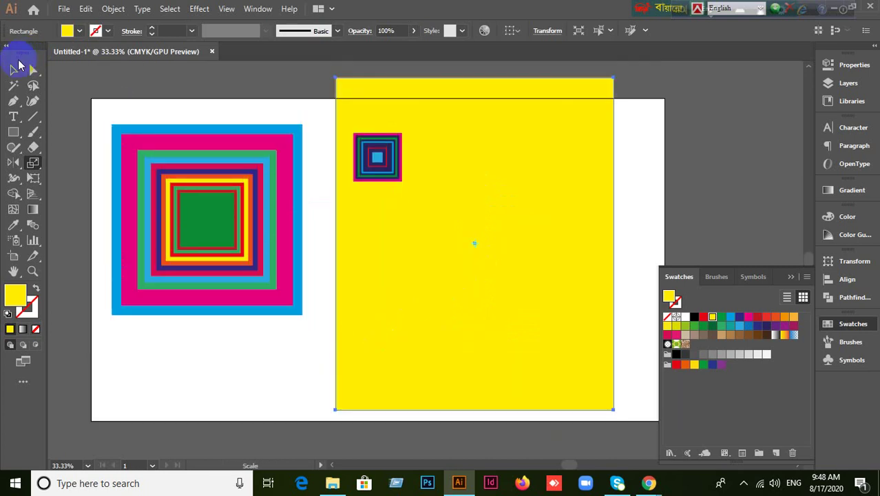
pyautogui.click(221, 357)
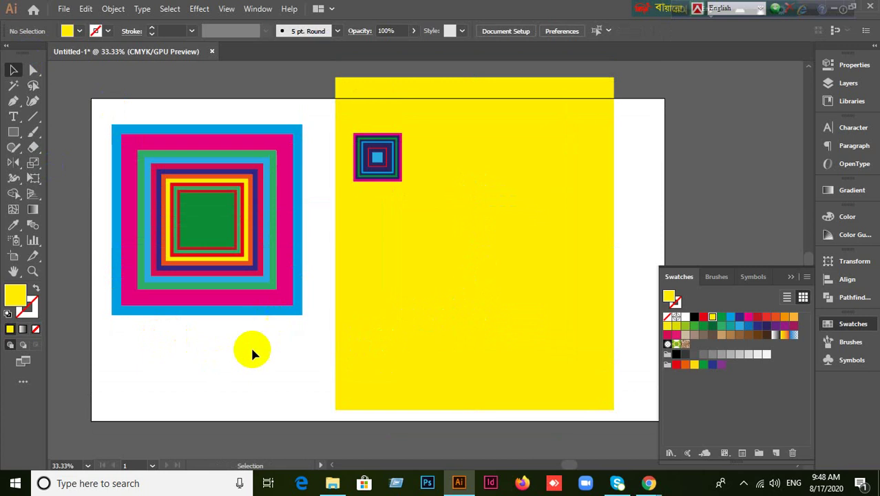
# Draw a near-square rectangle below the large concentric squares, across the artboard's lower edge, and swap its fill and stroke for a yellow outline.
pyautogui.scroll(-3, 275, 333)
pyautogui.scroll(2, 214, 322)
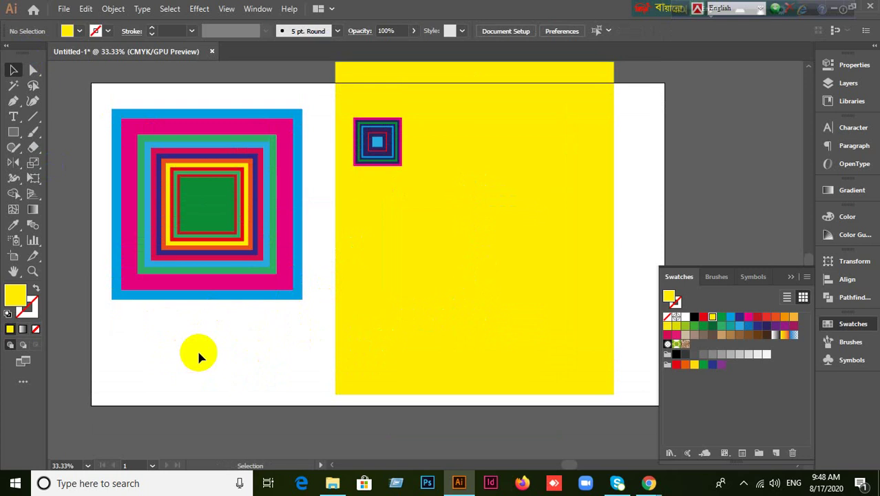
pyautogui.click(14, 132)
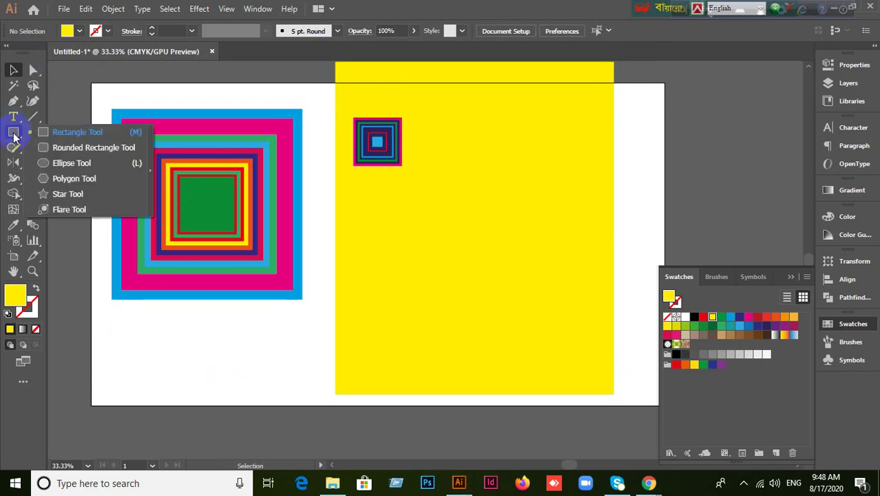
pyautogui.click(62, 133)
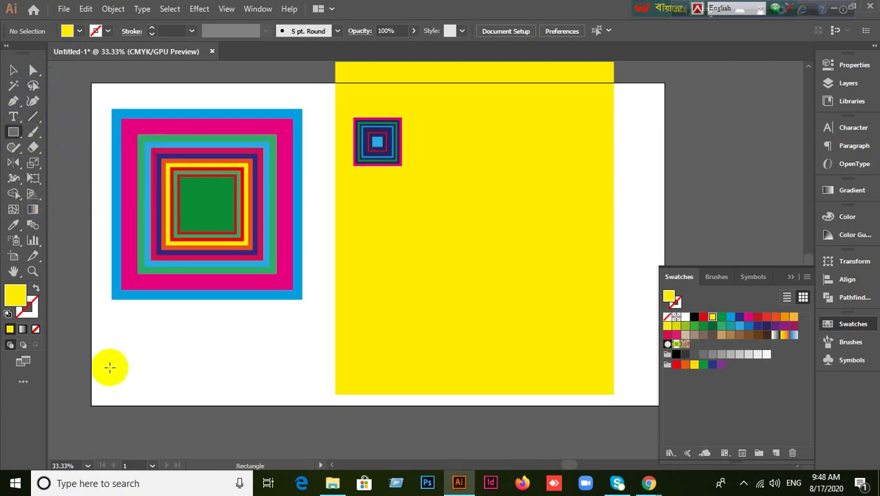
pyautogui.moveTo(121, 354); pyautogui.dragTo(223, 450)
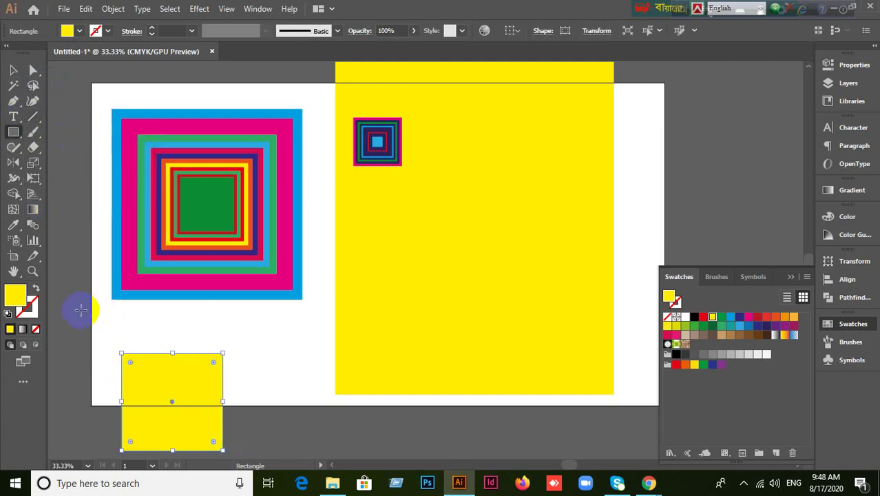
pyautogui.click(35, 288)
pyautogui.scroll(-1, 148, 345)
pyautogui.scroll(-1, 148, 344)
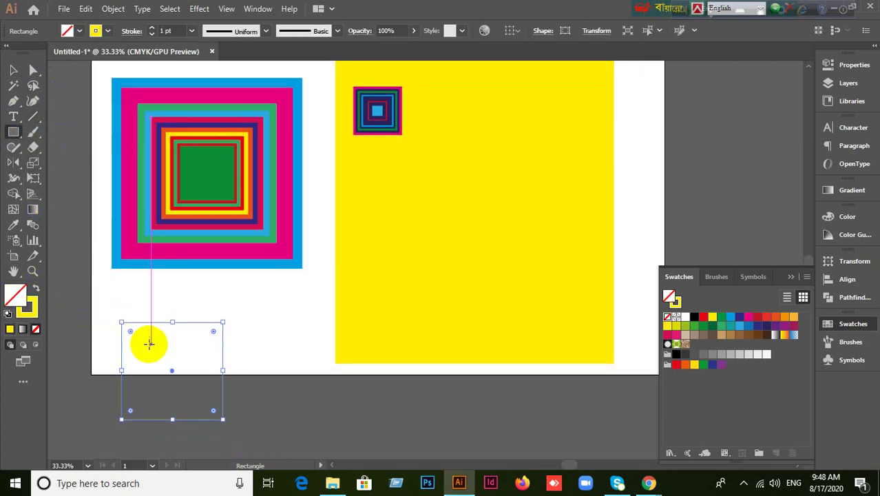
# Draw a circle below the artboard under the large yellow rectangle and swap its fill and stroke for a solid yellow fill.
pyautogui.click(15, 133)
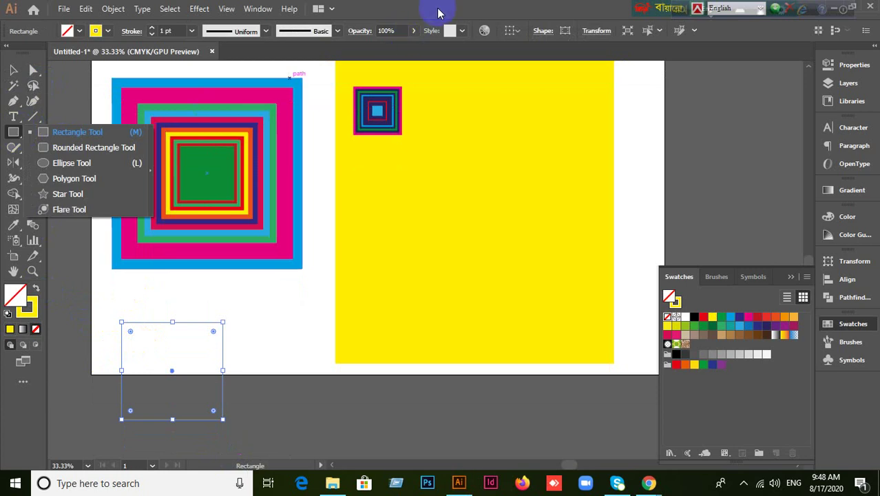
pyautogui.scroll(-5, 375, 315)
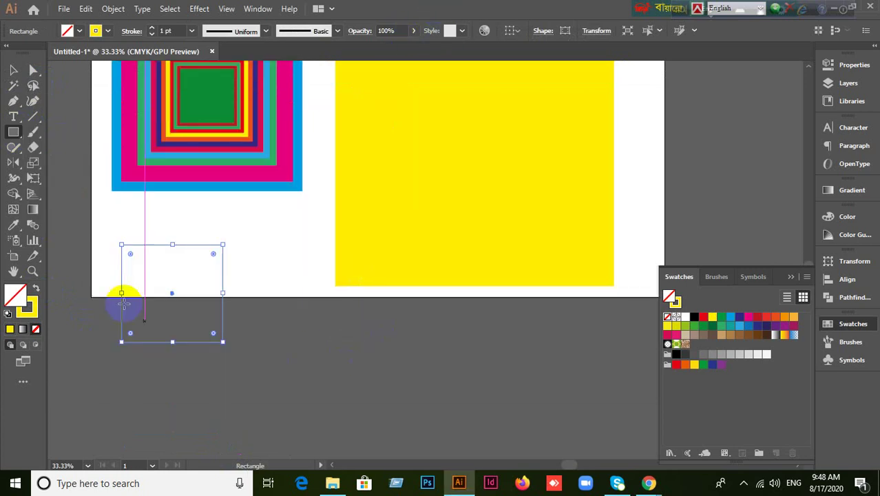
pyautogui.click(14, 70)
pyautogui.click(15, 134)
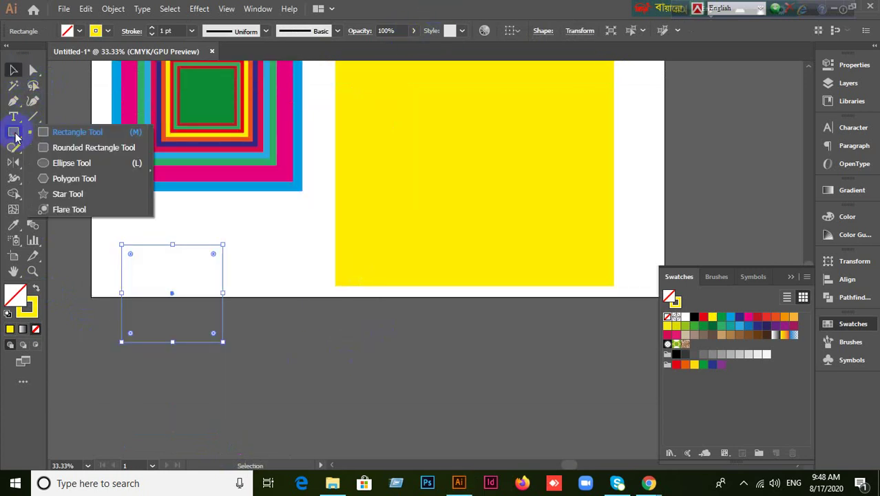
pyautogui.click(55, 163)
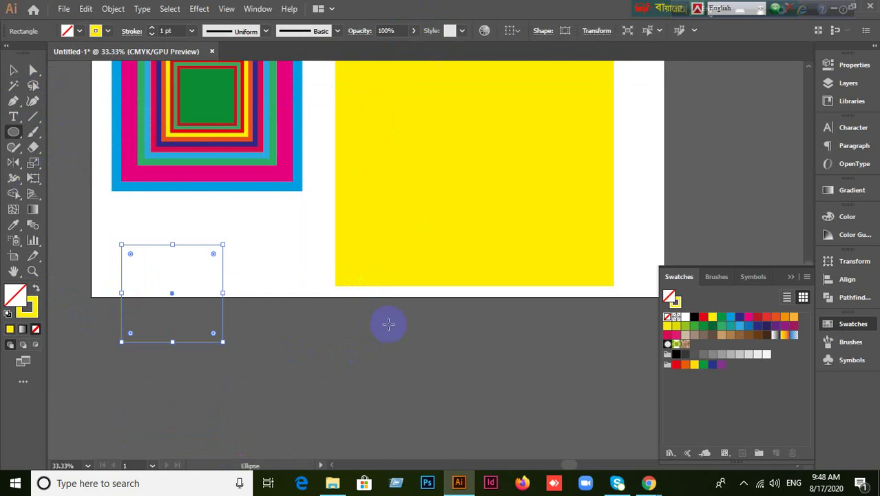
pyautogui.moveTo(332, 313)
pyautogui.mouseDown()
pyautogui.moveTo(412, 404)
pyautogui.moveTo(459, 434)
pyautogui.mouseUp()
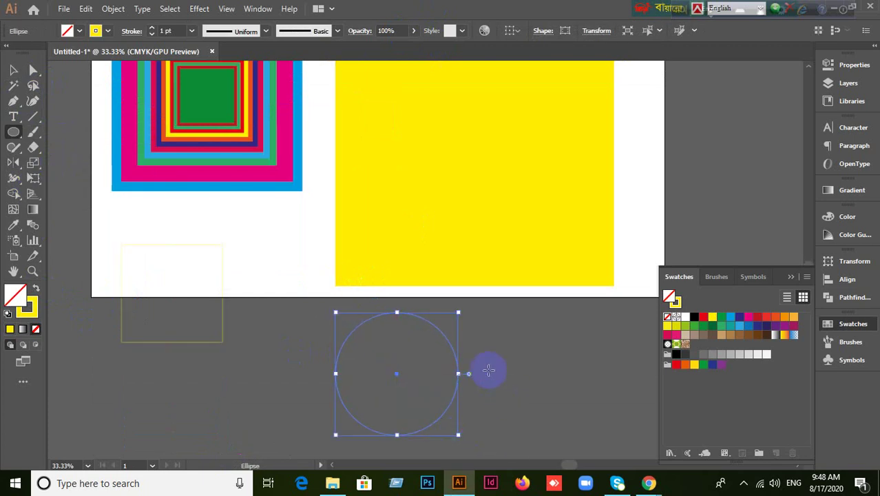
pyautogui.click(37, 289)
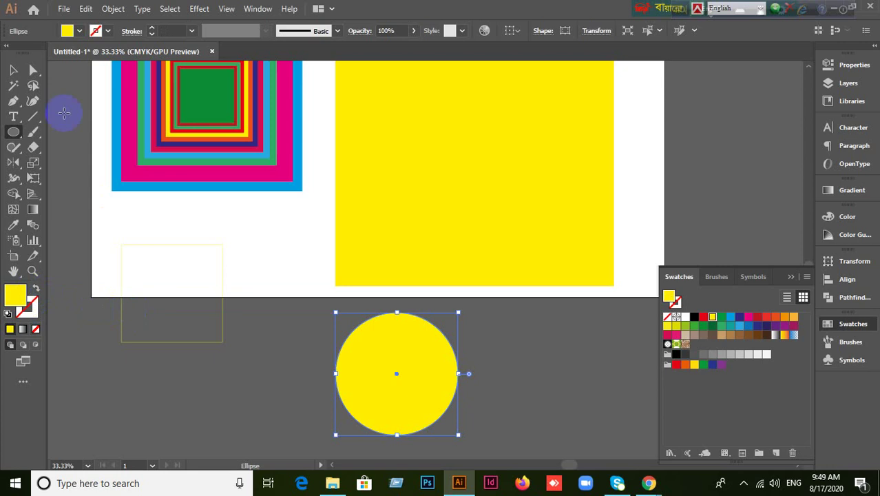
# Compare the Uniform and Non-Uniform scale options on the yellow circle with the preview, and cancel without applying.
pyautogui.doubleClick(33, 162)
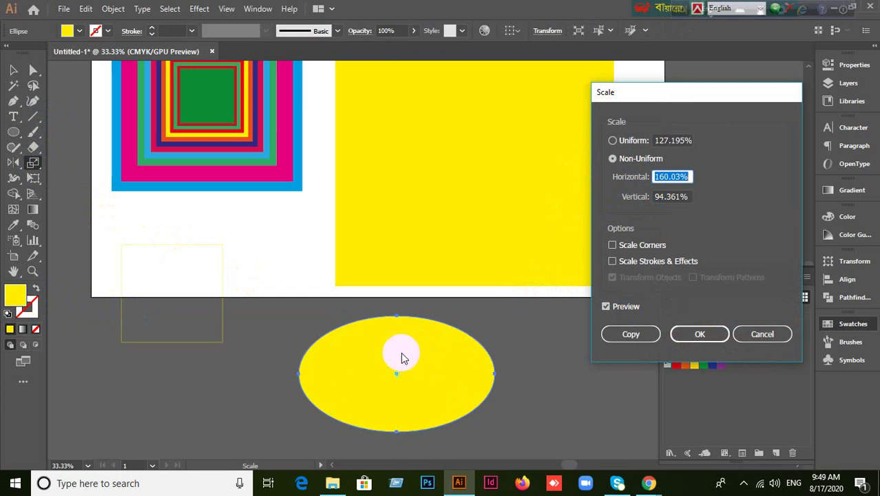
pyautogui.click(612, 140)
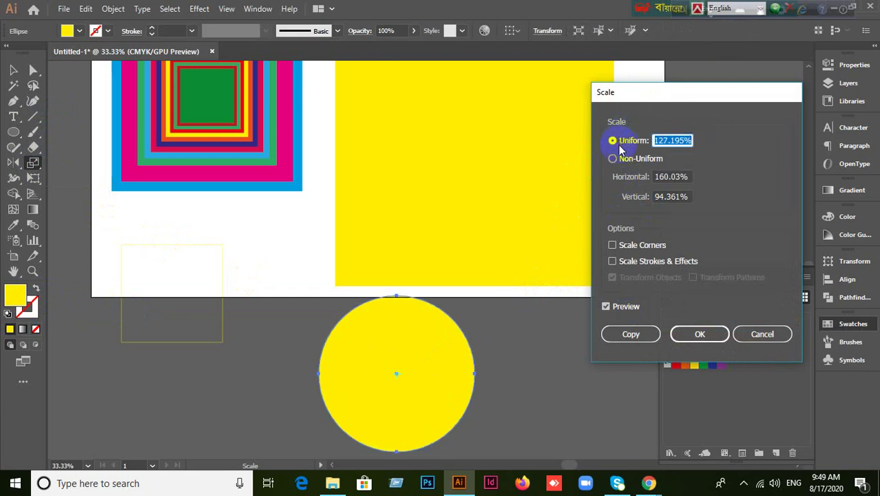
pyautogui.click(612, 159)
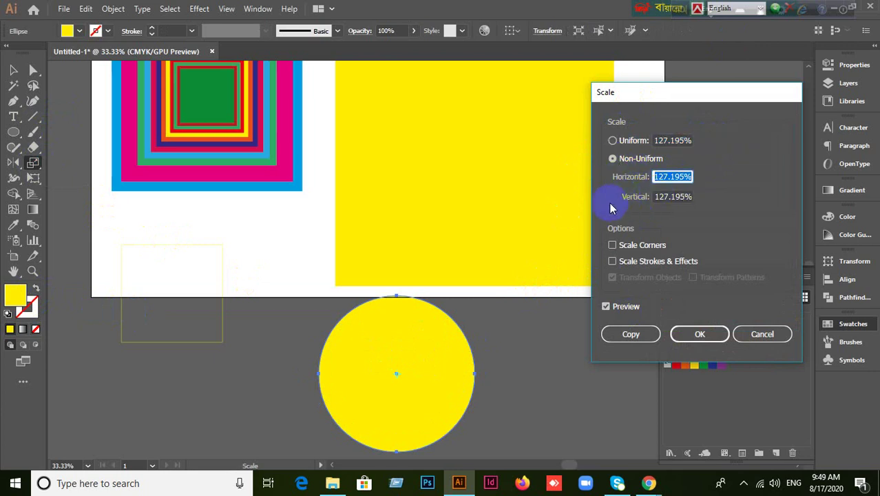
pyautogui.click(780, 337)
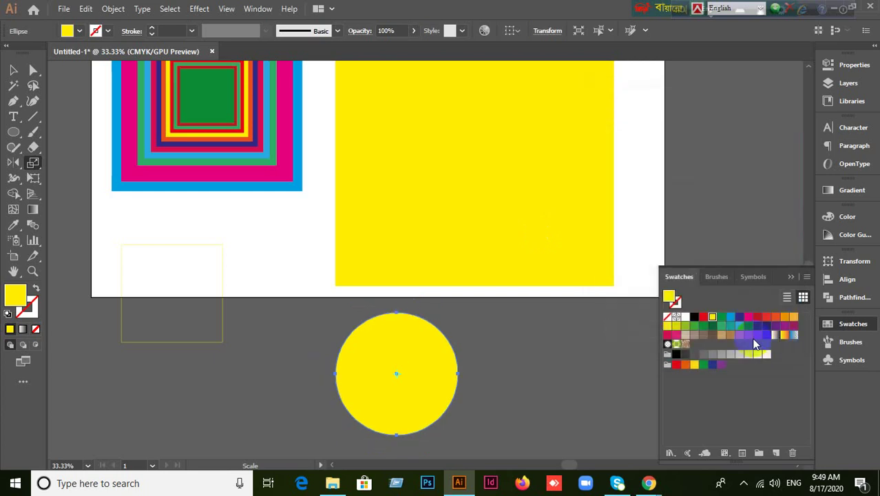
# Delete the yellow circle and all remaining squares and rectangles to empty the artboard.
pyautogui.click(14, 71)
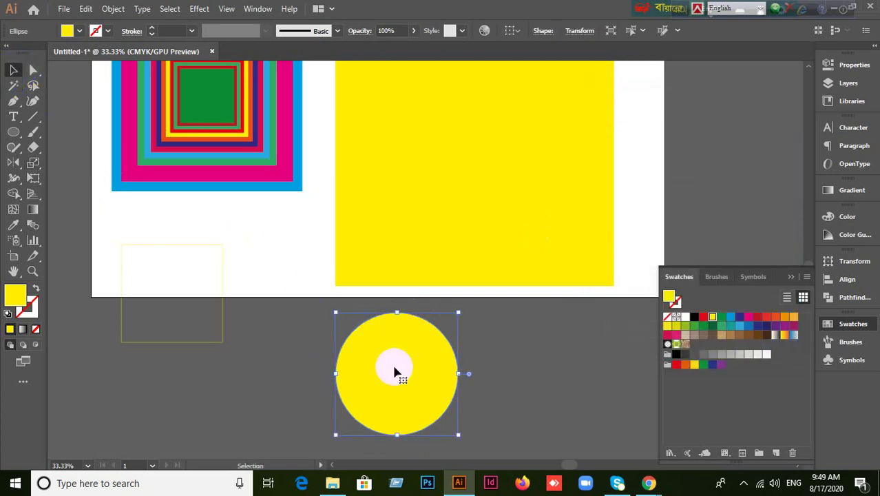
pyautogui.press('Delete')
pyautogui.hotkey('ctrl', '-')
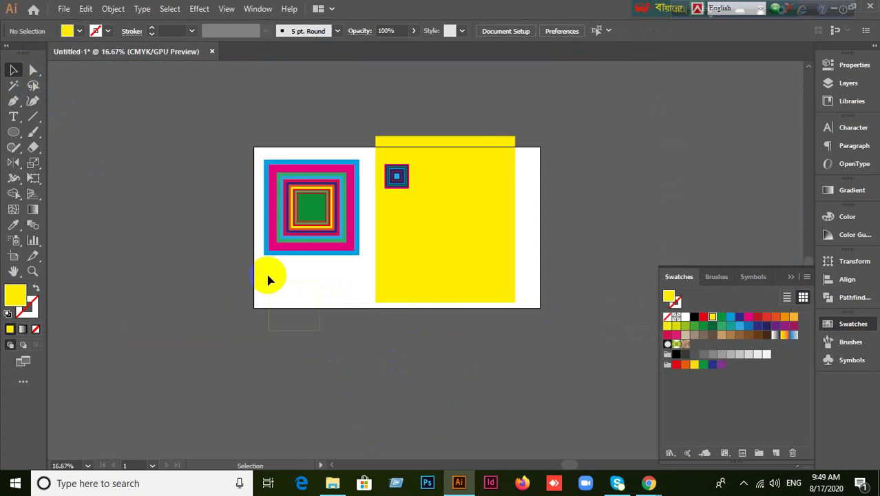
pyautogui.moveTo(196, 122); pyautogui.dragTo(456, 338)
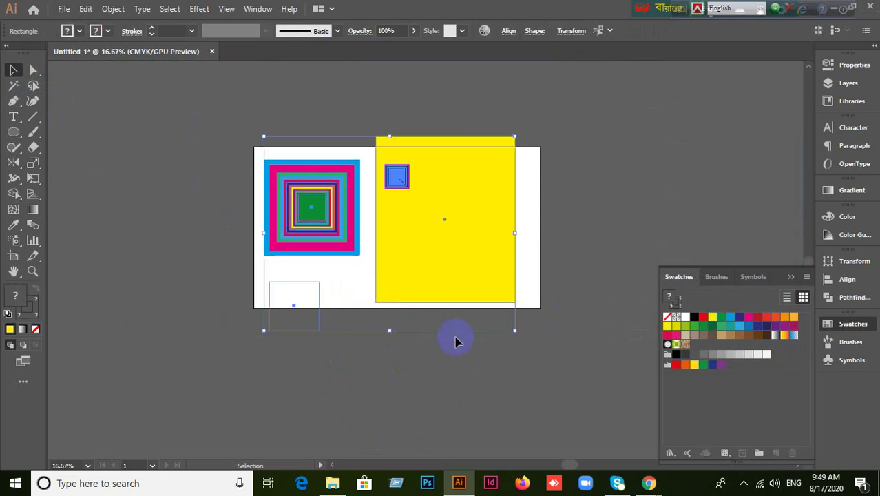
pyautogui.press('Delete')
pyautogui.scroll(1, 445, 318)
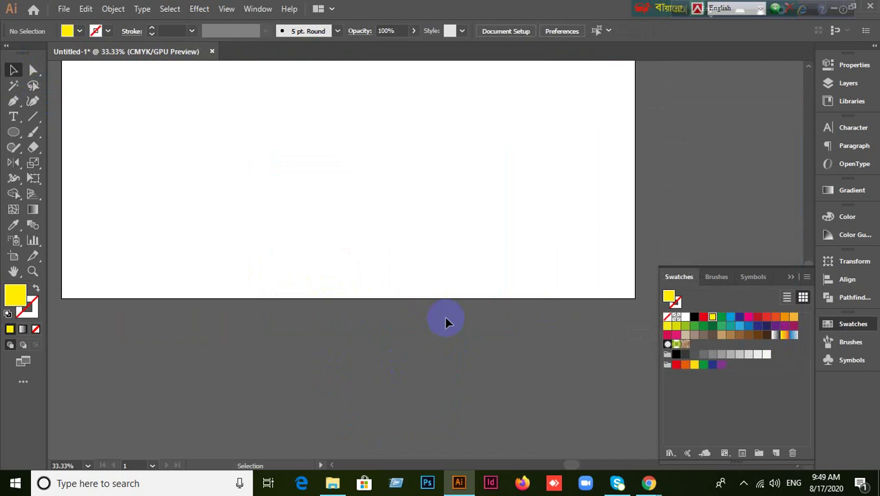
pyautogui.scroll(-1, 444, 318)
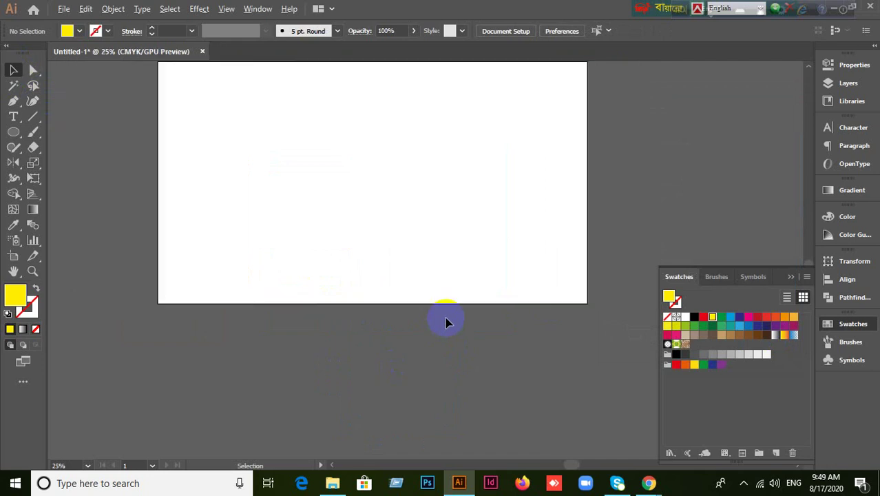
# Collapse the Swatches panel and centre the empty artboard in the view at 25% zoom.
pyautogui.moveTo(445, 316); pyautogui.dragTo(379, 313)
pyautogui.scroll(1, 378, 314)
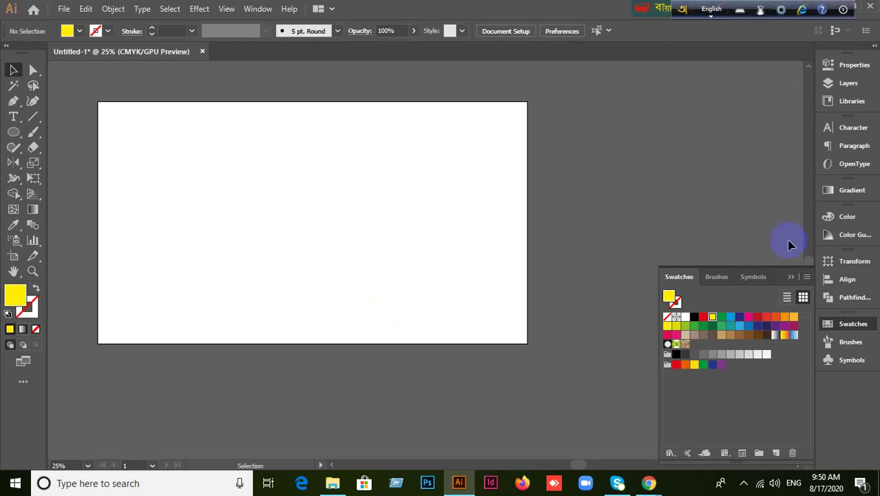
pyautogui.click(786, 276)
pyautogui.keyDown('alt'); pyautogui.scroll(1, 477, 238); pyautogui.keyUp('alt')
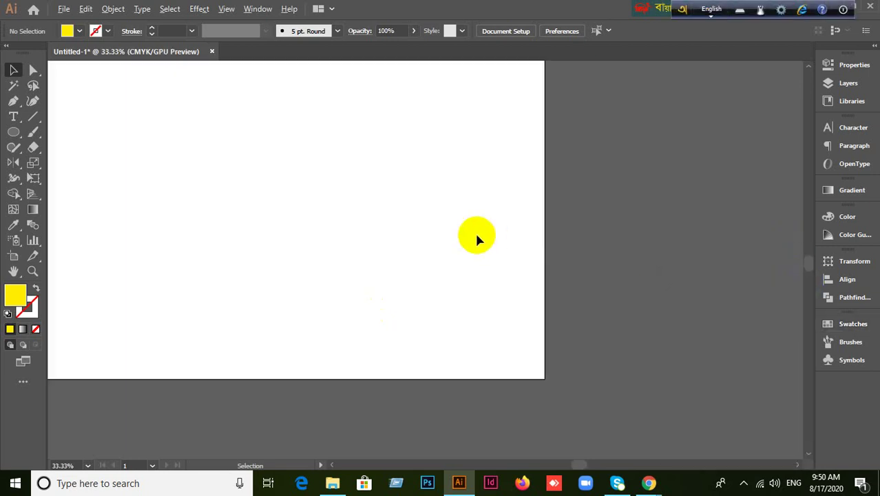
pyautogui.keyDown('alt'); pyautogui.scroll(-1, 477, 238); pyautogui.keyUp('alt')
pyautogui.press('space')
pyautogui.moveTo(386, 219); pyautogui.dragTo(475, 216)
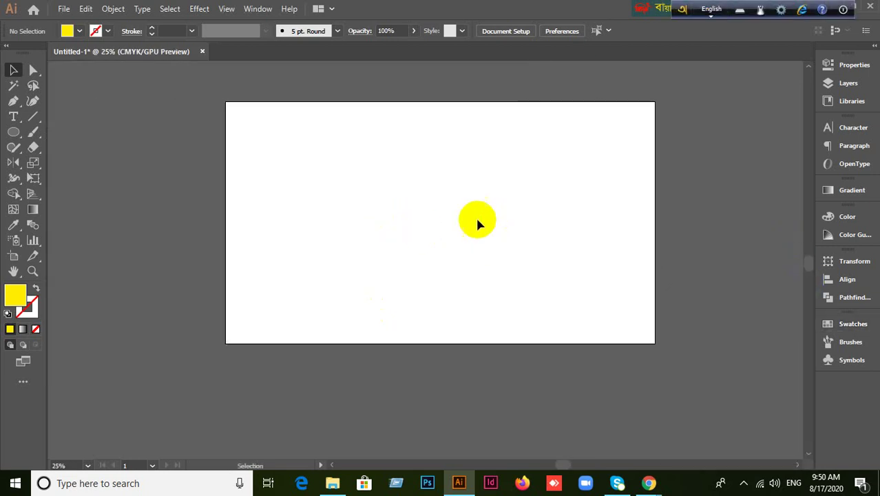
# Draw a yellow-filled square in the upper-left area of the empty artboard with the Rectangle tool.
pyautogui.keyDown('alt'); pyautogui.scroll(1, 474, 214); pyautogui.keyUp('alt')
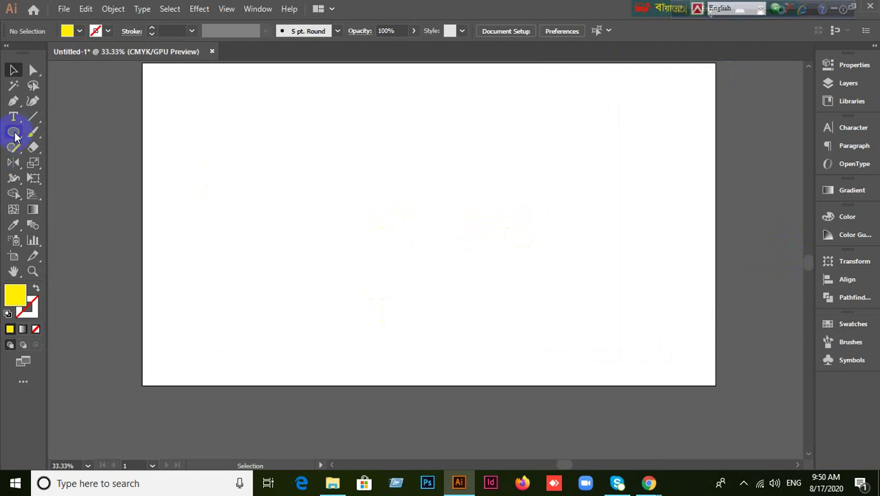
pyautogui.moveTo(13, 132); pyautogui.dragTo(42, 131)
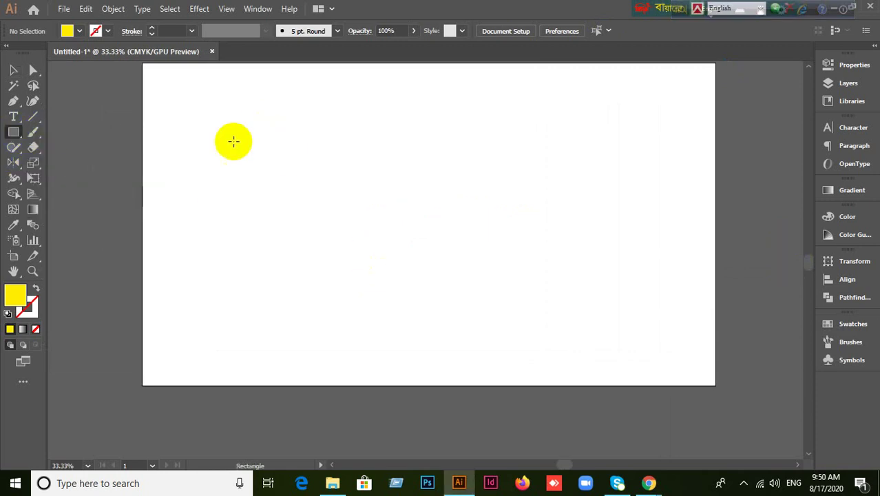
pyautogui.keyDown('alt'); pyautogui.scroll(-1, 232, 148); pyautogui.keyUp('alt')
pyautogui.moveTo(197, 129); pyautogui.dragTo(268, 199)
pyautogui.click(13, 71)
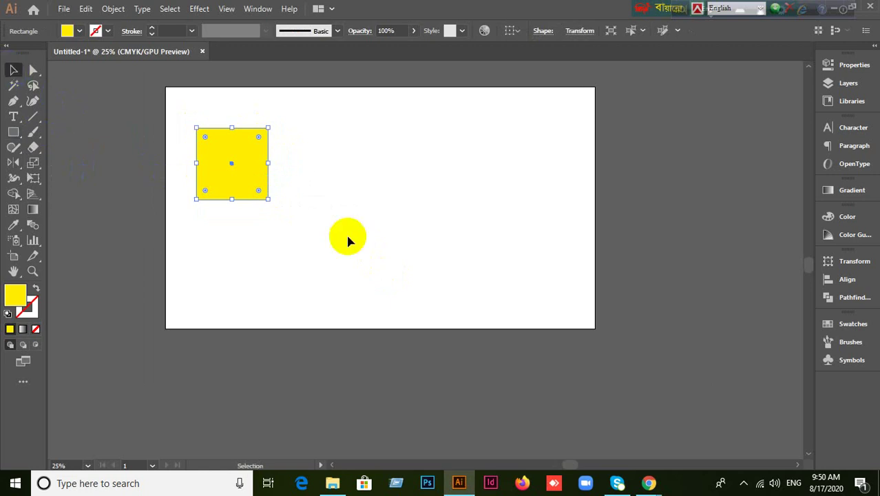
# Try a 10 pt yellow stroke with no fill on the square, and swap it back to a solid yellow fill.
pyautogui.keyDown('alt'); pyautogui.scroll(1, 344, 216); pyautogui.keyUp('alt')
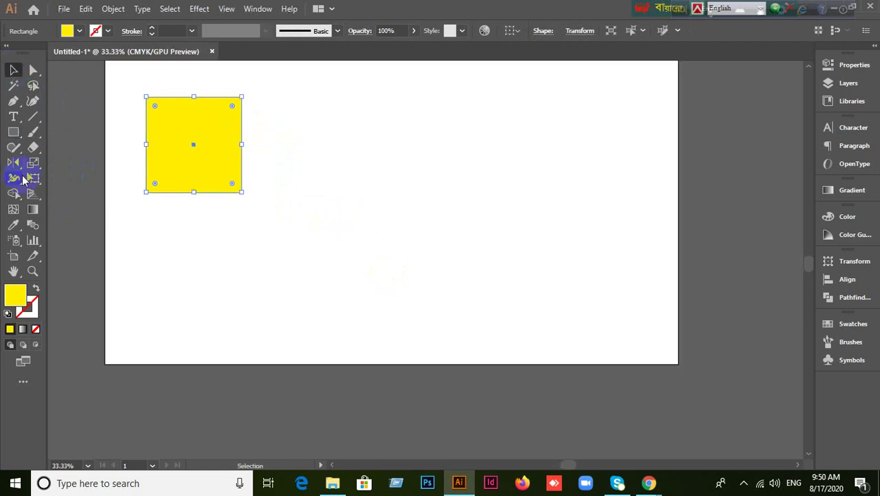
pyautogui.click(36, 292)
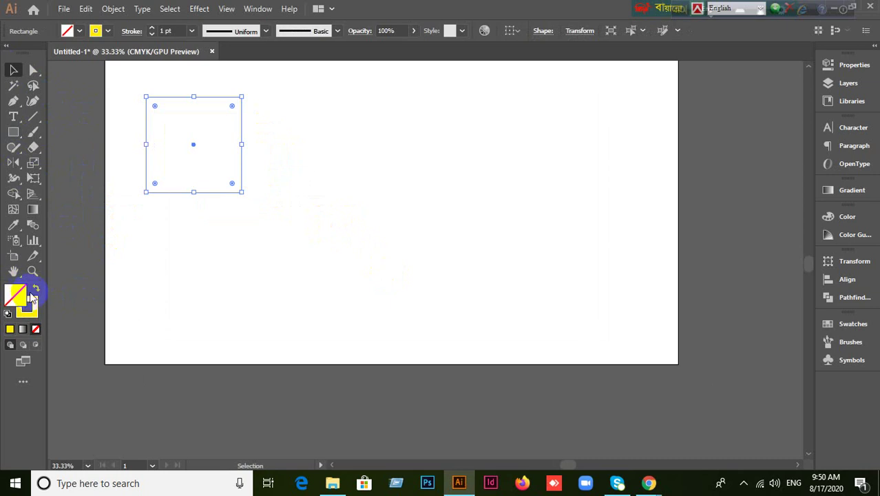
pyautogui.moveTo(112, 132); pyautogui.dragTo(221, 249)
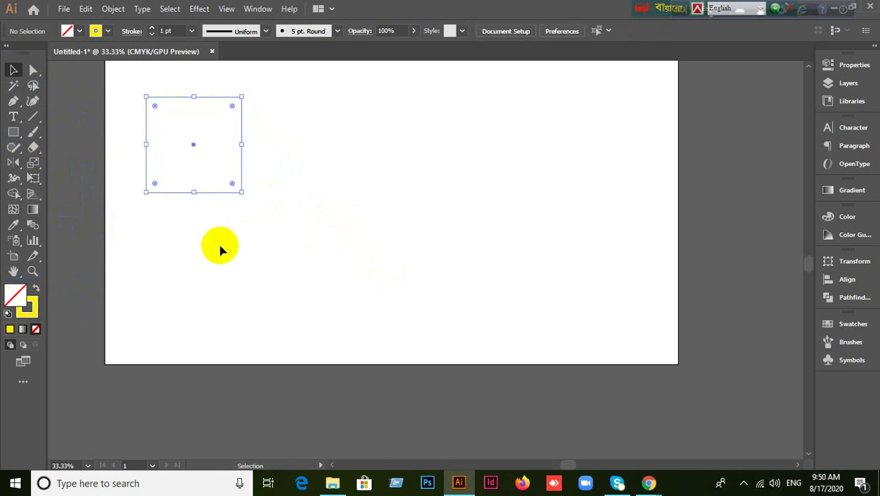
pyautogui.click(168, 30)
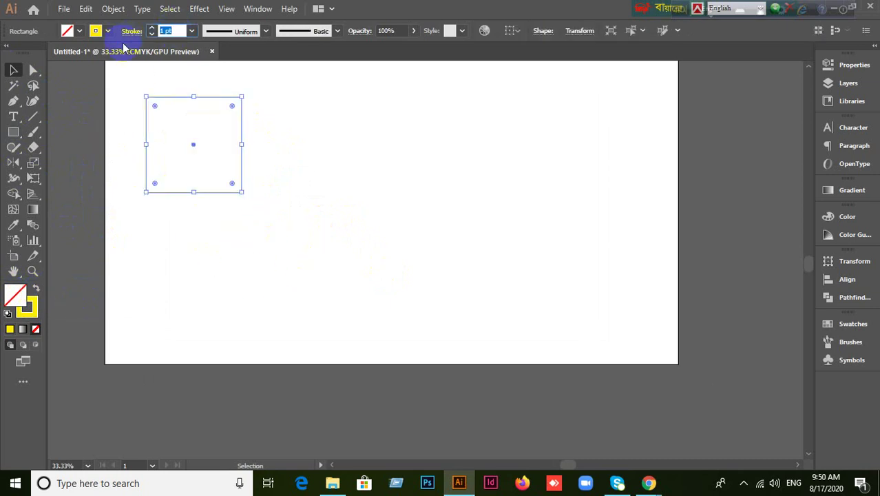
pyautogui.write('10')
pyautogui.press('Return')
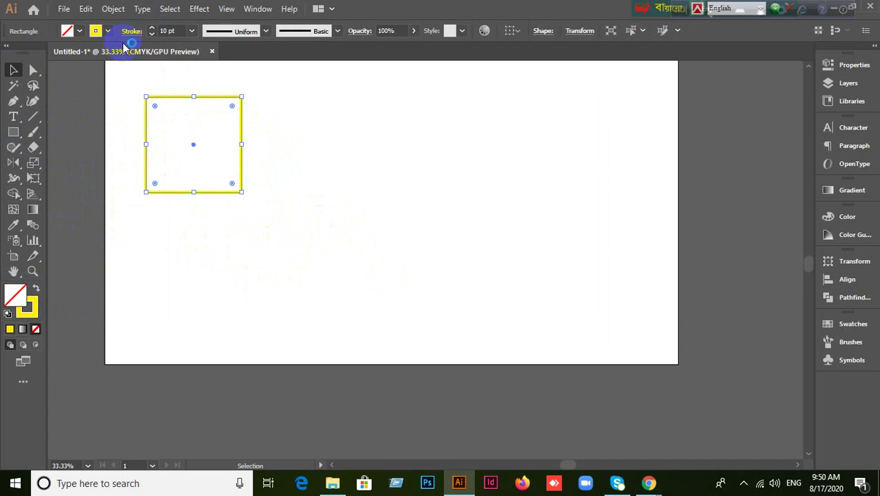
pyautogui.click(35, 288)
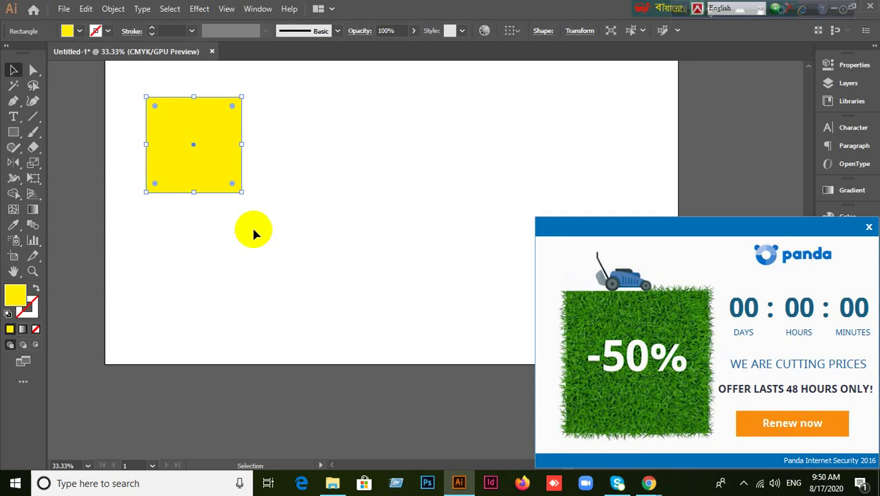
# Nudge the selected yellow square a short distance to the right in small increments.
pyautogui.press('Right')
pyautogui.press('Right')
pyautogui.press('Right')
pyautogui.press('Right')
pyautogui.press('Right')
pyautogui.press('Right')
pyautogui.press('Right')
pyautogui.press('Right')
pyautogui.press('Right')
pyautogui.press('Right')
pyautogui.press('Right')
pyautogui.press('Right')
pyautogui.press('Right')
pyautogui.press('Right')
pyautogui.press('Right')
pyautogui.press('Right')
pyautogui.press('Right')
pyautogui.press('Right')
pyautogui.press('Right')
pyautogui.press('Right')
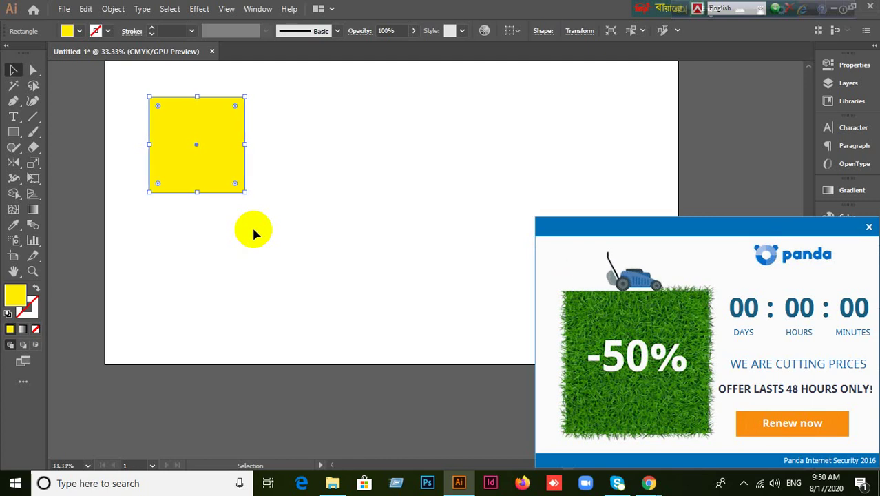
pyautogui.press('Right')
pyautogui.press('Right')
pyautogui.press('Right')
pyautogui.press('Right')
pyautogui.press('Right')
pyautogui.press('Right')
pyautogui.press('Right')
pyautogui.press('Right')
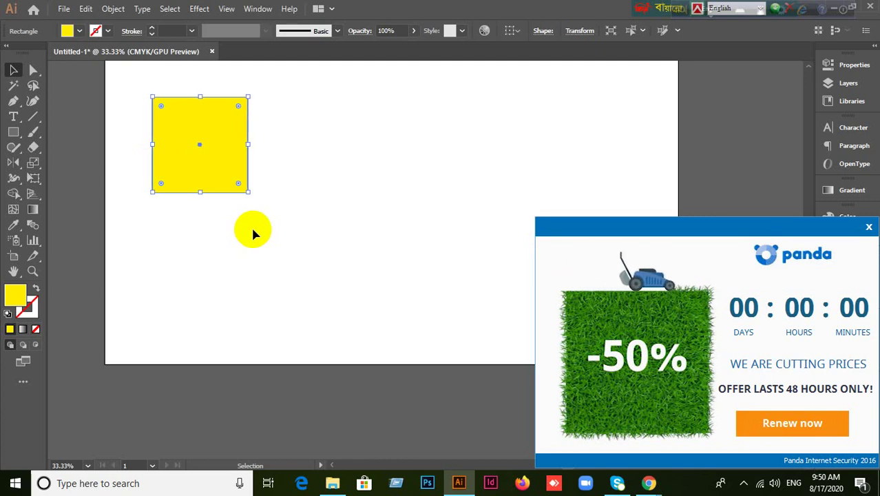
# Close the Panda advertisement pop-up and nudge the yellow square further right across the artboard.
pyautogui.click(869, 227)
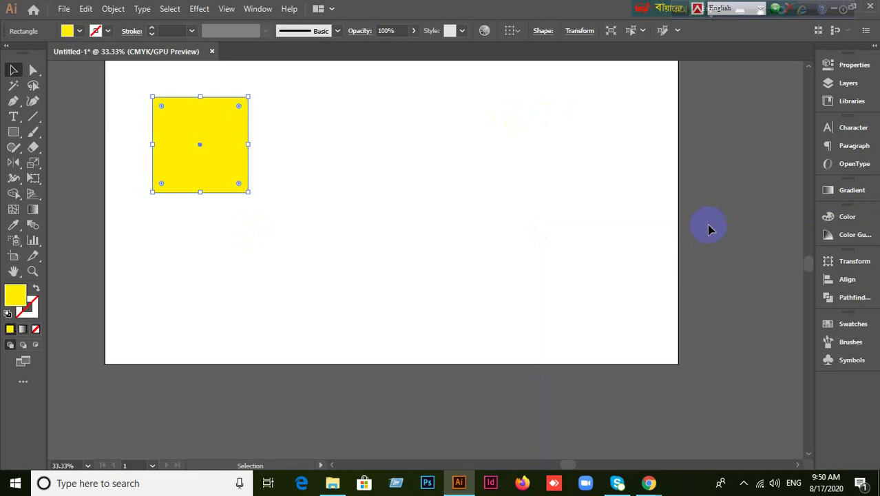
pyautogui.press('Right')
pyautogui.press('Right')
pyautogui.press('Right')
pyautogui.press('Right')
pyautogui.press('Right')
pyautogui.press('Right')
pyautogui.press('Right')
pyautogui.press('Right')
pyautogui.press('Right')
pyautogui.press('Right')
pyautogui.press('Right')
pyautogui.press('Right')
pyautogui.press('Right')
pyautogui.press('Right')
pyautogui.press('Right')
pyautogui.press('Right')
pyautogui.press('Right')
pyautogui.press('Right')
pyautogui.press('Right')
pyautogui.press('Right')
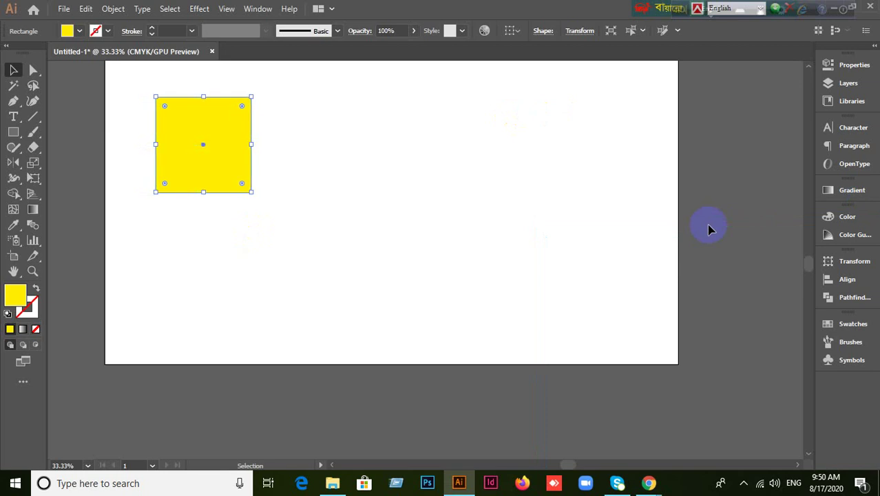
pyautogui.press('Right')
pyautogui.press('Right')
pyautogui.press('Right')
pyautogui.press('Right')
pyautogui.press('Right')
pyautogui.press('Right')
pyautogui.press('Right')
pyautogui.press('Right')
pyautogui.press('Right')
pyautogui.press('Right')
pyautogui.press('Right')
pyautogui.press('Right')
pyautogui.press('Right')
pyautogui.press('Right')
pyautogui.press('Right')
pyautogui.press('Right')
pyautogui.press('Right')
pyautogui.press('Right')
pyautogui.press('Right')
pyautogui.press('Right')
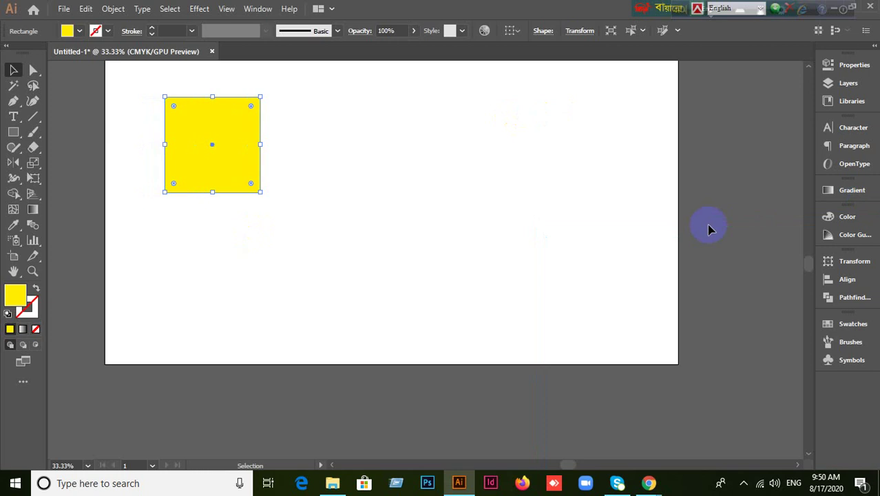
# Nudge the yellow square part of the way back to the left in small increments.
pyautogui.press('Left')
pyautogui.press('Left')
pyautogui.press('Left')
pyautogui.press('Left')
pyautogui.press('Left')
pyautogui.press('Left')
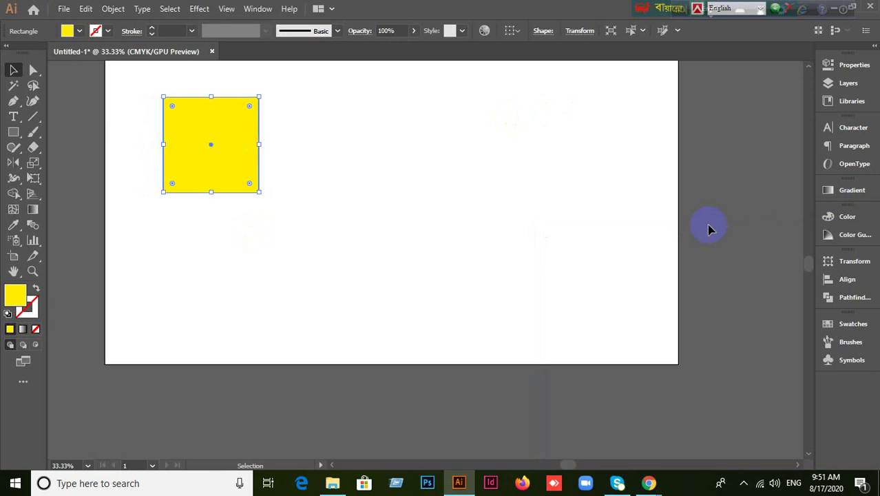
pyautogui.press('Left')
pyautogui.press('Left')
pyautogui.press('Left')
pyautogui.press('Left')
pyautogui.press('Left')
pyautogui.press('Left')
pyautogui.press('Left')
pyautogui.press('Left')
pyautogui.press('Left')
pyautogui.press('Left')
pyautogui.press('Left')
pyautogui.press('Left')
pyautogui.press('Left')
pyautogui.press('Left')
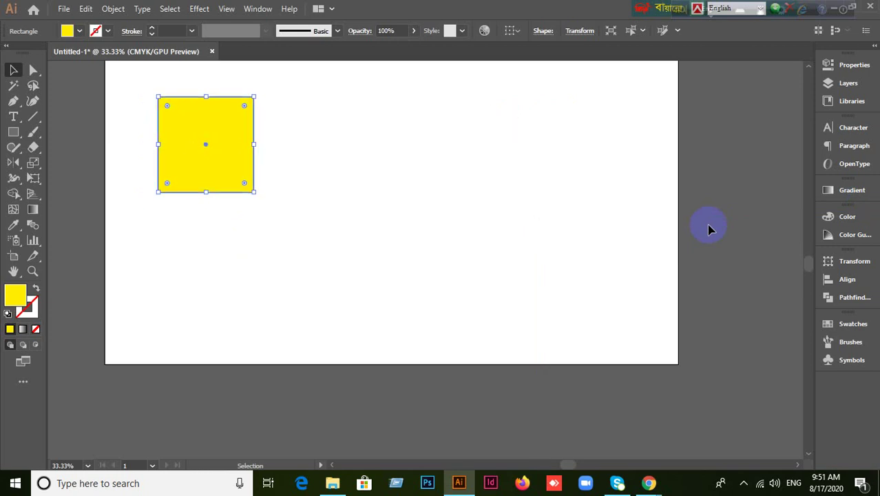
# Nudge the yellow square slightly upward on the artboard in small increments.
pyautogui.press('Up')
pyautogui.press('Up')
pyautogui.press('Up')
pyautogui.press('Up')
pyautogui.press('Up')
pyautogui.press('Up')
pyautogui.press('Up')
pyautogui.press('Up')
pyautogui.press('Up')
pyautogui.press('Up')
pyautogui.press('Up')
pyautogui.press('Up')
pyautogui.press('Up')
pyautogui.press('Up')
pyautogui.press('Up')
pyautogui.press('Up')
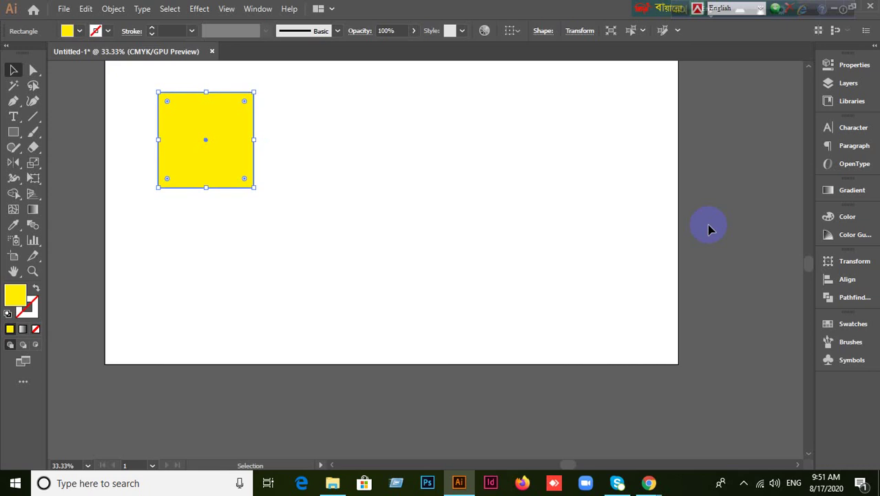
# Nudge the yellow square down in small increments until it sits slightly below its original height.
pyautogui.press('Down')
pyautogui.press('Down')
pyautogui.press('Down')
pyautogui.press('Down')
pyautogui.press('Down')
pyautogui.press('Down')
pyautogui.press('Down')
pyautogui.press('Down')
pyautogui.press('Down')
pyautogui.press('Down')
pyautogui.press('Down')
pyautogui.press('Down')
pyautogui.press('Down')
pyautogui.press('Down')
pyautogui.press('Down')
pyautogui.press('Down')
pyautogui.press('Down')
pyautogui.press('Down')
pyautogui.press('Down')
pyautogui.press('Down')
pyautogui.press('Down')
pyautogui.press('Down')
pyautogui.press('Down')
pyautogui.press('Down')
pyautogui.press('Down')
pyautogui.press('Down')
pyautogui.press('Down')
pyautogui.press('Down')
pyautogui.press('Down')
pyautogui.press('Down')
pyautogui.press('Down')
pyautogui.press('Down')
pyautogui.press('Down')
pyautogui.press('Down')
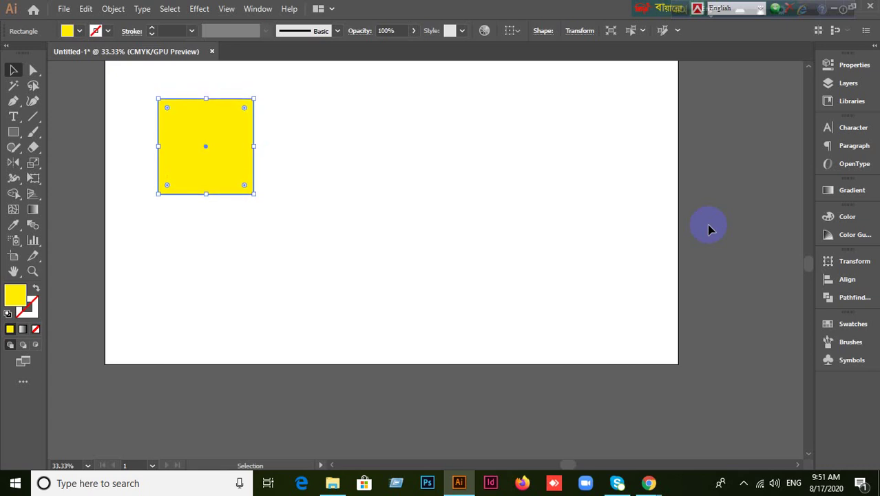
# Nudge the yellow square down the artboard in 1 px increments.
pyautogui.press('Down')
pyautogui.press('Down')
pyautogui.press('Down')
pyautogui.press('Down')
pyautogui.press('Down')
pyautogui.press('Down')
pyautogui.press('Down')
pyautogui.press('Down')
pyautogui.press('Down')
pyautogui.press('Down')
pyautogui.press('Down')
pyautogui.press('Down')
pyautogui.press('Down')
pyautogui.press('Down')
pyautogui.press('Down')
pyautogui.press('Down')
pyautogui.press('Down')
pyautogui.press('Down')
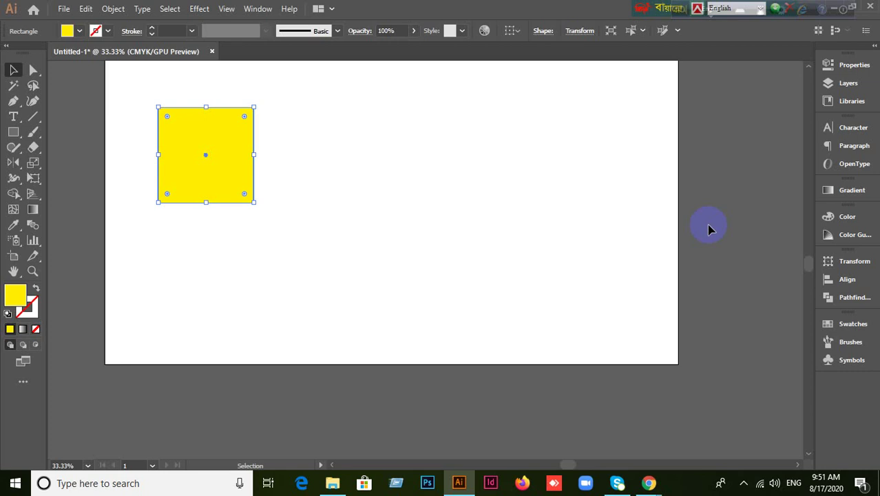
# Open the general preferences and cancel them, and undo a trial move of the yellow square to the right.
pyautogui.press('a')
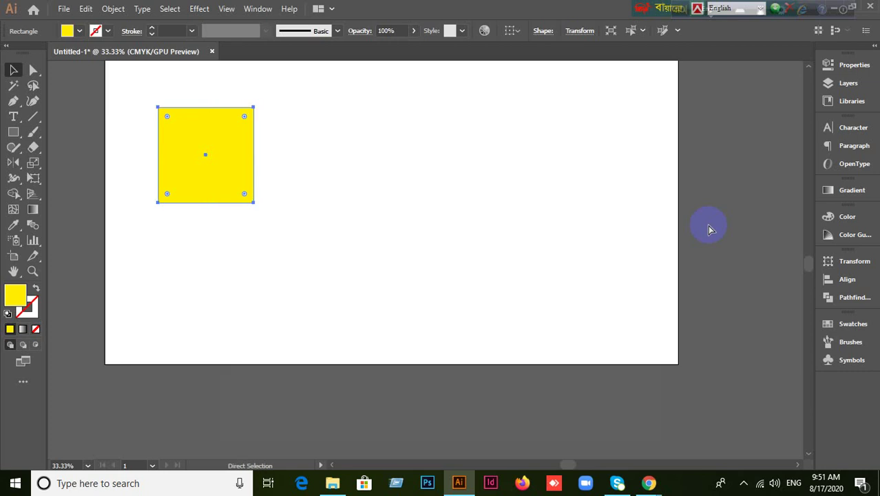
pyautogui.hotkey('ctrl', 'k')
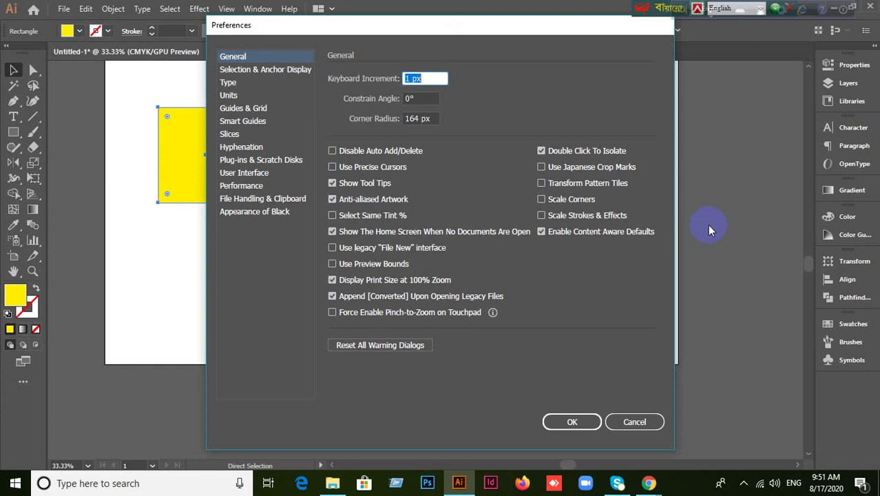
pyautogui.click(634, 420)
pyautogui.moveTo(223, 187); pyautogui.dragTo(337, 187)
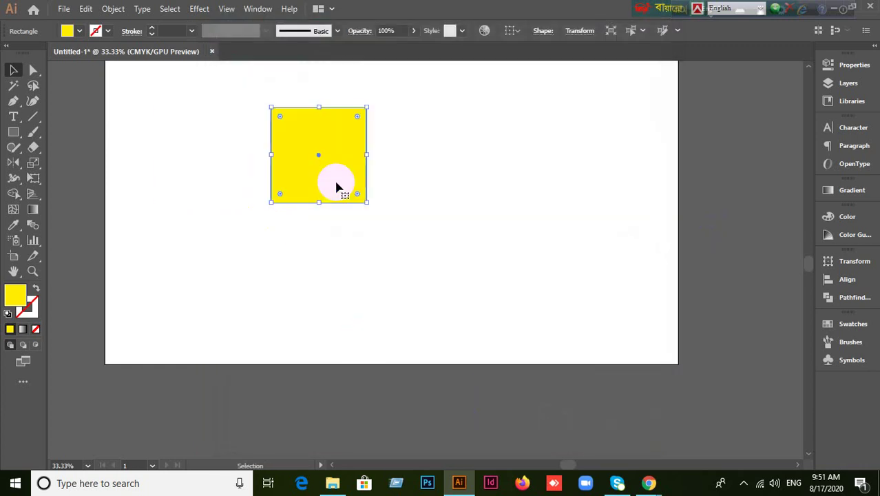
pyautogui.hotkey('ctrl', 'z')
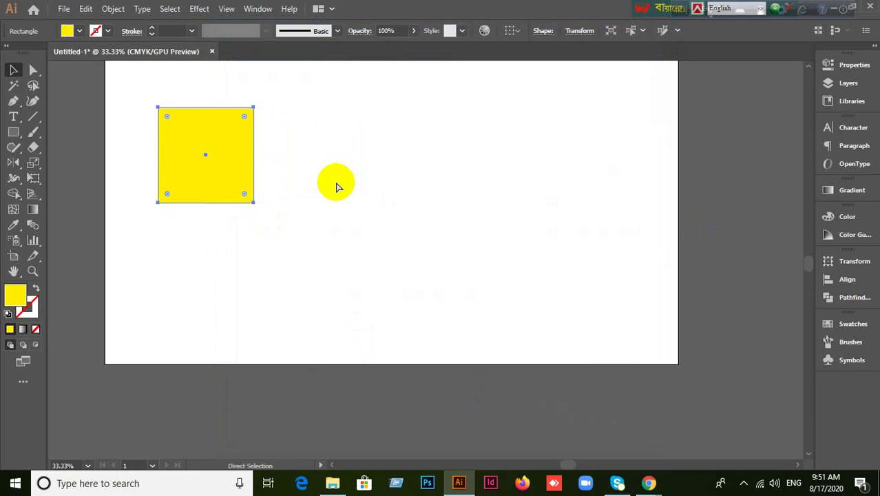
# Set the keyboard increment to 10 px in the general preferences.
pyautogui.hotkey('ctrl', 'k')
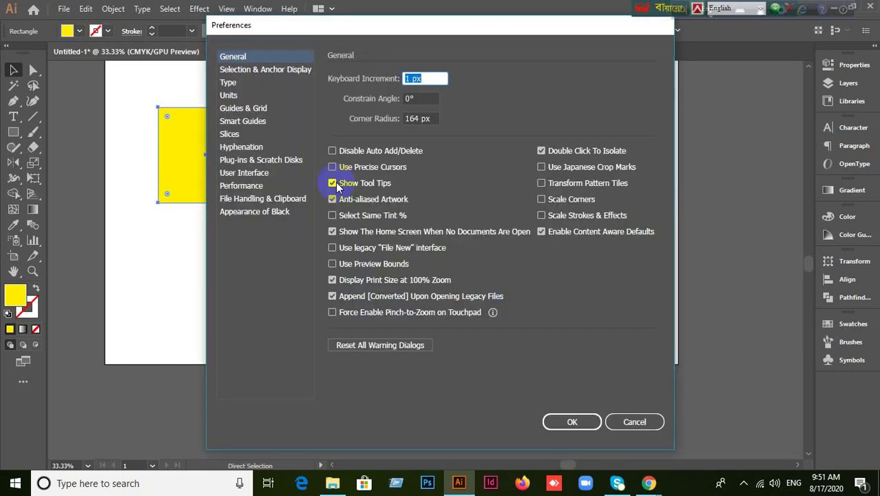
pyautogui.click(425, 78)
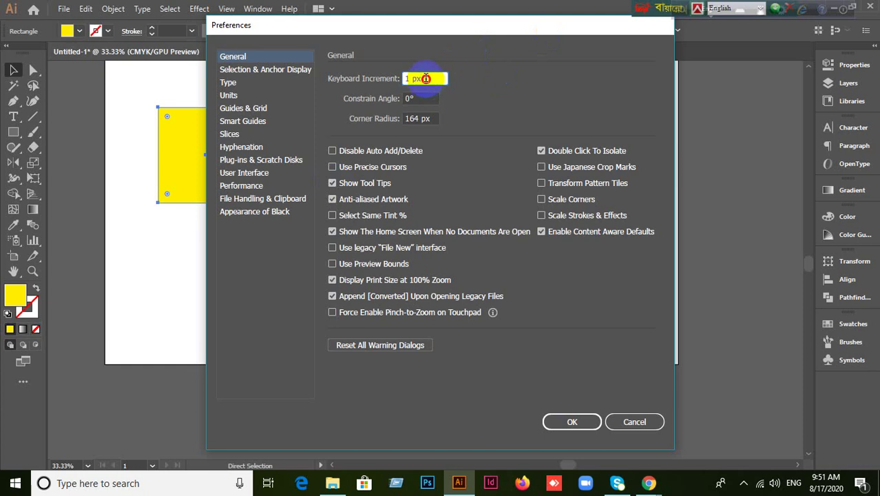
pyautogui.doubleClick(426, 79)
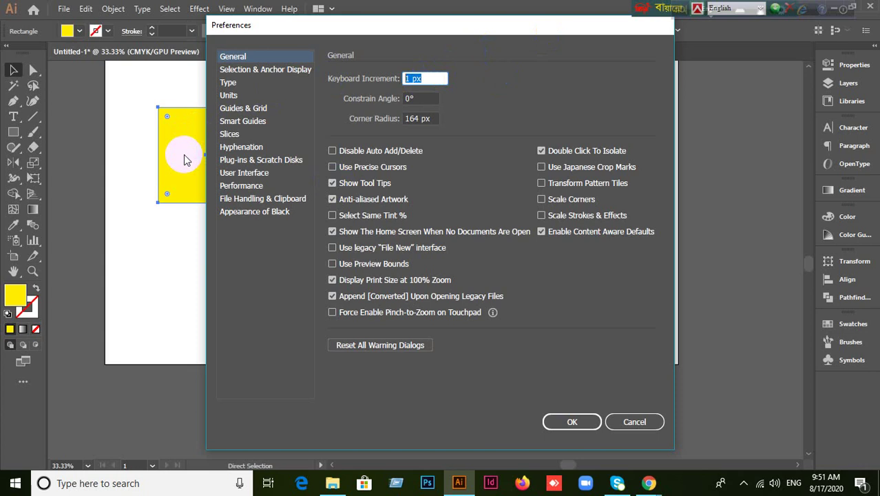
pyautogui.write('10')
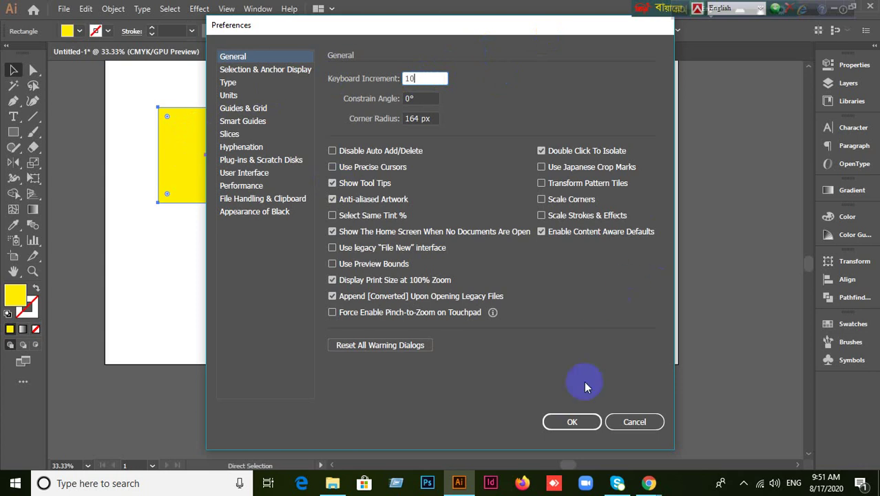
pyautogui.click(573, 420)
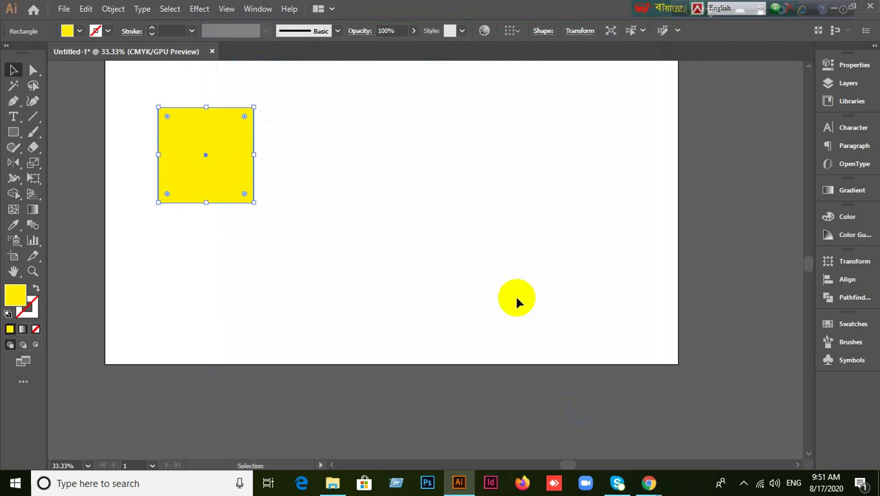
# Nudge the yellow square to the right in 10 px increments by about its own width.
pyautogui.press('Right')
pyautogui.press('Right')
pyautogui.press('Right')
pyautogui.press('Right')
pyautogui.press('Right')
pyautogui.press('Right')
pyautogui.press('Right')
pyautogui.press('Right')
pyautogui.press('Right')
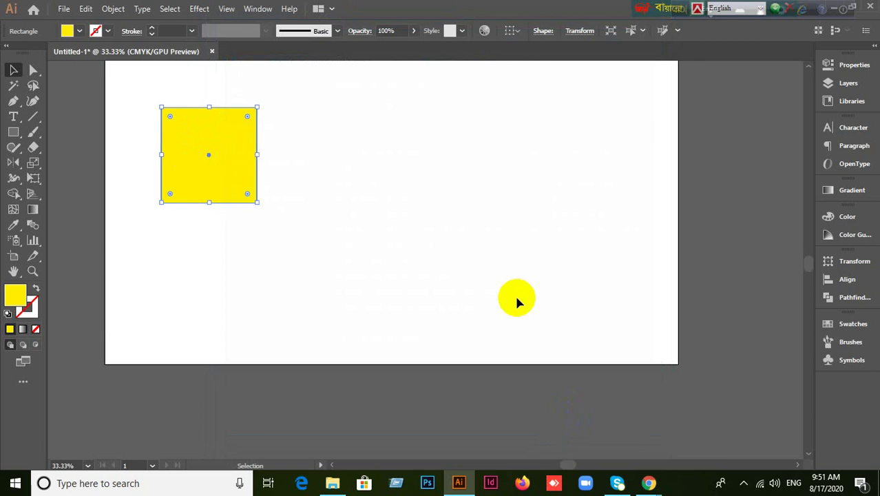
pyautogui.press('Right')
pyautogui.press('Right')
pyautogui.press('Right')
pyautogui.press('Right')
pyautogui.press('Right')
pyautogui.press('Right')
pyautogui.press('Right')
pyautogui.press('Right')
pyautogui.press('Right')
pyautogui.press('Right')
pyautogui.press('Right')
pyautogui.press('Right')
pyautogui.press('Right')
pyautogui.press('Right')
pyautogui.press('Right')
pyautogui.press('Right')
pyautogui.press('Right')
pyautogui.press('Right')
pyautogui.press('Right')
pyautogui.press('Right')
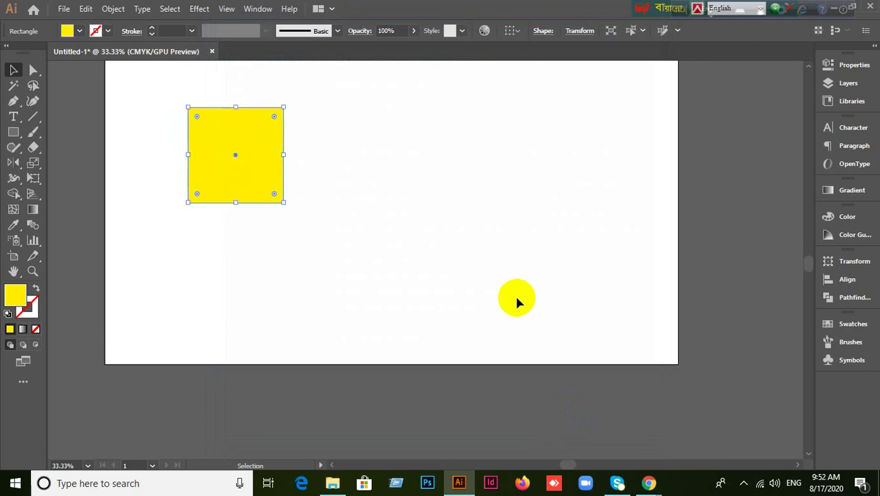
pyautogui.press('Right')
pyautogui.press('Right')
pyautogui.press('Right')
pyautogui.press('Right')
pyautogui.press('Right')
pyautogui.press('Right')
pyautogui.press('Right')
pyautogui.press('Right')
pyautogui.press('Right')
pyautogui.press('Right')
pyautogui.press('Right')
pyautogui.press('Right')
pyautogui.press('Right')
pyautogui.press('Right')
pyautogui.press('Right')
pyautogui.press('Right')
pyautogui.press('Right')
pyautogui.press('Right')
pyautogui.press('Right')
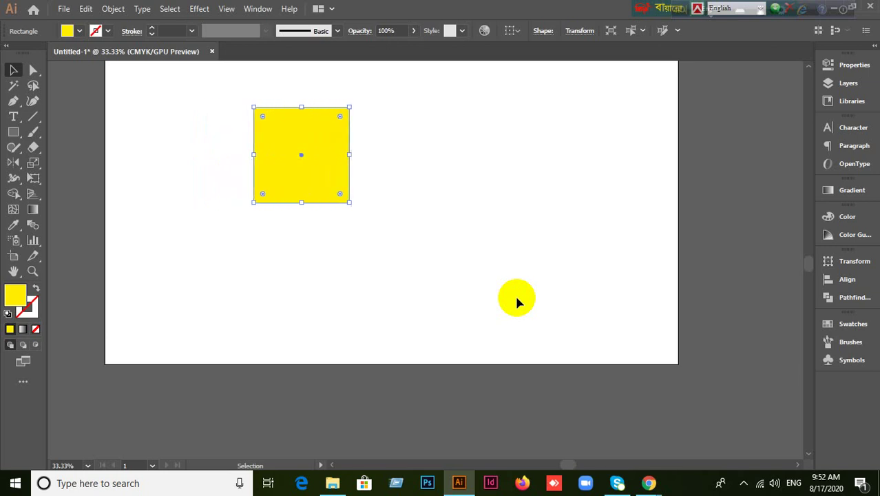
# Nudge the yellow square slightly back to the left in 10 px increments.
pyautogui.press('Left')
pyautogui.press('Left')
pyautogui.press('Left')
pyautogui.press('Left')
pyautogui.press('Left')
pyautogui.press('Left')
pyautogui.press('Left')
pyautogui.press('Left')
pyautogui.press('Left')
pyautogui.press('Left')
pyautogui.press('Left')
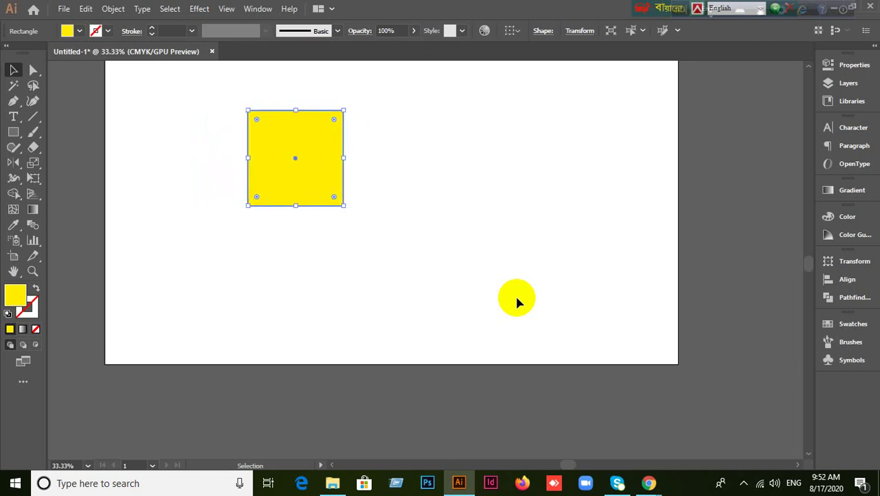
# Nudge the yellow square down in 10 px increments to around the middle of the visible artboard area.
pyautogui.press('Down')
pyautogui.press('Down')
pyautogui.press('Down')
pyautogui.press('Down')
pyautogui.press('Down')
pyautogui.press('Down')
pyautogui.press('Down')
pyautogui.press('Down')
pyautogui.press('Down')
pyautogui.press('Down')
pyautogui.press('Down')
pyautogui.press('Down')
pyautogui.press('Down')
pyautogui.press('Down')
pyautogui.press('Down')
pyautogui.press('Down')
pyautogui.press('Down')
pyautogui.press('Down')
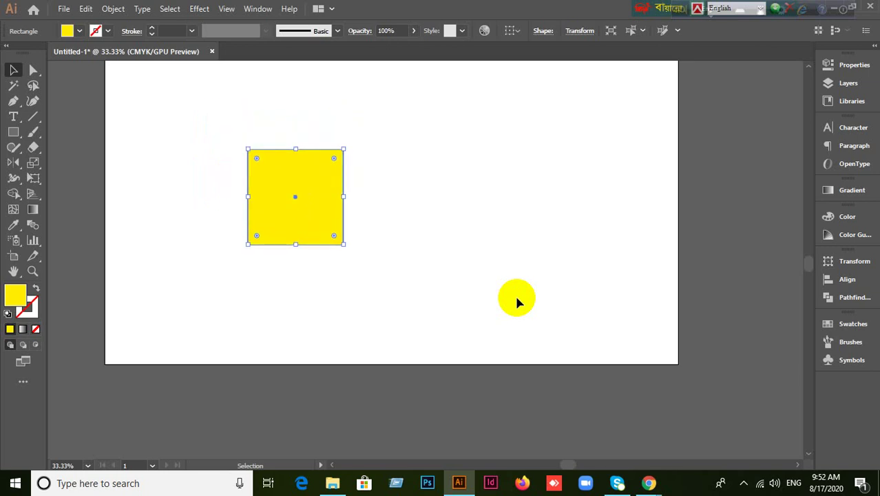
# Set the keyboard increment to 100 px in the general preferences.
pyautogui.hotkey('ctrl', 'k')
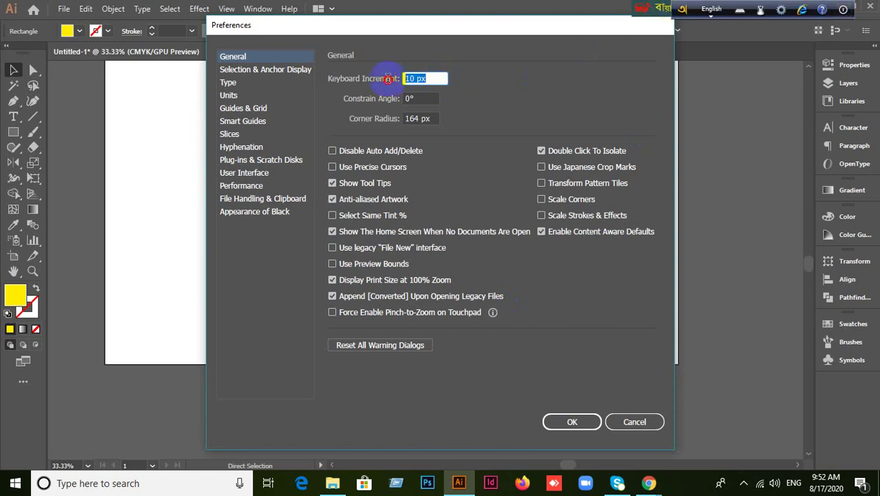
pyautogui.write('100')
pyautogui.click(578, 420)
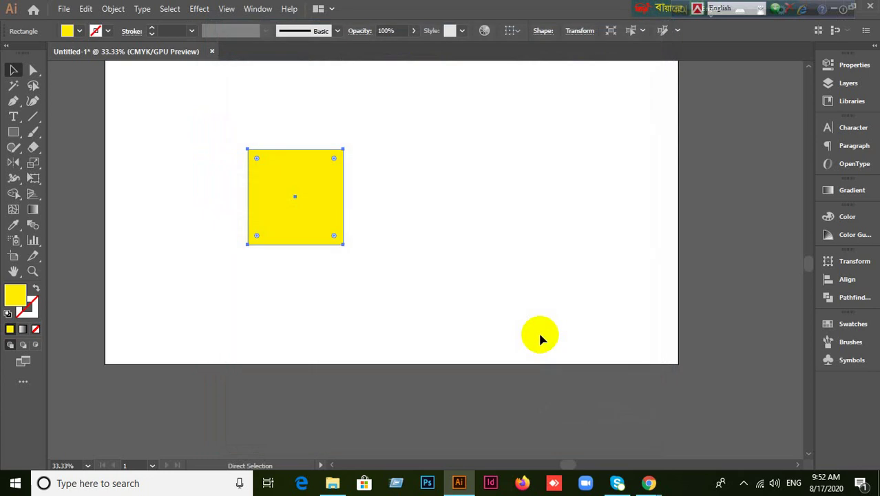
# Nudge the yellow square to the right across the artboard in 100 px increments.
pyautogui.press('Right')
pyautogui.press('Right')
pyautogui.press('Right')
pyautogui.press('Right')
pyautogui.press('Right')
pyautogui.press('Right')
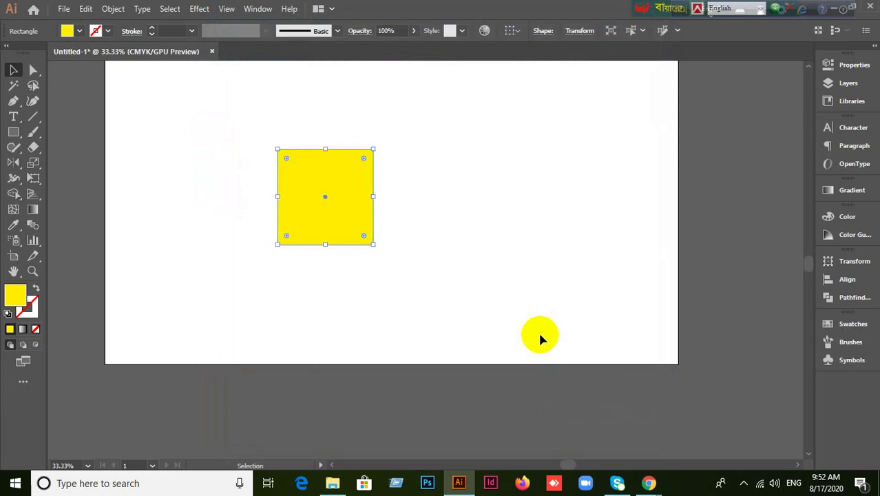
# Nudge the yellow square left in 100 px increments to near the artboard's left edge.
pyautogui.press('Left')
pyautogui.press('Left')
pyautogui.press('Left')
pyautogui.press('Left')
pyautogui.press('Left')
pyautogui.press('Left')
pyautogui.press('Left')
pyautogui.press('Left')
pyautogui.press('Left')
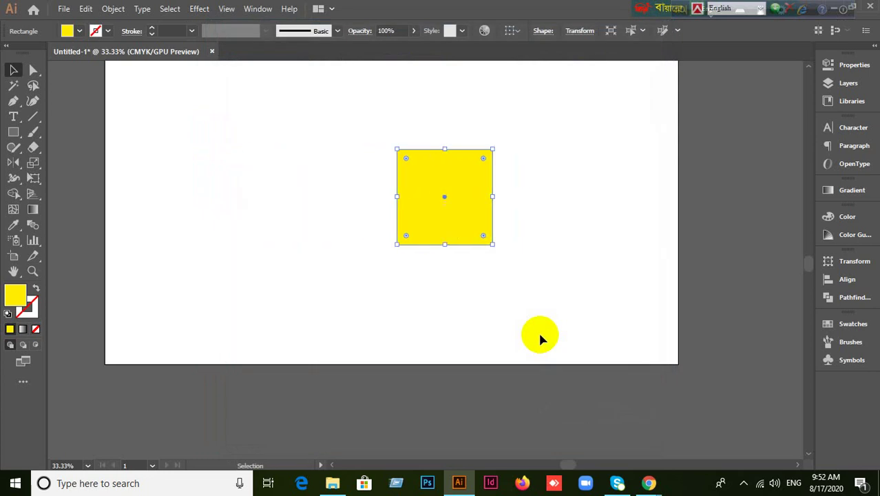
# Nudge the yellow square down three 100 px increments and back up by the same amount.
pyautogui.press('Down')
pyautogui.press('Down')
pyautogui.press('Down')
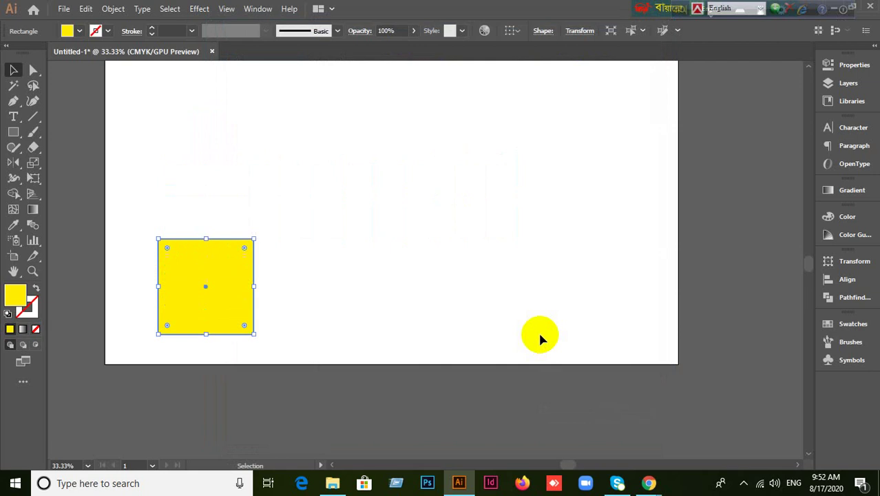
pyautogui.press('Up')
pyautogui.press('Up')
pyautogui.press('Up')
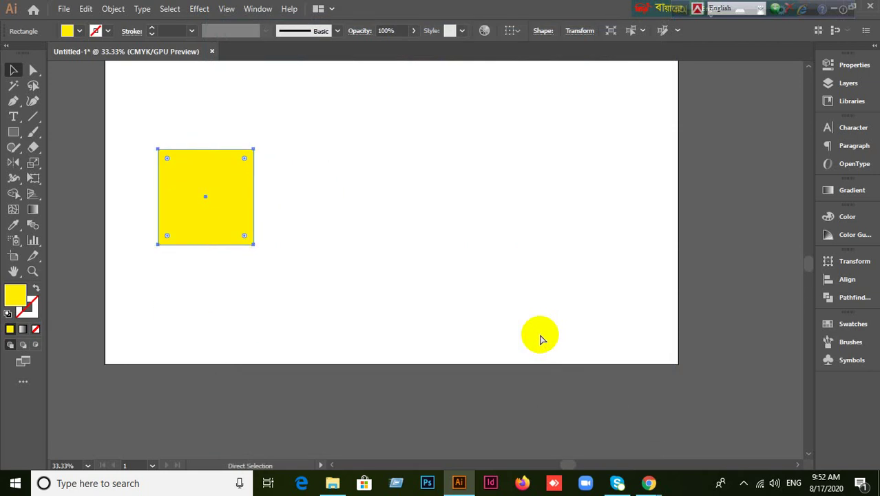
# Set the keyboard increment to 500 px in the general preferences.
pyautogui.hotkey('ctrl', 'k')
pyautogui.write('500')
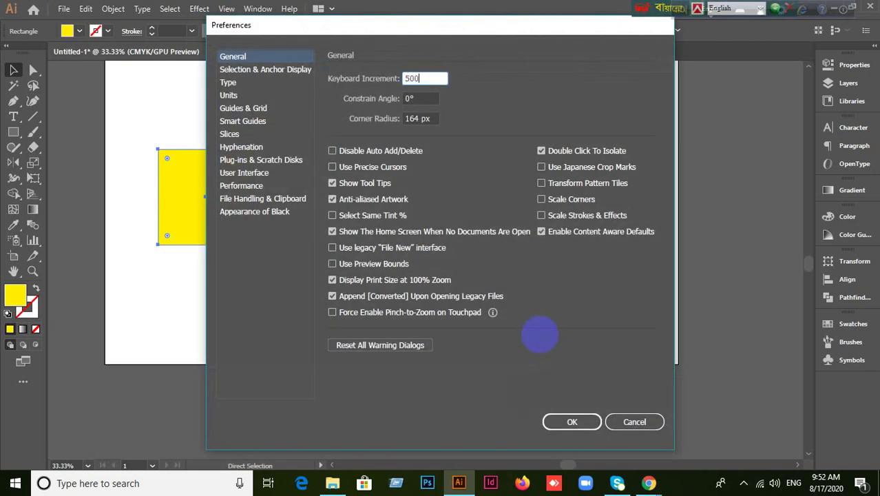
pyautogui.click(577, 422)
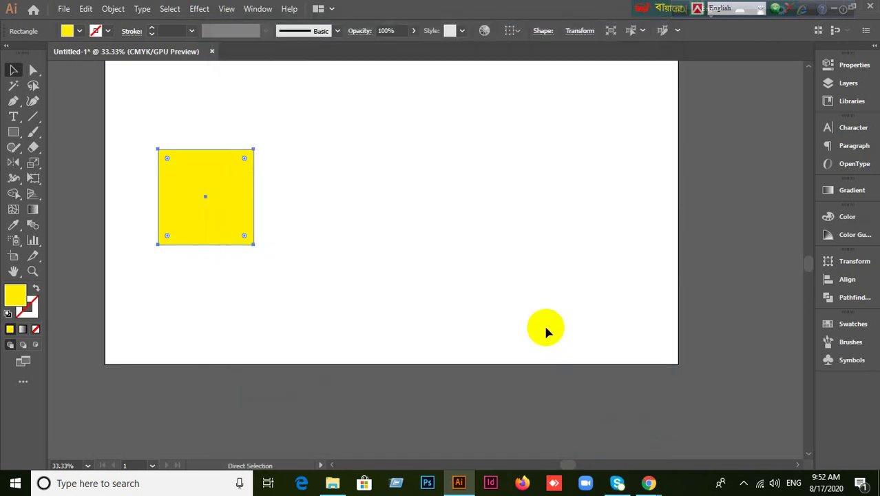
# Nudge the yellow square in all four directions in 500 px increments, ending one increment right of its starting position.
pyautogui.press('Right')
pyautogui.press('Right')
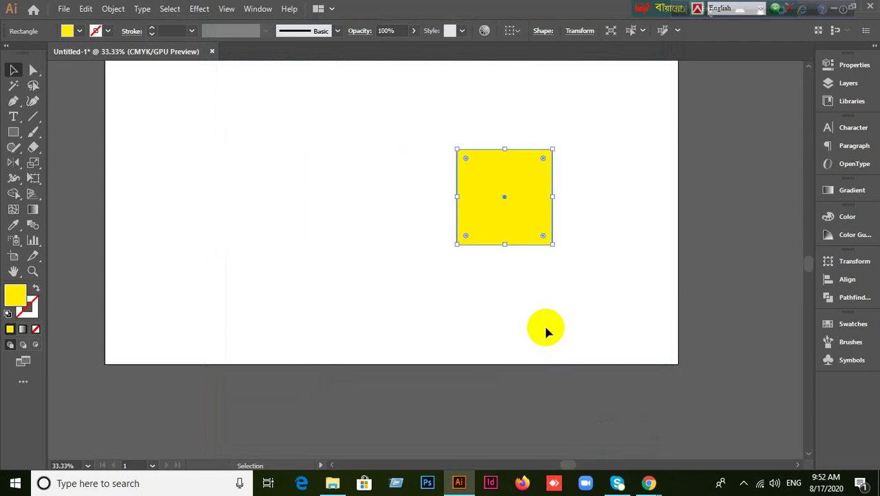
pyautogui.press('Left')
pyautogui.press('Left')
pyautogui.press('Down')
pyautogui.press('Up')
pyautogui.press('Up')
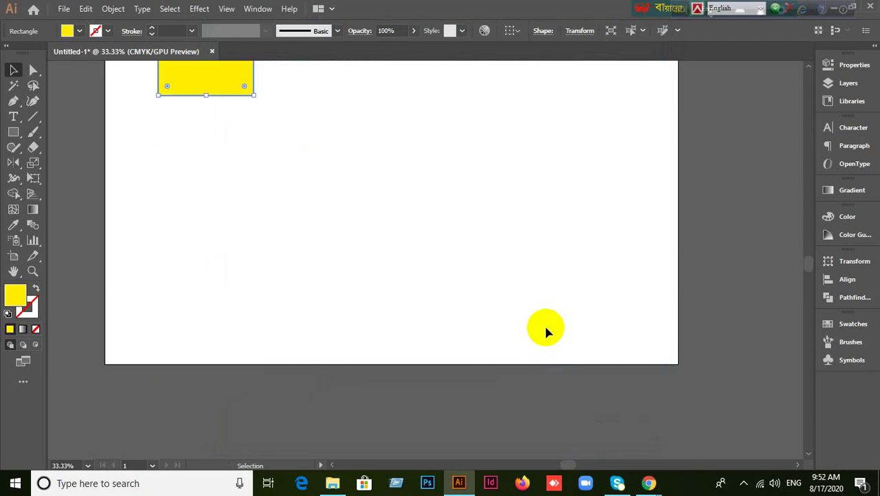
pyautogui.press('Right')
pyautogui.press('Down')
pyautogui.press('Left')
pyautogui.press('Right')
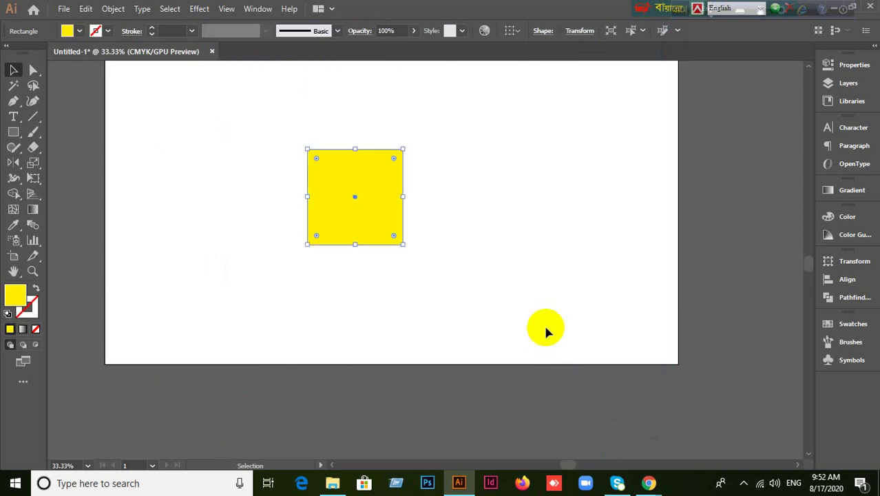
# Set the keyboard increment to 50 px in the general preferences.
pyautogui.hotkey('ctrl', 'k')
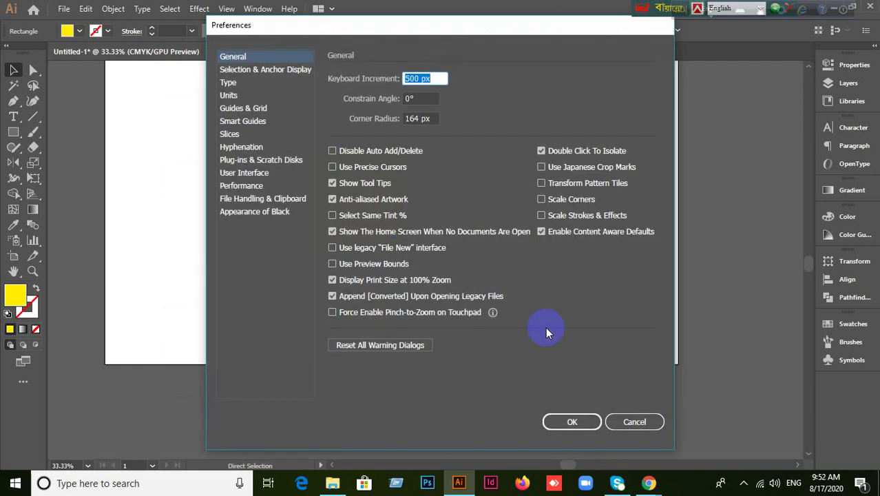
pyautogui.write('50')
pyautogui.click(574, 421)
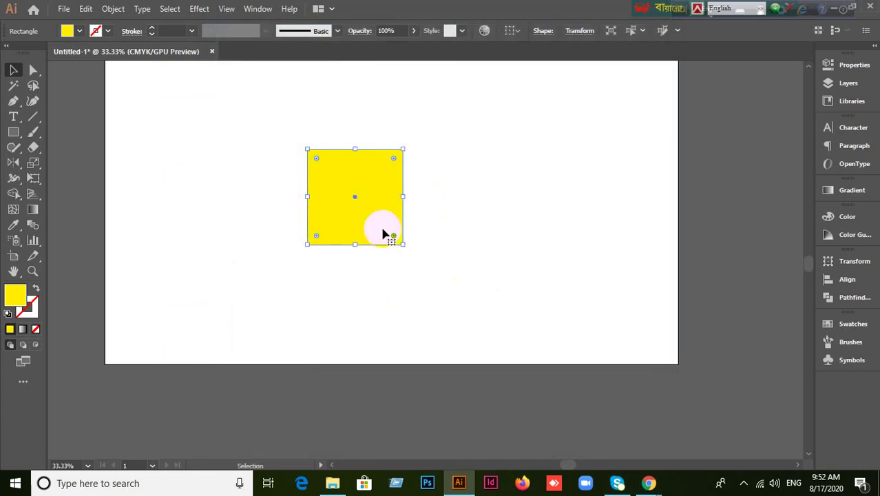
# Try nudging overlapping copies of the yellow square to the right in 50 px increments, and undo them with the preceding nudge.
pyautogui.hotkey('alt', 'Right')
pyautogui.hotkey('alt', 'Right')
pyautogui.hotkey('alt', 'Right')
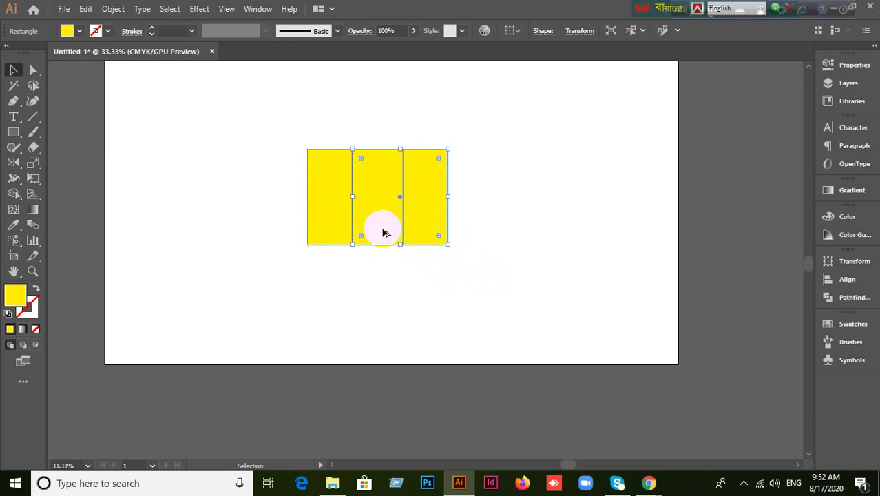
pyautogui.hotkey('ctrl', 'z')
pyautogui.hotkey('ctrl', 'z')
pyautogui.hotkey('ctrl', 'z')
pyautogui.hotkey('ctrl', 'z')
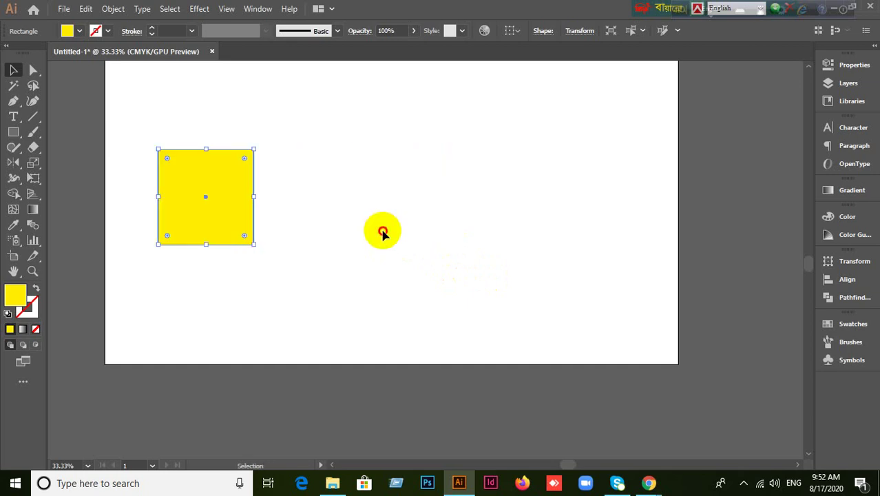
# Duplicate the yellow square directly to its right so the copy sits edge to edge with the original.
pyautogui.click(383, 232)
pyautogui.click(252, 217)
pyautogui.moveTo(225, 226); pyautogui.dragTo(321, 223)
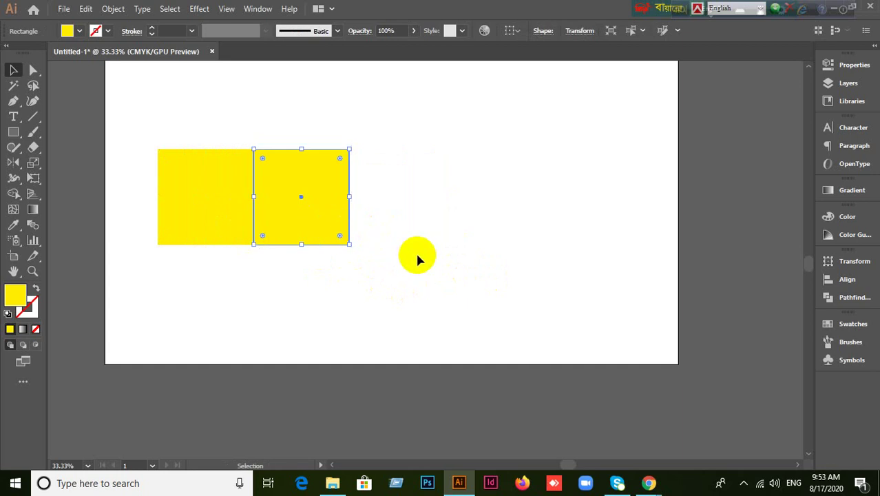
# Try nudging a copy of the duplicated square 50 px to the right, and undo it.
pyautogui.hotkey('alt', 'Right')
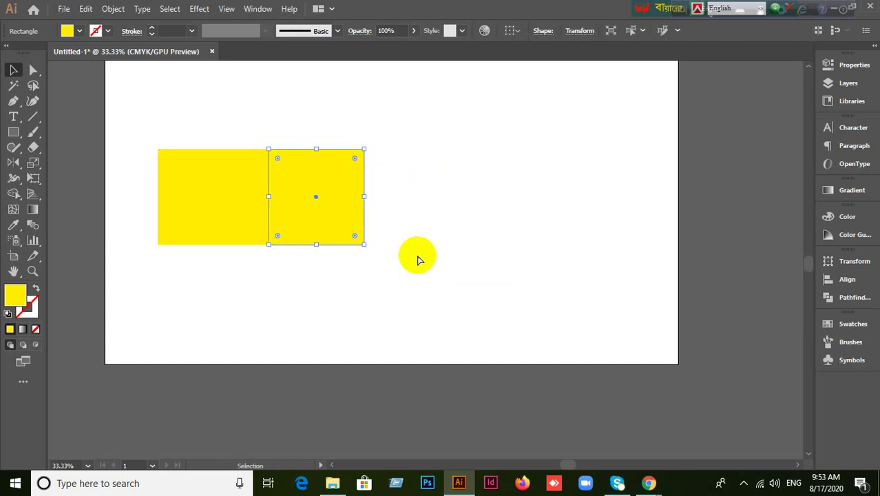
pyautogui.hotkey('ctrl', 'z')
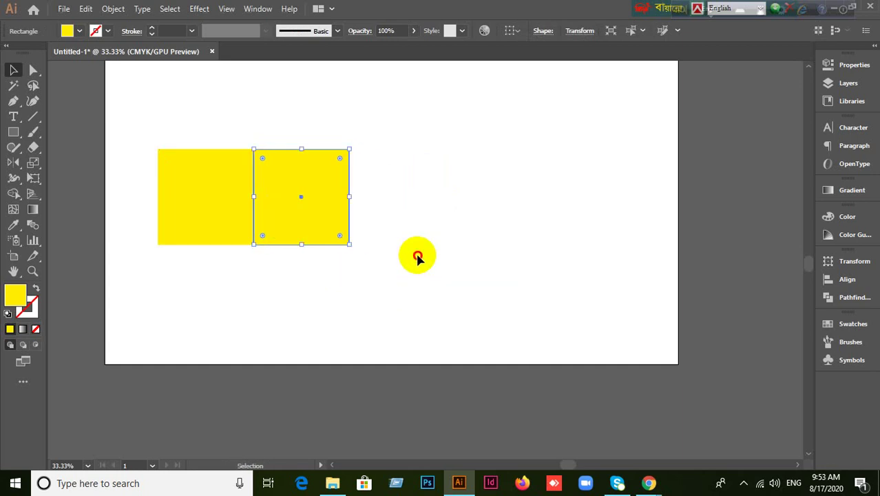
# Move the duplicated square horizontally to the right, leaving a gap slightly narrower than a square beside the original.
pyautogui.click(417, 254)
pyautogui.moveTo(326, 210); pyautogui.dragTo(402, 210)
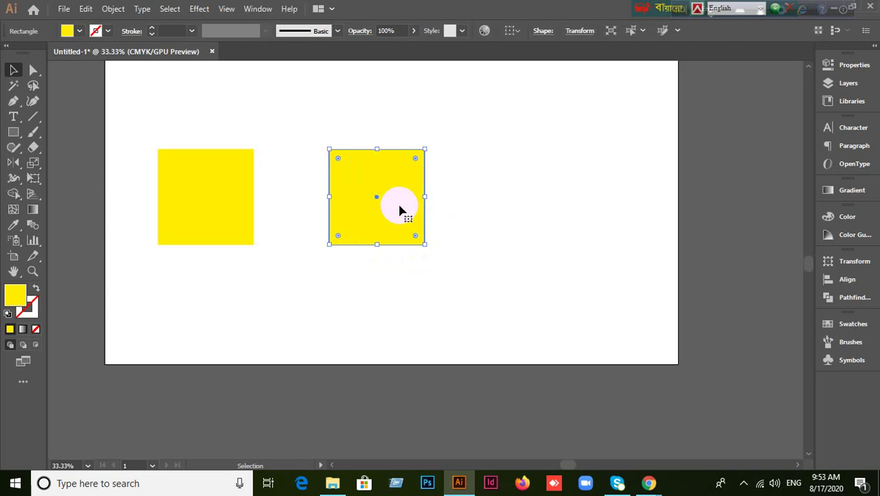
# Delete the duplicated yellow square and the original one from the artboard.
pyautogui.press('Delete')
pyautogui.click(245, 204)
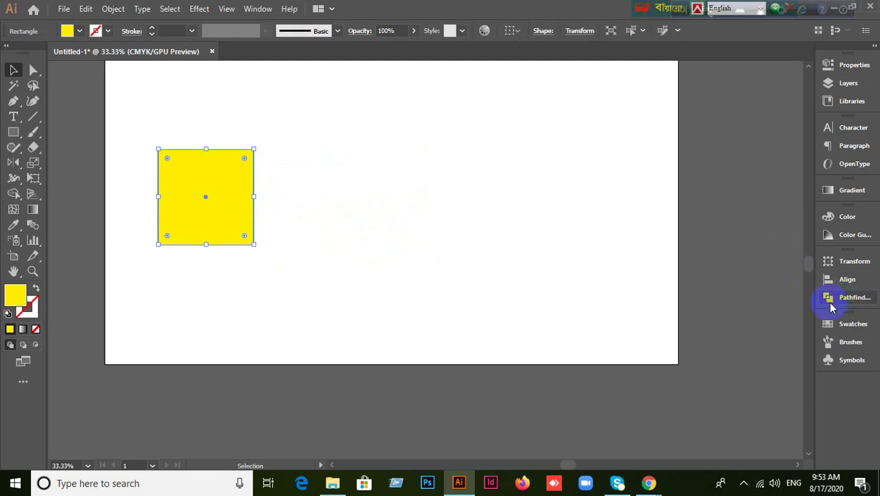
pyautogui.click(832, 261)
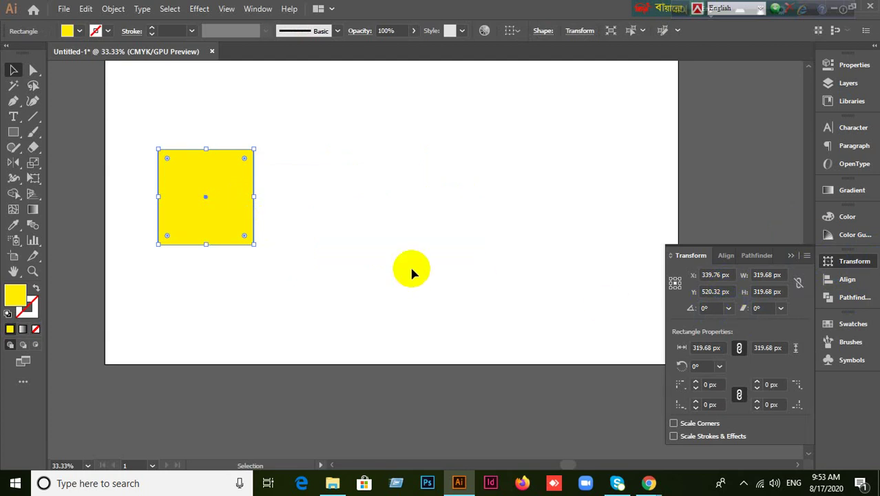
pyautogui.press('Delete')
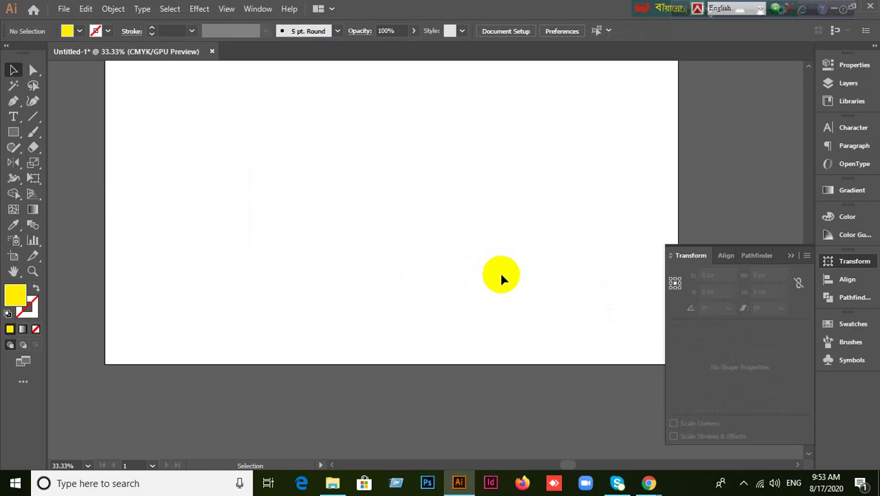
# Draw a yellow square about 384 px per side in the upper part of the artboard, and delete it.
pyautogui.click(13, 132)
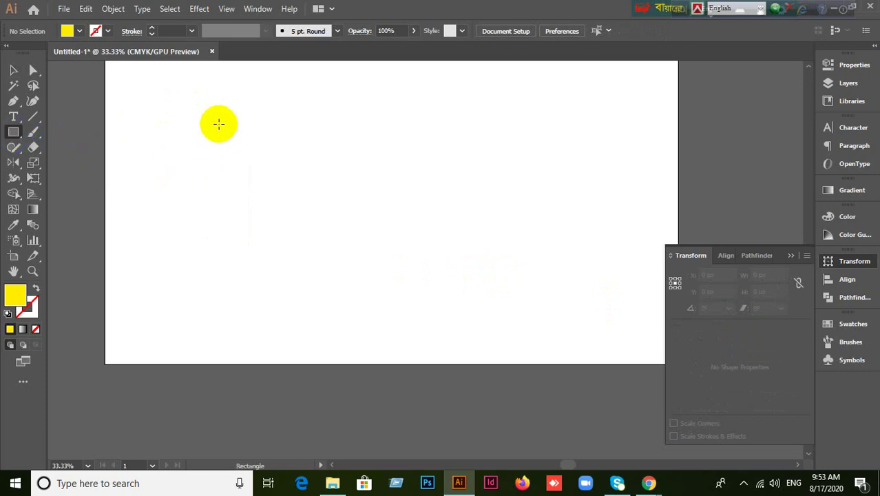
pyautogui.click(218, 124)
pyautogui.click(471, 261)
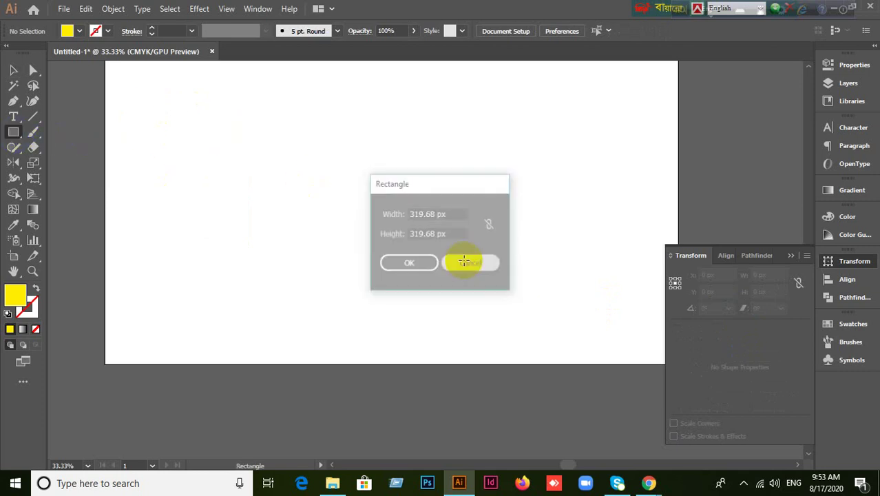
pyautogui.moveTo(248, 136); pyautogui.dragTo(362, 234)
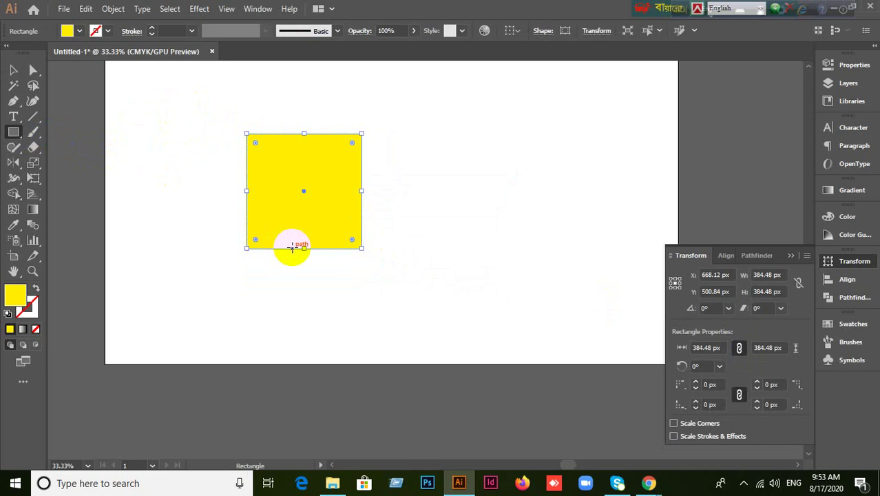
pyautogui.click(770, 292)
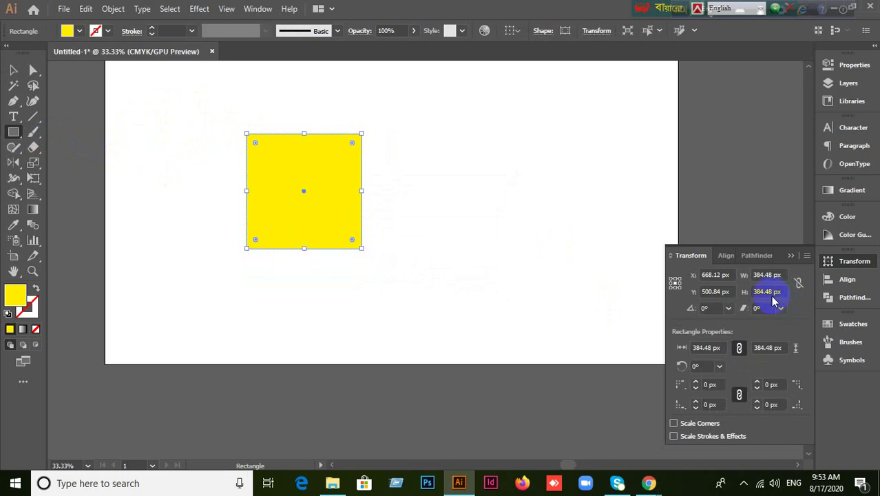
pyautogui.click(710, 275)
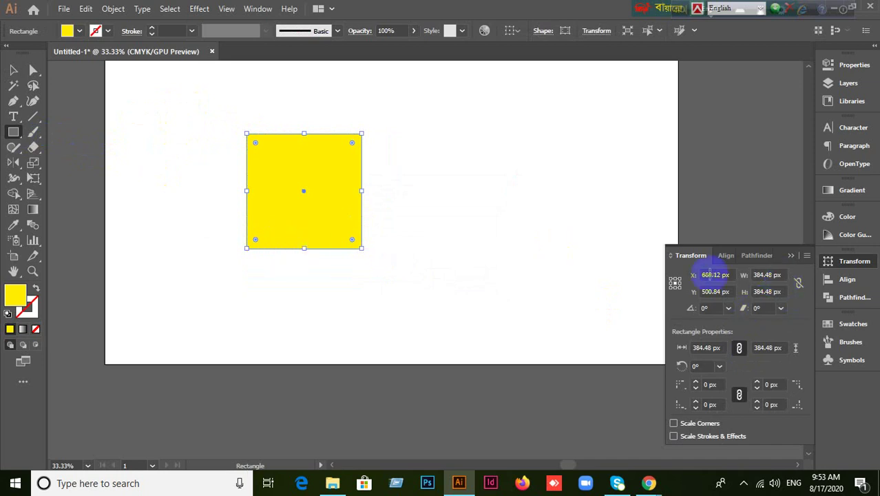
pyautogui.click(12, 72)
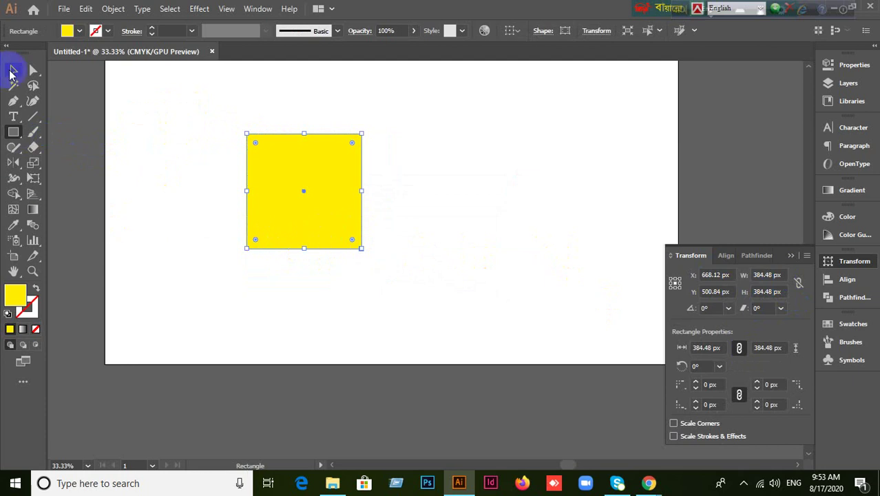
pyautogui.click(789, 255)
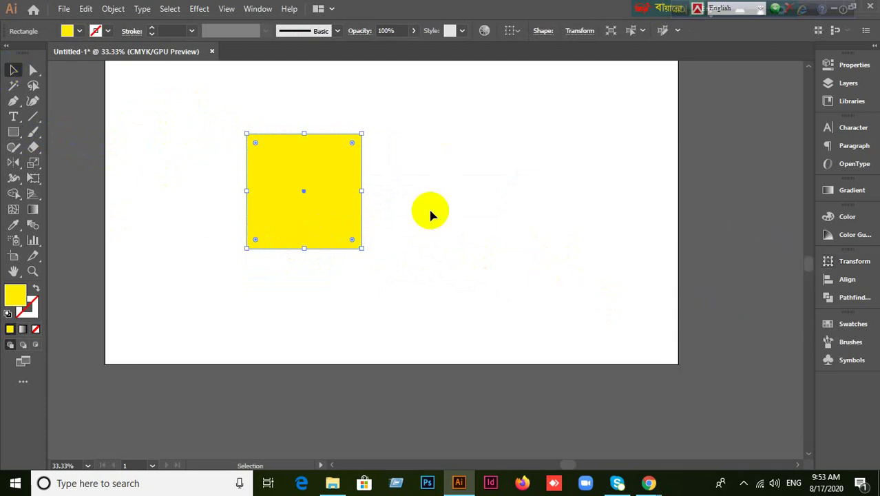
pyautogui.press('Delete')
# Create a yellow square exactly 300 px wide and 300 px high on the artboard.
pyautogui.click(15, 133)
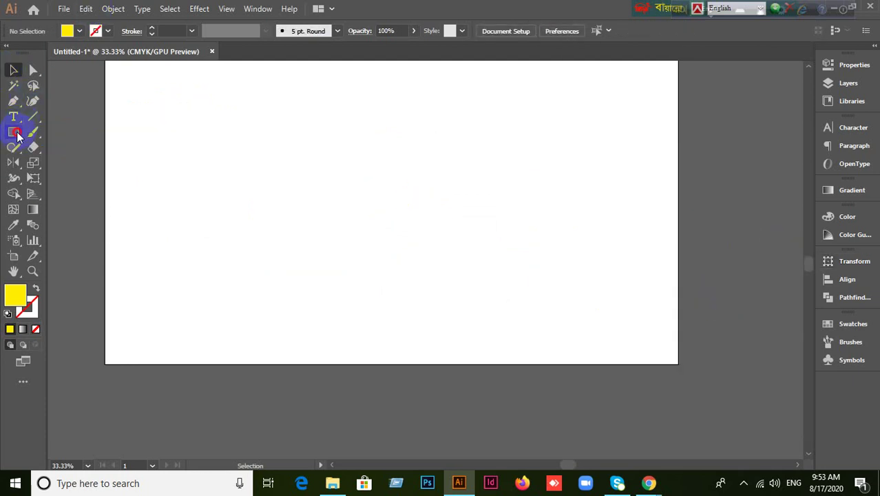
pyautogui.click(253, 190)
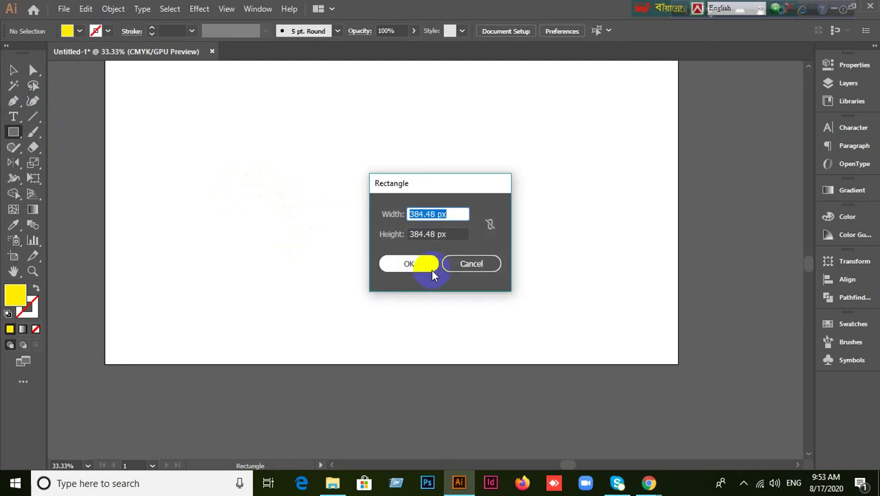
pyautogui.write('300')
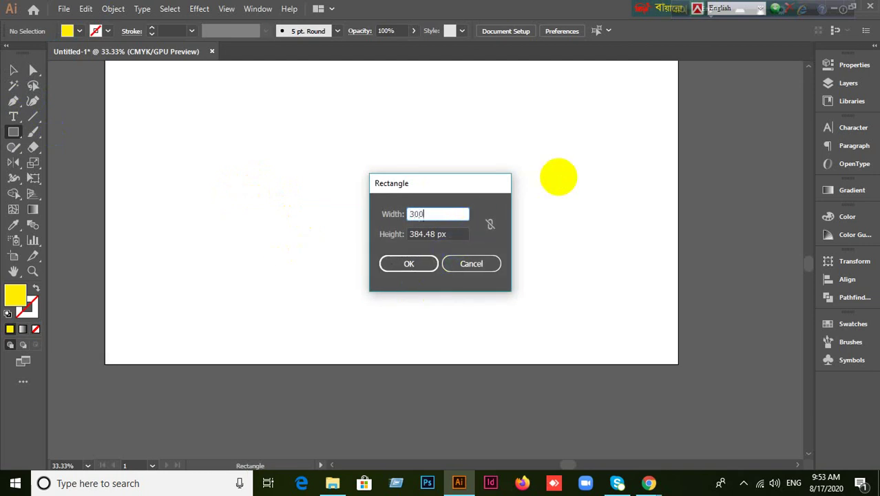
pyautogui.click(448, 236)
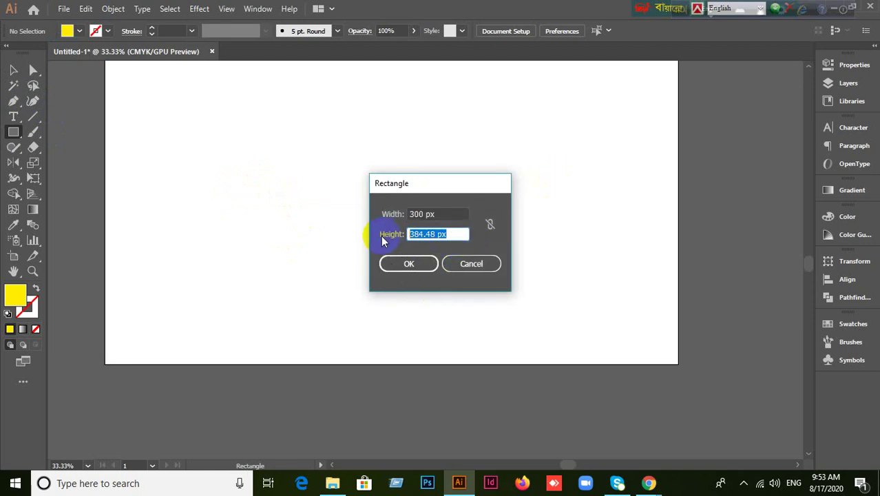
pyautogui.write('300')
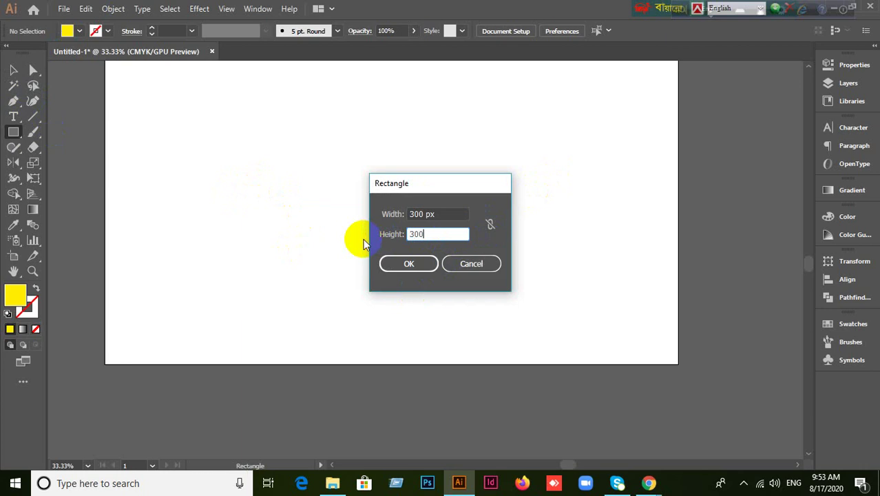
pyautogui.click(403, 261)
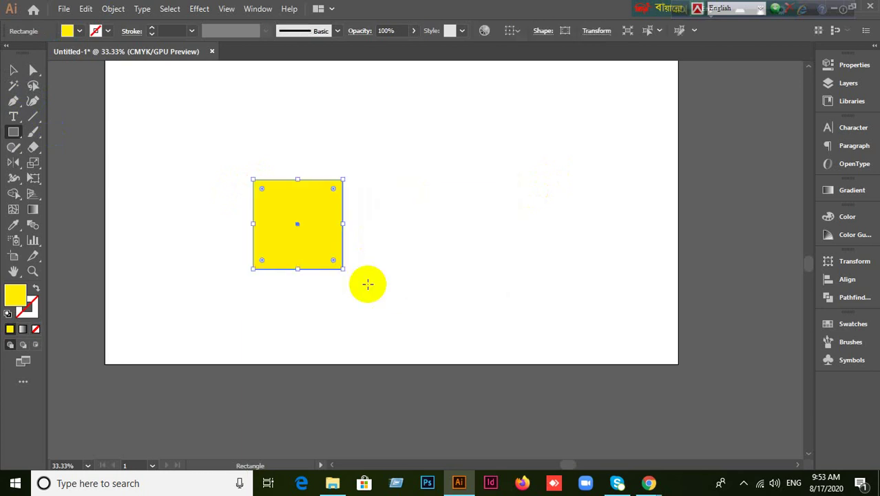
# Move the 300 px square up and to the left on the artboard.
pyautogui.click(15, 71)
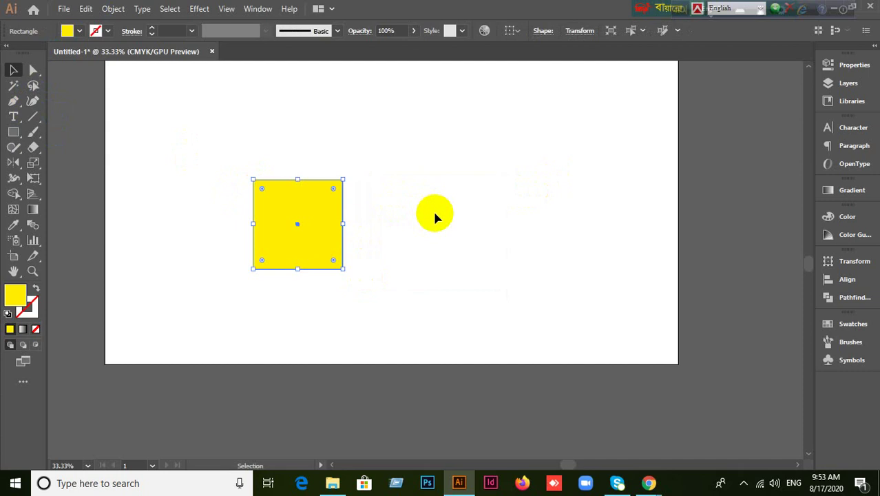
pyautogui.moveTo(320, 239); pyautogui.dragTo(270, 203)
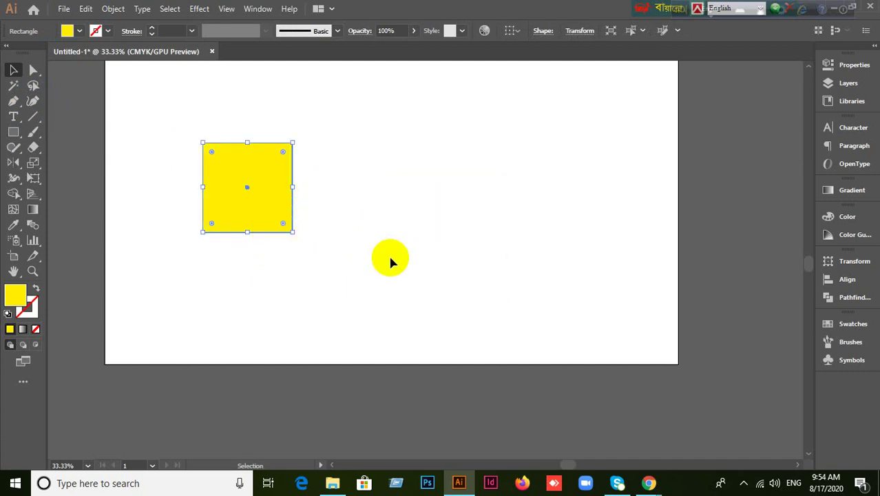
pyautogui.hotkey('ctrl', 'z')
pyautogui.hotkey('ctrl', 'shift', 'z')
pyautogui.press('a')
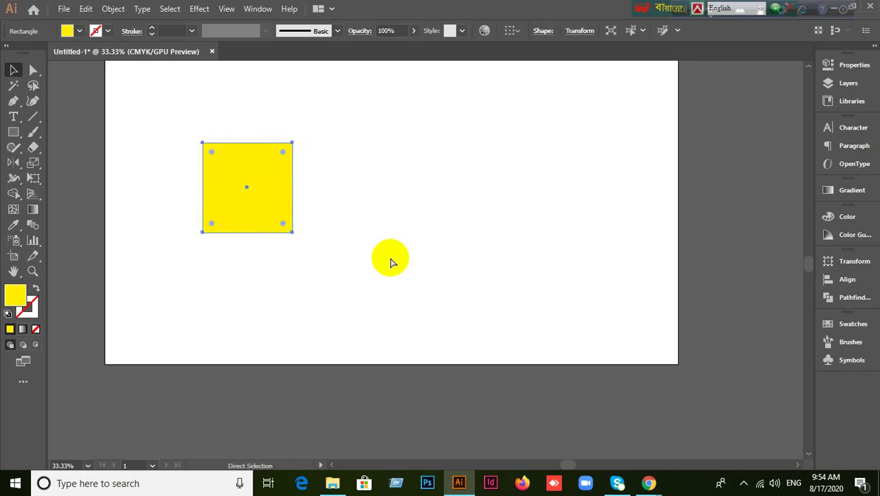
# Set the keyboard increment preference to 300 px.
pyautogui.hotkey('ctrl', 'k')
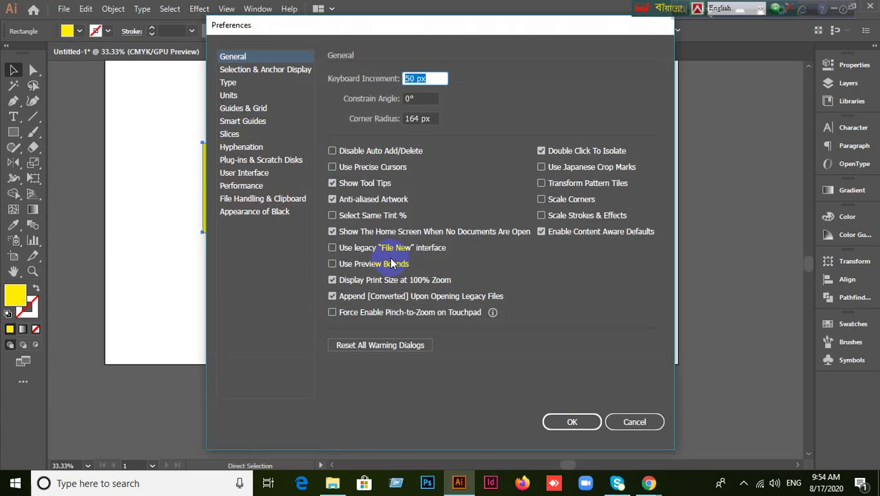
pyautogui.write('300')
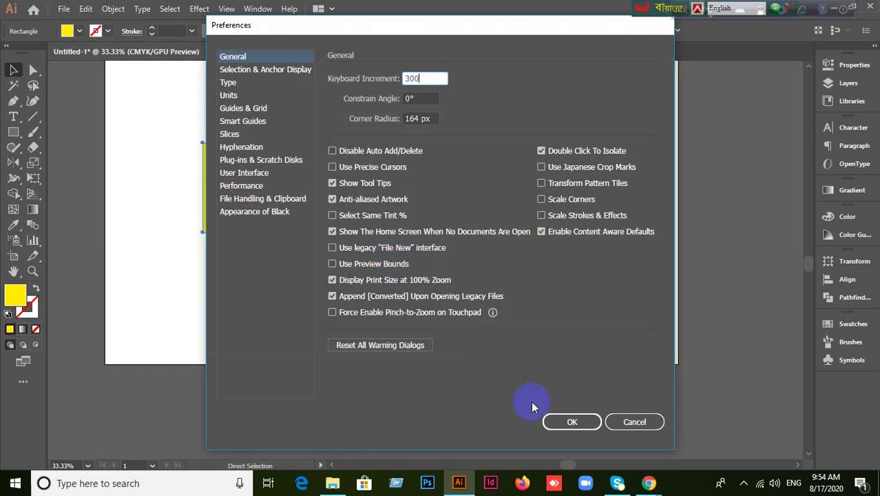
pyautogui.click(566, 421)
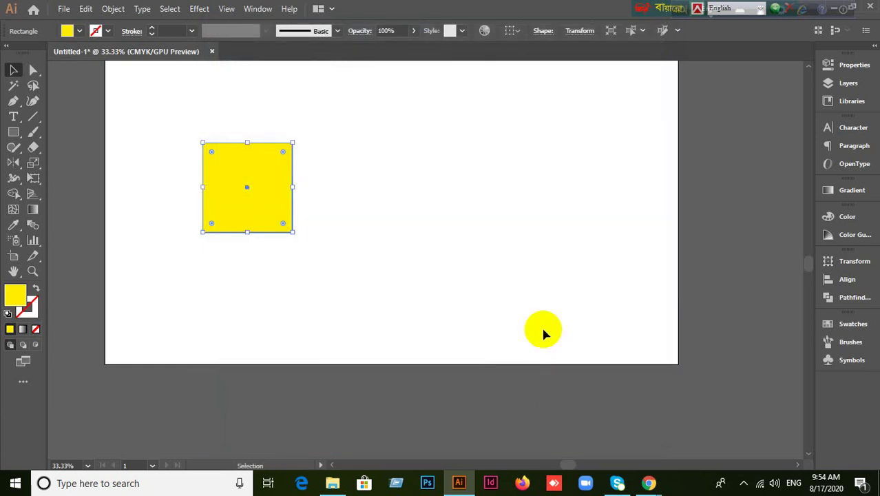
# Try duplicating the yellow square four times to the right, edge to edge at the 300 px increment, and undo the copies.
pyautogui.hotkey('alt', 'Right')
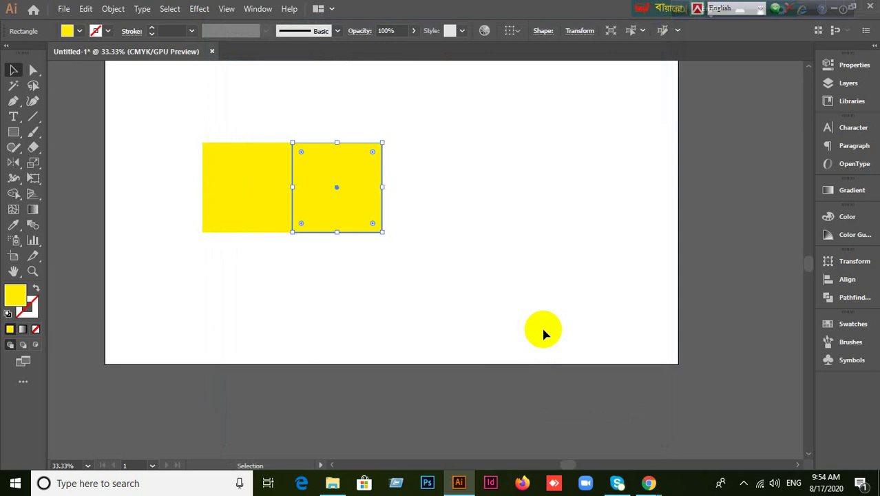
pyautogui.hotkey('alt', 'Right')
pyautogui.hotkey('alt', 'Right')
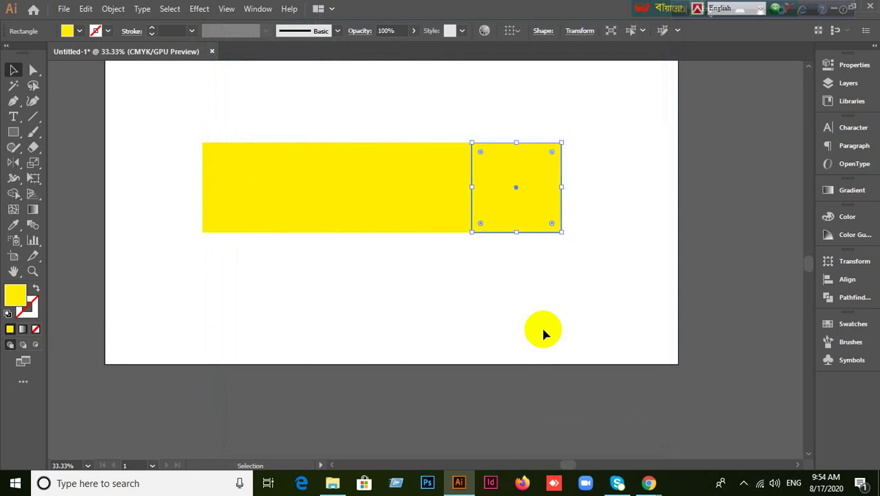
pyautogui.hotkey('alt', 'Right')
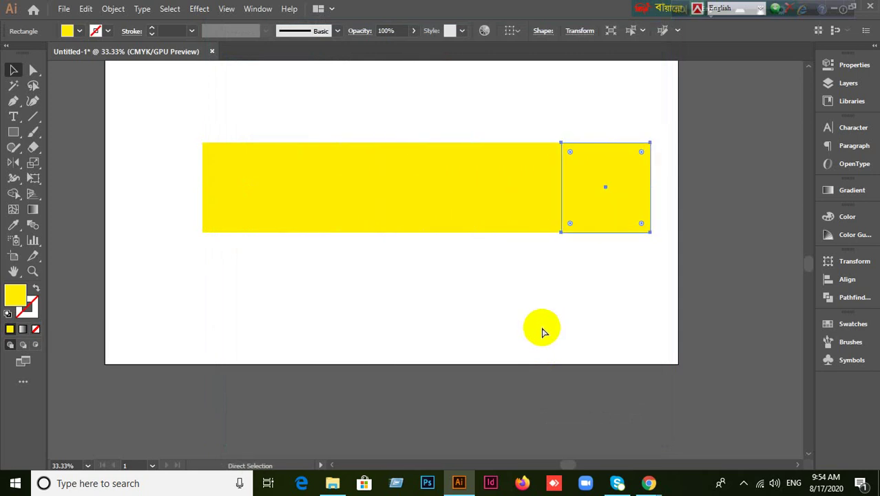
pyautogui.hotkey('ctrl', 'z')
pyautogui.hotkey('ctrl', 'z')
pyautogui.hotkey('ctrl', 'z')
pyautogui.hotkey('ctrl', 'z')
# Try nudging the yellow square by the 300 px increment to the right and downward, returning it to its original position.
pyautogui.click(364, 226)
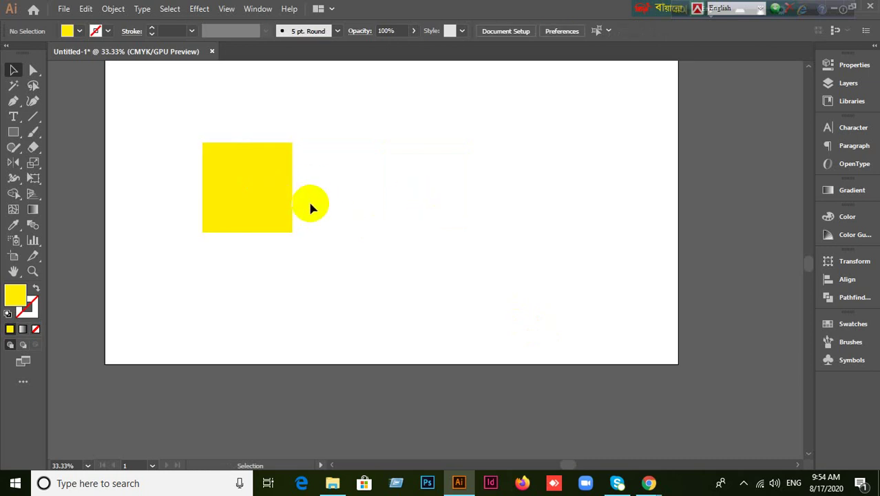
pyautogui.click(277, 199)
pyautogui.hotkey('ctrl', 'd')
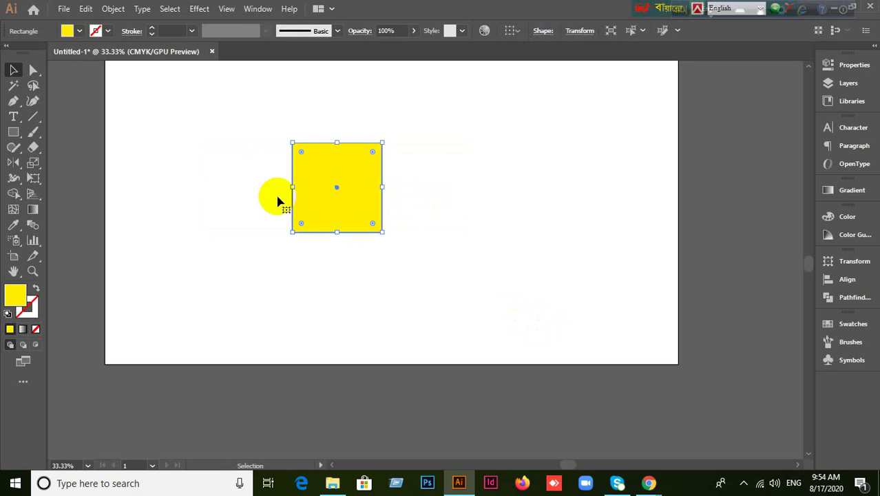
pyautogui.hotkey('ctrl', 'z')
pyautogui.hotkey('ctrl', 'z')
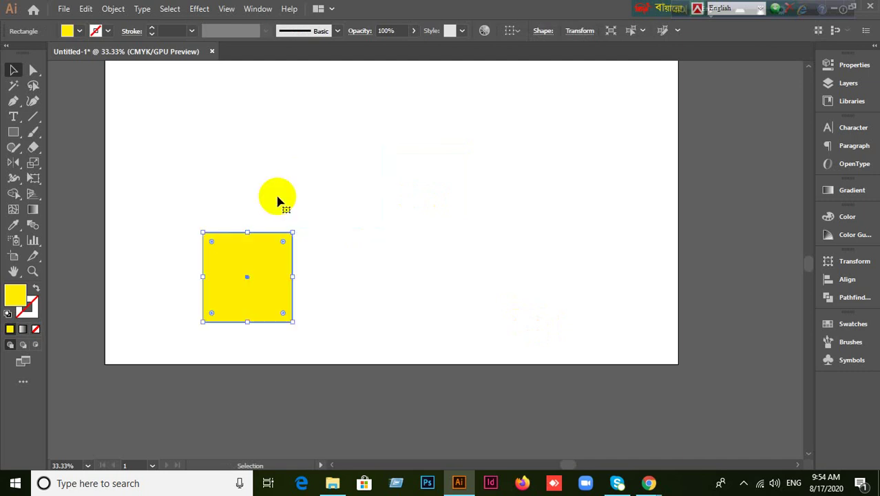
pyautogui.hotkey('ctrl', 'shift', 'z')
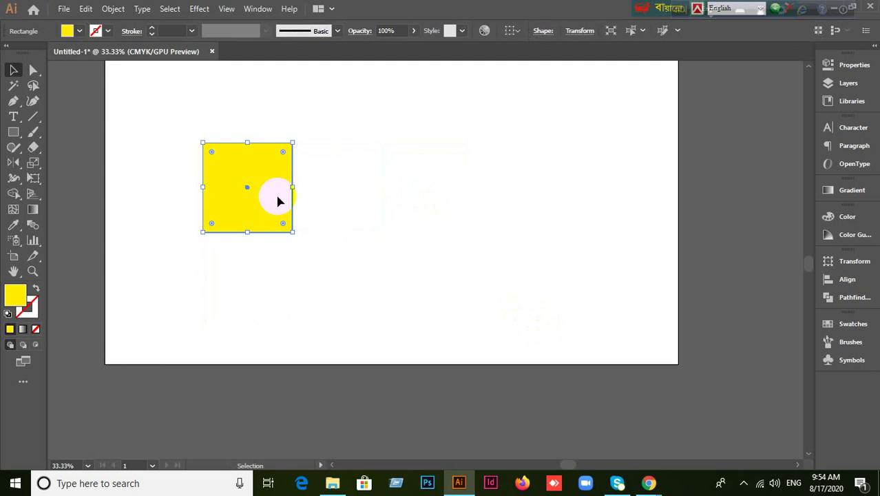
# Duplicate the yellow square four times to the right so five squares form an edge-to-edge row.
pyautogui.hotkey('ctrl', 'd')
pyautogui.hotkey('ctrl', 'd')
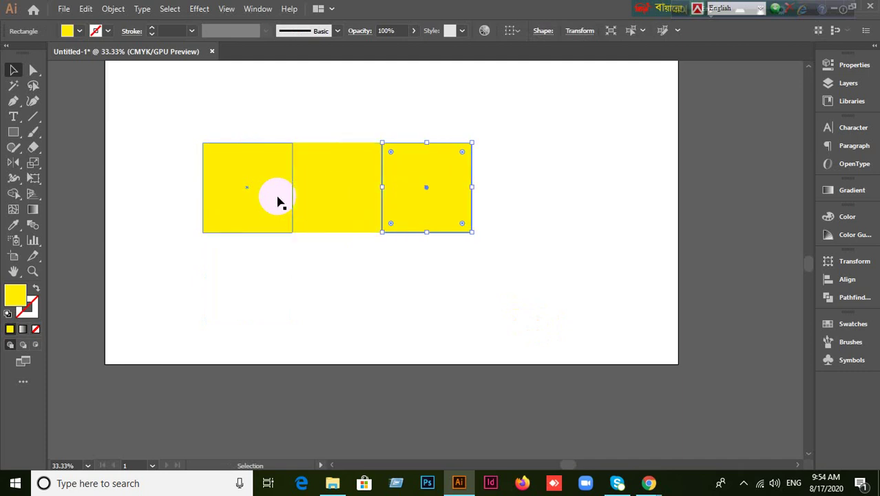
pyautogui.hotkey('ctrl', 'd')
pyautogui.hotkey('ctrl', 'd')
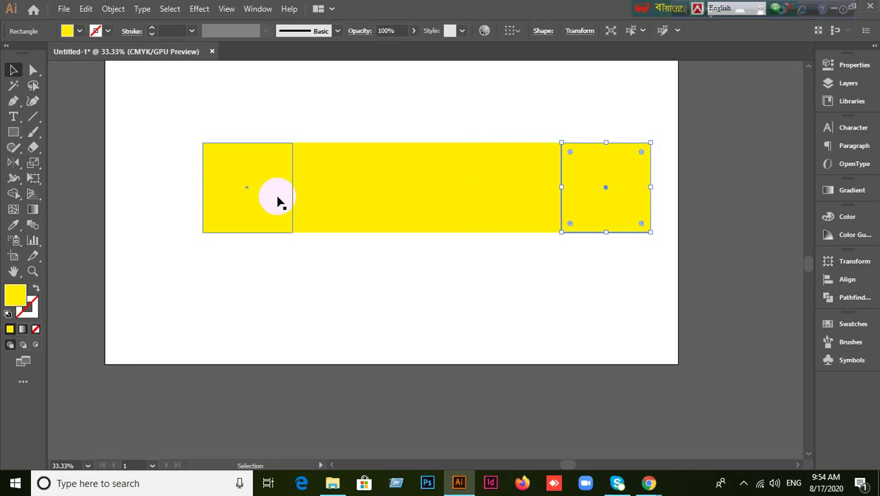
pyautogui.click(272, 268)
# Duplicate the whole row of five squares downward three times, edge to edge, to form a four-row block.
pyautogui.scroll(-1, 273, 267)
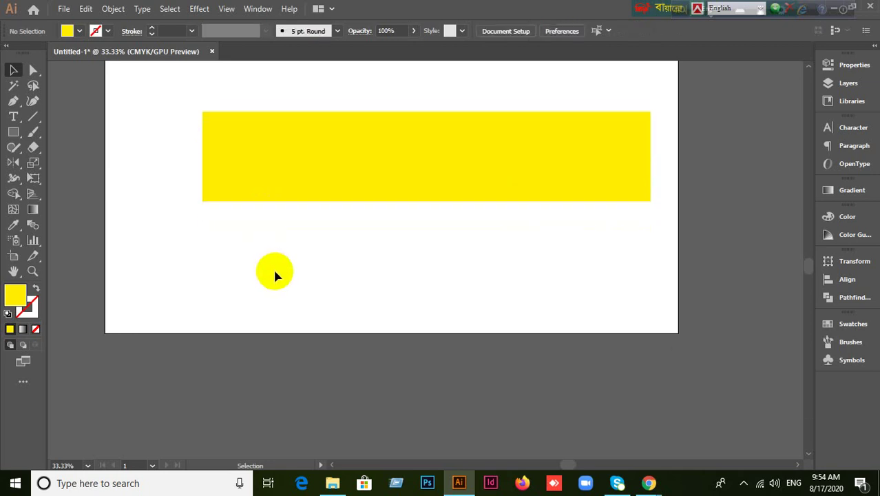
pyautogui.moveTo(167, 179); pyautogui.dragTo(658, 265)
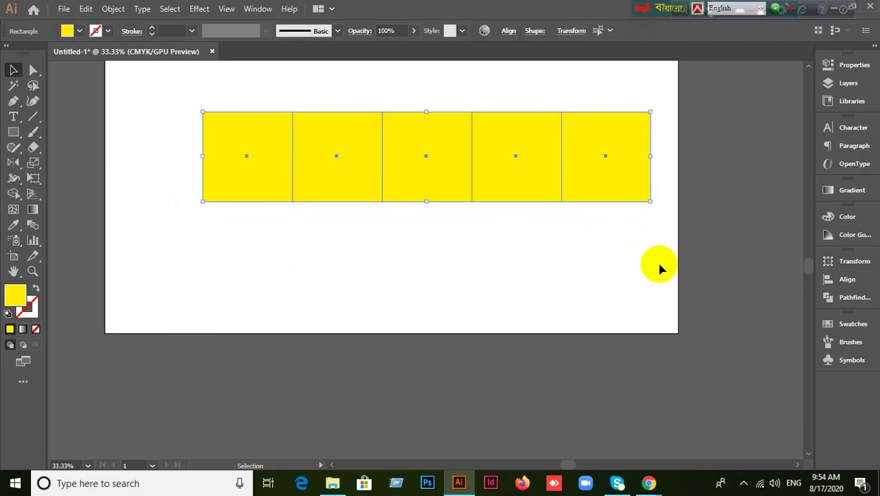
pyautogui.hotkey('ctrl', 'd')
pyautogui.hotkey('ctrl', 'd')
pyautogui.hotkey('ctrl', 'd')
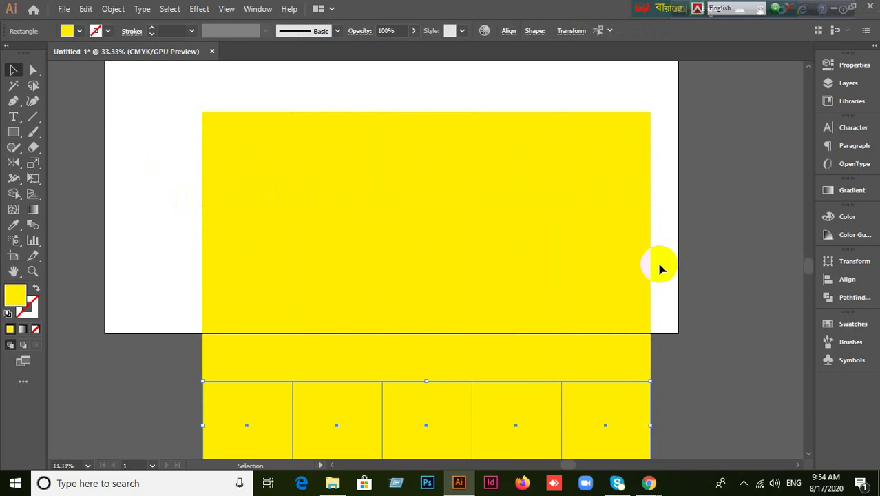
pyautogui.click(701, 275)
pyautogui.scroll(-1, 700, 275)
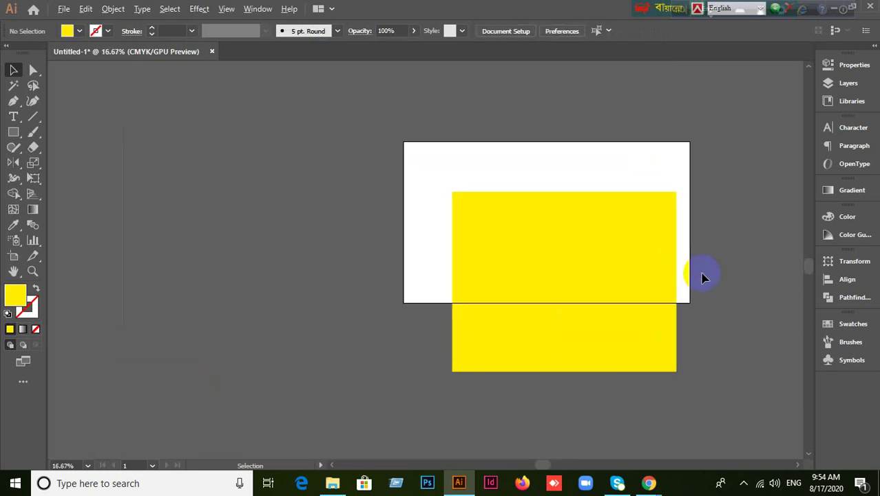
# Delete the whole block of yellow squares from the artboard.
pyautogui.moveTo(720, 275); pyautogui.dragTo(654, 245)
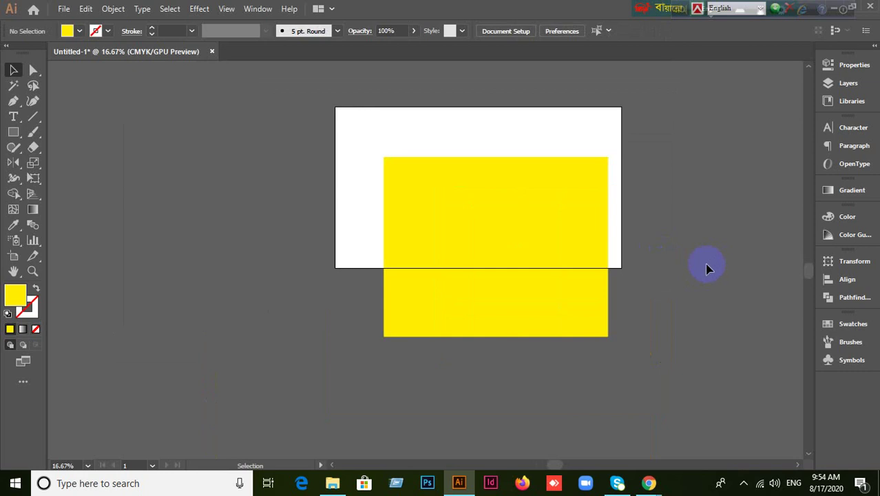
pyautogui.moveTo(350, 137); pyautogui.dragTo(802, 413)
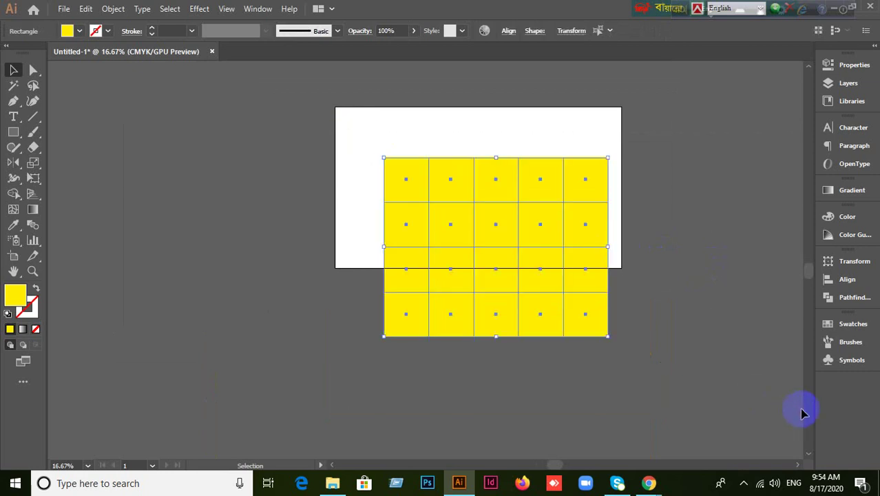
pyautogui.press('Delete')
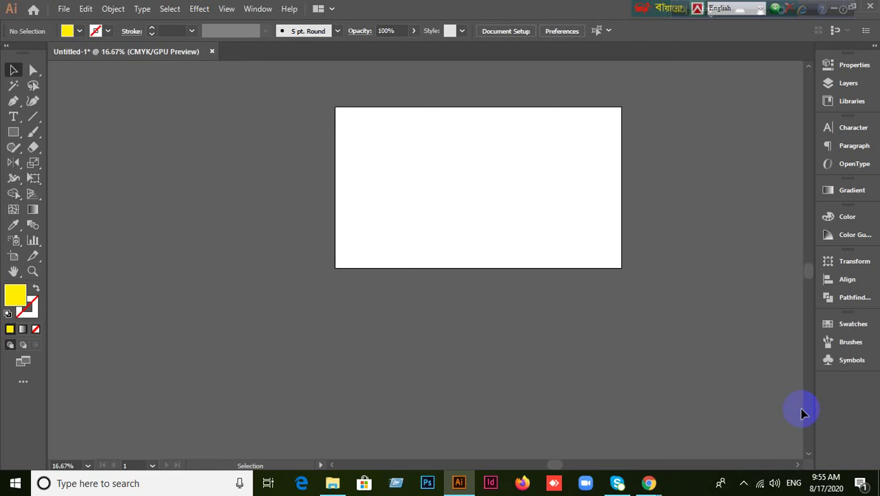
pyautogui.scroll(2, 528, 166)
pyautogui.moveTo(509, 176); pyautogui.dragTo(479, 225)
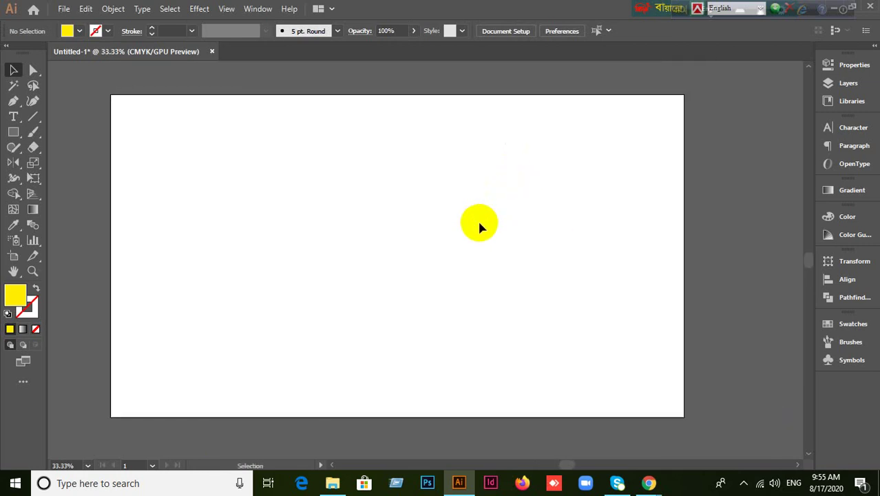
pyautogui.press('ctrl')
pyautogui.hotkey('ctrl', 'k')
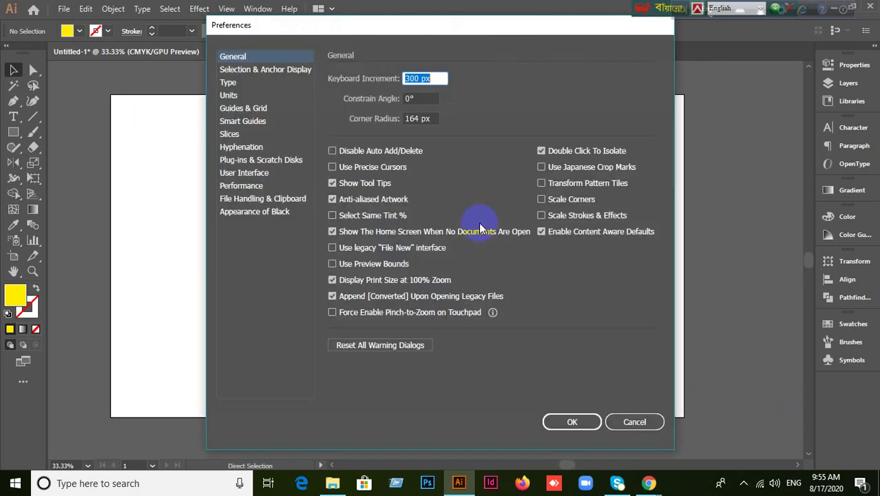
pyautogui.click(652, 419)
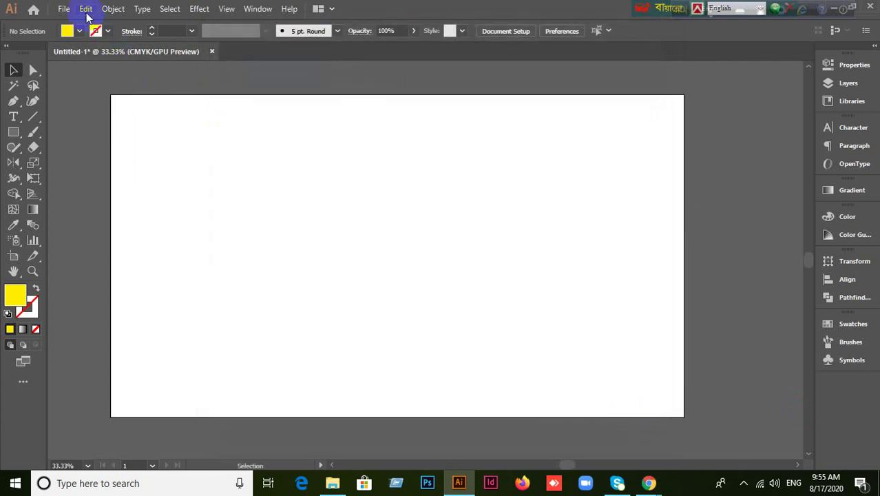
# Set the keyboard increment in the general preferences to 10 px.
pyautogui.click(86, 10)
pyautogui.moveTo(133, 420)
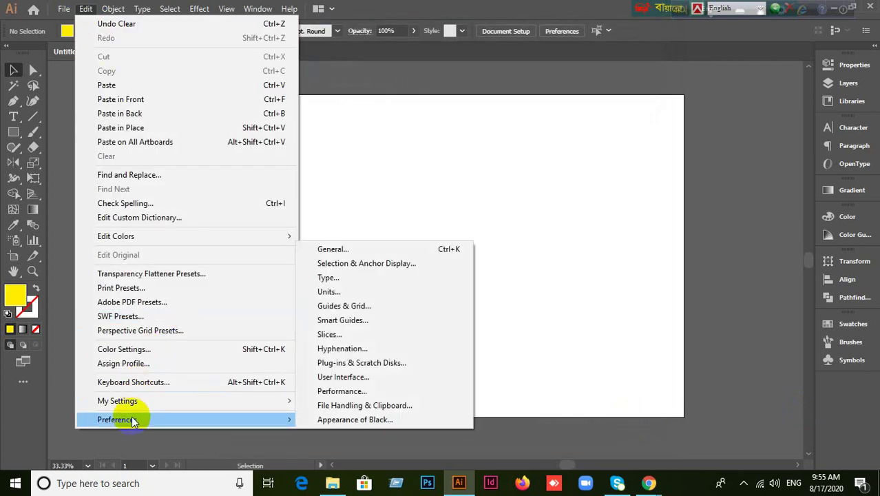
pyautogui.click(333, 249)
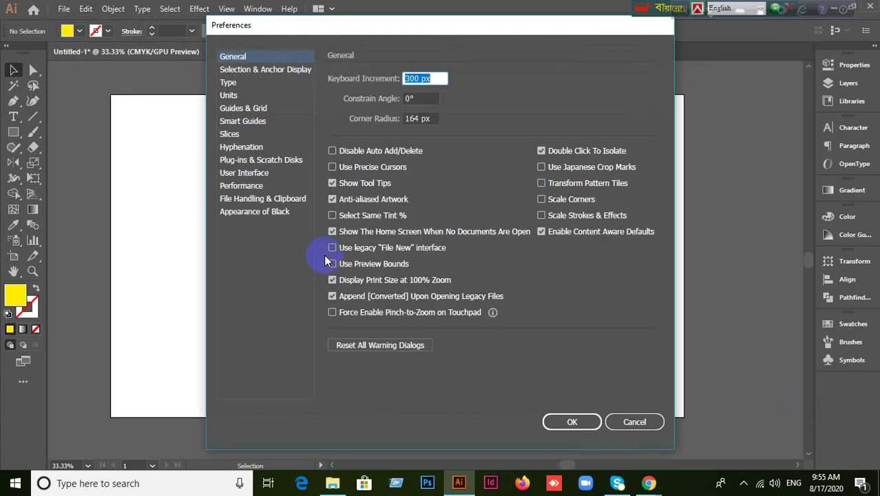
pyautogui.write('10')
pyautogui.click(574, 422)
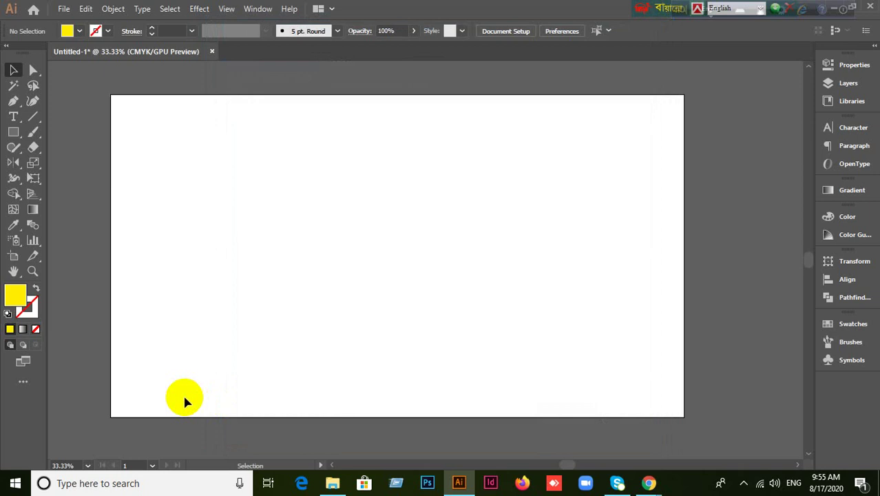
# Move the floating language toolbar away from the window controls.
pyautogui.click(687, 14)
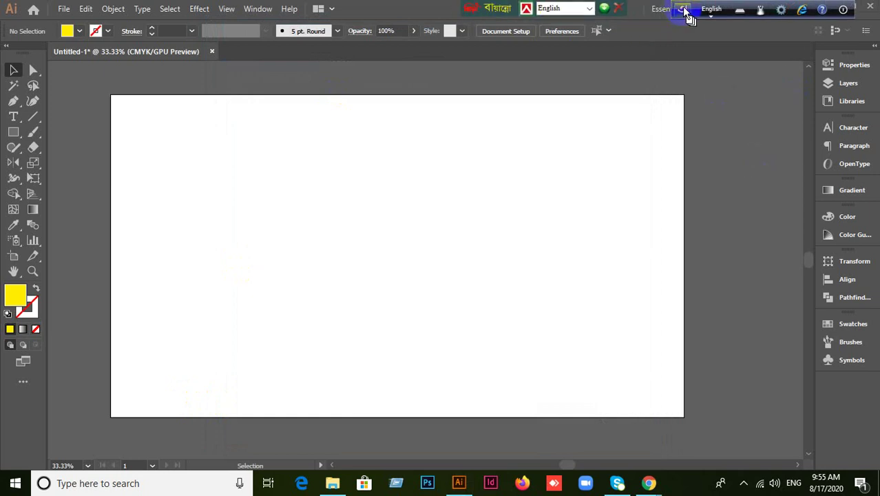
pyautogui.moveTo(687, 13); pyautogui.dragTo(545, 12)
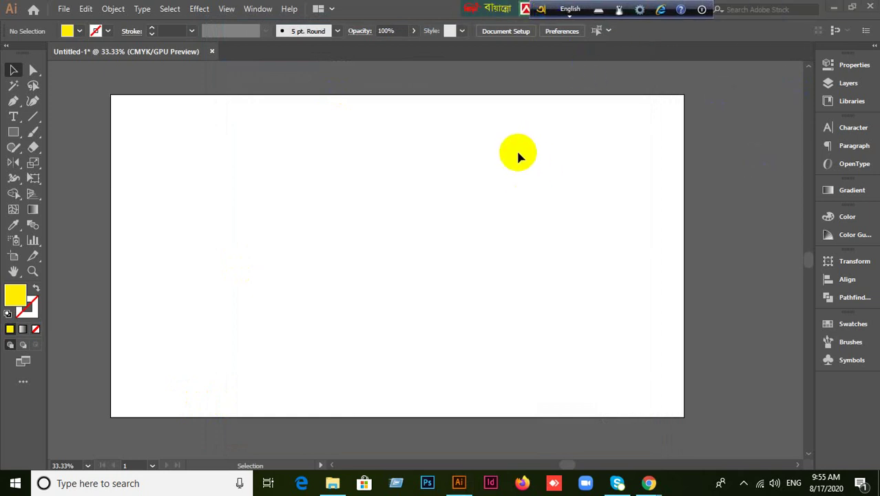
# Switch to Chrome, search from a new tab for "robi logo" and open the image result with the English robi wordmark on white.
pyautogui.click(648, 484)
pyautogui.click(599, 442)
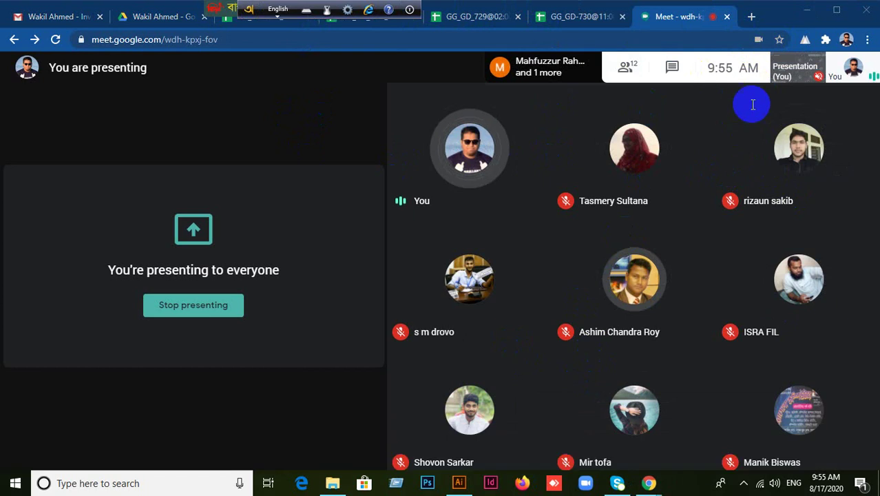
pyautogui.click(751, 16)
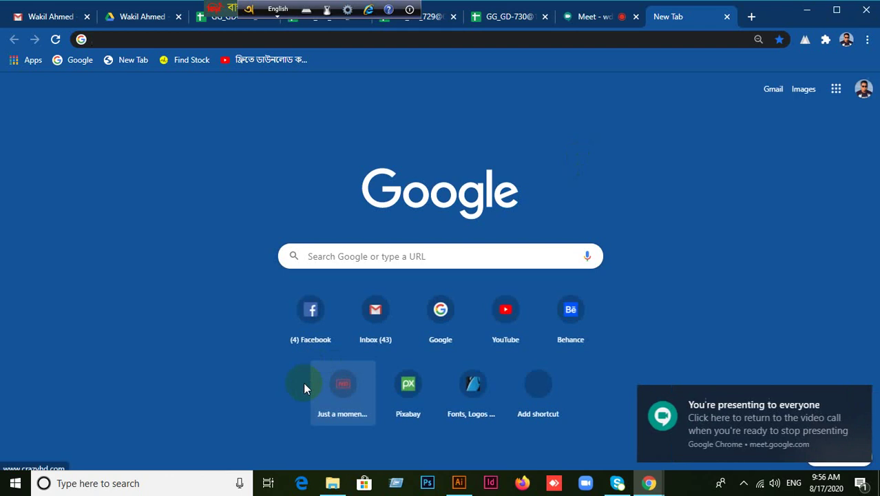
pyautogui.click(443, 327)
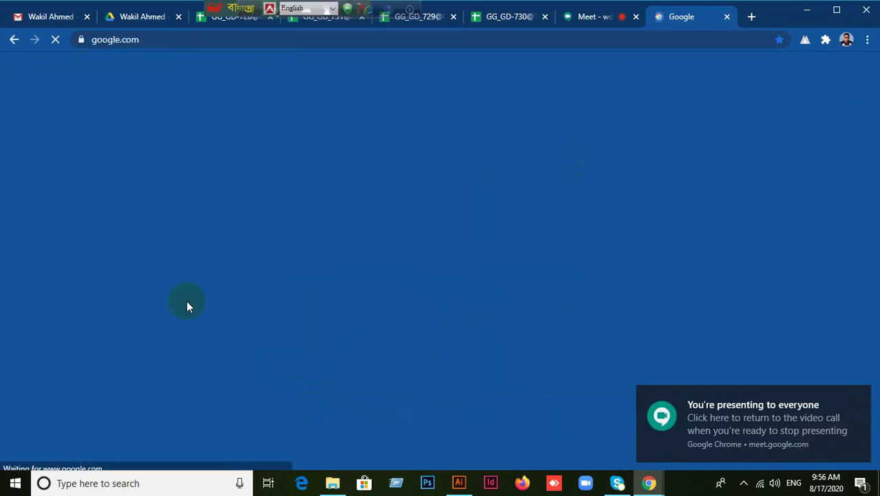
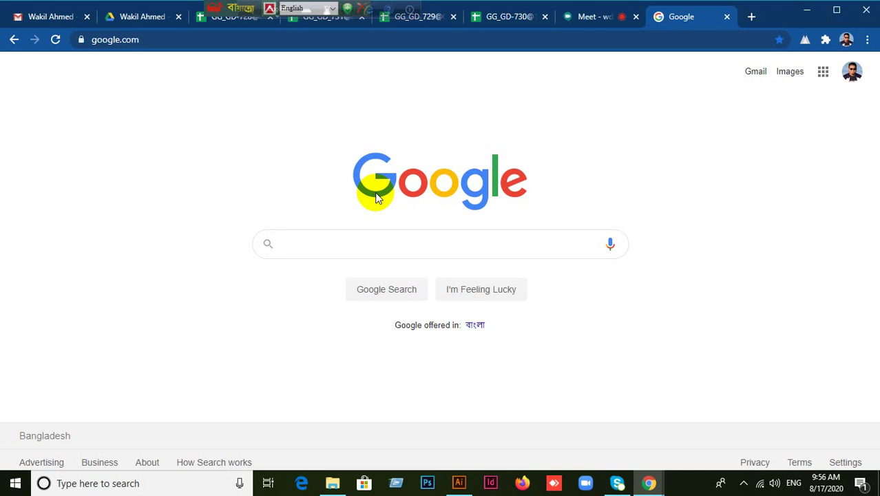
pyautogui.write('Rob')
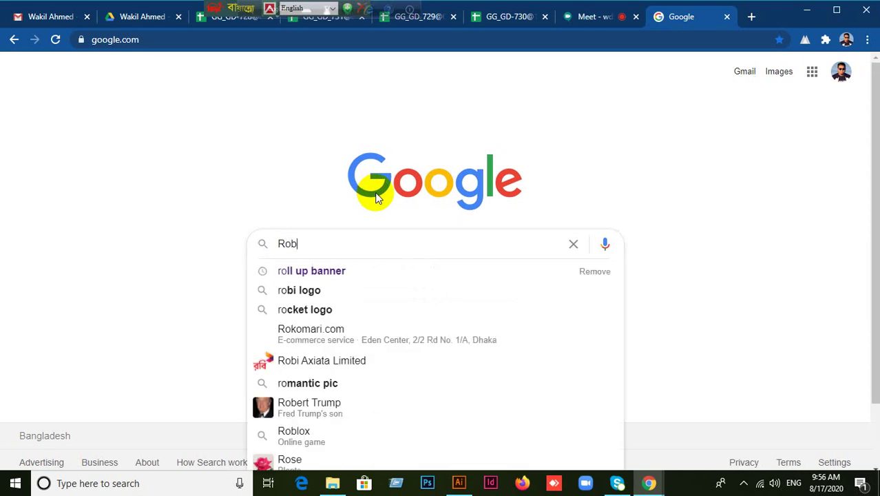
pyautogui.write('i')
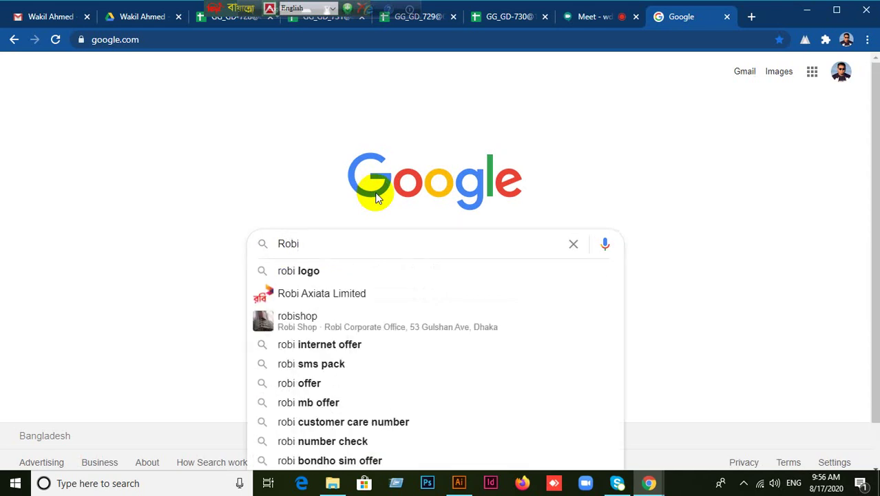
pyautogui.click(286, 271)
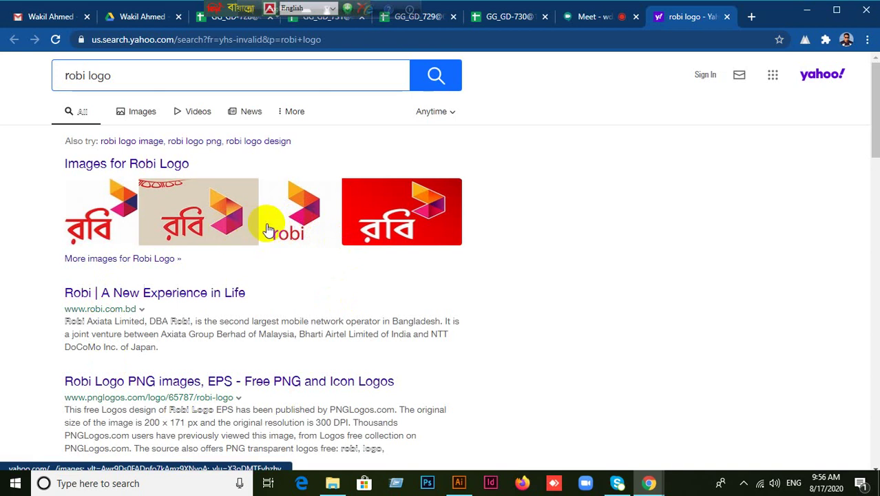
pyautogui.click(294, 220)
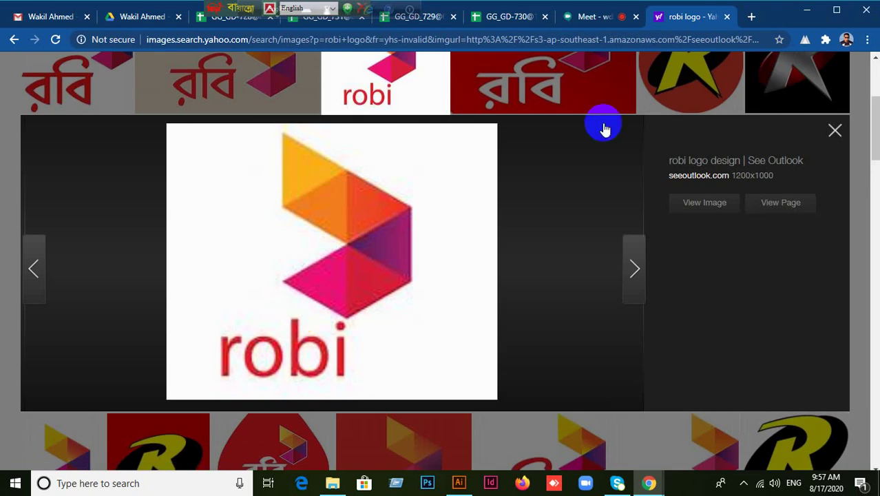
pyautogui.rightClick(339, 227)
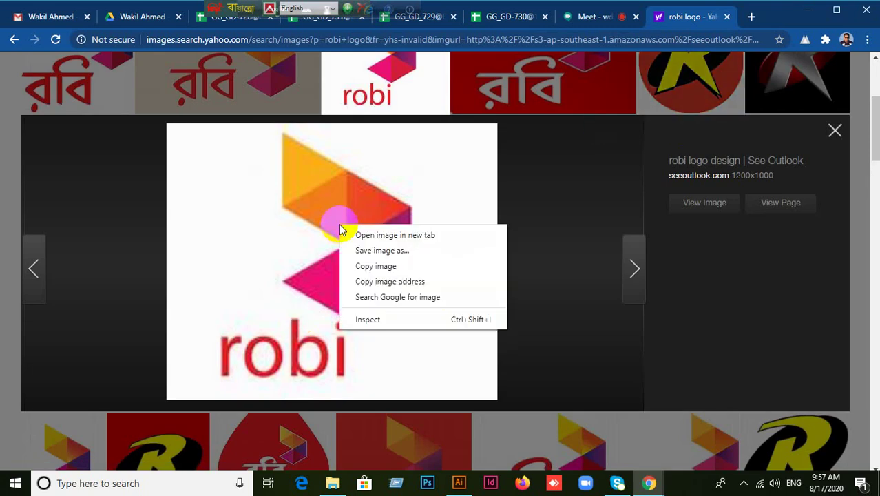
pyautogui.click(372, 250)
pyautogui.click(462, 483)
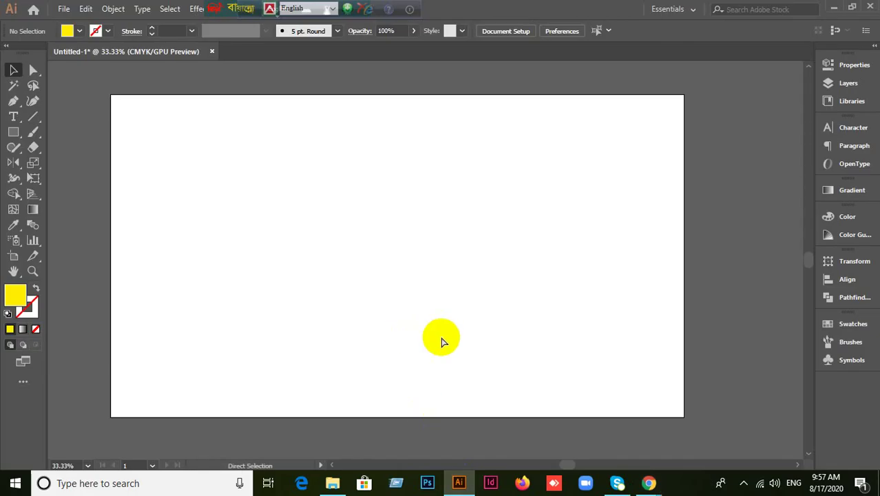
pyautogui.hotkey('ctrl', 'shift', 'z')
pyautogui.hotkey('ctrl', 'z')
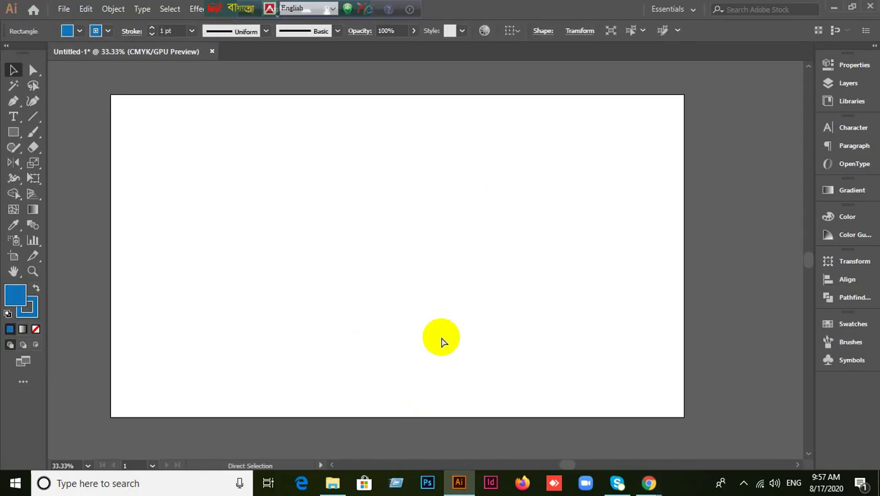
pyautogui.moveTo(648, 482)
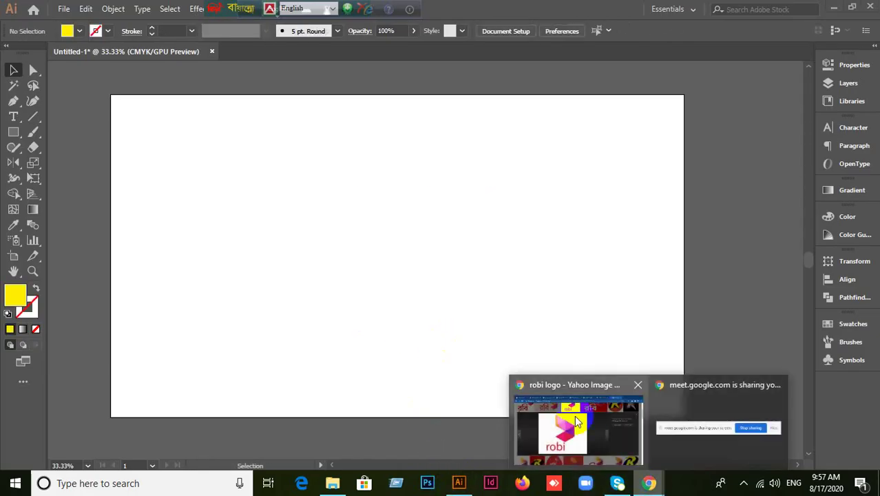
pyautogui.click(606, 444)
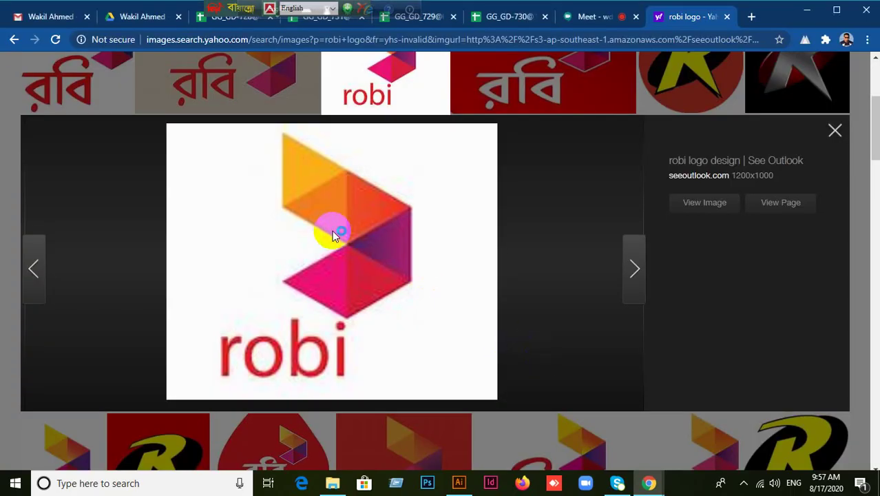
pyautogui.hotkey('ctrl', 's')
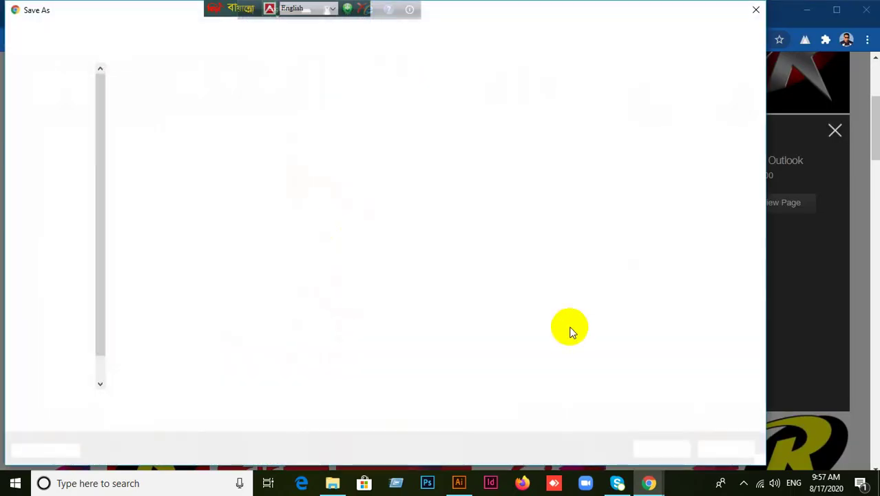
pyautogui.click(756, 10)
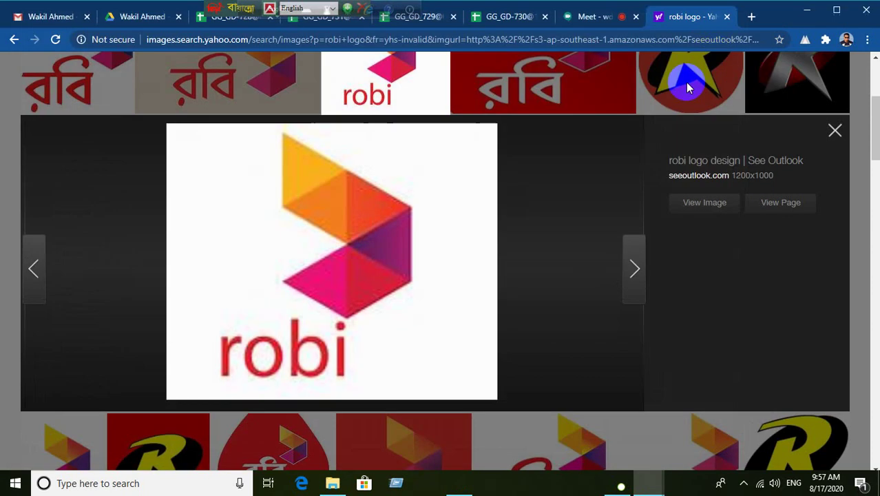
# Copy the previewed robi logo image and paste it into the Illustrator document.
pyautogui.rightClick(308, 231)
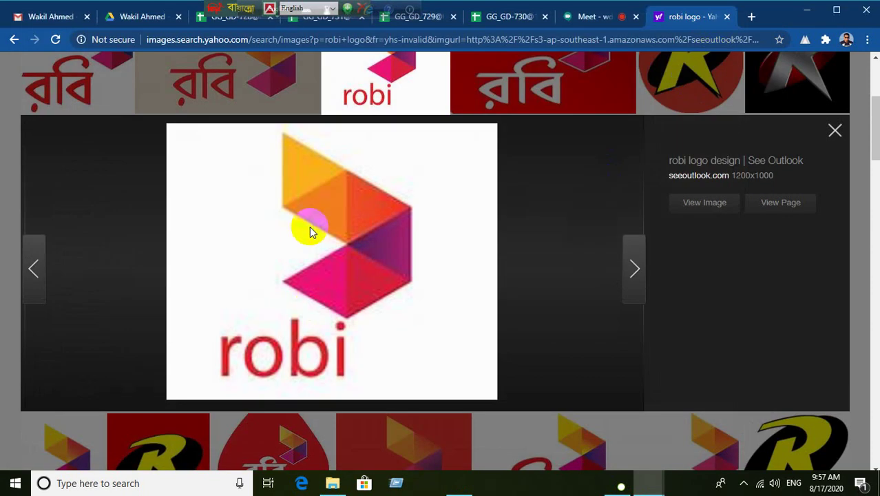
pyautogui.rightClick(269, 208)
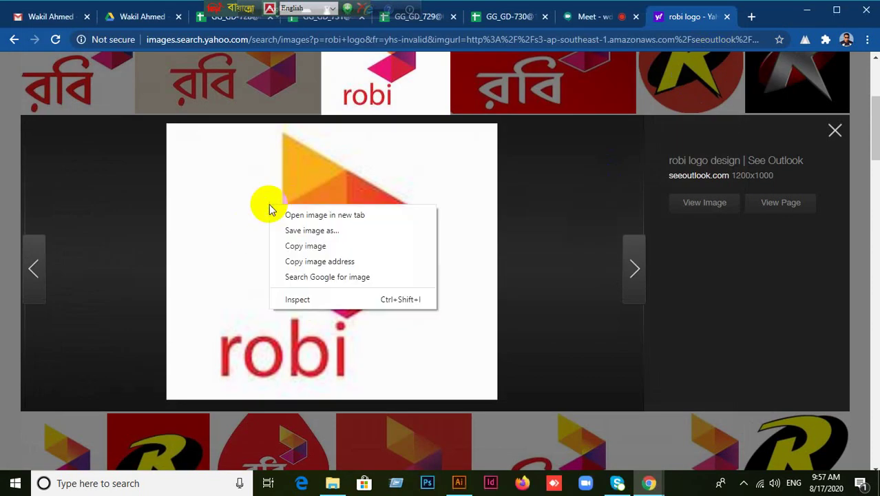
pyautogui.click(293, 245)
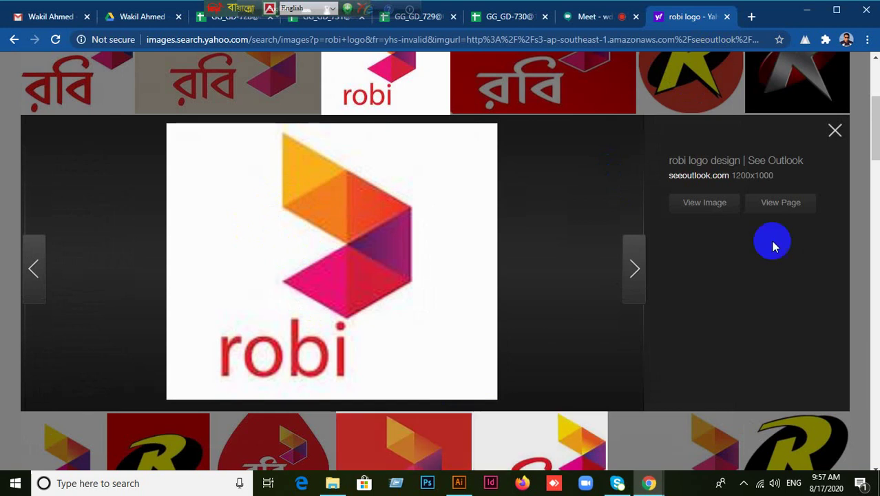
pyautogui.click(841, 135)
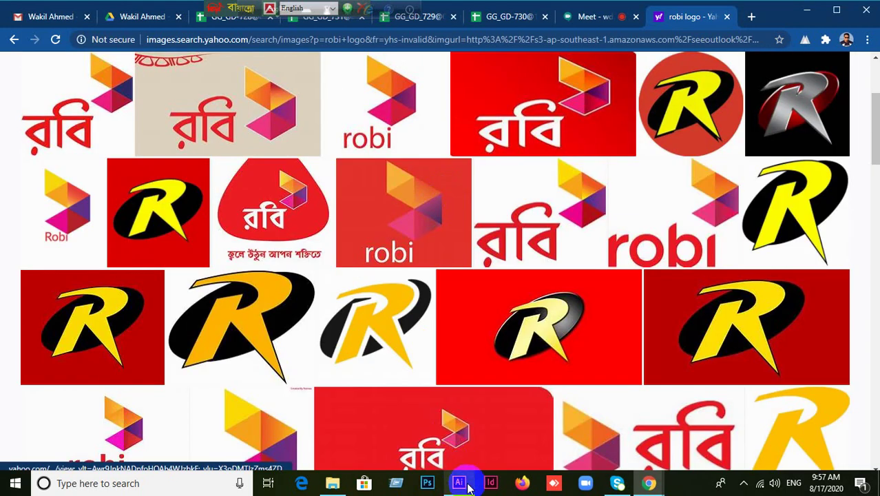
pyautogui.click(459, 483)
pyautogui.hotkey('ctrl', 'v')
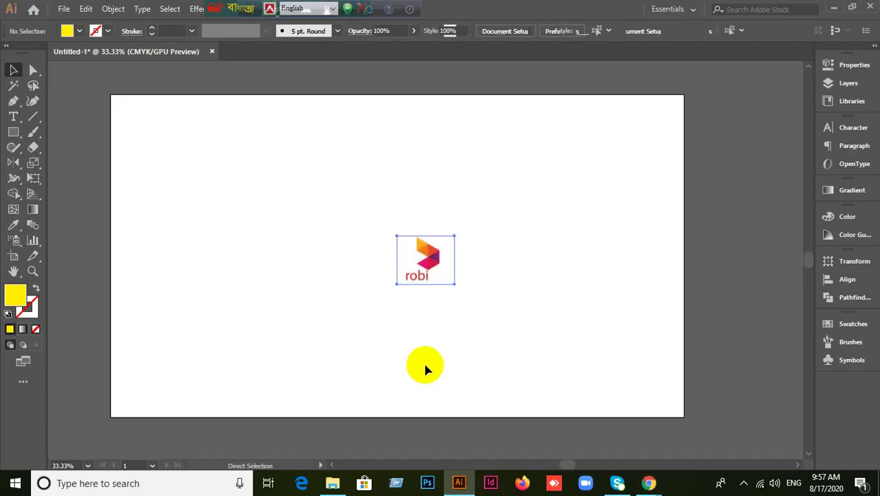
# Enlarge the pasted robi logo to about 3.5 times its size and move it over the artboard's upper-right edge.
pyautogui.click(468, 310)
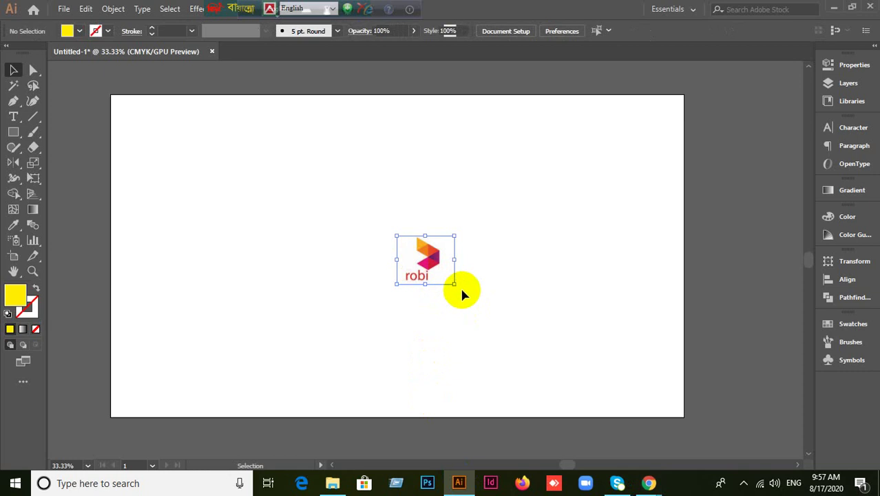
pyautogui.moveTo(455, 284); pyautogui.dragTo(639, 407)
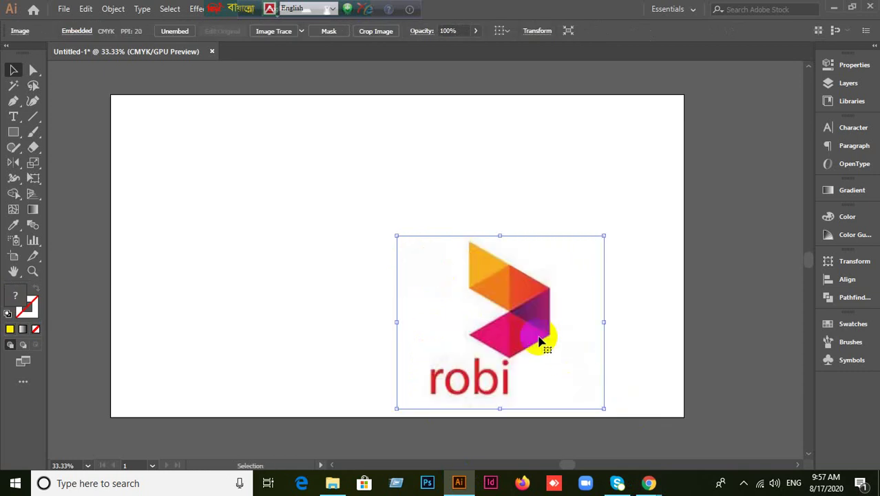
pyautogui.moveTo(544, 338); pyautogui.dragTo(621, 269)
pyautogui.click(380, 375)
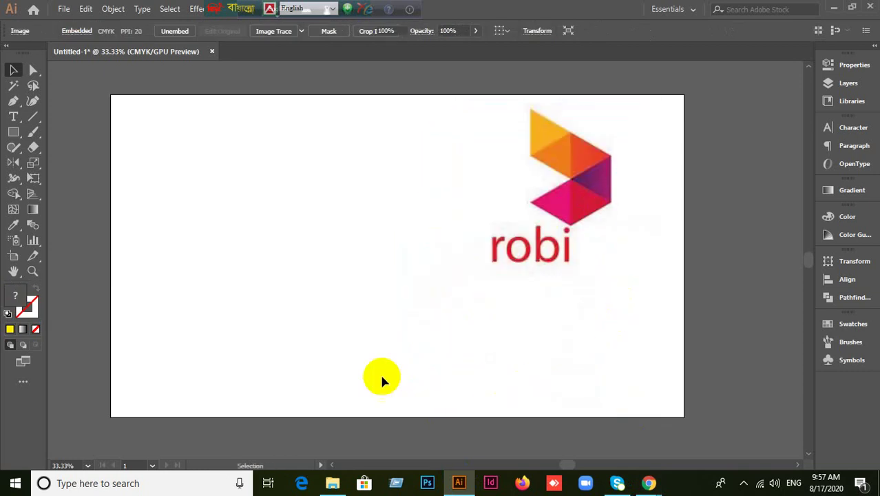
pyautogui.moveTo(541, 269); pyautogui.dragTo(623, 261)
pyautogui.click(510, 359)
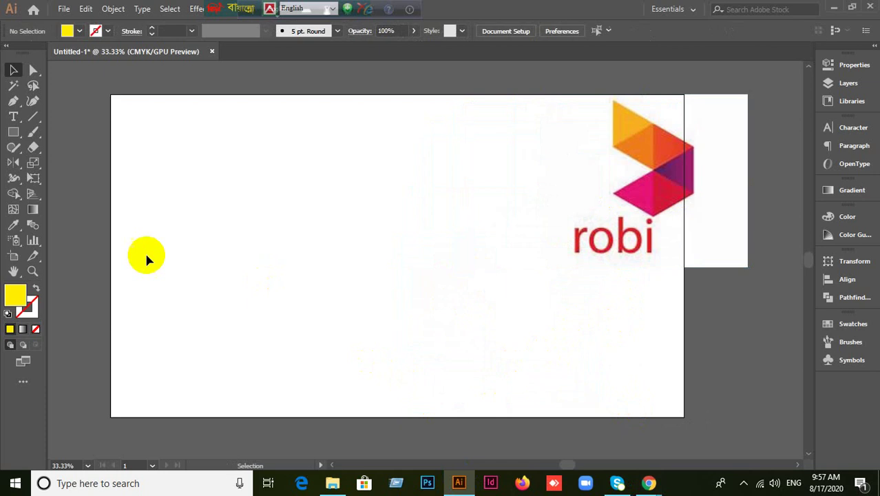
# Move the robi logo image up and to the left so it overlaps the artboard's upper-right corner.
pyautogui.click(661, 152)
pyautogui.click(93, 207)
pyautogui.click(288, 172)
pyautogui.moveTo(277, 192); pyautogui.dragTo(391, 194)
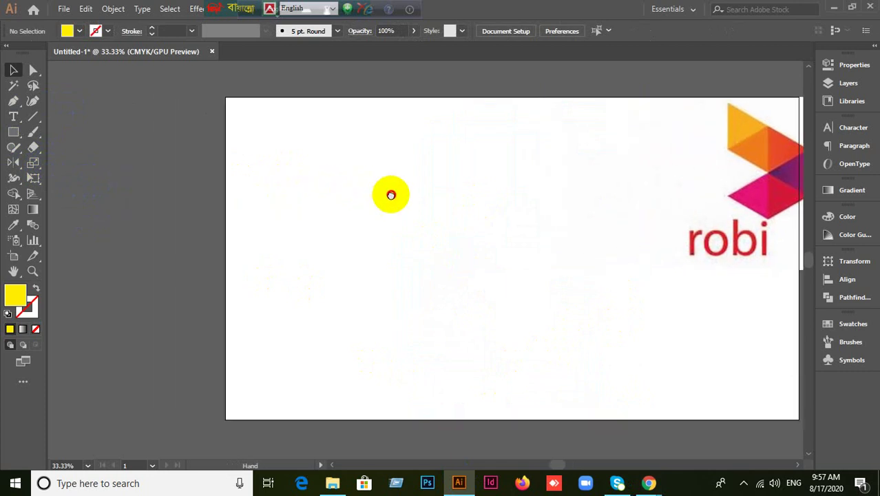
pyautogui.moveTo(737, 177); pyautogui.dragTo(684, 138)
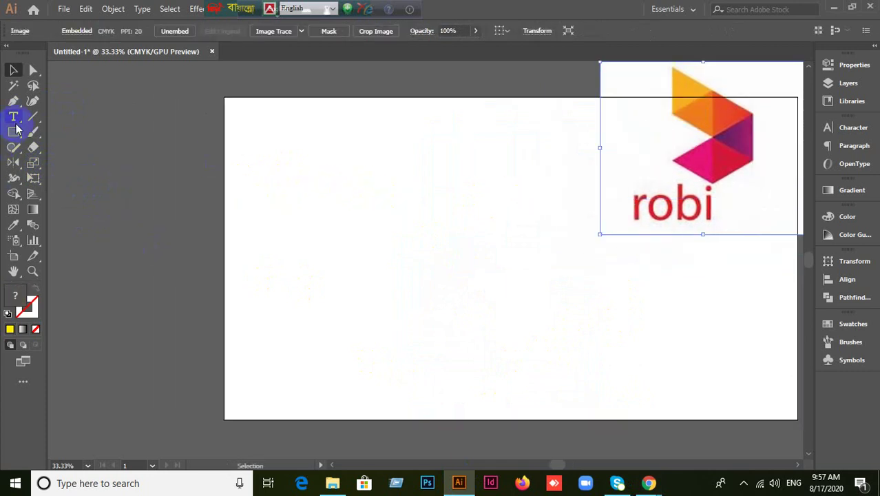
# Create a three-sided polygon with a radius of 459.9799 px near the artboard's left side.
pyautogui.click(13, 132)
pyautogui.click(58, 181)
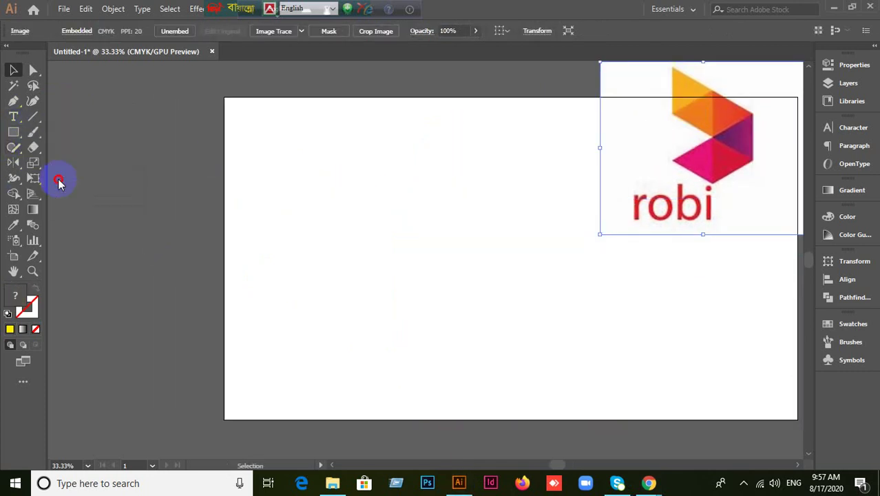
pyautogui.click(117, 199)
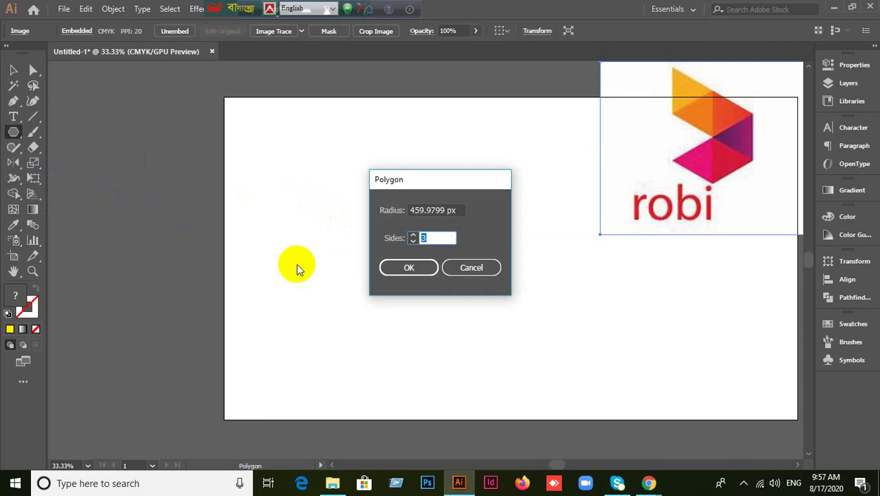
pyautogui.click(389, 267)
# Move the yellow triangle down onto the artboard and rotate it 90° clockwise so its tip points right.
pyautogui.click(13, 70)
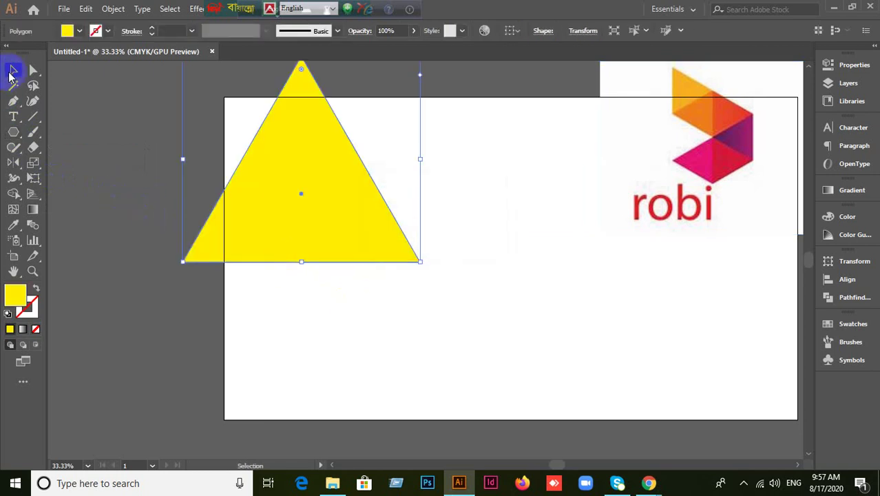
pyautogui.moveTo(303, 182); pyautogui.dragTo(303, 246)
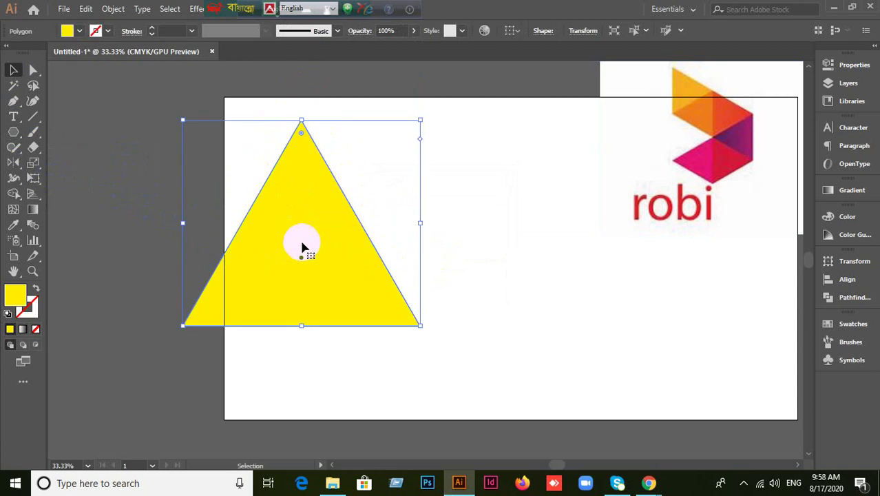
pyautogui.click(426, 117)
pyautogui.moveTo(426, 117); pyautogui.dragTo(416, 350)
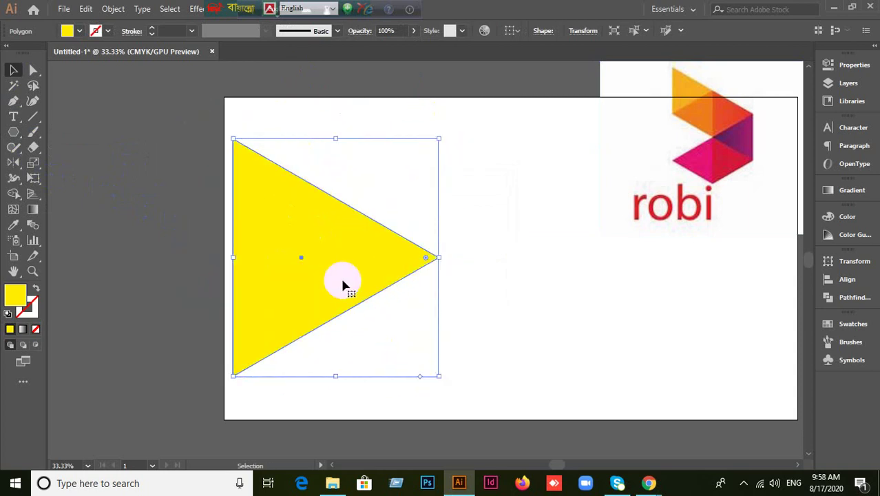
# Move the yellow triangle off the artboard into the empty area to its left.
pyautogui.scroll(-2, 345, 284)
pyautogui.moveTo(317, 272); pyautogui.dragTo(186, 250)
pyautogui.hscroll(-5, 391, 236)
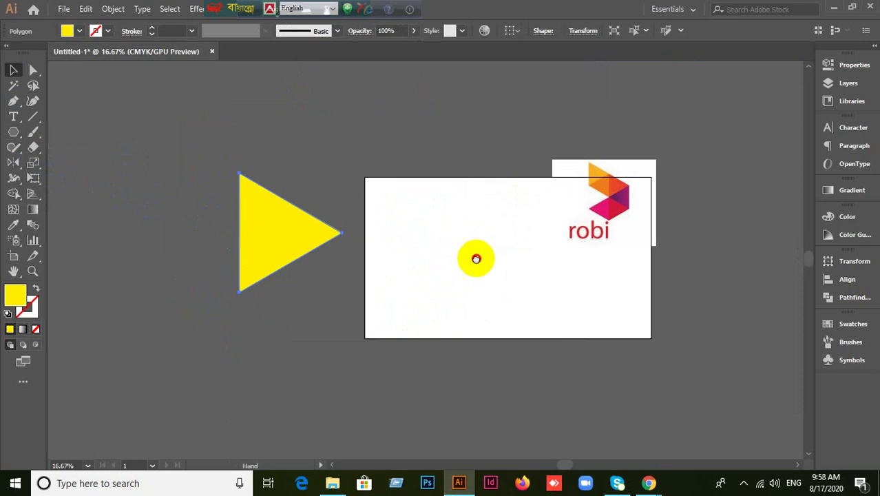
pyautogui.moveTo(415, 289); pyautogui.dragTo(398, 261)
pyautogui.scroll(2, 546, 279)
pyautogui.scroll(-1, 631, 261)
# Move the robi logo to the artboard's upper-left corner and shift the yellow triangle slightly down and left.
pyautogui.moveTo(709, 183); pyautogui.dragTo(424, 206)
pyautogui.hscroll(-3, 465, 299)
pyautogui.click(348, 207)
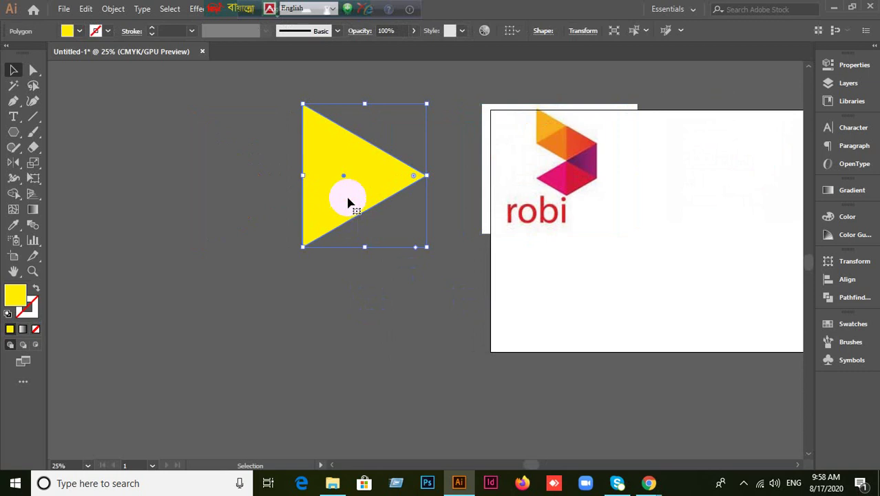
pyautogui.moveTo(329, 253); pyautogui.dragTo(313, 255)
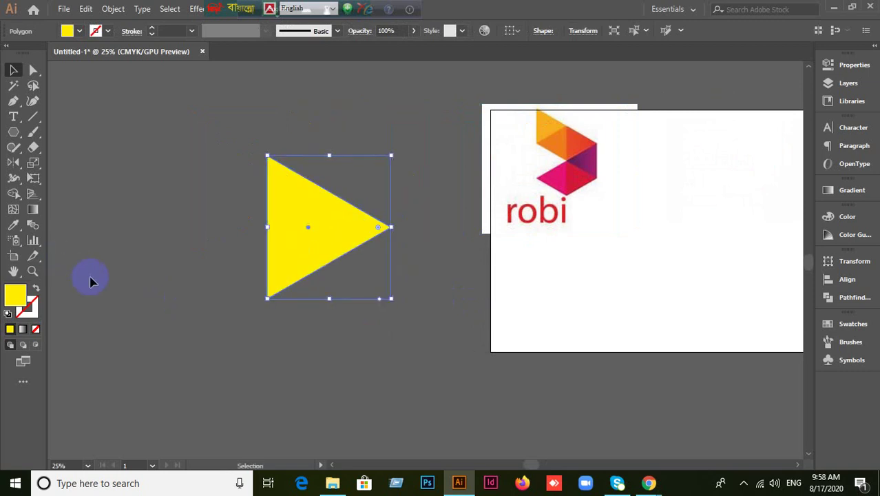
# Make a rotated copy of the triangle about its right tip using an angle of 360/6.
pyautogui.moveTo(9, 172); pyautogui.dragTo(59, 169)
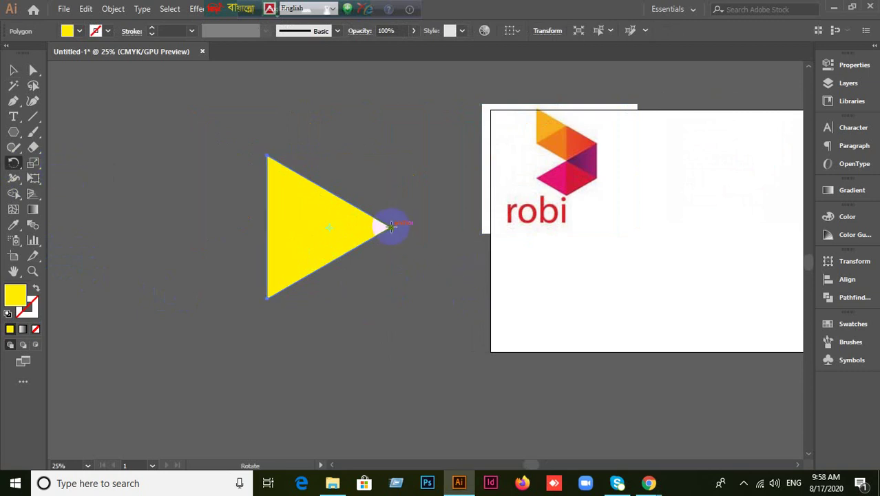
pyautogui.keyDown('alt'); pyautogui.click(391, 227); pyautogui.keyUp('alt')
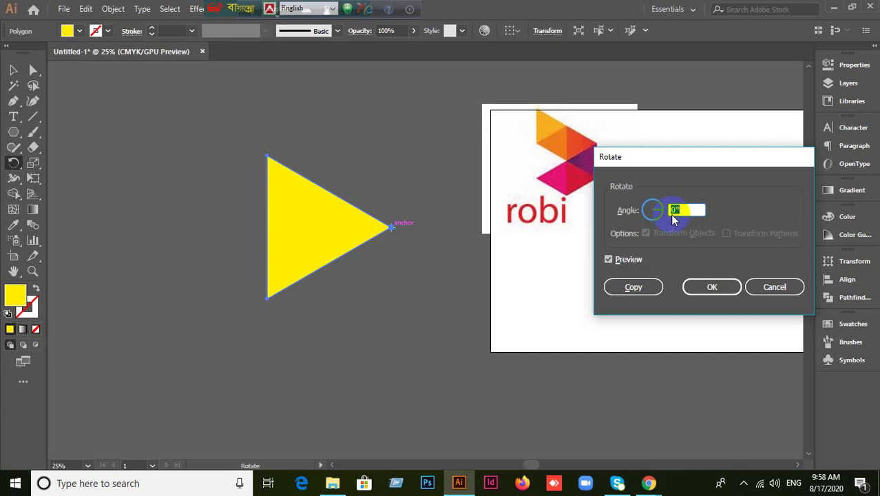
pyautogui.write('360/6')
pyautogui.click(632, 286)
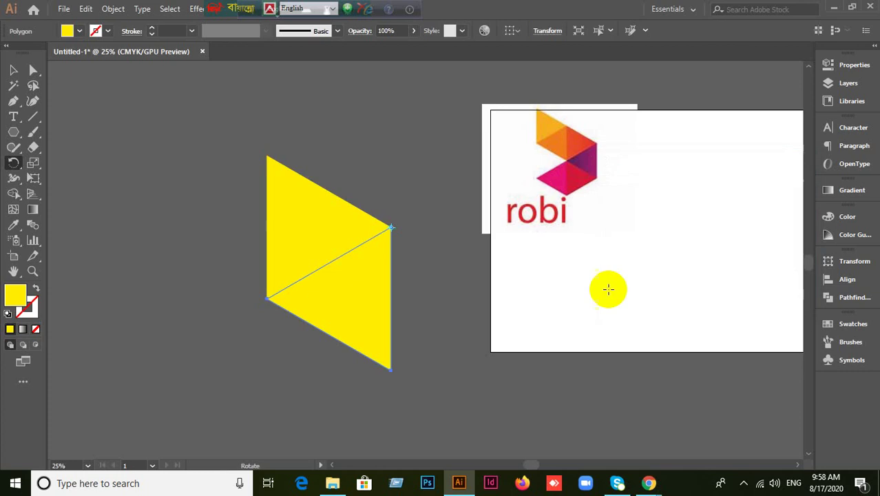
# Repeat the rotated copy four more times so six triangles form a full hexagon.
pyautogui.hotkey('ctrl', 'd')
pyautogui.hotkey('ctrl', 'd')
pyautogui.hotkey('ctrl', 'd')
pyautogui.hotkey('ctrl', 'd')
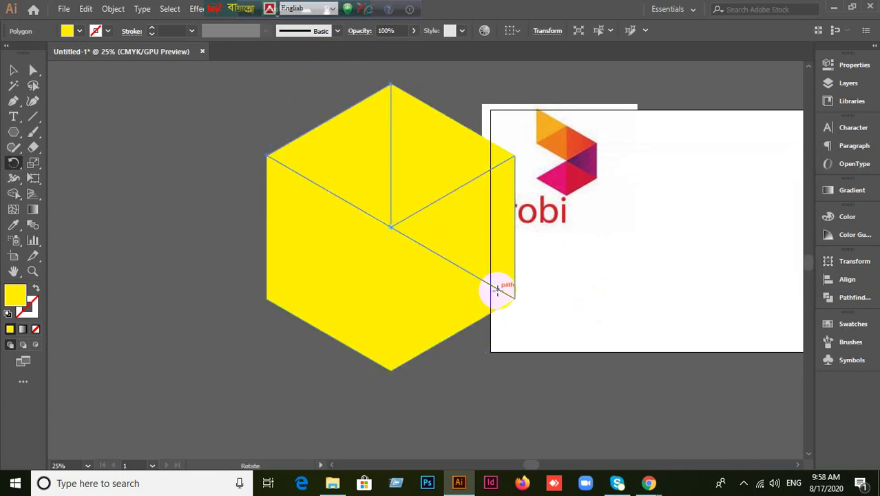
# Reflect the hexagon's left triangle across a horizontal axis through its upper-left corner, without copying, and deselect it.
pyautogui.click(13, 70)
pyautogui.click(307, 229)
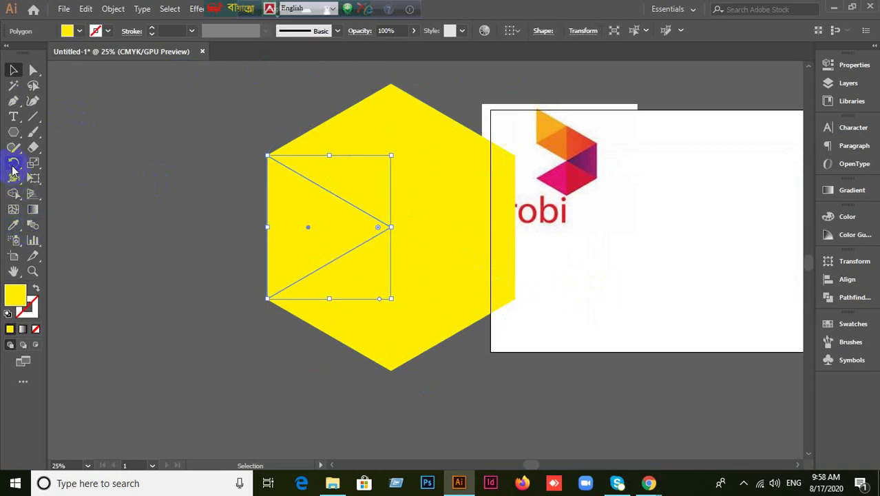
pyautogui.moveTo(13, 165); pyautogui.dragTo(59, 177)
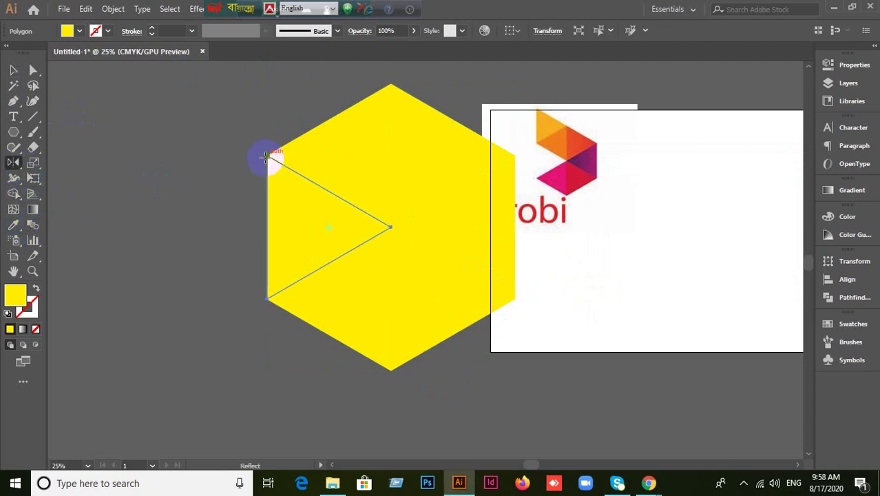
pyautogui.click(267, 156)
pyautogui.keyDown('alt'); pyautogui.click(266, 156); pyautogui.keyUp('alt')
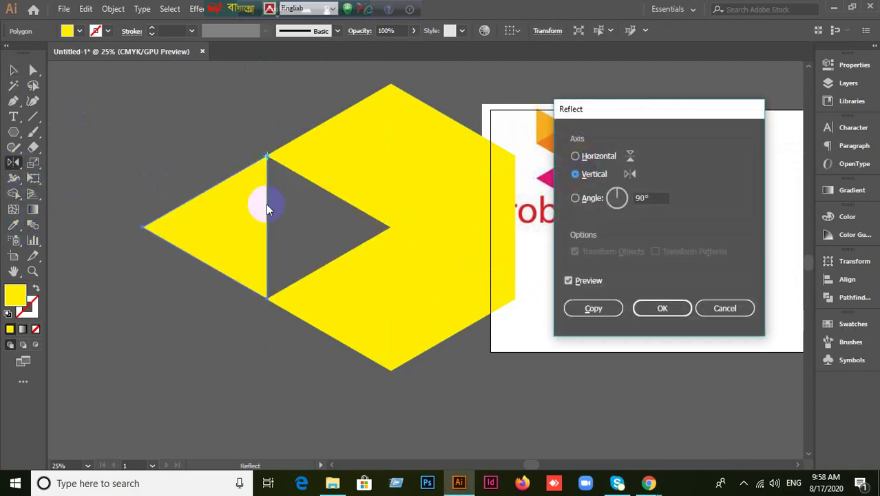
pyautogui.click(581, 163)
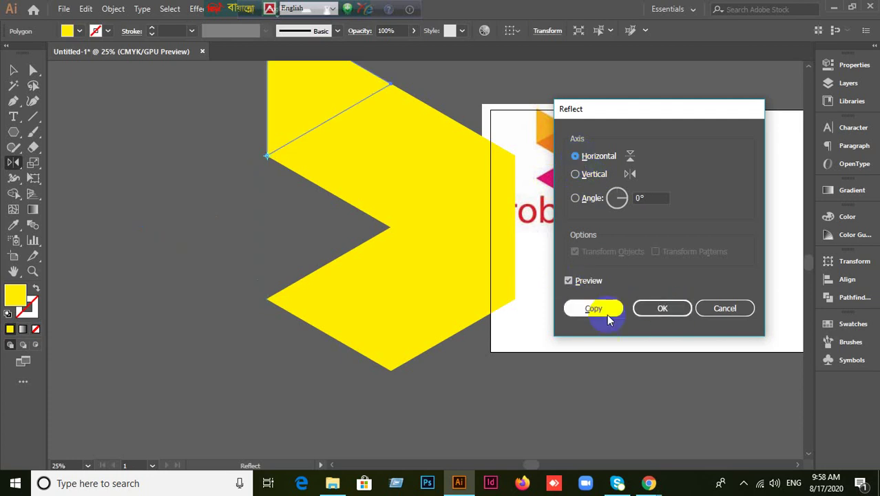
pyautogui.click(661, 310)
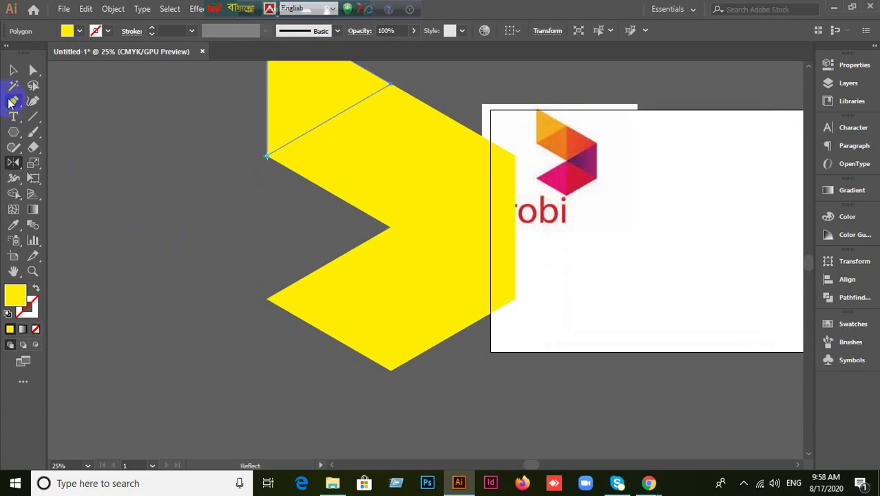
pyautogui.click(14, 70)
pyautogui.click(171, 208)
# Fill the topmost triangle with light blue and the adjoining triangle below it with red from the swatches.
pyautogui.moveTo(172, 208); pyautogui.dragTo(151, 240)
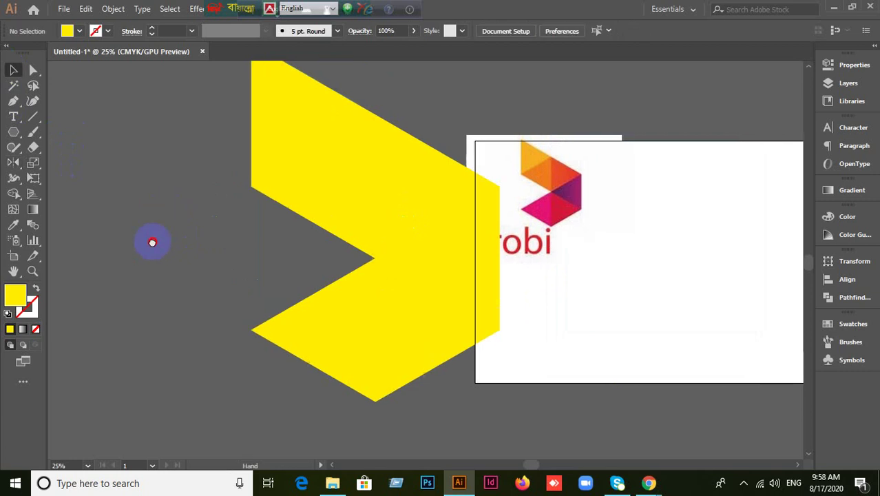
pyautogui.click(281, 134)
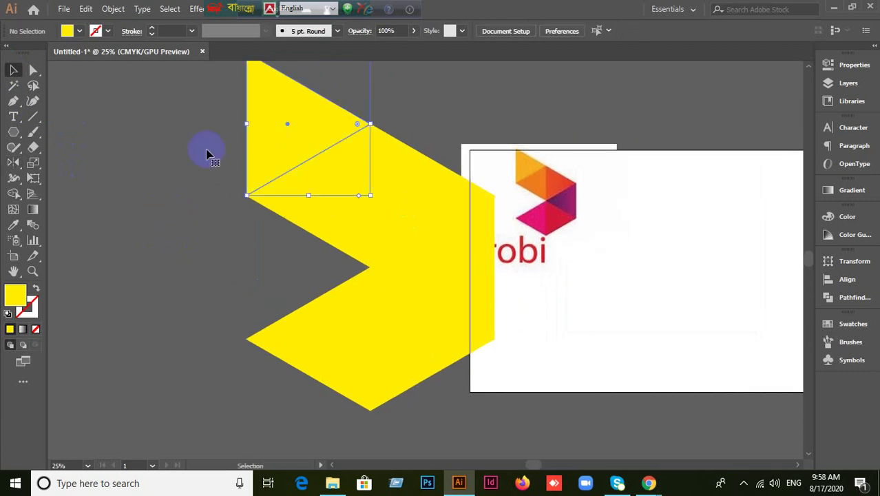
pyautogui.click(851, 324)
pyautogui.click(729, 319)
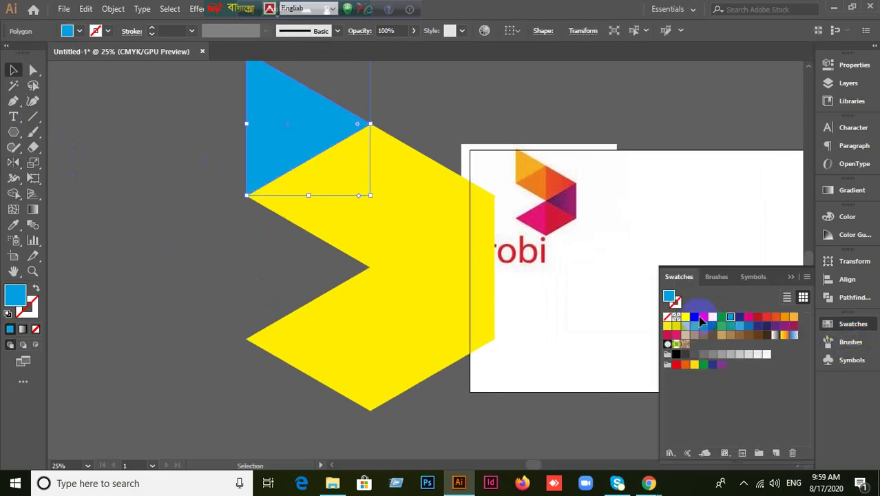
pyautogui.click(344, 231)
pyautogui.click(765, 316)
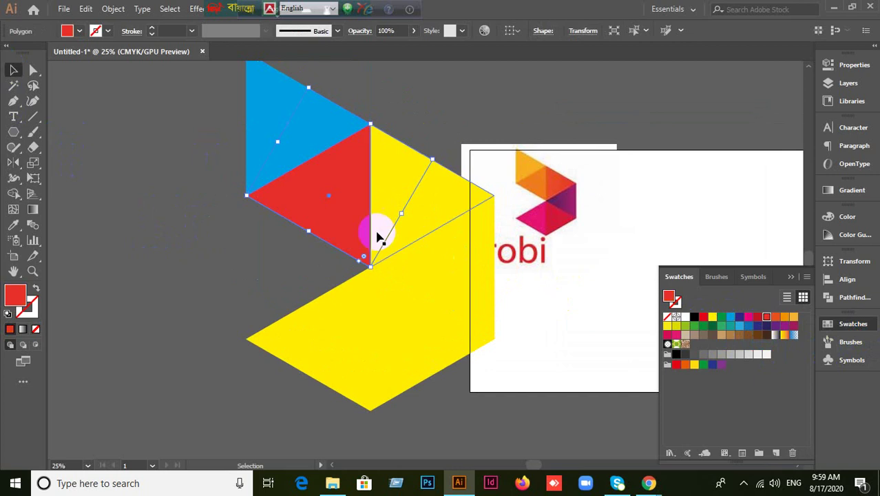
# Fill the upper-right triangle with orange and the triangle below it with light orange.
pyautogui.click(416, 217)
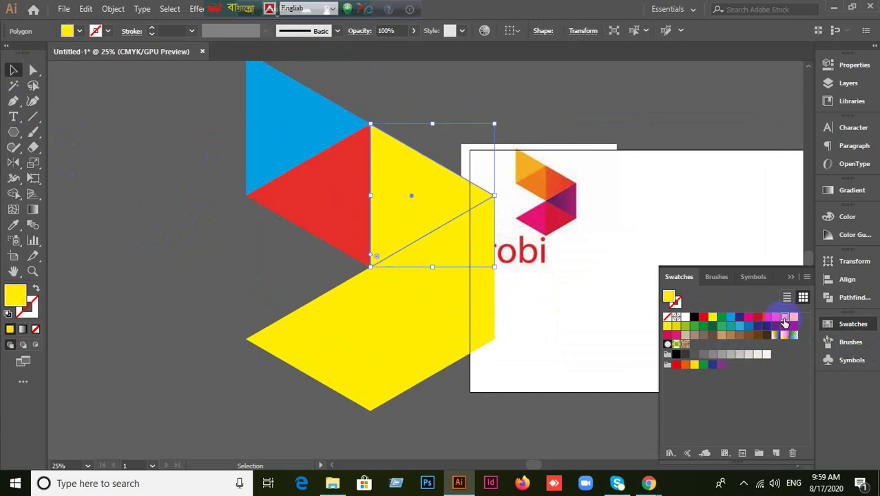
pyautogui.click(784, 317)
pyautogui.click(441, 294)
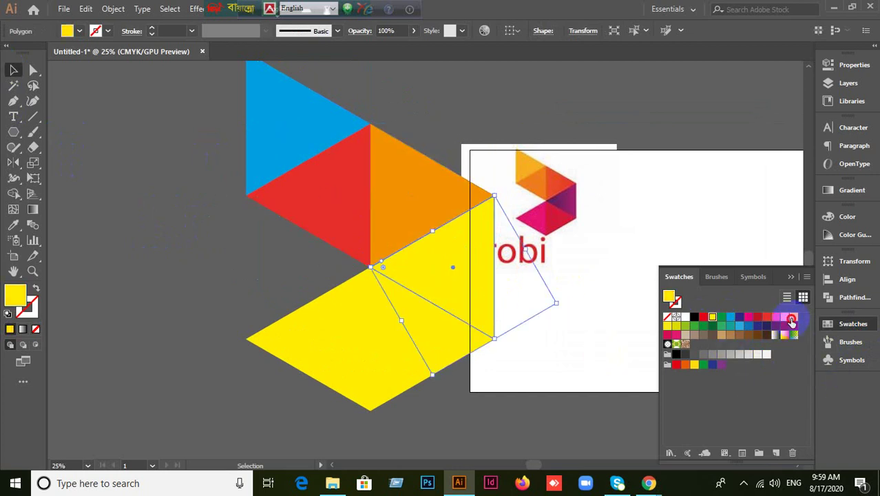
pyautogui.click(793, 317)
# Fill the lower-right triangle with medium green and the lower-left one with dark green, then deselect and collapse the swatches.
pyautogui.click(420, 368)
pyautogui.click(434, 348)
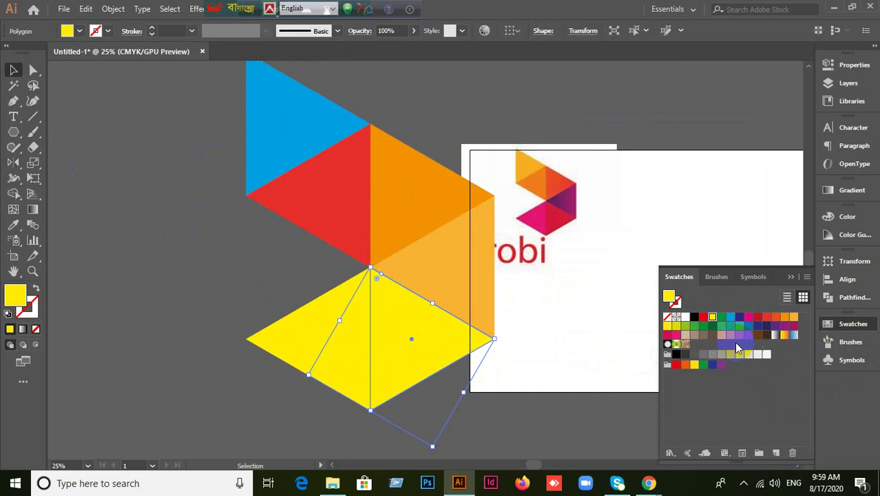
pyautogui.click(720, 334)
pyautogui.click(277, 345)
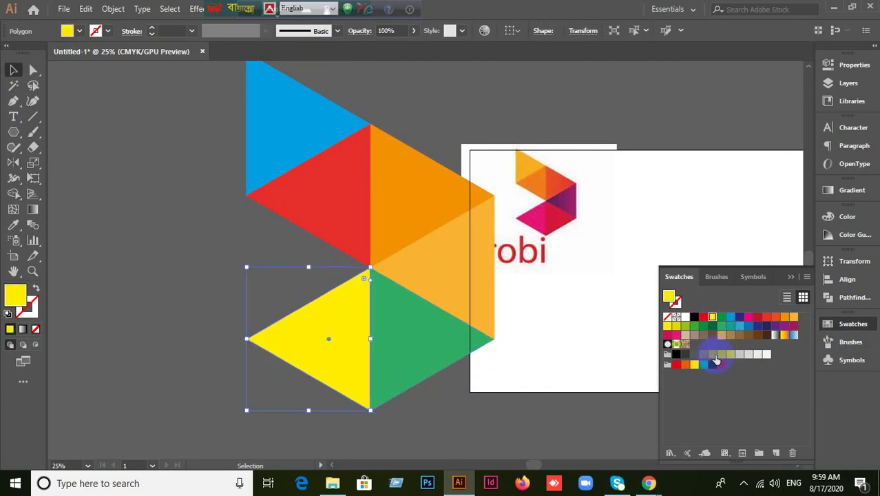
pyautogui.click(675, 325)
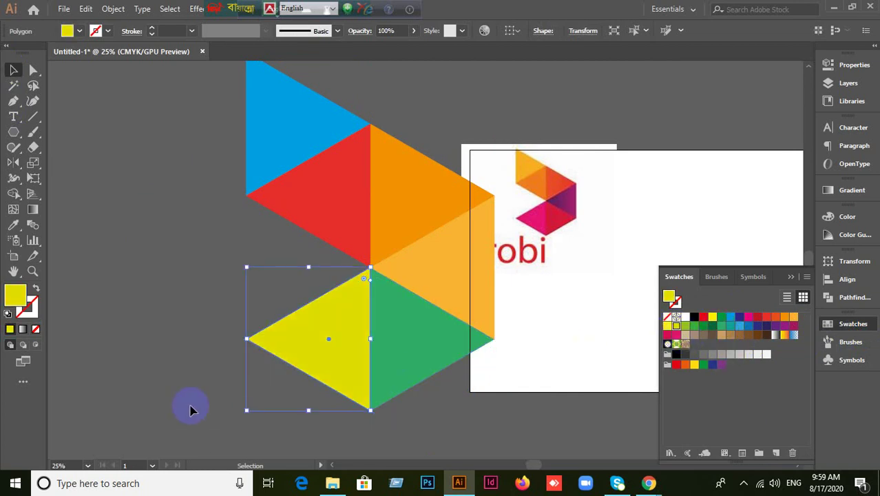
pyautogui.click(712, 325)
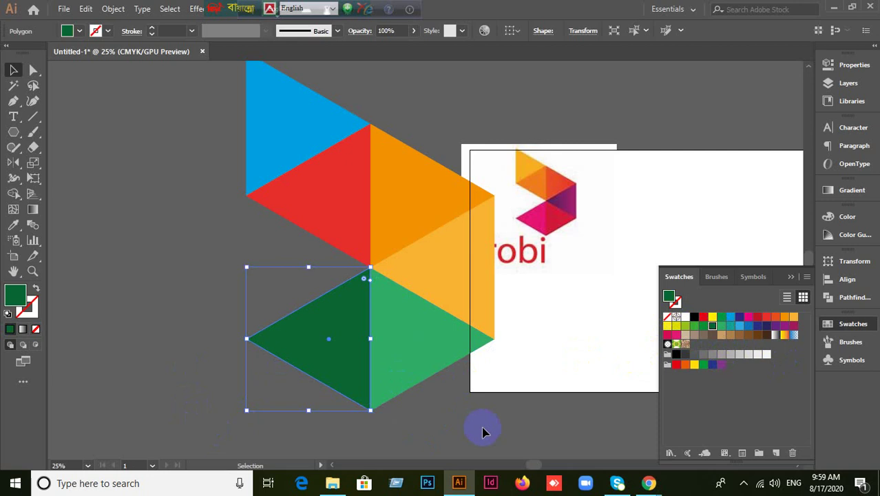
pyautogui.click(67, 264)
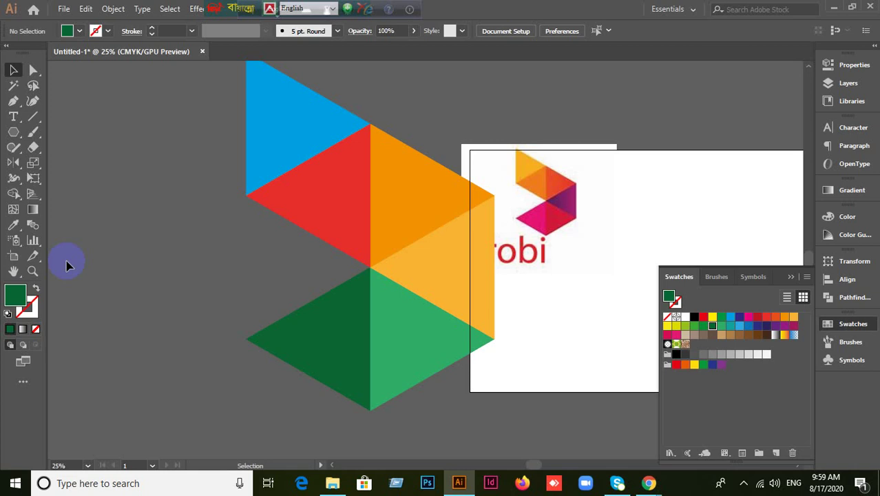
pyautogui.click(792, 277)
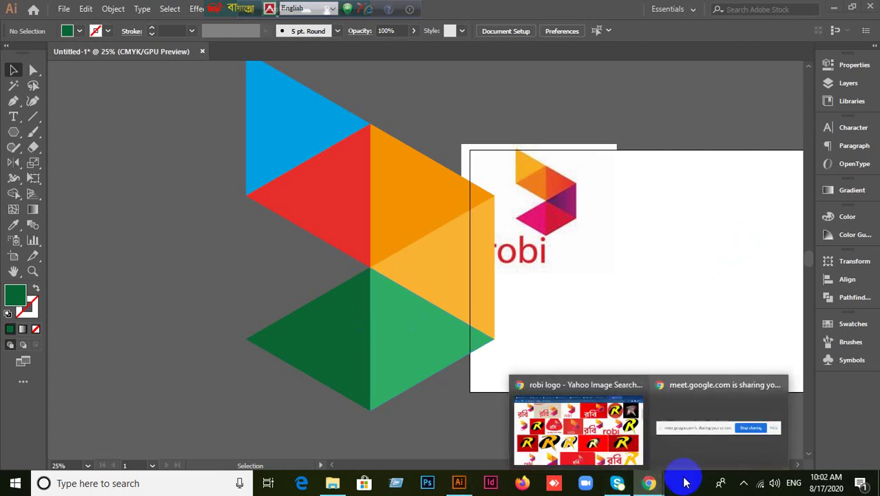
# Switch to the Google Meet tab in Chrome and admit the participant waiting to join.
pyautogui.click(691, 444)
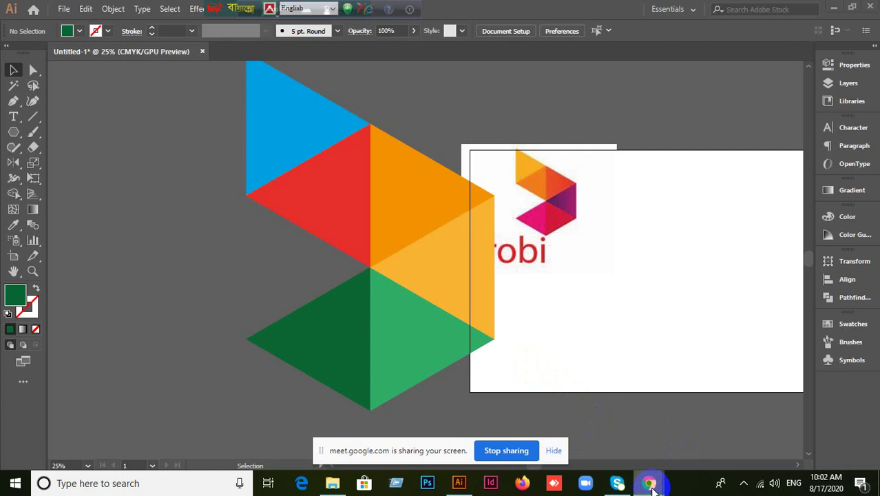
pyautogui.moveTo(648, 483)
pyautogui.click(593, 441)
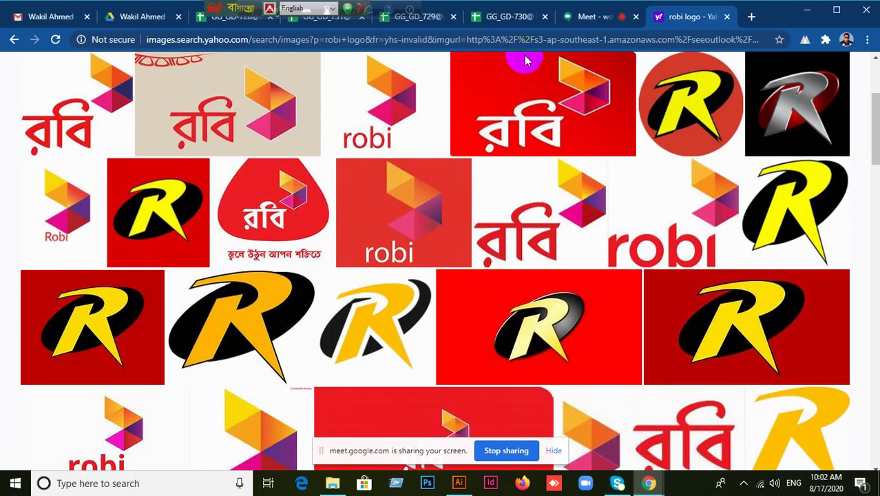
pyautogui.click(589, 20)
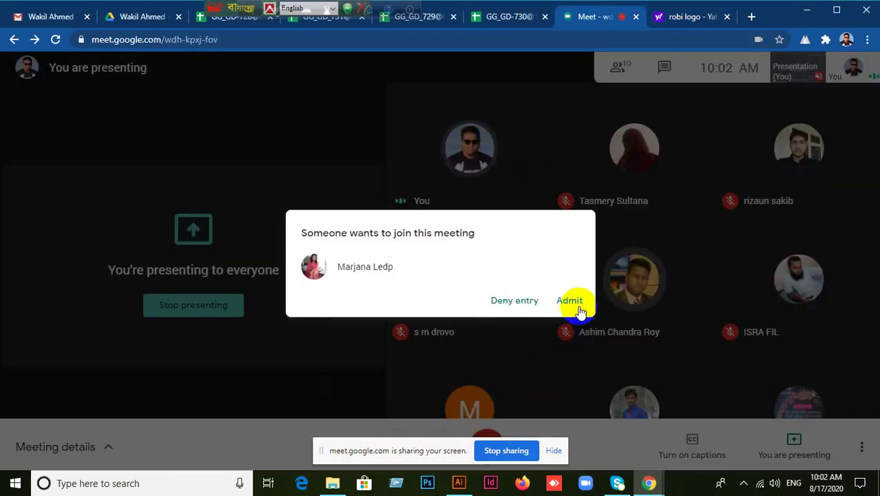
pyautogui.click(570, 301)
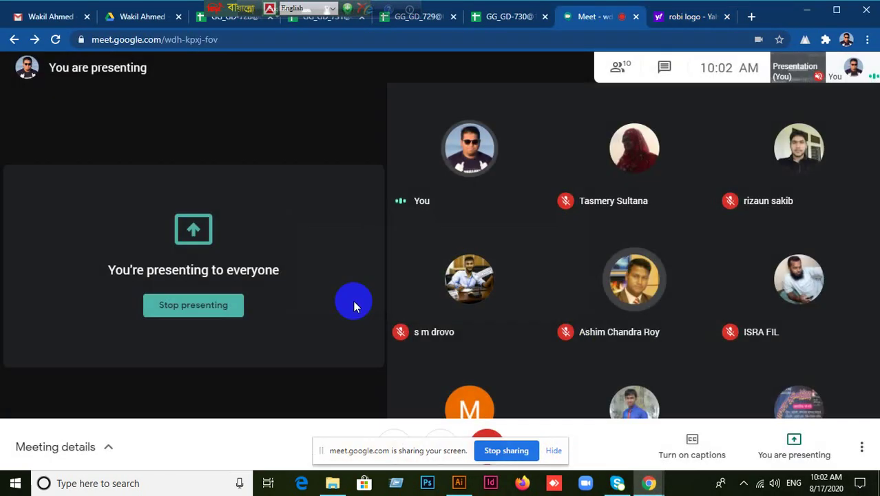
pyautogui.click(459, 483)
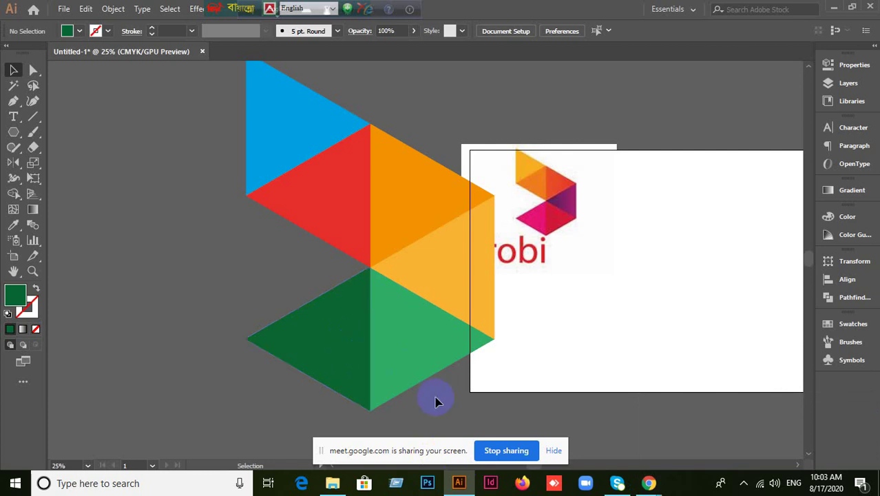
pyautogui.moveTo(646, 485)
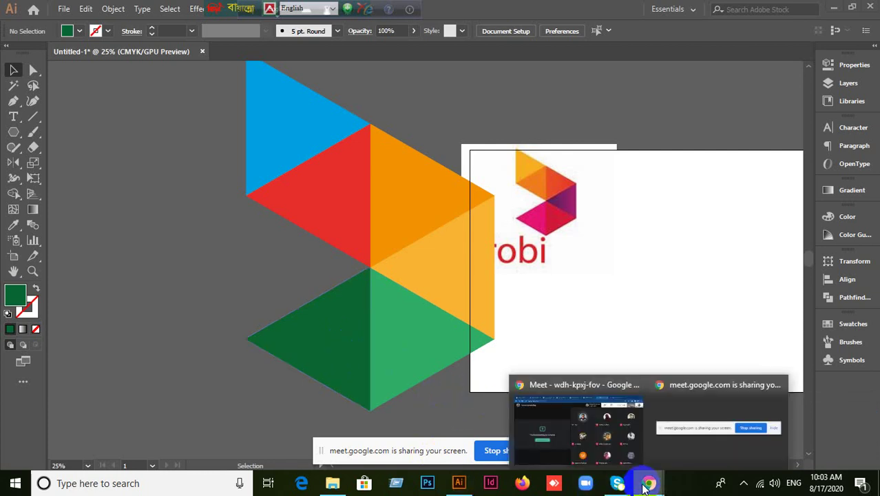
pyautogui.click(613, 456)
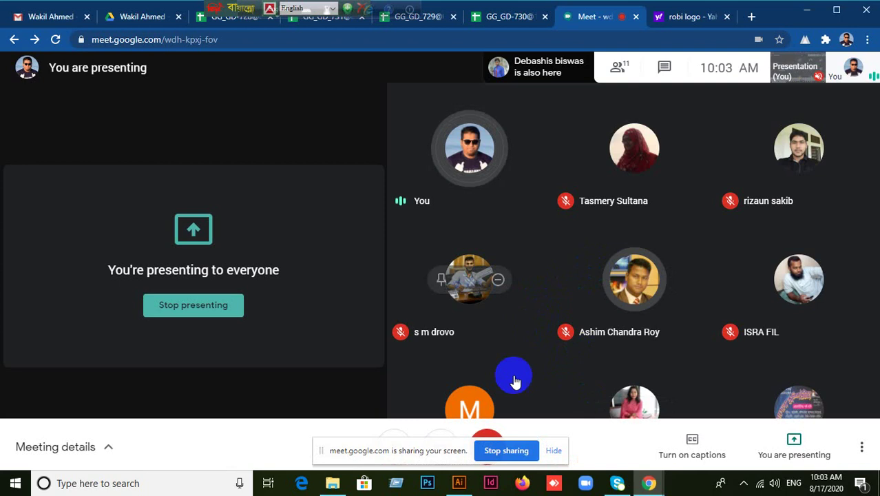
# Switch to Illustrator, try moving the light blue triangle away from the other triangles, and undo the move.
pyautogui.click(458, 484)
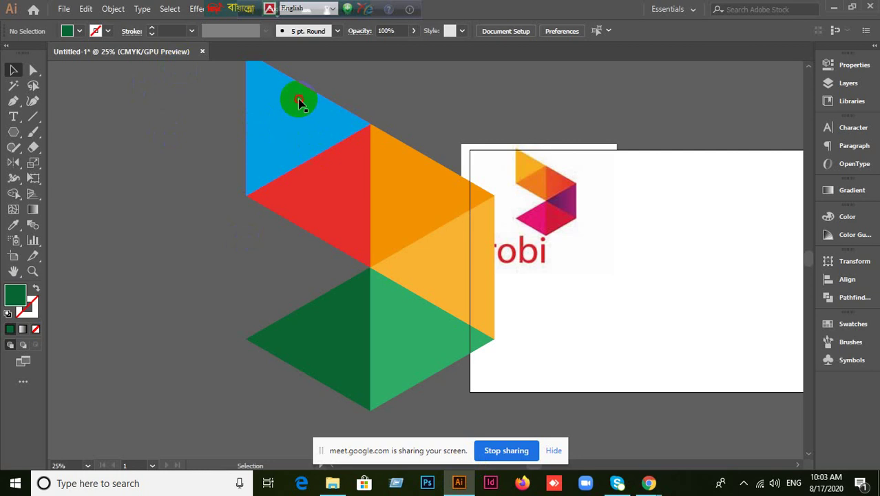
pyautogui.moveTo(299, 101); pyautogui.dragTo(137, 120)
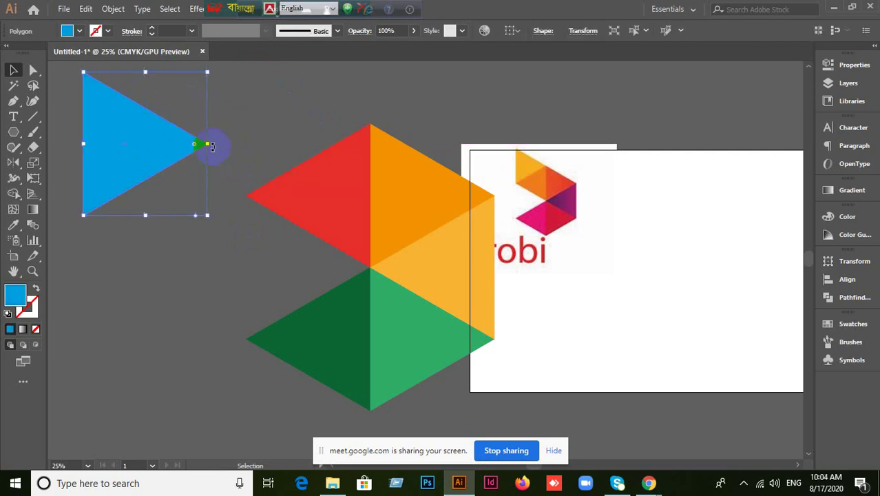
pyautogui.moveTo(211, 146); pyautogui.dragTo(207, 144)
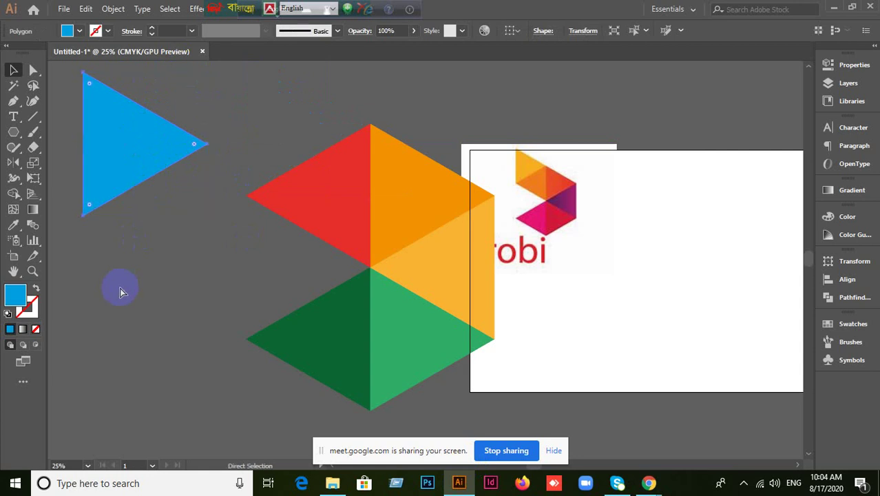
pyautogui.hotkey('ctrl', 'z')
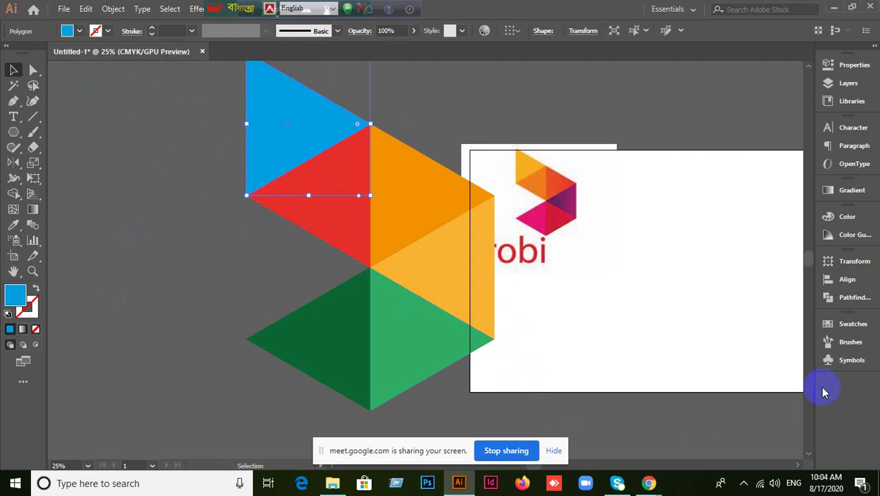
pyautogui.moveTo(648, 481)
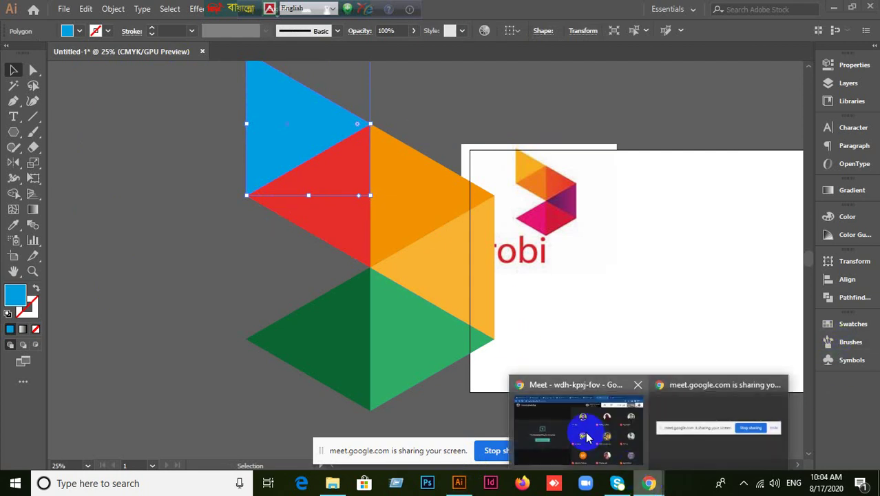
pyautogui.click(587, 438)
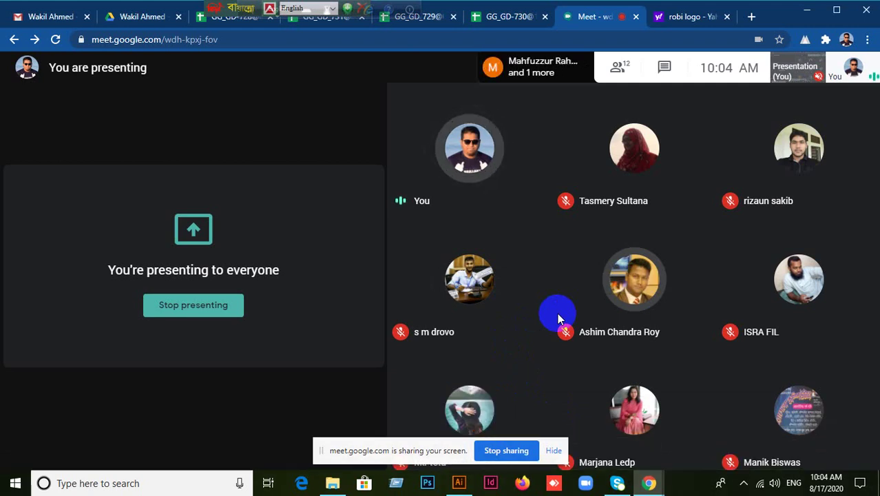
pyautogui.click(454, 484)
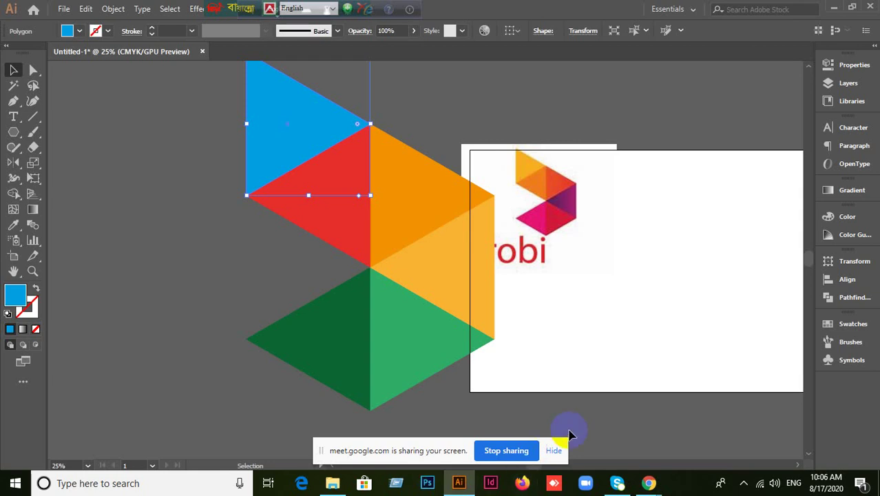
# Switch to the Google Meet window in Chrome, hide the screen-sharing notice and mute the microphone.
pyautogui.moveTo(649, 483)
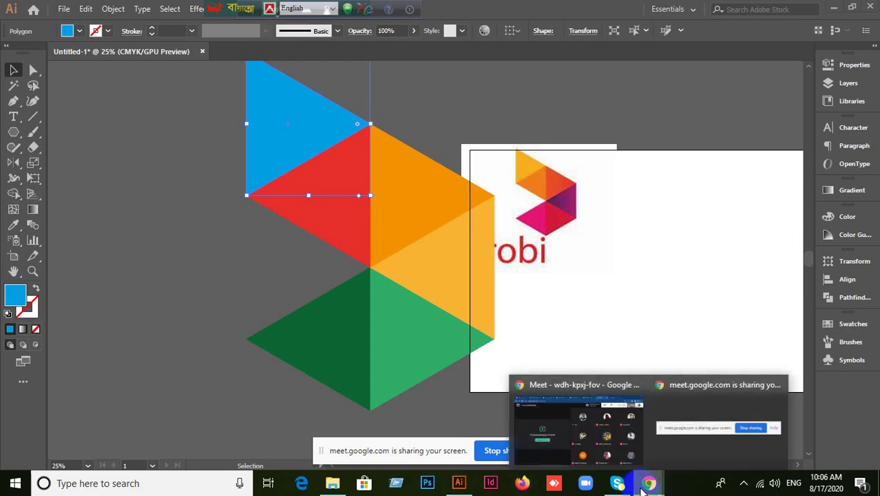
pyautogui.click(560, 420)
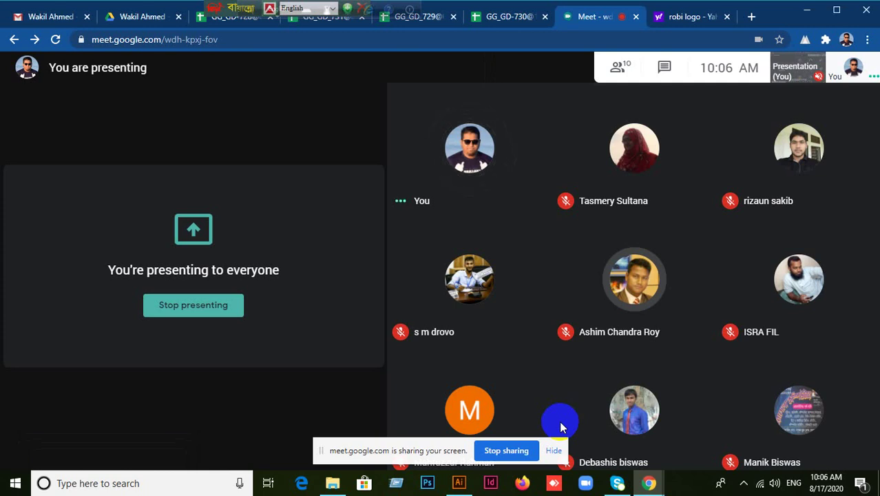
pyautogui.click(554, 450)
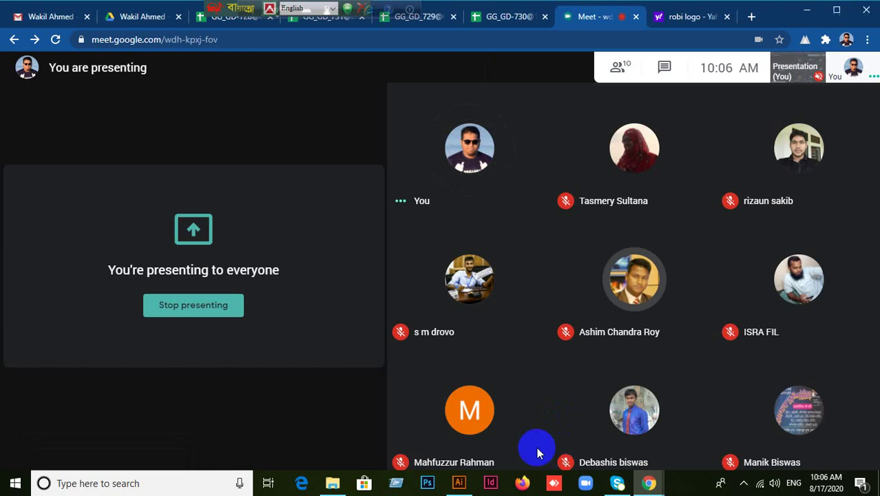
pyautogui.click(394, 446)
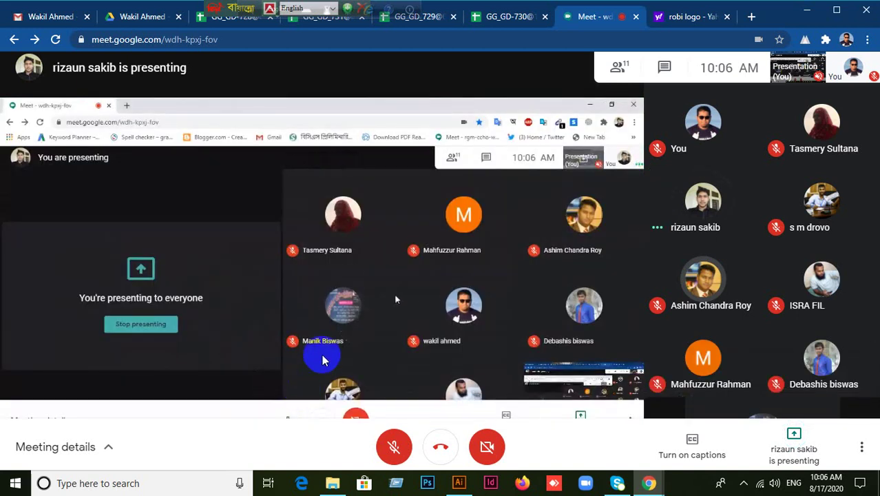
# Unmute the meeting microphone, mute it while listening, and turn it on again to speak.
pyautogui.click(383, 448)
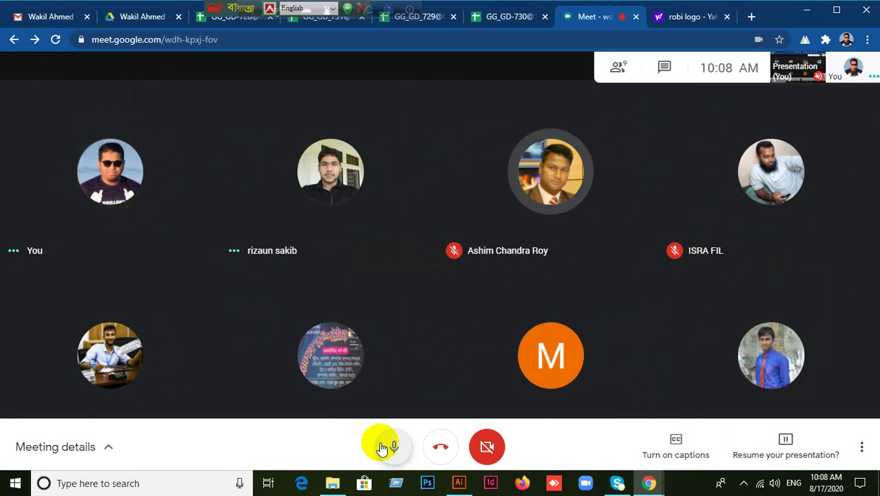
pyautogui.click(382, 448)
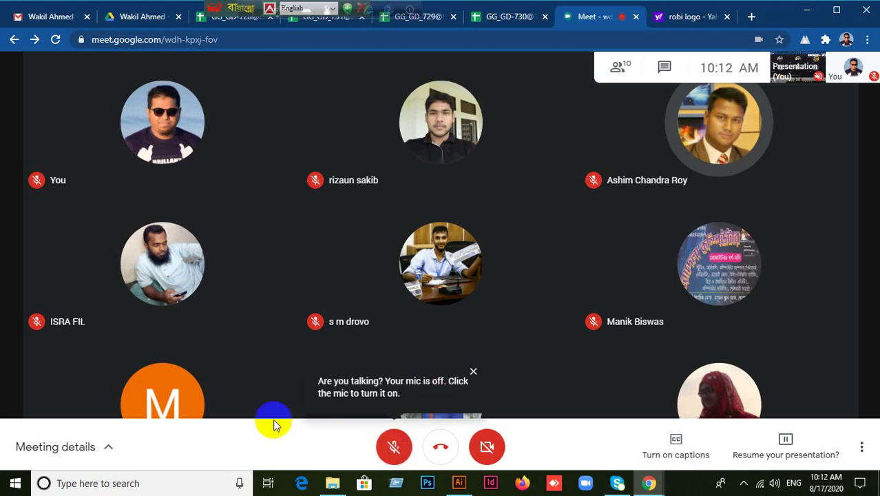
pyautogui.click(391, 446)
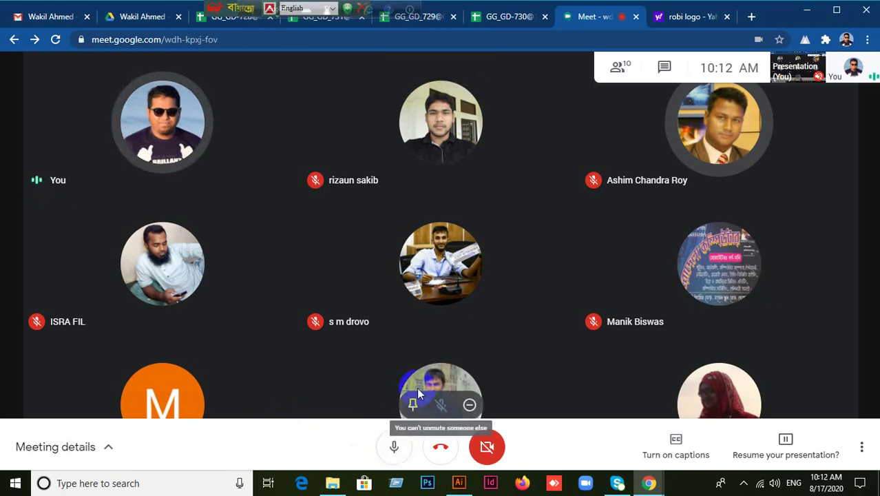
# Switch to Illustrator and delete the red, orange, light orange and two green triangles, keeping only the light blue one.
pyautogui.click(459, 483)
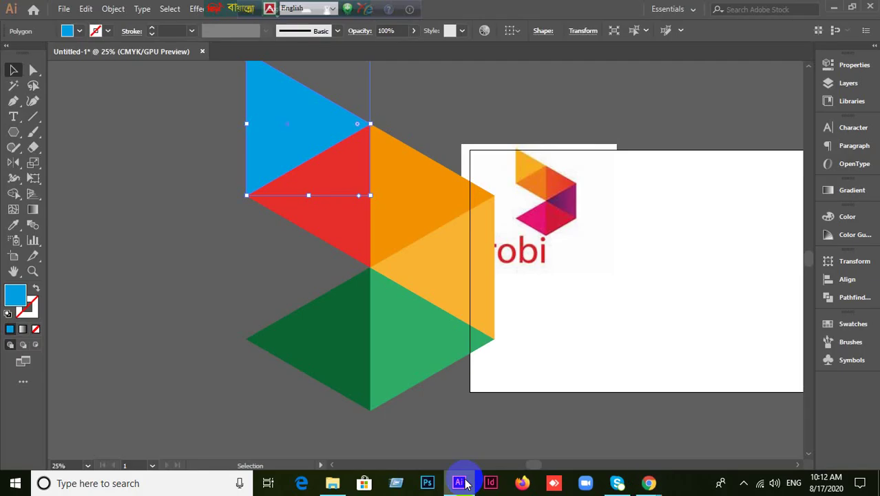
pyautogui.click(648, 388)
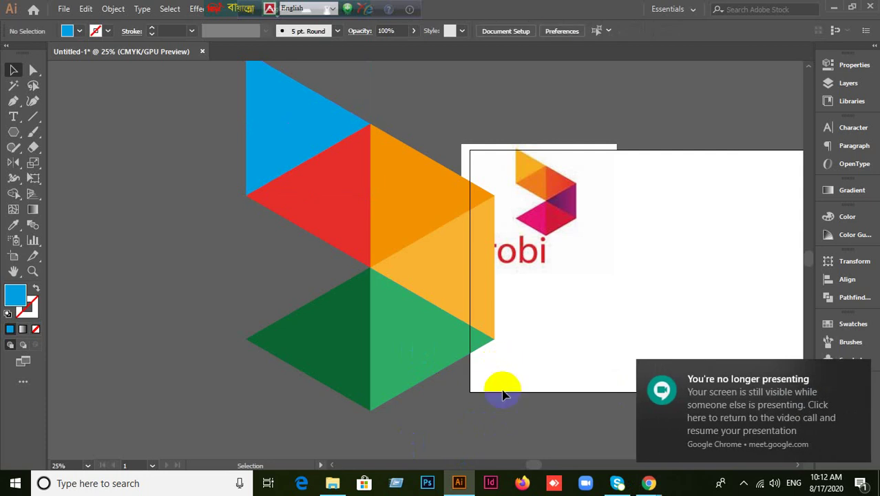
pyautogui.hotkey('ctrl', '-')
pyautogui.scroll(-1, 523, 378)
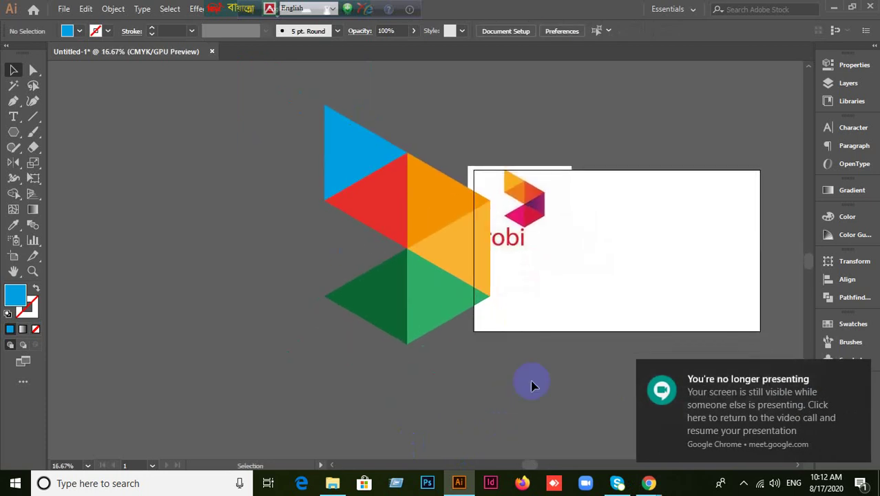
pyautogui.moveTo(340, 213); pyautogui.dragTo(461, 353)
pyautogui.press('Delete')
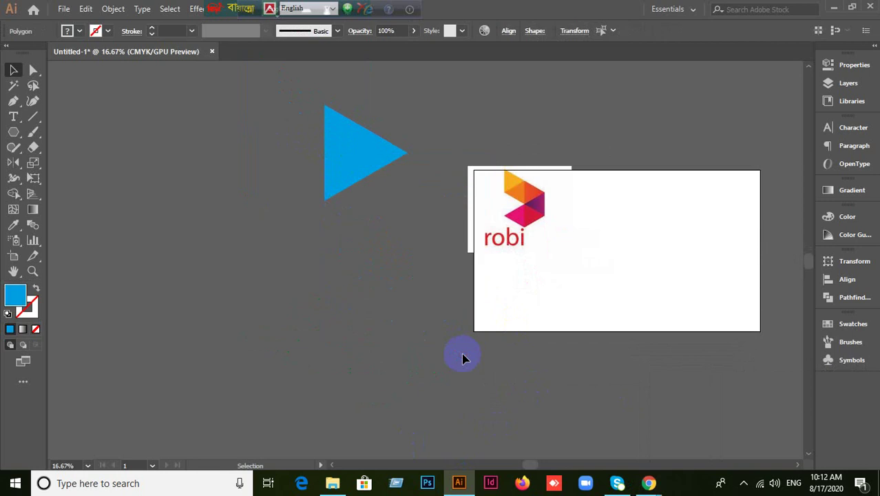
pyautogui.scroll(1, 373, 236)
# Switch to the Google Meet window in Chrome and resume presenting the screen.
pyautogui.moveTo(648, 482)
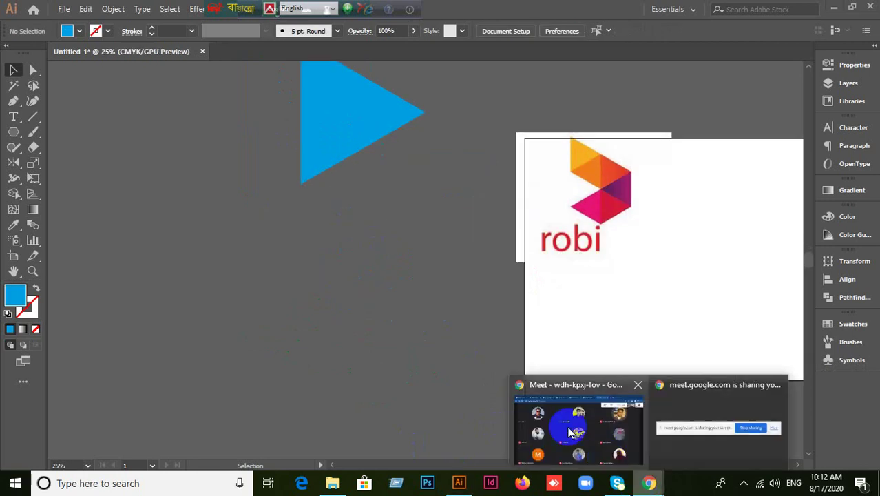
pyautogui.click(570, 432)
pyautogui.click(771, 441)
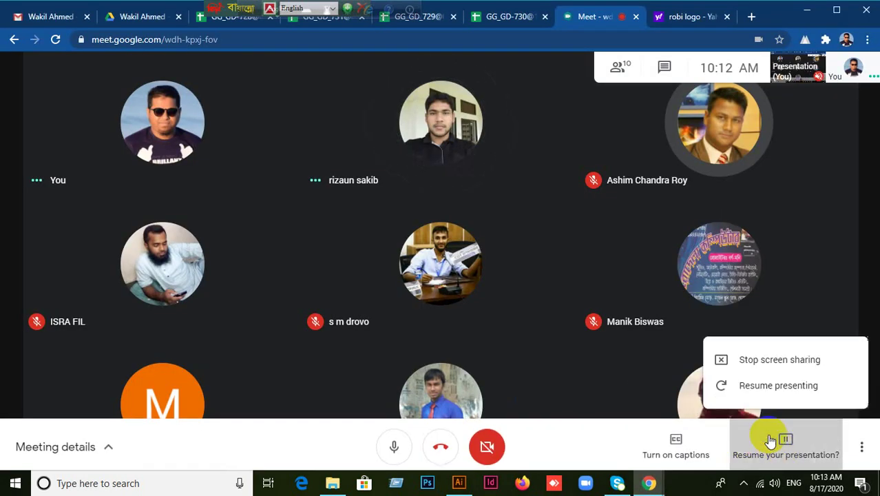
pyautogui.click(522, 334)
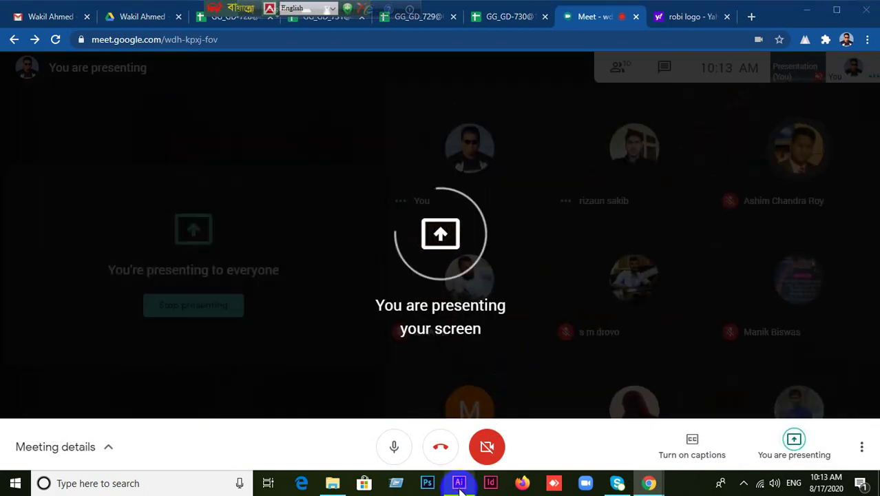
# Switch to Illustrator, move the blue triangle lower on the canvas, and make a copy rotated 60° about its right-pointing tip.
pyautogui.click(459, 484)
pyautogui.moveTo(355, 129); pyautogui.dragTo(366, 281)
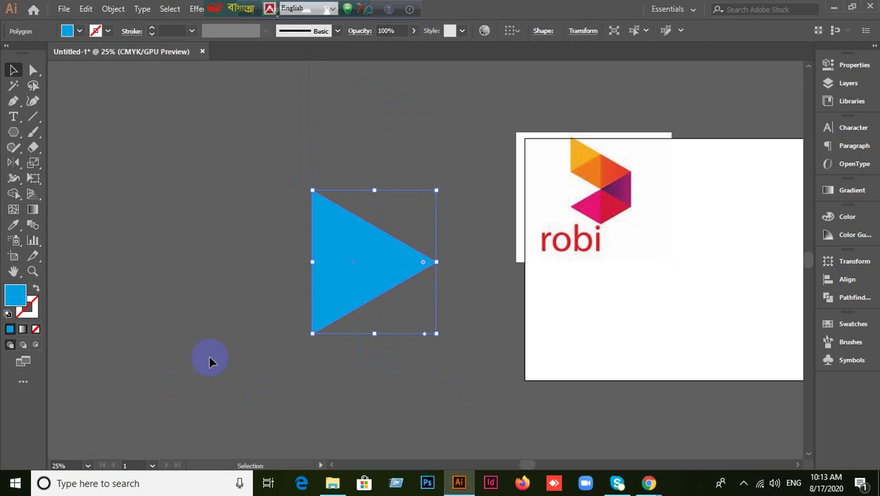
pyautogui.click(19, 165)
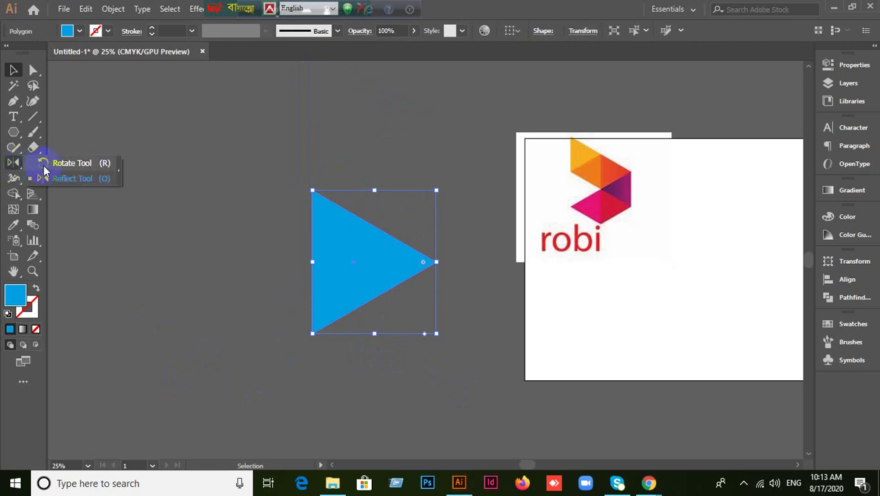
pyautogui.click(69, 163)
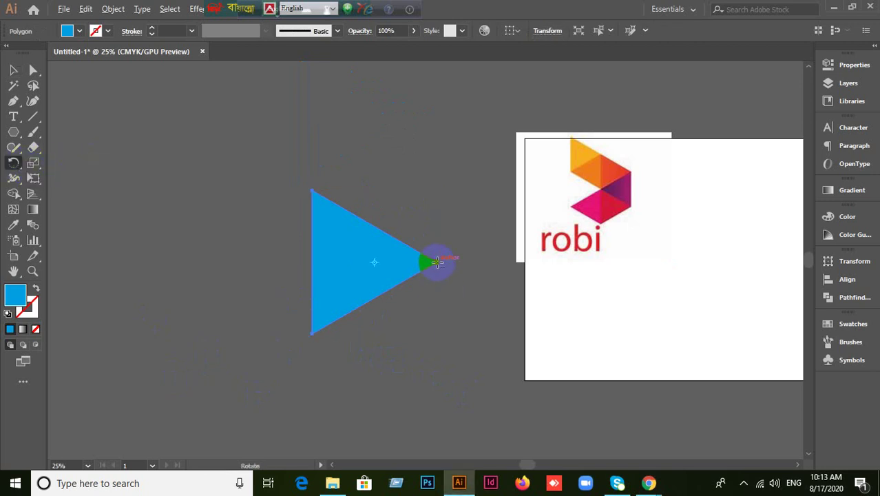
pyautogui.keyDown('alt'); pyautogui.click(437, 262); pyautogui.keyUp('alt')
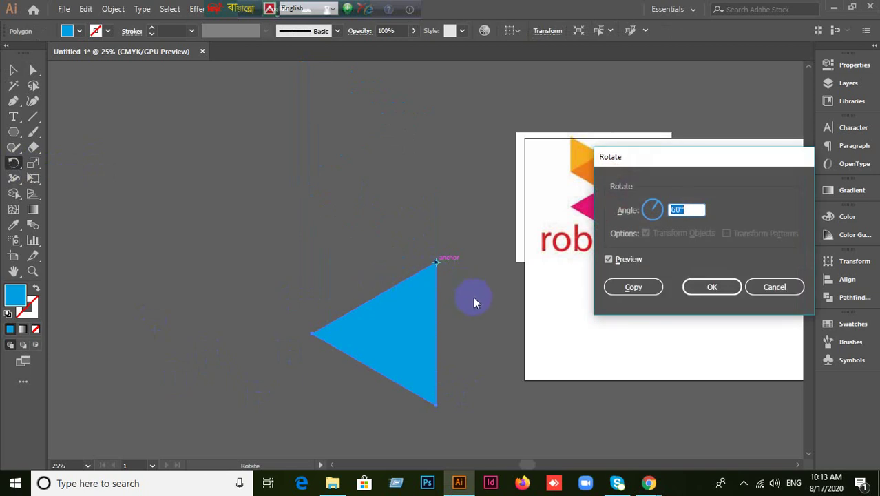
pyautogui.click(610, 289)
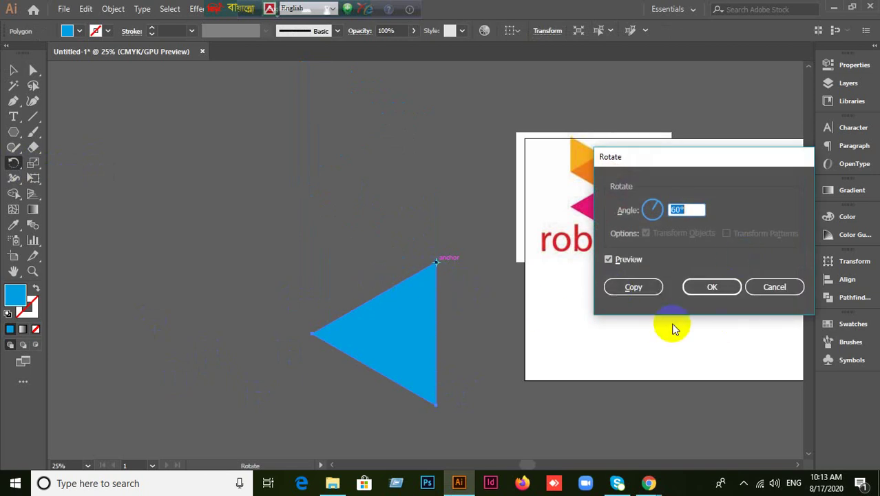
pyautogui.click(650, 291)
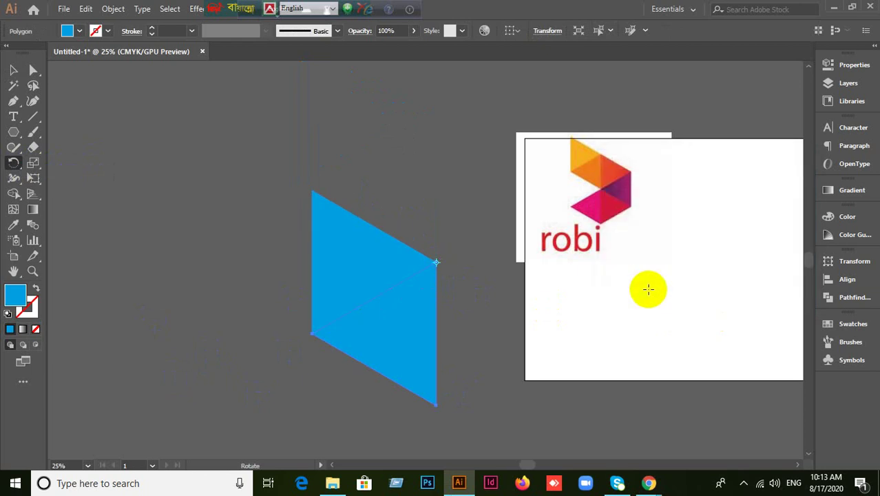
# Repeat the rotated copy four times to complete a hexagon of six blue triangles.
pyautogui.hotkey('ctrl', 'd')
pyautogui.hotkey('ctrl', 'd')
pyautogui.hotkey('ctrl', 'd')
pyautogui.hotkey('ctrl', 'd')
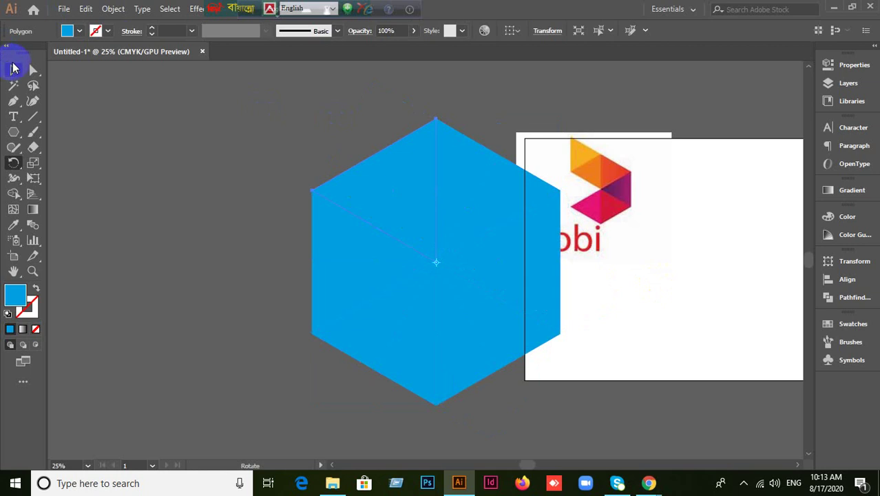
# Reflect the hexagon's left triangle across the horizontal axis about its upper-left corner, without making a copy.
pyautogui.click(13, 70)
pyautogui.click(328, 256)
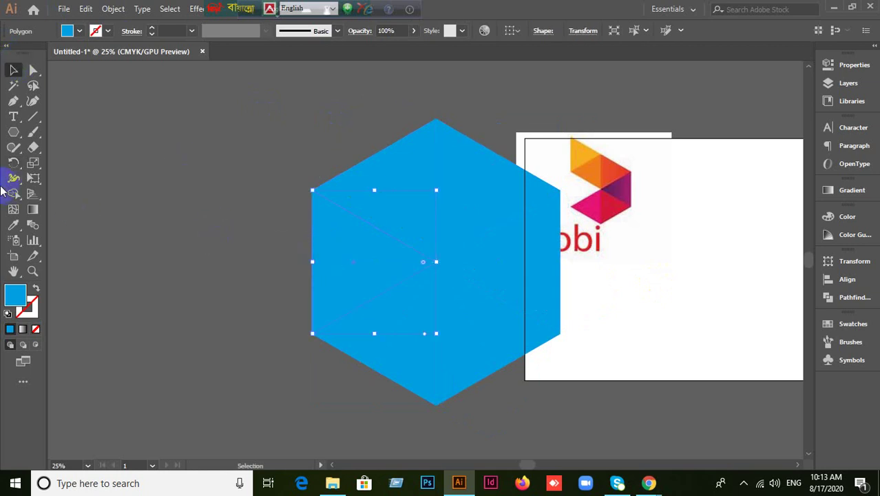
pyautogui.moveTo(13, 169); pyautogui.dragTo(55, 177)
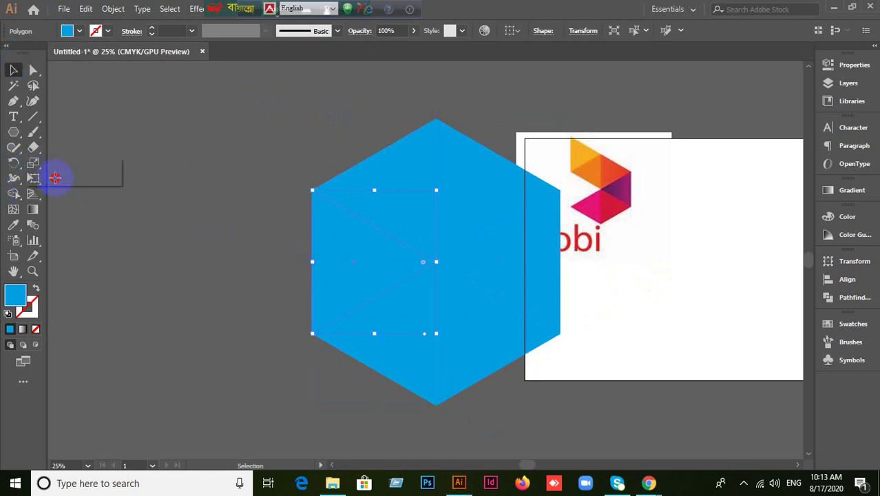
pyautogui.click(312, 190)
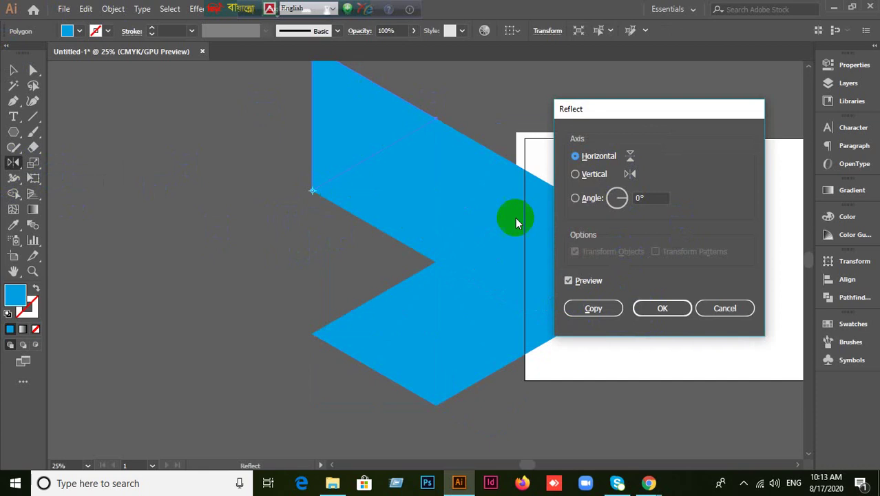
pyautogui.click(661, 309)
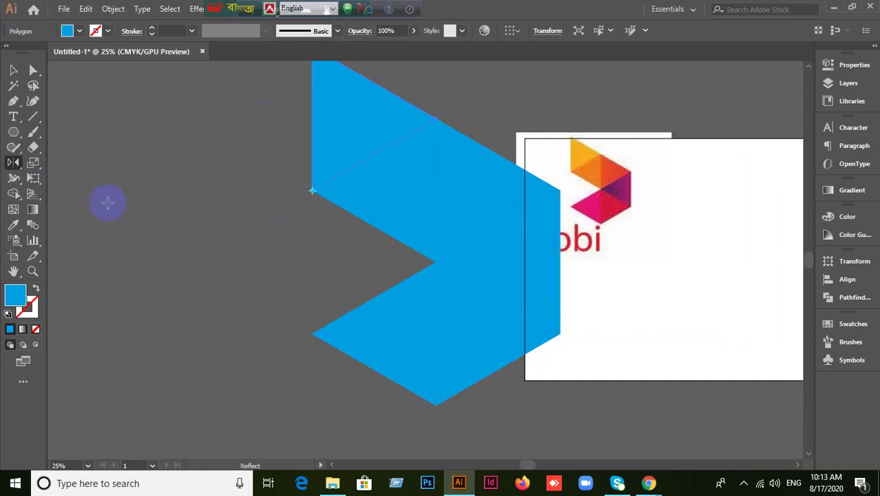
# Check the Google Meet window in Chrome and return to Illustrator.
pyautogui.click(13, 69)
pyautogui.click(208, 214)
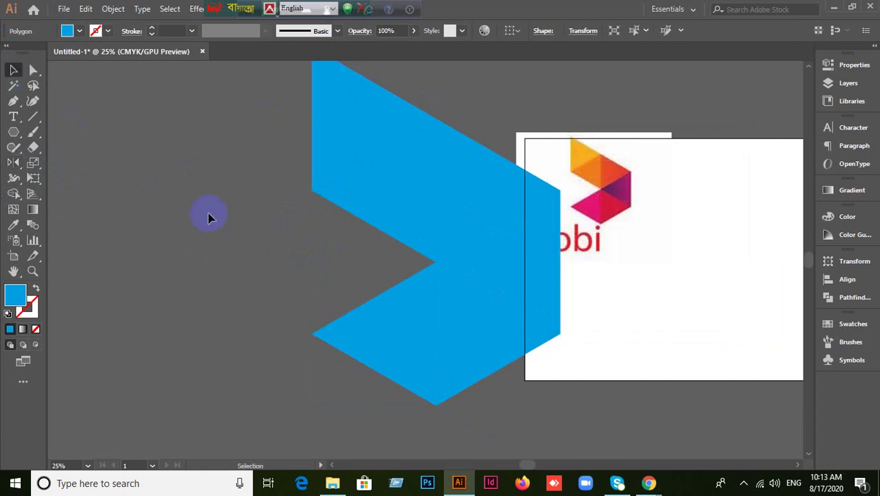
pyautogui.click(416, 203)
pyautogui.click(382, 227)
pyautogui.moveTo(648, 481)
pyautogui.click(581, 442)
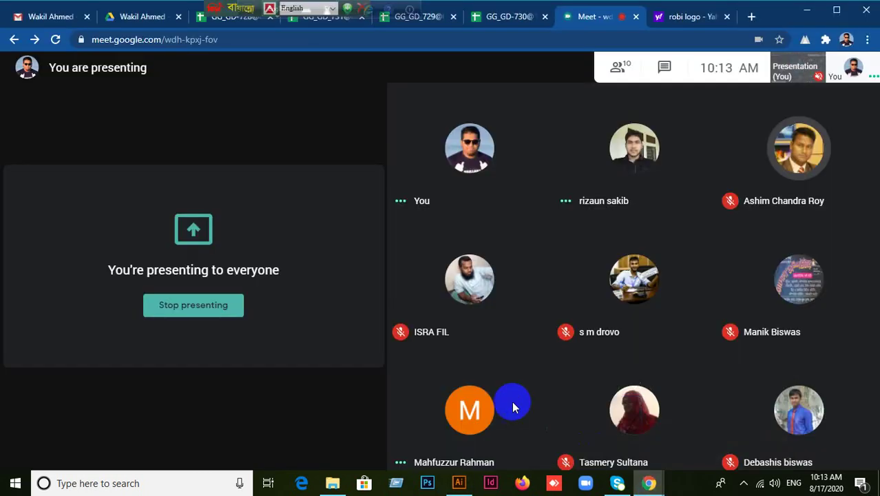
pyautogui.click(459, 483)
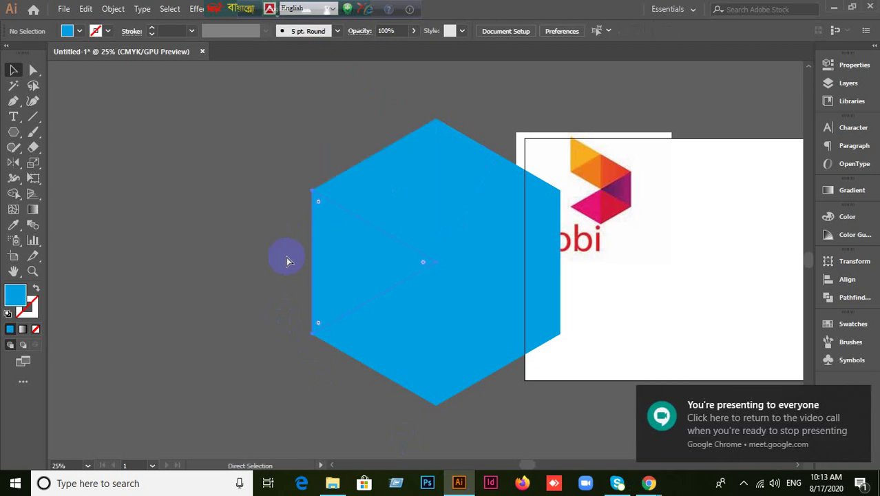
# Reflect the blue hexagon's left triangle across the horizontal axis about its upper-left corner, and deselect it.
pyautogui.moveTo(14, 162); pyautogui.dragTo(57, 179)
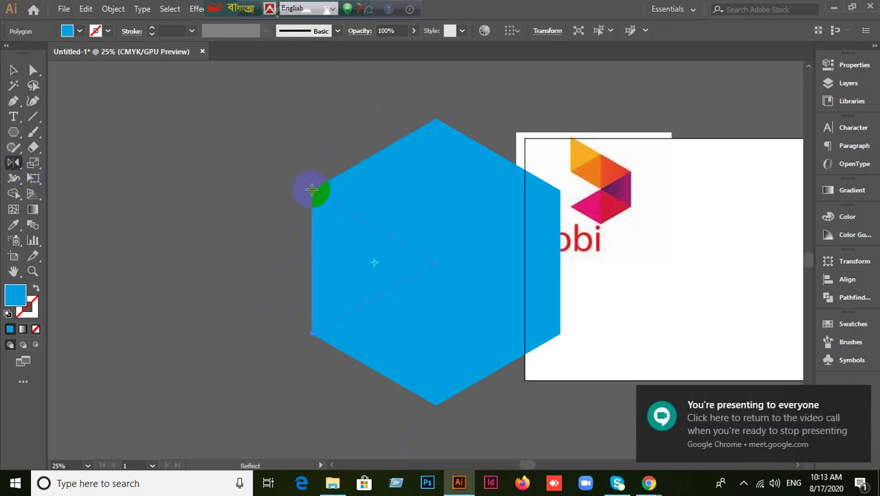
pyautogui.keyDown('alt'); pyautogui.click(312, 190); pyautogui.keyUp('alt')
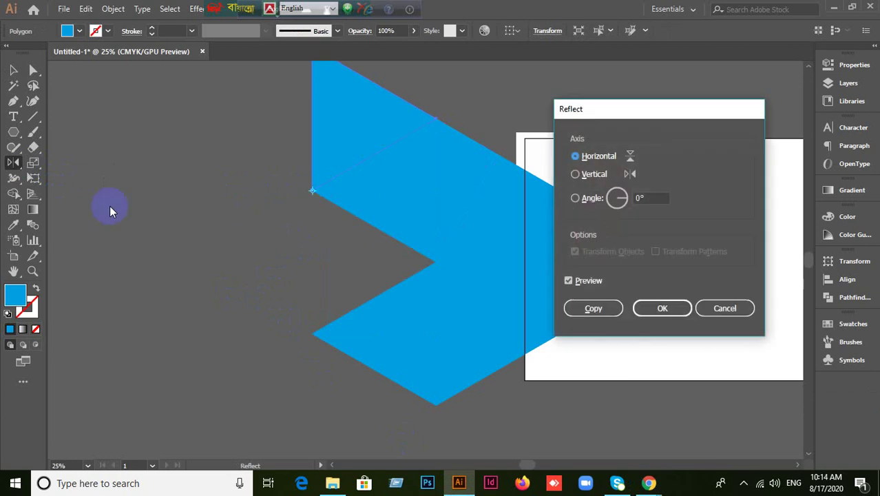
pyautogui.click(661, 307)
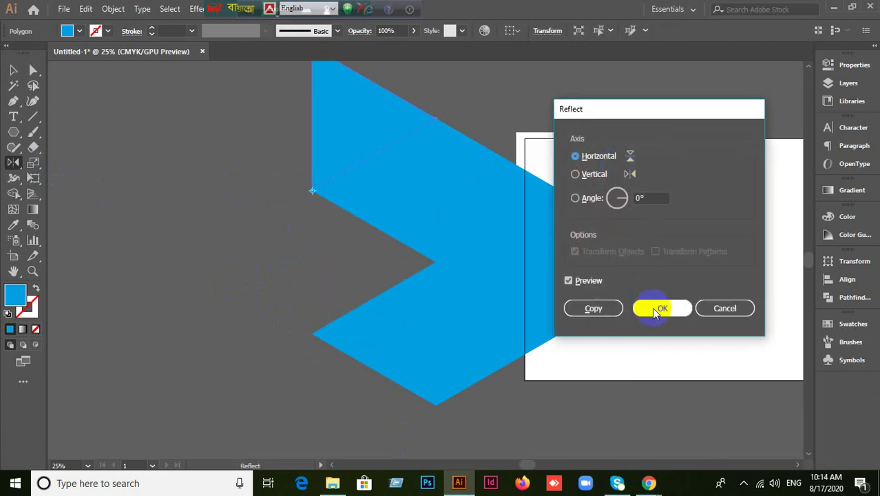
pyautogui.click(13, 70)
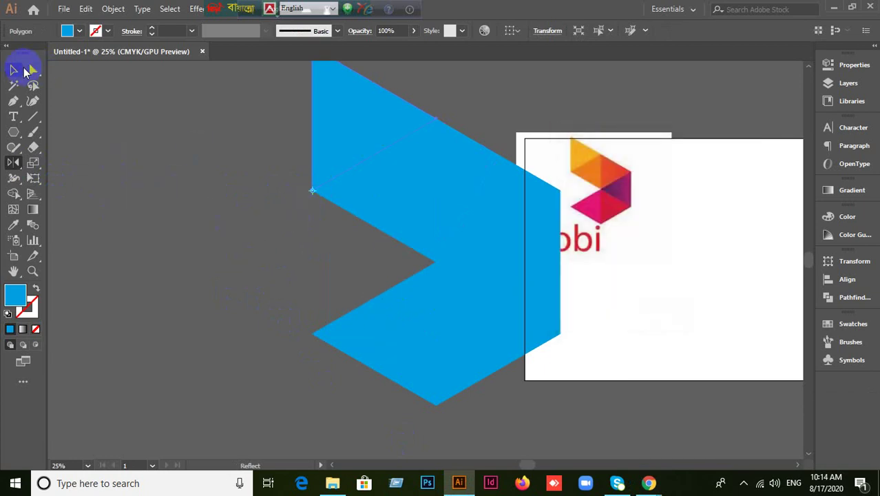
pyautogui.click(249, 278)
# Move the robi reference image away from the blue shape and fill the top triangle with the logo's golden yellow using the Eyedropper.
pyautogui.moveTo(272, 287); pyautogui.dragTo(212, 299)
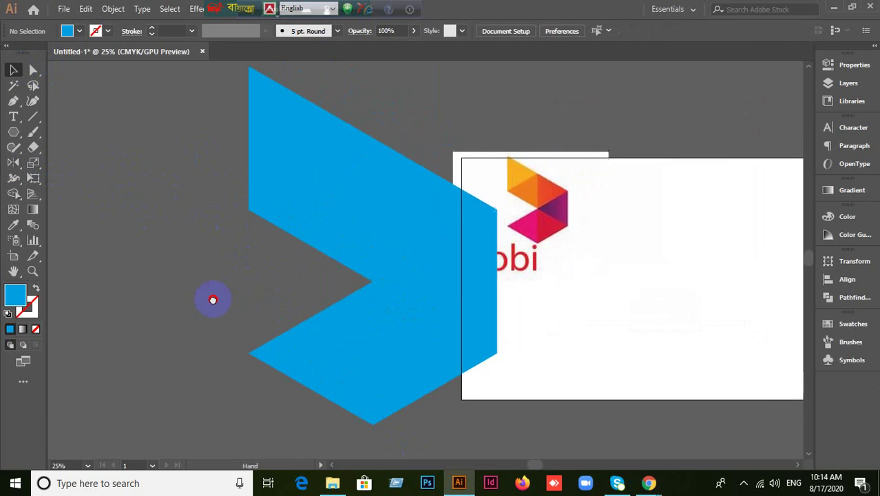
pyautogui.moveTo(539, 224); pyautogui.dragTo(743, 198)
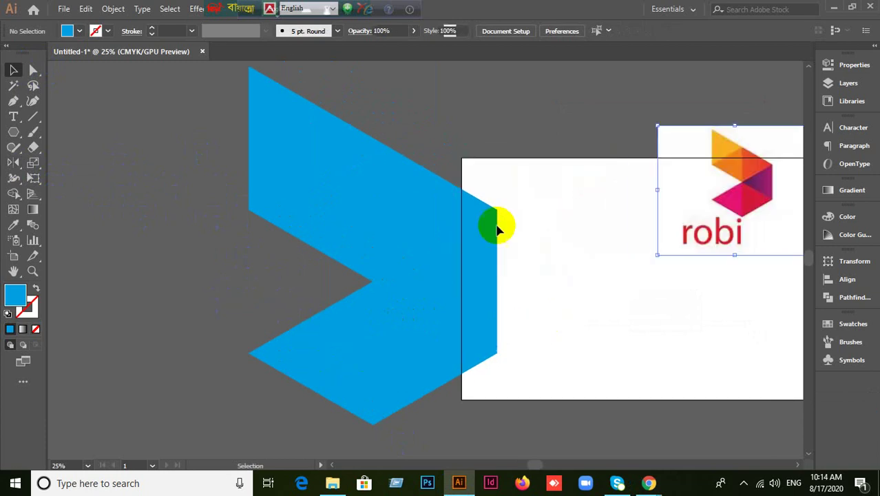
pyautogui.click(289, 121)
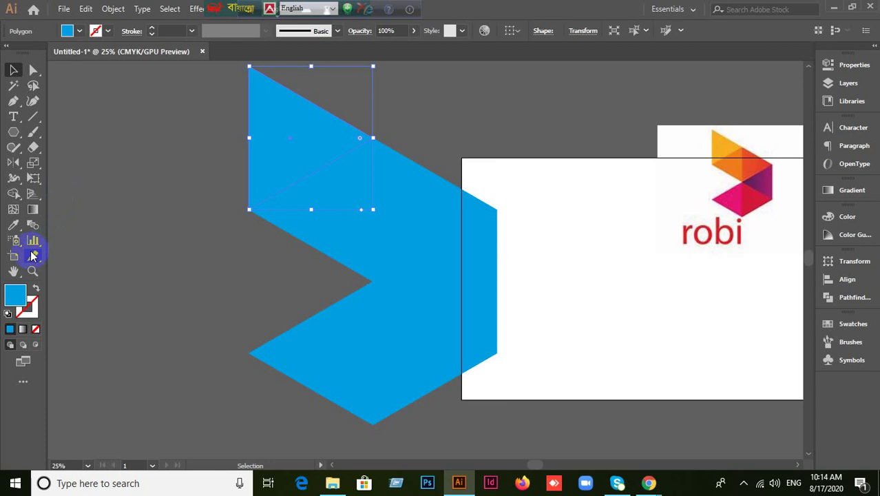
pyautogui.click(17, 230)
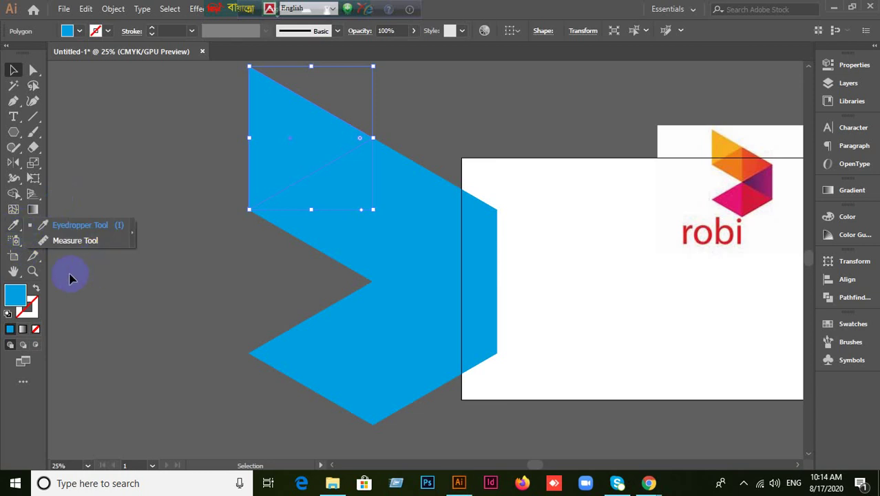
pyautogui.click(73, 226)
pyautogui.click(727, 146)
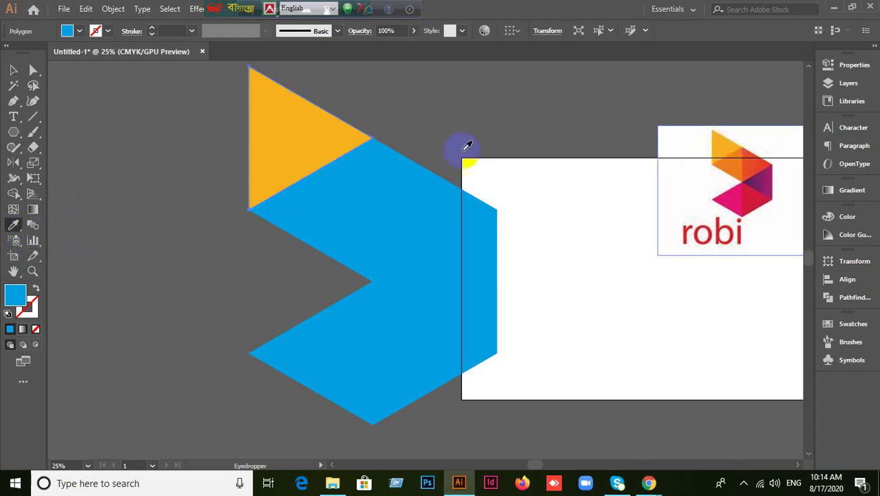
pyautogui.click(14, 71)
pyautogui.click(153, 152)
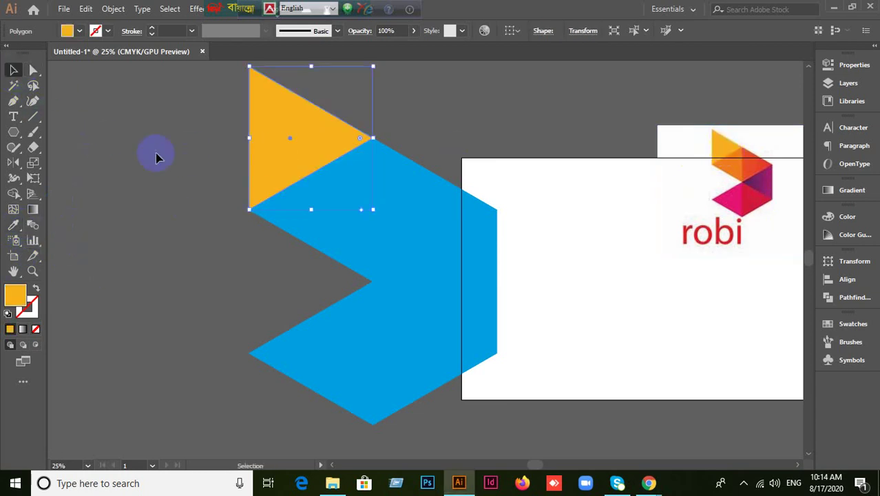
# Try to sample the logo's orange-red with the Eyedropper for the blue triangle below the yellow one.
pyautogui.click(363, 222)
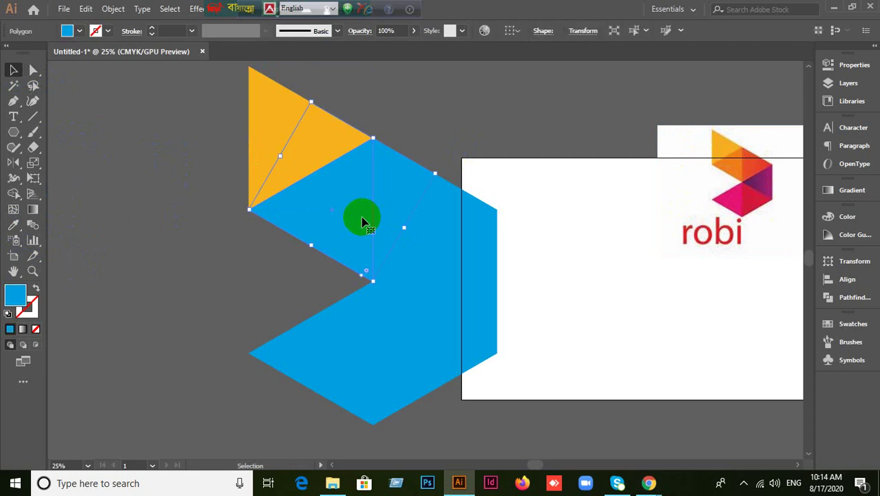
pyautogui.click(33, 256)
pyautogui.click(97, 321)
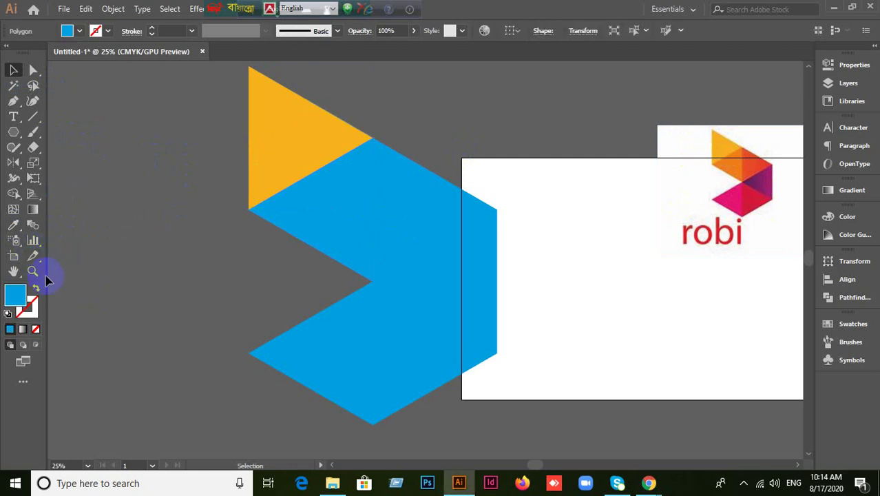
pyautogui.click(18, 231)
pyautogui.moveTo(18, 230); pyautogui.dragTo(101, 226)
pyautogui.click(769, 157)
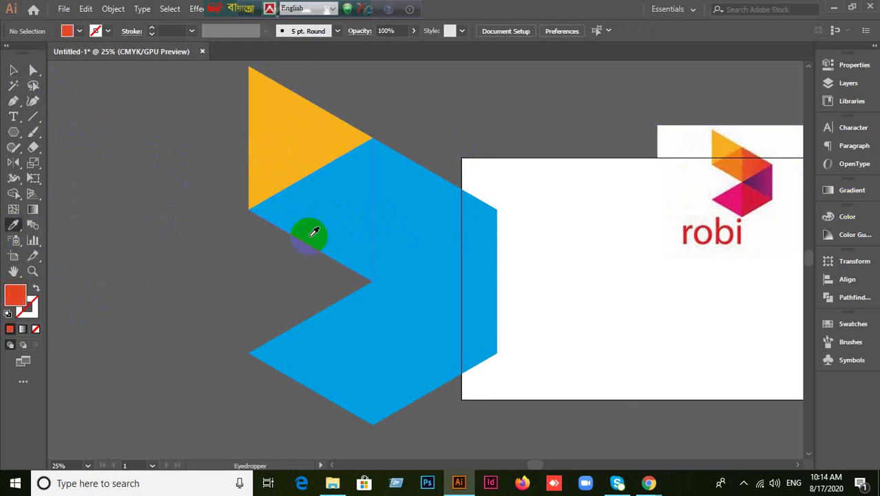
pyautogui.click(14, 69)
pyautogui.click(116, 170)
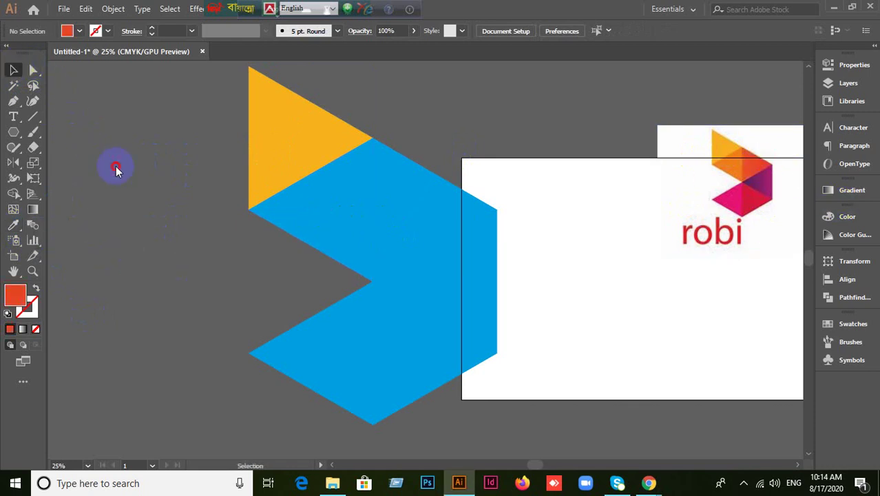
# Select the blue triangle below the yellow one, look in on the Google Meet call in Chrome, and return to Illustrator.
pyautogui.click(311, 226)
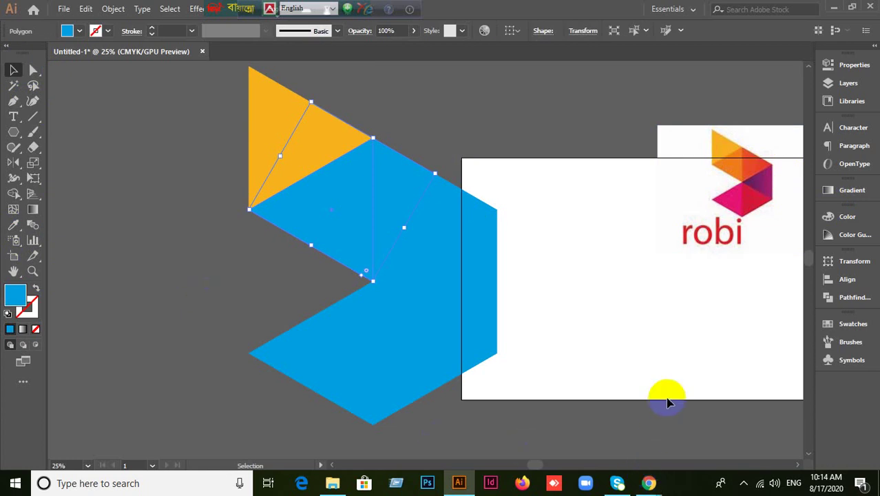
pyautogui.moveTo(649, 482)
pyautogui.click(557, 435)
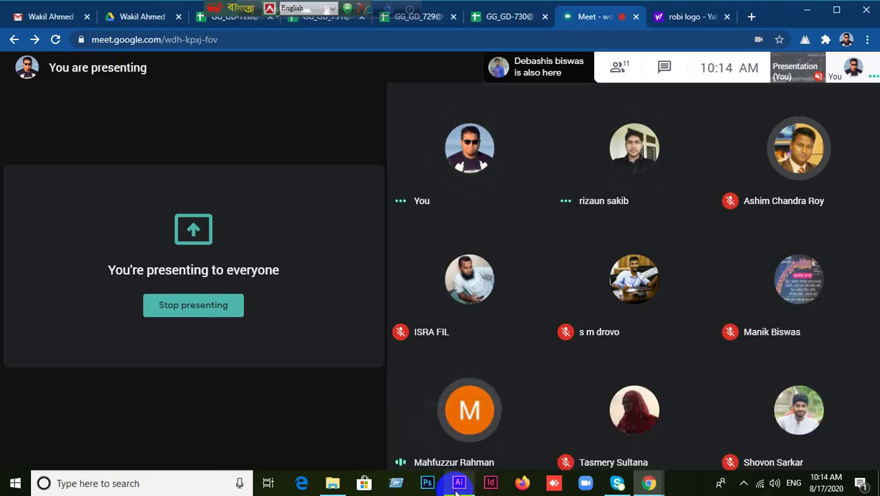
pyautogui.moveTo(455, 491)
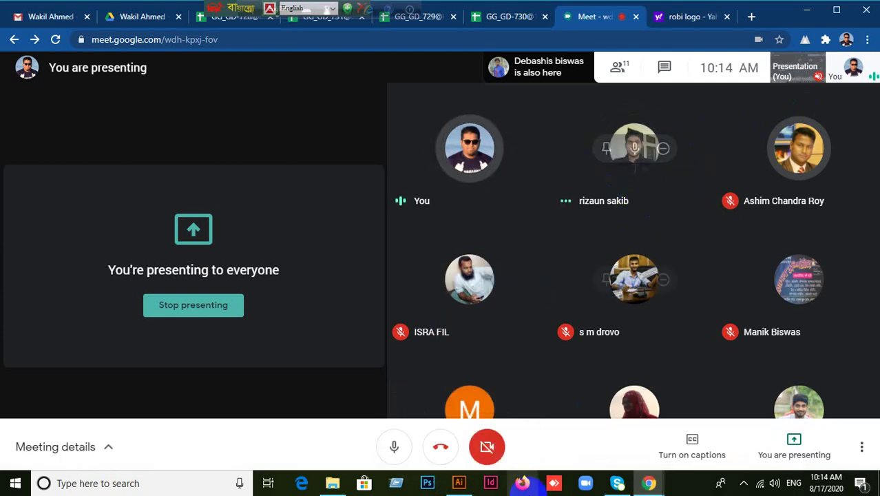
pyautogui.click(458, 483)
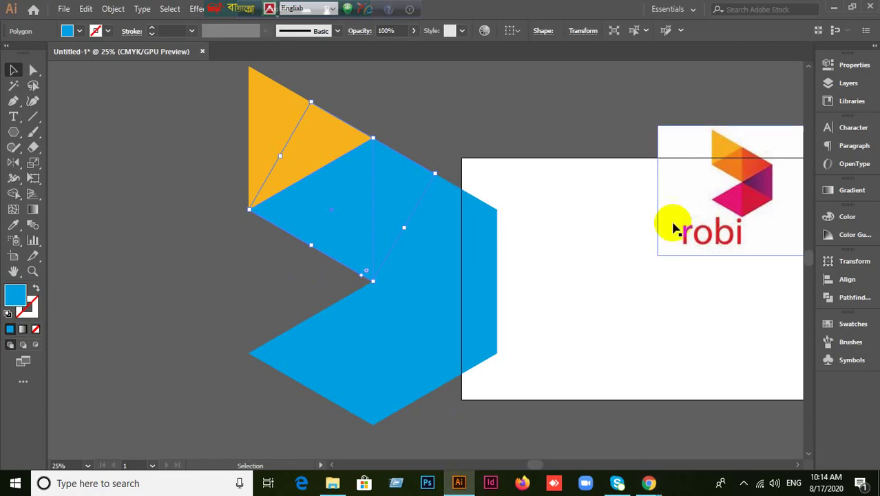
# Fill the selected triangle below the yellow one with the orange-red sampled from the robi logo.
pyautogui.click(14, 226)
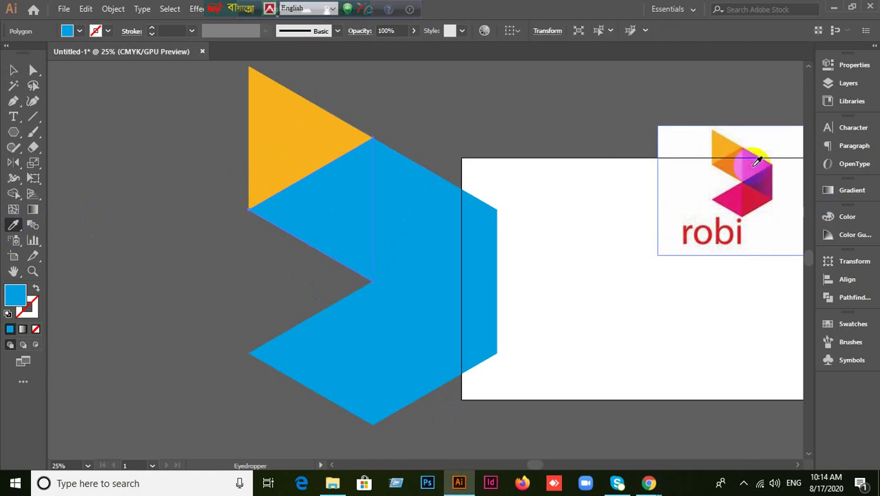
pyautogui.click(750, 164)
pyautogui.click(13, 70)
pyautogui.click(461, 255)
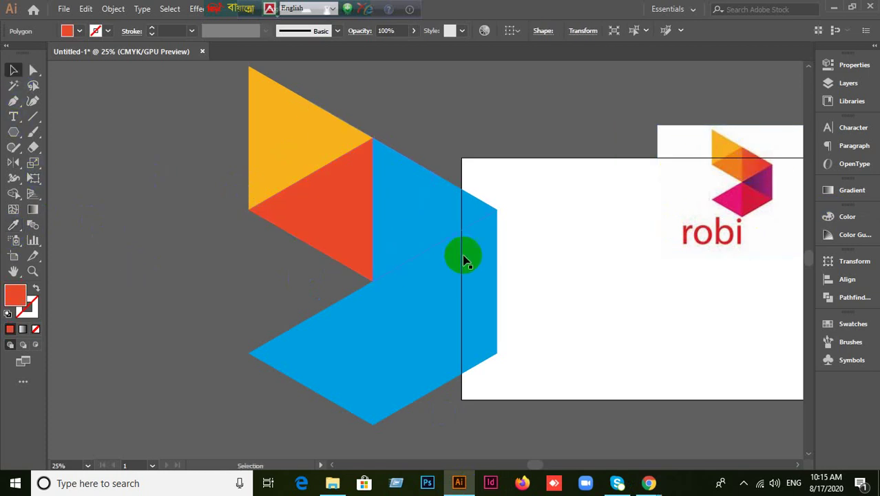
# Fill the blue triangle beside the orange-red one with the magenta sampled from the robi logo.
pyautogui.click(433, 230)
pyautogui.click(13, 227)
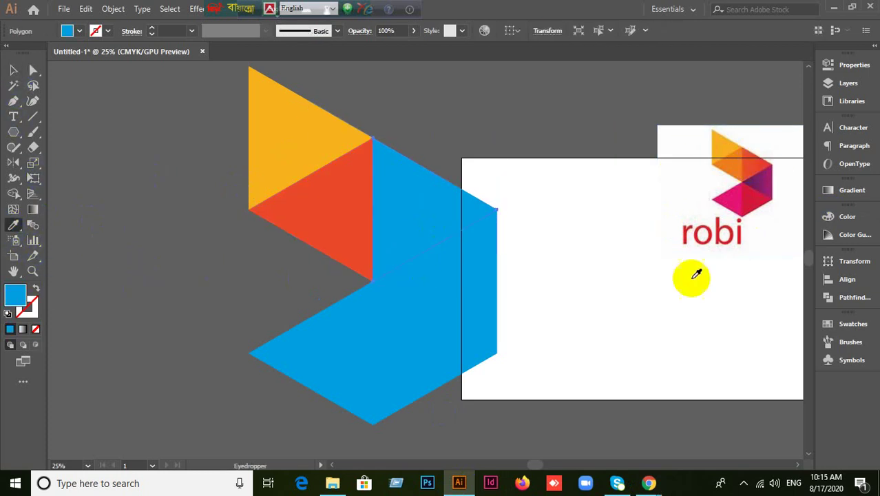
pyautogui.click(740, 196)
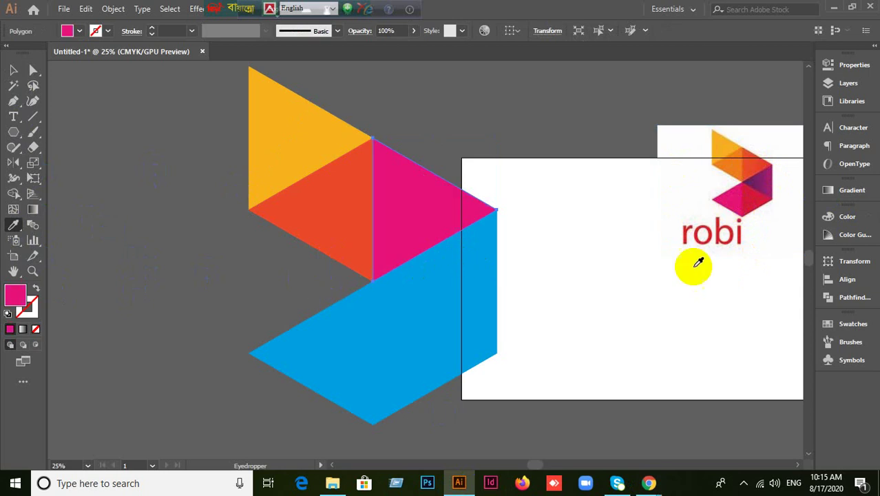
pyautogui.click(13, 69)
pyautogui.click(454, 322)
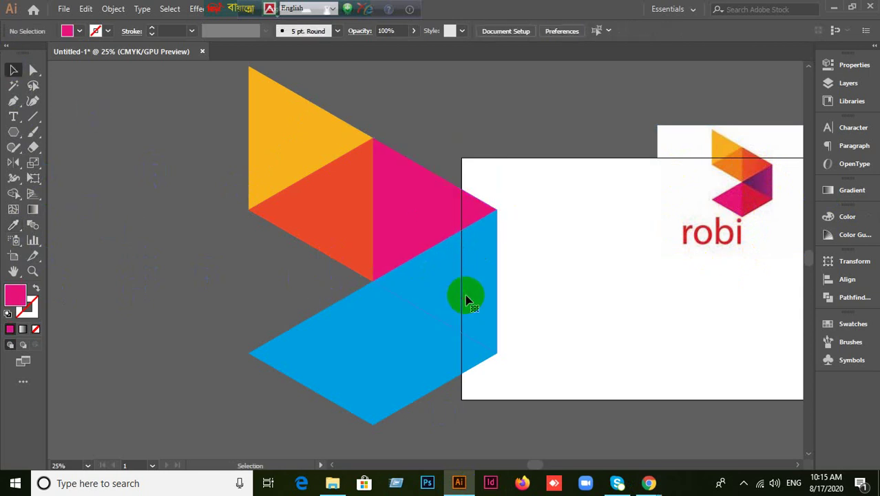
# Fill the blue triangle below the magenta one with the crimson red sampled from the robi logo.
pyautogui.click(466, 295)
pyautogui.click(12, 224)
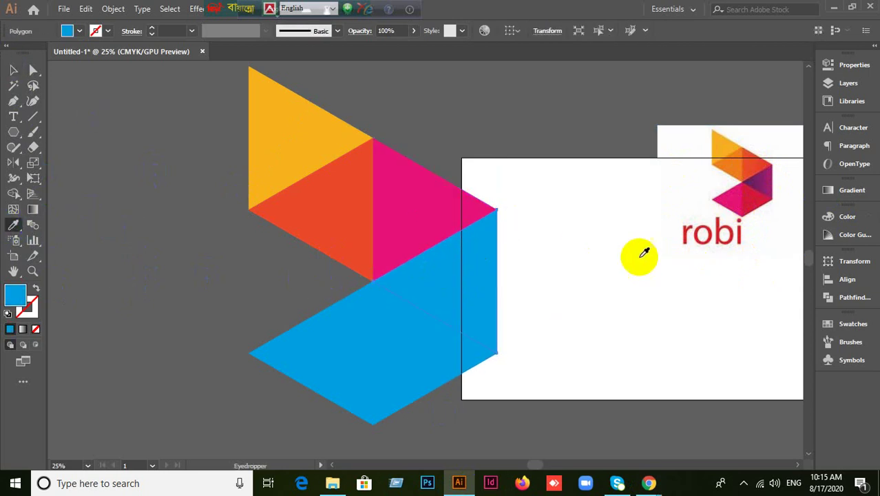
pyautogui.click(754, 198)
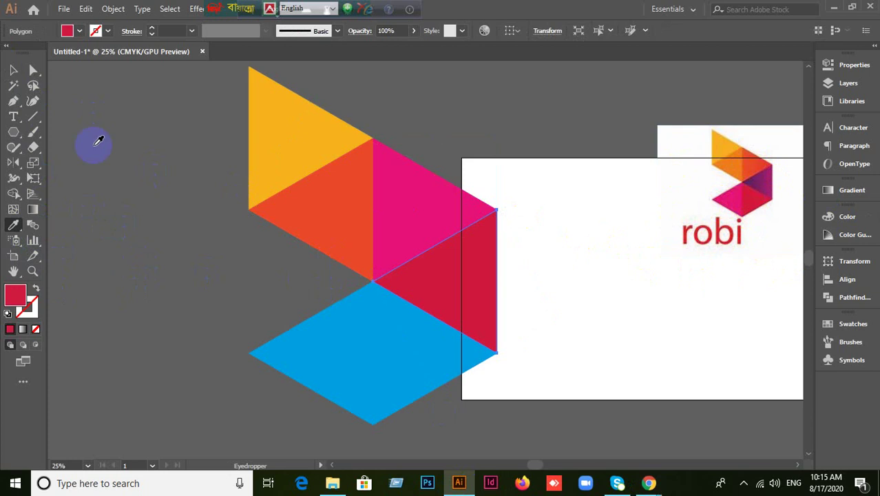
pyautogui.click(13, 70)
pyautogui.click(143, 213)
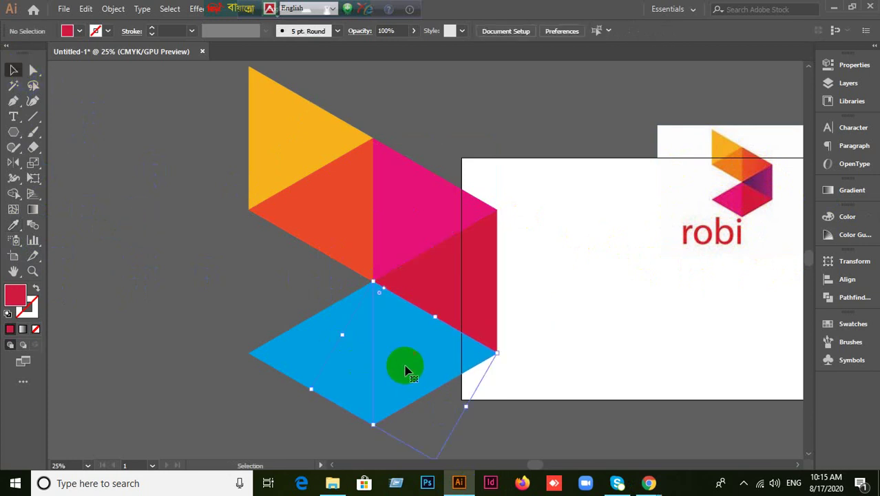
# Fill the lower-right blue triangle with the orange sampled from the robi logo.
pyautogui.click(326, 380)
pyautogui.click(13, 225)
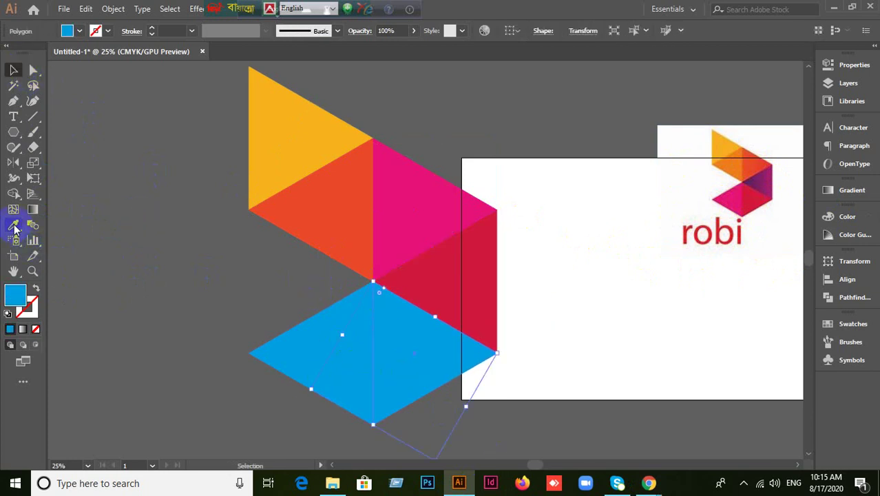
pyautogui.click(726, 157)
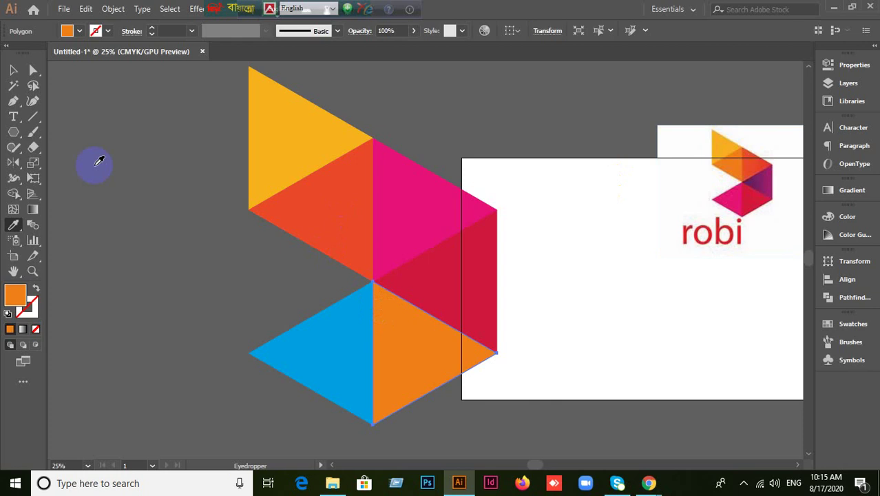
pyautogui.click(13, 69)
pyautogui.click(153, 233)
# Fill the last blue triangle at the shape's lower left with an orange sampled from the robi logo, and deselect it.
pyautogui.click(352, 348)
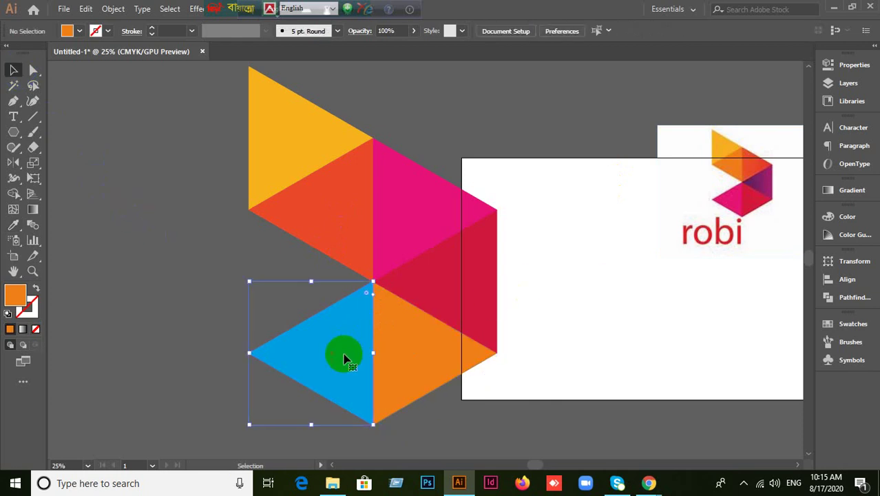
pyautogui.click(13, 225)
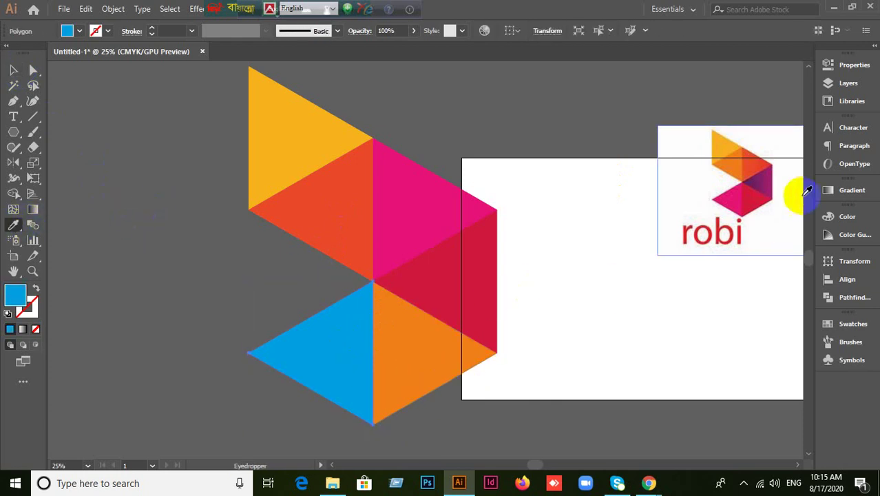
pyautogui.click(734, 157)
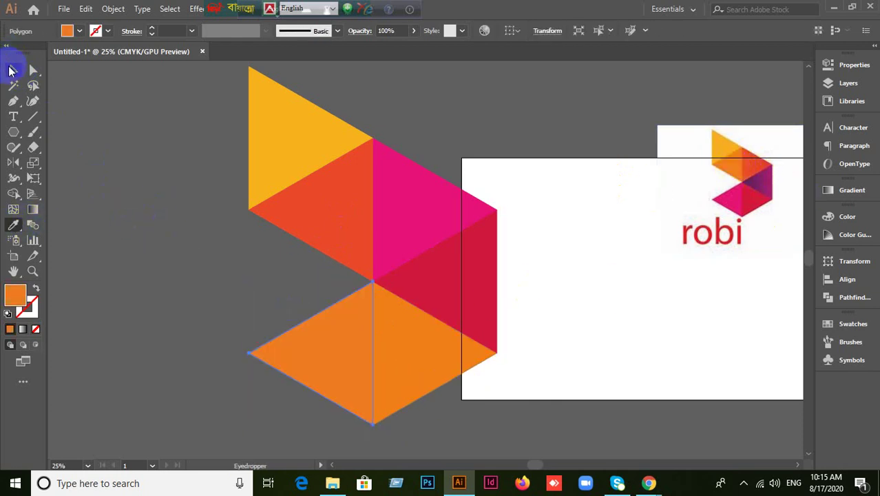
pyautogui.click(13, 69)
pyautogui.click(526, 146)
# Draw an orange triangle with the Polygon tool in the empty area above the artboard.
pyautogui.moveTo(526, 145); pyautogui.dragTo(382, 275)
pyautogui.click(12, 133)
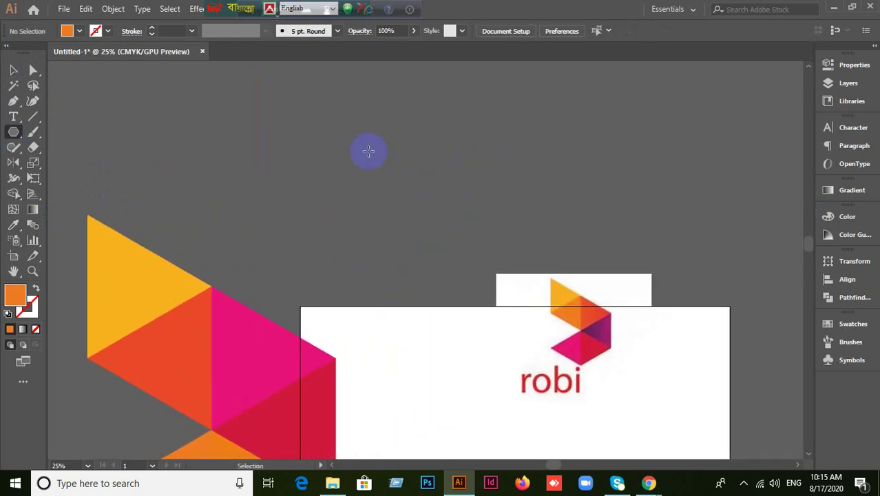
pyautogui.moveTo(368, 150); pyautogui.dragTo(434, 190)
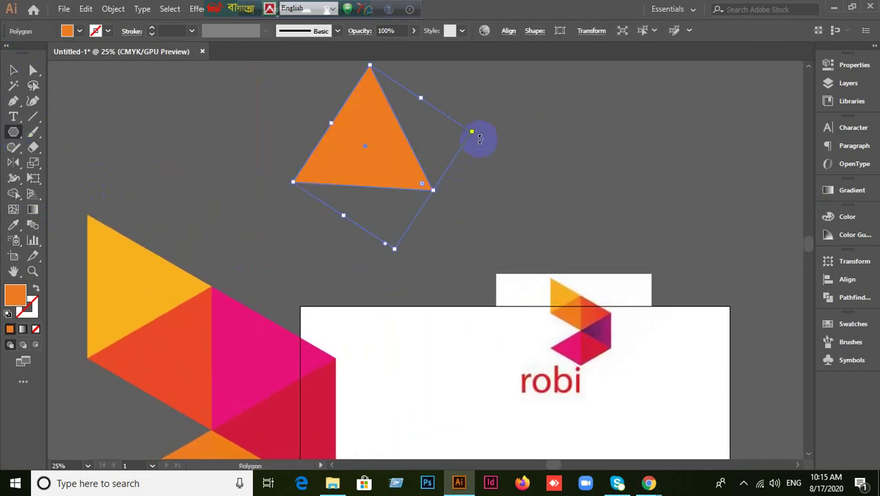
# Rotate the new orange triangle with Free Transform until one side is nearly vertical and the opposite corner points right.
pyautogui.click(13, 69)
pyautogui.press('e')
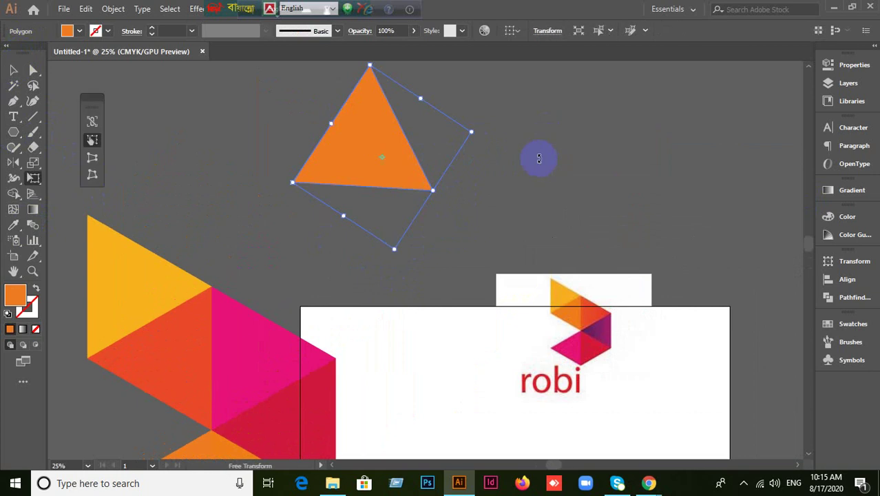
pyautogui.moveTo(534, 154); pyautogui.dragTo(400, 257)
pyautogui.press('v')
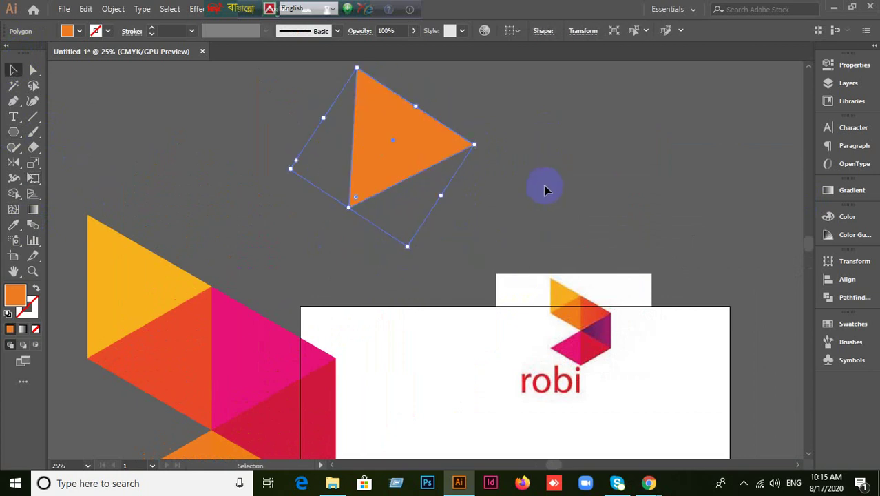
pyautogui.click(348, 177)
pyautogui.moveTo(403, 200); pyautogui.dragTo(117, 236)
# Make a rotated copy of the orange triangle around its right-pointing corner, and repeat the transform until the copies form a full hexagon.
pyautogui.scroll(2, 114, 222)
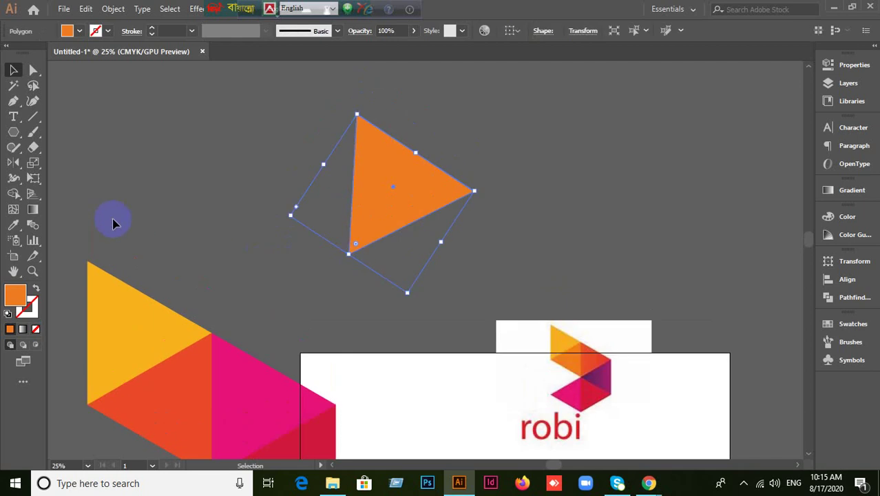
pyautogui.moveTo(9, 164); pyautogui.dragTo(42, 169)
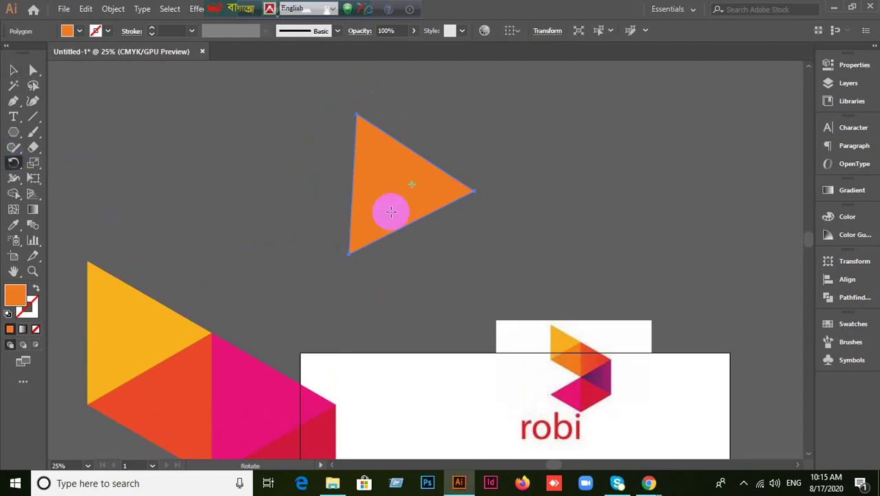
pyautogui.keyDown('alt'); pyautogui.click(474, 188); pyautogui.keyUp('alt')
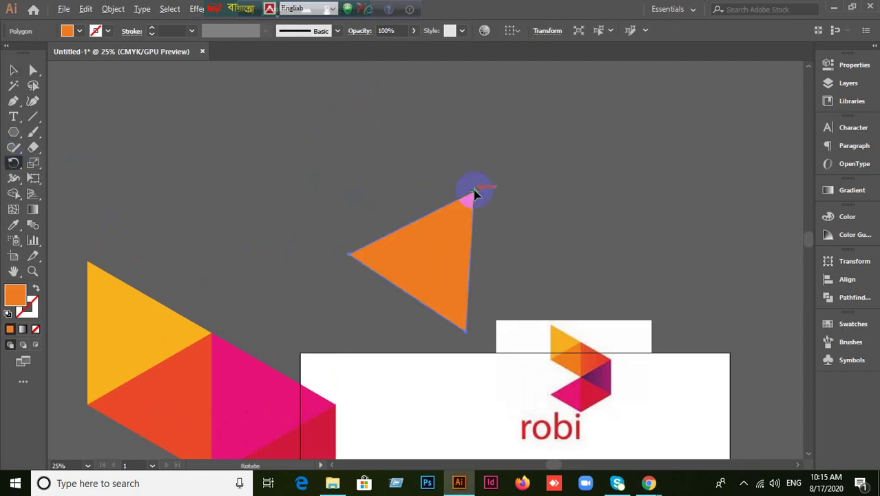
pyautogui.click(651, 288)
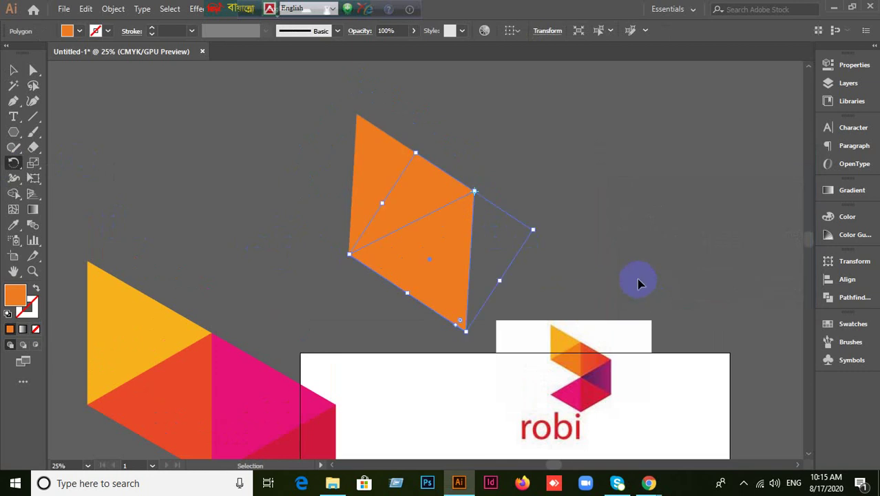
pyautogui.hotkey('ctrl', 'd')
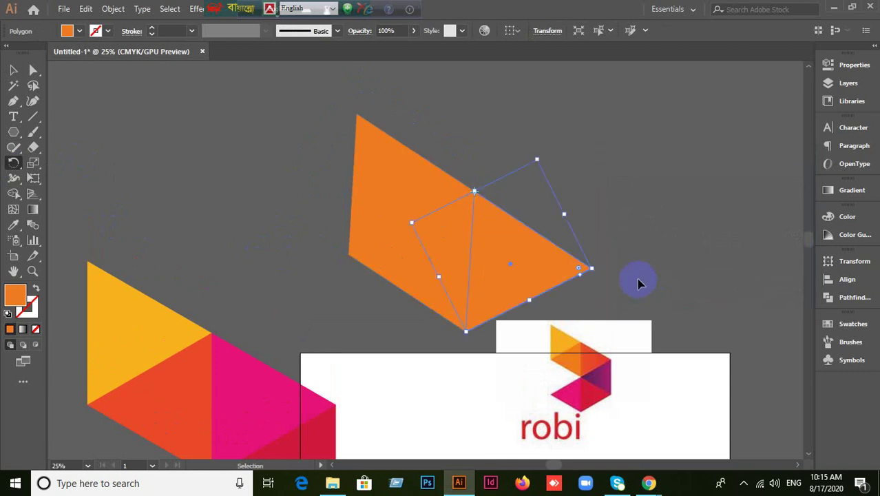
pyautogui.hotkey('ctrl', 'd')
pyautogui.hotkey('ctrl', 'd')
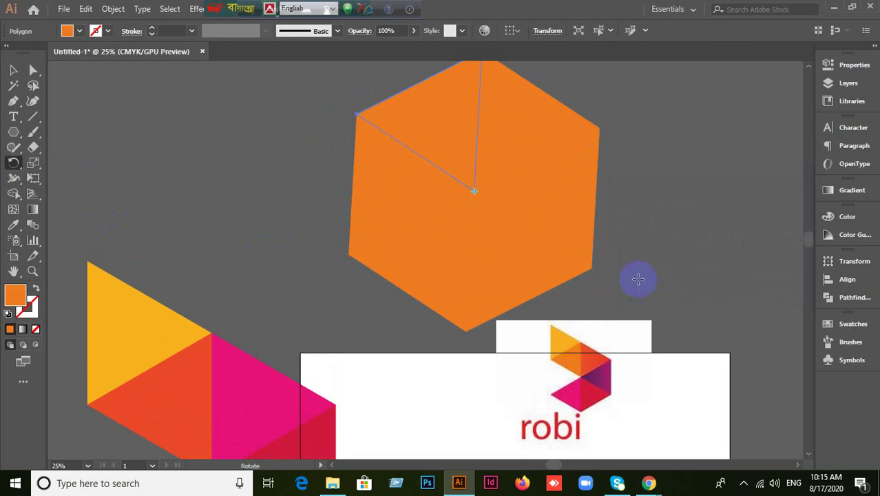
# Try to reflect the left triangle of the orange hexagon about its upper-left corner point.
pyautogui.click(16, 71)
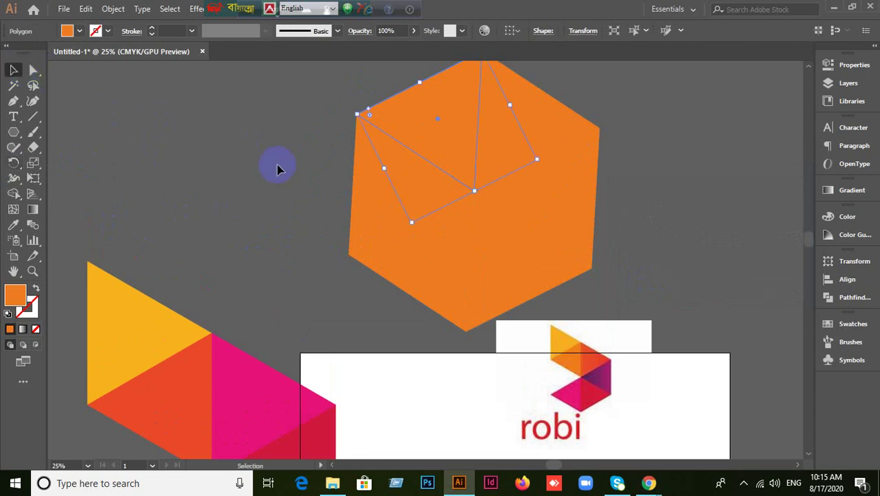
pyautogui.click(363, 219)
pyautogui.scroll(1, 157, 215)
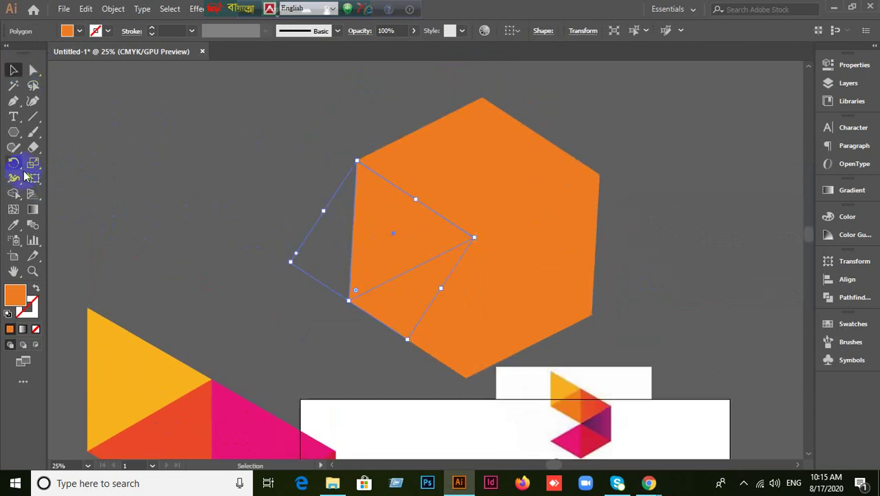
pyautogui.moveTo(14, 163); pyautogui.dragTo(43, 176)
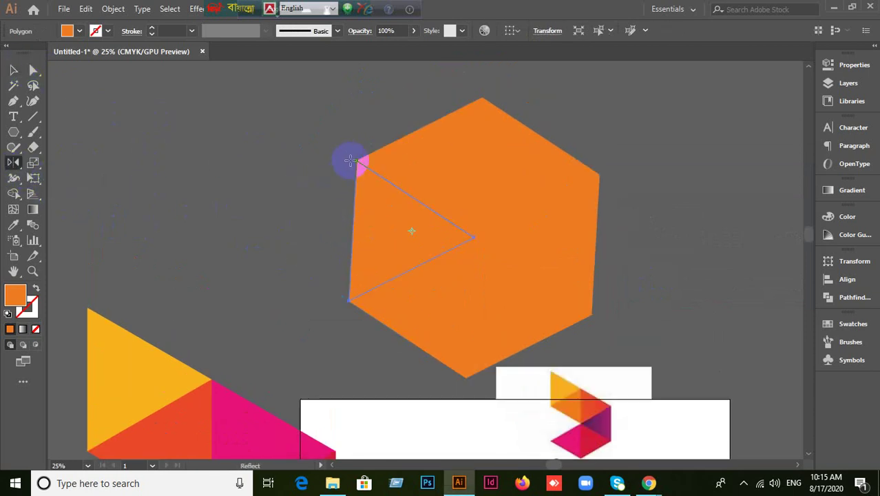
pyautogui.keyDown('alt'); pyautogui.click(355, 159); pyautogui.keyUp('alt')
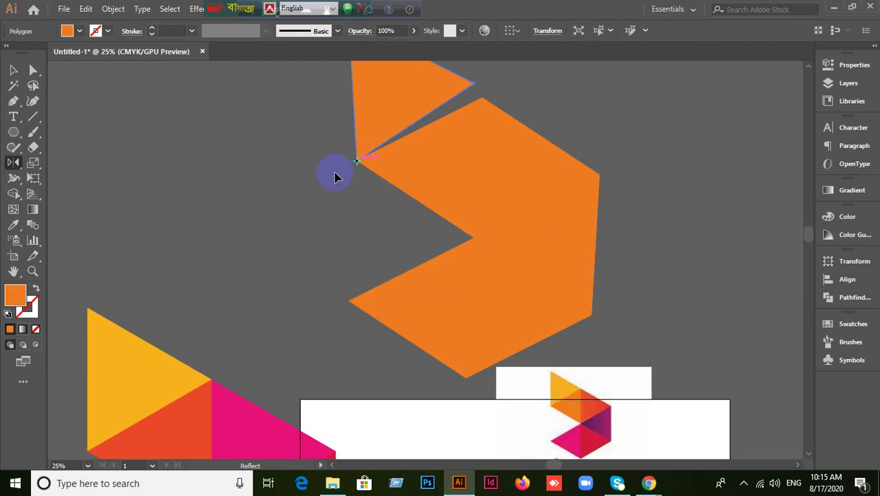
pyautogui.click(724, 309)
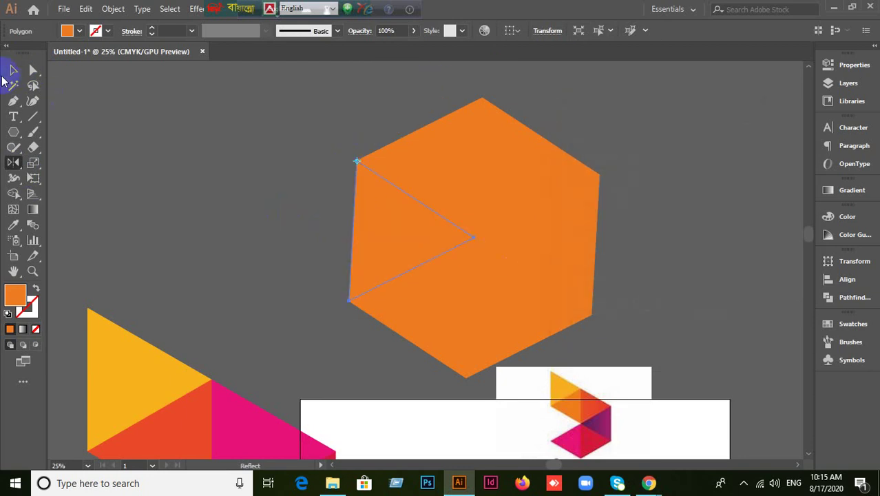
pyautogui.click(13, 69)
pyautogui.click(236, 216)
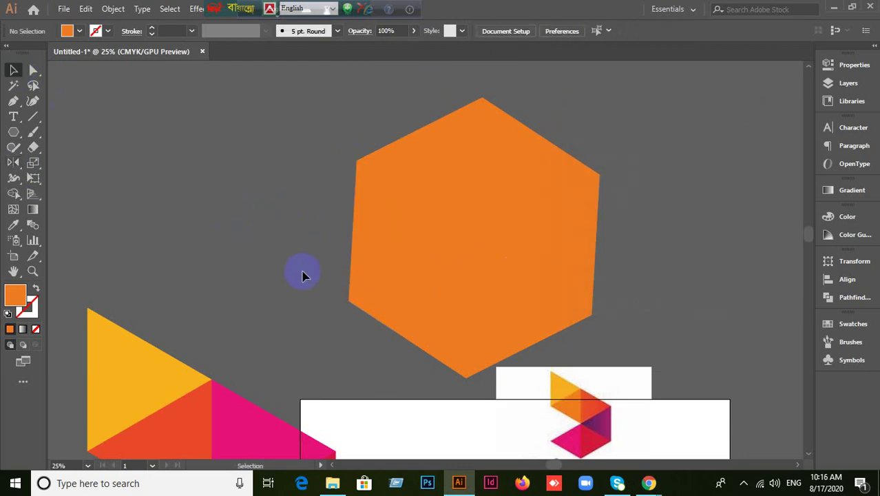
# Delete the orange hexagon together with the robi reference image, and move the multicoloured triangle logo up and clear of the artboard.
pyautogui.scroll(-3, 303, 276)
pyautogui.press('b')
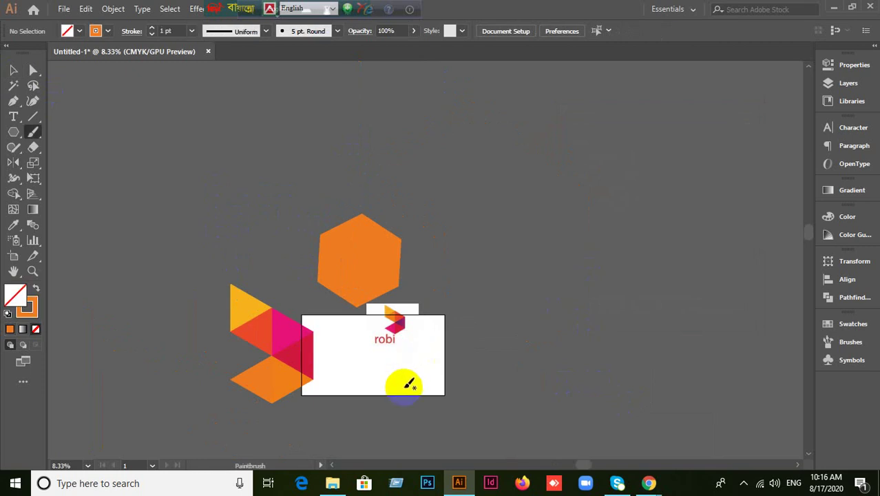
pyautogui.scroll(2, 402, 385)
pyautogui.moveTo(346, 374); pyautogui.dragTo(451, 350)
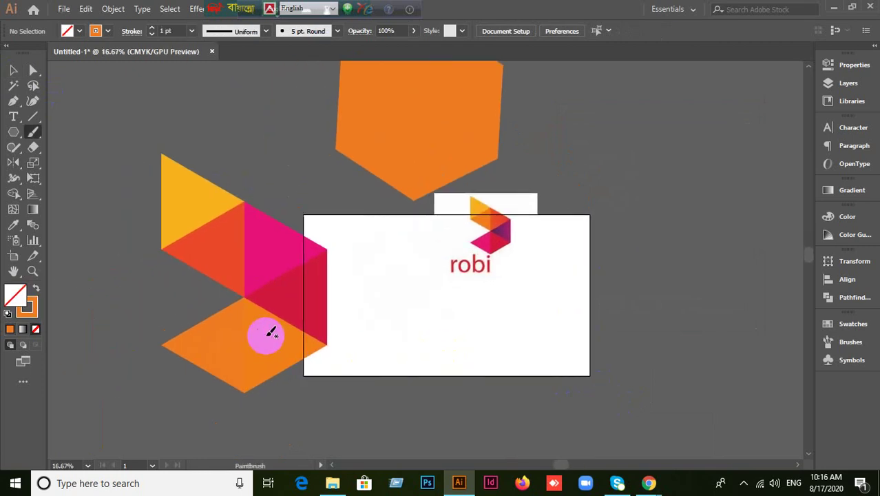
pyautogui.click(14, 72)
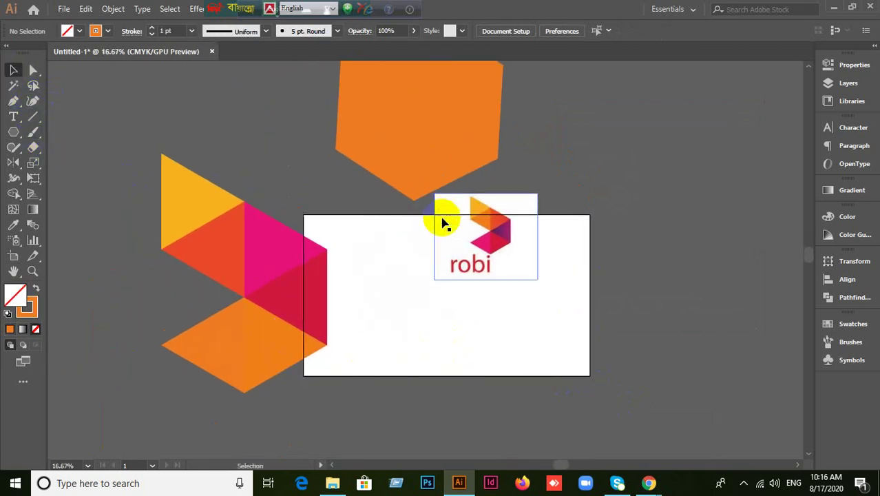
pyautogui.moveTo(634, 267); pyautogui.dragTo(642, 288)
pyautogui.click(383, 147)
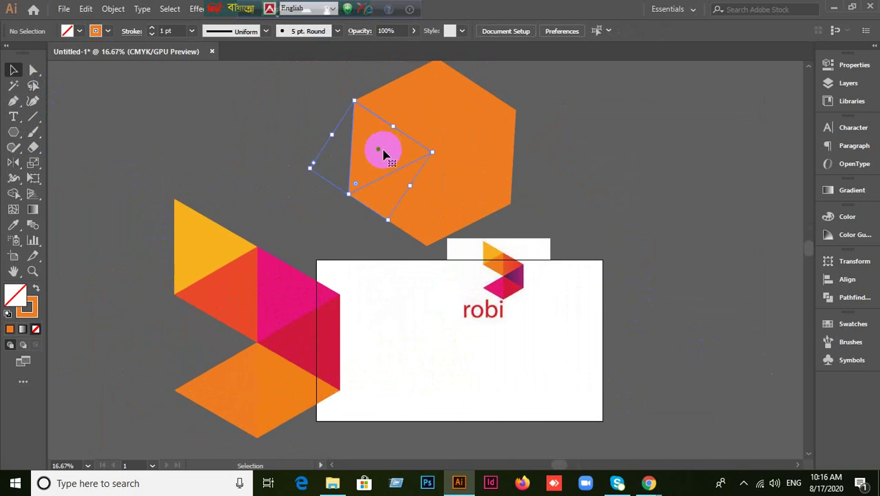
pyautogui.click(326, 82)
pyautogui.moveTo(326, 82); pyautogui.dragTo(599, 268)
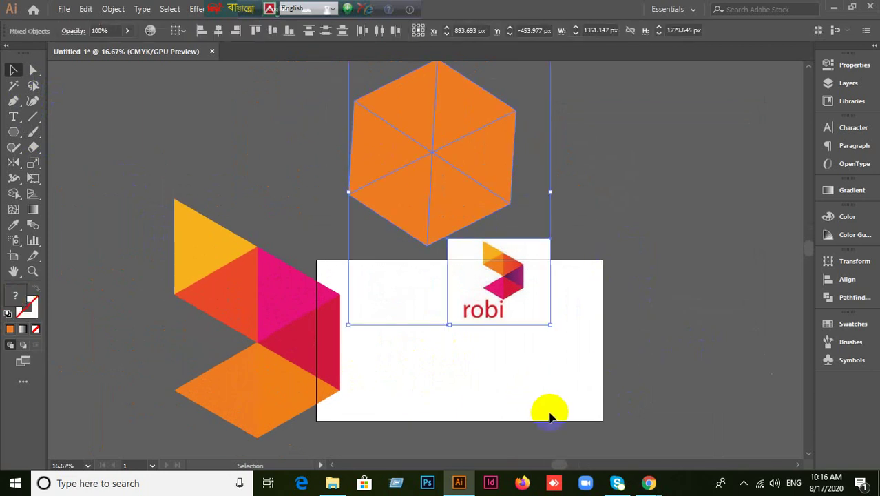
pyautogui.press('Delete')
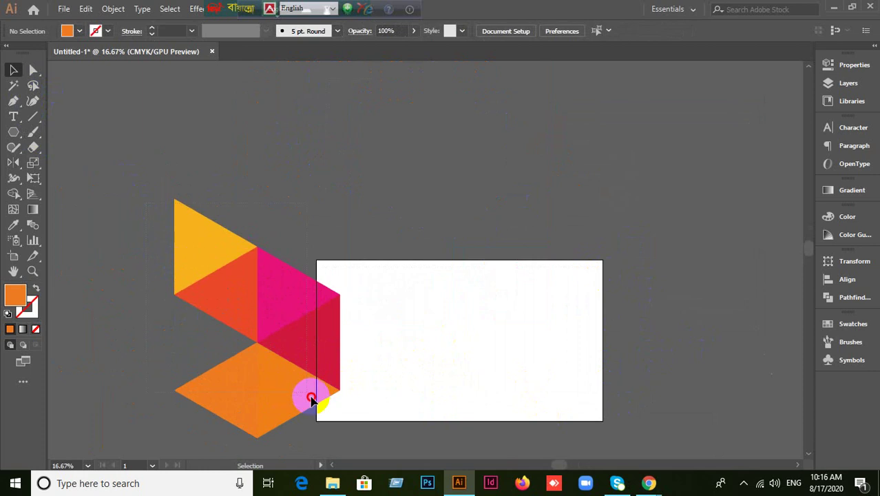
pyautogui.moveTo(311, 398); pyautogui.dragTo(265, 259)
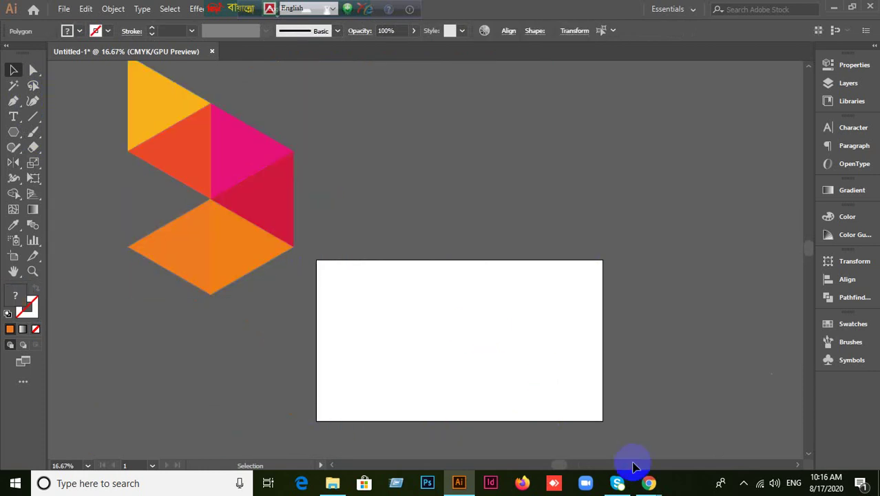
# Switch to the Google Meet call in Chrome and check the meeting participants.
pyautogui.moveTo(647, 482)
pyautogui.click(558, 432)
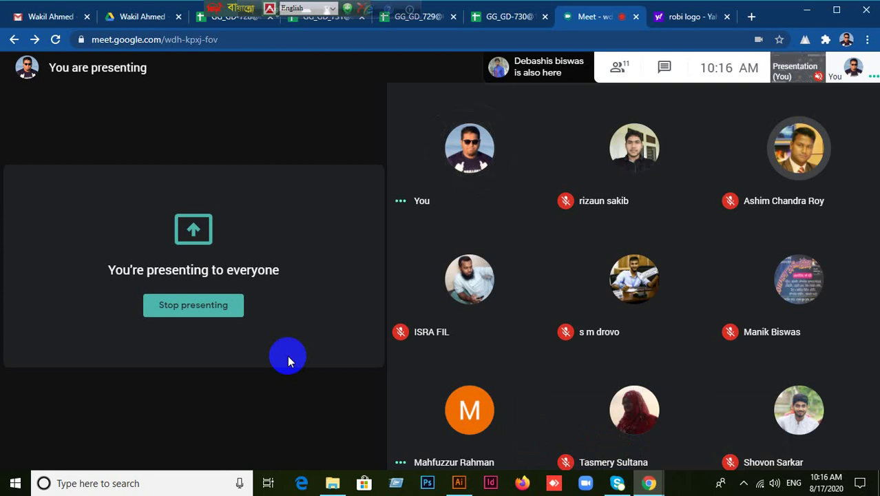
pyautogui.moveTo(315, 401)
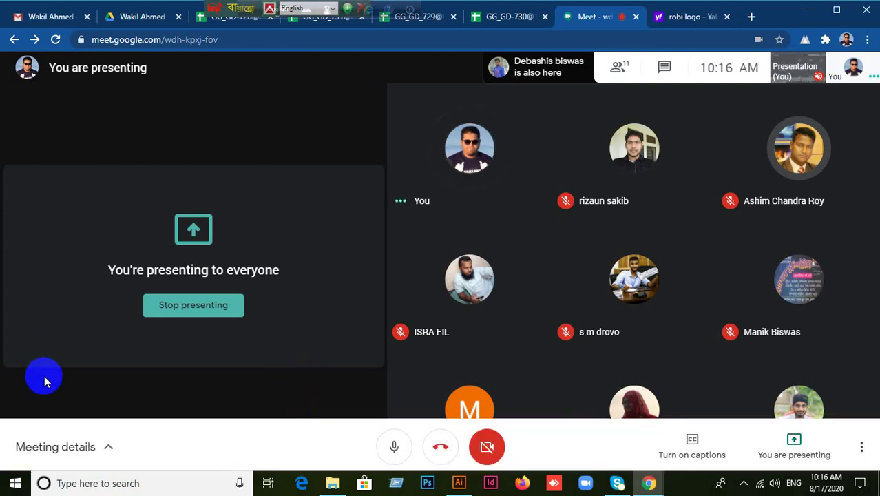
pyautogui.click(458, 484)
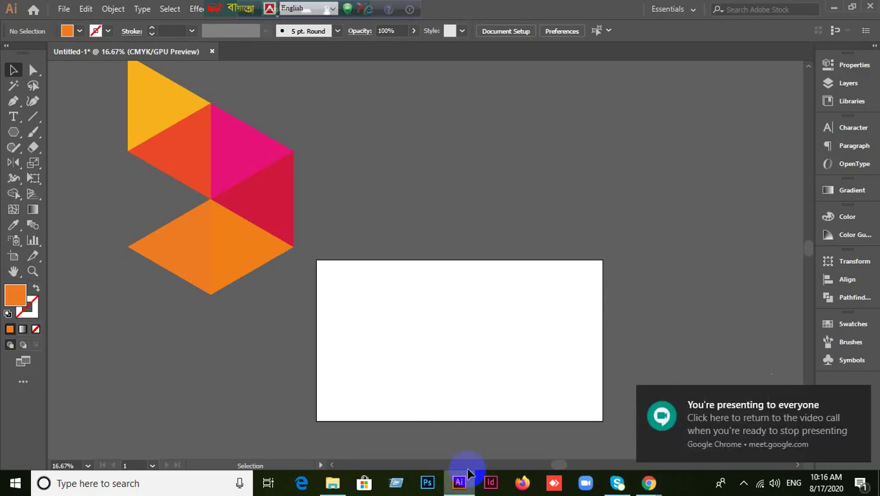
pyautogui.moveTo(645, 478)
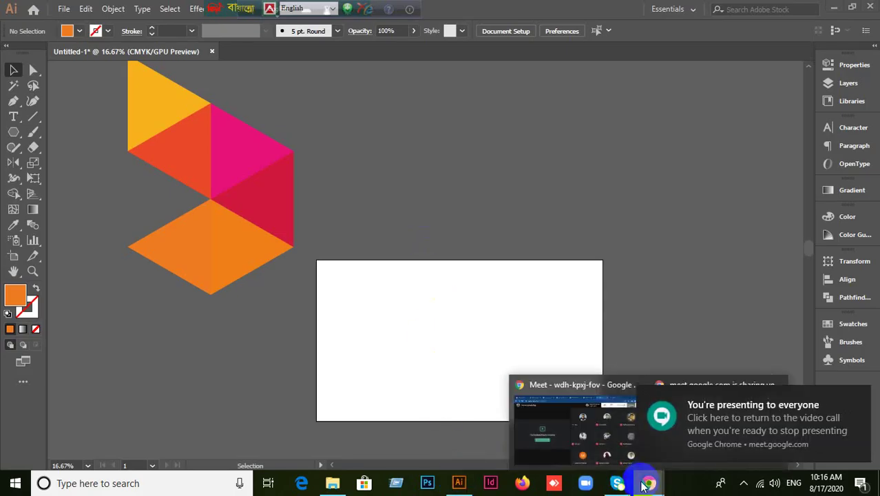
pyautogui.click(553, 427)
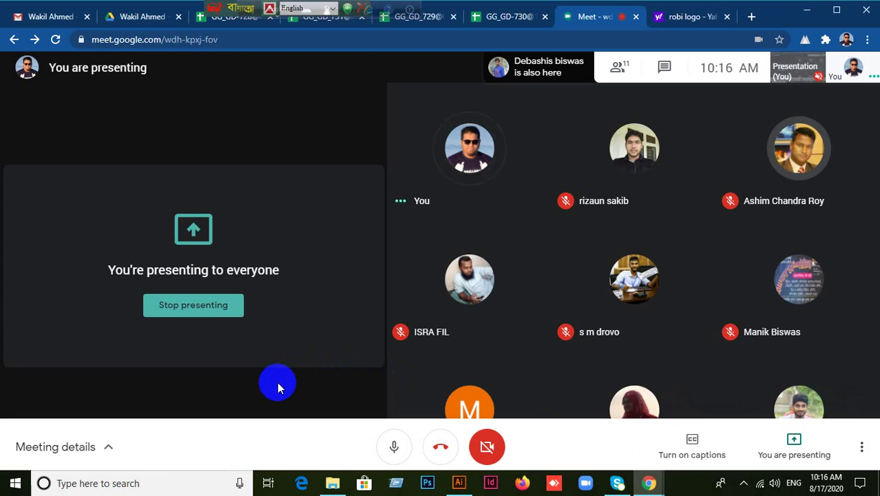
pyautogui.moveTo(426, 358)
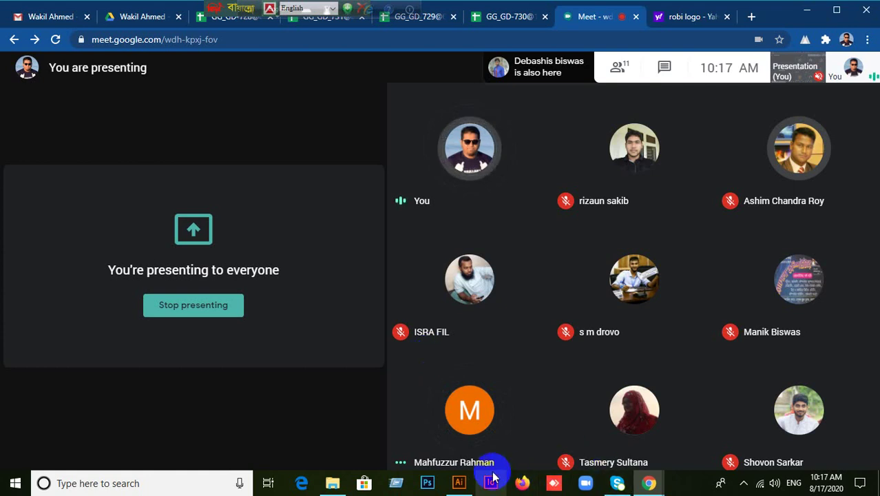
# Switch back to Illustrator and move the lower-left orange triangle out of the logo to the empty canvas above the artboard.
pyautogui.click(457, 482)
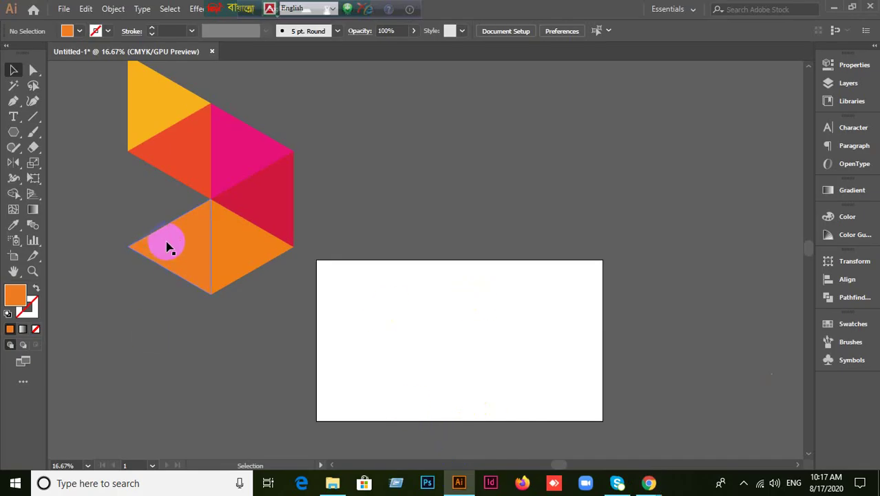
pyautogui.moveTo(169, 243); pyautogui.dragTo(418, 187)
pyautogui.click(53, 137)
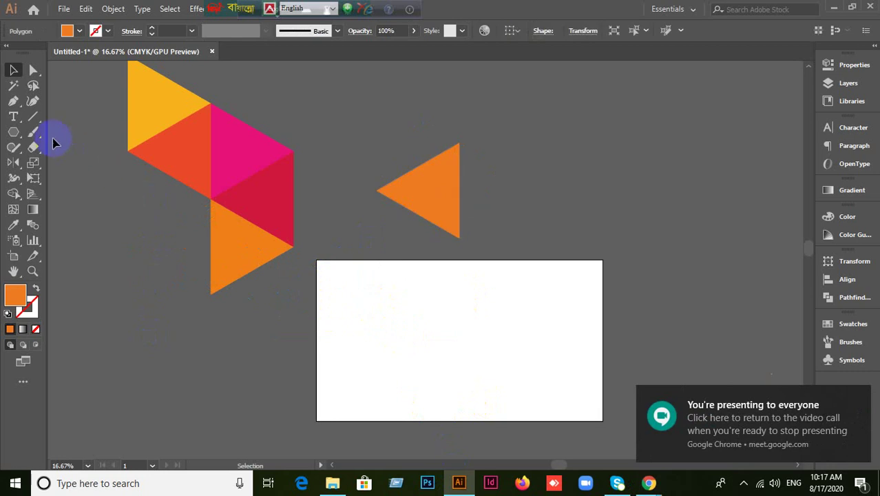
# Draw a large orange triangle on the artboard with the Polygon tool and rotate it to point right with its left side vertical.
pyautogui.click(13, 131)
pyautogui.scroll(2, 489, 370)
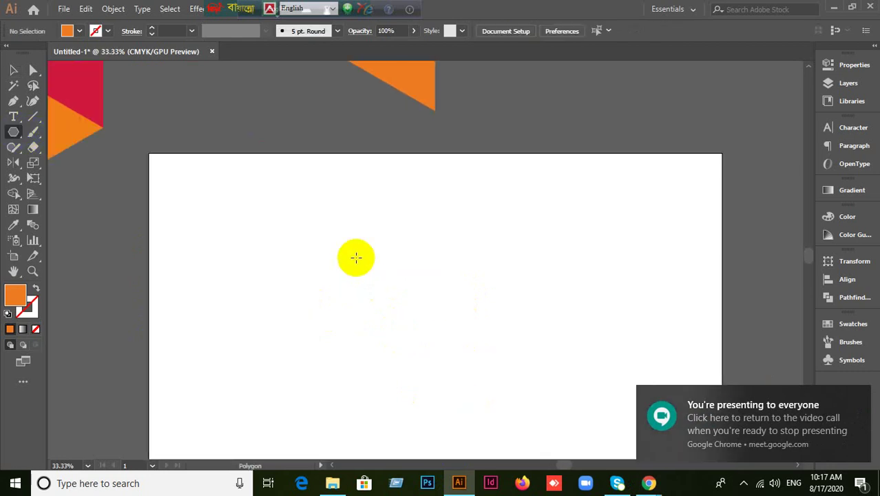
pyautogui.moveTo(340, 247); pyautogui.dragTo(437, 320)
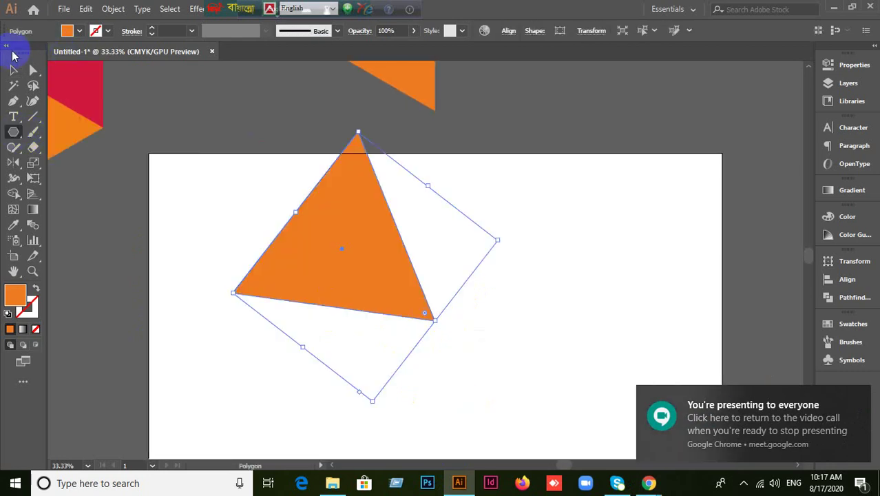
pyautogui.click(14, 69)
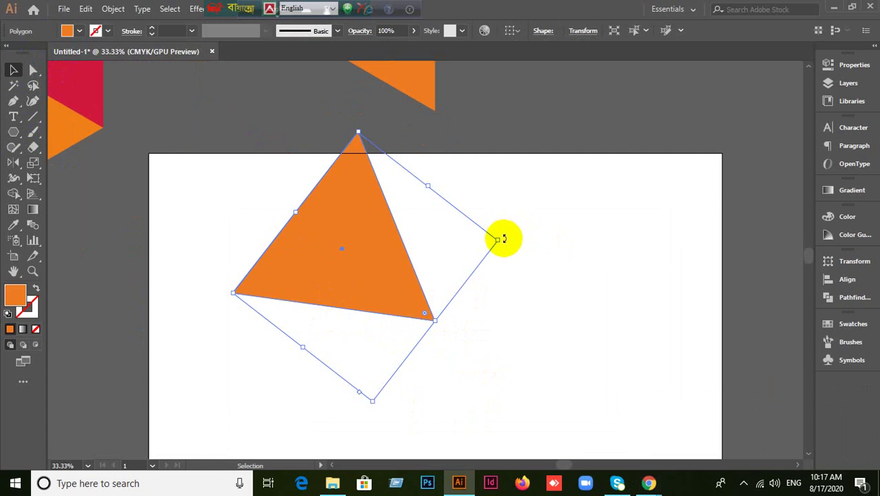
pyautogui.moveTo(503, 238); pyautogui.dragTo(368, 375)
# Try to rotate the new triangle 60° about its right-hand corner point with the Rotate tool.
pyautogui.moveTo(13, 163); pyautogui.dragTo(59, 159)
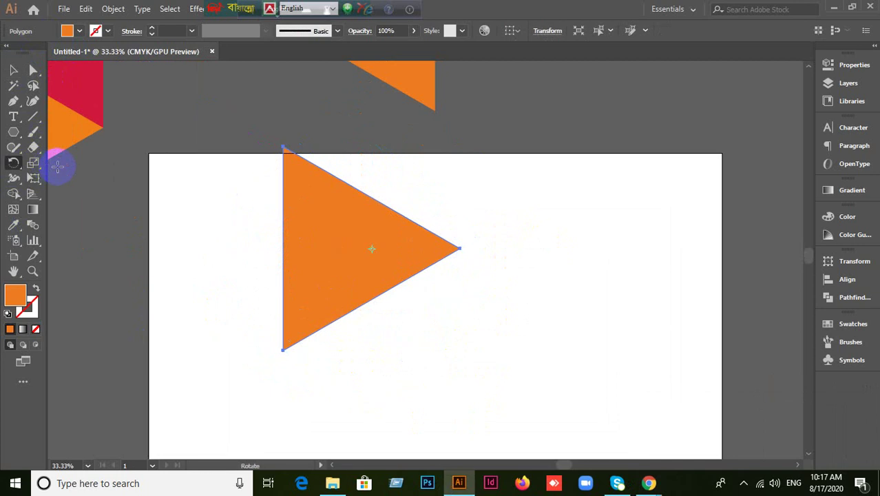
pyautogui.keyDown('alt'); pyautogui.click(460, 249); pyautogui.keyUp('alt')
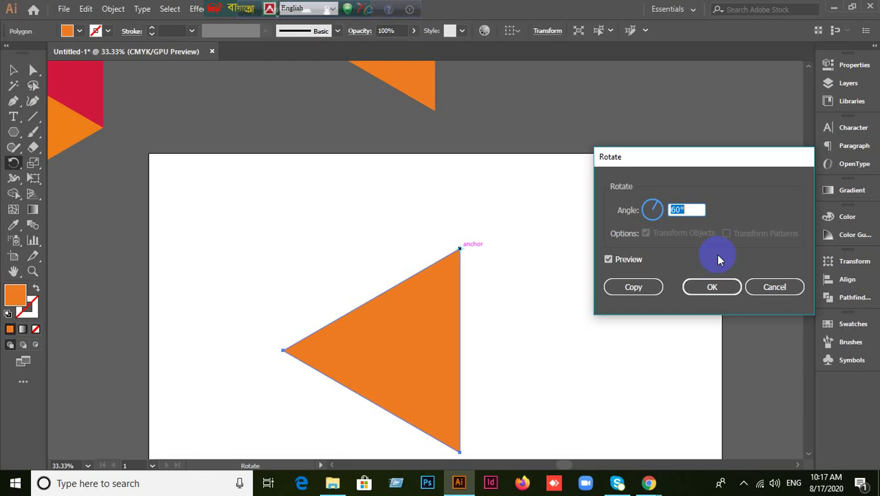
pyautogui.click(770, 288)
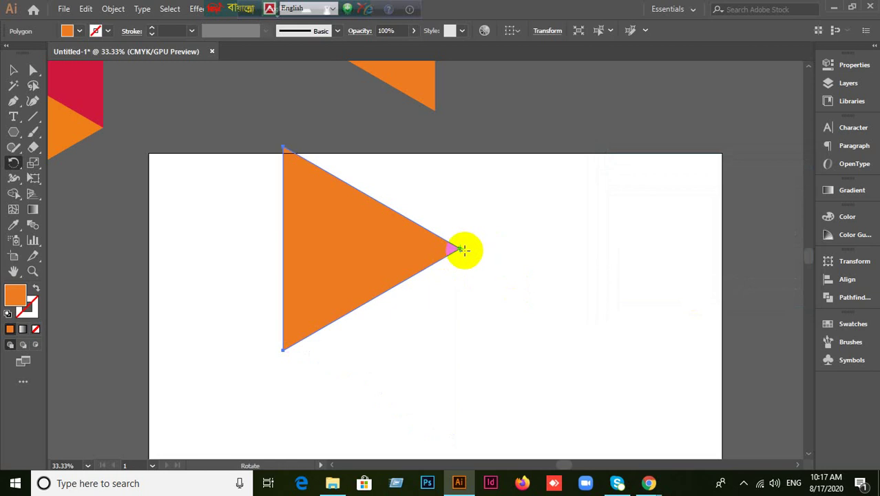
pyautogui.click(413, 232)
pyautogui.click(458, 247)
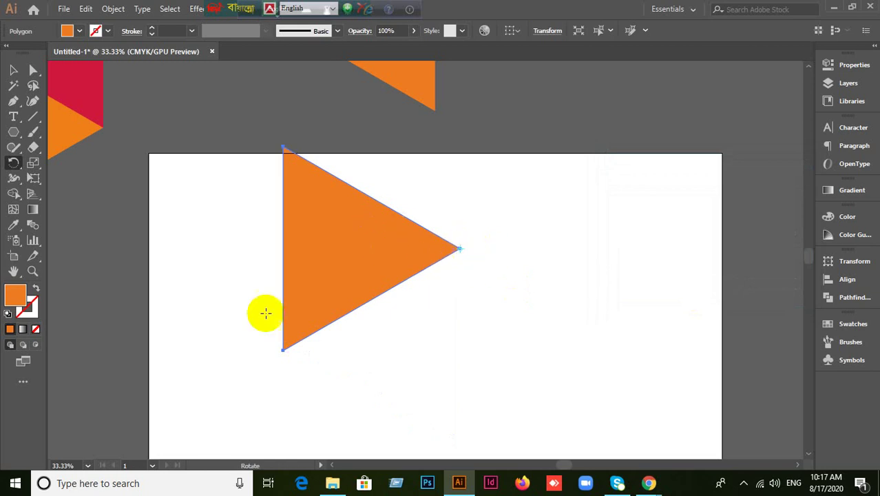
# Try to rotate the triangle 60° about its lower-left corner point.
pyautogui.click(283, 349)
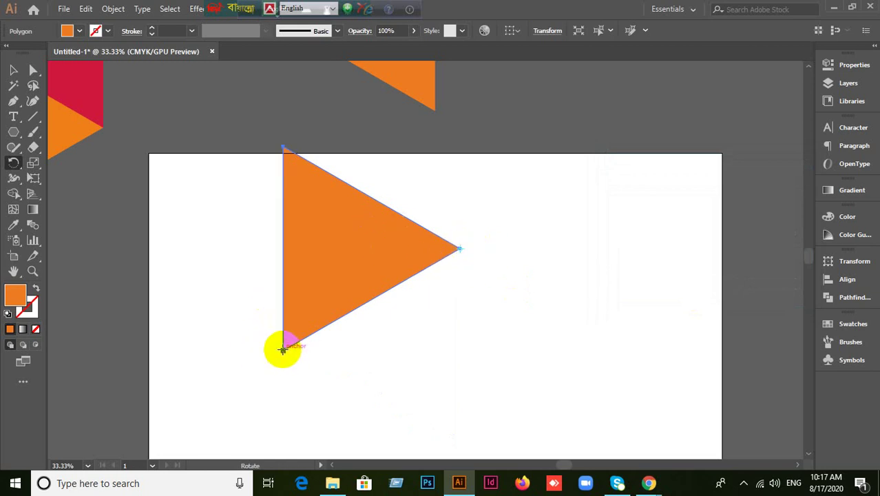
pyautogui.keyDown('alt'); pyautogui.click(282, 349); pyautogui.keyUp('alt')
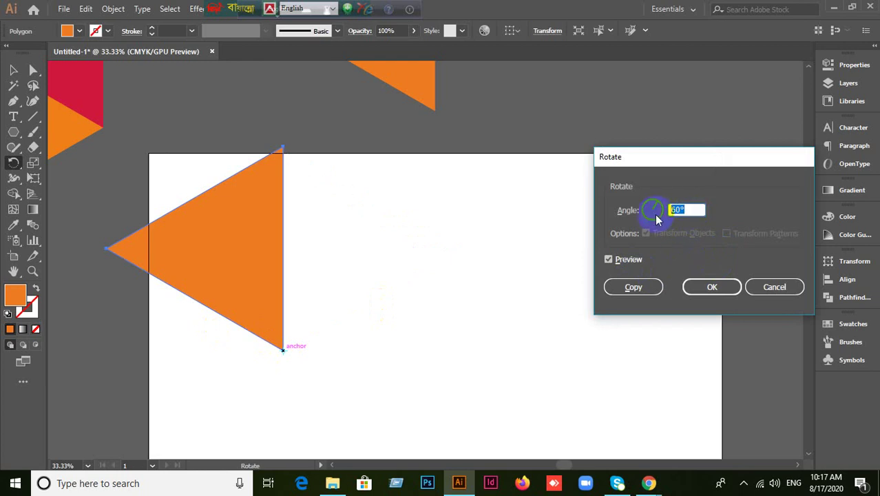
pyautogui.click(774, 286)
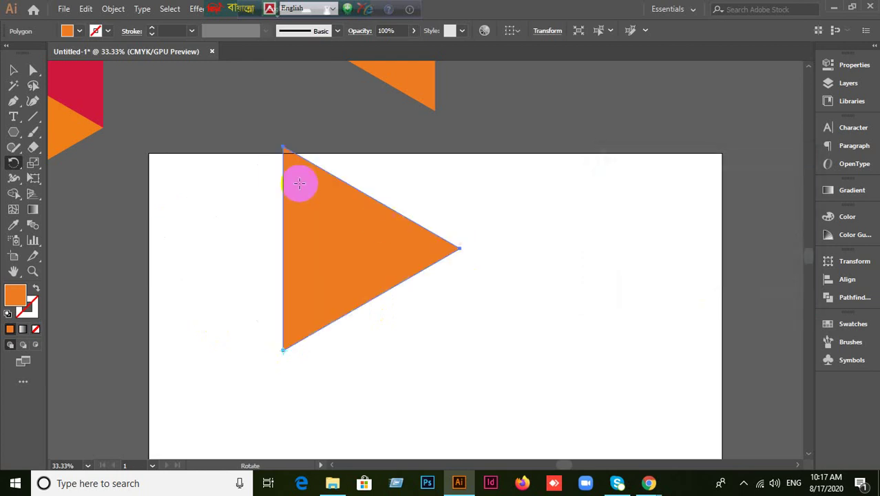
# Try to rotate the triangle 60° about a point inside its fill.
pyautogui.click(282, 148)
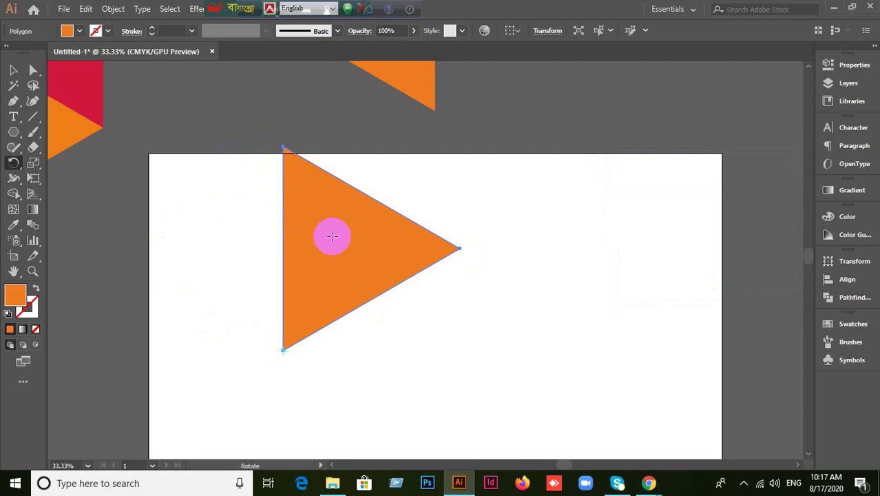
pyautogui.keyDown('alt'); pyautogui.click(335, 240); pyautogui.keyUp('alt')
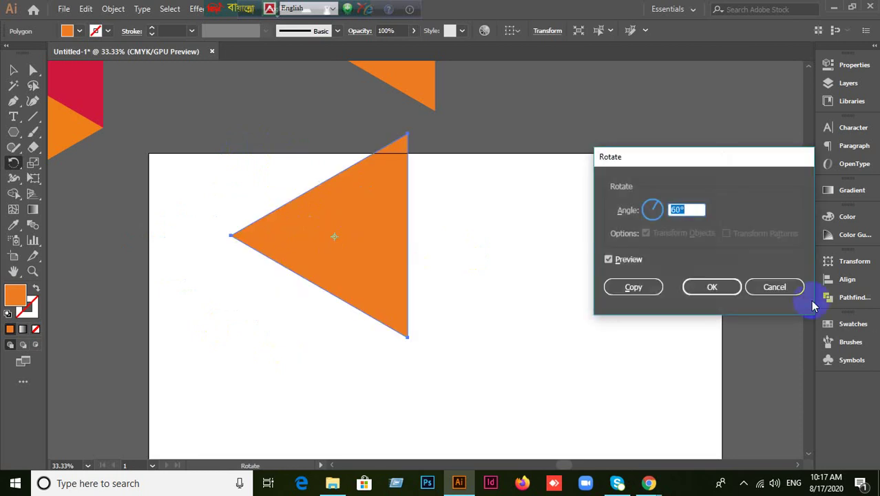
pyautogui.click(771, 286)
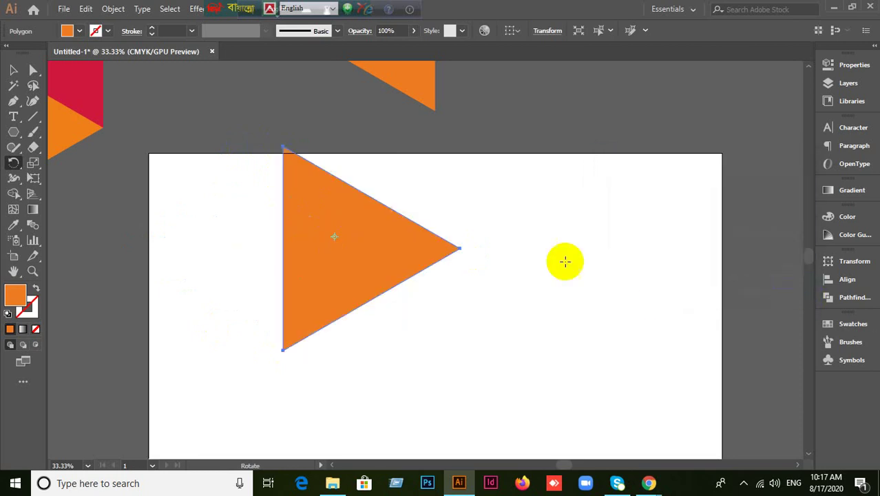
# Try to rotate the triangle 60° about a point outside its right-hand corner, and delete the triangle from the artboard.
pyautogui.keyDown('alt'); pyautogui.click(639, 252); pyautogui.keyUp('alt')
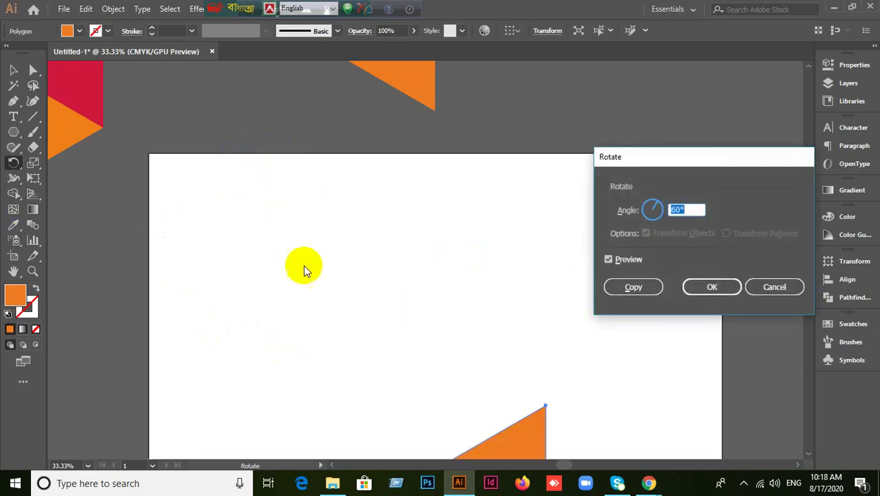
pyautogui.click(773, 287)
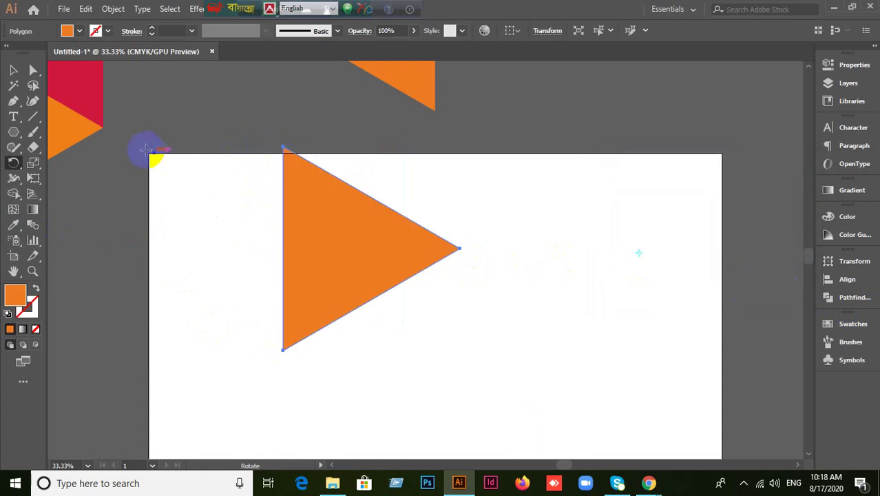
pyautogui.click(13, 70)
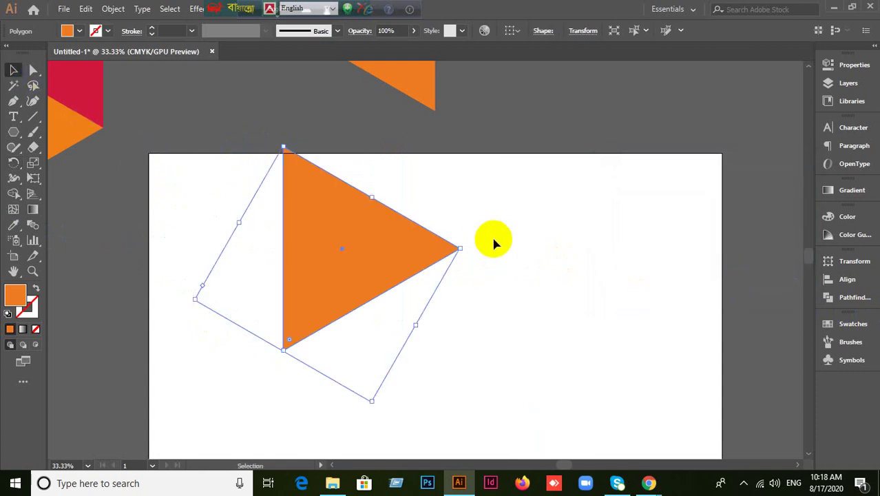
pyautogui.press('Delete')
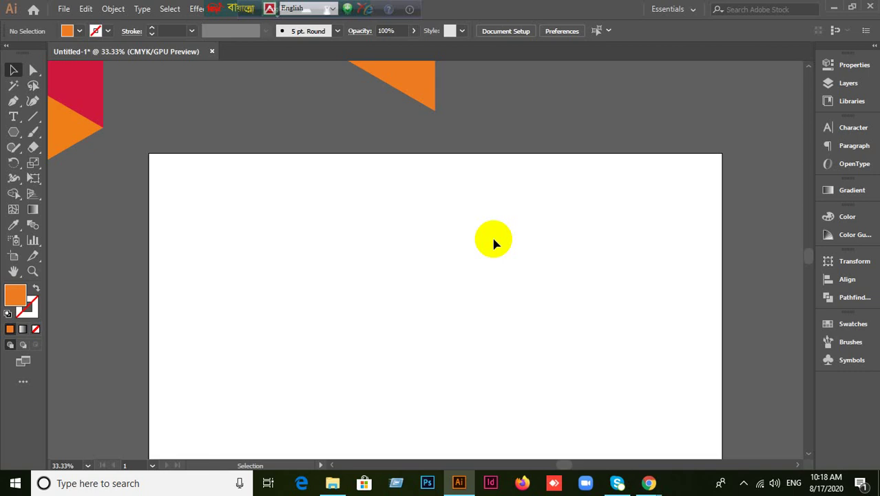
# Draw an orange square freehand in the upper-left part of the artboard with the Rectangle tool.
pyautogui.click(663, 487)
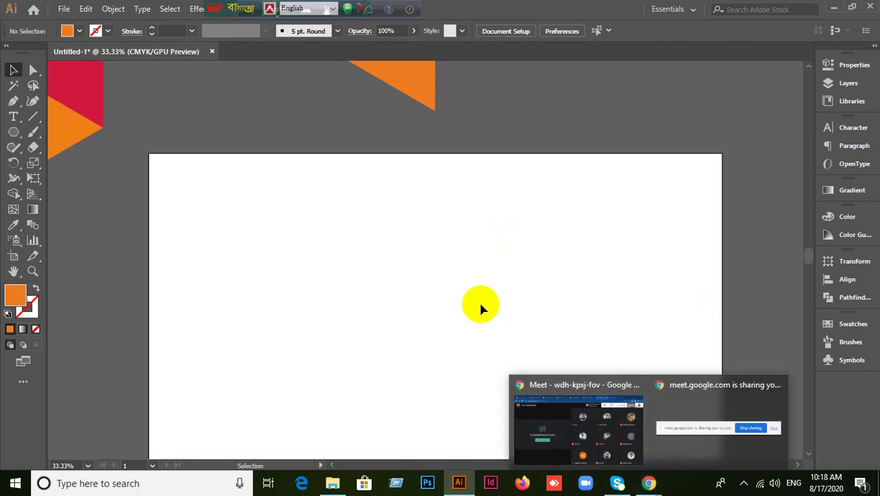
pyautogui.scroll(-1, 421, 304)
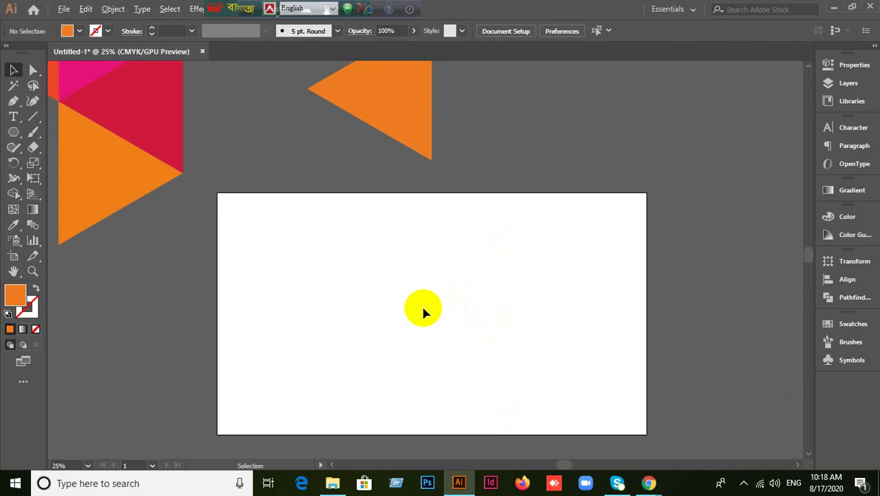
pyautogui.moveTo(461, 318); pyautogui.dragTo(474, 271)
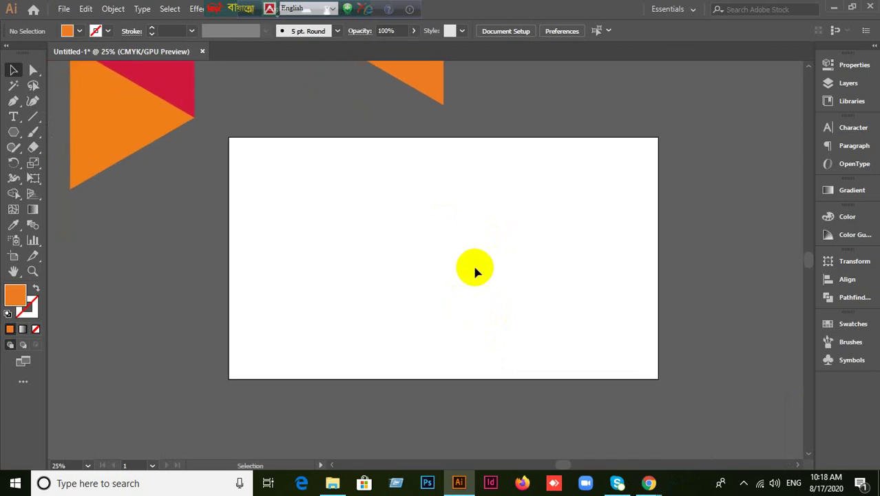
pyautogui.click(20, 135)
pyautogui.click(43, 131)
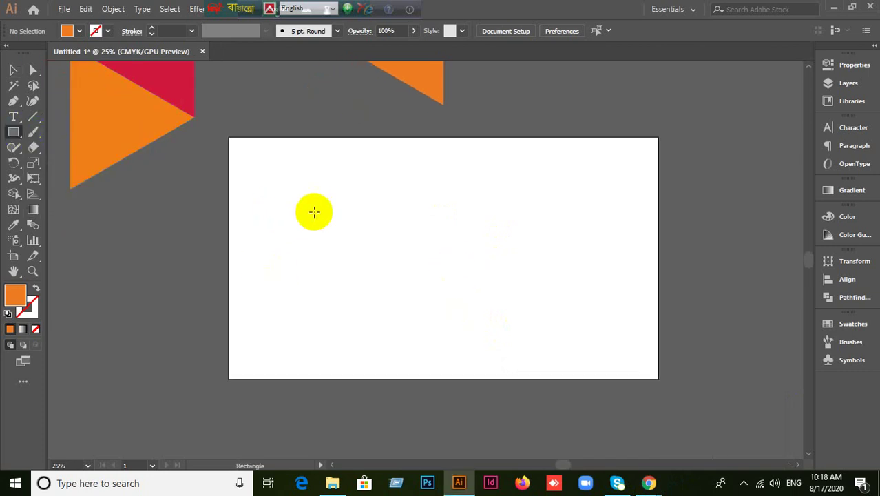
pyautogui.moveTo(282, 178); pyautogui.dragTo(391, 275)
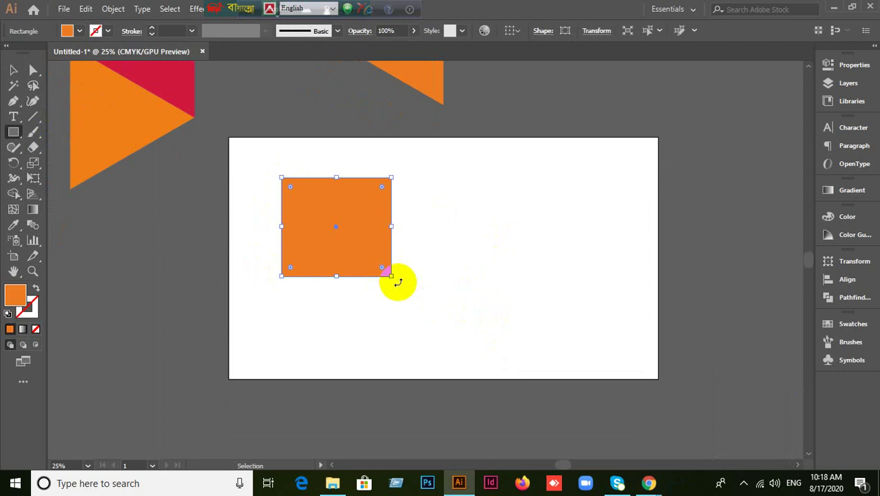
pyautogui.hotkey('ctrl', 'z')
pyautogui.moveTo(299, 189); pyautogui.dragTo(398, 277)
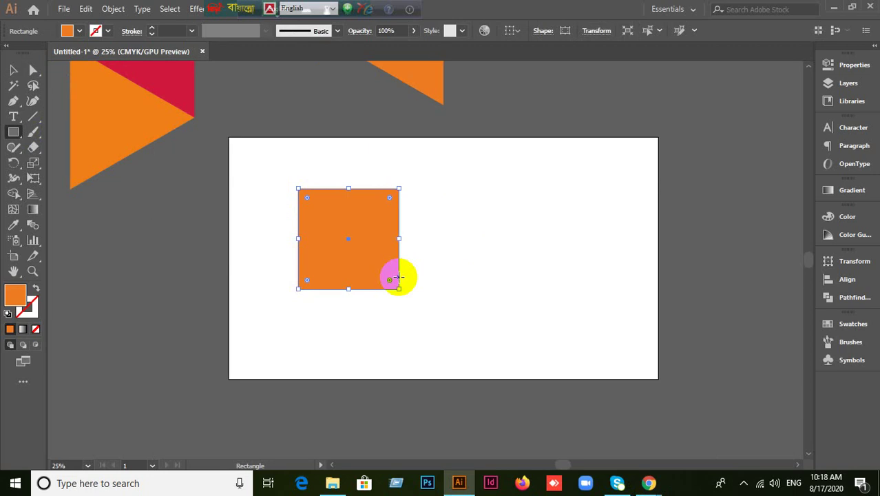
pyautogui.press('ctrl')
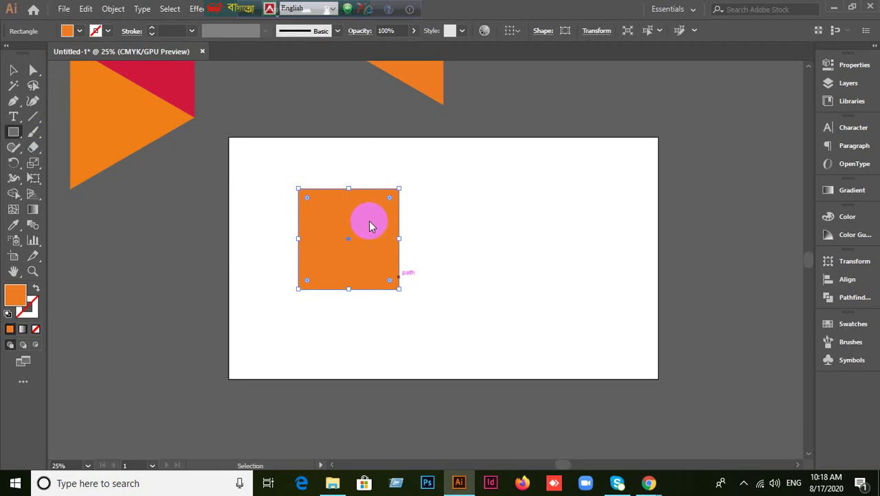
pyautogui.hotkey('ctrl', 'shift', 's')
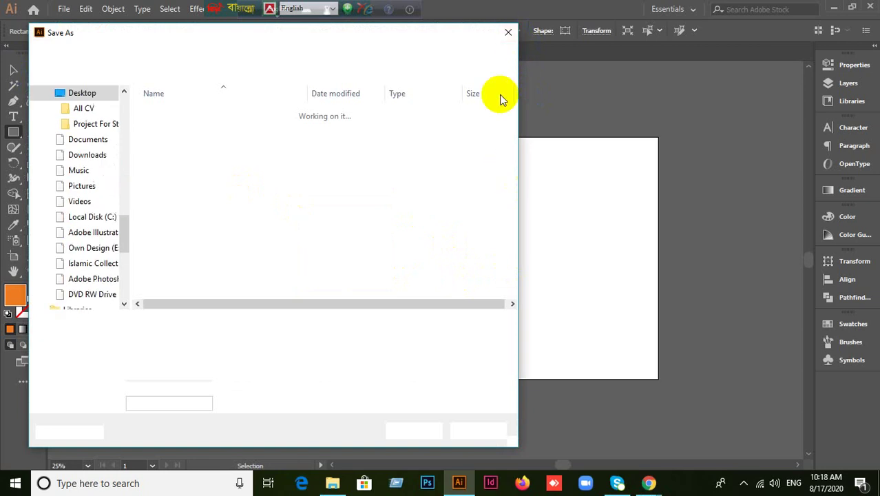
pyautogui.click(508, 32)
# Delete the freehand orange square from the artboard.
pyautogui.click(14, 70)
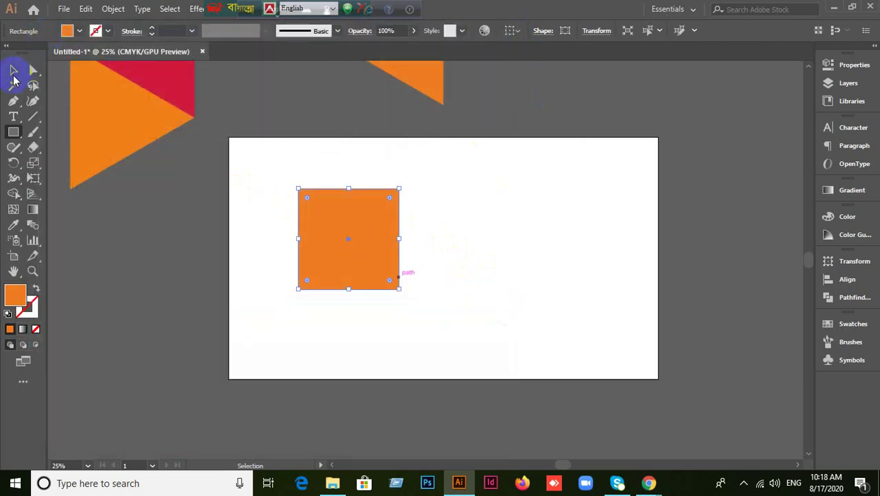
pyautogui.click(365, 235)
pyautogui.press('Delete')
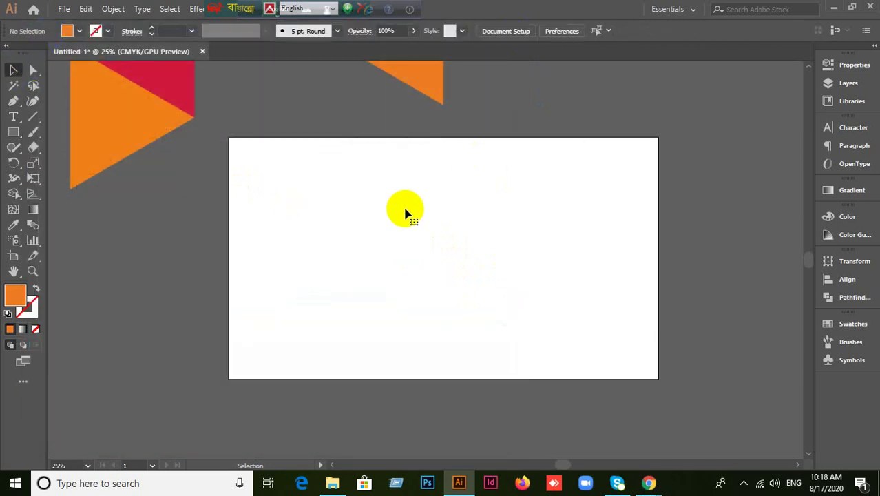
# Create a 300 px by 300 px orange square near the middle of the artboard with the Rectangle tool.
pyautogui.click(13, 131)
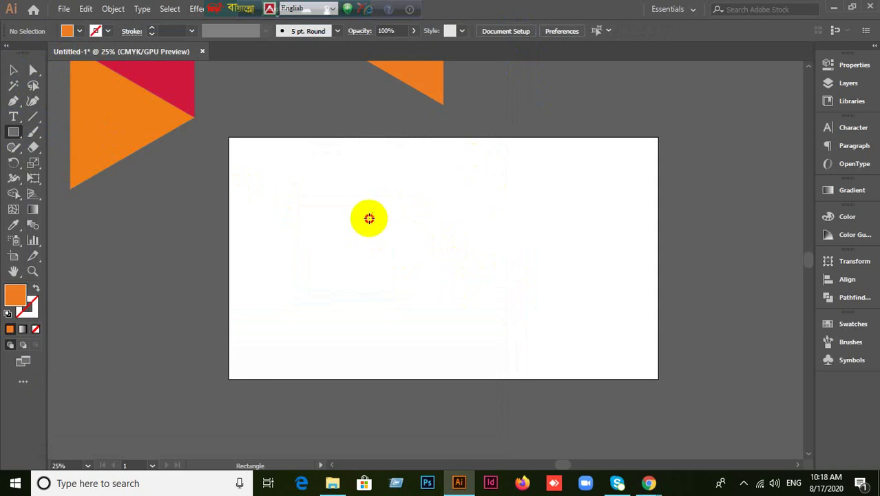
pyautogui.click(368, 218)
pyautogui.write('300')
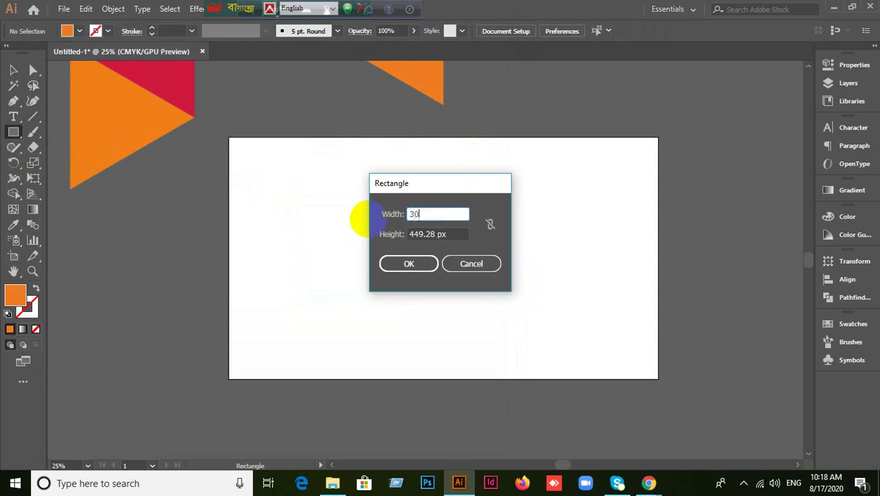
pyautogui.click(444, 233)
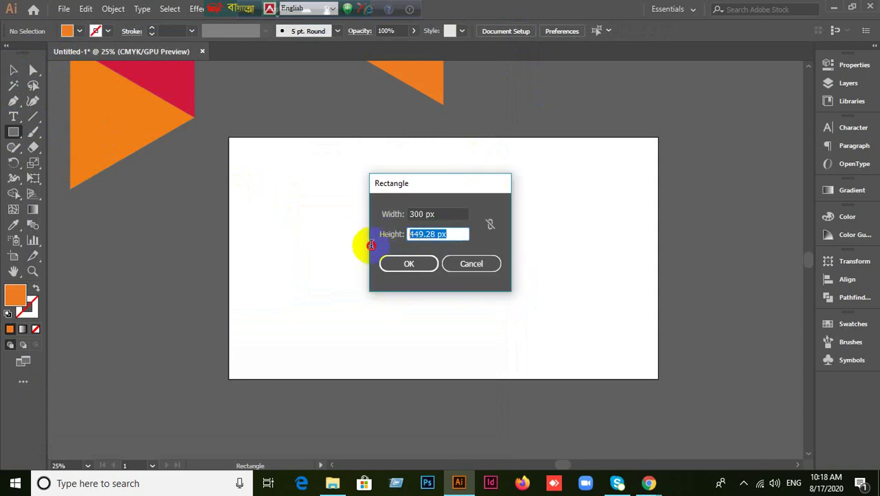
pyautogui.write('300')
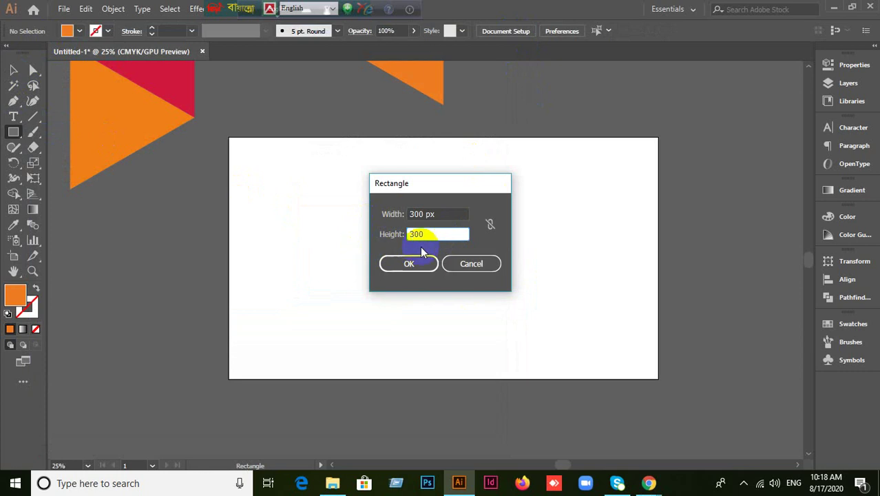
pyautogui.click(413, 263)
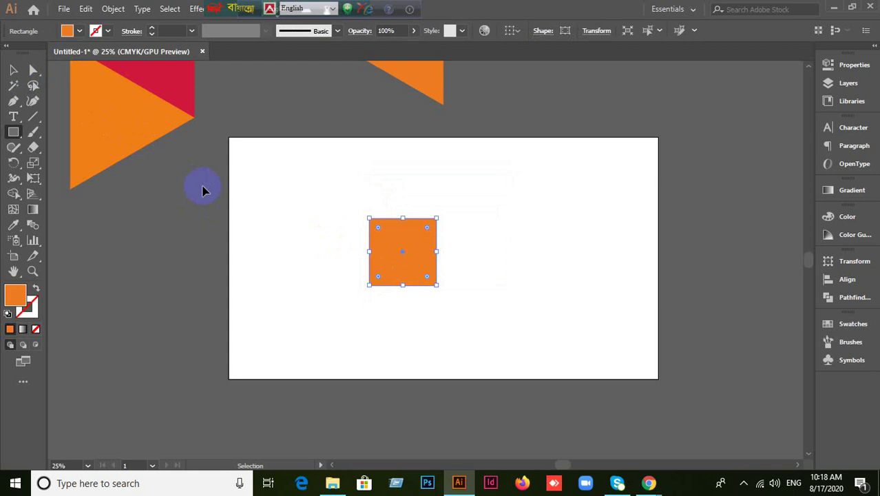
# Set the Keyboard Increment preference to 300 px.
pyautogui.hotkey('ctrl', 'k')
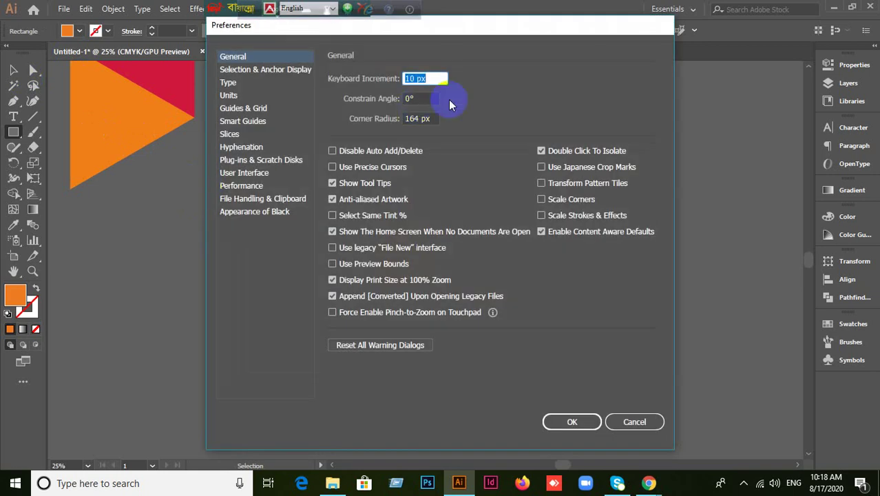
pyautogui.write('300')
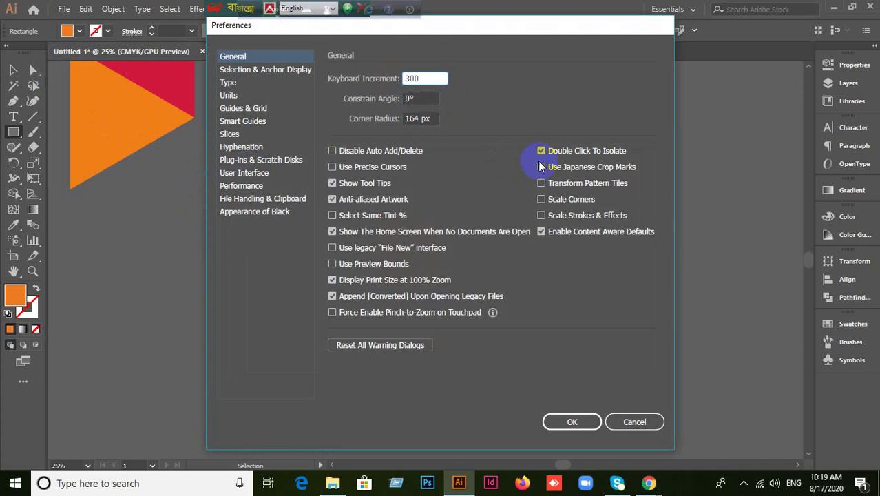
pyautogui.click(586, 427)
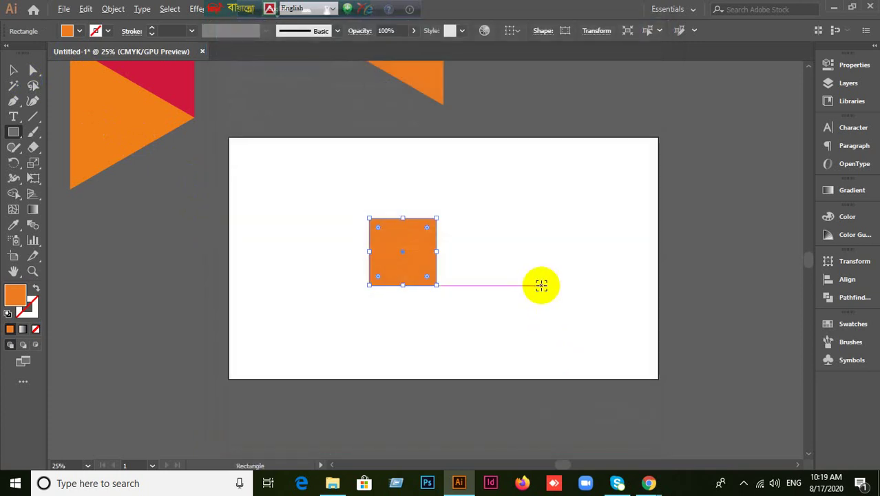
# Duplicate the orange square three times to the right, one keyboard increment apart, so the copies sit edge to edge.
pyautogui.hotkey('alt', 'Right')
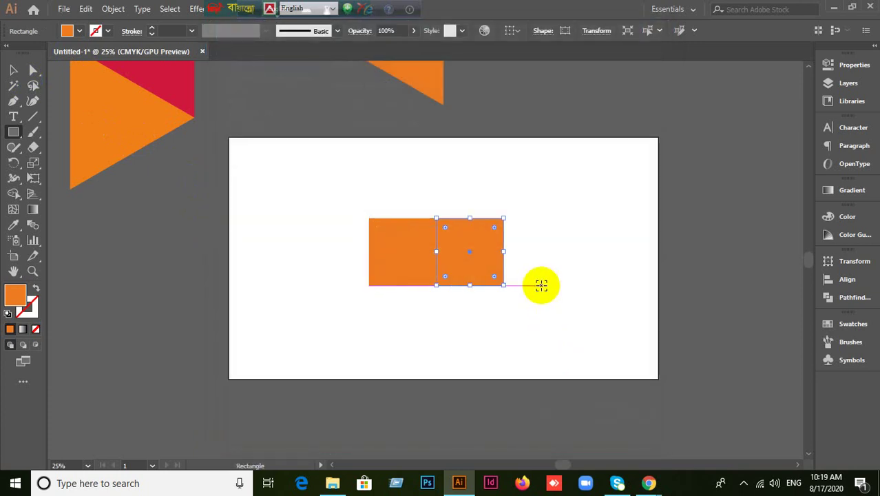
pyautogui.hotkey('alt', 'Right')
pyautogui.hotkey('alt', 'Right')
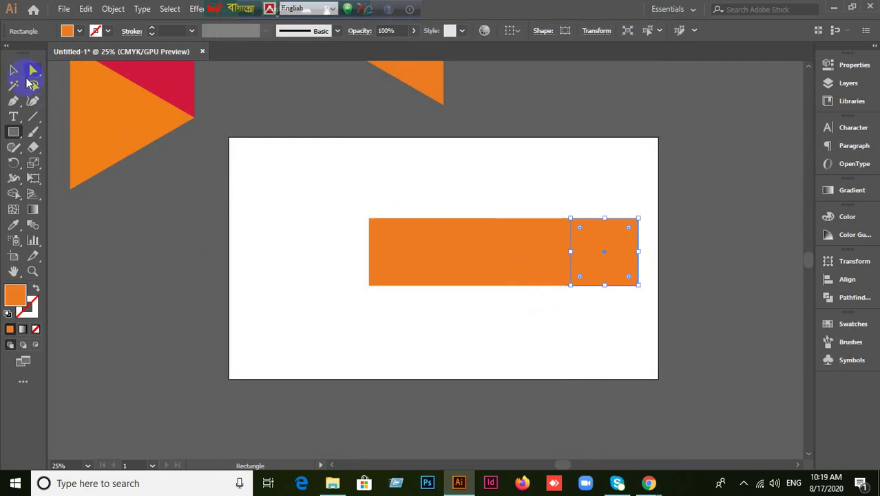
# Duplicate the leftmost orange square four times to the left, edge to edge.
pyautogui.click(16, 70)
pyautogui.click(366, 265)
pyautogui.click(403, 250)
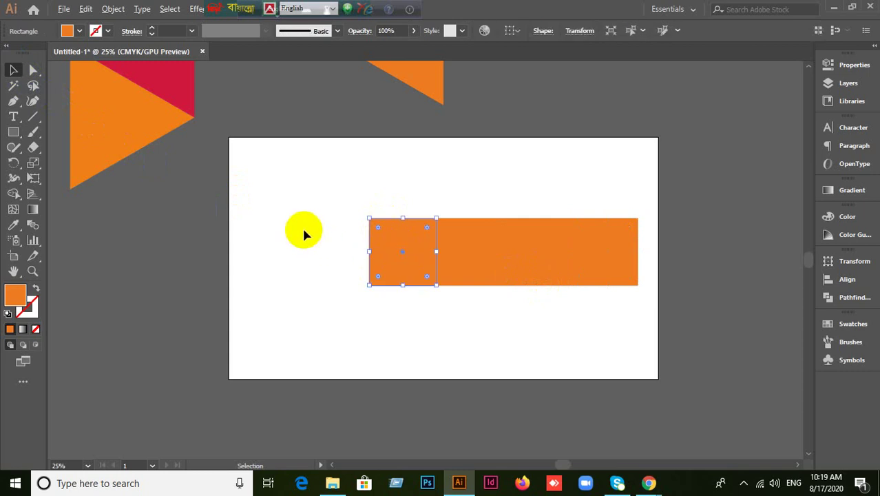
pyautogui.hotkey('alt', 'shift', 'Left')
pyautogui.hotkey('alt', 'shift', 'Left')
pyautogui.hotkey('alt', 'shift', 'Left')
pyautogui.hotkey('alt', 'shift', 'Left')
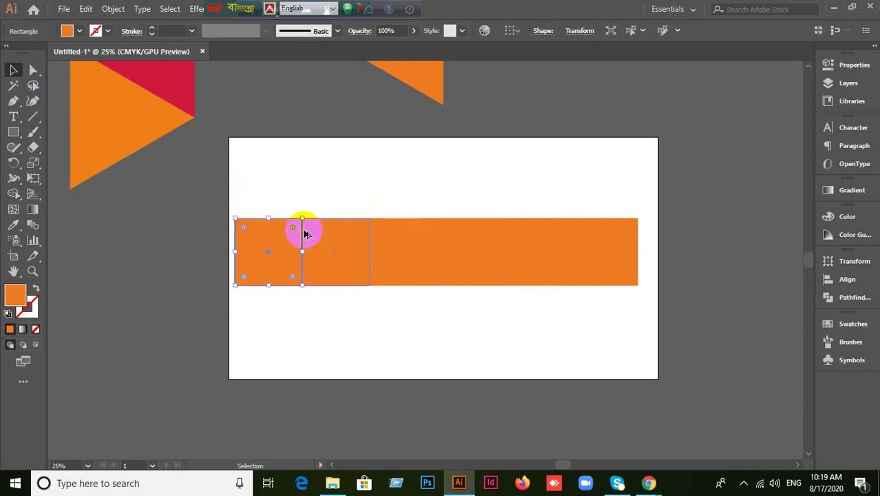
# Select the whole row of orange squares and duplicate it three times downward to form a four-row grid.
pyautogui.click(346, 344)
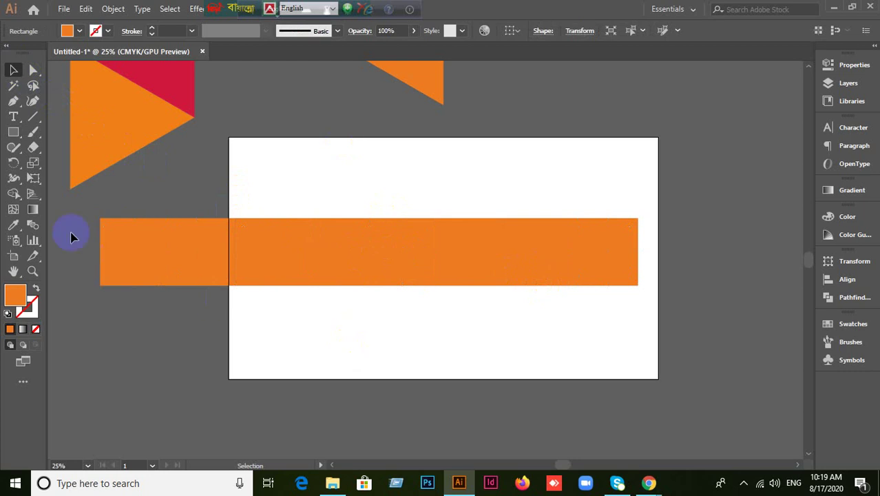
pyautogui.moveTo(71, 236); pyautogui.dragTo(710, 395)
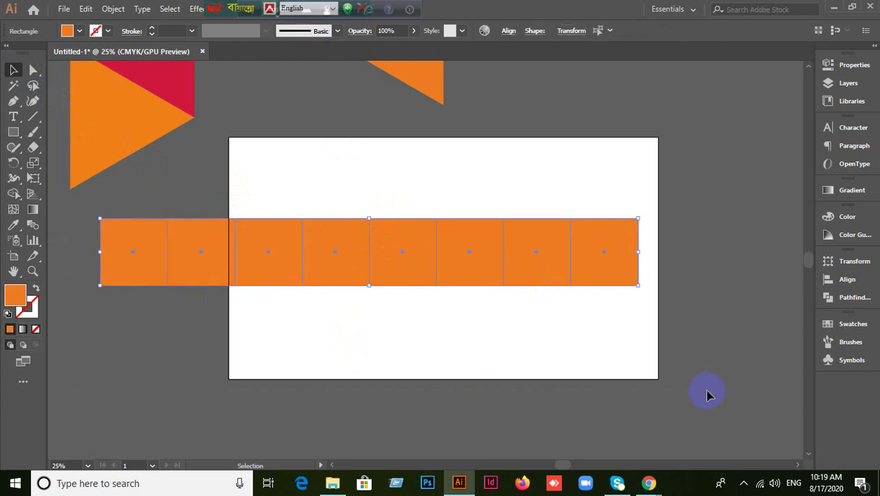
pyautogui.hotkey('alt', 'shift', 'Down')
pyautogui.hotkey('alt', 'shift', 'Down')
pyautogui.hotkey('alt', 'shift', 'Down')
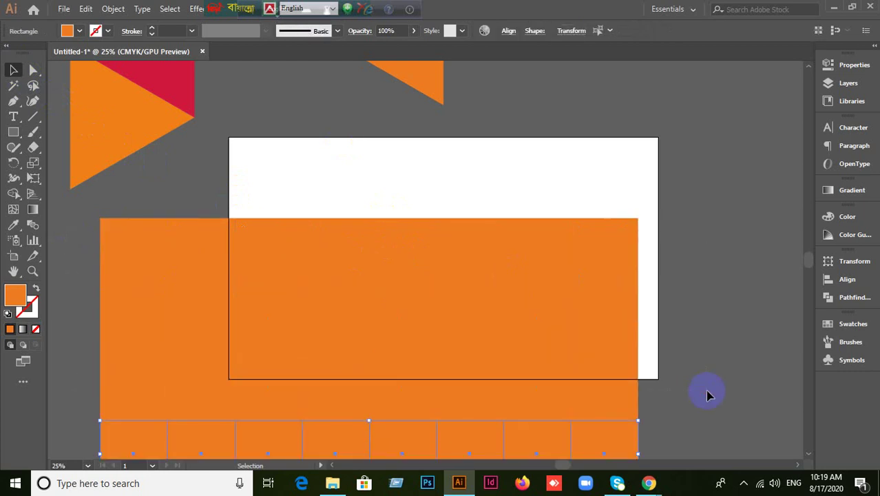
# Select the entire grid of orange squares and delete it.
pyautogui.scroll(-1, 757, 370)
pyautogui.scroll(-1, 691, 357)
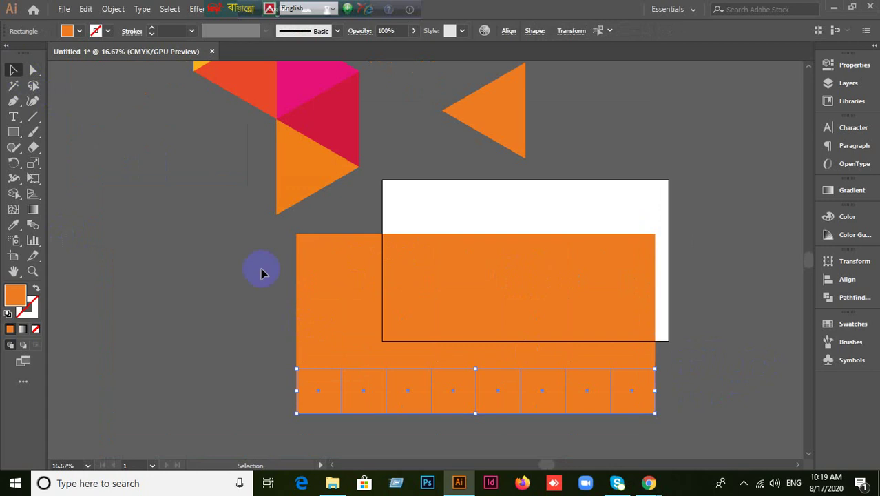
pyautogui.moveTo(255, 239); pyautogui.dragTo(706, 437)
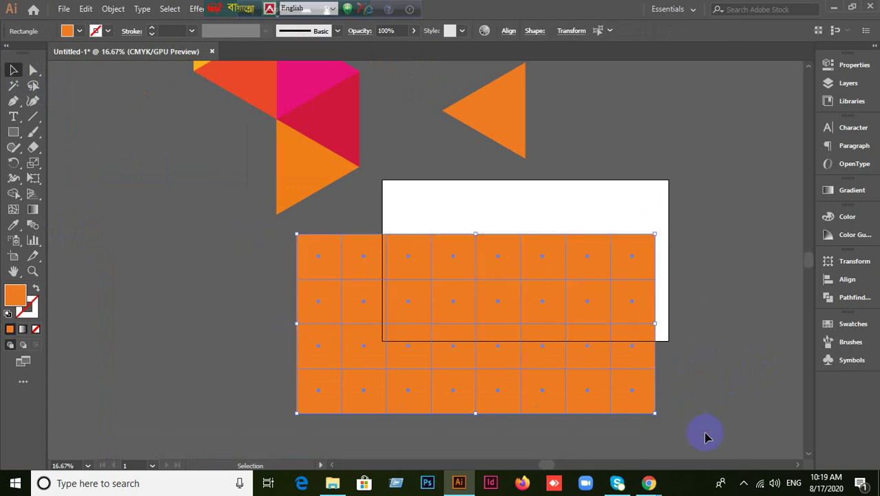
pyautogui.press('Delete')
# Select all the remaining triangles, both the colored logo shapes and the separate orange one.
pyautogui.moveTo(467, 292); pyautogui.dragTo(448, 342)
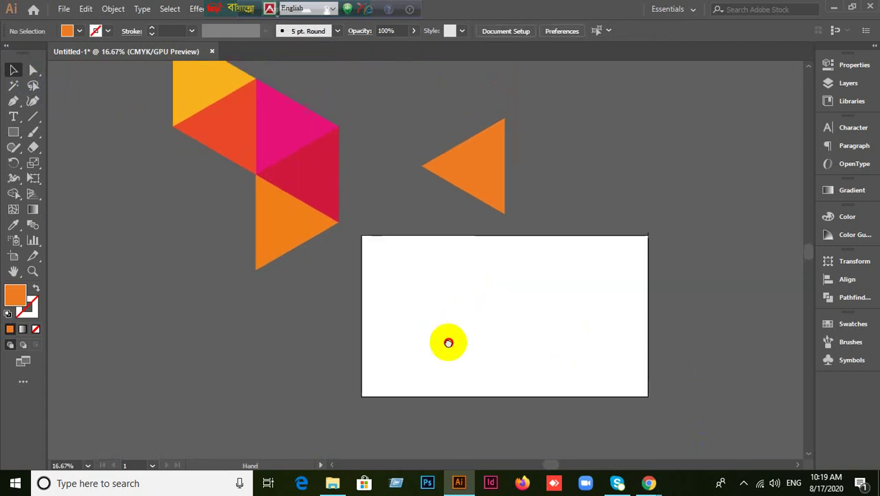
pyautogui.moveTo(149, 72); pyautogui.dragTo(298, 251)
pyautogui.click(299, 355)
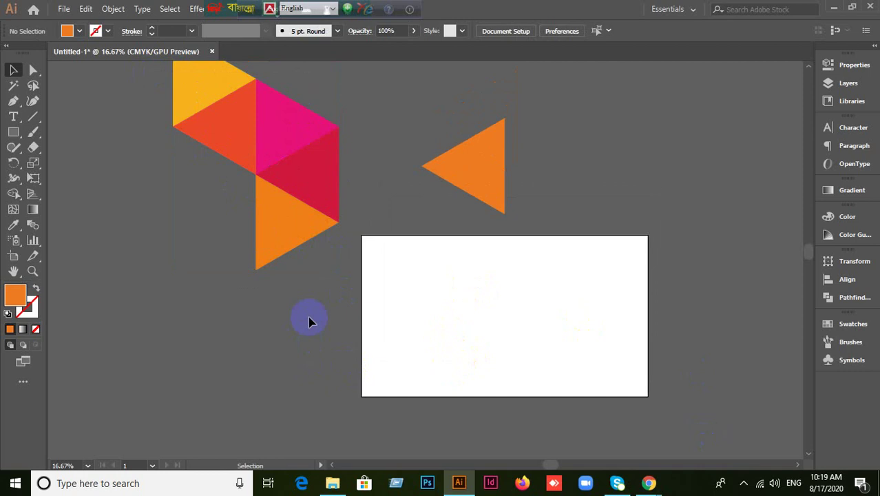
pyautogui.scroll(1, 299, 238)
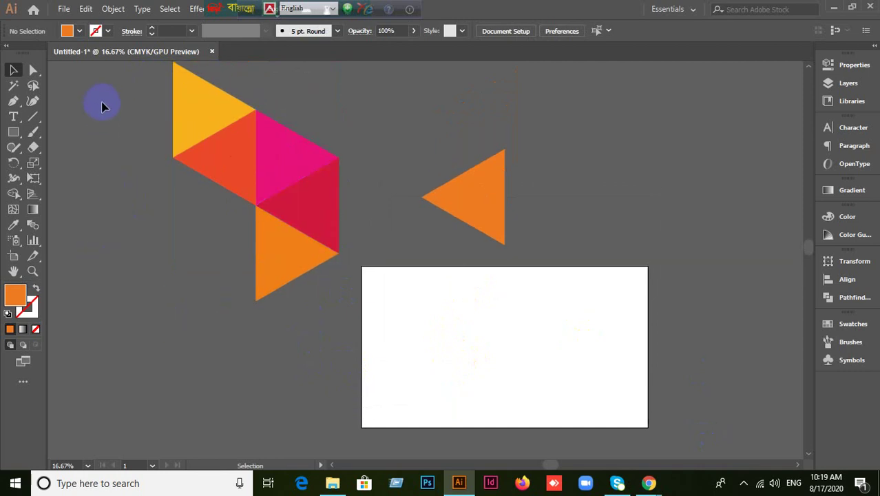
pyautogui.hotkey('ctrl', 'a')
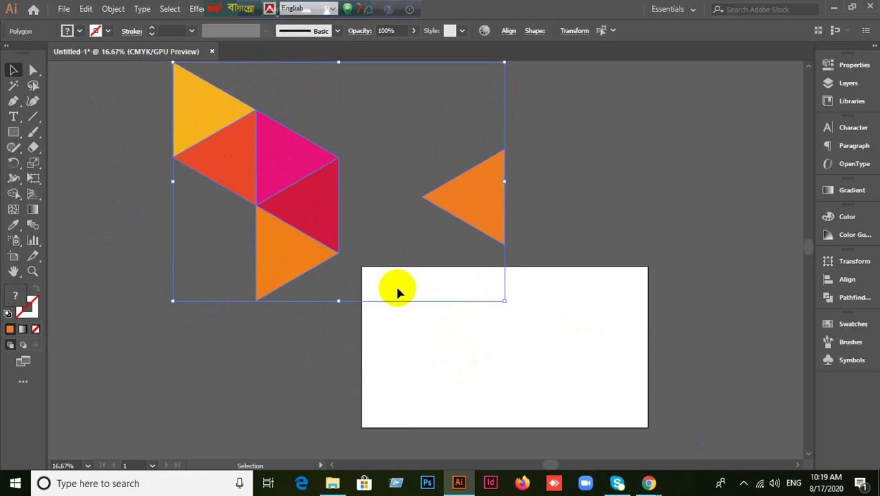
# Delete all the selected triangles so the document is empty.
pyautogui.press('Delete')
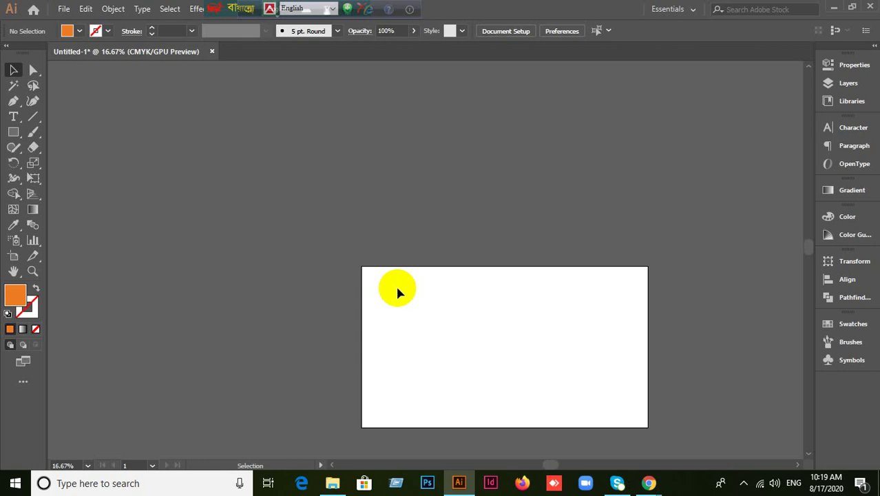
pyautogui.scroll(1, 553, 294)
pyautogui.moveTo(599, 318); pyautogui.dragTo(600, 192)
pyautogui.scroll(-1, 598, 231)
pyautogui.moveTo(603, 246); pyautogui.dragTo(544, 313)
pyautogui.scroll(1, 571, 253)
# Switch to the Google Meet call in Chrome to view the participant's shared screen, and return to Illustrator.
pyautogui.moveTo(648, 483)
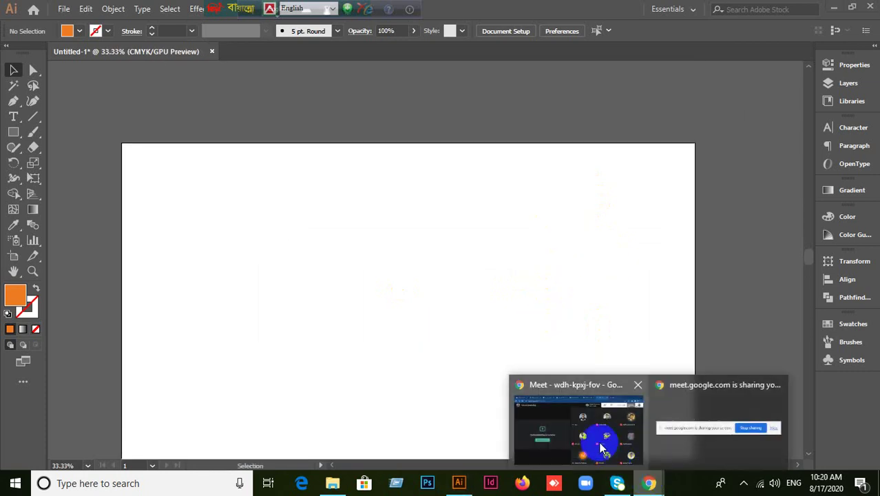
pyautogui.click(595, 444)
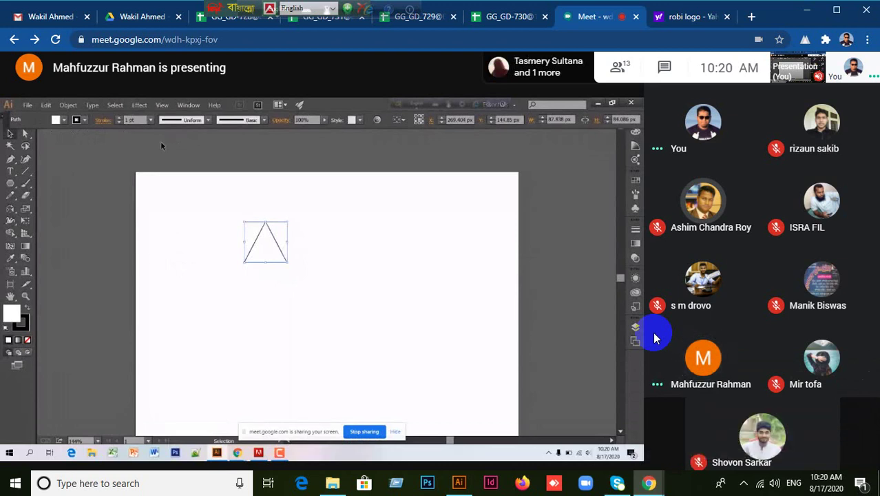
pyautogui.click(459, 483)
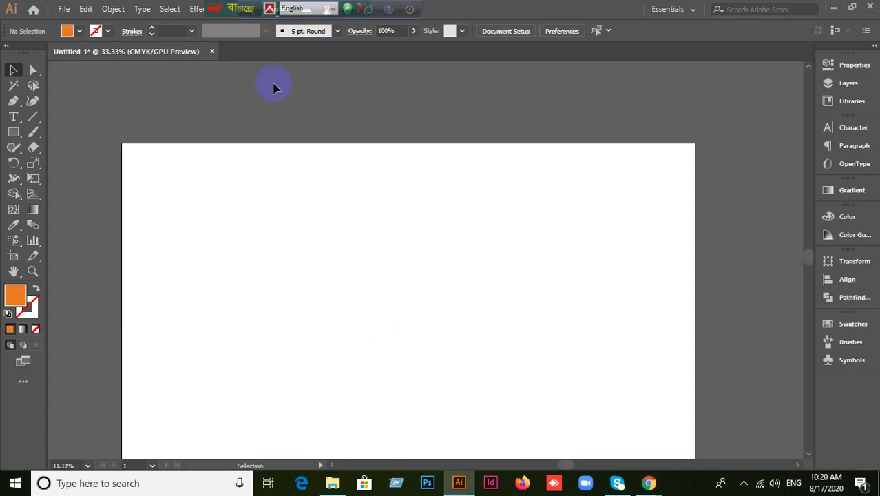
# Move the floating language toolbar clear of the program's menu names and look through the available window panels.
pyautogui.moveTo(213, 8); pyautogui.dragTo(460, 8)
pyautogui.click(258, 9)
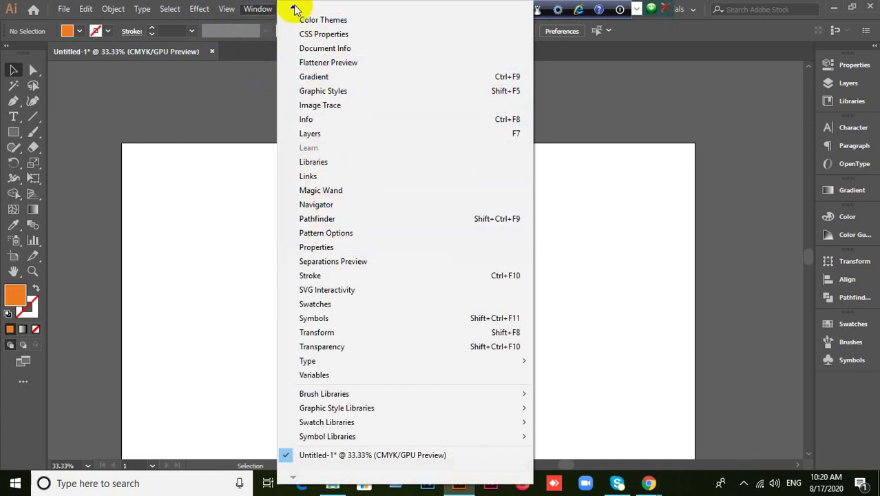
pyautogui.moveTo(294, 7)
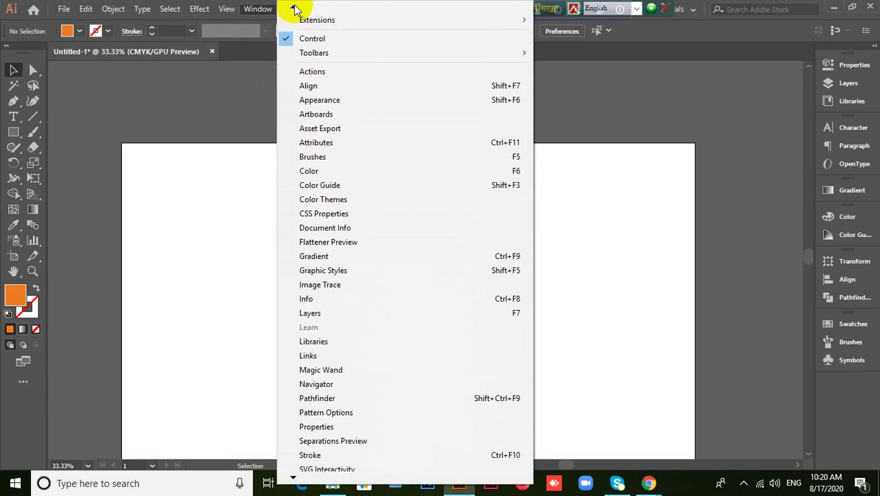
pyautogui.click(673, 360)
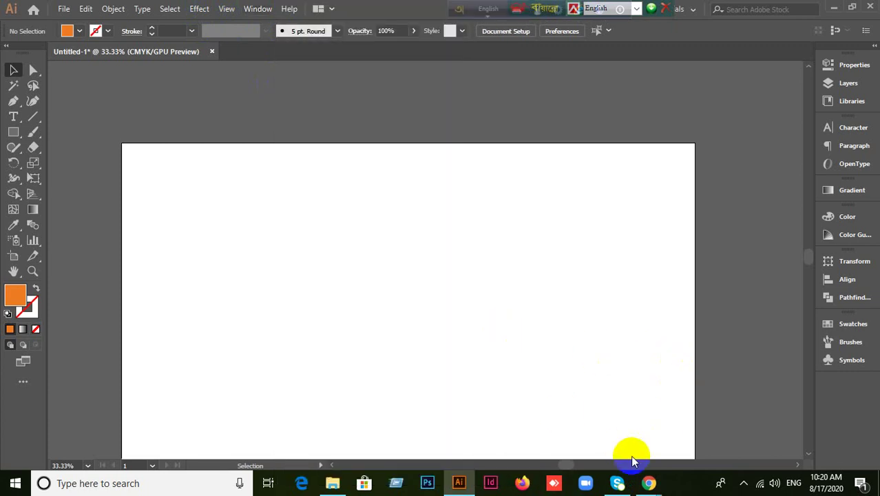
# Check the participant's shared triangle drawing again in the Google Meet call and switch back to Illustrator.
pyautogui.moveTo(649, 482)
pyautogui.click(571, 442)
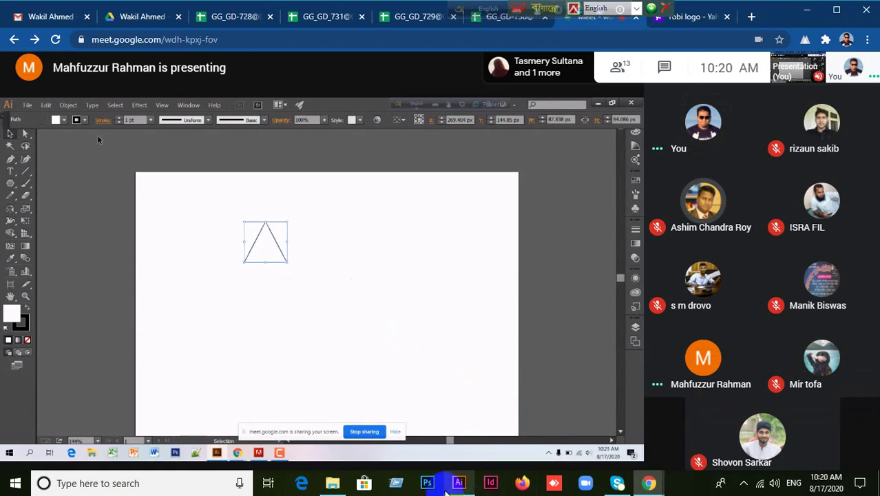
pyautogui.click(449, 486)
pyautogui.click(449, 488)
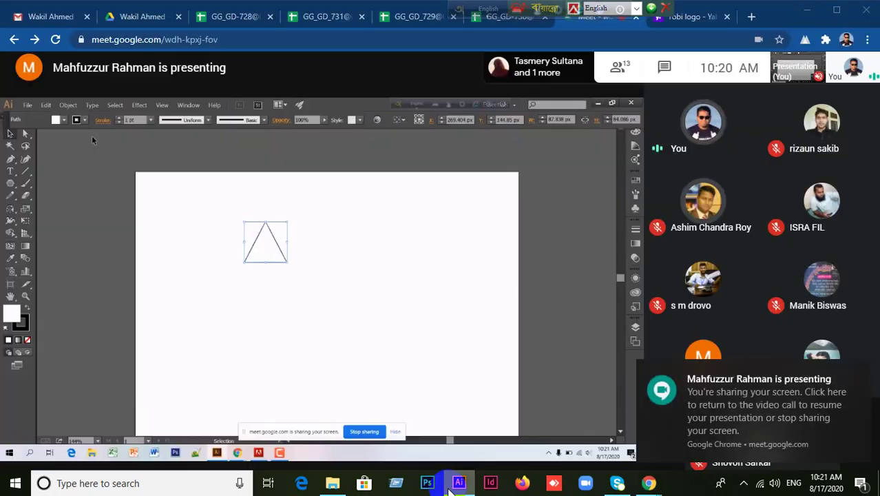
pyautogui.click(449, 488)
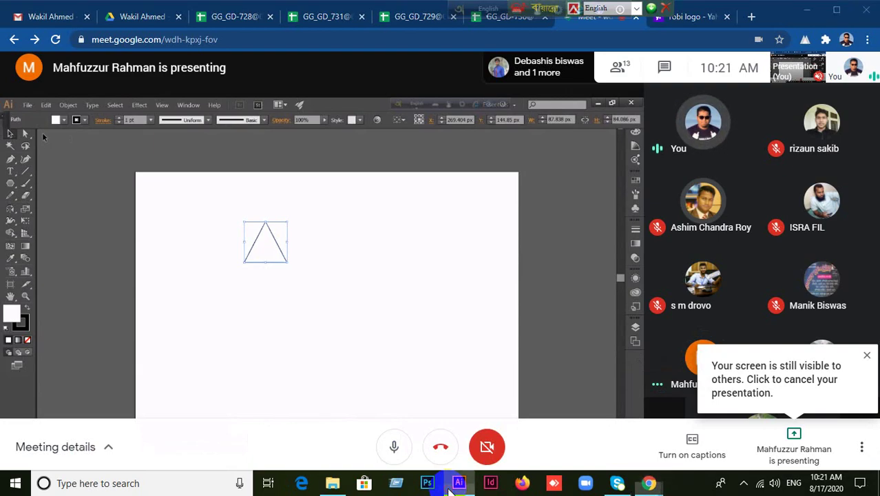
pyautogui.click(449, 487)
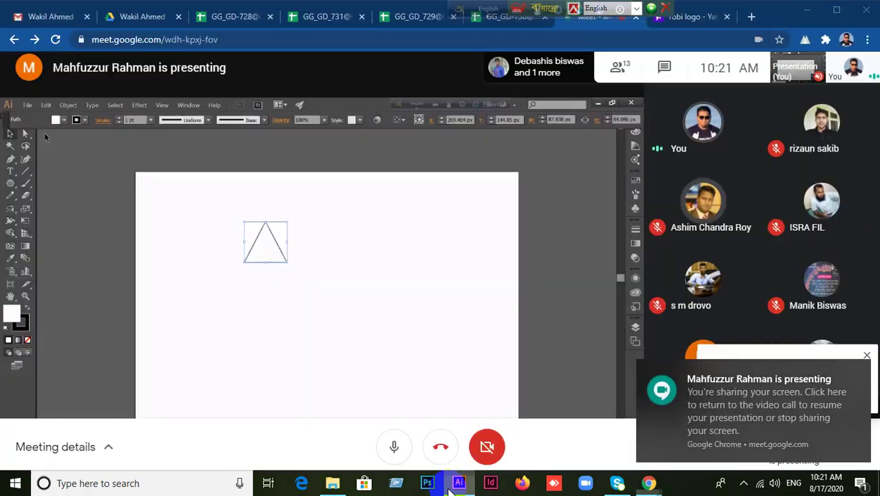
pyautogui.click(459, 482)
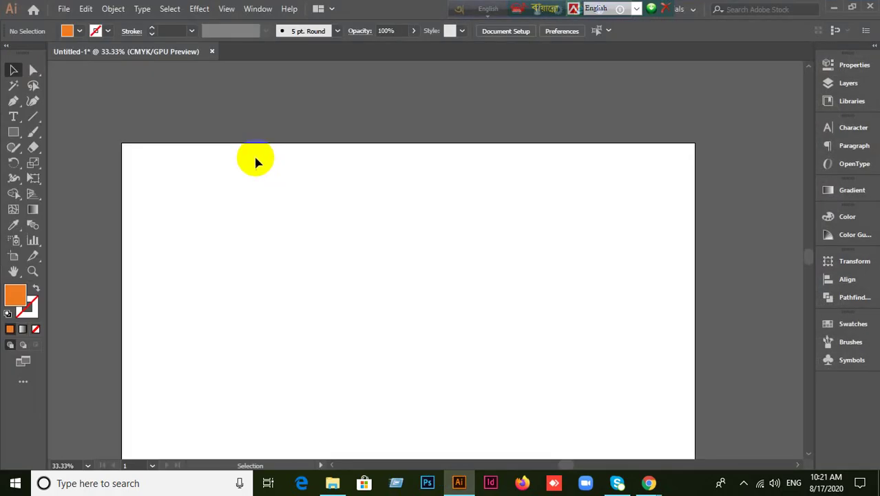
# Detach the Untitled-1 document into a floating window and dock it back in place.
pyautogui.moveTo(255, 160); pyautogui.dragTo(343, 265)
pyautogui.moveTo(167, 49); pyautogui.dragTo(205, 90)
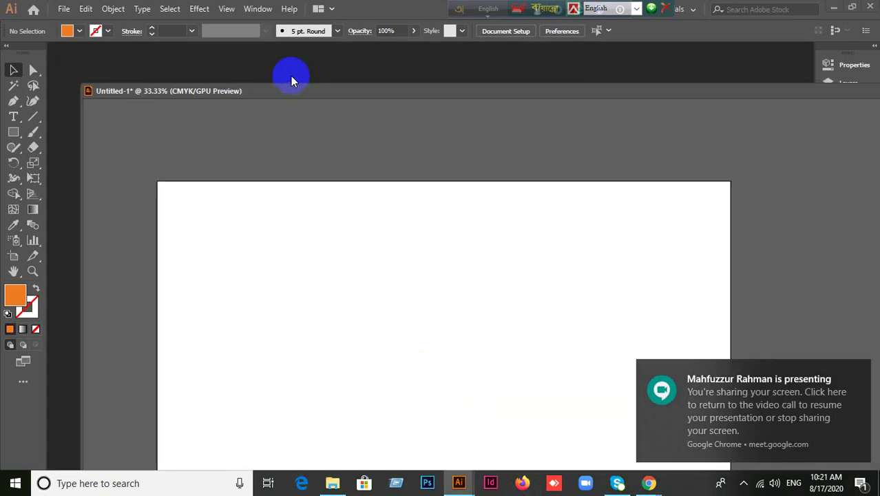
pyautogui.moveTo(290, 80); pyautogui.dragTo(260, 52)
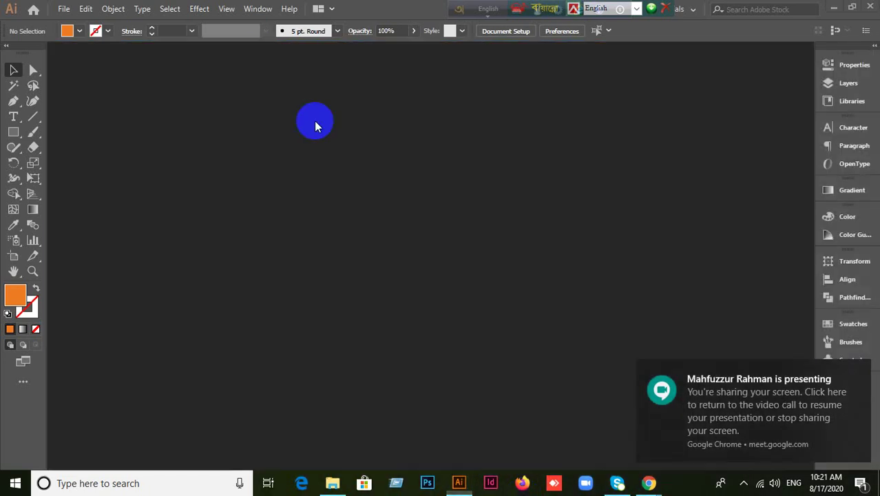
# Look at the Google Meet call until the participant's presentation ends, and return to the empty artboard in Illustrator.
pyautogui.moveTo(649, 482)
pyautogui.click(513, 404)
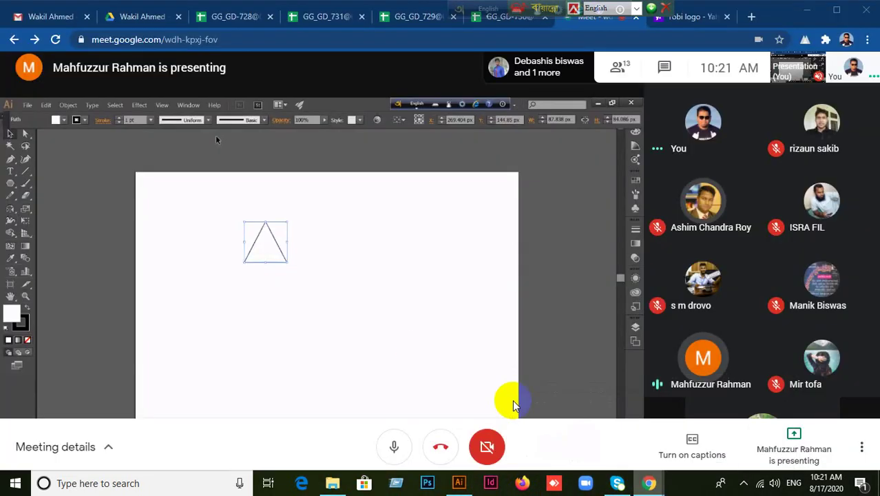
pyautogui.moveTo(447, 387)
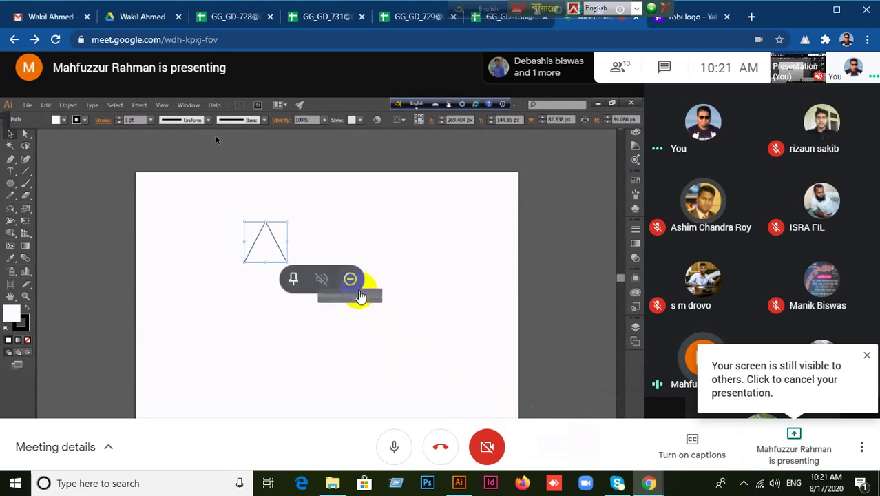
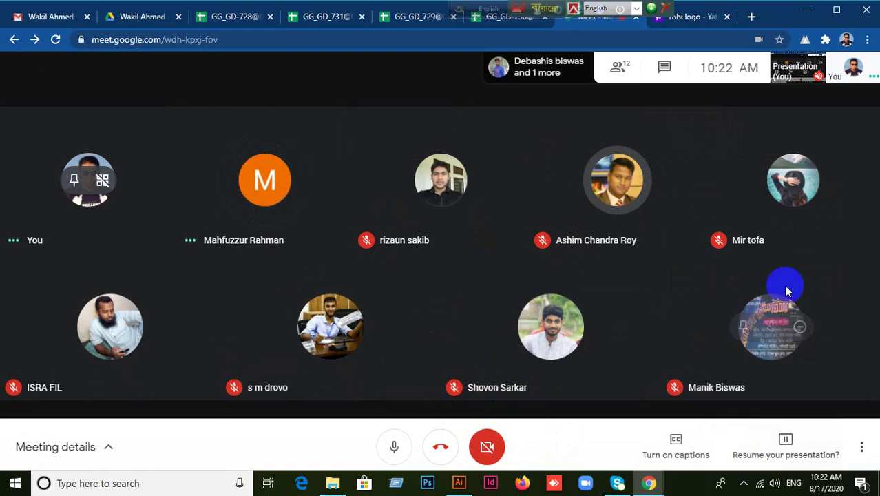
pyautogui.click(458, 483)
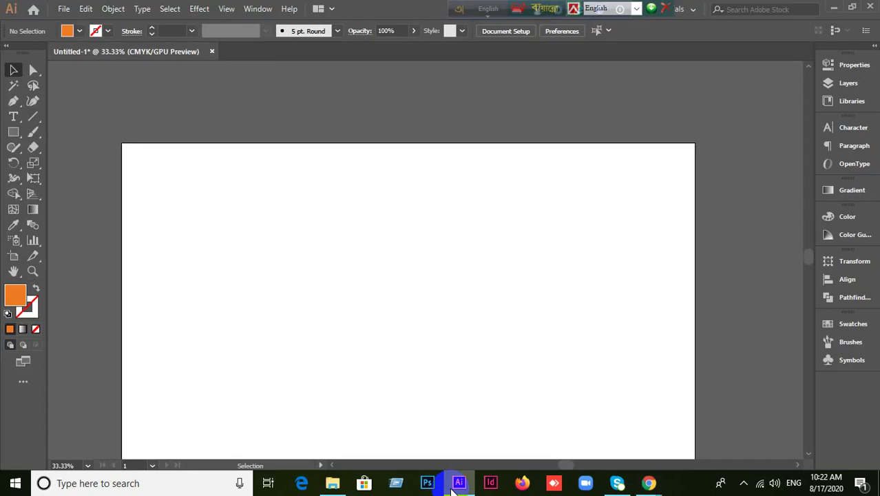
pyautogui.scroll(-3, 446, 350)
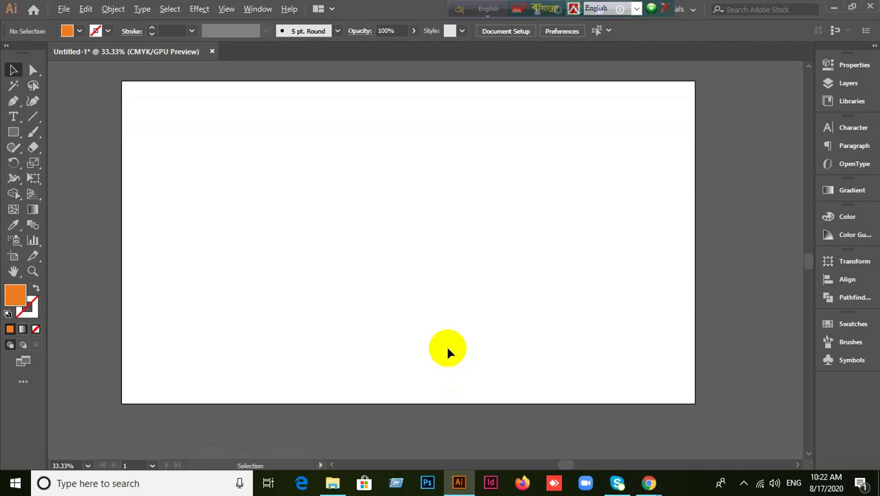
pyautogui.keyDown('alt'); pyautogui.scroll(-1, 447, 349); pyautogui.keyUp('alt')
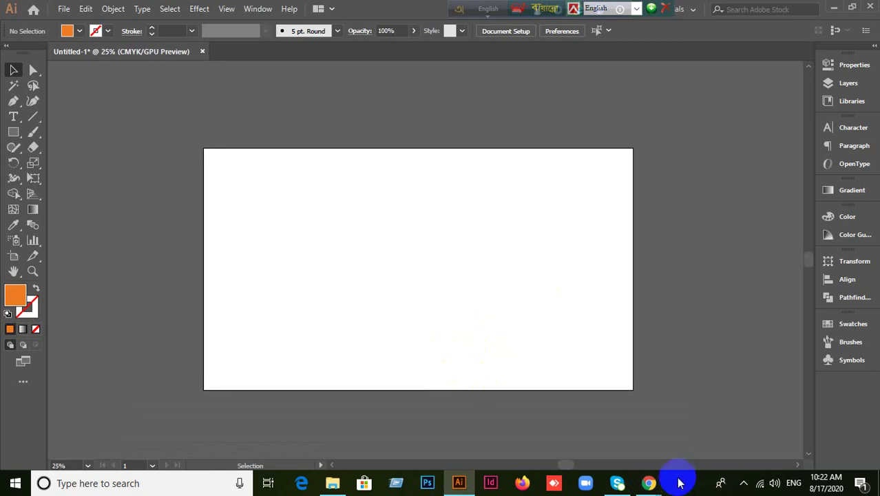
# Resume the paused screen presentation in the Google Meet call and switch back to Illustrator.
pyautogui.moveTo(649, 482)
pyautogui.click(559, 434)
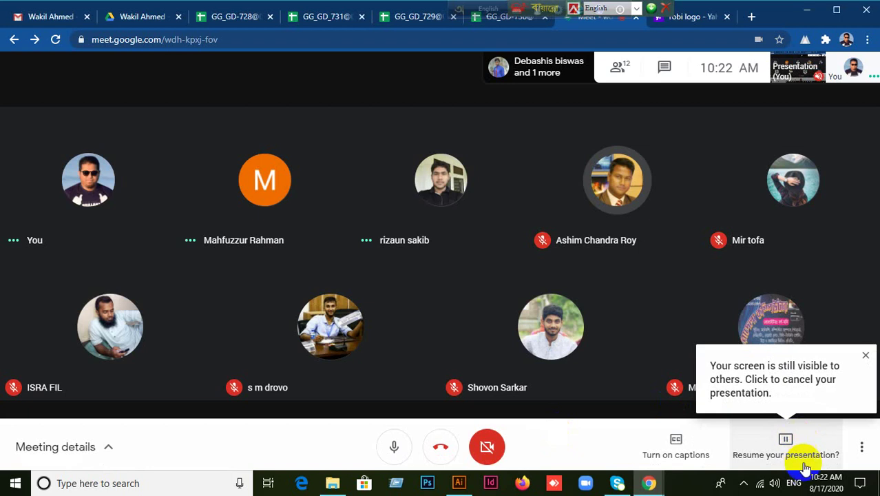
pyautogui.click(786, 449)
pyautogui.click(774, 386)
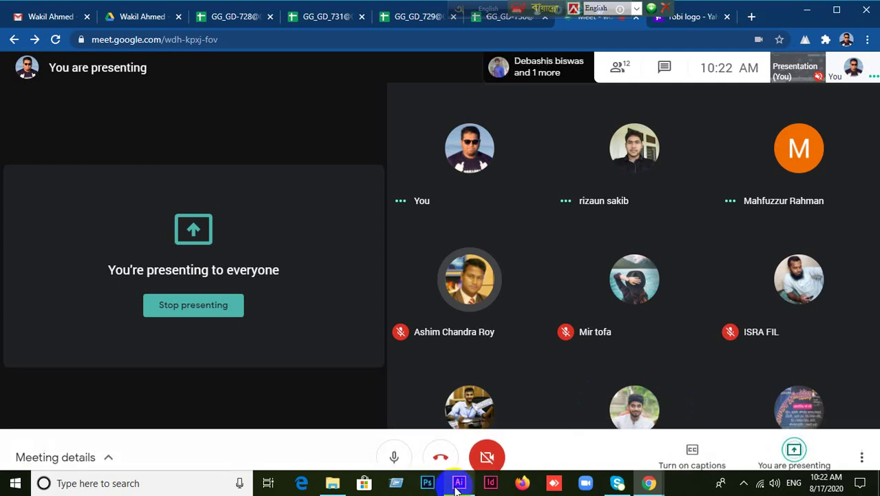
pyautogui.click(457, 485)
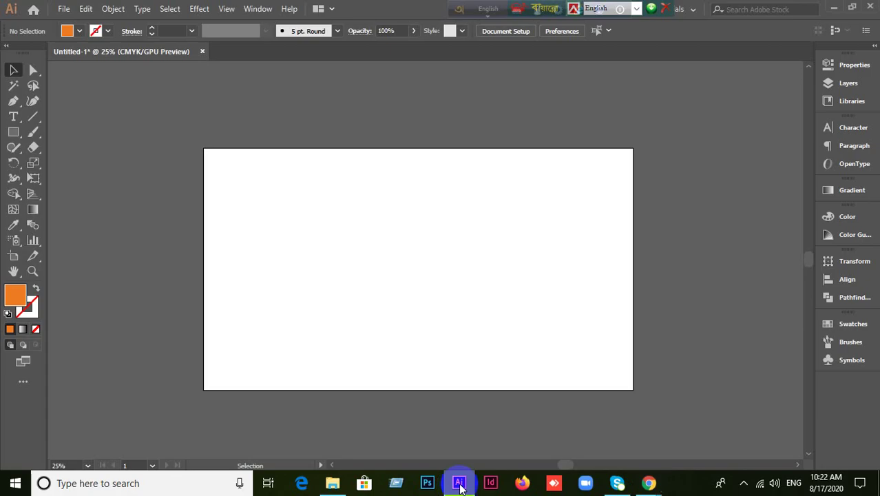
# Place four anchor points with the Pen tool to draw an irregular orange-filled four-sided shape on the artboard.
pyautogui.scroll(1, 435, 308)
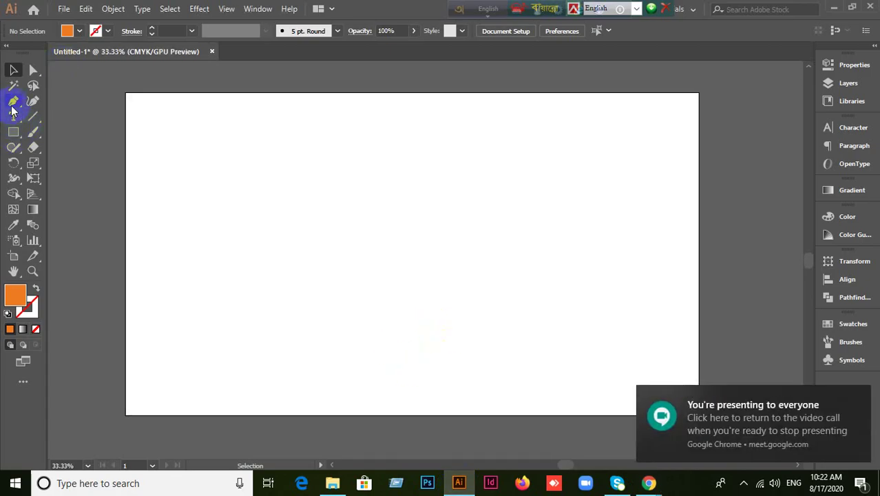
pyautogui.moveTo(13, 101); pyautogui.dragTo(49, 98)
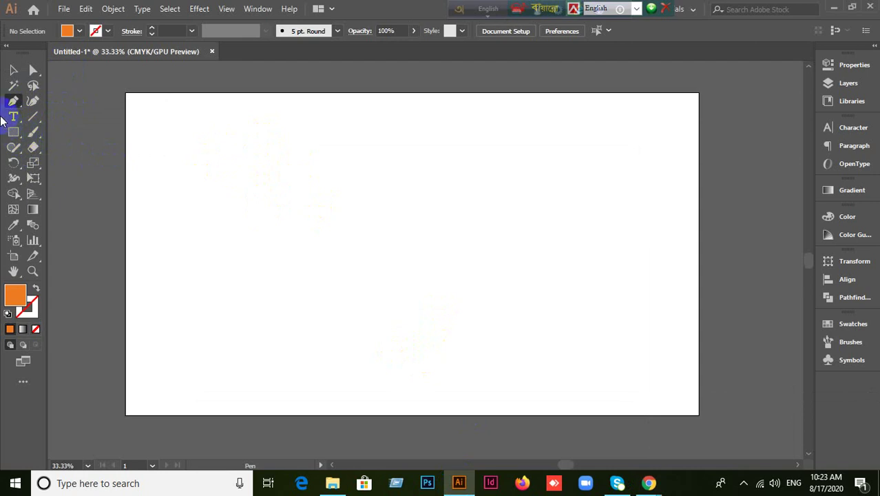
pyautogui.click(287, 130)
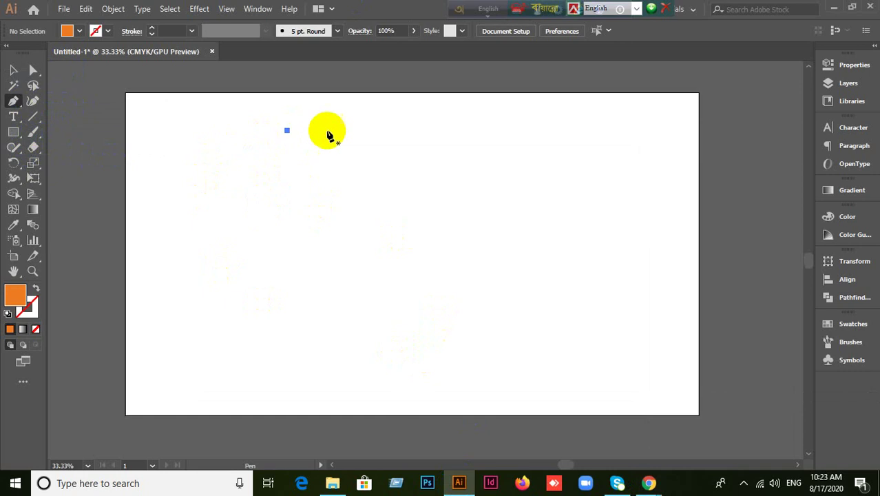
pyautogui.click(496, 161)
pyautogui.click(473, 292)
pyautogui.click(297, 314)
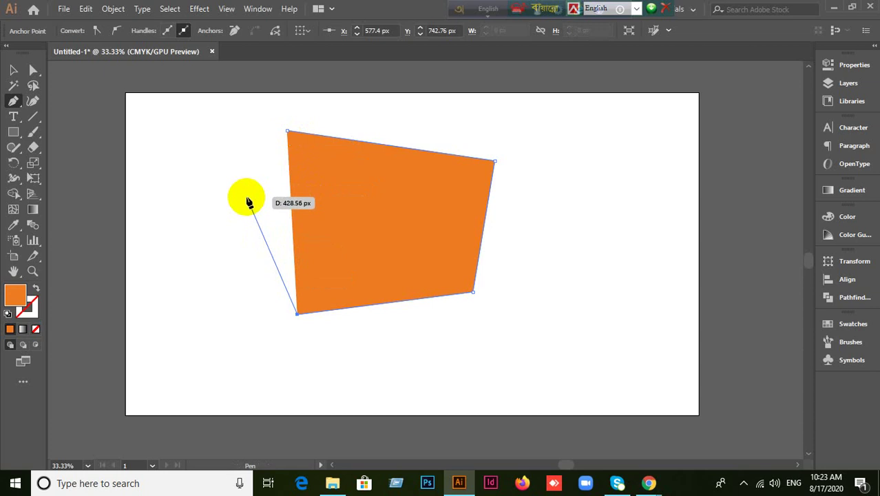
pyautogui.press('ctrl')
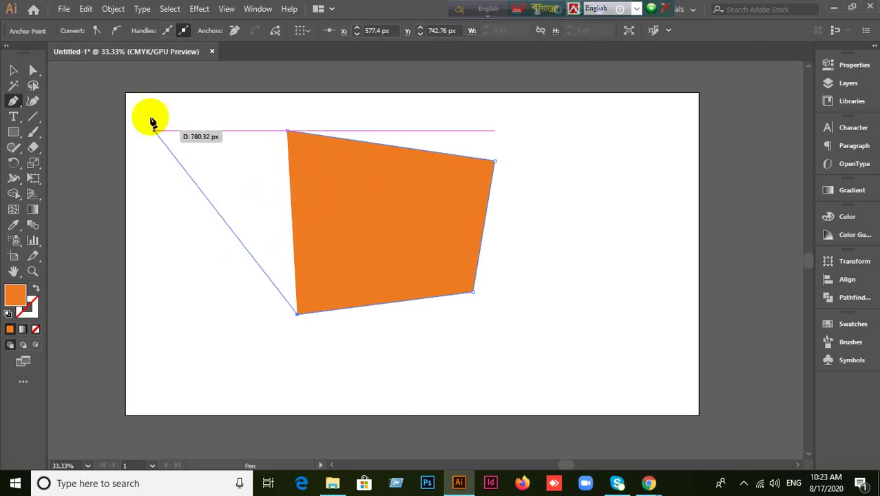
# Leave the Pen tool and undo the entire four-sided orange path.
pyautogui.click(13, 70)
pyautogui.hotkey('ctrl', 'z')
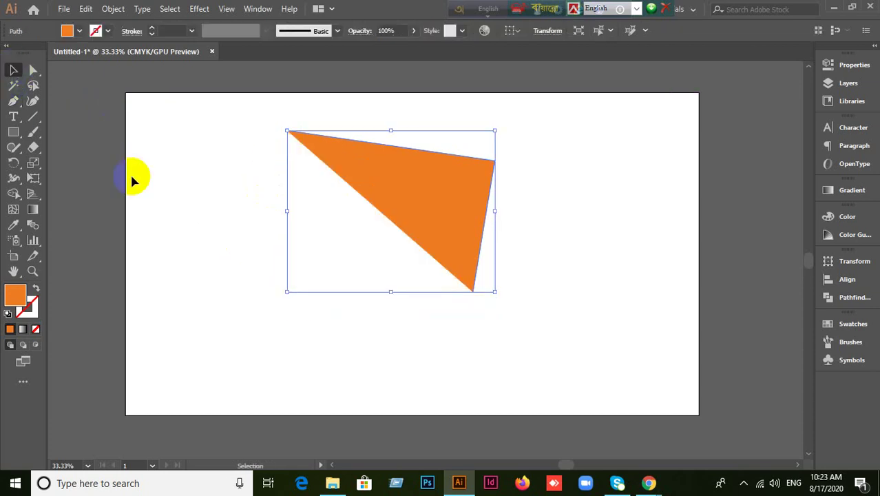
pyautogui.hotkey('ctrl', 'z')
pyautogui.click(176, 211)
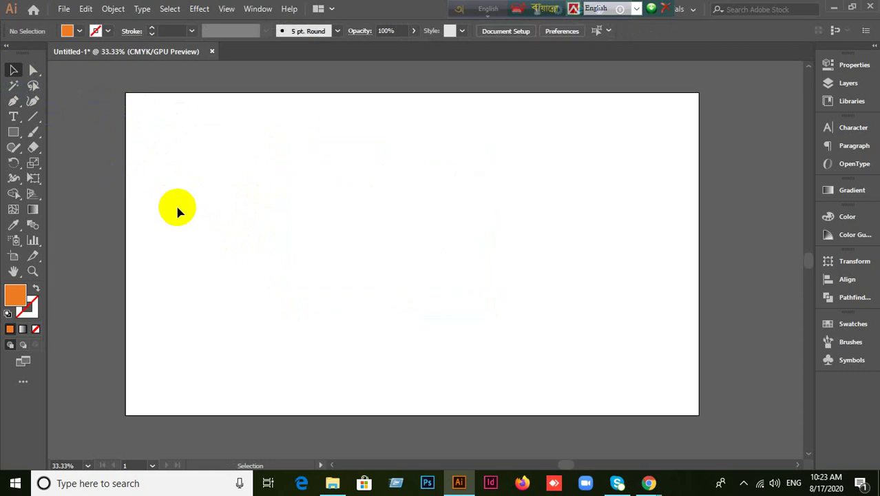
# Swap the fill and stroke colors to get no fill with an orange stroke, and make the stroke color active.
pyautogui.click(37, 290)
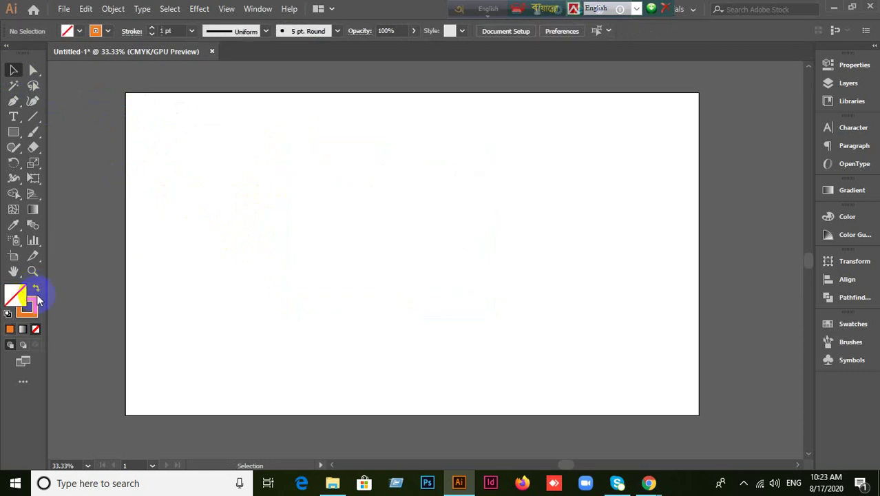
pyautogui.click(31, 307)
pyautogui.hotkey('ctrl', '=')
pyautogui.hotkey('ctrl', '-')
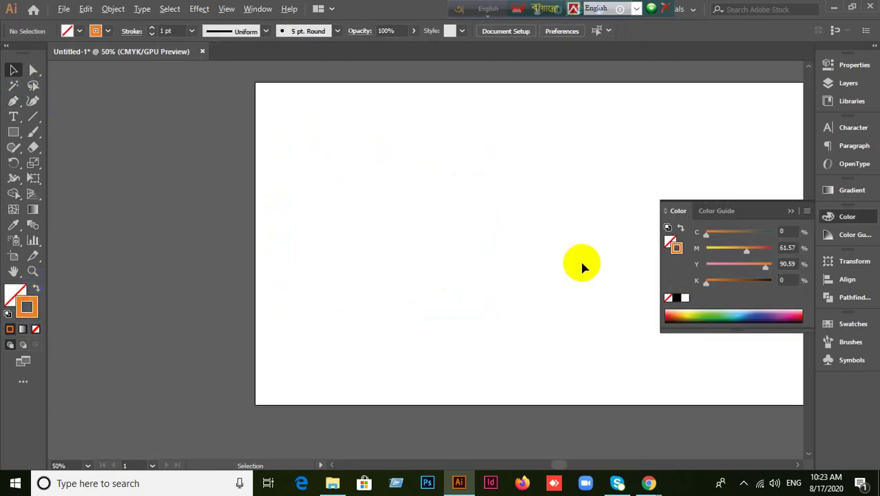
pyautogui.moveTo(549, 280); pyautogui.dragTo(518, 296)
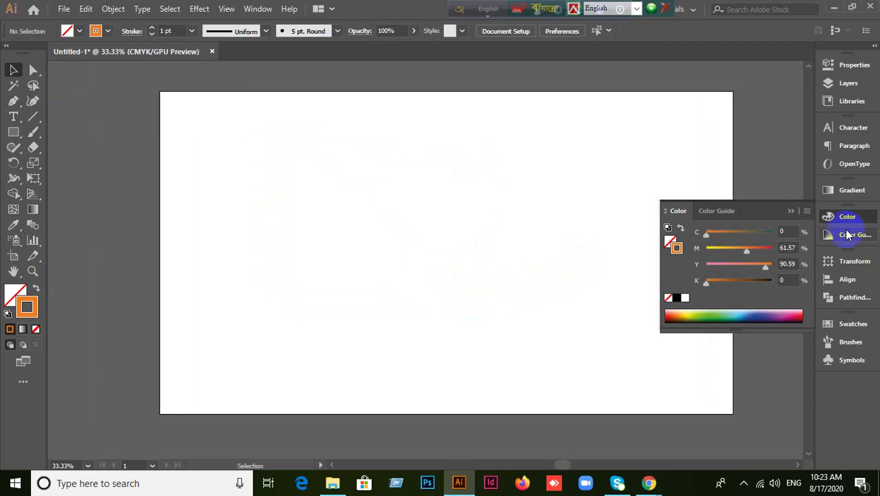
pyautogui.click(791, 210)
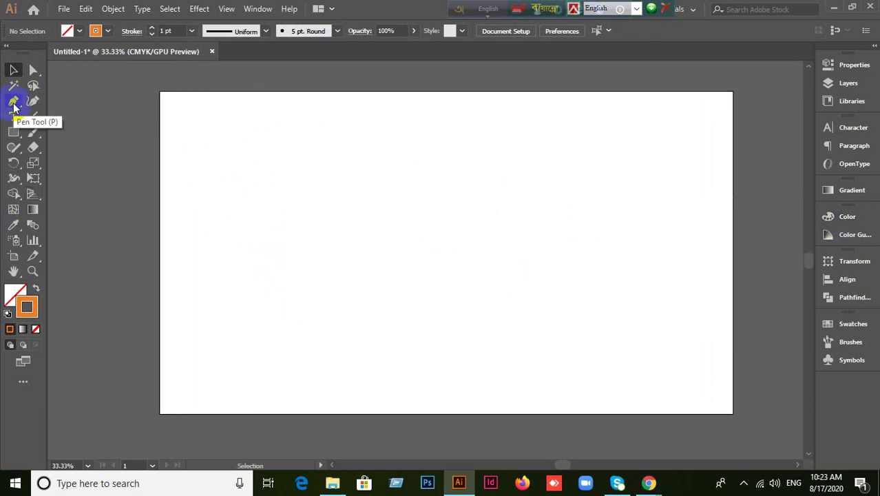
# Draw an open zigzag path of six anchor points with the Pen tool, using the orange stroke and no fill, and deselect it.
pyautogui.moveTo(14, 105); pyautogui.dragTo(55, 99)
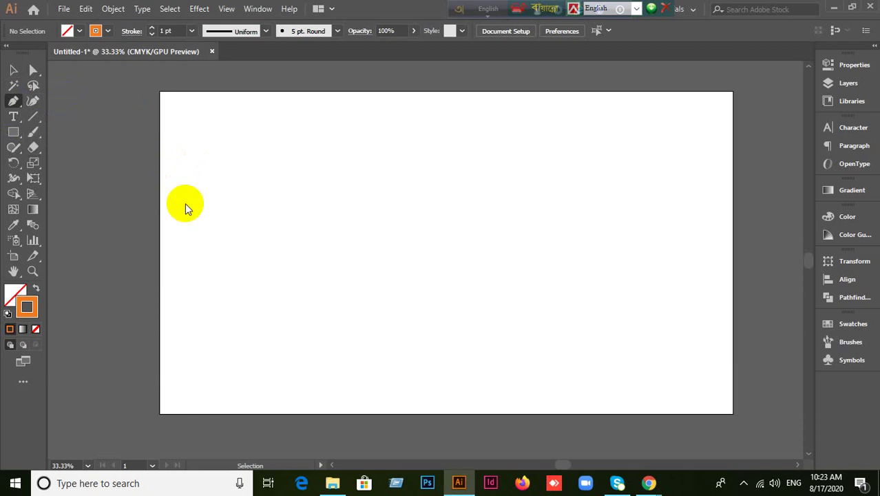
pyautogui.click(341, 134)
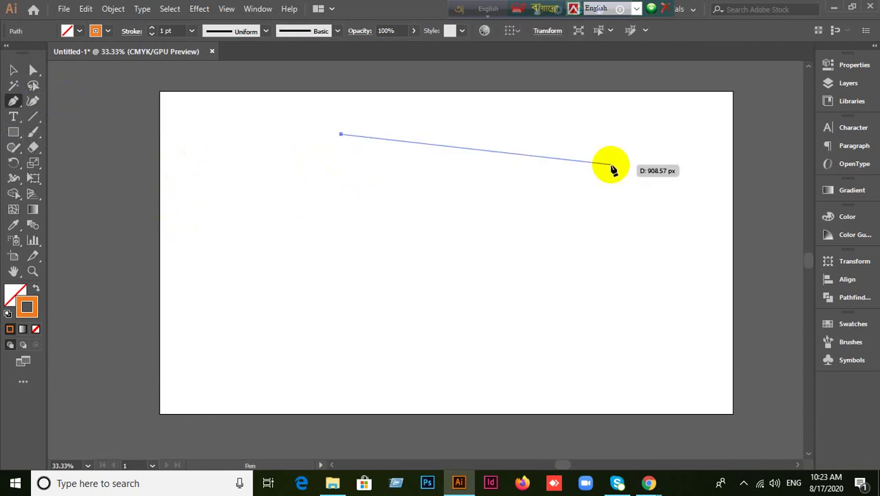
pyautogui.click(611, 165)
pyautogui.click(625, 304)
pyautogui.click(368, 343)
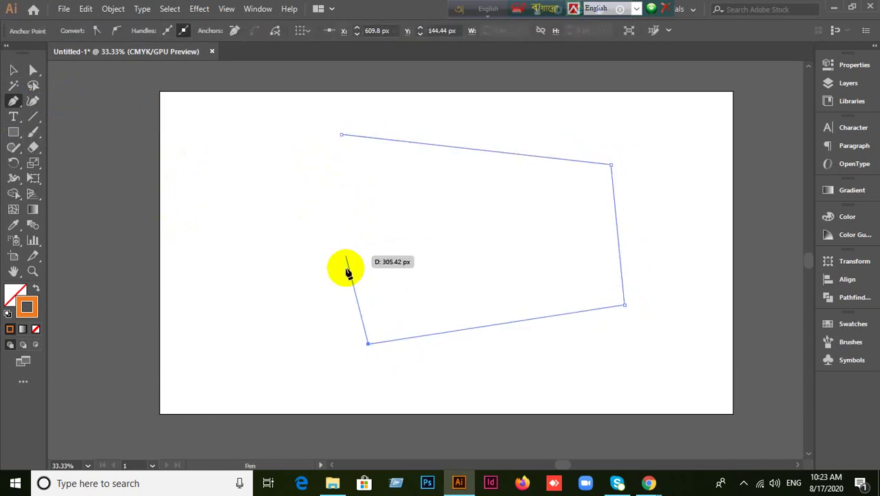
pyautogui.click(506, 252)
pyautogui.click(394, 287)
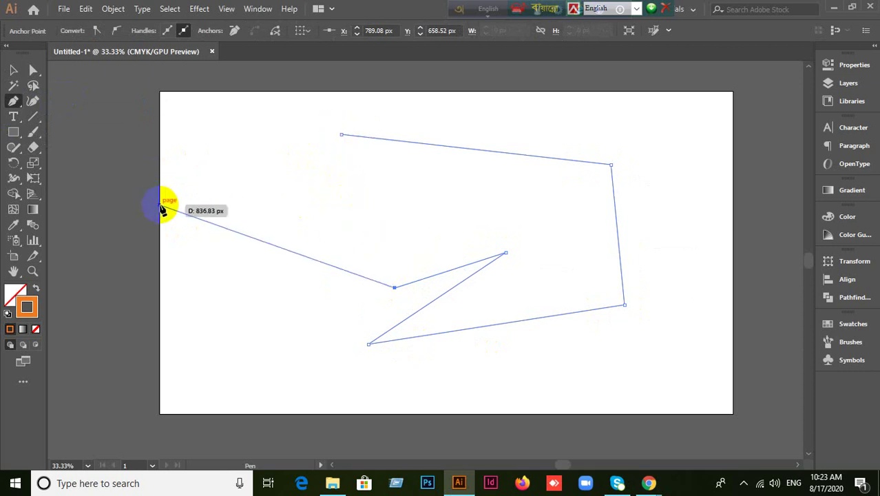
pyautogui.click(13, 70)
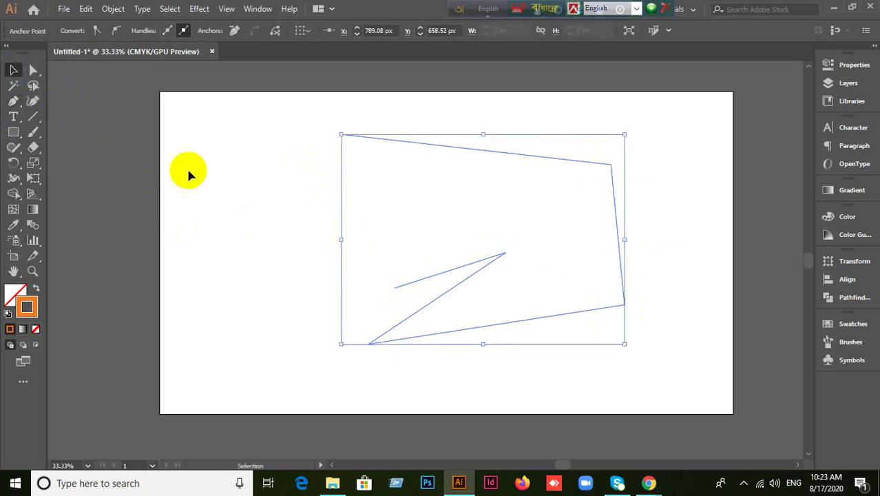
pyautogui.click(223, 229)
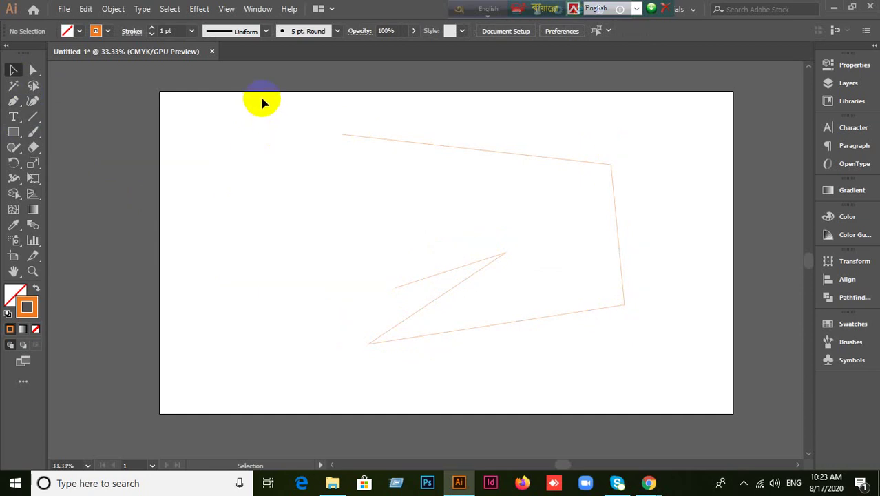
# Select the open zigzag path, join its two end points, and undo the join.
pyautogui.moveTo(261, 97); pyautogui.dragTo(538, 325)
pyautogui.rightClick(435, 311)
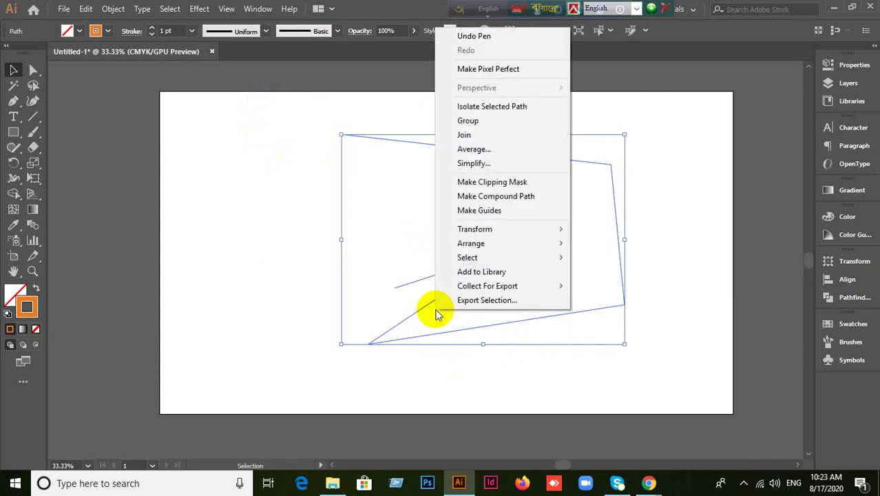
pyautogui.click(473, 137)
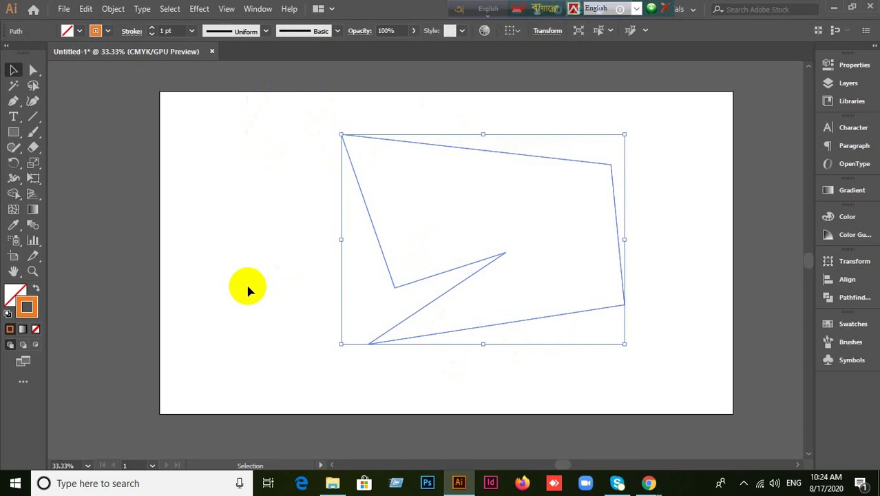
pyautogui.hotkey('ctrl', 'z')
# Repeat the Join command on the open zigzag path and undo it again.
pyautogui.click(272, 108)
pyautogui.click(495, 324)
pyautogui.rightClick(455, 290)
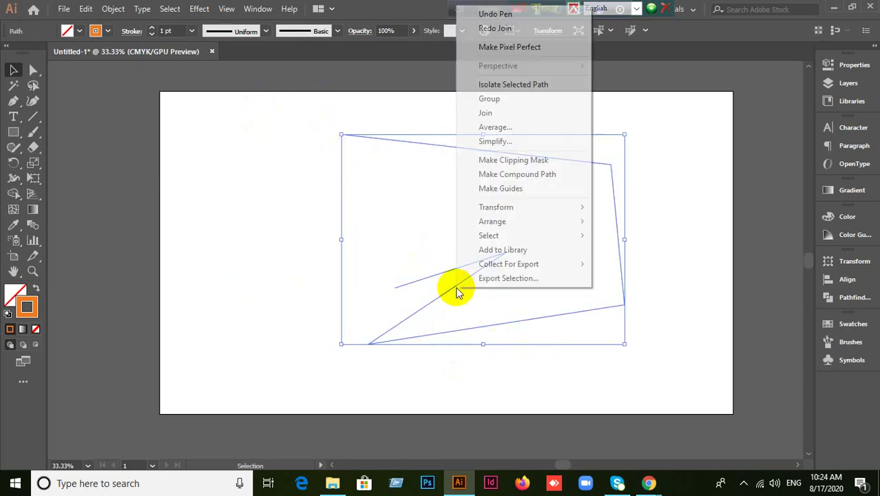
pyautogui.click(493, 117)
pyautogui.press('a')
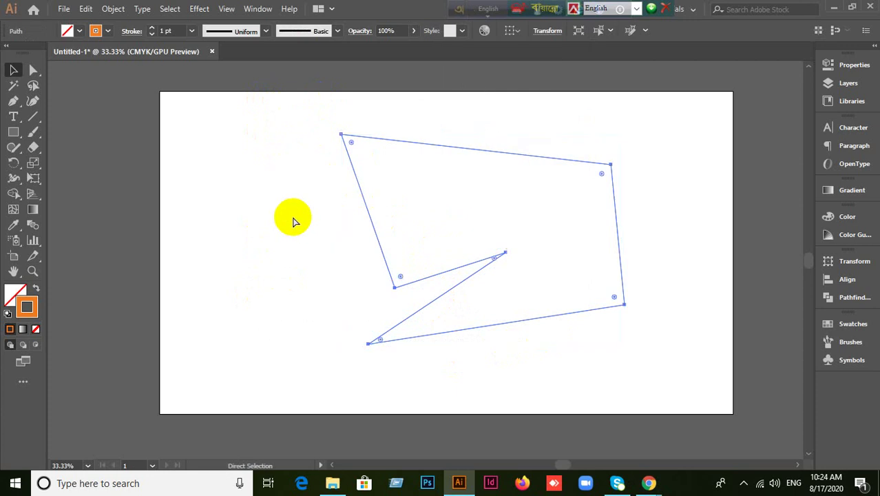
pyautogui.hotkey('ctrl', 'z')
pyautogui.press('v')
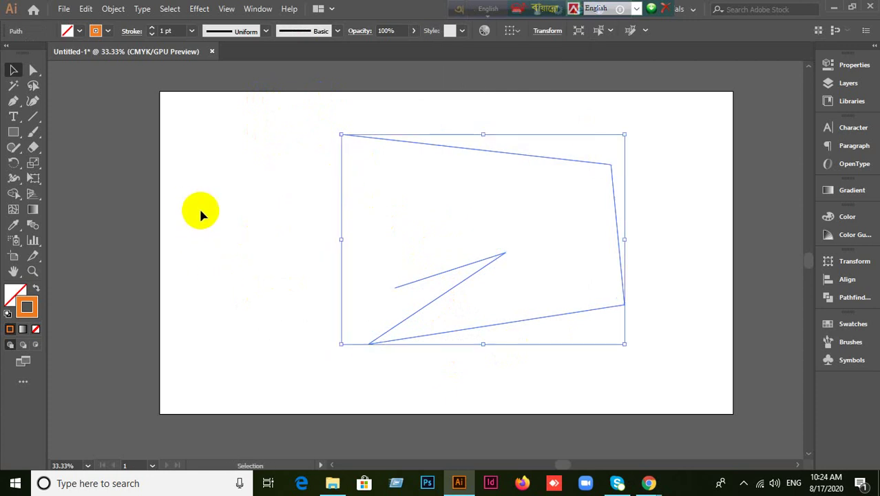
# Reselect the whole zigzag path, apply the Path Join command to close it, and reopen it by undoing.
pyautogui.click(229, 216)
pyautogui.moveTo(291, 105); pyautogui.dragTo(452, 372)
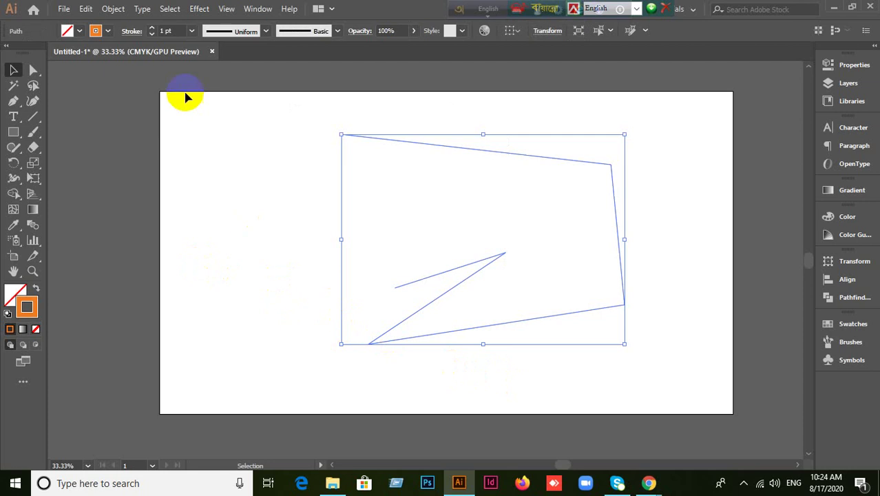
pyautogui.click(86, 9)
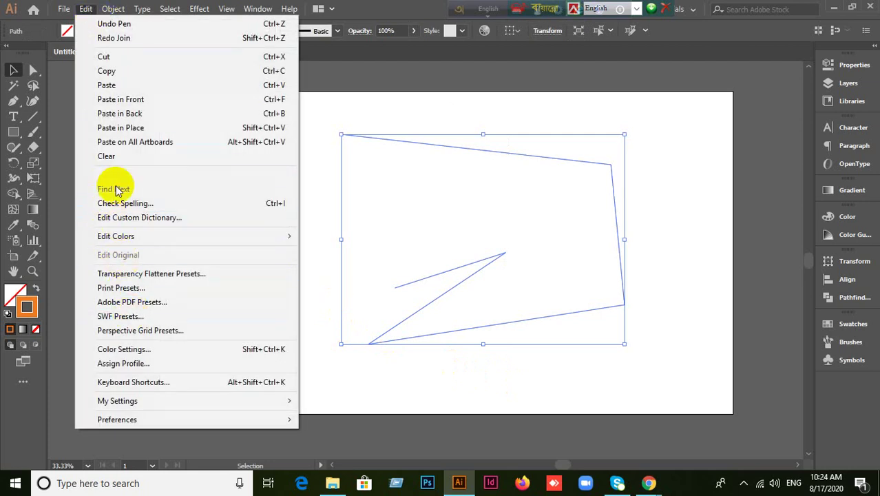
pyautogui.moveTo(115, 9)
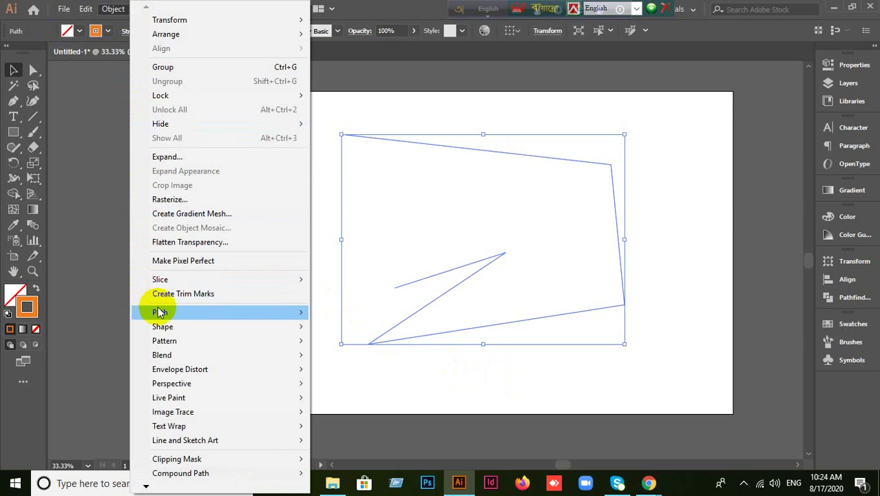
pyautogui.moveTo(168, 318)
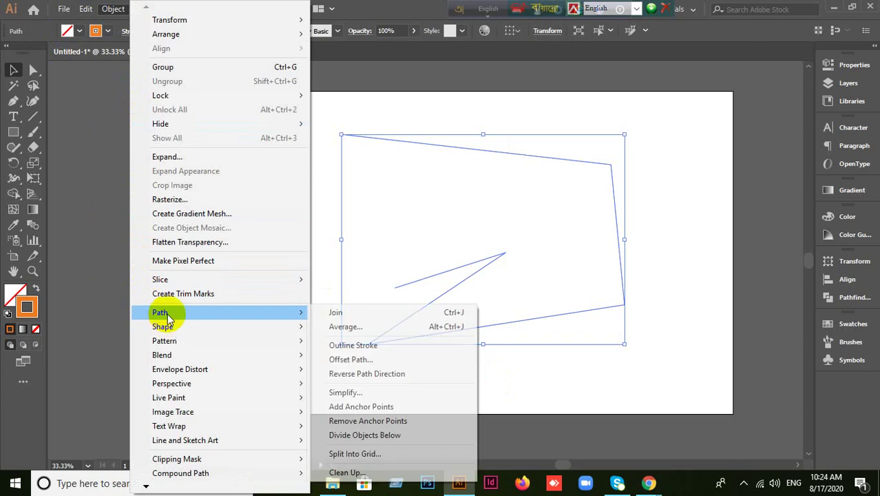
pyautogui.click(359, 315)
pyautogui.press('a')
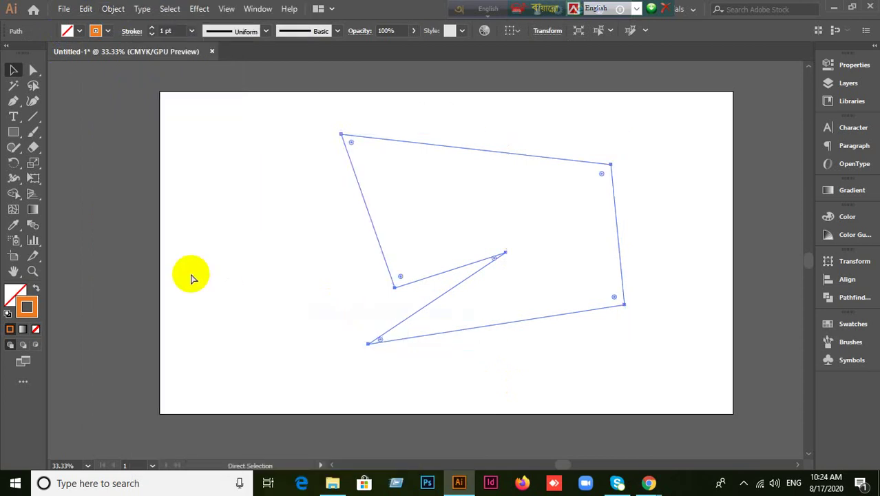
pyautogui.press('v')
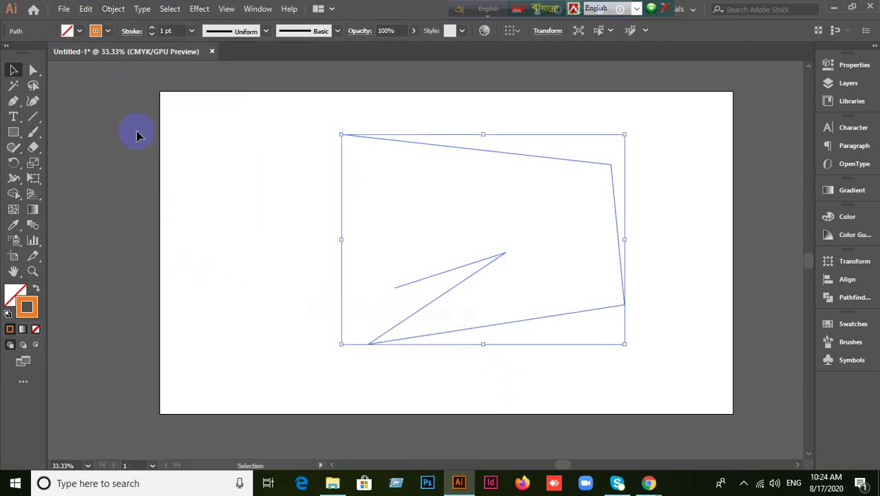
# Close the open zigzag path once more by joining its two loose ends.
pyautogui.press('a')
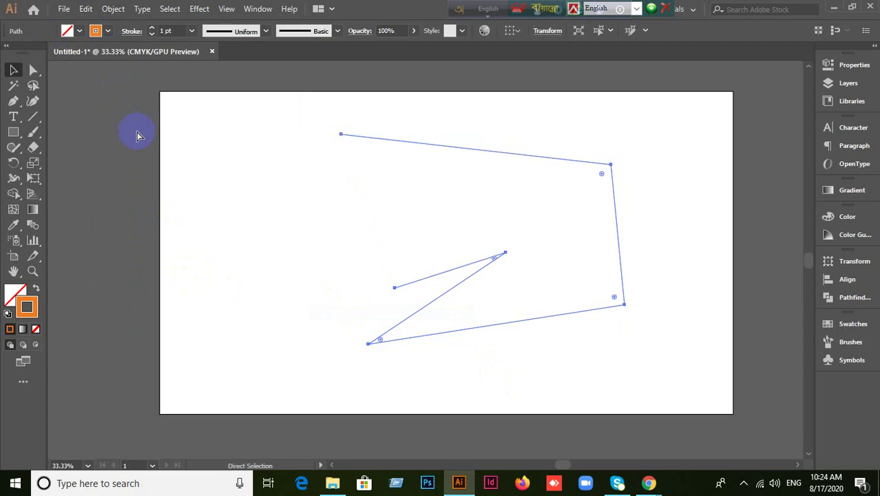
pyautogui.hotkey('ctrl', 'j')
pyautogui.press('v')
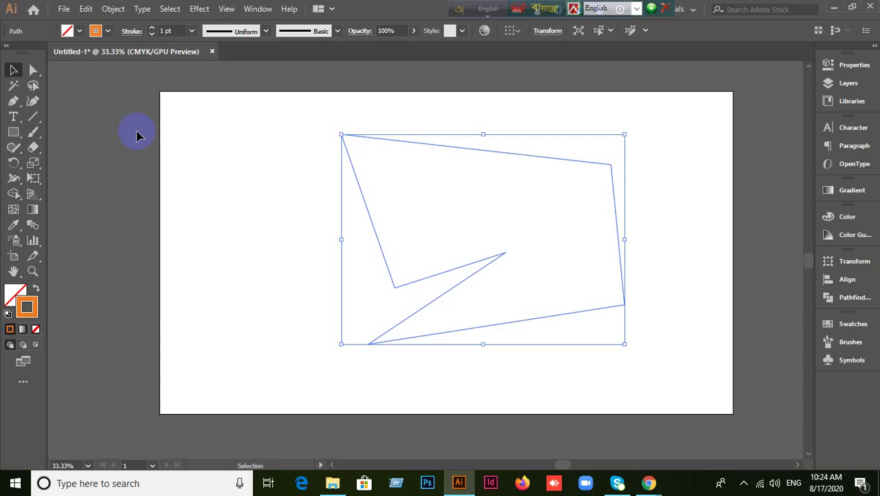
# Undo the last join and delete the entire zigzag path.
pyautogui.hotkey('ctrl', 'z')
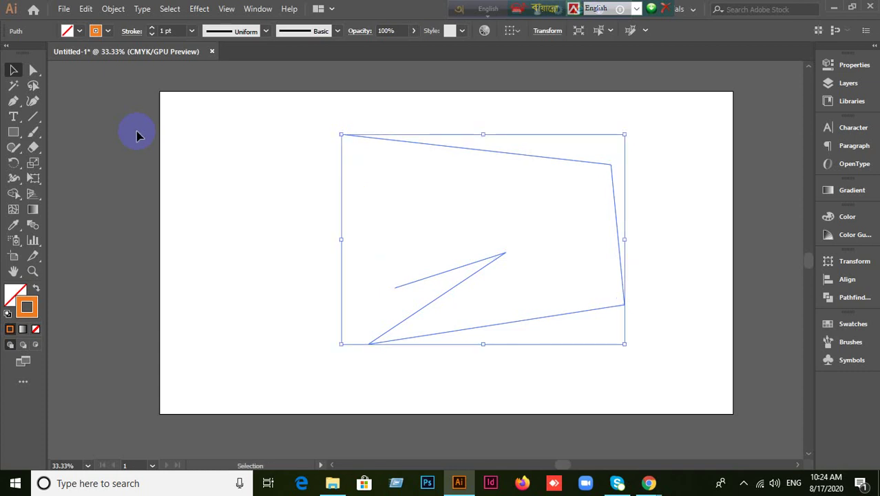
pyautogui.press('Delete')
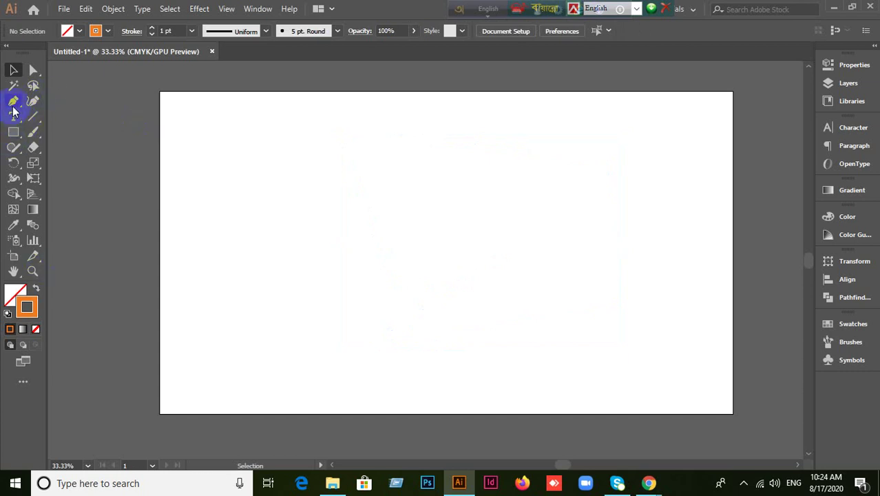
# Draw a closed rectangle about 646 x 438 px with the Pen tool, orange fill and no stroke, and move it to the artboard's upper-left area.
pyautogui.moveTo(14, 104); pyautogui.dragTo(55, 101)
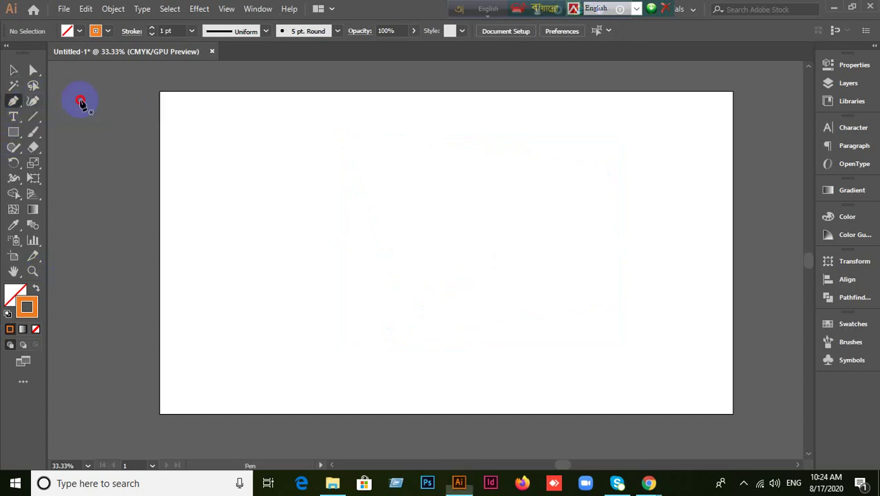
pyautogui.click(37, 291)
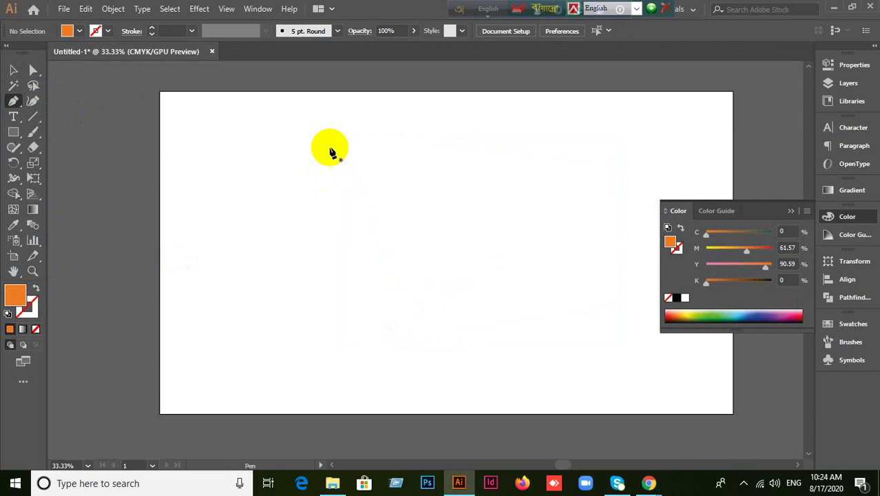
pyautogui.click(301, 136)
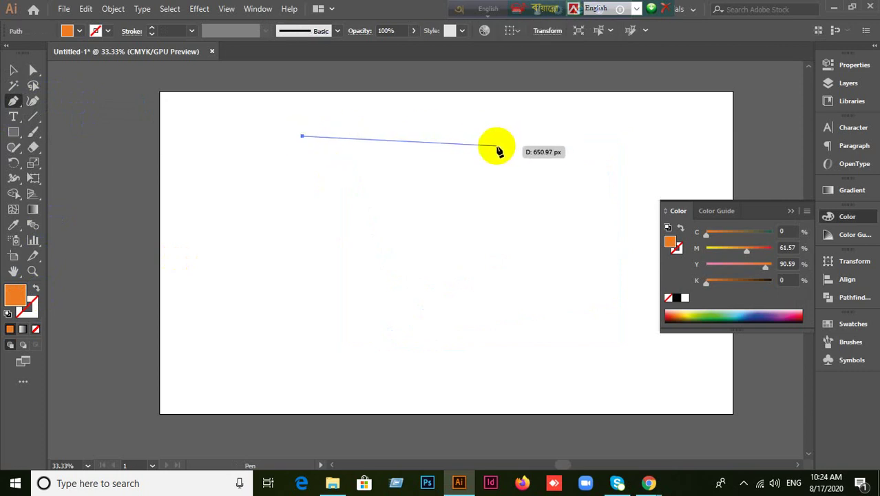
pyautogui.click(497, 137)
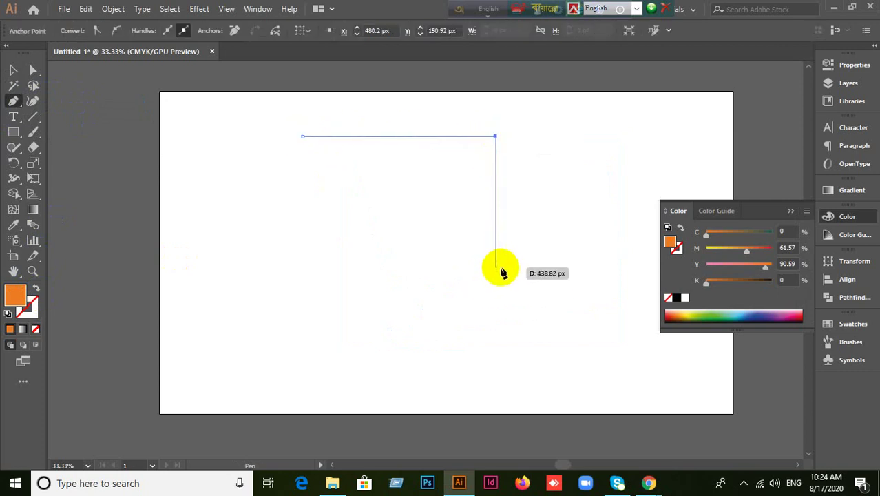
pyautogui.click(496, 267)
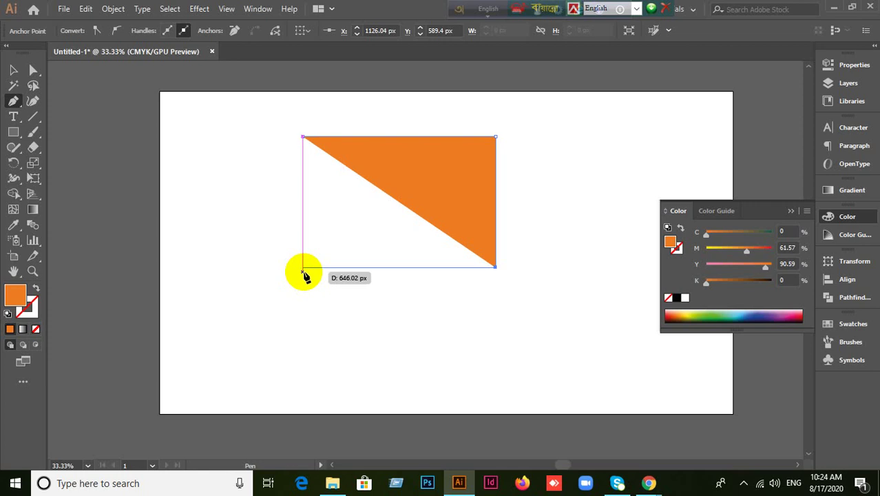
pyautogui.click(303, 268)
pyautogui.click(305, 142)
pyautogui.moveTo(303, 138); pyautogui.dragTo(286, 242)
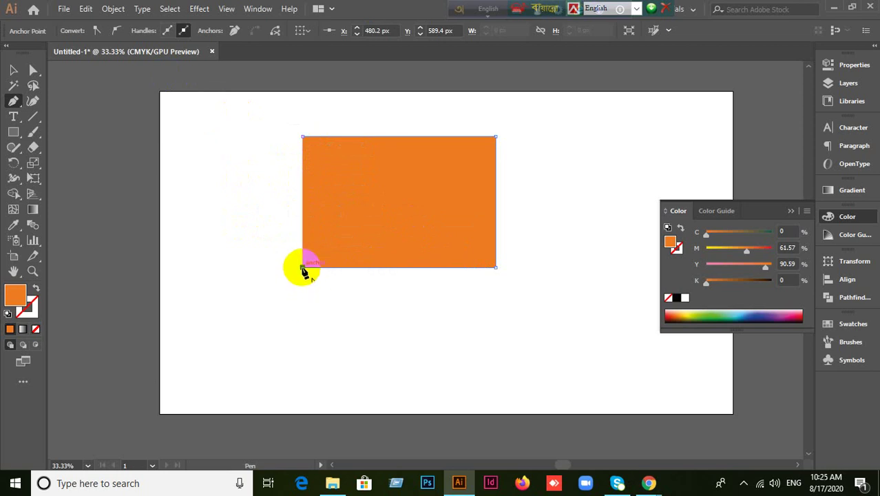
pyautogui.click(13, 69)
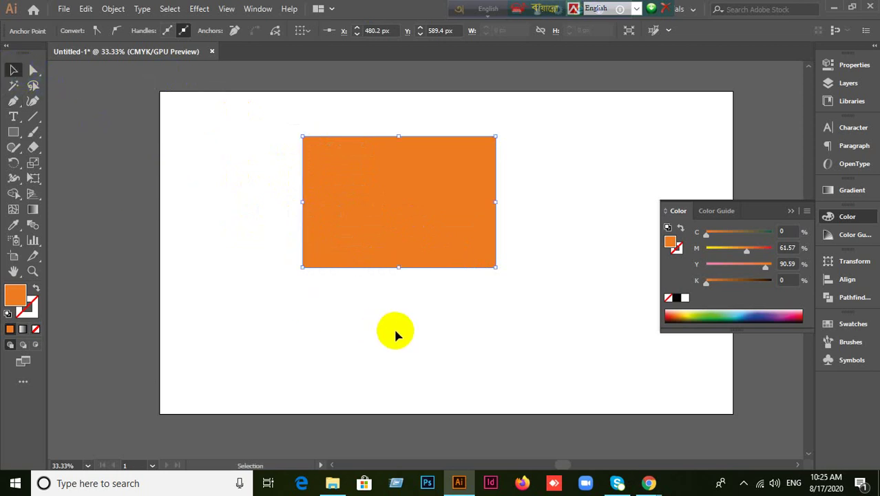
pyautogui.moveTo(373, 261); pyautogui.dragTo(246, 187)
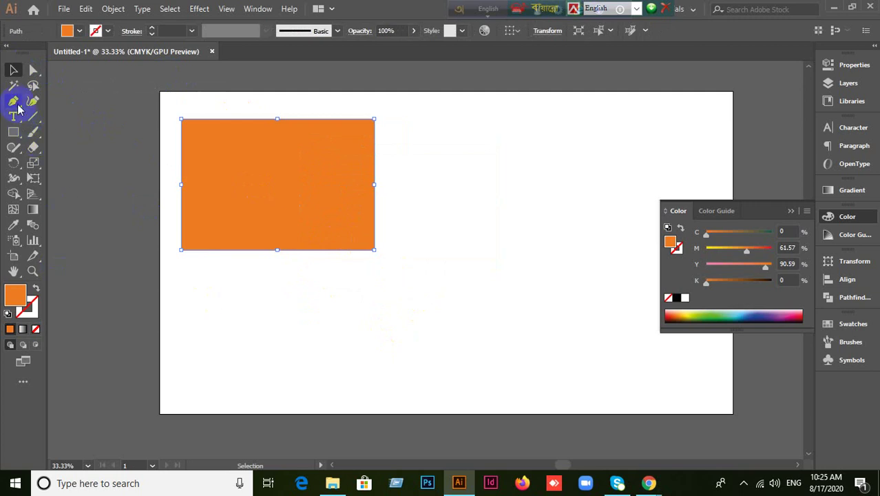
# Draw a second closed orange rectangle about 646 x 369 px with the Pen tool, aligned below the first, and select the upper rectangle.
pyautogui.click(15, 103)
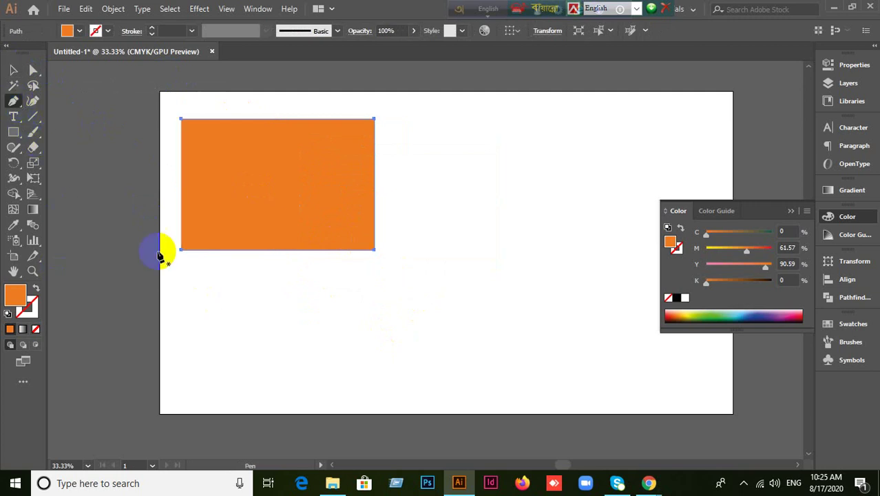
pyautogui.click(181, 309)
pyautogui.click(374, 309)
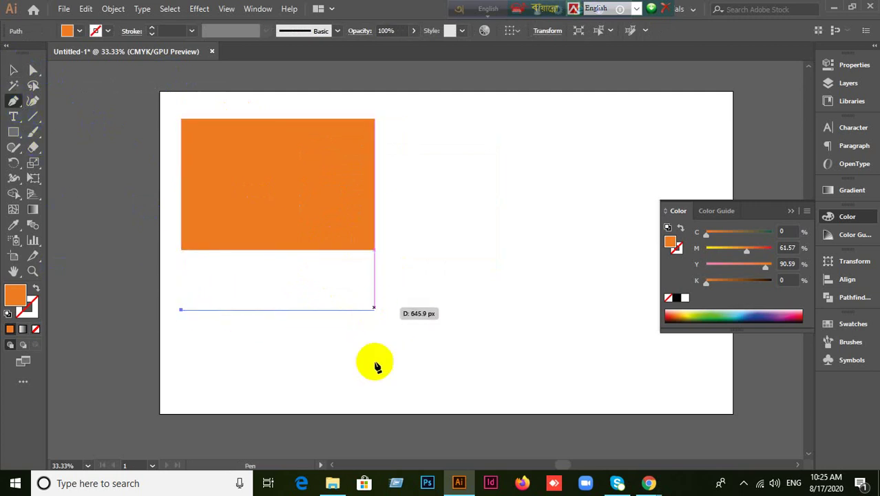
pyautogui.click(374, 418)
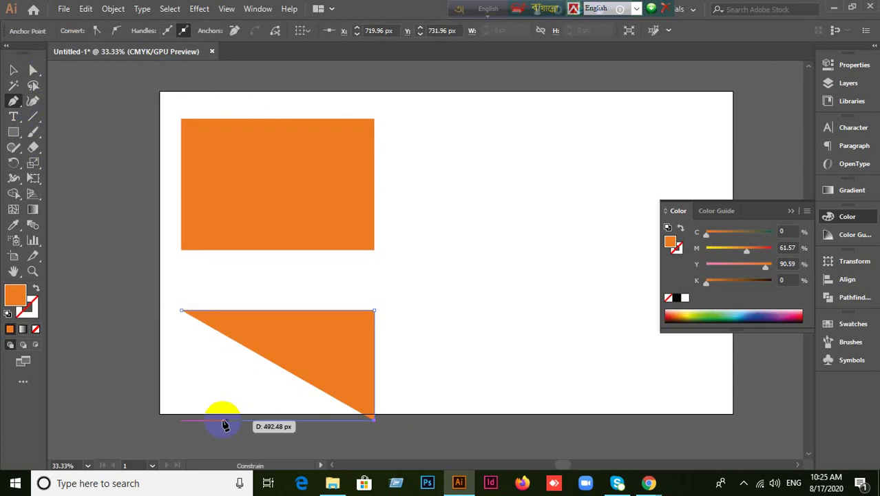
pyautogui.click(181, 418)
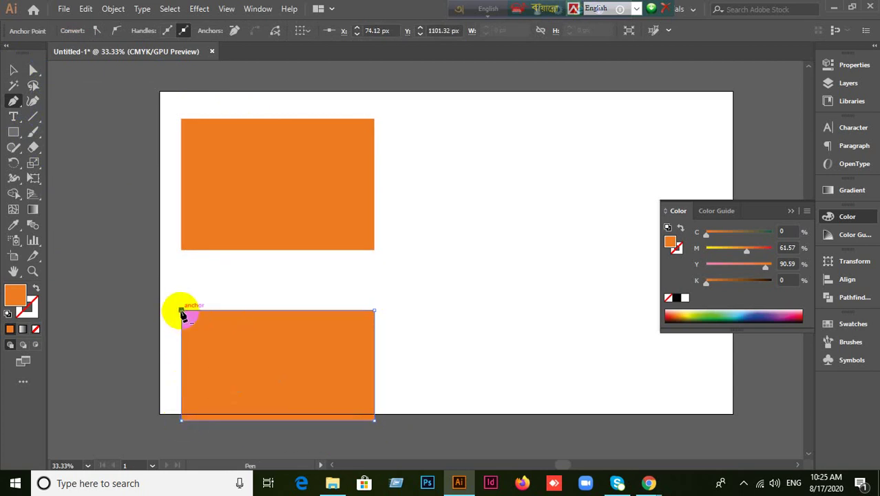
pyautogui.click(183, 313)
pyautogui.click(13, 69)
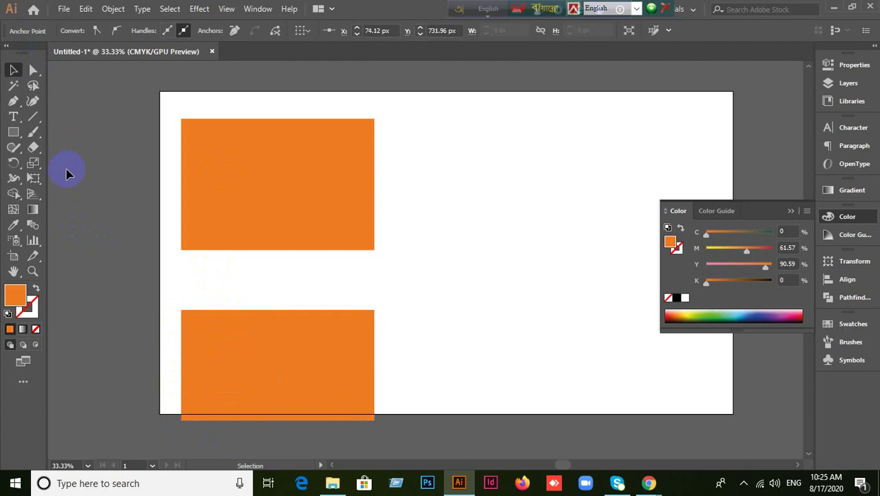
pyautogui.click(246, 168)
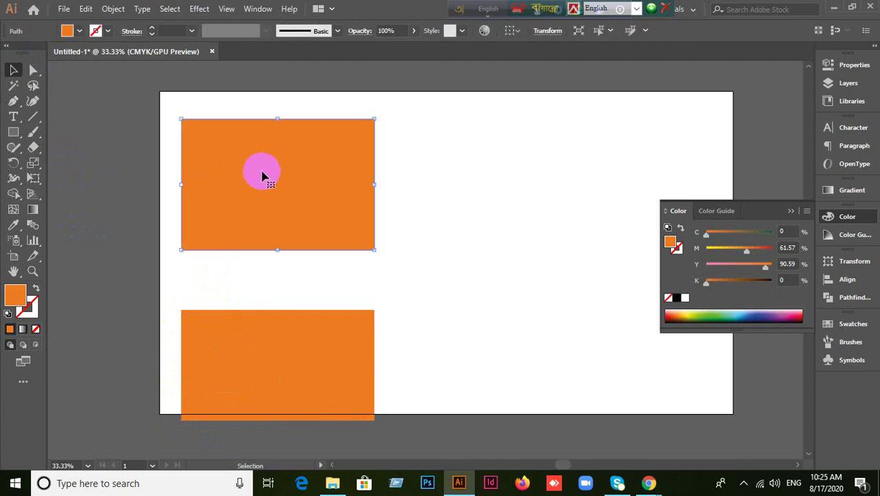
# Move both orange rectangles up and to the right on the artboard, with their left edges aligned.
pyautogui.moveTo(263, 175); pyautogui.dragTo(298, 149)
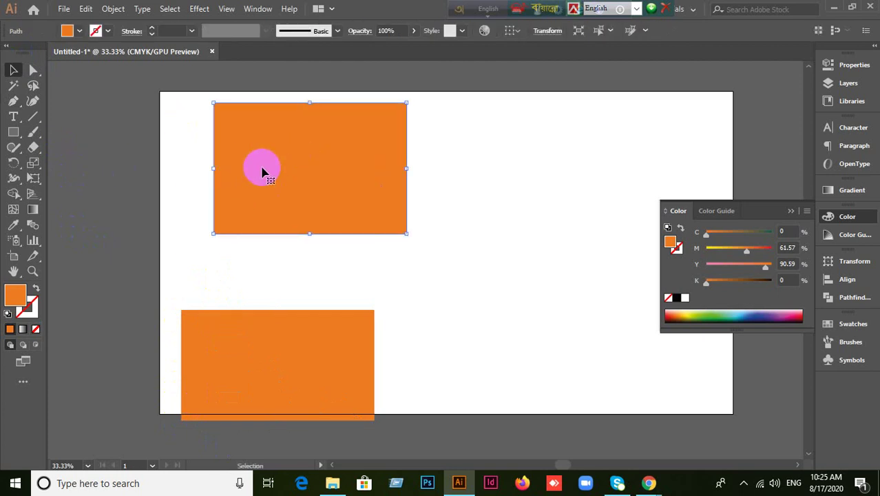
pyautogui.moveTo(261, 171); pyautogui.dragTo(288, 158)
pyautogui.moveTo(261, 330); pyautogui.dragTo(293, 300)
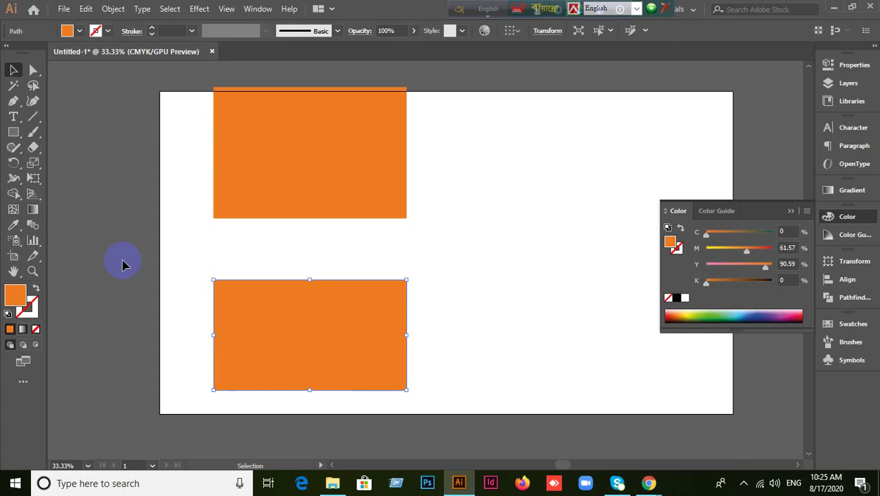
# Select the upper rectangle and examine its position, size and colour values in the Info panel.
pyautogui.click(339, 136)
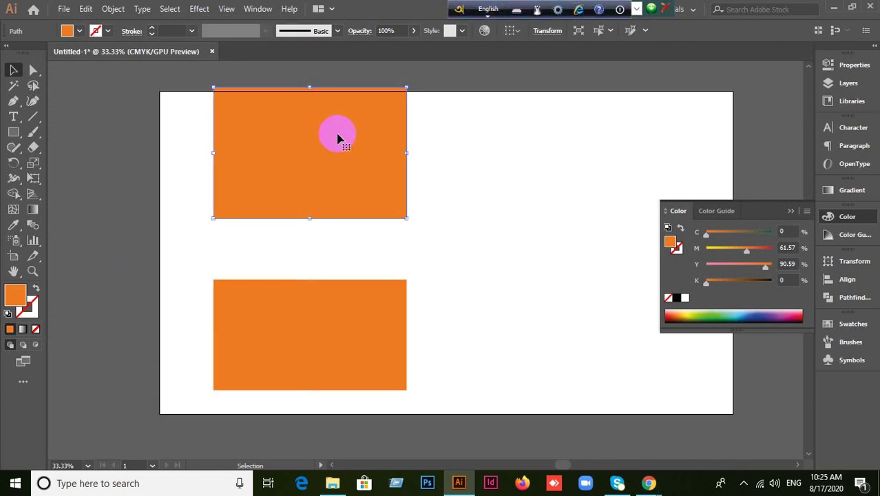
pyautogui.rightClick(335, 141)
pyautogui.click(265, 147)
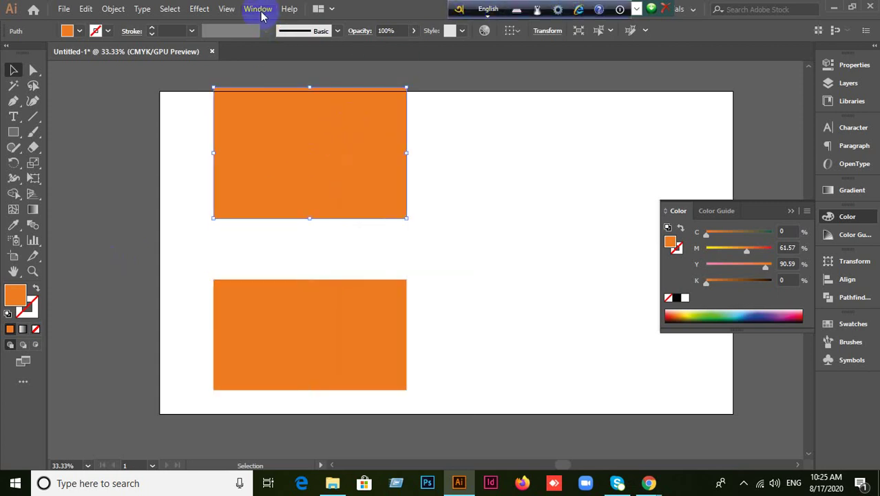
pyautogui.click(257, 8)
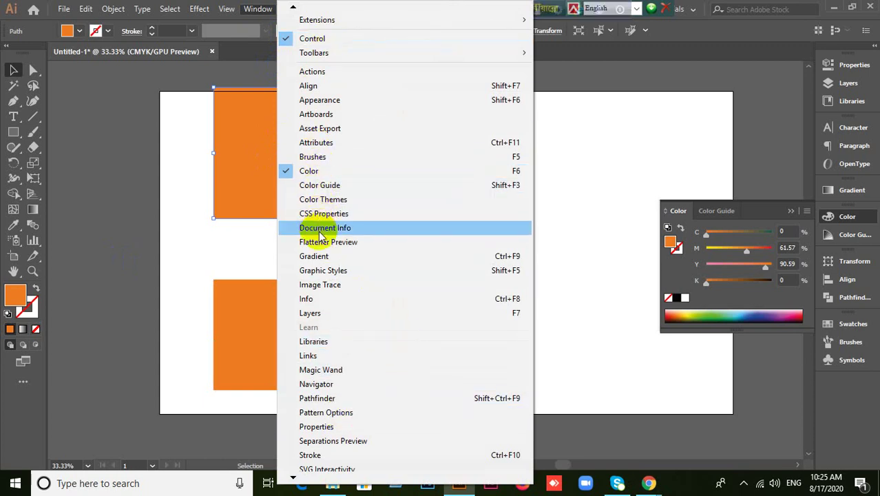
pyautogui.click(307, 299)
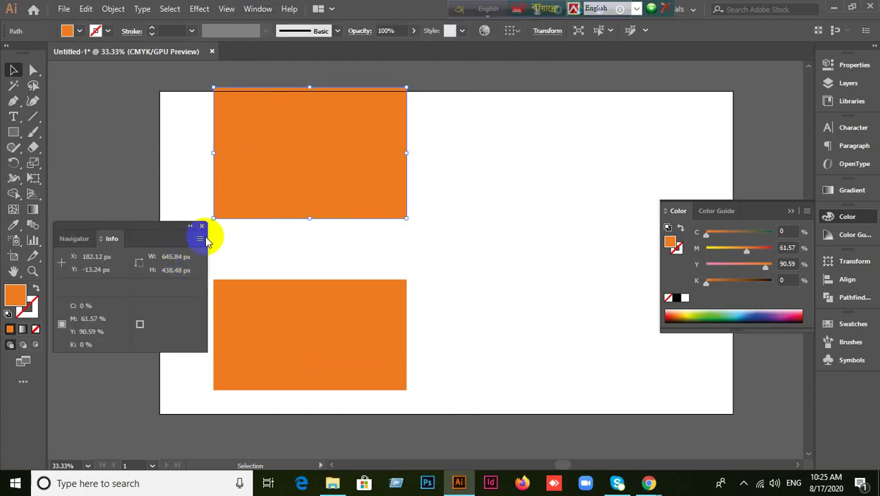
pyautogui.click(204, 239)
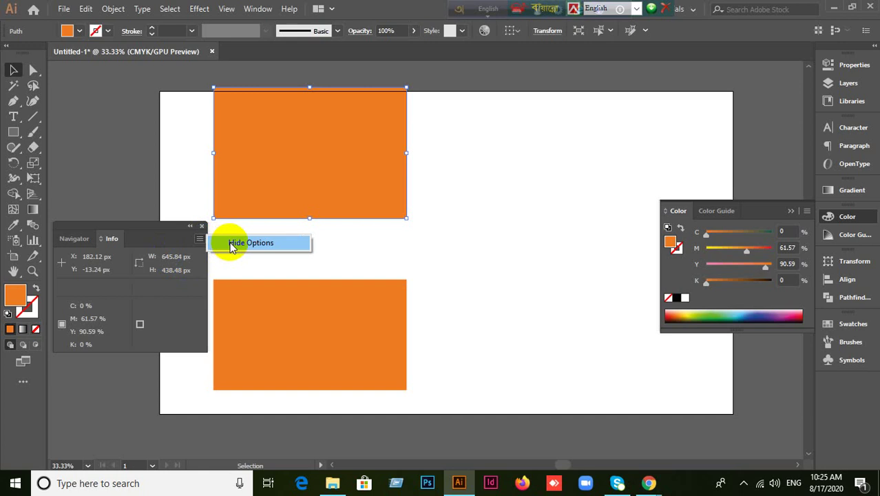
pyautogui.click(190, 226)
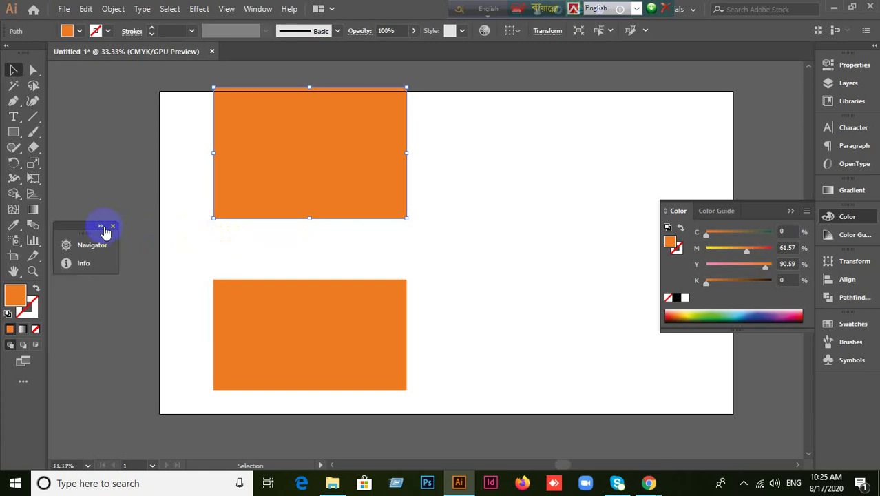
pyautogui.click(102, 226)
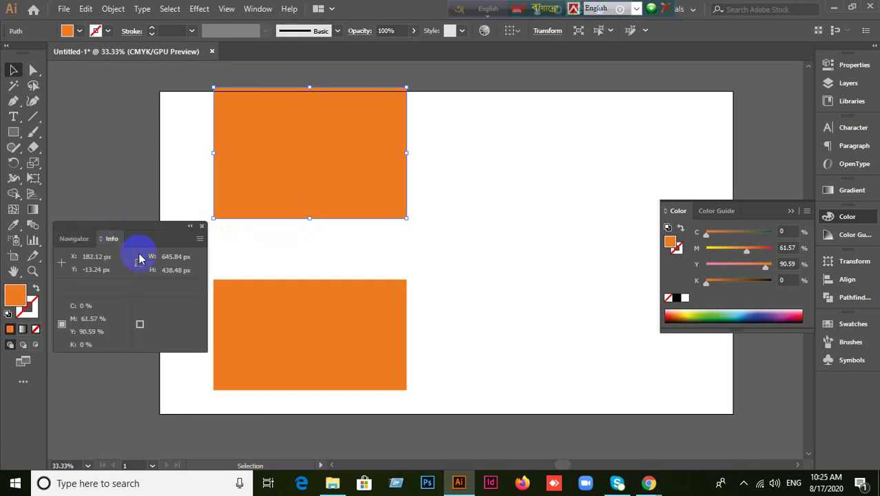
# Review the Navigator and its panel options without changing them, enlarge its preview and close it.
pyautogui.click(84, 243)
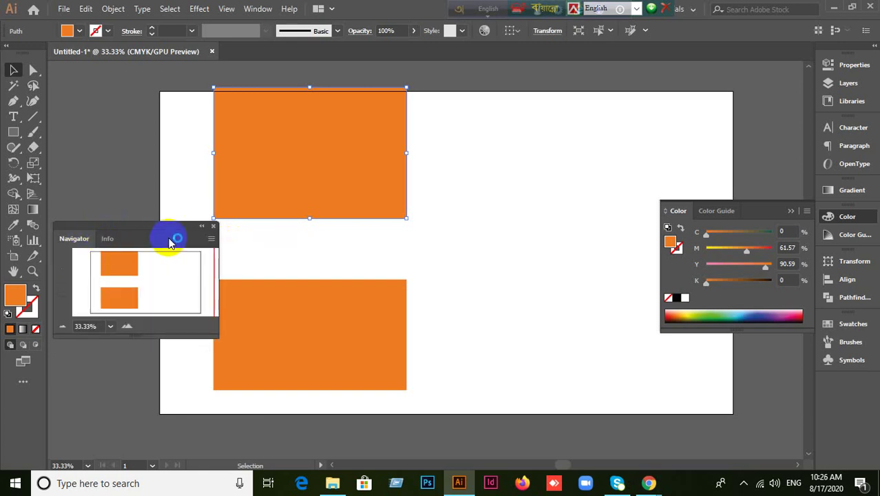
pyautogui.click(210, 239)
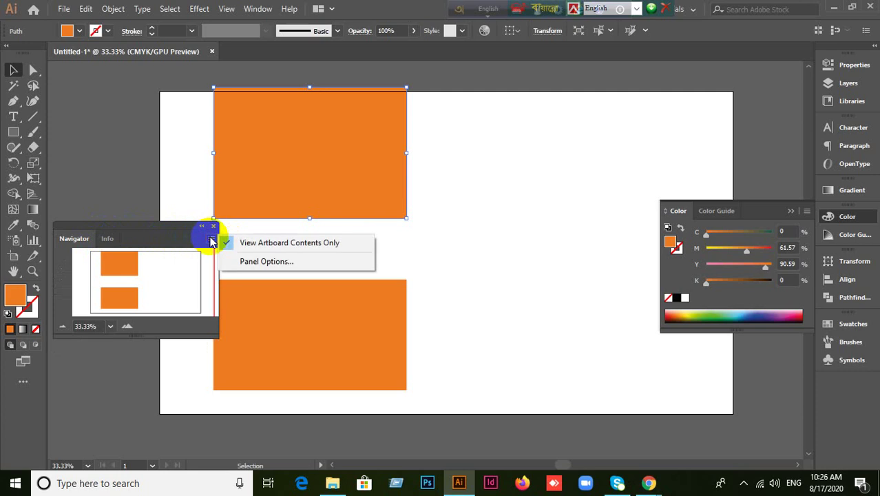
pyautogui.click(268, 262)
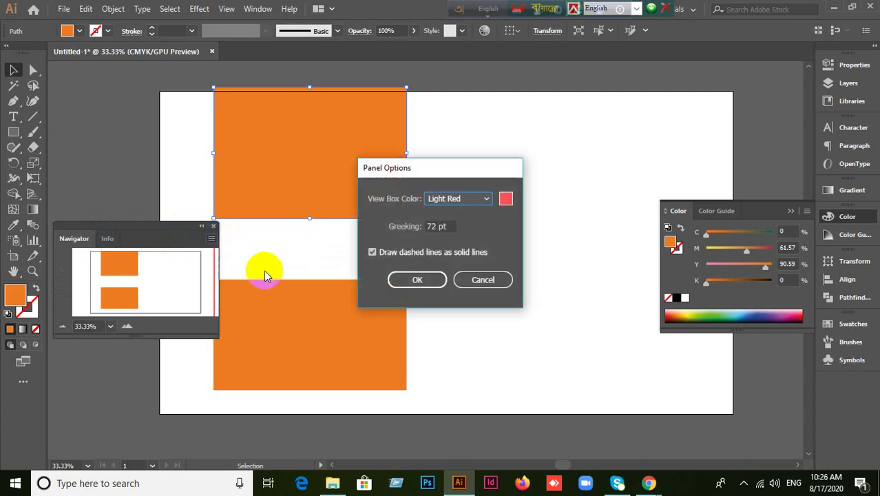
pyautogui.click(480, 279)
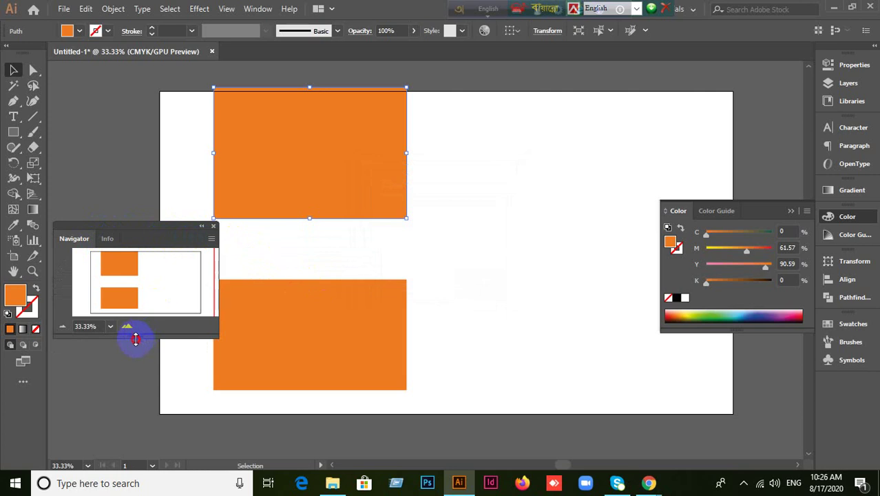
pyautogui.moveTo(136, 338); pyautogui.dragTo(128, 393)
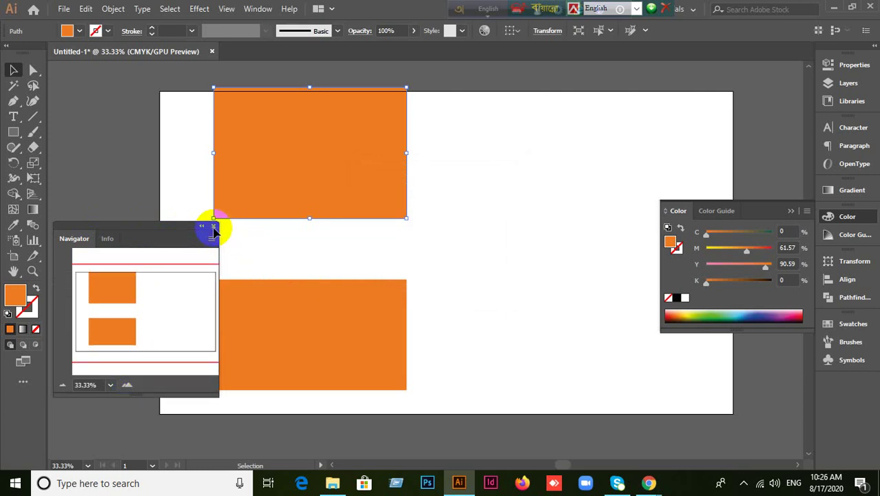
pyautogui.click(213, 227)
# Show Document Info for the selected upper rectangle and switch it to the Objects category.
pyautogui.click(258, 9)
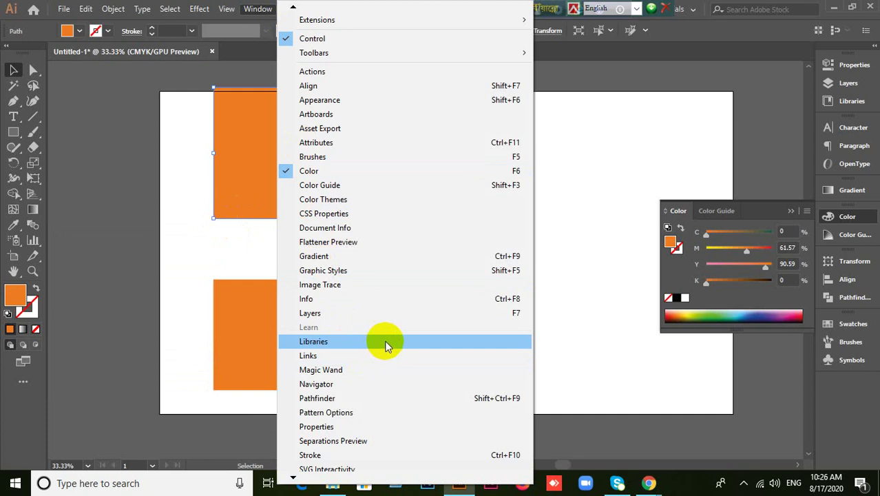
pyautogui.scroll(-3, 357, 466)
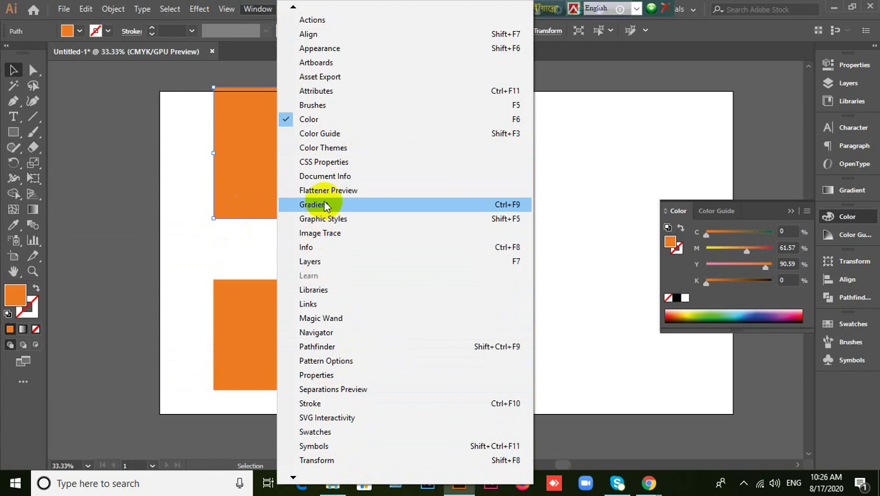
pyautogui.click(316, 176)
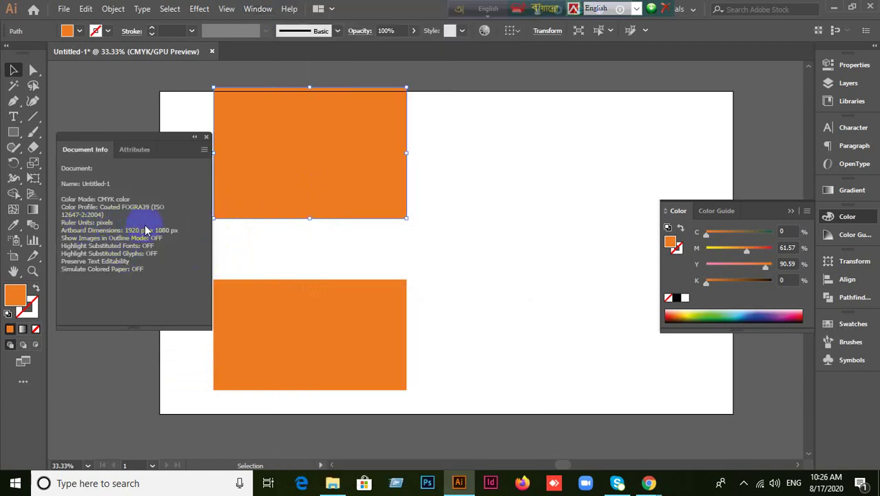
pyautogui.click(137, 150)
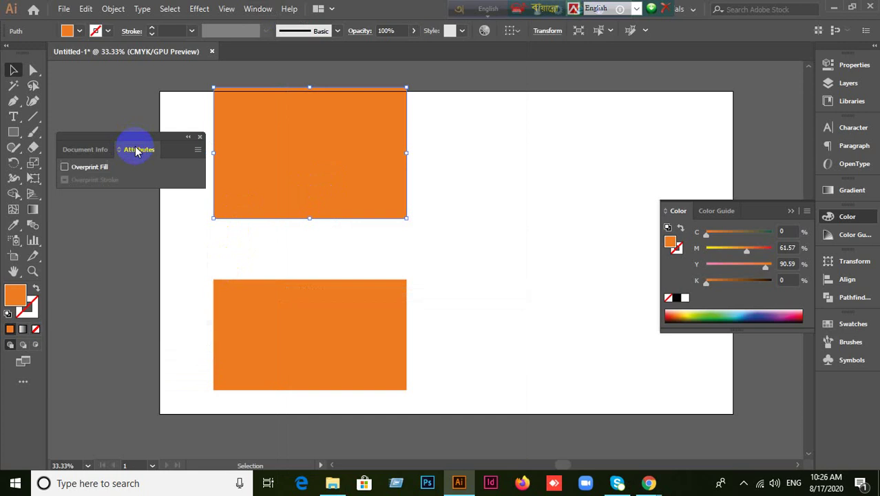
pyautogui.click(93, 149)
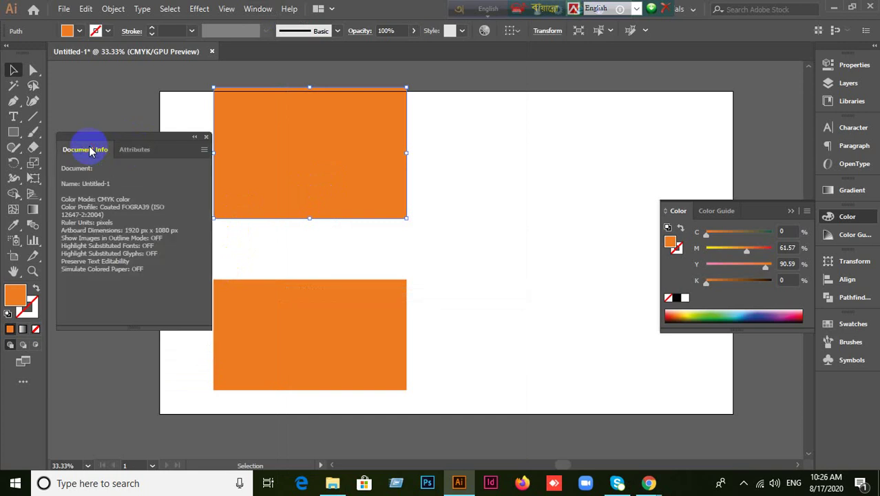
pyautogui.click(203, 153)
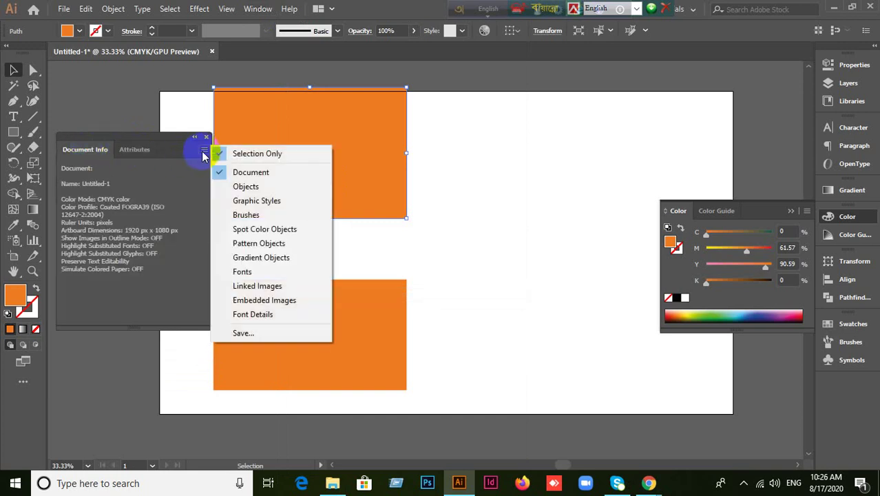
pyautogui.click(246, 187)
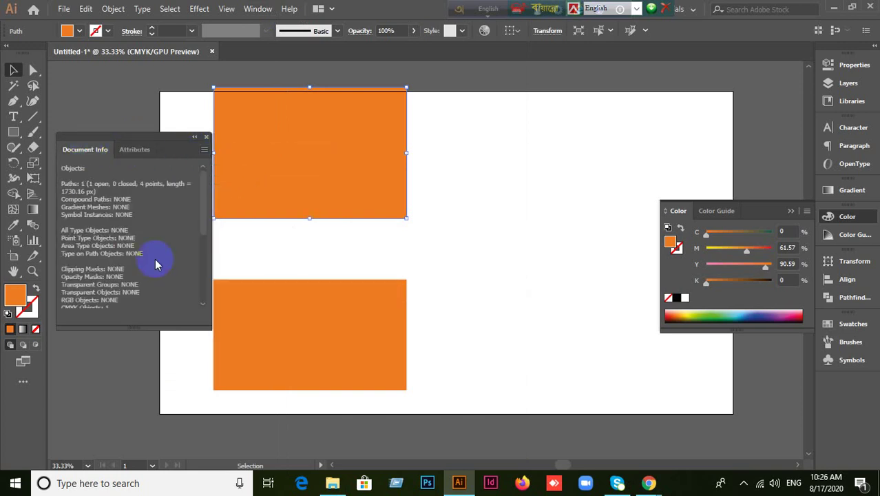
# Examine the upper rectangle's open or closed path status, point count and length, and close Document Info.
pyautogui.click(265, 198)
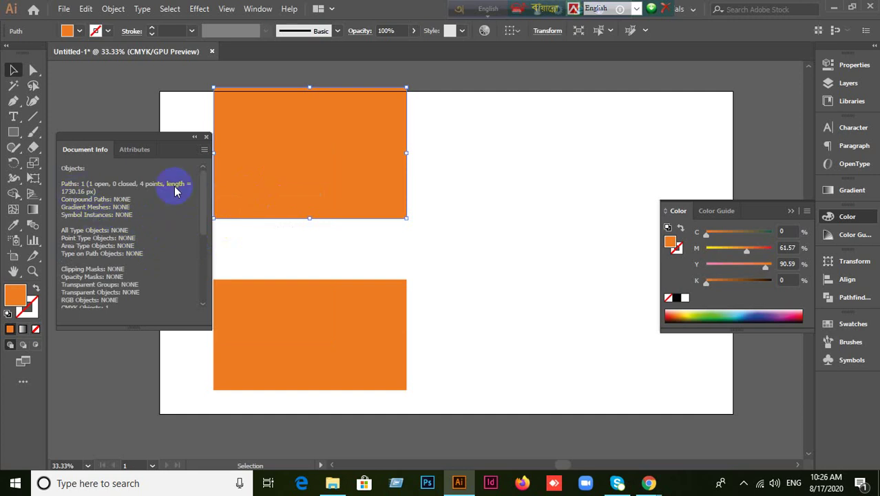
pyautogui.click(261, 152)
pyautogui.click(243, 129)
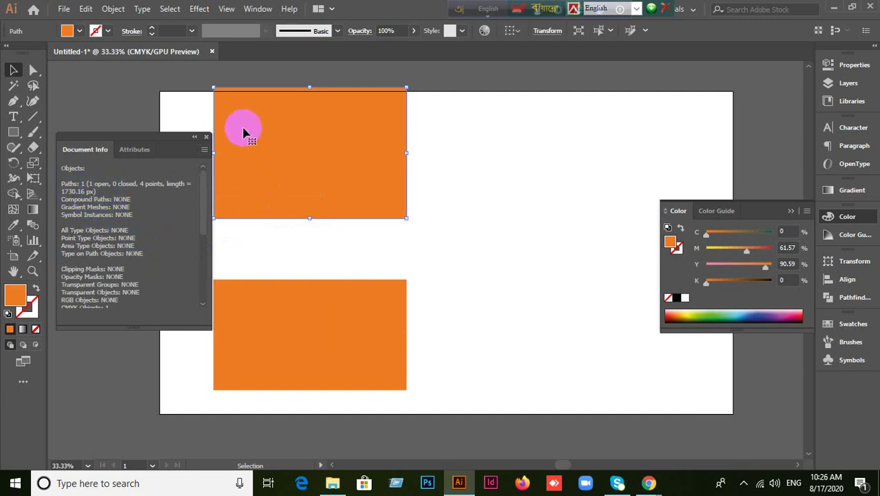
pyautogui.click(334, 152)
pyautogui.click(383, 192)
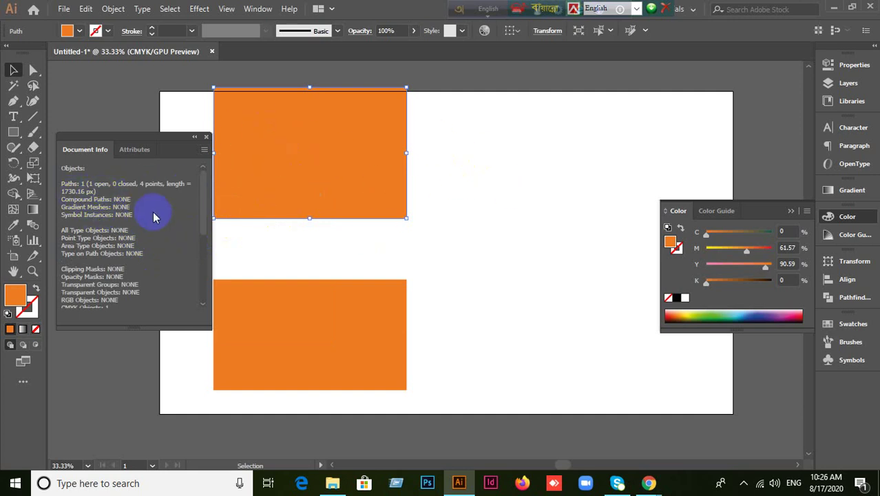
pyautogui.click(230, 173)
pyautogui.click(390, 124)
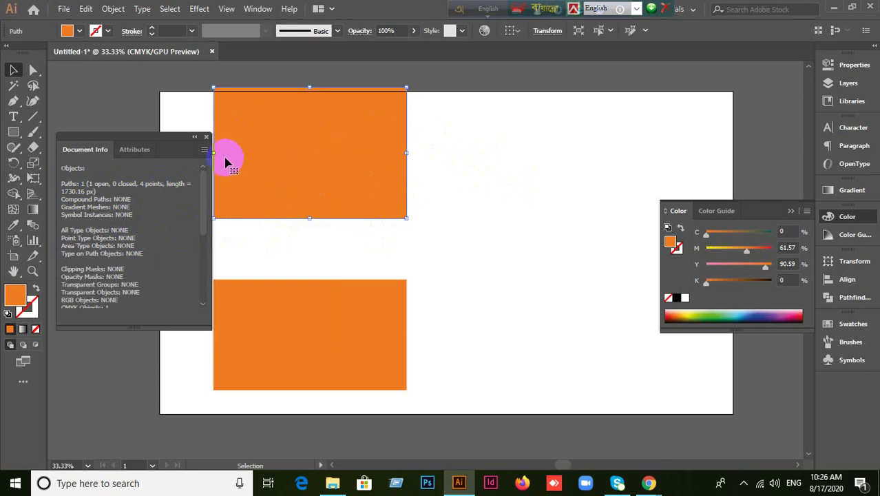
pyautogui.click(206, 136)
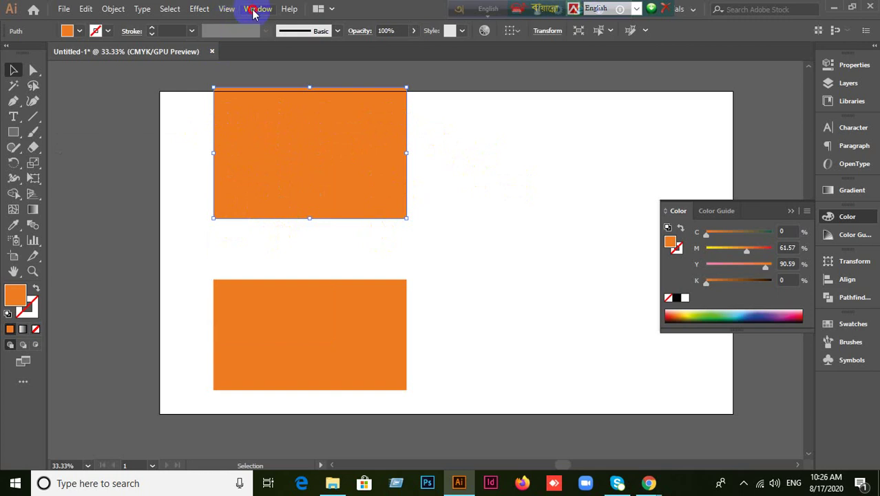
# Reopen Document Info and display the Document category followed by the Objects category.
pyautogui.click(253, 9)
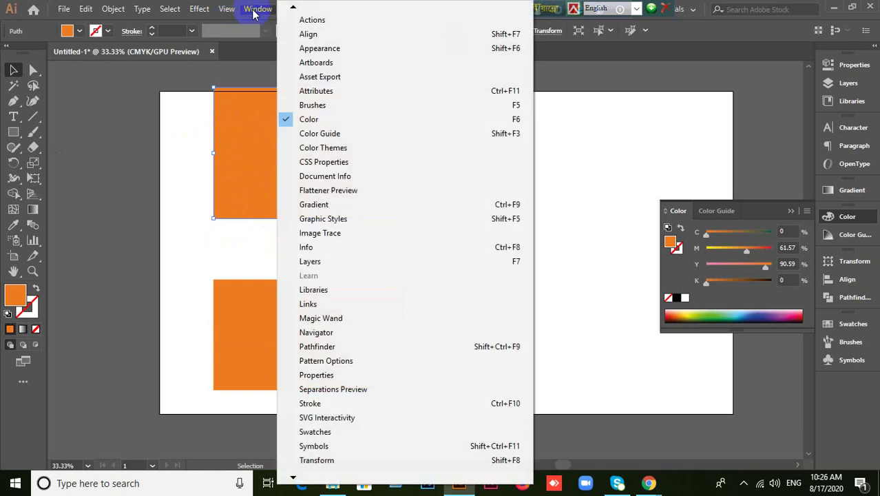
pyautogui.click(342, 179)
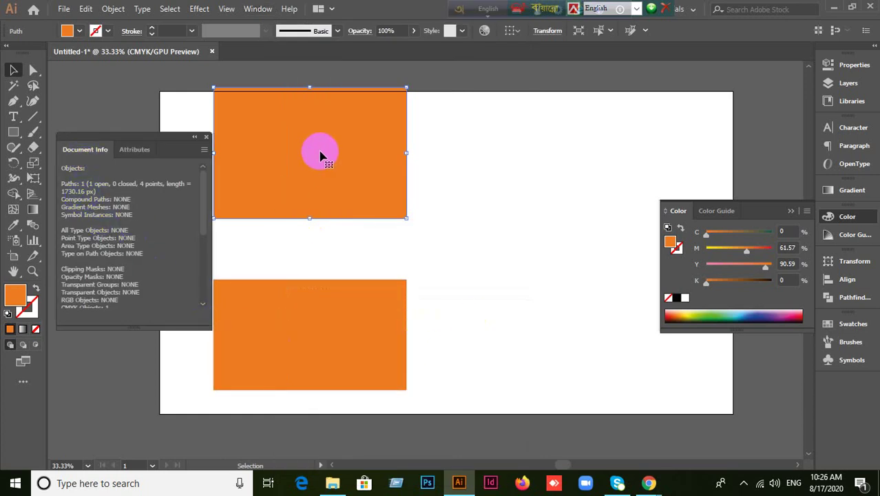
pyautogui.click(203, 150)
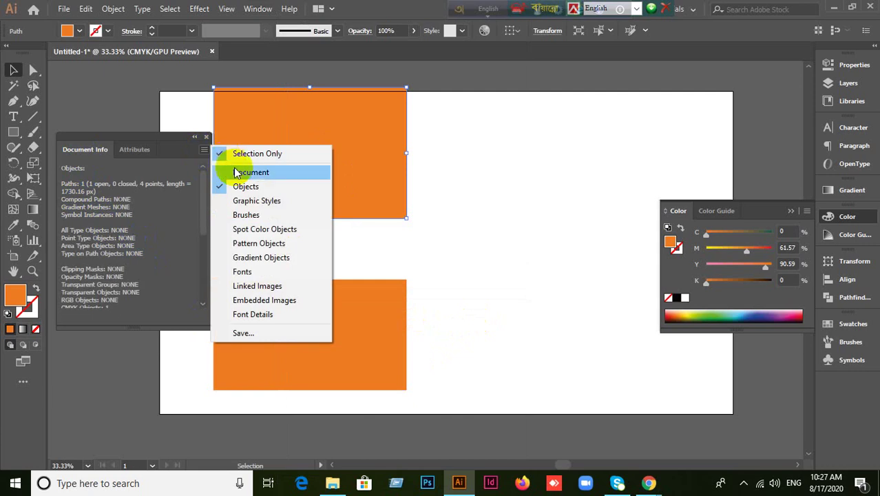
pyautogui.click(238, 173)
pyautogui.click(208, 154)
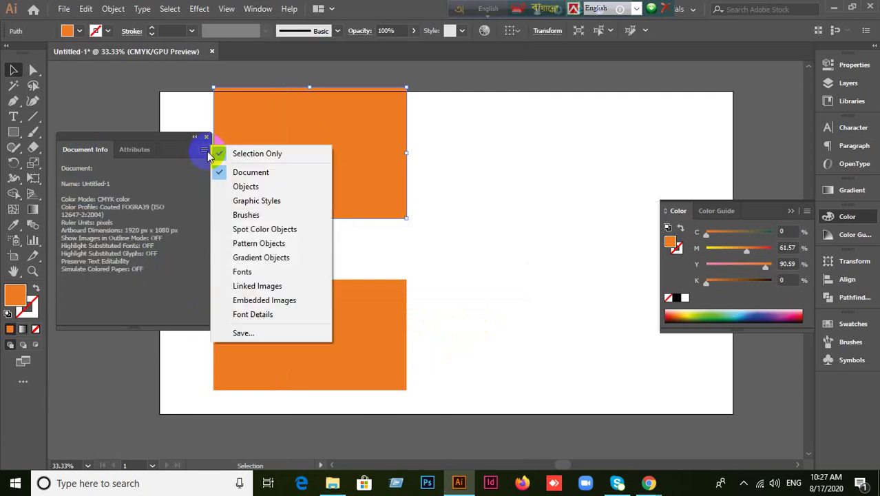
pyautogui.click(260, 192)
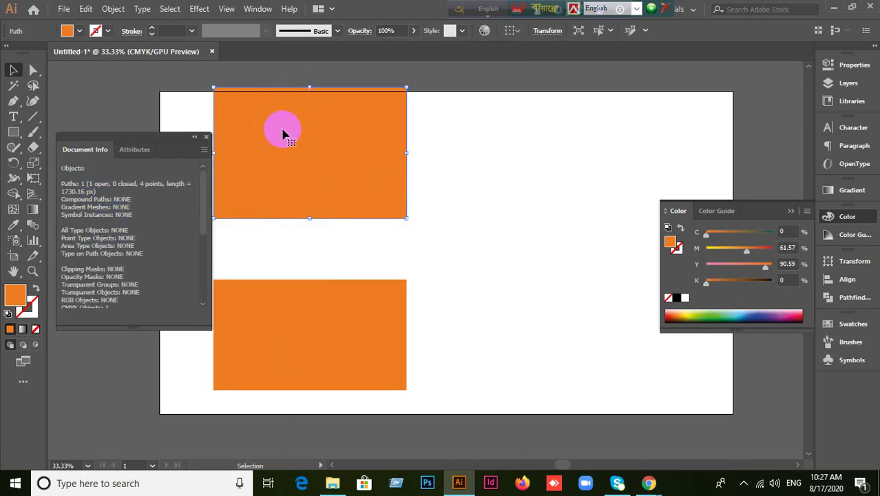
# Shift the upper rectangle slightly to the right and compare both rectangles' open or closed path status in Document Info.
pyautogui.moveTo(282, 134); pyautogui.dragTo(304, 135)
pyautogui.click(308, 304)
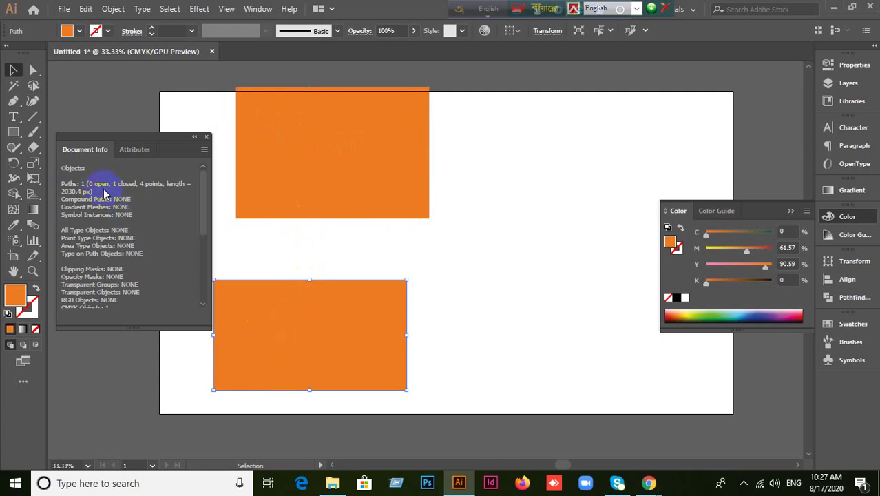
pyautogui.click(328, 324)
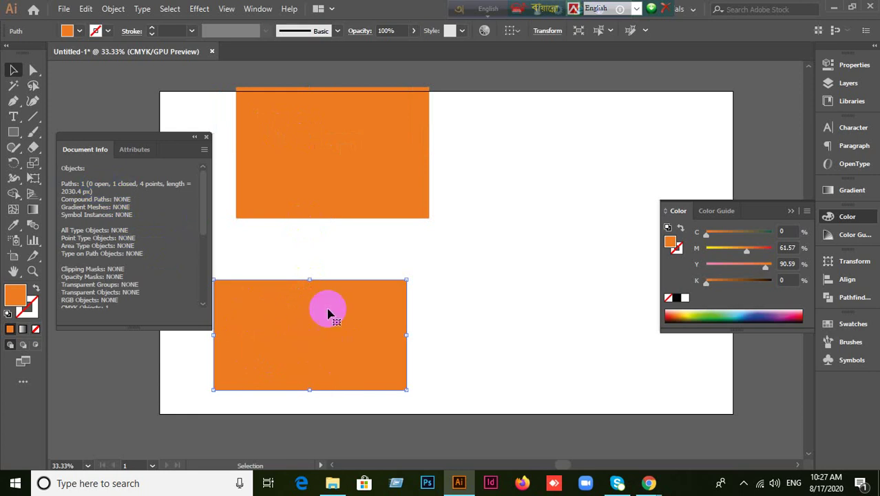
pyautogui.click(358, 173)
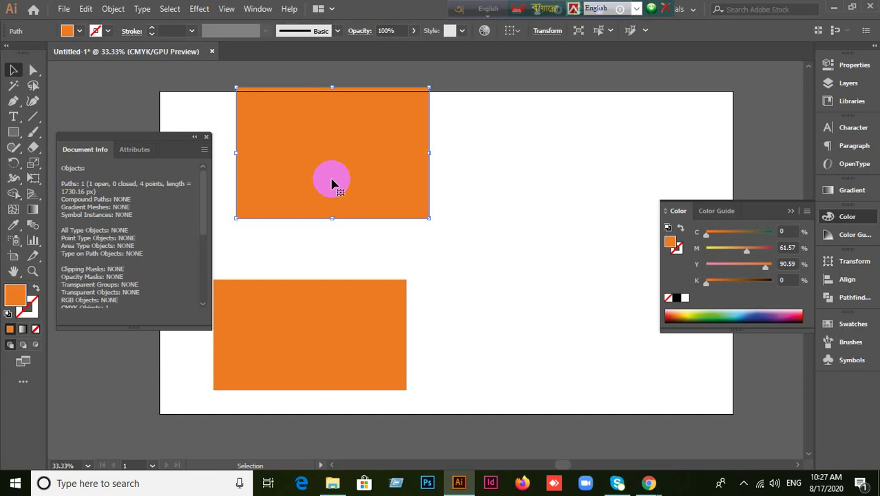
pyautogui.click(364, 330)
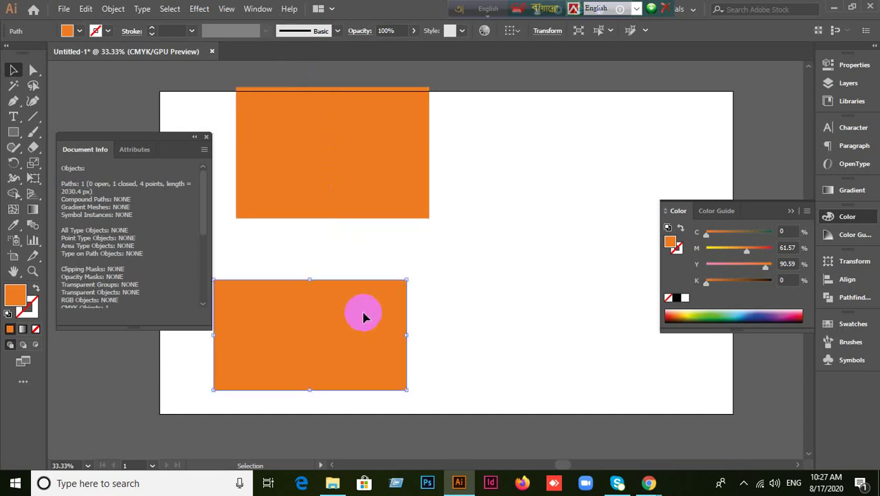
# Close the upper rectangle's open path with the Join command.
pyautogui.click(359, 187)
pyautogui.rightClick(360, 188)
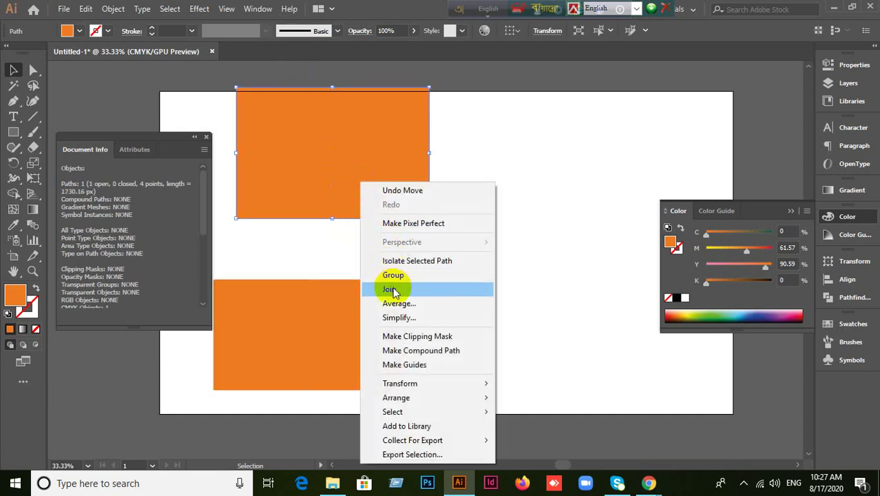
pyautogui.click(392, 289)
# Try twice to apply Join again to the already closed upper rectangle.
pyautogui.rightClick(348, 167)
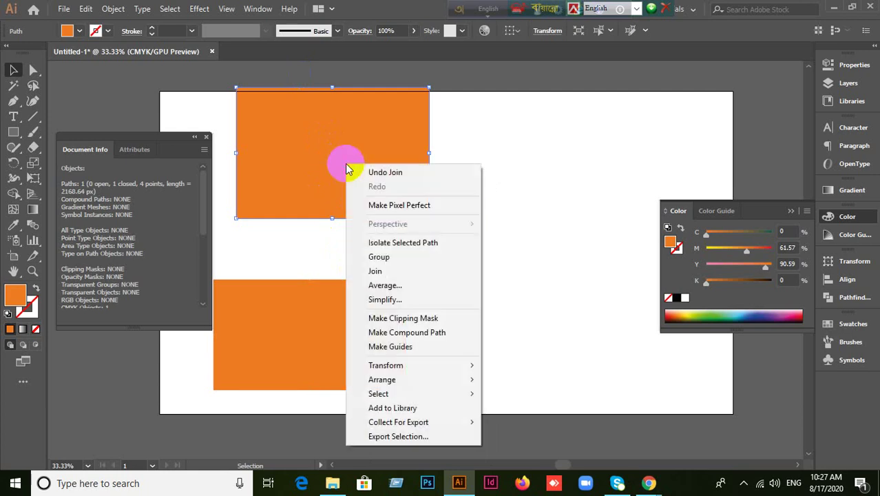
pyautogui.click(381, 271)
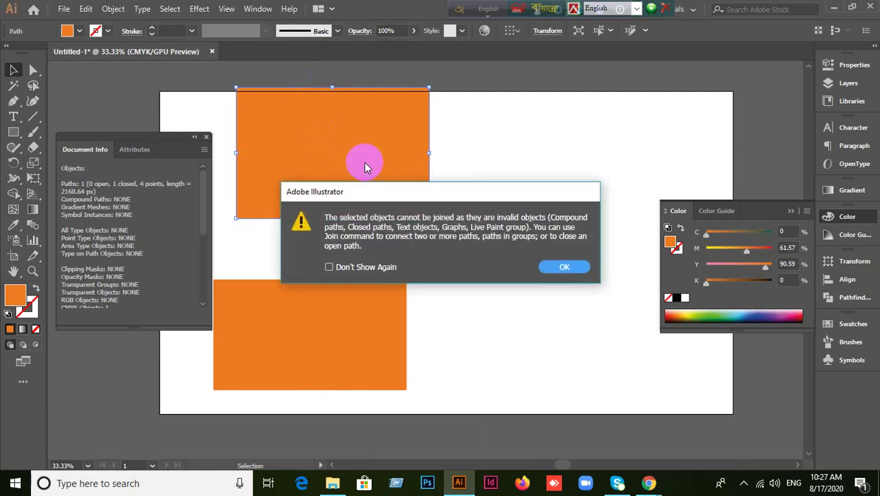
pyautogui.click(574, 272)
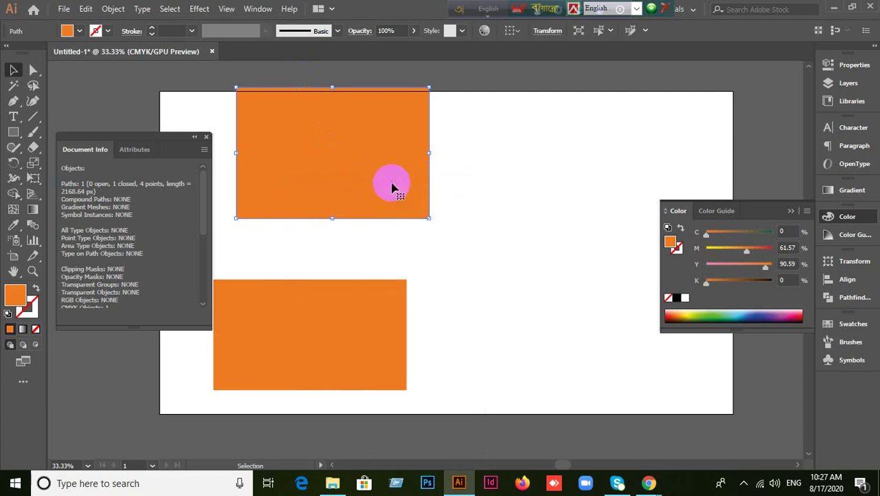
pyautogui.rightClick(355, 164)
pyautogui.click(382, 265)
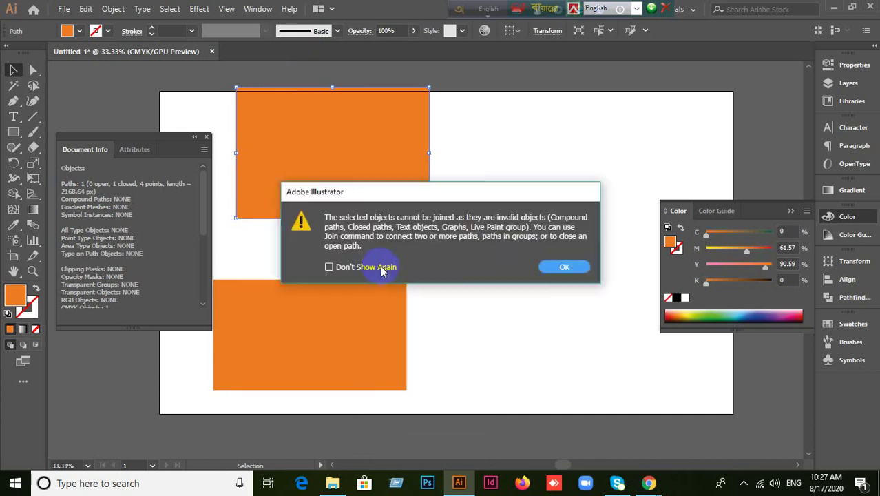
pyautogui.click(581, 269)
# Move the upper rectangle to the right and compare both rectangles' open or closed path status in Document Info.
pyautogui.click(194, 137)
pyautogui.moveTo(310, 192); pyautogui.dragTo(380, 195)
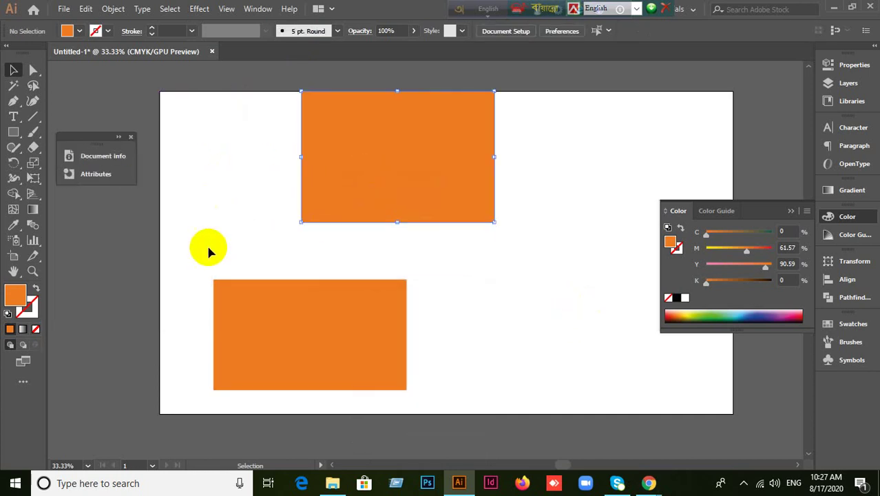
pyautogui.click(103, 155)
pyautogui.click(346, 294)
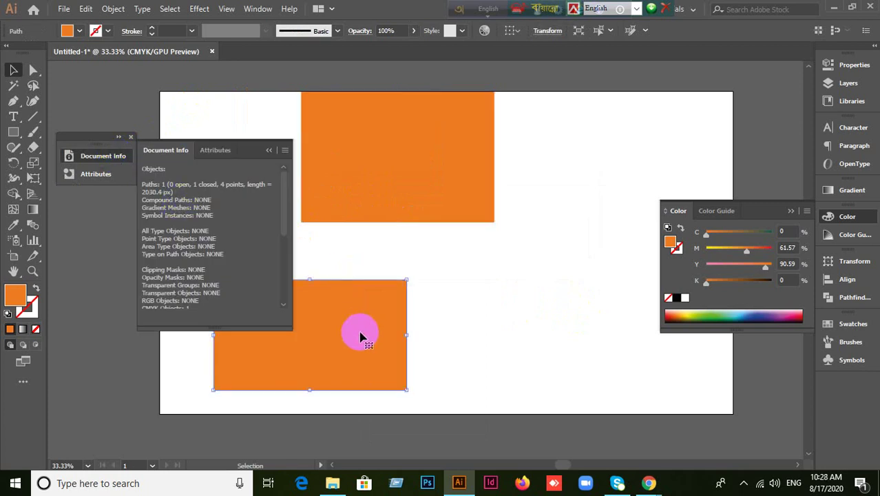
pyautogui.click(375, 180)
# Swap the upper rectangle's fill and stroke to display only its outline, and swap them back.
pyautogui.click(86, 9)
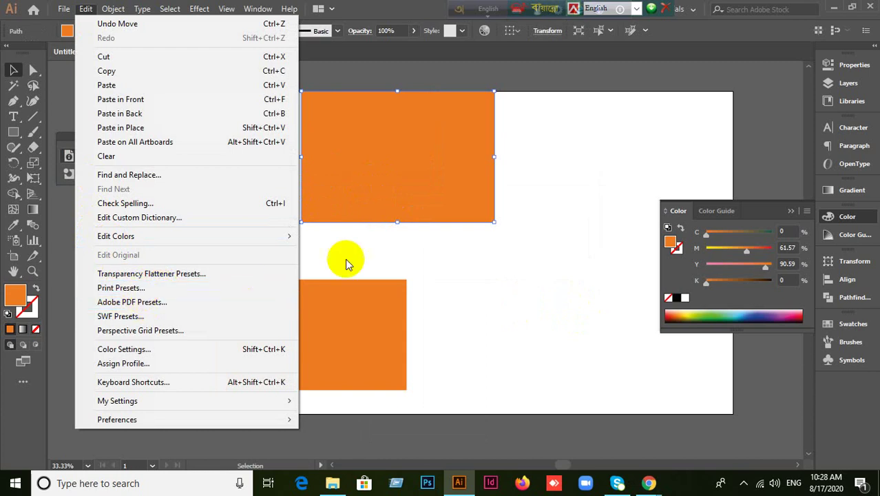
pyautogui.click(501, 252)
pyautogui.click(36, 288)
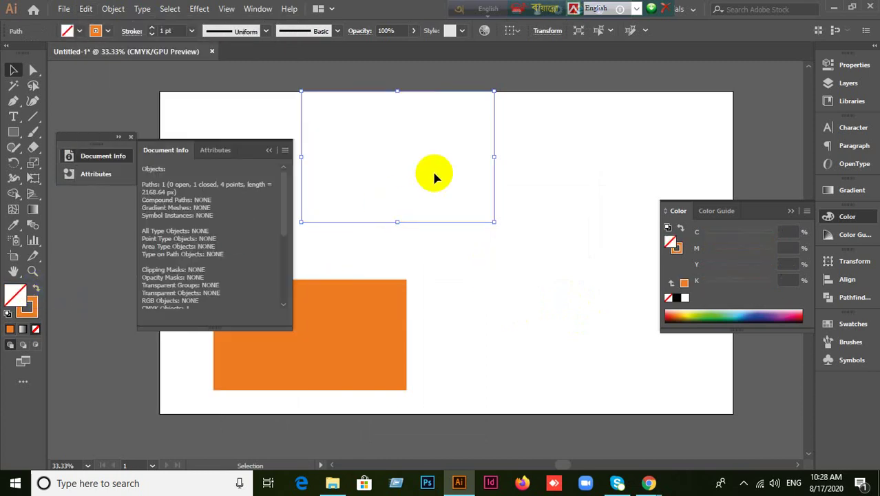
pyautogui.click(505, 293)
pyautogui.click(492, 220)
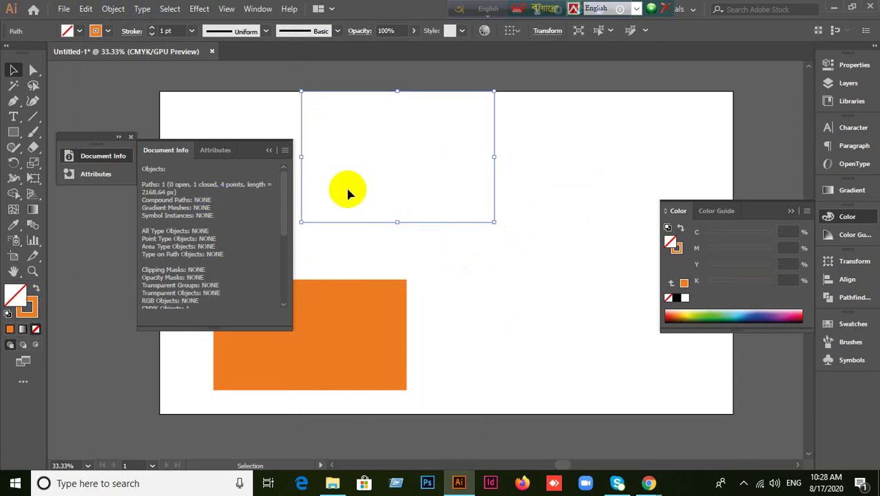
pyautogui.click(36, 288)
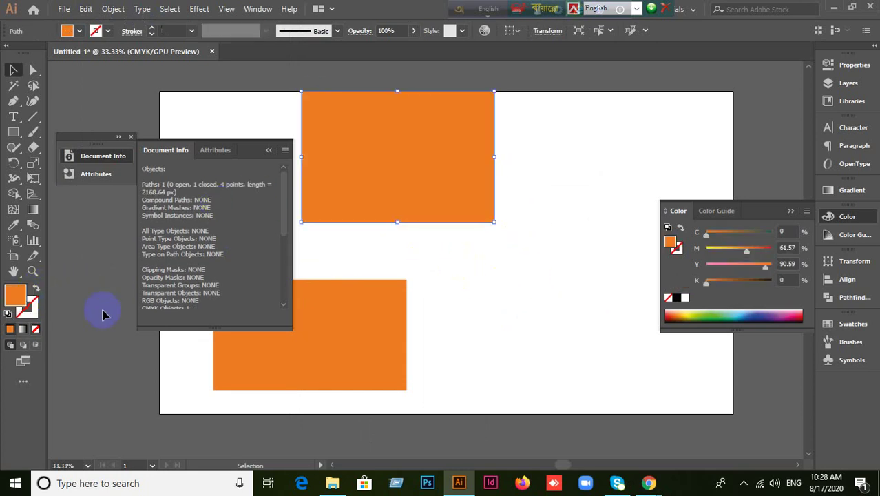
# Check the upper rectangle's path status once more in Document Info and collapse the panel.
pyautogui.click(478, 310)
pyautogui.click(423, 188)
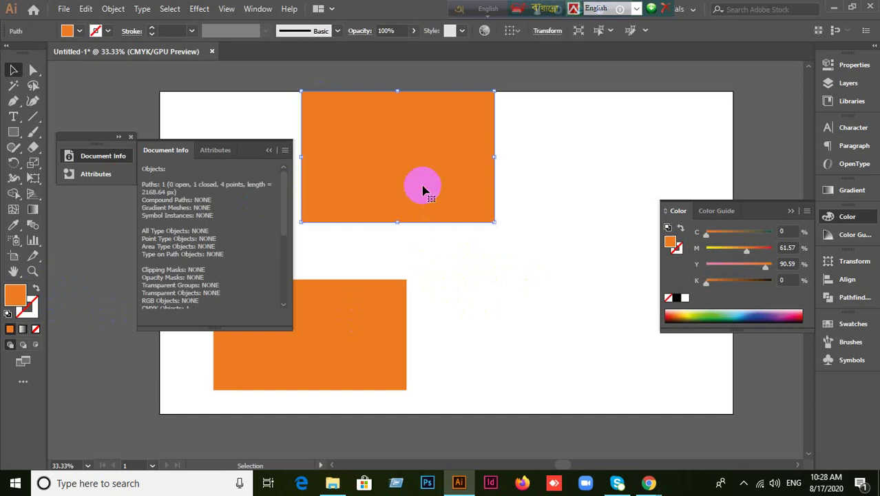
pyautogui.click(270, 152)
pyautogui.click(239, 306)
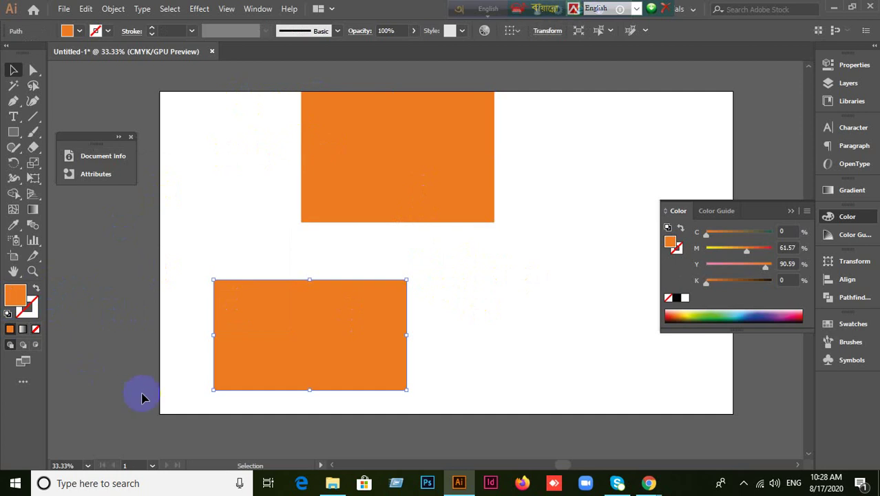
# Delete the upper rectangle and move the remaining rectangle up near the artboard's top edge.
pyautogui.click(425, 187)
pyautogui.press('Delete')
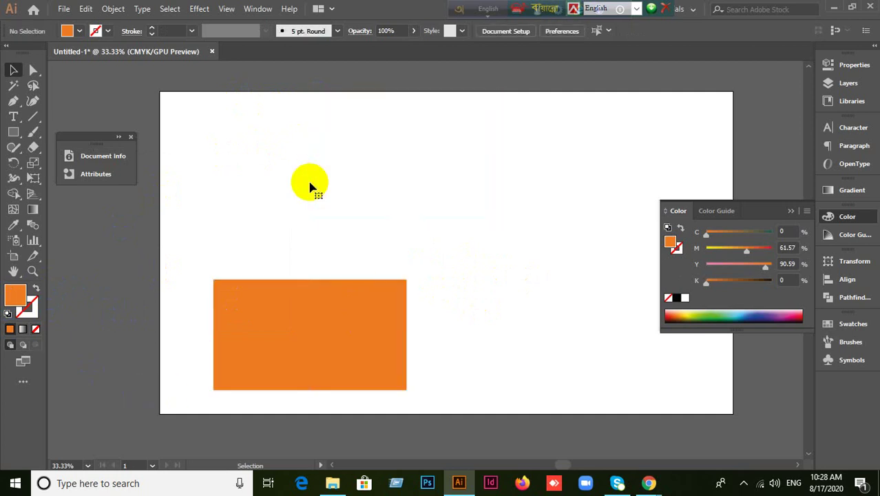
pyautogui.moveTo(267, 294); pyautogui.dragTo(268, 116)
pyautogui.click(379, 256)
# Draw a four-point shape with the Pen tool on the artboard's right side, leaving its path open.
pyautogui.click(13, 100)
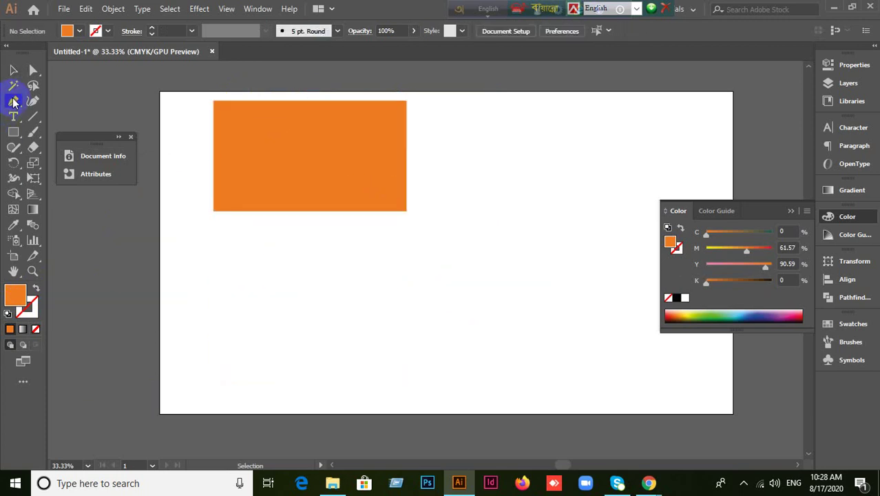
pyautogui.click(528, 135)
pyautogui.click(673, 132)
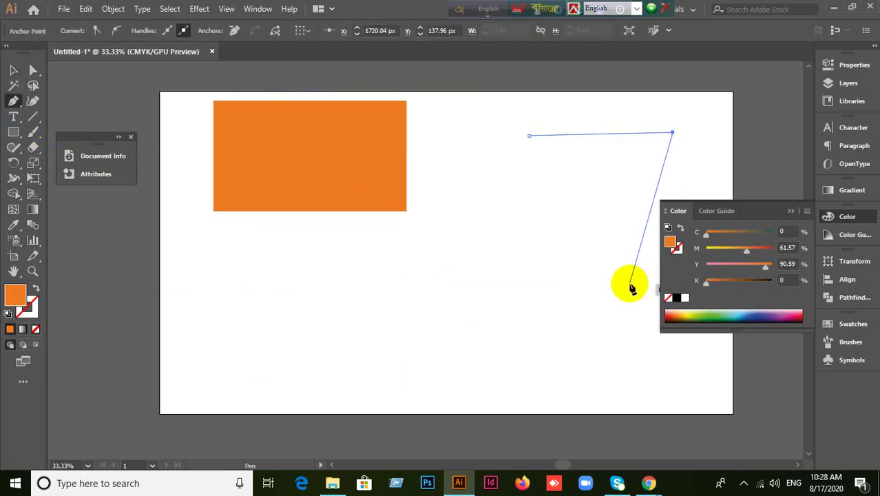
pyautogui.click(634, 282)
pyautogui.click(508, 266)
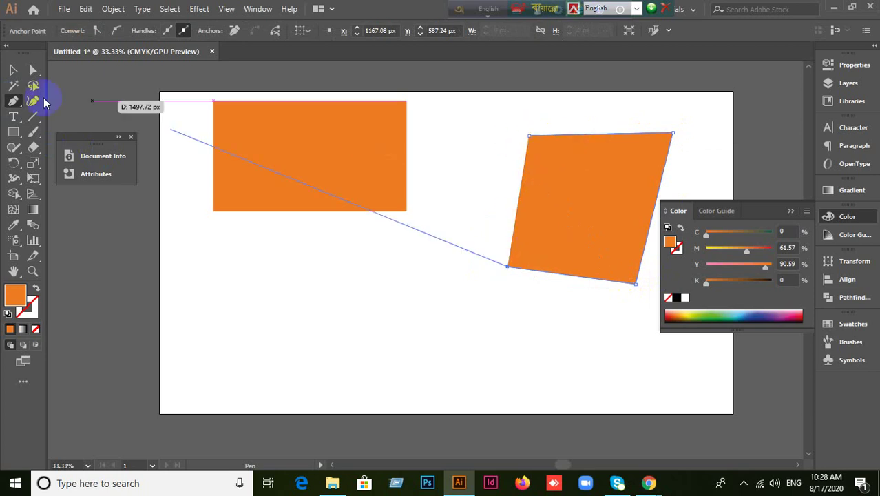
pyautogui.click(14, 70)
pyautogui.click(282, 288)
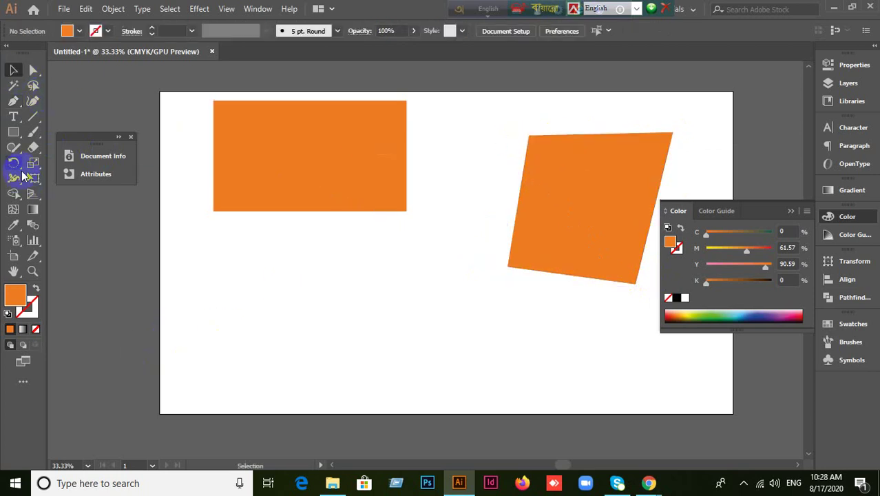
# Draw a slanted four-sided Pen shape below the rectangle, close it at its starting point, and deselect it.
pyautogui.click(15, 101)
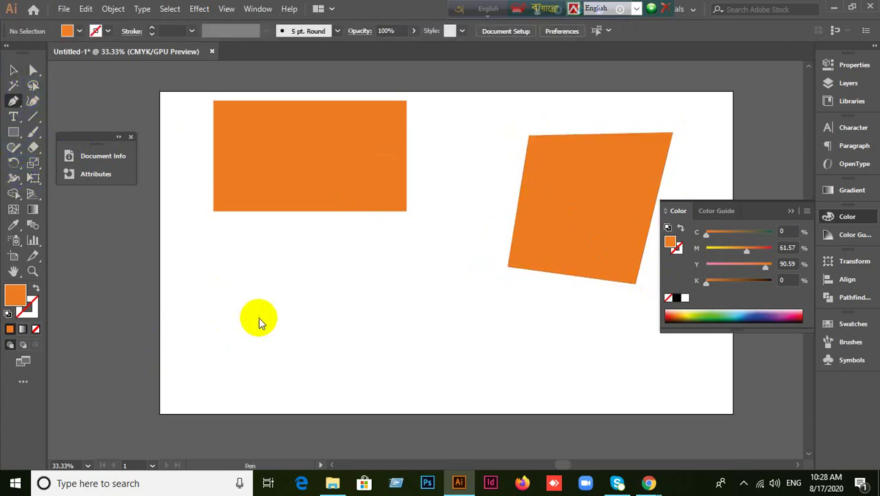
pyautogui.click(253, 284)
pyautogui.click(406, 288)
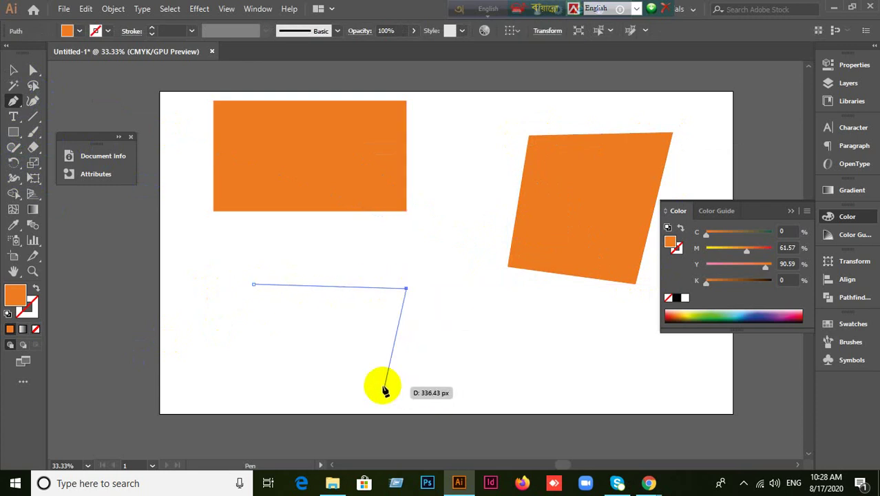
pyautogui.click(382, 385)
pyautogui.click(229, 385)
pyautogui.click(254, 285)
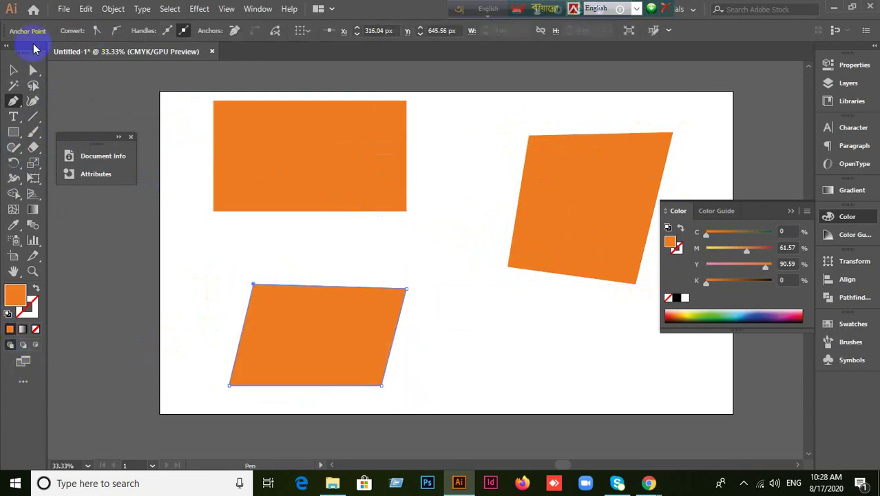
pyautogui.click(599, 356)
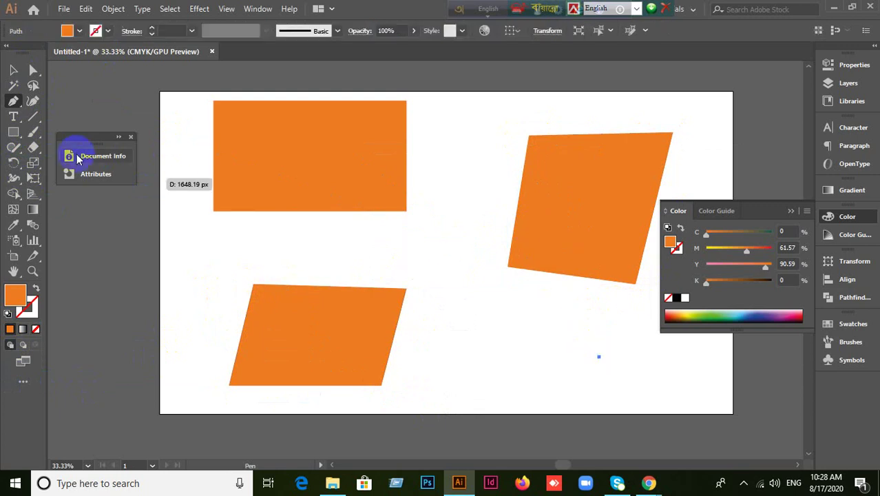
pyautogui.hotkey('ctrl', 'z')
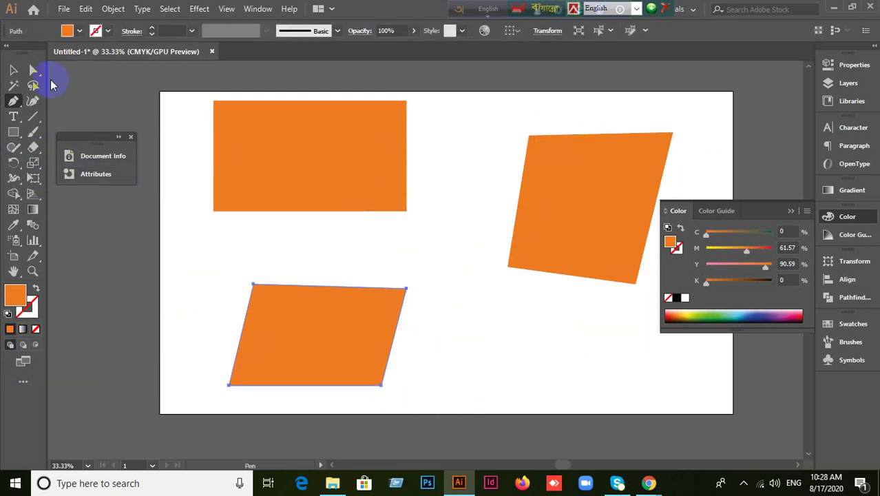
pyautogui.click(14, 70)
pyautogui.click(152, 210)
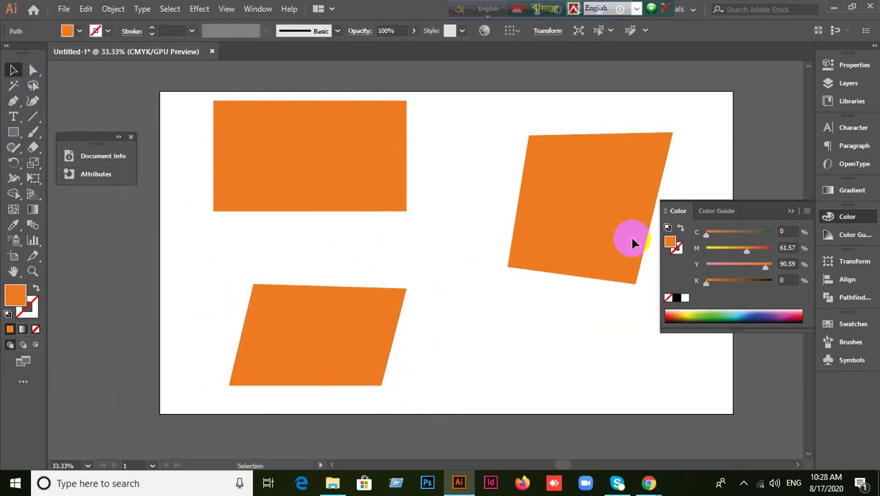
# Examine the path status of the four-point shape on the right in Document Info, switching between the Document and Objects categories.
pyautogui.click(629, 239)
pyautogui.click(260, 10)
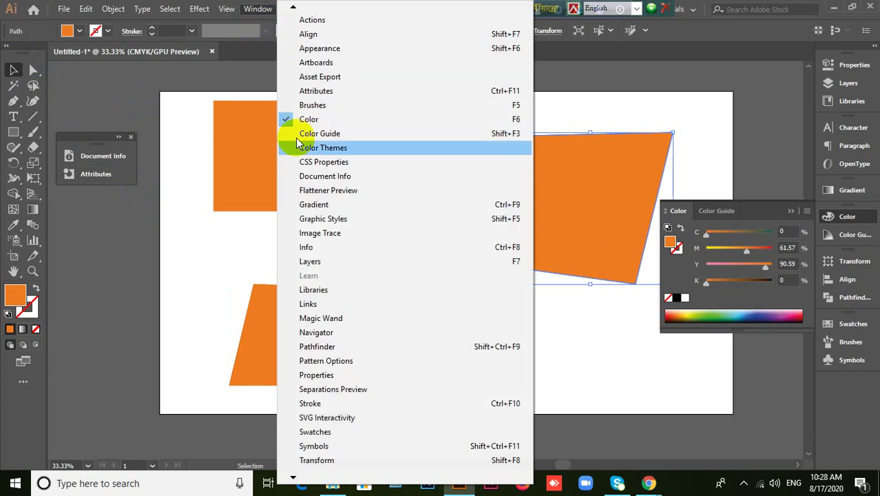
pyautogui.click(329, 179)
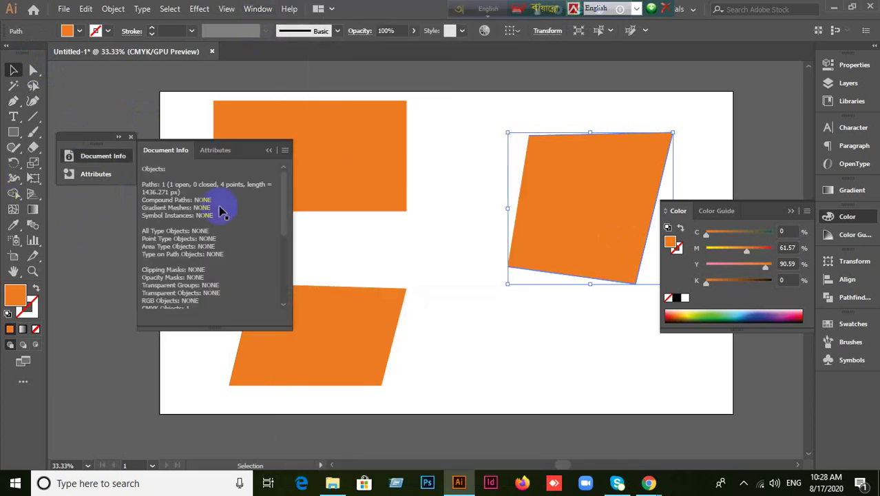
pyautogui.click(285, 151)
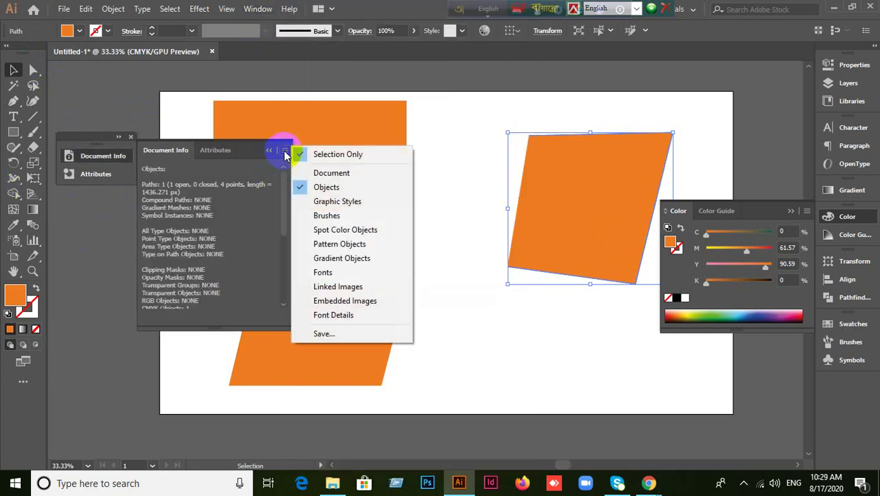
pyautogui.click(304, 170)
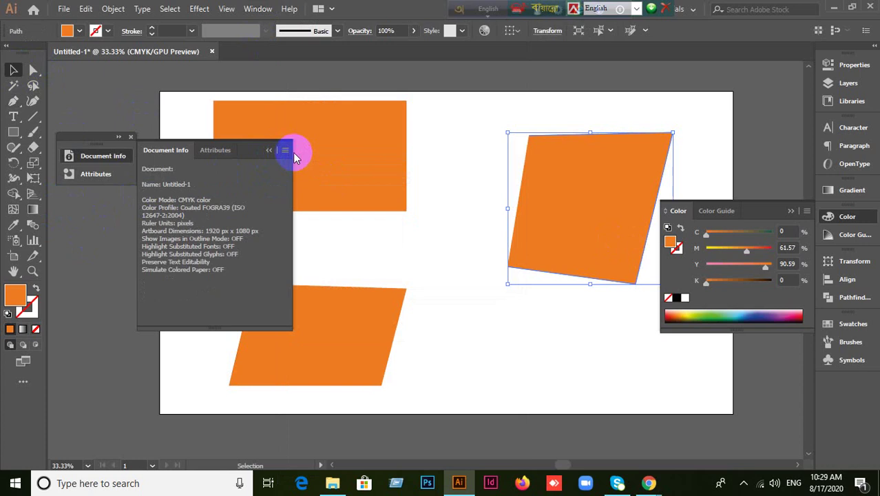
pyautogui.click(287, 151)
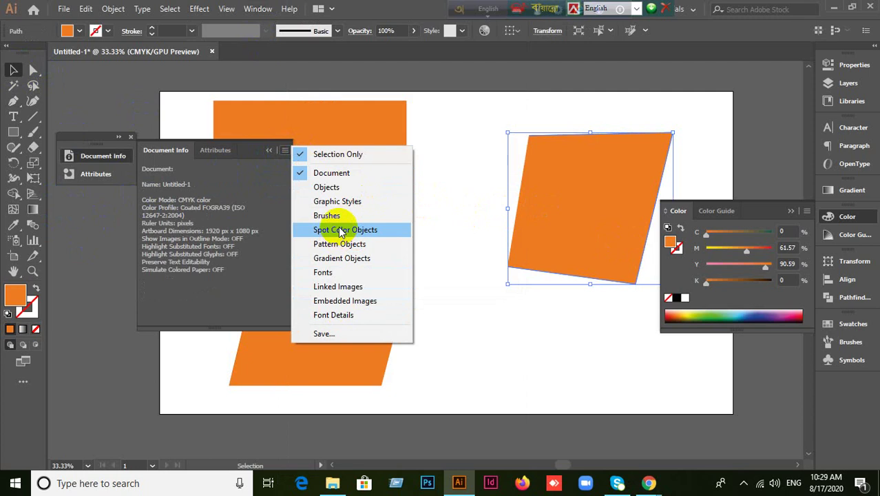
pyautogui.click(324, 187)
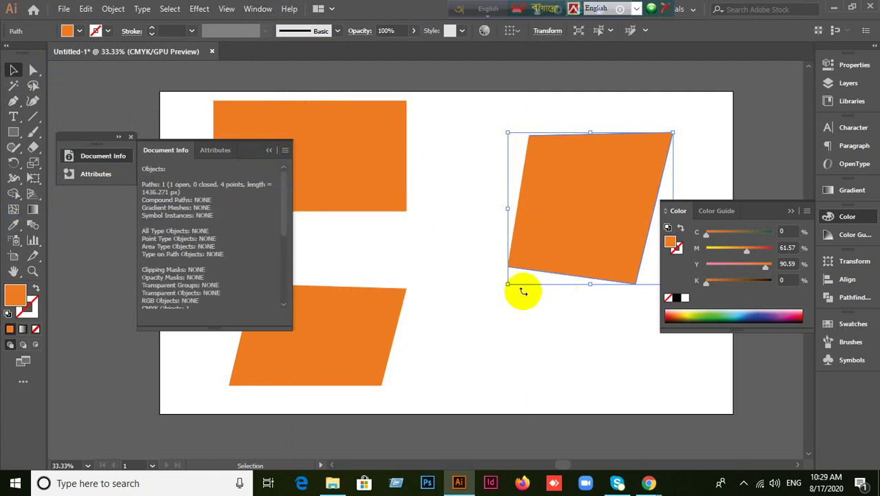
# Collapse Document Info and delete all three shapes from the artboard.
pyautogui.click(268, 151)
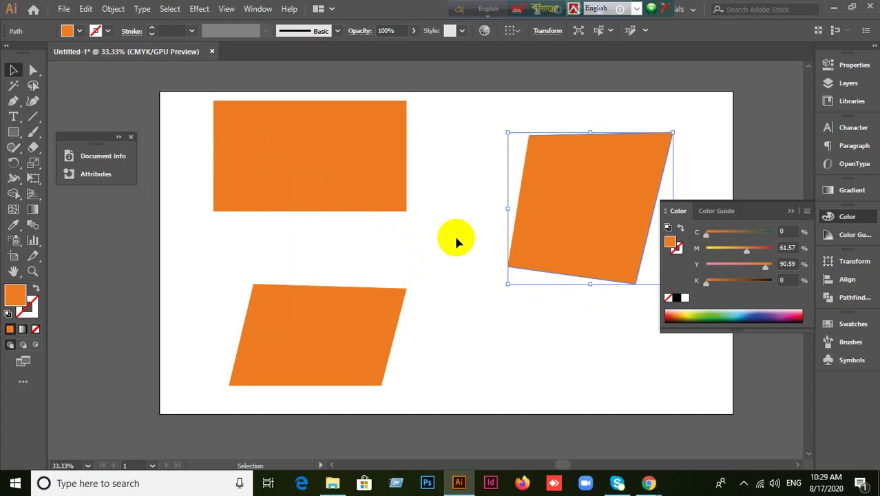
pyautogui.click(517, 182)
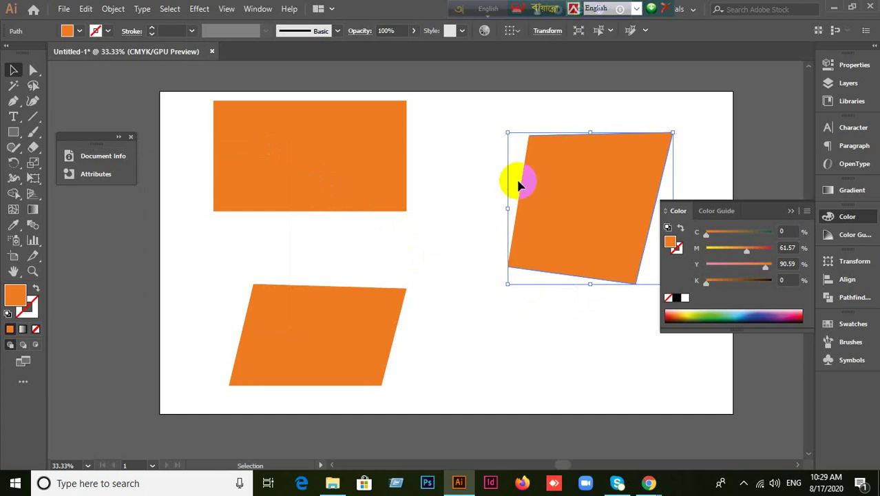
pyautogui.moveTo(192, 64); pyautogui.dragTo(646, 406)
pyautogui.press('Delete')
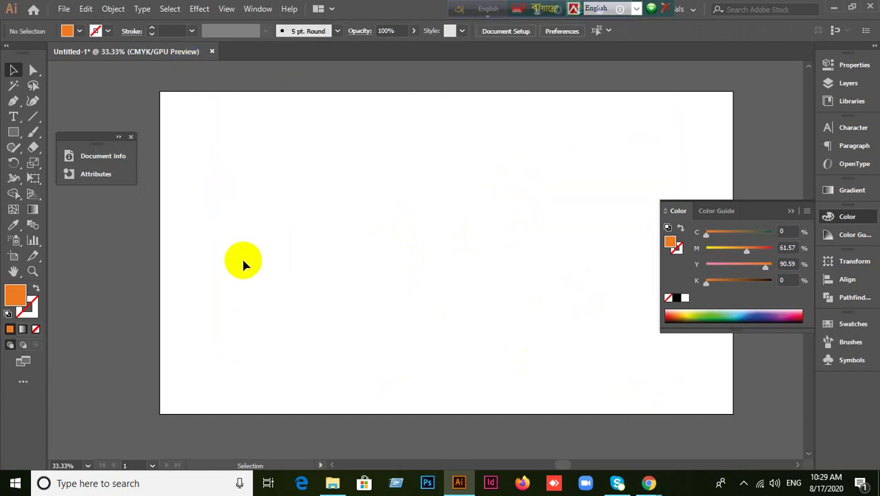
# Draw an open, orange-stroked zigzag path of nine anchor points with no fill across the artboard using the Pen tool.
pyautogui.click(37, 287)
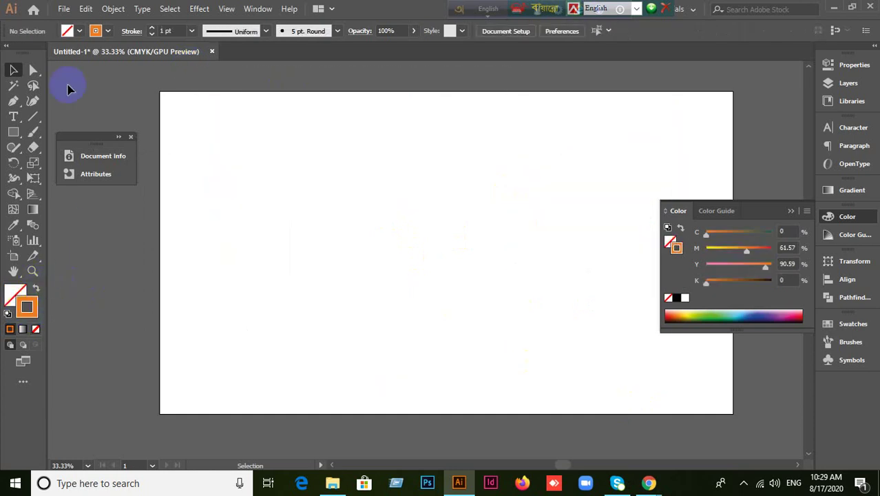
pyautogui.click(12, 102)
pyautogui.click(298, 145)
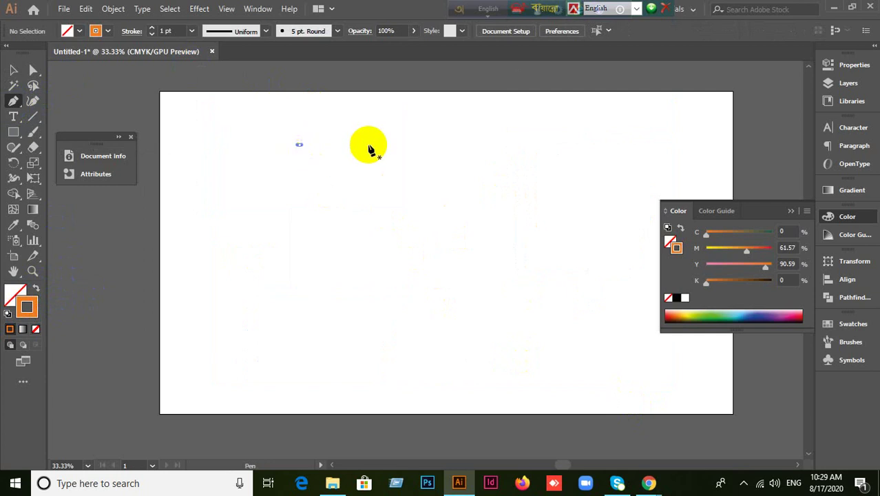
pyautogui.click(573, 144)
pyautogui.click(566, 286)
pyautogui.click(479, 245)
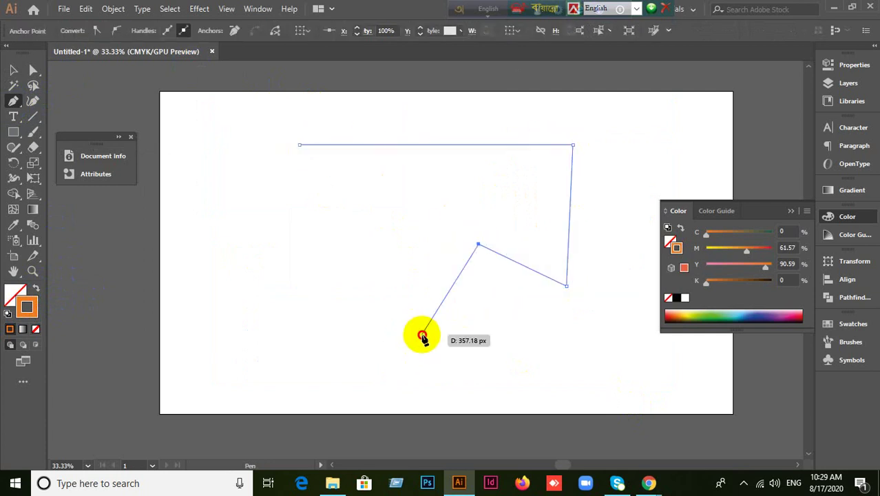
pyautogui.click(422, 334)
pyautogui.click(325, 323)
pyautogui.click(431, 203)
pyautogui.click(318, 266)
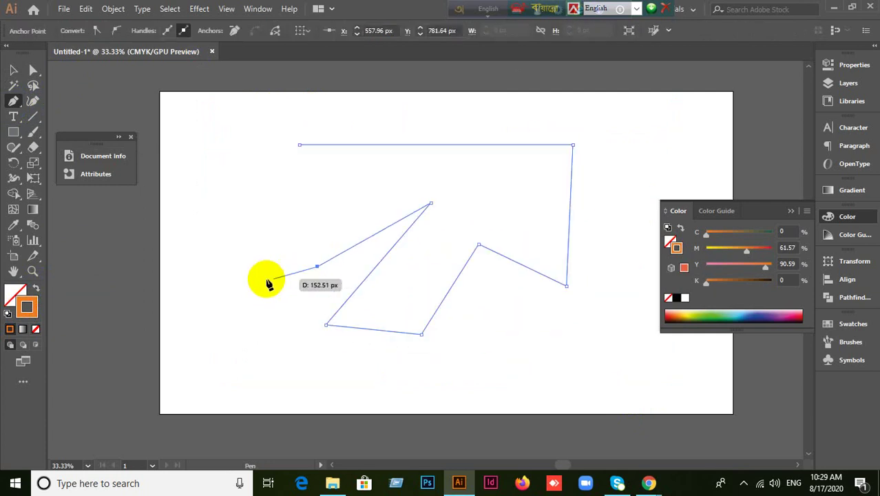
pyautogui.click(307, 223)
pyautogui.click(263, 293)
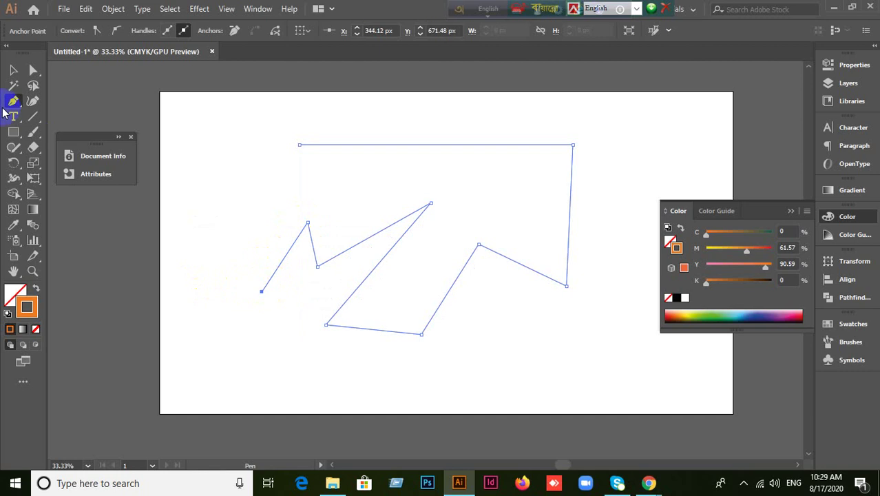
# Select the zigzag path, join its two open ends with Join, and undo the join.
pyautogui.click(13, 69)
pyautogui.click(232, 205)
pyautogui.moveTo(239, 113); pyautogui.dragTo(525, 331)
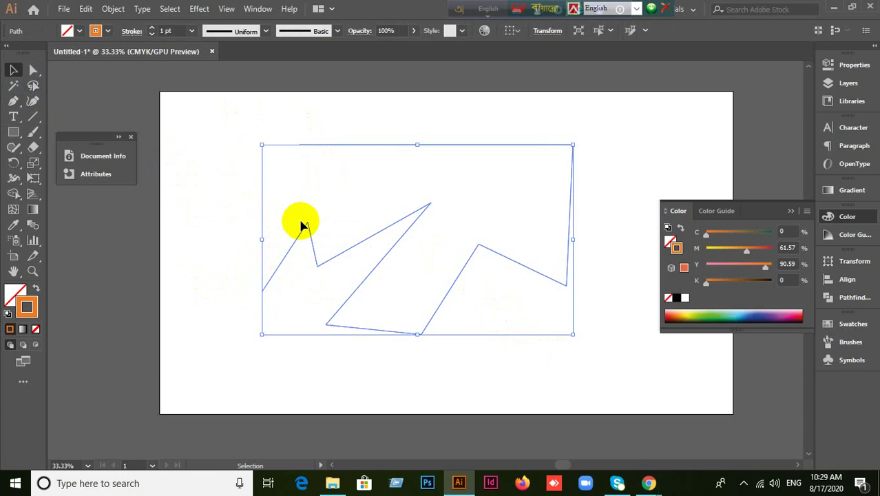
pyautogui.rightClick(331, 189)
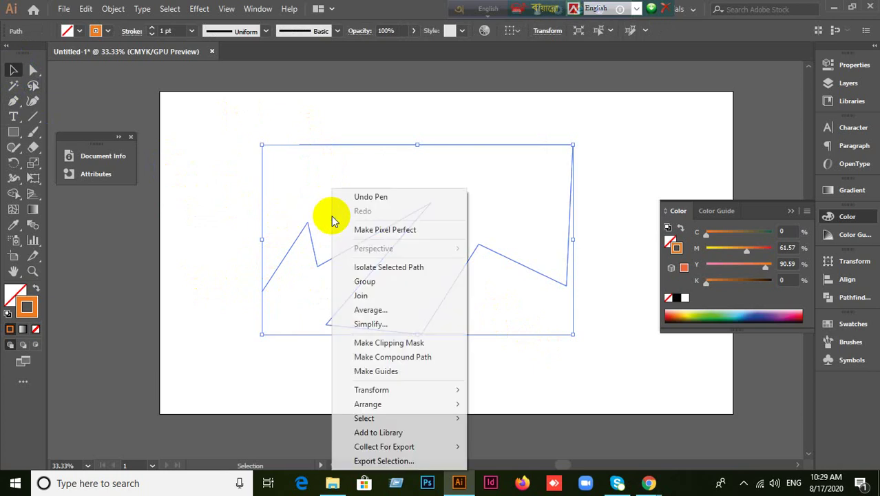
pyautogui.click(361, 296)
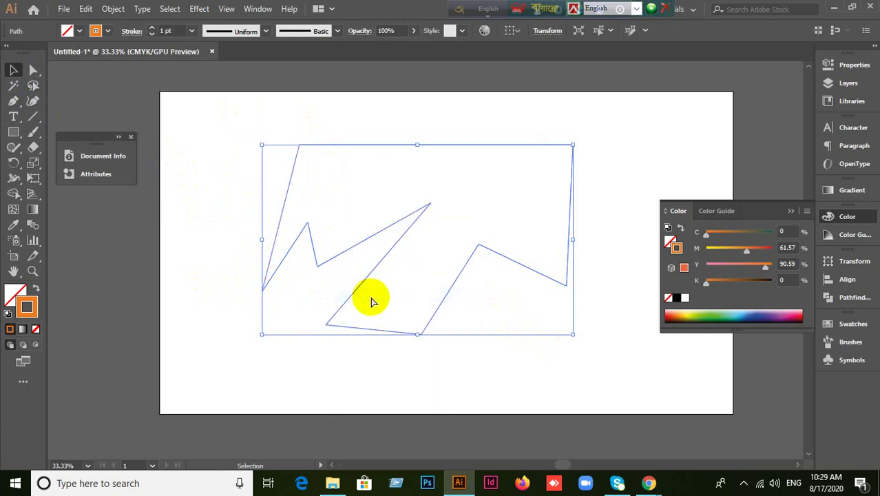
pyautogui.hotkey('ctrl', 'j')
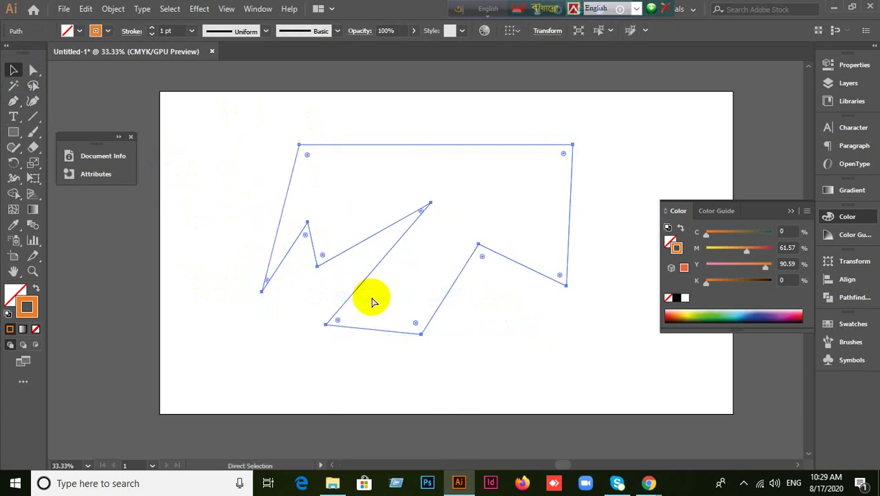
pyautogui.hotkey('ctrl', 'z')
# Apply the Join path command to the selected zigzag once more and undo it.
pyautogui.click(113, 9)
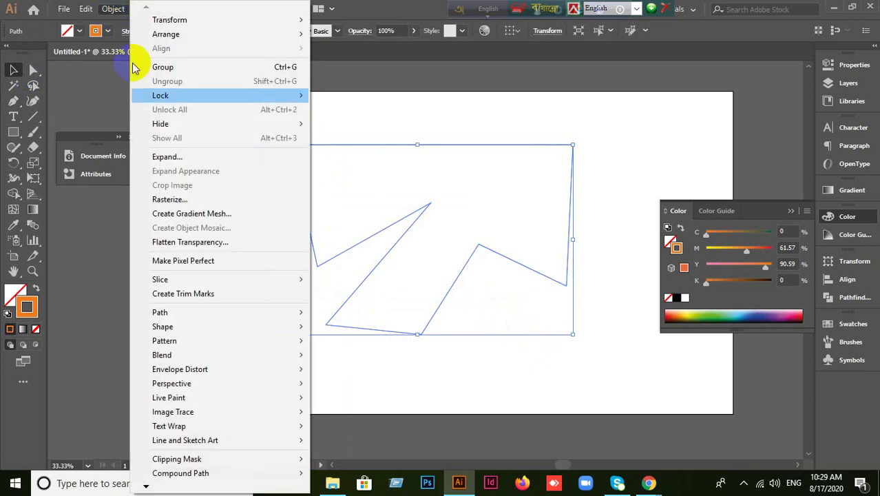
pyautogui.moveTo(212, 311)
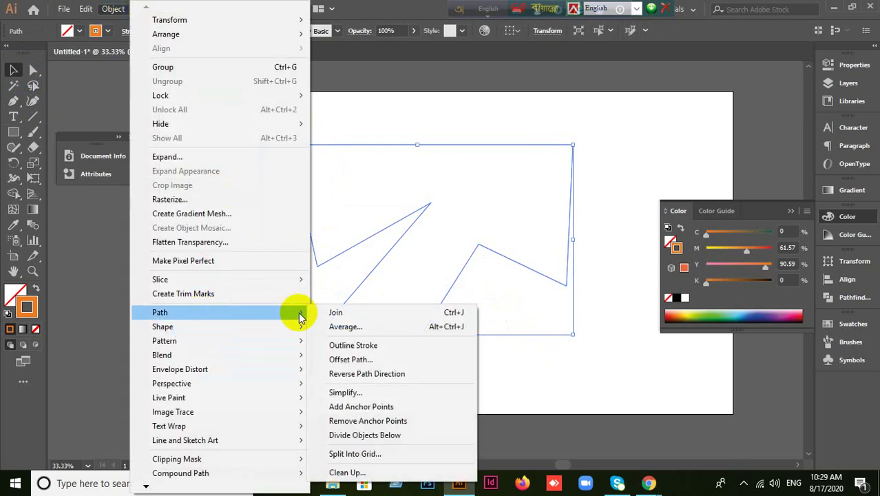
pyautogui.click(322, 313)
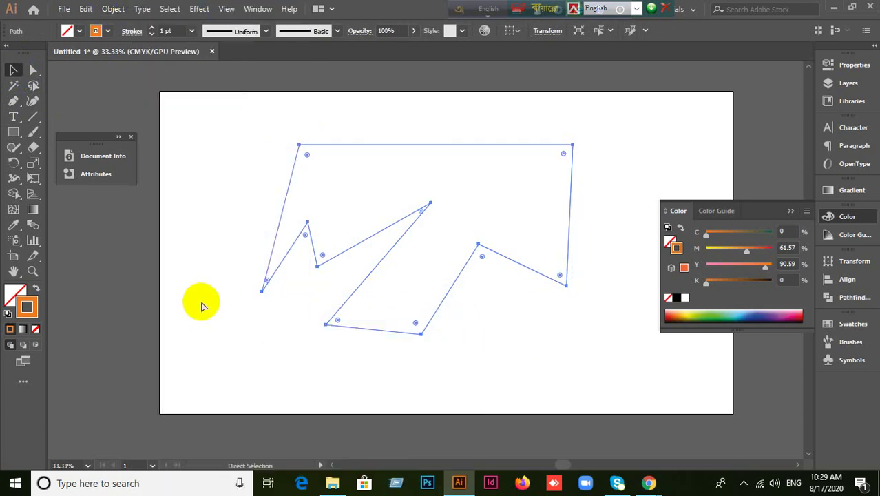
pyautogui.hotkey('ctrl', 'z')
# Delete the open zigzag path from the artboard.
pyautogui.click(219, 238)
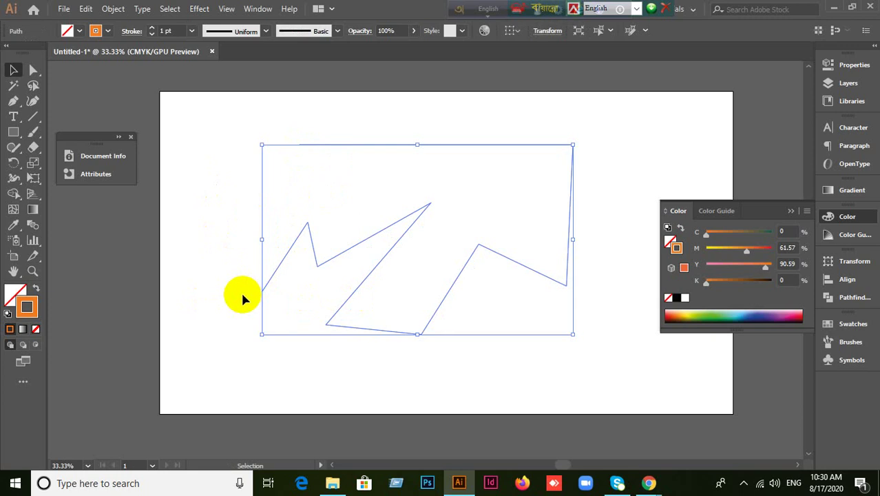
pyautogui.click(204, 255)
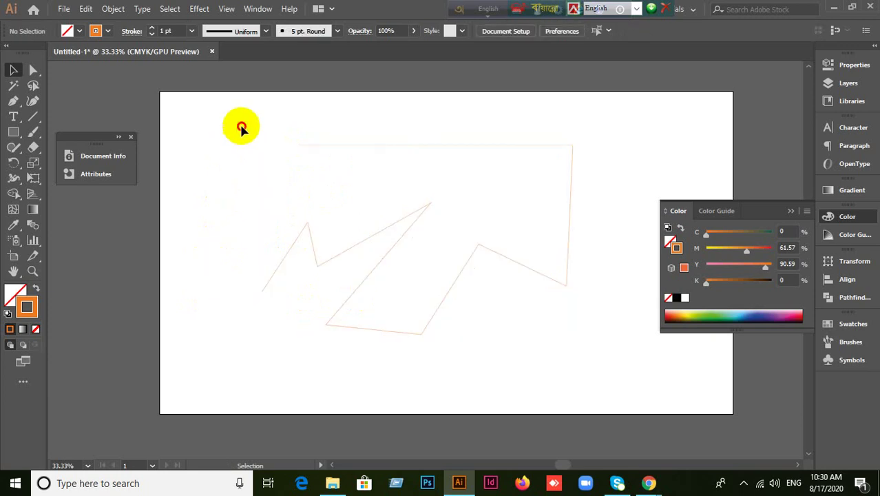
pyautogui.moveTo(241, 125); pyautogui.dragTo(455, 323)
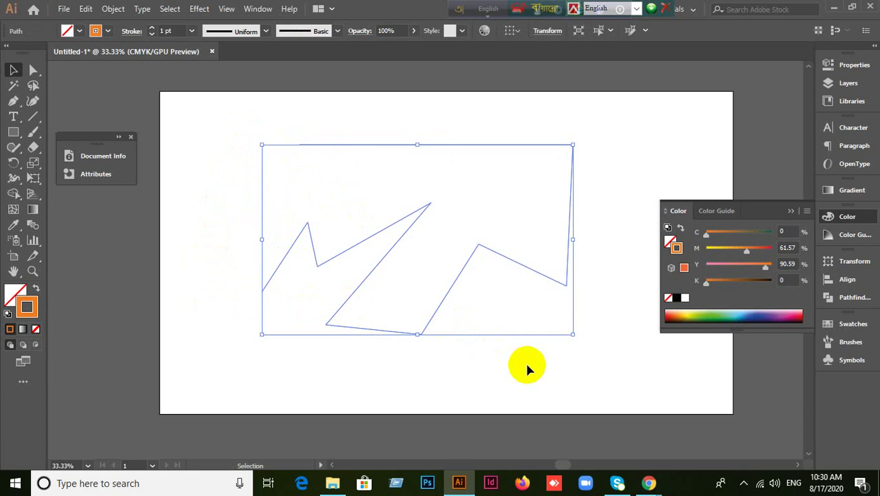
pyautogui.press('Delete')
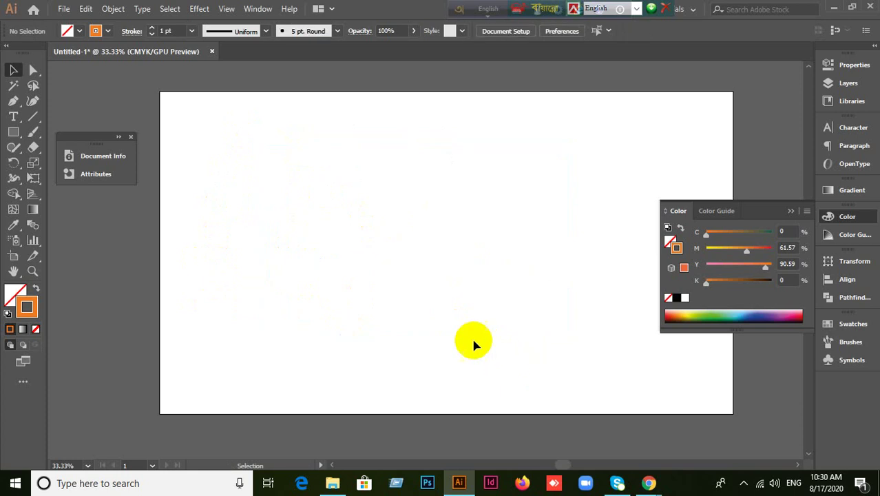
# Close the Document Info panel group and collapse the Color panel.
pyautogui.click(120, 141)
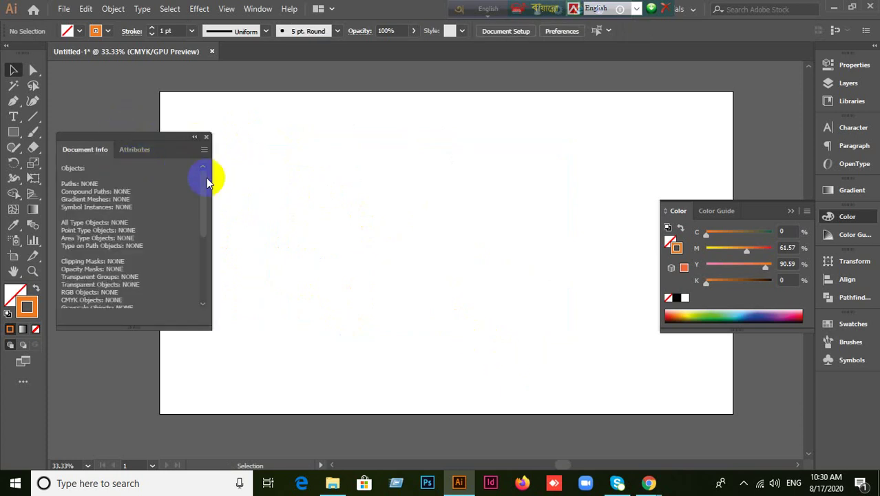
pyautogui.click(203, 137)
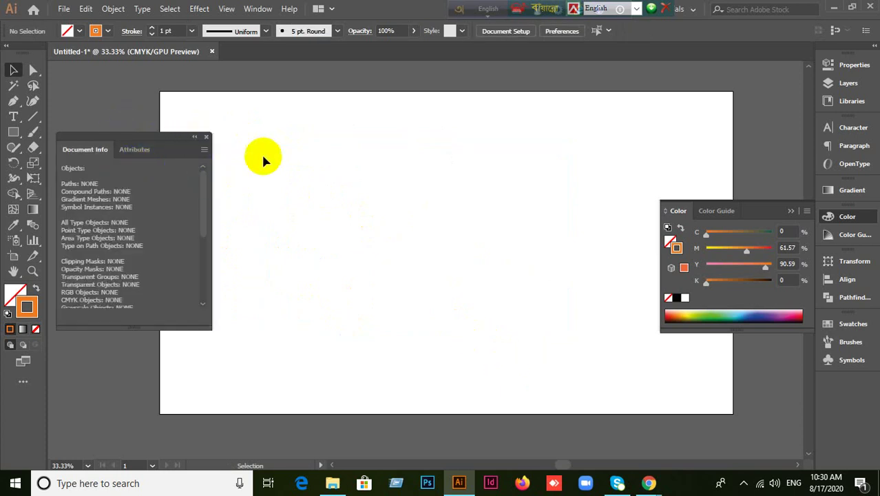
pyautogui.click(790, 211)
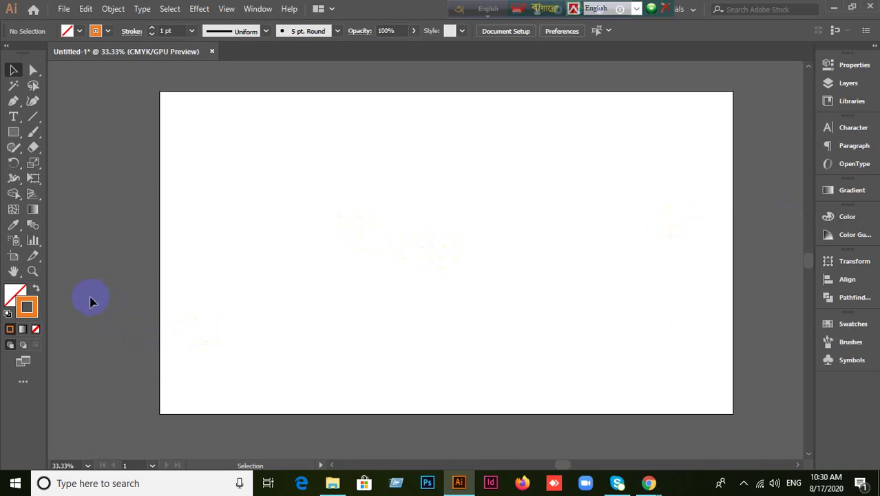
# Swap the fill and stroke to get an orange fill with no stroke, and collapse the Color panel.
pyautogui.click(37, 289)
pyautogui.click(14, 296)
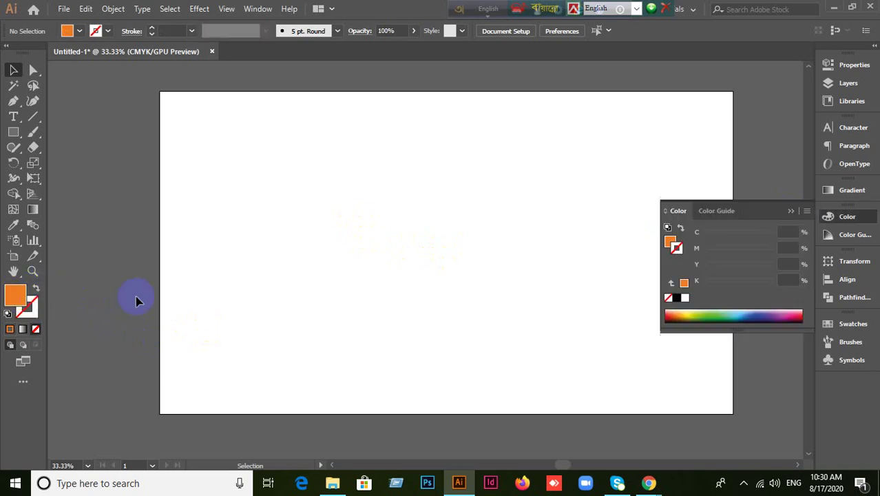
pyautogui.click(791, 211)
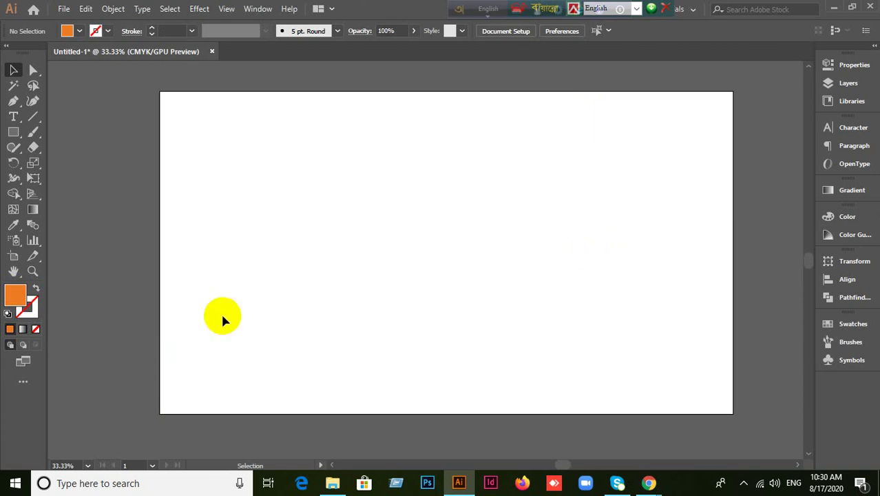
pyautogui.rightClick(39, 144)
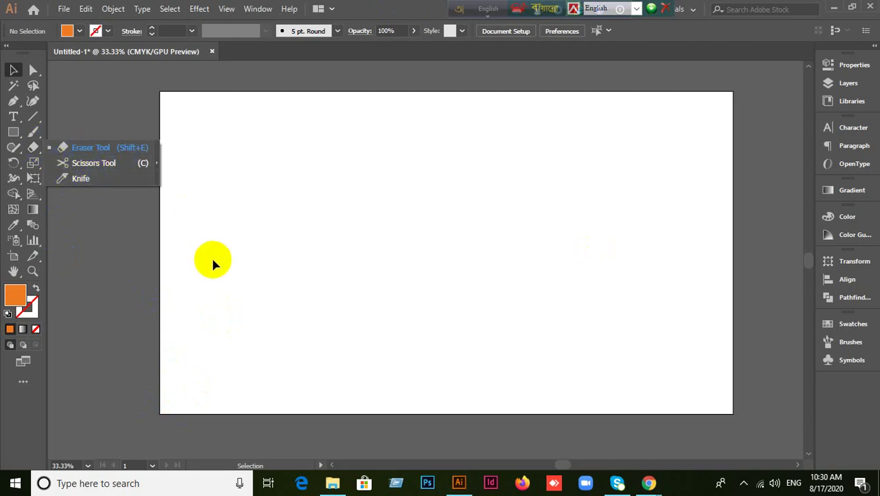
pyautogui.click(394, 6)
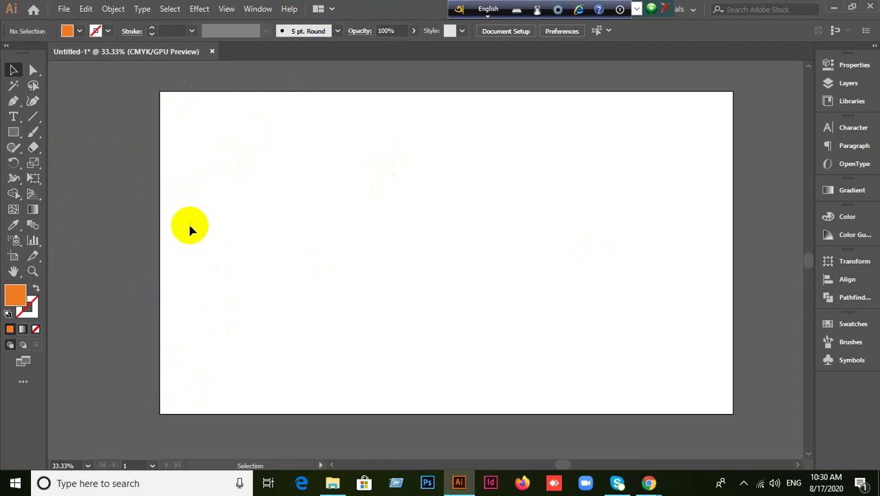
# Draw an orange circle with the Ellipse tool and move it up and left to the artboard's upper middle.
pyautogui.click(14, 134)
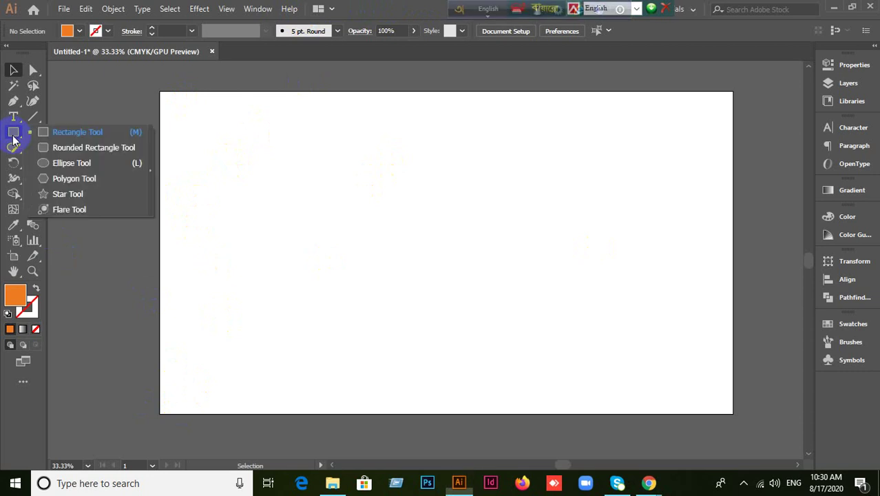
pyautogui.click(76, 166)
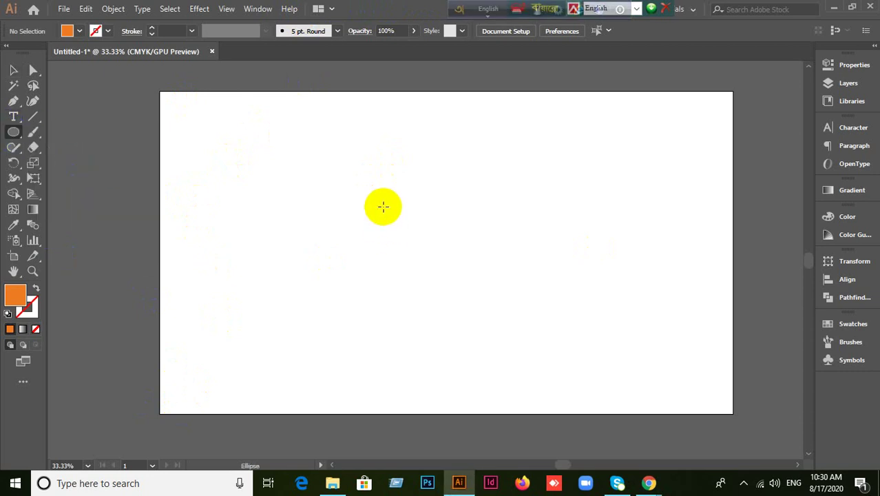
pyautogui.moveTo(370, 182); pyautogui.dragTo(535, 355)
pyautogui.click(13, 69)
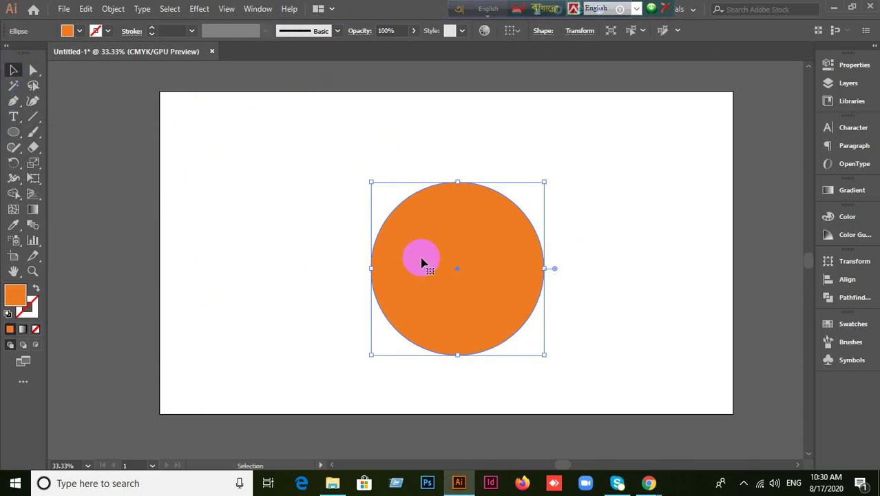
pyautogui.moveTo(426, 263); pyautogui.dragTo(373, 220)
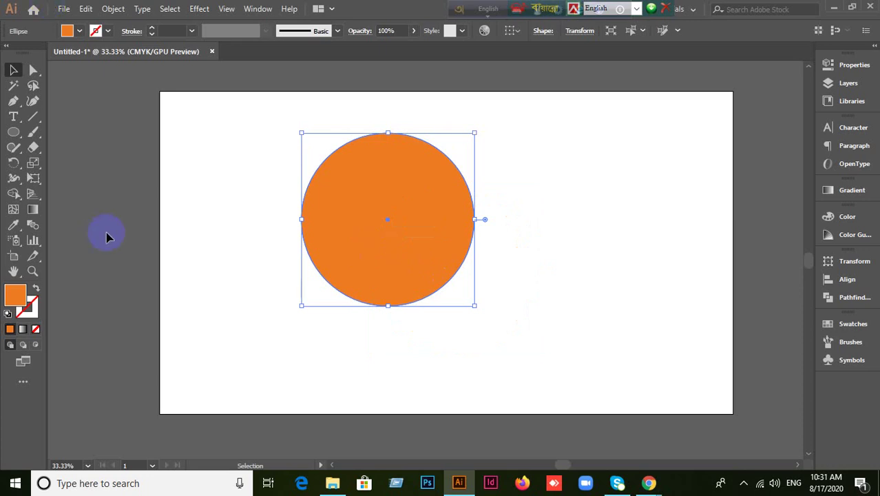
# Activate the Eraser tool and demonstrate enlarging and shrinking its brush, finishing at a size much smaller than the circle.
pyautogui.moveTo(33, 147); pyautogui.dragTo(88, 153)
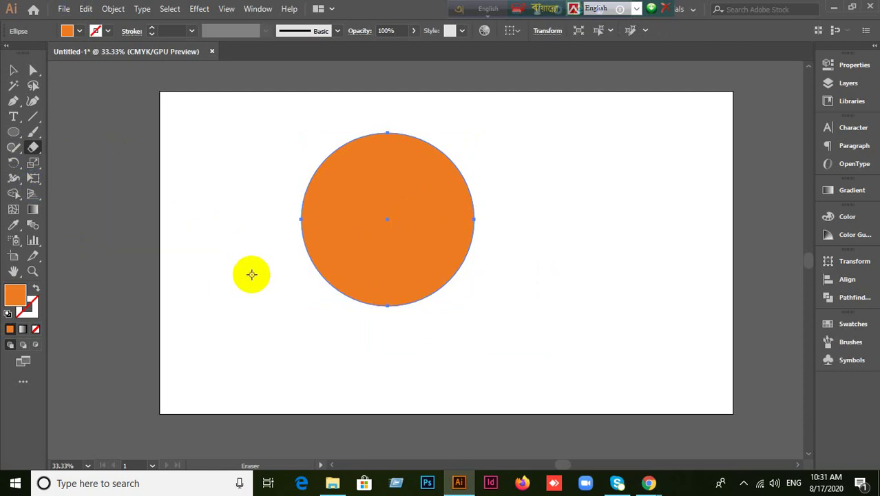
pyautogui.press(']')
pyautogui.press(']')
pyautogui.press(']')
pyautogui.press(']')
pyautogui.press(']')
pyautogui.press(']')
pyautogui.press(']')
pyautogui.press(']')
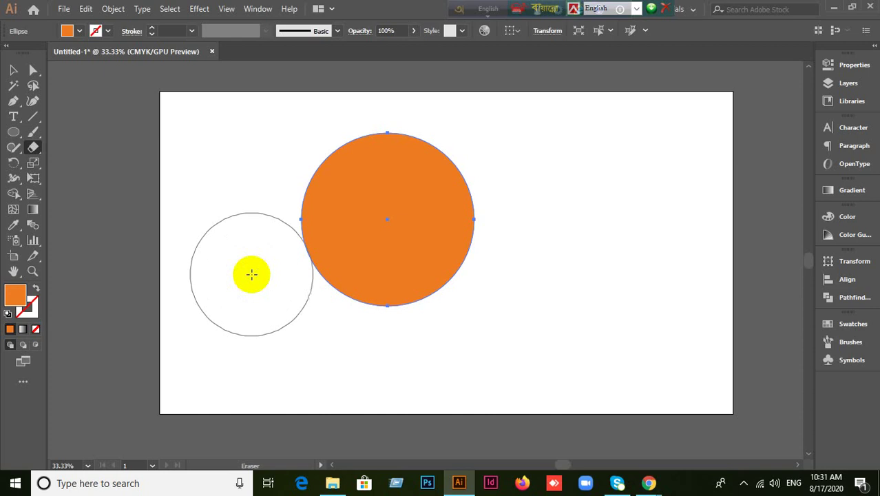
pyautogui.press('[')
pyautogui.press('[')
pyautogui.press('[')
pyautogui.press('[')
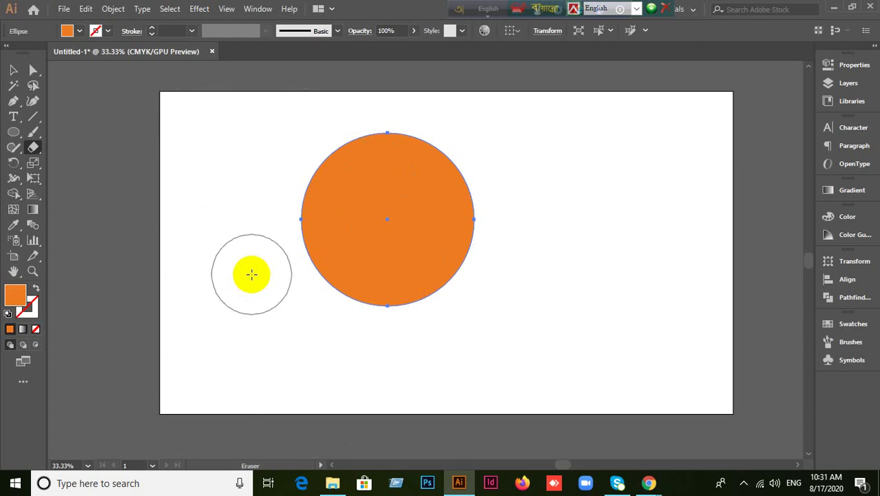
pyautogui.press(']')
pyautogui.press(']')
pyautogui.press(']')
pyautogui.press('[')
pyautogui.press('[')
pyautogui.press('[')
pyautogui.press('[')
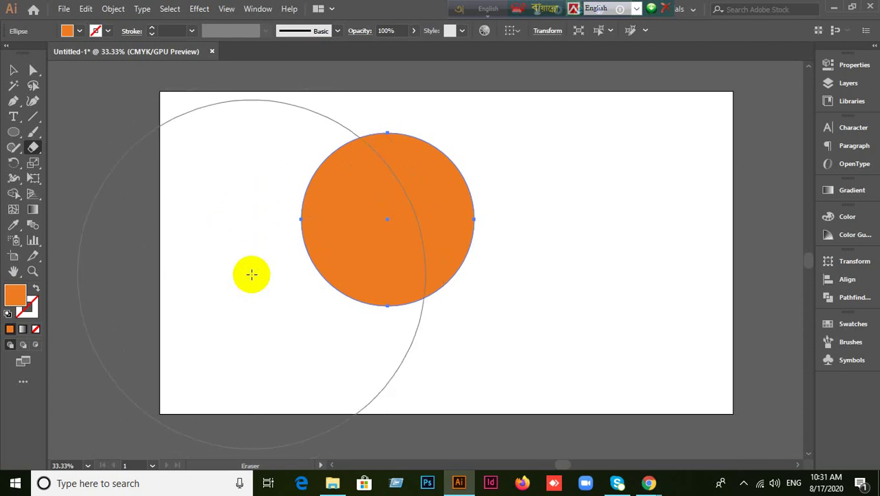
pyautogui.press('[')
pyautogui.press('[')
pyautogui.press('[')
pyautogui.press('[')
pyautogui.press('[')
pyautogui.press('[')
pyautogui.press('[')
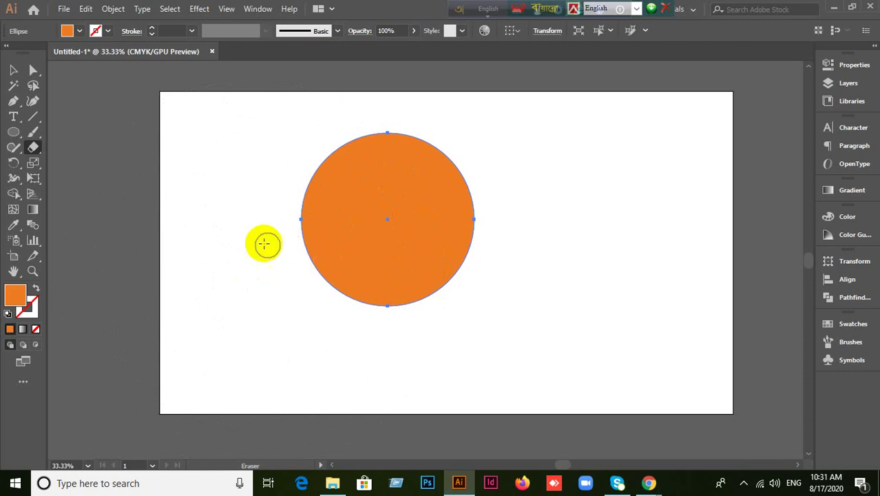
# Try erasing a nearly horizontal band and a diagonal band across the orange circle, undoing each stroke.
pyautogui.moveTo(263, 241); pyautogui.dragTo(509, 209)
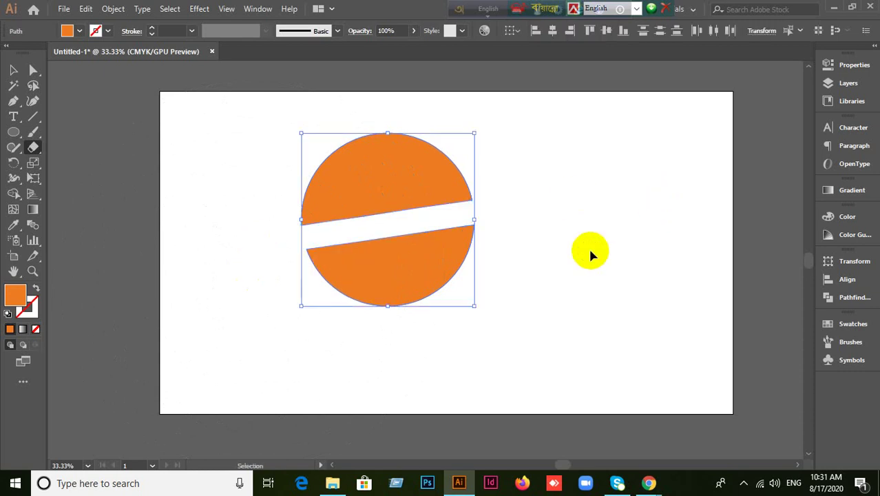
pyautogui.hotkey('ctrl', 'z')
pyautogui.moveTo(265, 114); pyautogui.dragTo(586, 385)
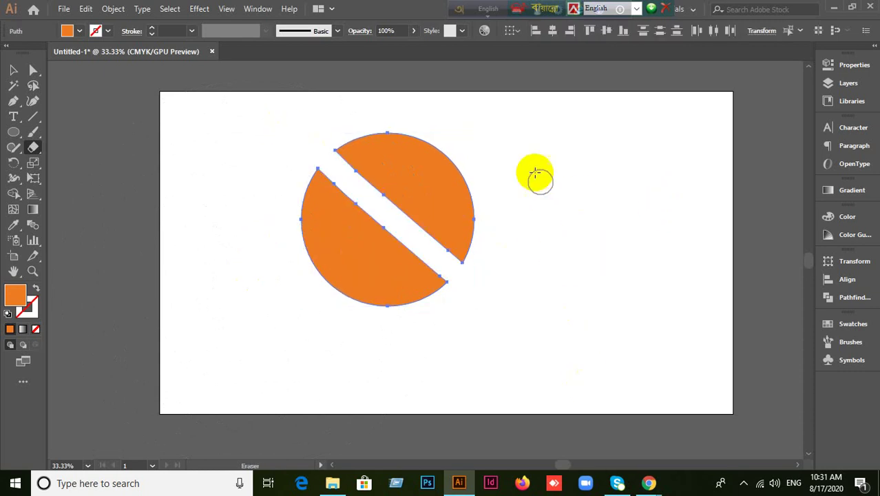
pyautogui.hotkey('ctrl', 'z')
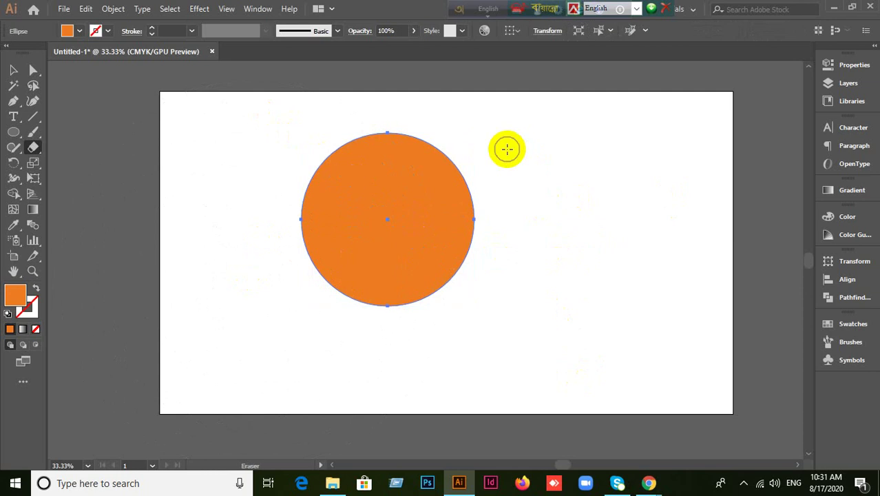
# Erase two crossing diagonal bands through the orange circle and fill the bottom piece with the green swatch.
pyautogui.click(471, 166)
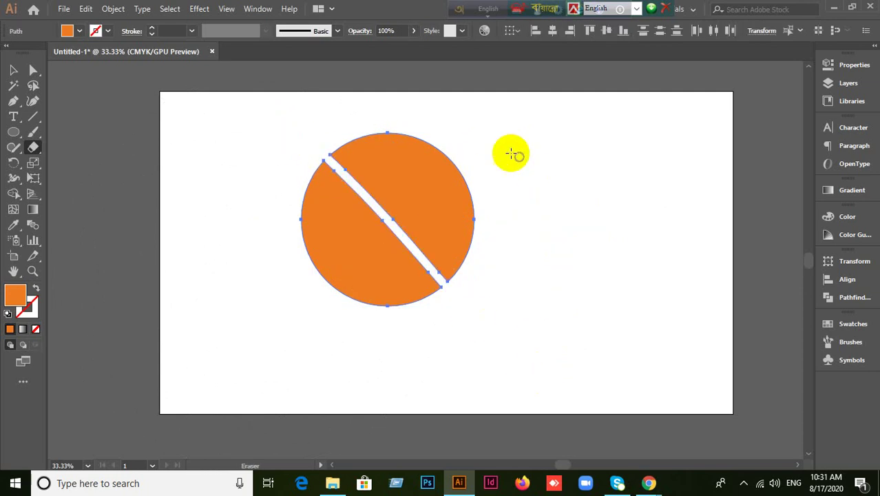
pyautogui.moveTo(468, 161); pyautogui.dragTo(293, 284)
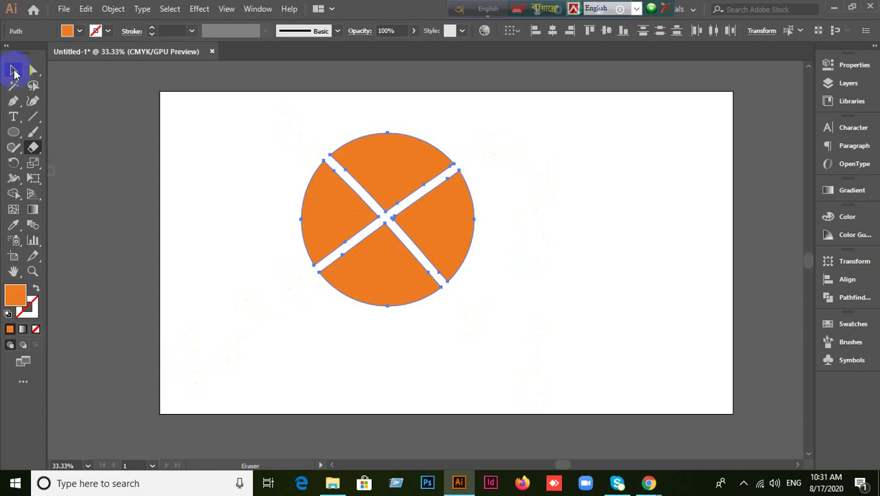
pyautogui.click(13, 69)
pyautogui.click(403, 274)
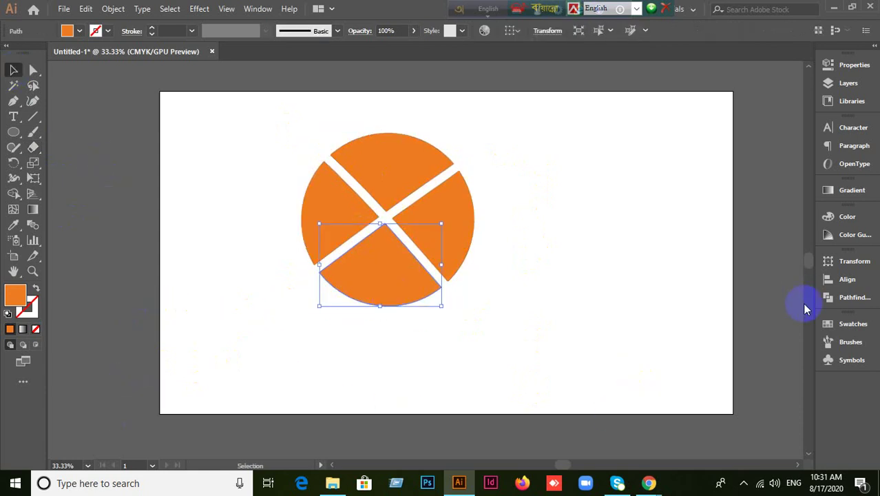
pyautogui.click(830, 333)
pyautogui.click(721, 316)
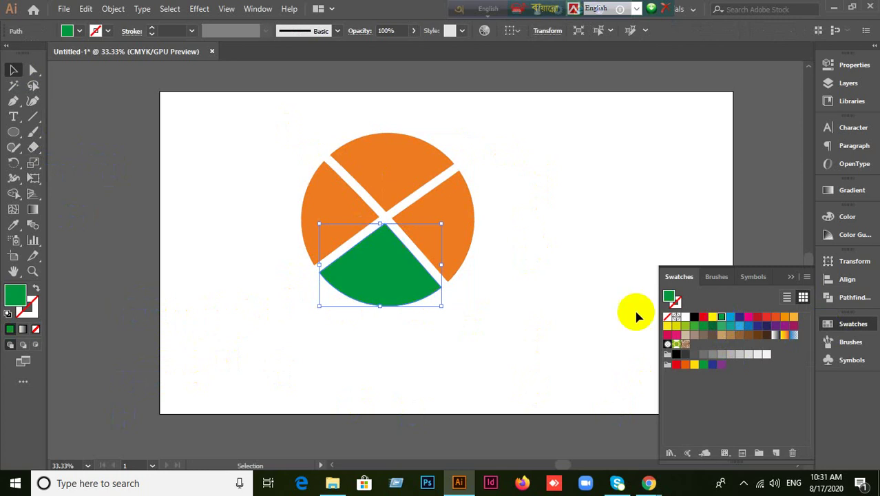
pyautogui.click(468, 250)
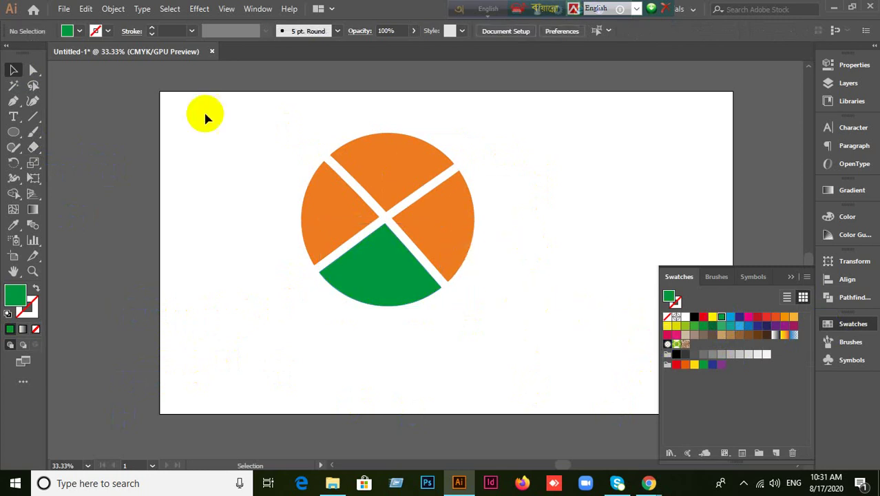
# Move all four pieces of the divided circle together to the artboard's upper left, and collapse the Swatches panel.
pyautogui.moveTo(205, 115); pyautogui.dragTo(468, 298)
pyautogui.moveTo(373, 271); pyautogui.dragTo(258, 252)
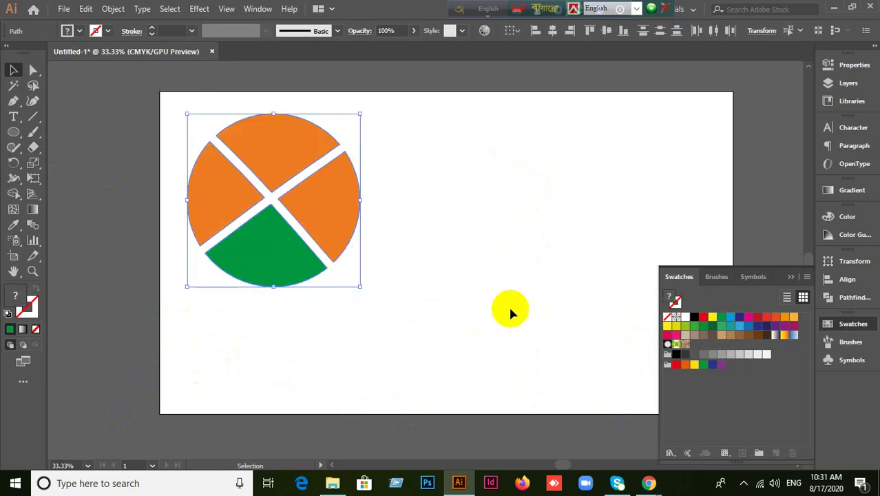
pyautogui.click(318, 374)
pyautogui.click(792, 277)
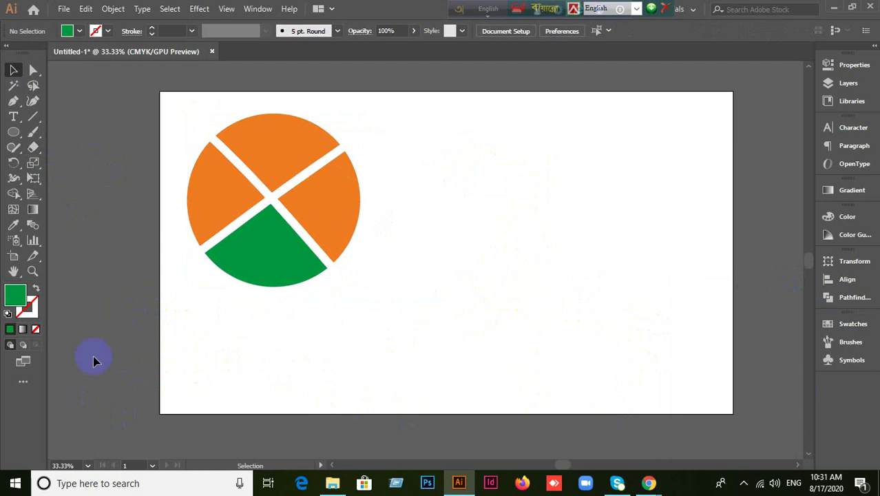
# Draw a green circle on the right side of the artboard with the Ellipse tool and activate the Eraser tool.
pyautogui.click(12, 136)
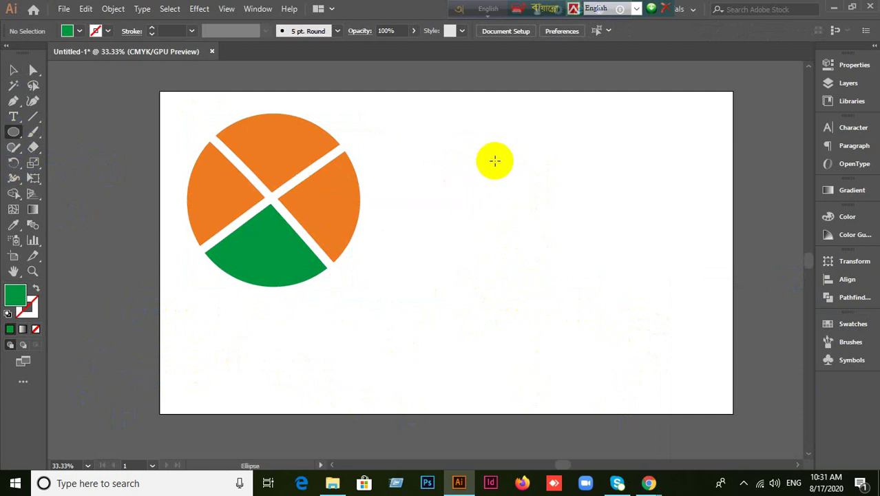
pyautogui.moveTo(496, 152); pyautogui.dragTo(675, 331)
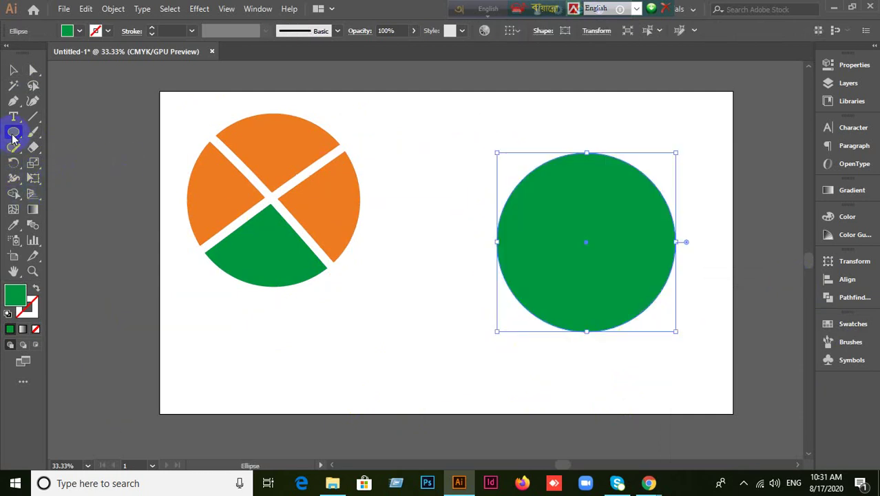
pyautogui.click(34, 150)
pyautogui.moveTo(33, 150)
pyautogui.mouseDown()
pyautogui.moveTo(69, 148)
pyautogui.moveTo(82, 178)
pyautogui.moveTo(99, 150)
pyautogui.mouseUp()
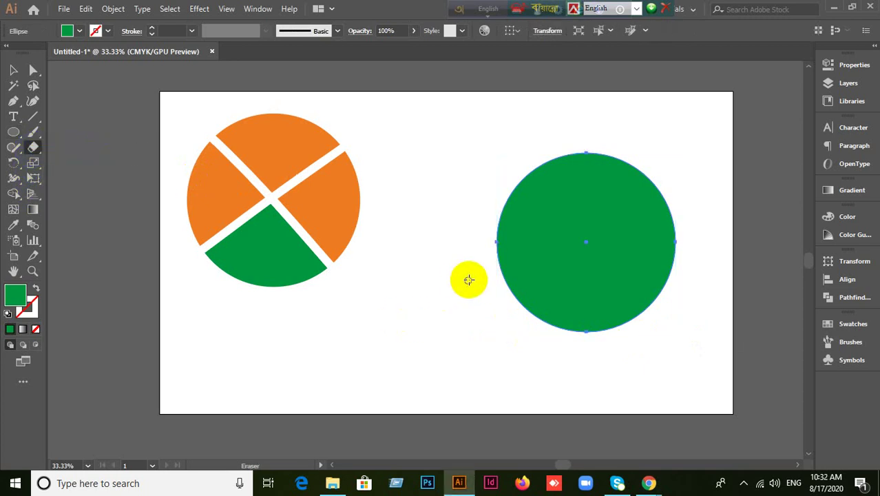
# Try erasing a wavy band across the middle of the green circle twice, undoing each stroke.
pyautogui.moveTo(482, 241)
pyautogui.mouseDown()
pyautogui.moveTo(534, 221)
pyautogui.moveTo(764, 244)
pyautogui.mouseUp()
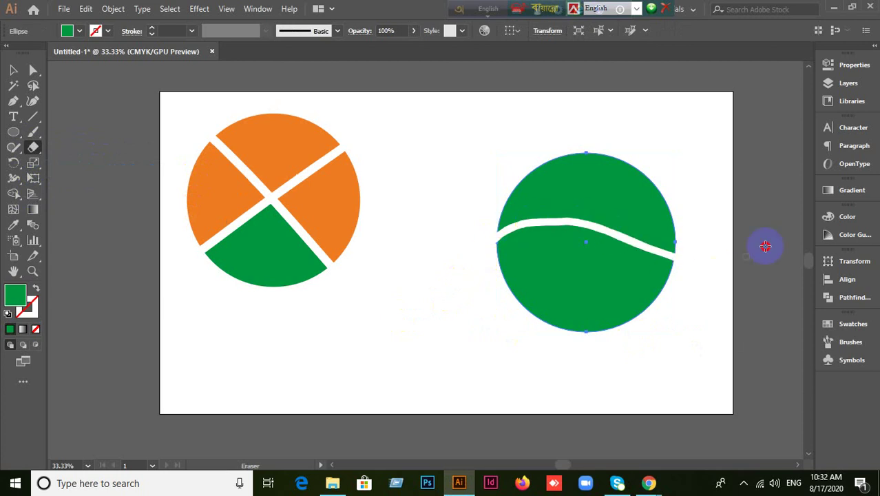
pyautogui.hotkey('ctrl', 'z')
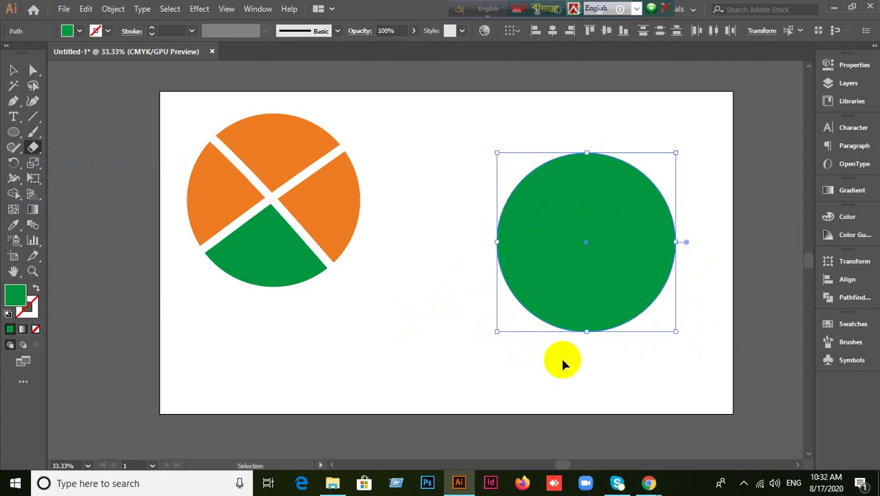
pyautogui.moveTo(473, 275)
pyautogui.mouseDown()
pyautogui.moveTo(492, 251)
pyautogui.moveTo(558, 228)
pyautogui.moveTo(621, 244)
pyautogui.moveTo(764, 232)
pyautogui.mouseUp()
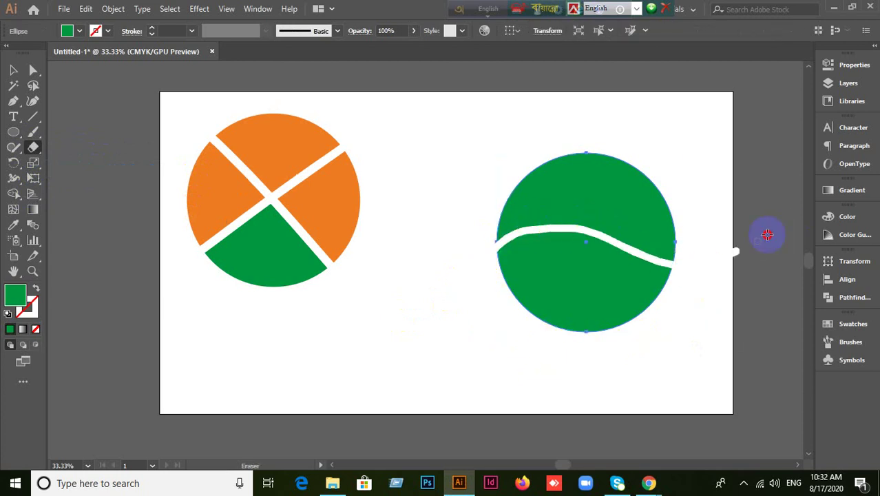
pyautogui.hotkey('ctrl', 'z')
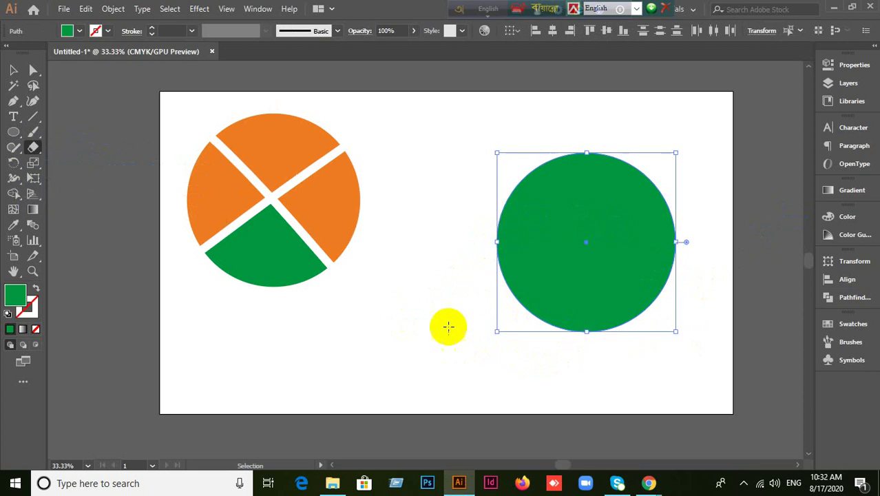
# Erase a smooth S-shaped band across the middle of the green circle, splitting it into two pieces, and deselect them.
pyautogui.moveTo(489, 253)
pyautogui.mouseDown()
pyautogui.moveTo(551, 230)
pyautogui.moveTo(626, 251)
pyautogui.moveTo(778, 205)
pyautogui.mouseUp()
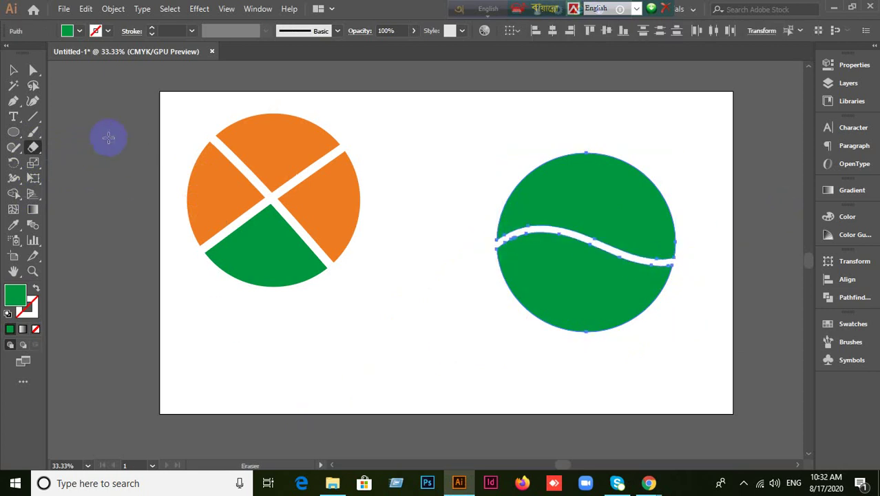
pyautogui.click(14, 69)
pyautogui.click(346, 392)
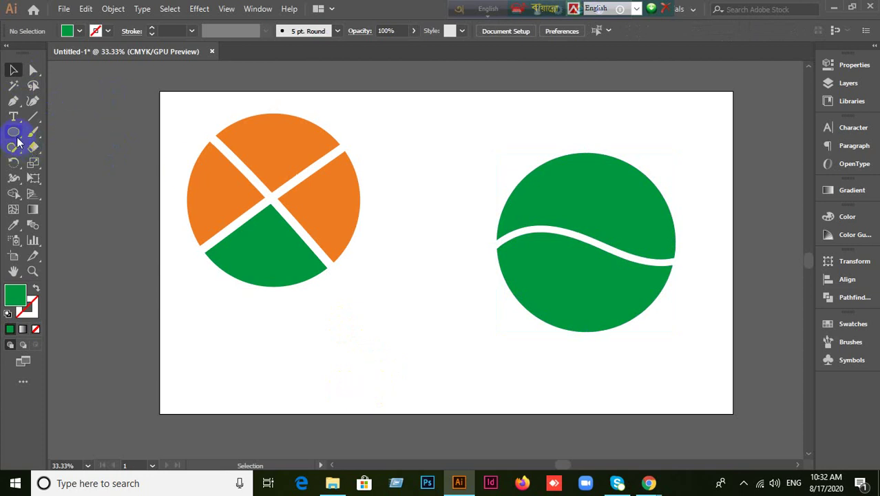
# Try erasing a rectangular area over the left part of the split green circle, and undo it.
pyautogui.moveTo(38, 153)
pyautogui.mouseDown()
pyautogui.moveTo(36, 144)
pyautogui.moveTo(69, 146)
pyautogui.mouseUp()
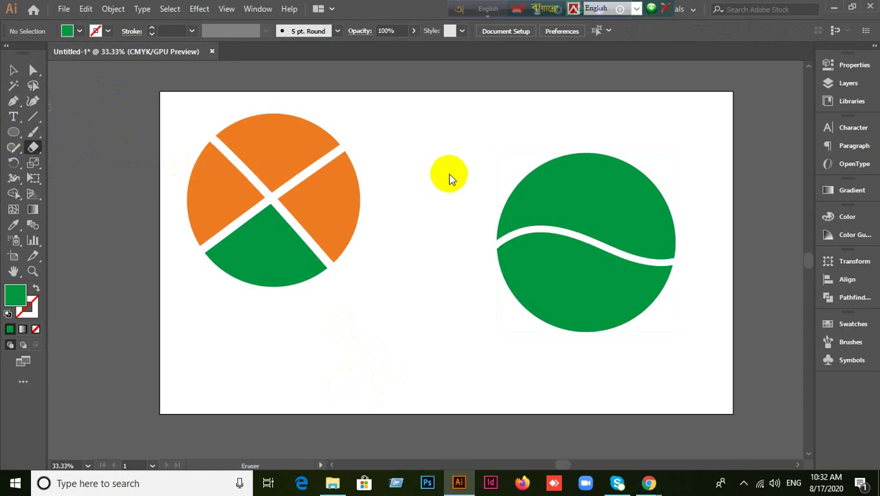
pyautogui.moveTo(482, 151)
pyautogui.mouseDown()
pyautogui.moveTo(579, 374)
pyautogui.moveTo(649, 417)
pyautogui.moveTo(566, 402)
pyautogui.moveTo(638, 400)
pyautogui.moveTo(519, 389)
pyautogui.moveTo(637, 382)
pyautogui.moveTo(528, 385)
pyautogui.moveTo(647, 385)
pyautogui.moveTo(498, 390)
pyautogui.moveTo(607, 395)
pyautogui.mouseUp()
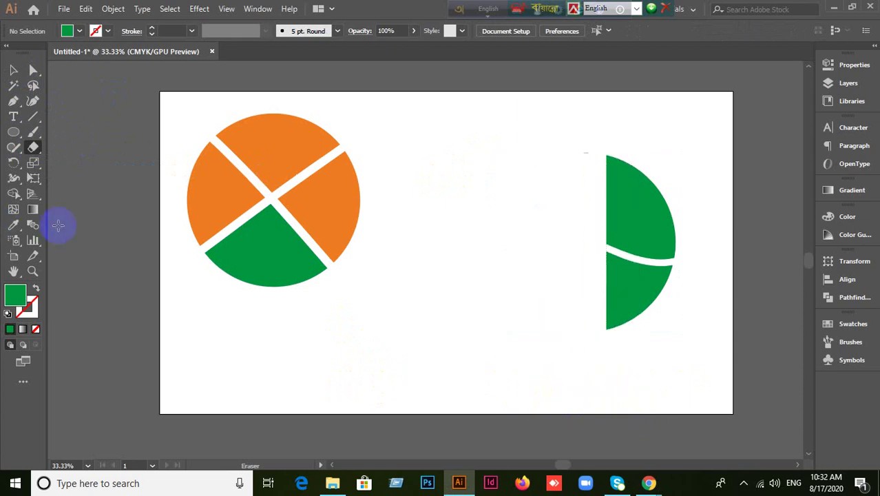
pyautogui.hotkey('ctrl', 'z')
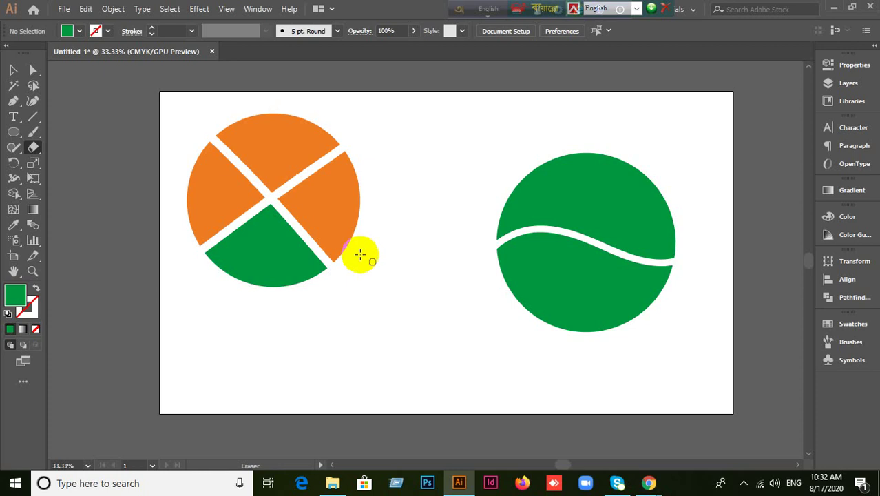
# Fill the upper piece of the split green circle with the dark blue swatch.
pyautogui.click(12, 71)
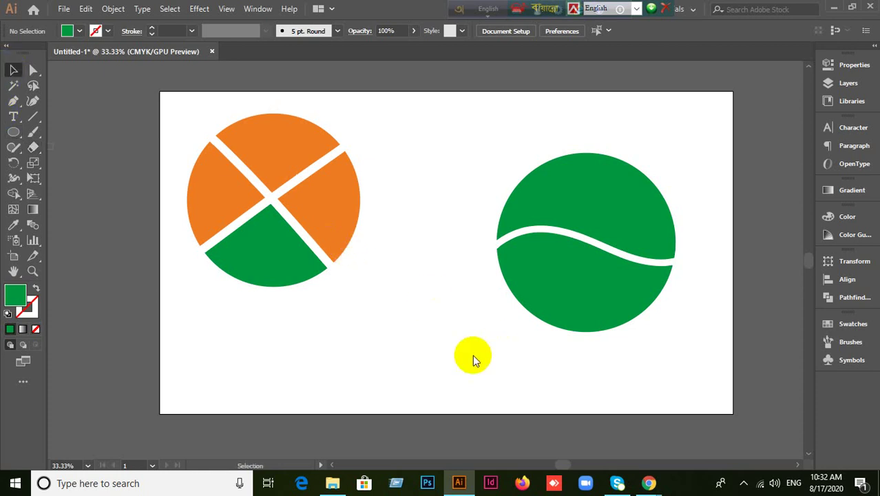
pyautogui.click(579, 291)
pyautogui.click(576, 201)
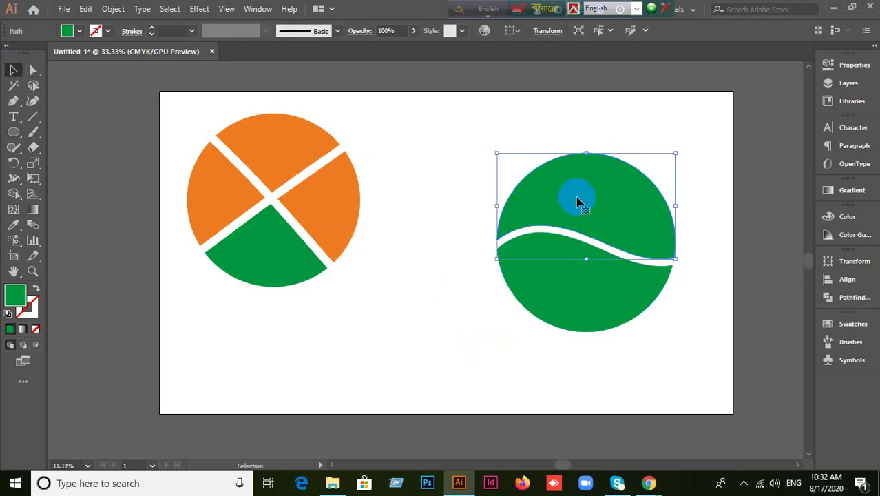
pyautogui.click(851, 325)
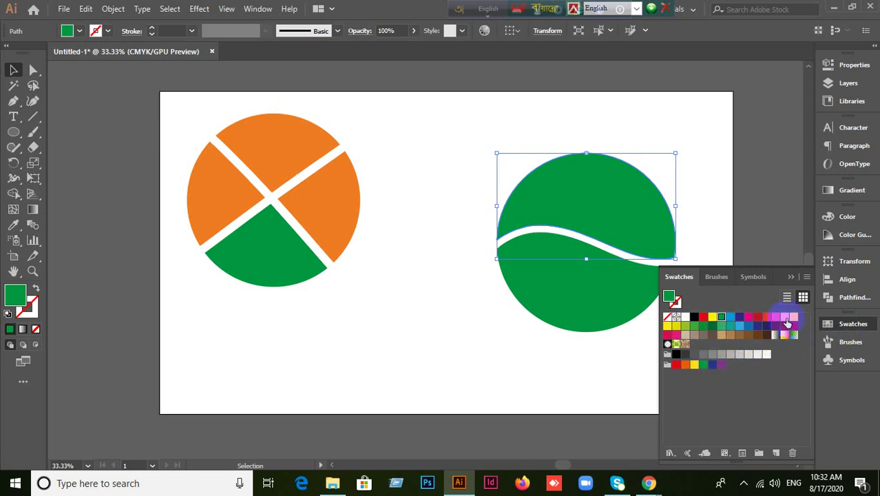
pyautogui.click(739, 318)
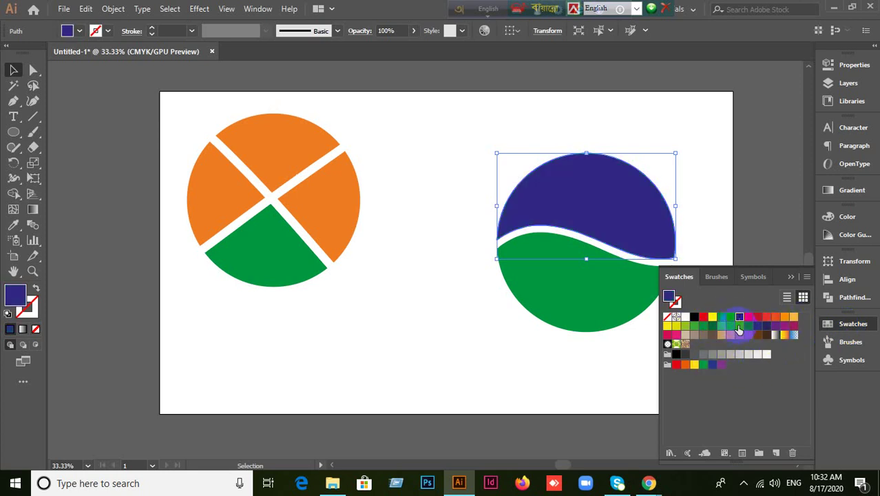
# Fill the lower piece of the split circle with dark red 8E0000 using the Color Picker, and collapse the Swatches panel.
pyautogui.click(614, 296)
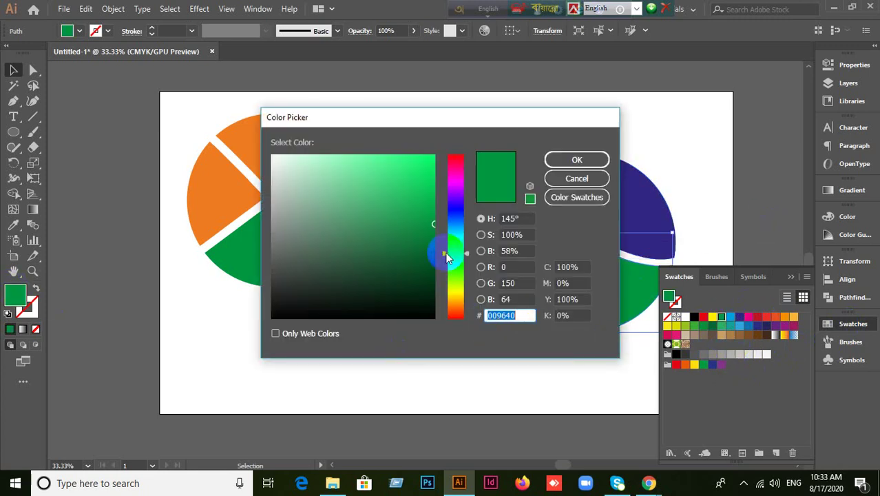
pyautogui.click(446, 179)
pyautogui.moveTo(446, 178); pyautogui.dragTo(442, 143)
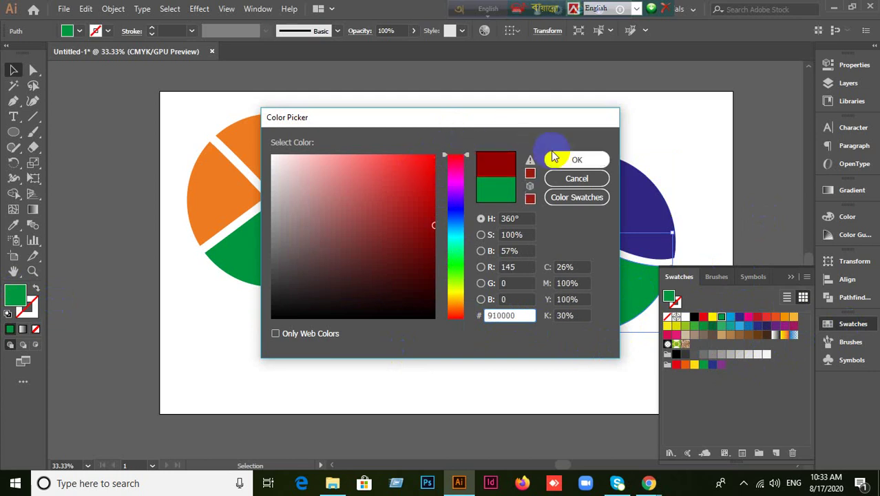
pyautogui.click(576, 159)
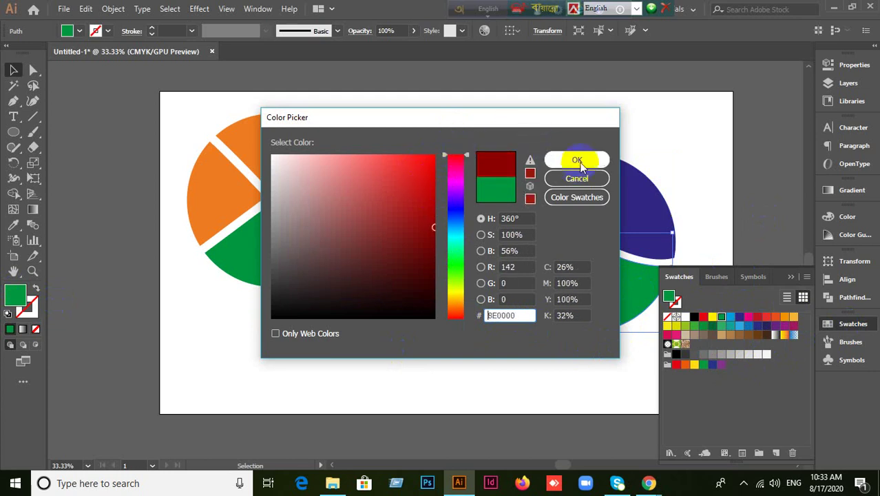
pyautogui.click(436, 360)
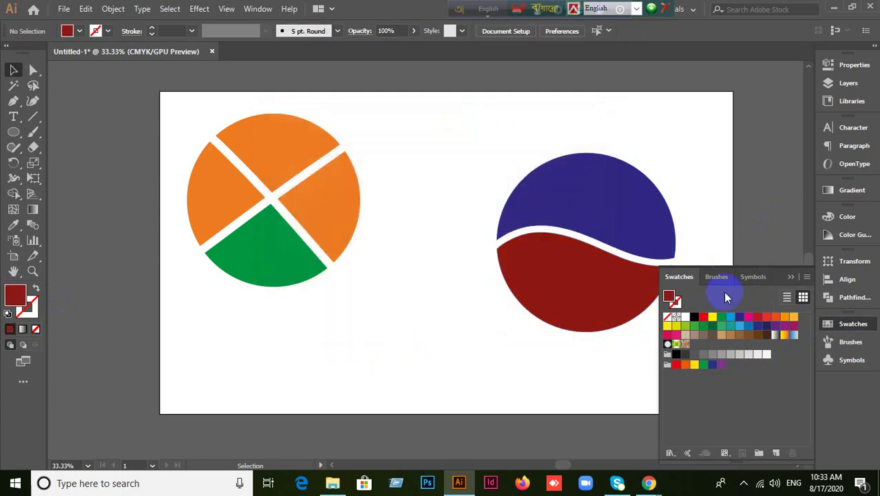
pyautogui.click(789, 279)
# Move the blue and red circle to the artboard's upper right corner and the four-piece circle to its upper left corner.
pyautogui.click(624, 328)
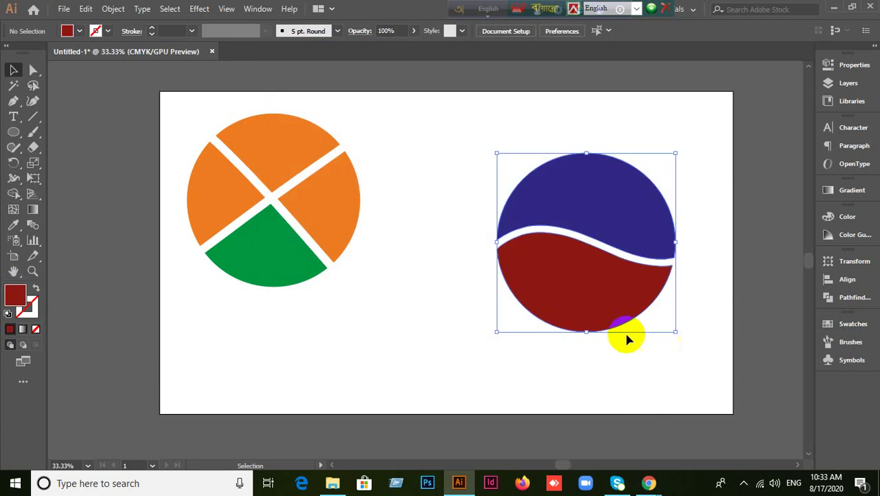
pyautogui.moveTo(627, 339); pyautogui.dragTo(668, 354)
pyautogui.click(590, 340)
pyautogui.moveTo(167, 128); pyautogui.dragTo(291, 175)
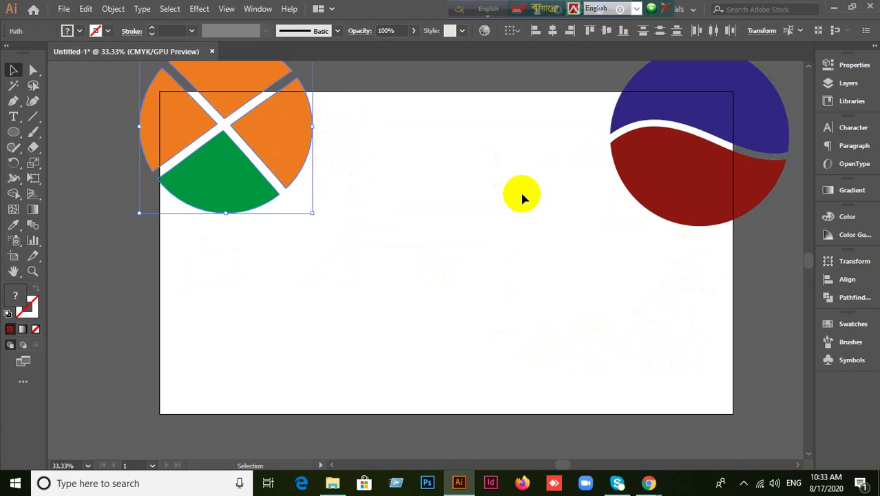
pyautogui.click(207, 289)
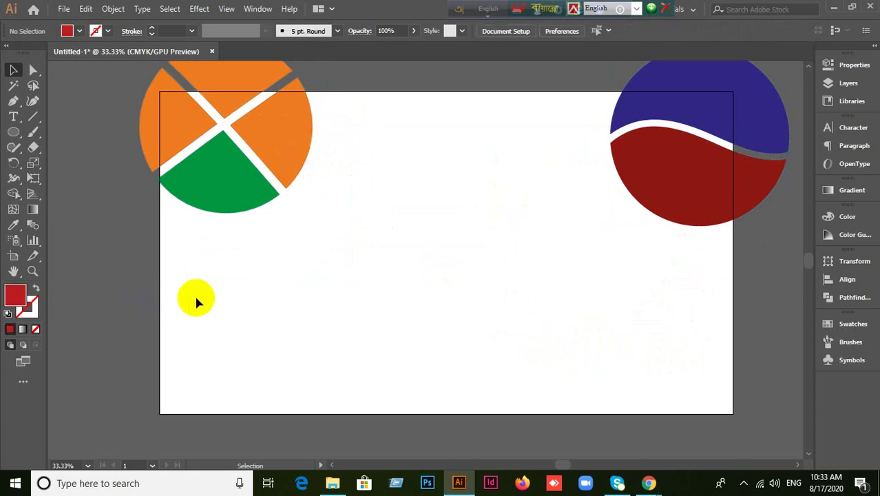
pyautogui.click(134, 309)
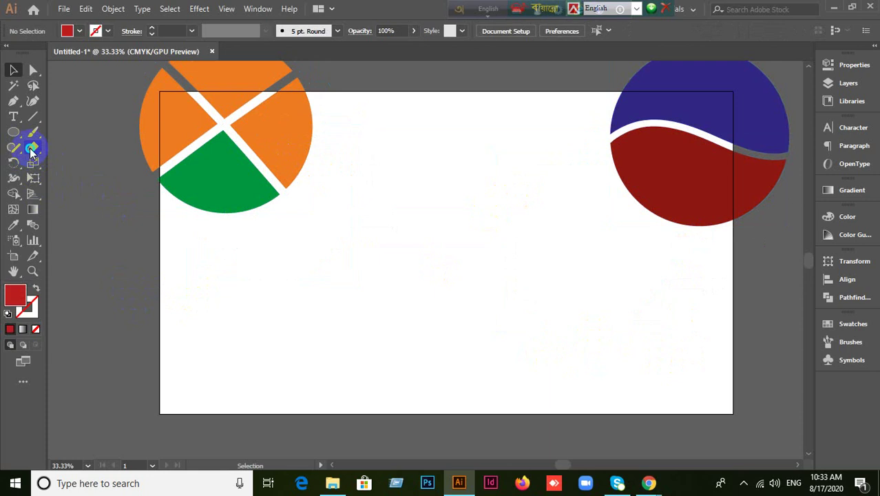
# Show the Scissors and Knife tools grouped with the Eraser, and draw a red circle at the artboard's lower middle.
pyautogui.moveTo(31, 152); pyautogui.dragTo(97, 172)
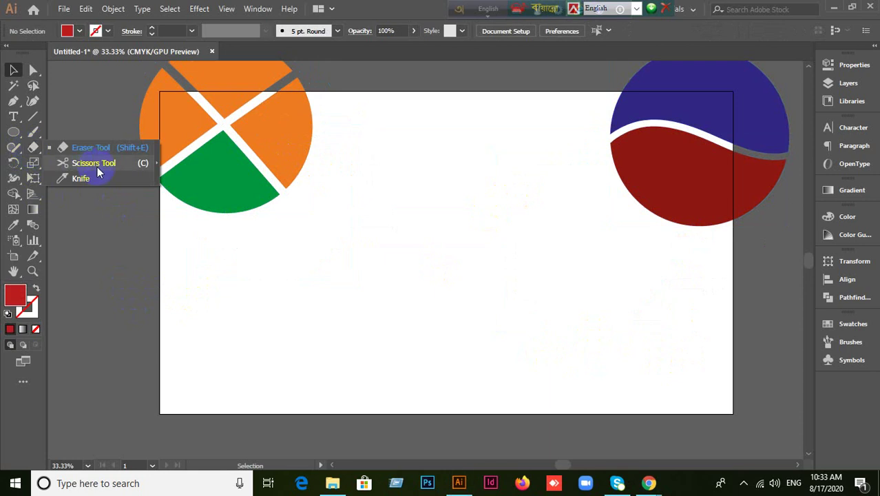
pyautogui.moveTo(97, 172); pyautogui.dragTo(286, 255)
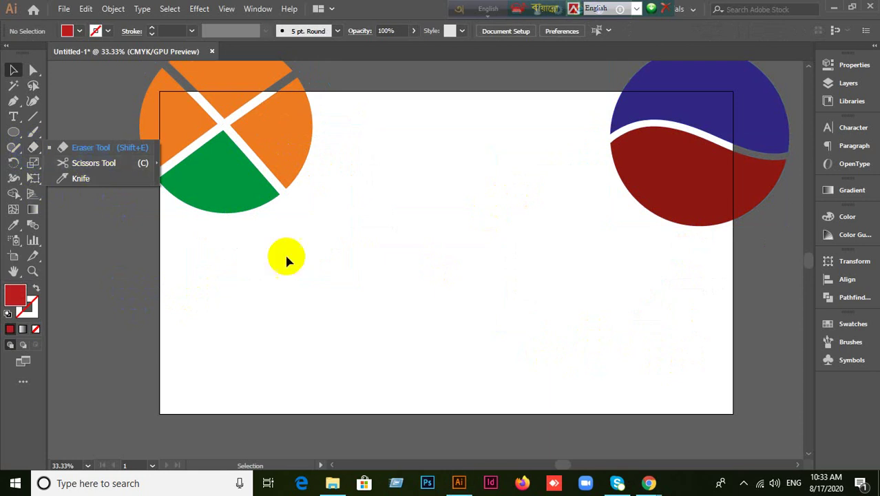
pyautogui.moveTo(12, 133); pyautogui.dragTo(58, 163)
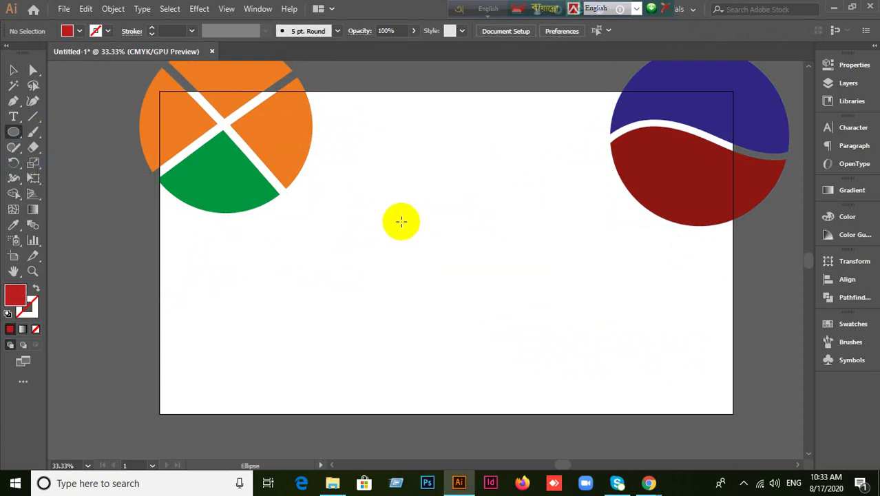
pyautogui.moveTo(401, 220); pyautogui.dragTo(590, 385)
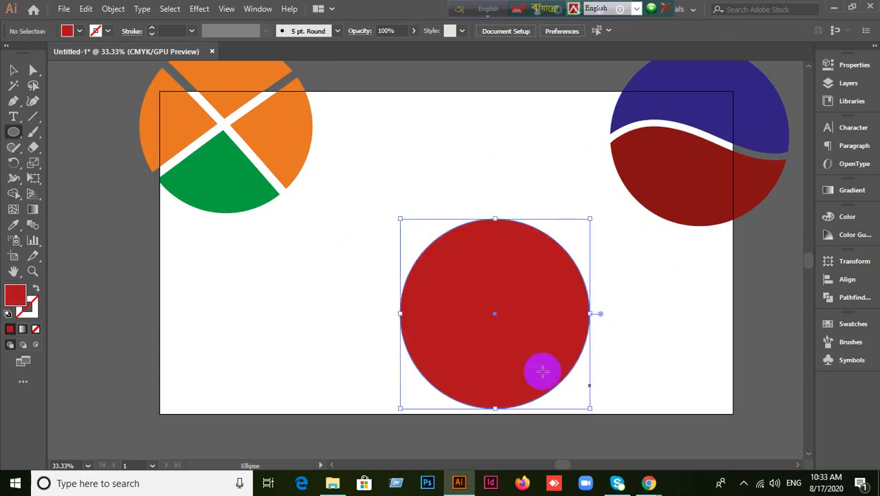
pyautogui.press('v')
pyautogui.moveTo(528, 338); pyautogui.dragTo(484, 271)
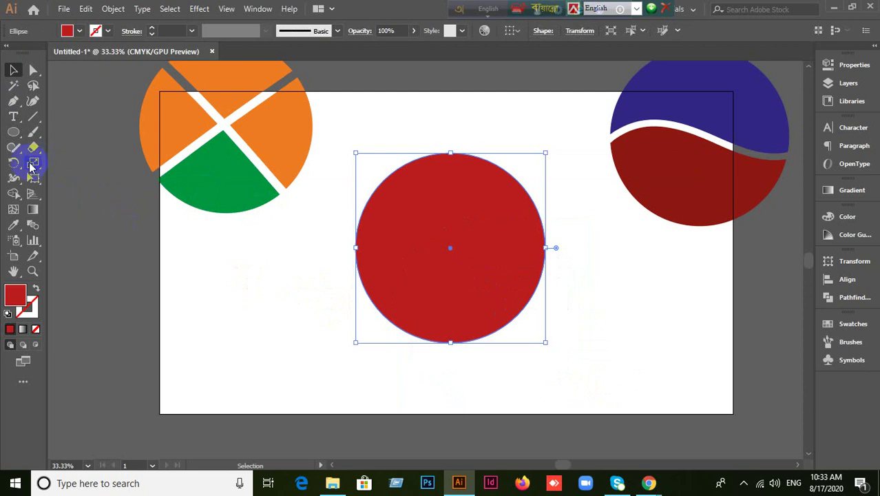
pyautogui.click(30, 165)
pyautogui.moveTo(33, 147); pyautogui.dragTo(86, 163)
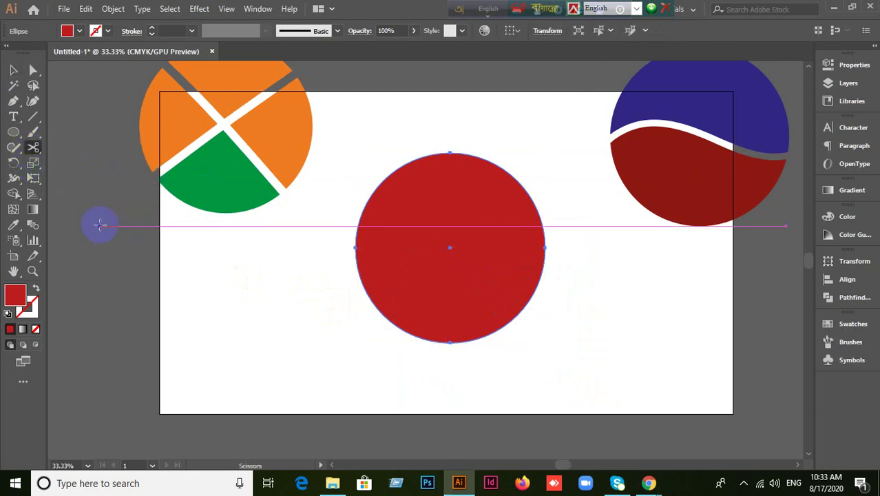
pyautogui.click(384, 221)
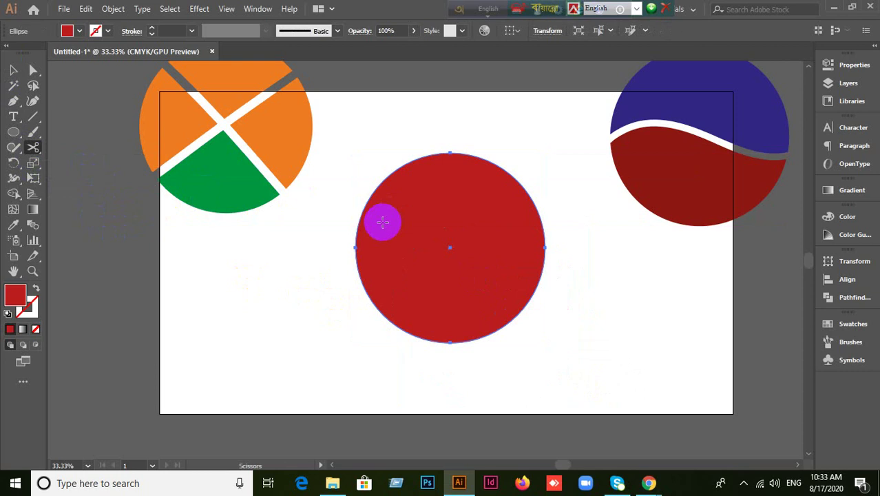
pyautogui.click(358, 212)
pyautogui.click(506, 176)
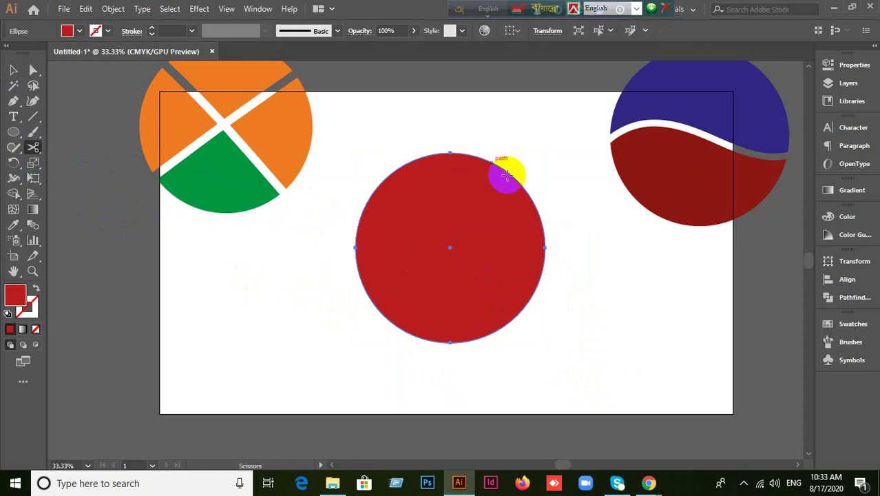
pyautogui.click(359, 279)
pyautogui.click(357, 229)
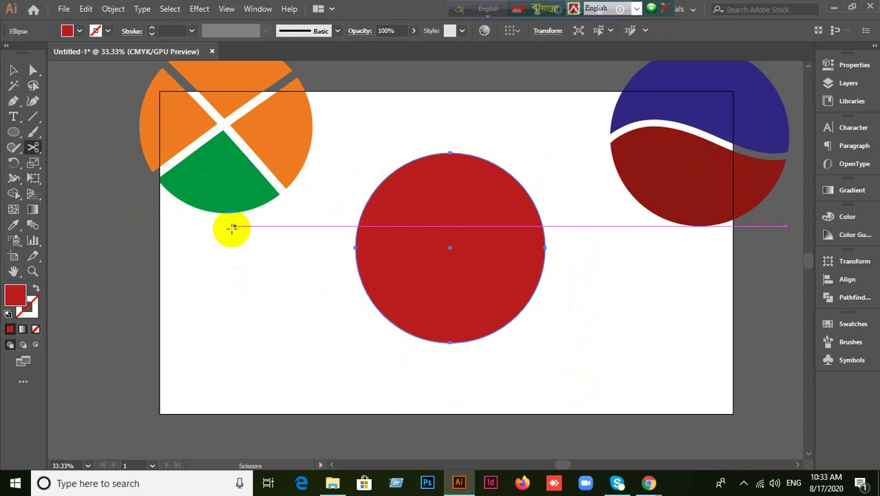
pyautogui.hotkey('ctrl', 'z')
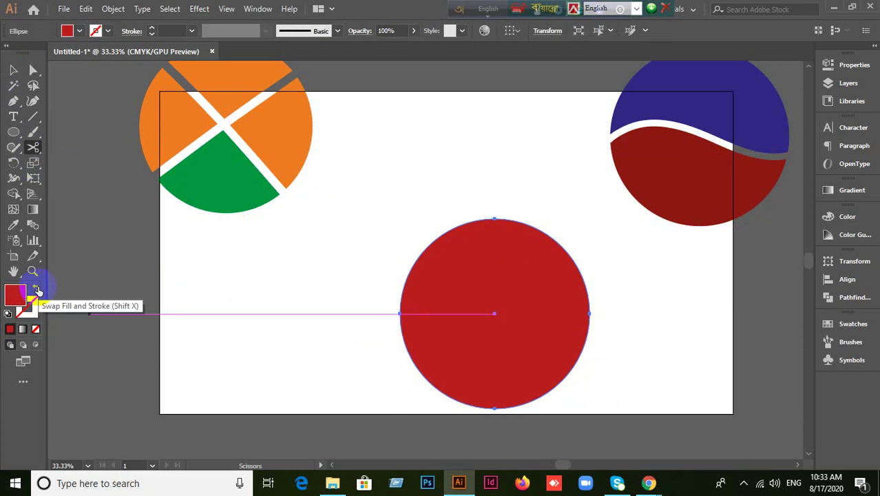
# Turn the red circle into an unfilled red outline with a 5 pt stroke and move it to the artboard's middle.
pyautogui.click(37, 290)
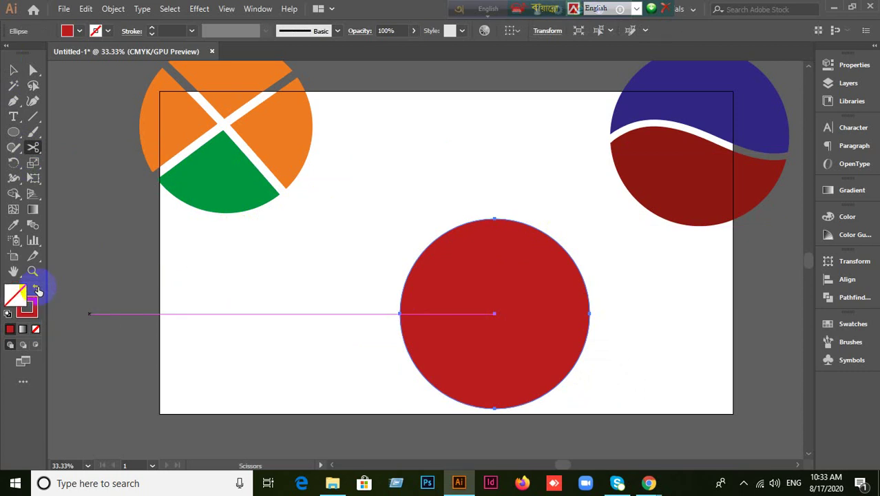
pyautogui.click(172, 30)
pyautogui.write('5')
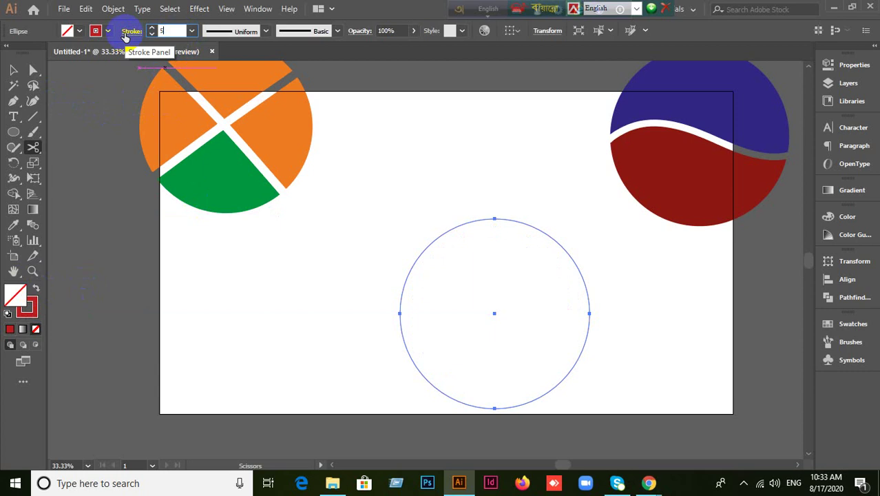
pyautogui.press('Return')
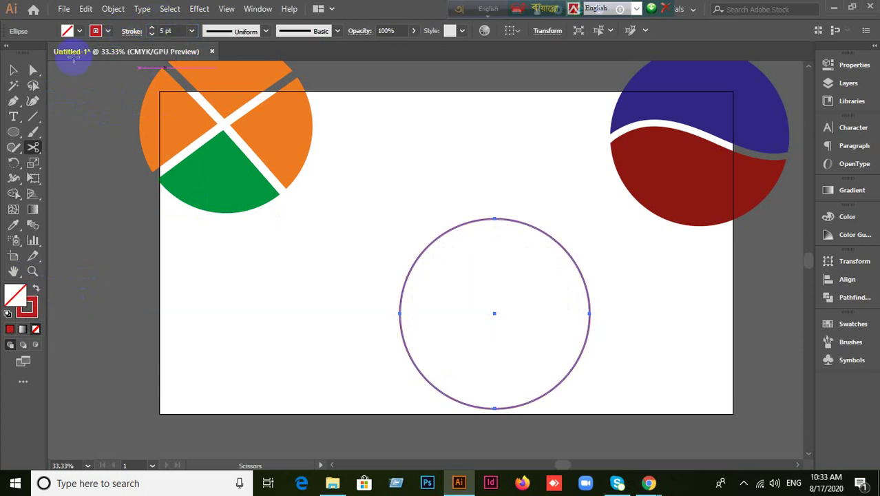
pyautogui.click(13, 70)
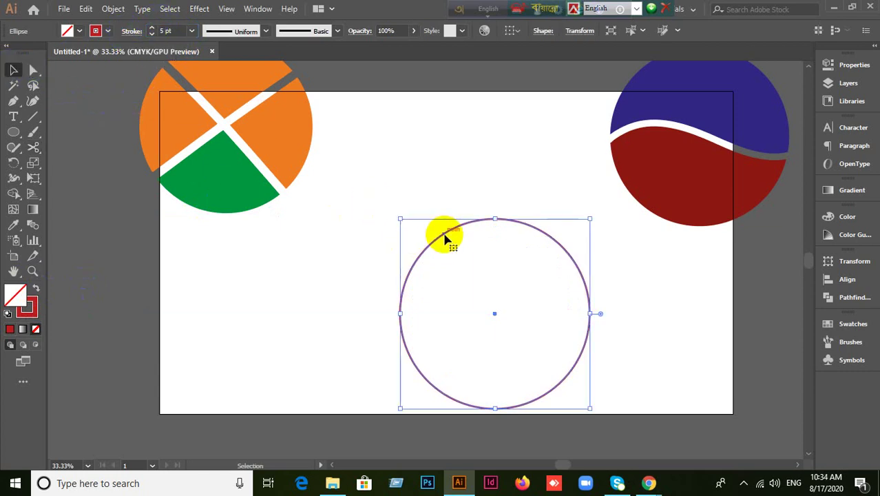
pyautogui.moveTo(440, 241); pyautogui.dragTo(385, 181)
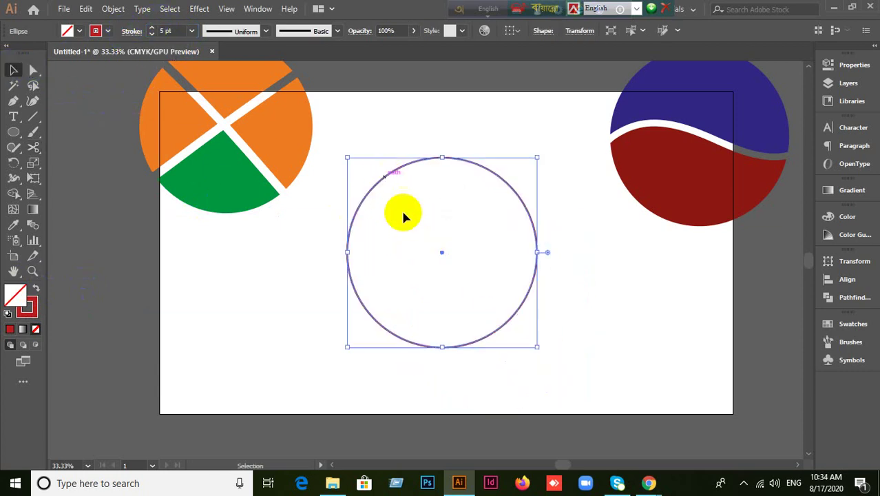
# Cut the circle outline with the Scissors tool at its upper left and just right of its topmost point.
pyautogui.click(42, 153)
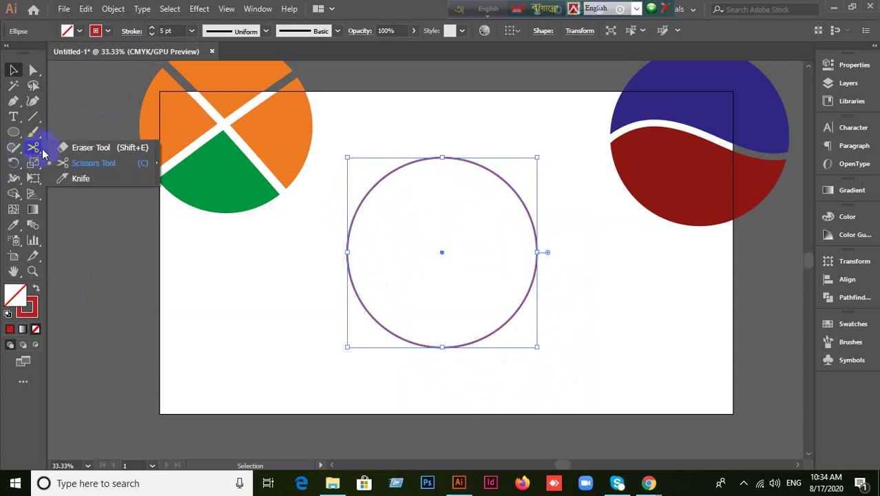
pyautogui.click(101, 163)
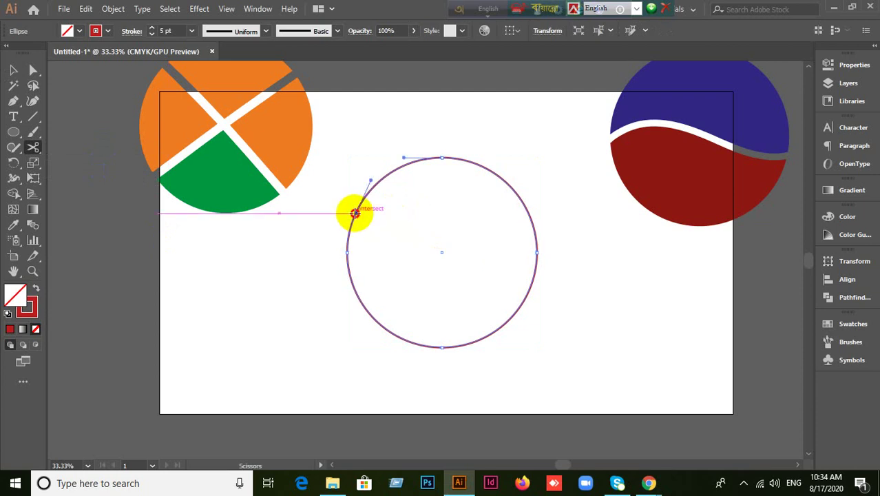
pyautogui.click(355, 212)
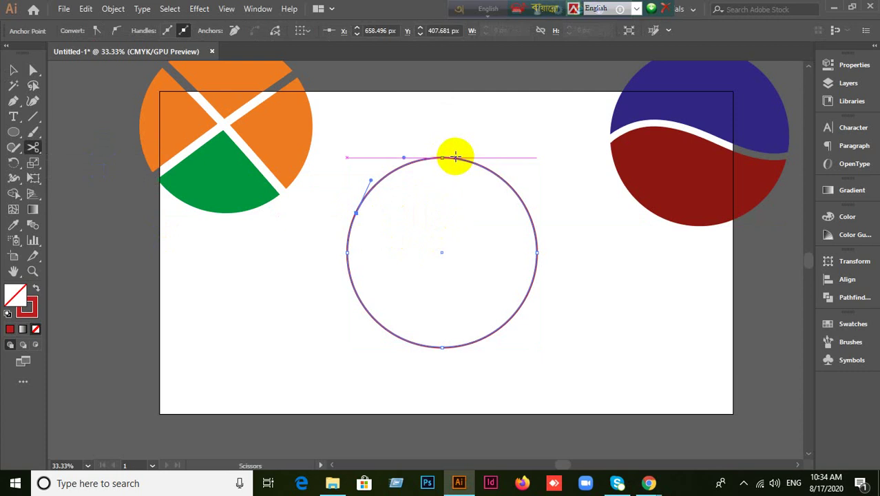
pyautogui.click(455, 157)
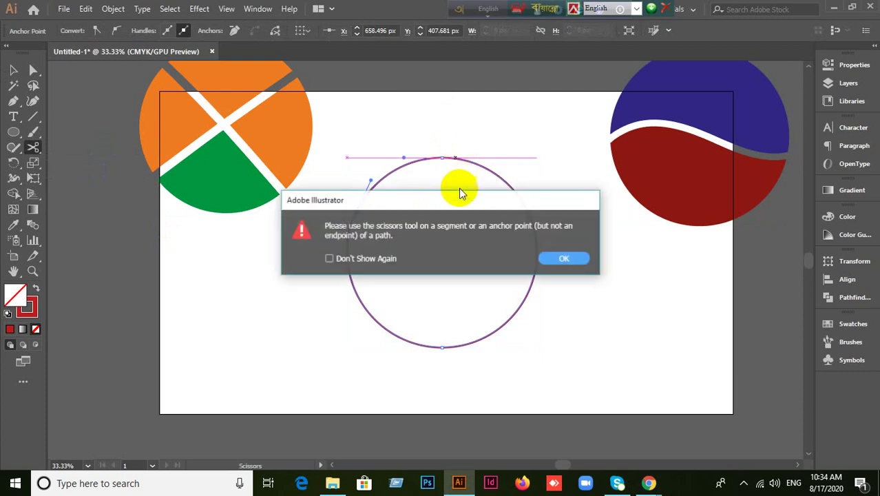
pyautogui.click(564, 258)
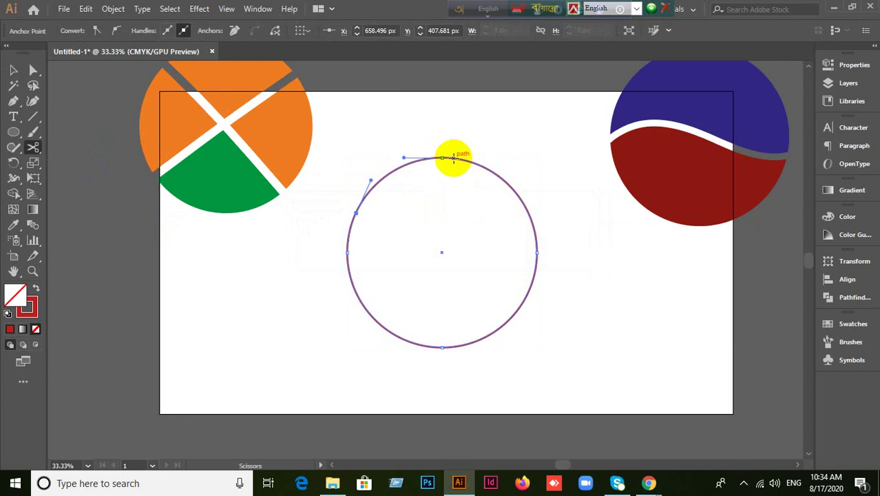
pyautogui.scroll(1, 455, 159)
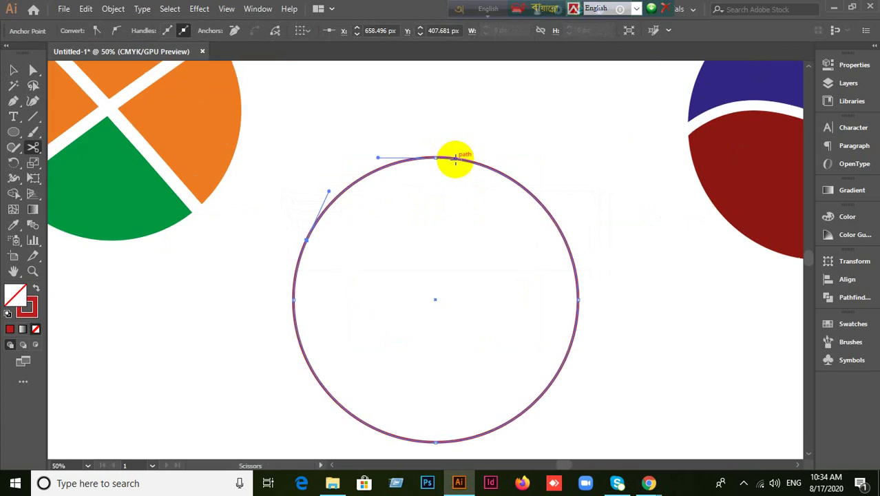
pyautogui.click(460, 158)
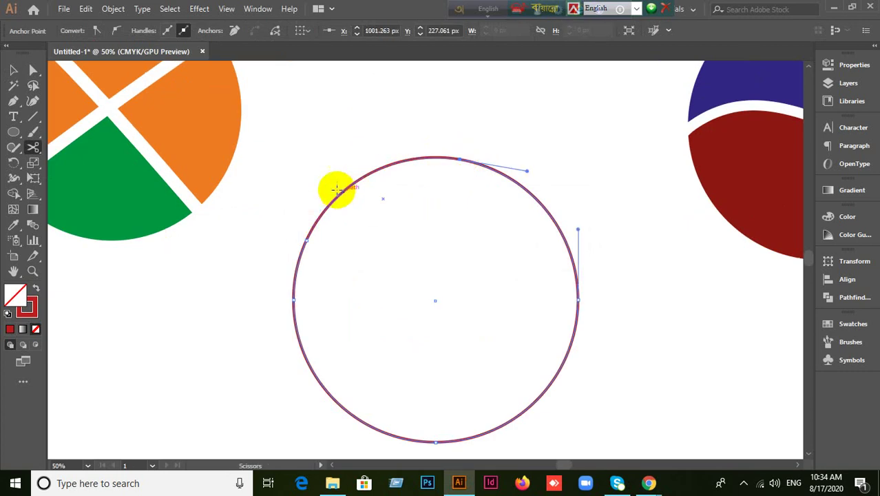
# Move the cut upper-left arc slightly up and to the left, away from the rest of the circle.
pyautogui.click(13, 70)
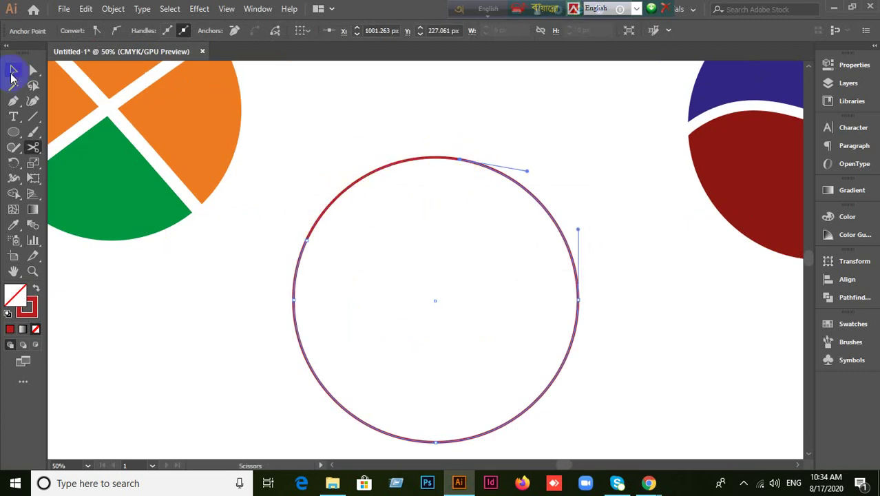
pyautogui.click(429, 108)
pyautogui.click(346, 195)
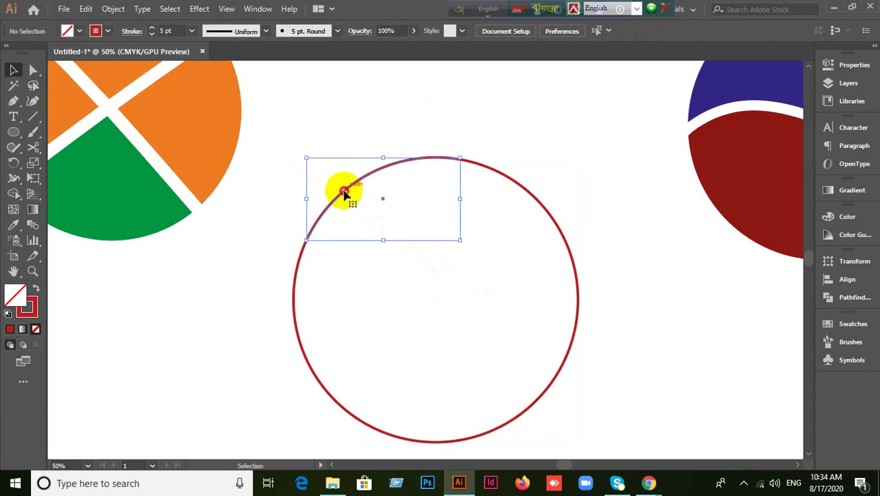
pyautogui.moveTo(344, 195); pyautogui.dragTo(329, 172)
pyautogui.click(442, 298)
pyautogui.scroll(-1, 177, 282)
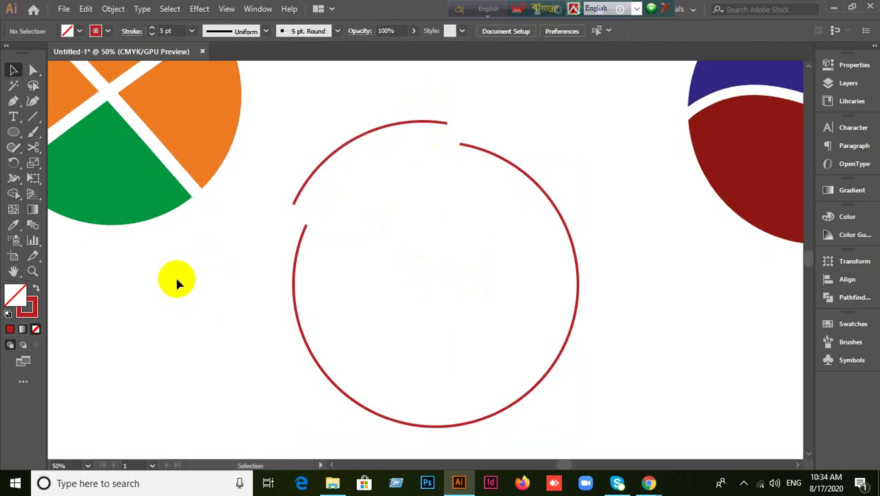
# Split the remaining large arc with the Scissors tool at its lower left and lower right.
pyautogui.click(37, 152)
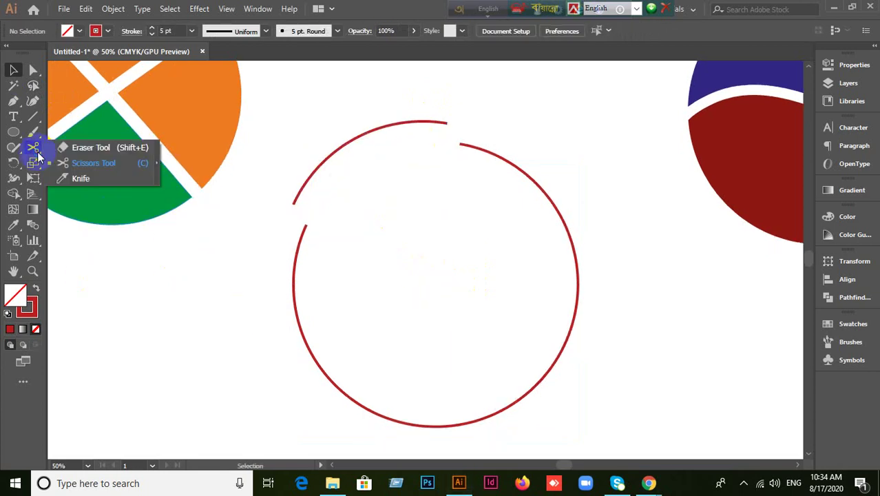
pyautogui.click(83, 164)
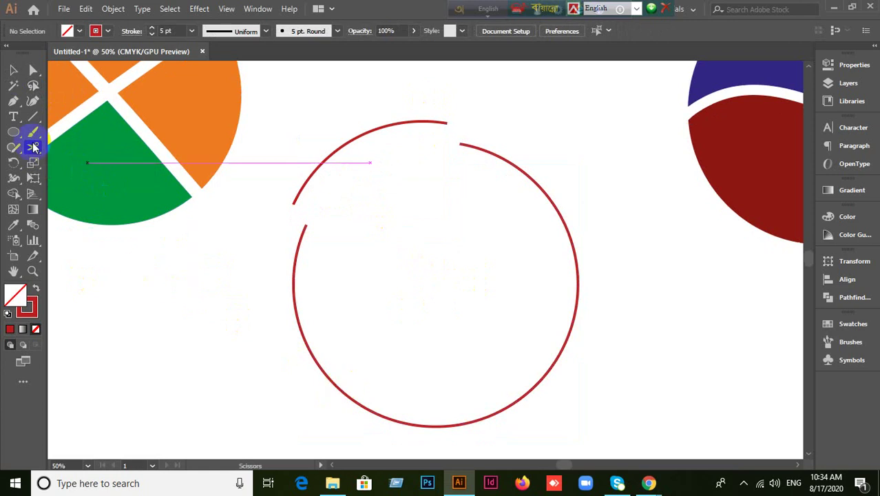
pyautogui.click(13, 69)
pyautogui.moveTo(273, 390); pyautogui.dragTo(372, 368)
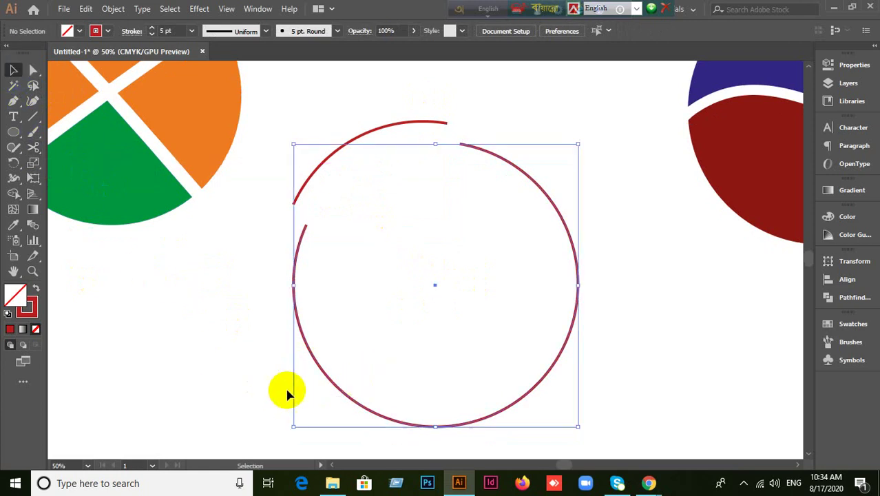
pyautogui.click(33, 146)
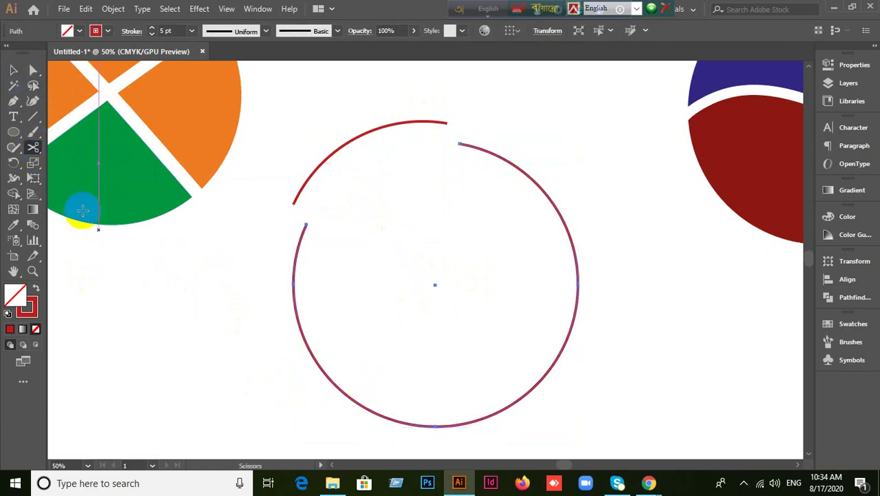
pyautogui.click(354, 402)
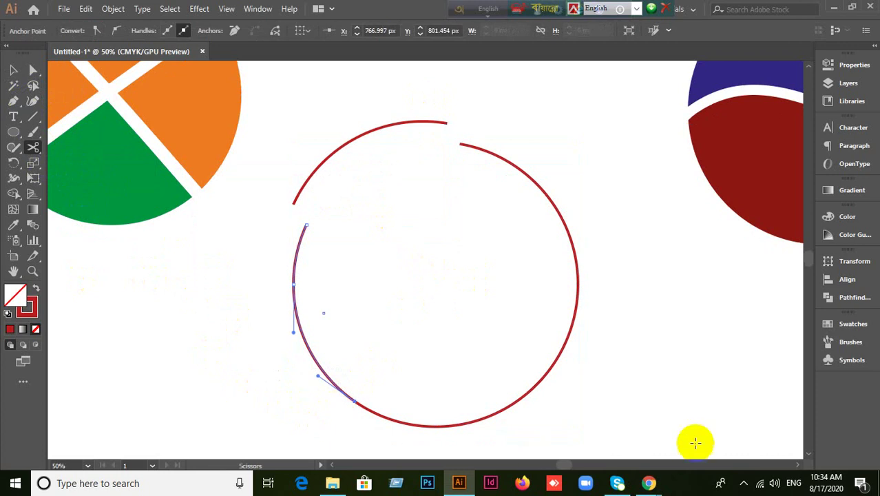
pyautogui.click(530, 390)
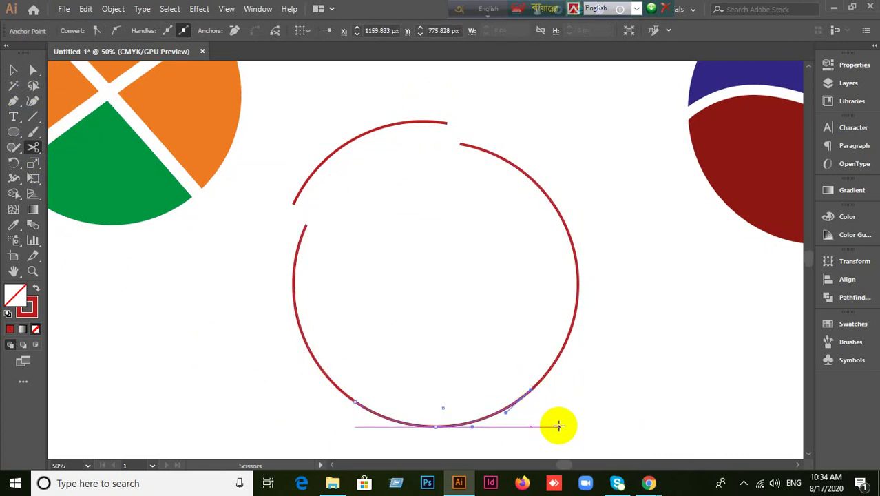
# Move the cut bottom arc slightly down, away from the circle's side arcs.
pyautogui.click(391, 425)
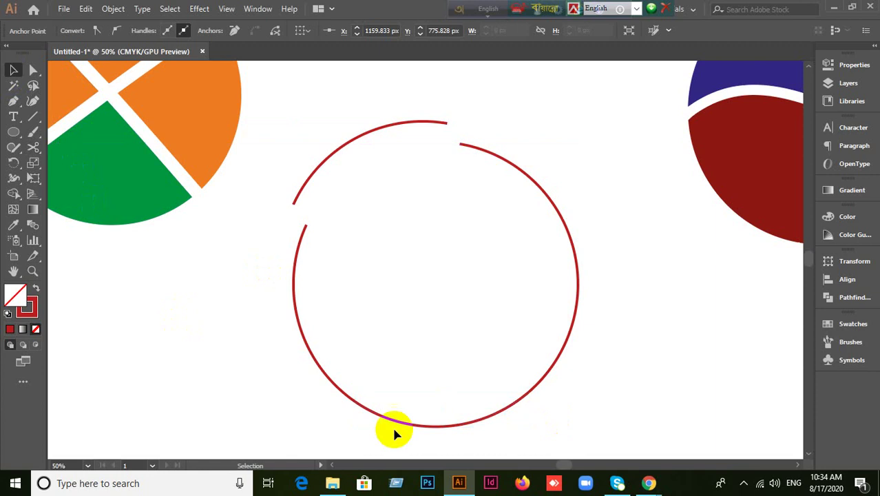
pyautogui.scroll(-1, 405, 421)
pyautogui.moveTo(433, 394); pyautogui.dragTo(433, 412)
pyautogui.click(262, 387)
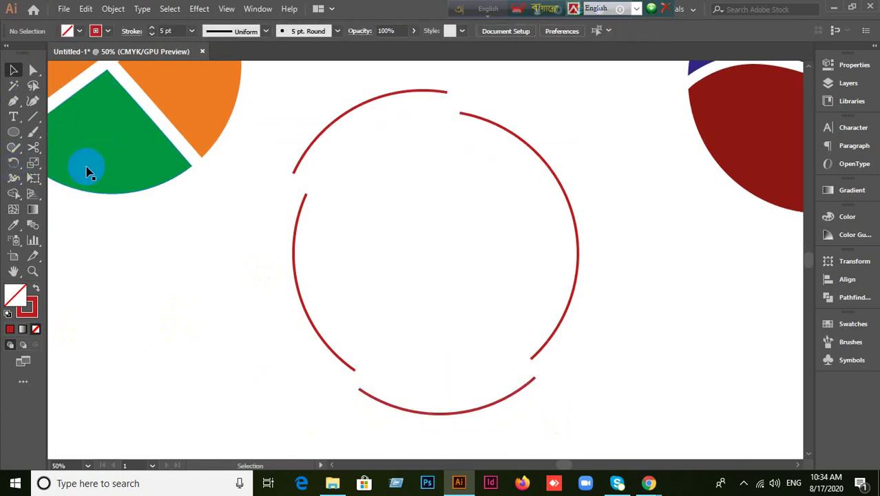
# Cut the circle's right-hand arc with the Scissors tool at two points, one in its upper part and one in its lower part.
pyautogui.moveTo(530, 220); pyautogui.dragTo(615, 252)
pyautogui.moveTo(32, 147); pyautogui.dragTo(101, 167)
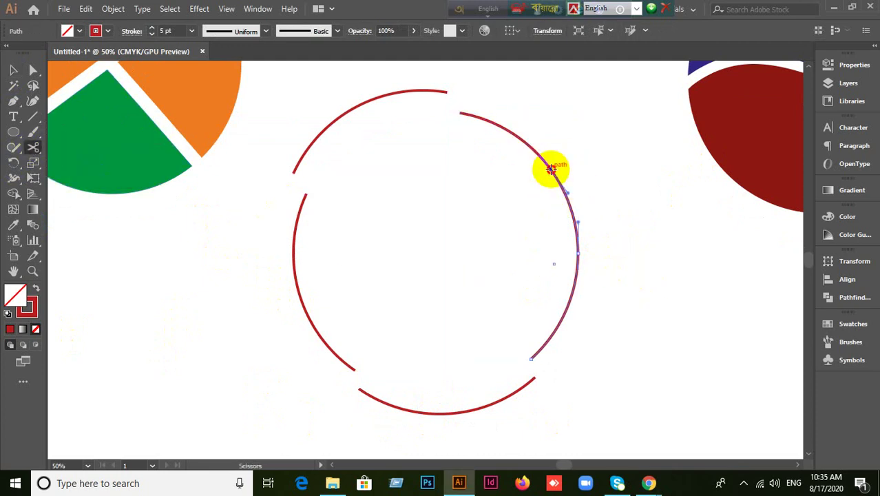
pyautogui.click(551, 169)
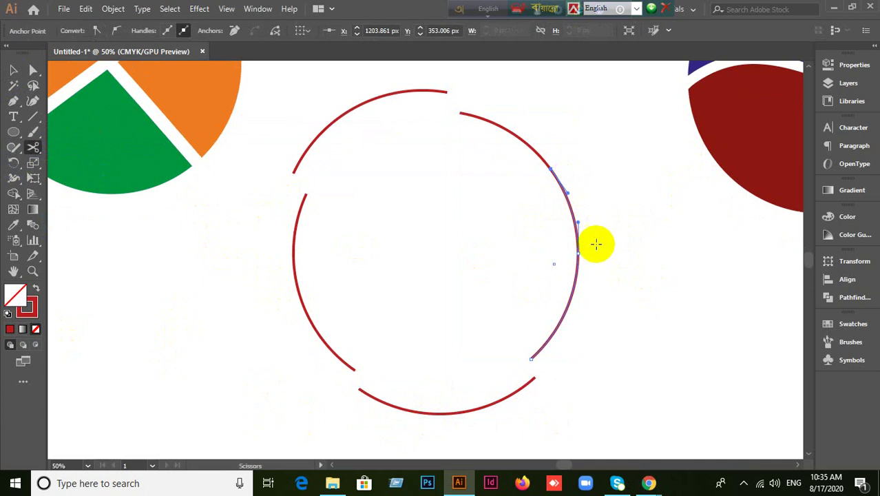
pyautogui.click(568, 303)
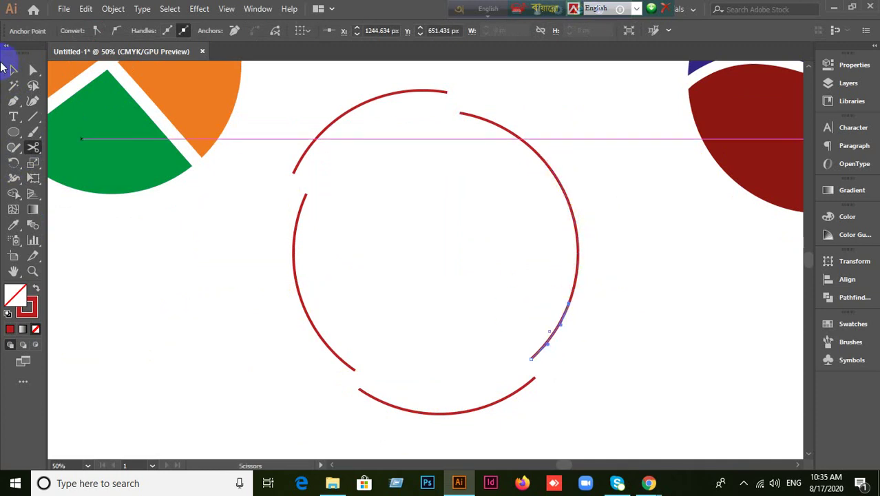
# Move the middle piece of the cut right-hand arc outward to the right, away from its neighbouring pieces.
pyautogui.click(12, 72)
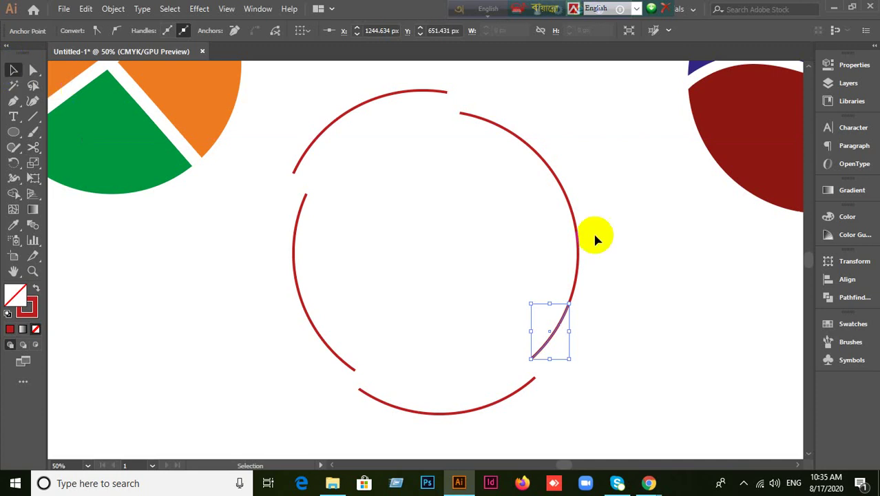
pyautogui.click(566, 235)
pyautogui.click(576, 222)
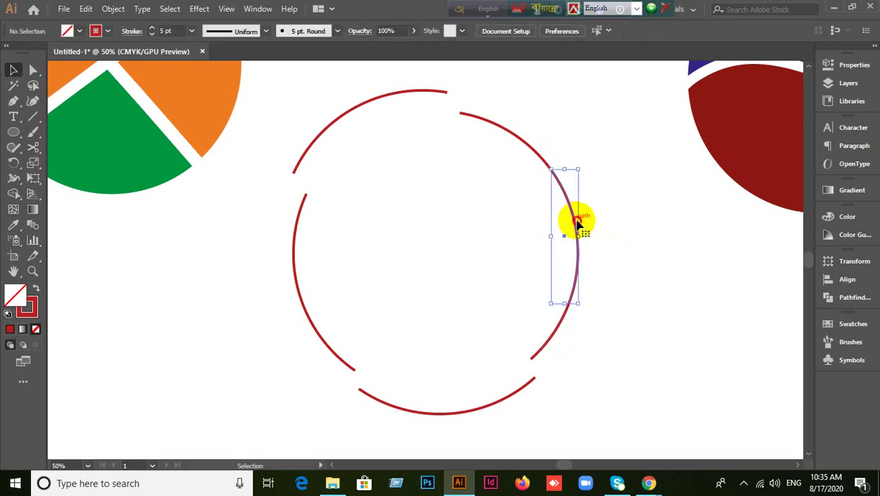
pyautogui.click(594, 294)
pyautogui.click(579, 219)
pyautogui.moveTo(578, 219); pyautogui.dragTo(604, 213)
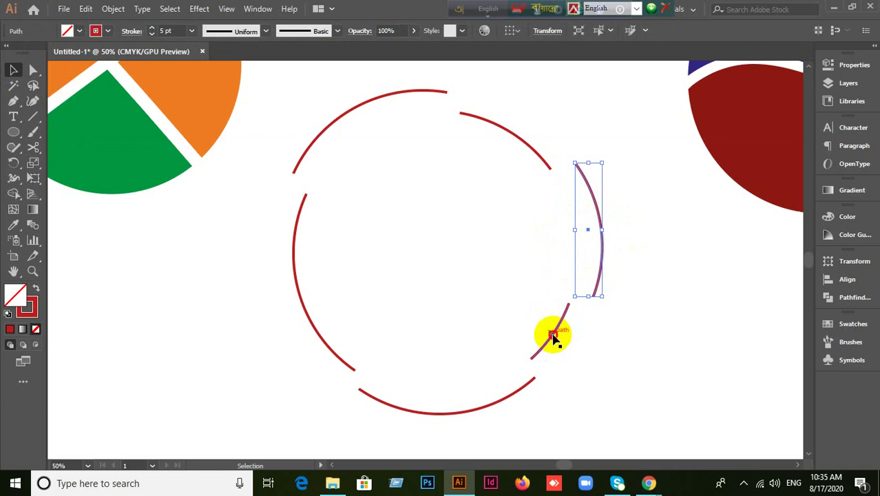
# Move the small lower-right arc of the cut red circle outward, away from its neighbouring arcs.
pyautogui.moveTo(558, 336); pyautogui.dragTo(574, 347)
pyautogui.click(506, 305)
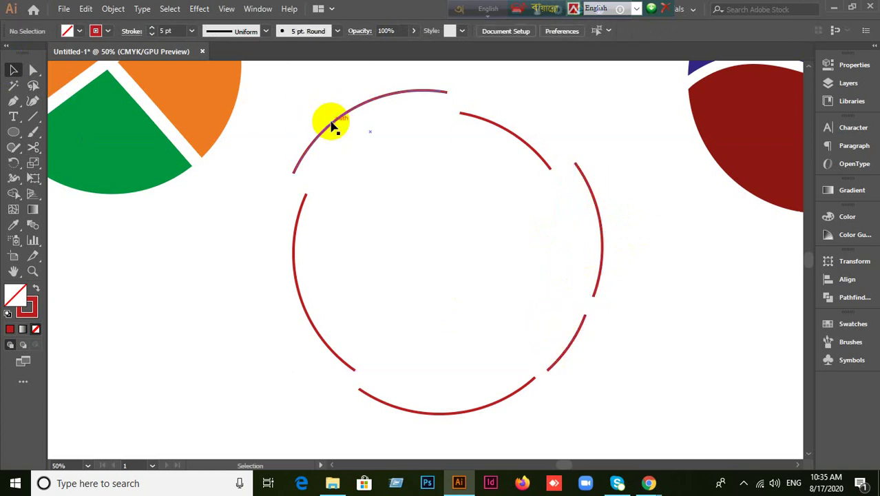
pyautogui.click(331, 121)
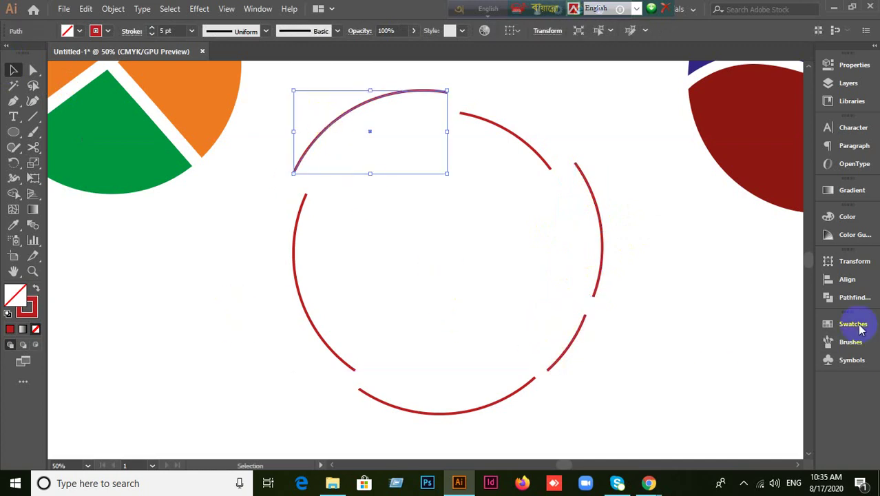
pyautogui.click(690, 321)
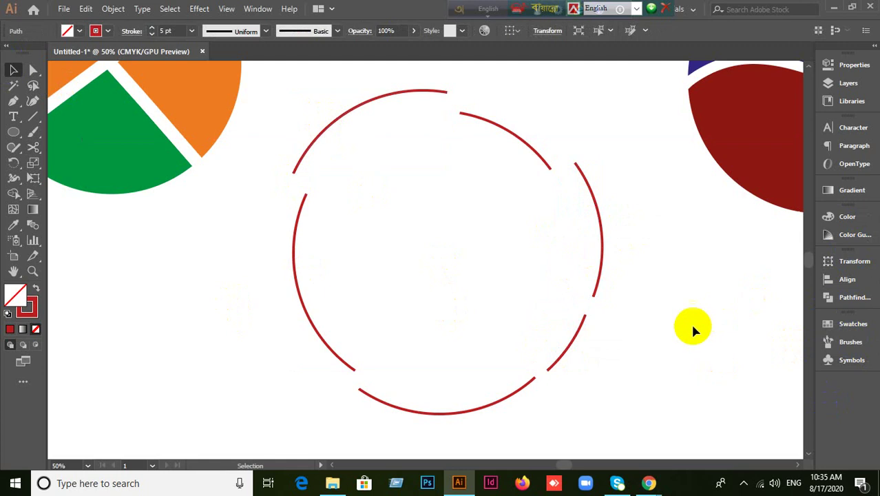
# Draw a red-filled circle without a stroke at the artboard's lower-right corner, below the blue and dark red circle.
pyautogui.keyDown('alt'); pyautogui.scroll(-1, 670, 340); pyautogui.keyUp('alt')
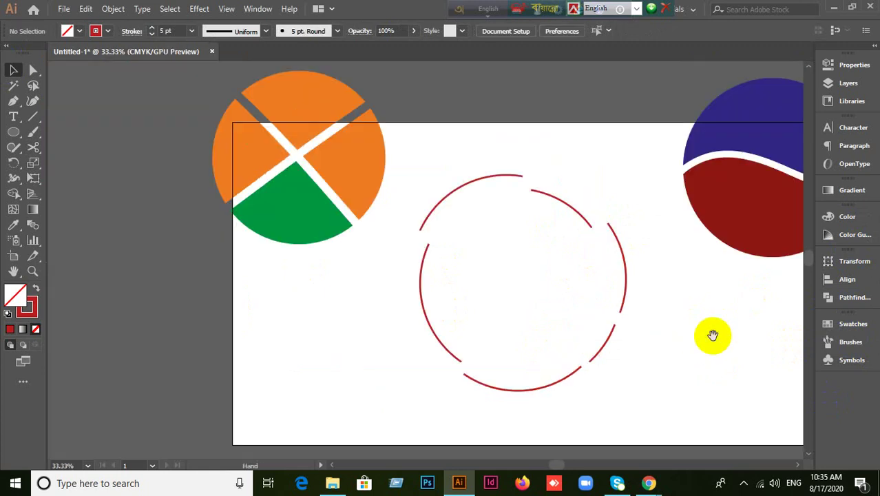
pyautogui.moveTo(711, 334); pyautogui.dragTo(447, 252)
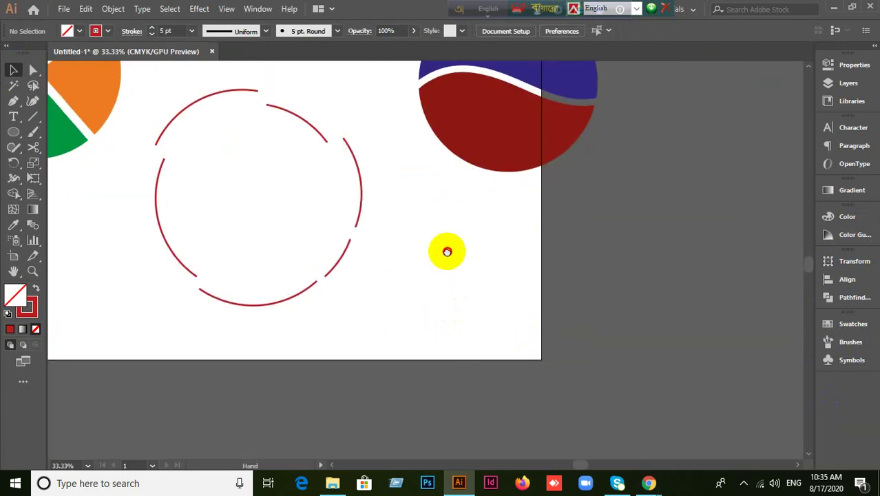
pyautogui.click(14, 134)
pyautogui.click(36, 287)
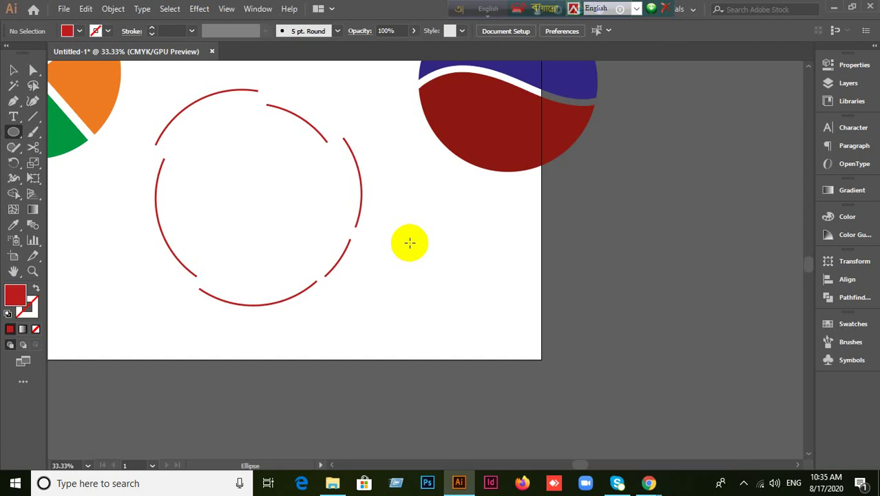
pyautogui.moveTo(427, 249)
pyautogui.mouseDown()
pyautogui.moveTo(486, 291)
pyautogui.moveTo(557, 378)
pyautogui.mouseUp()
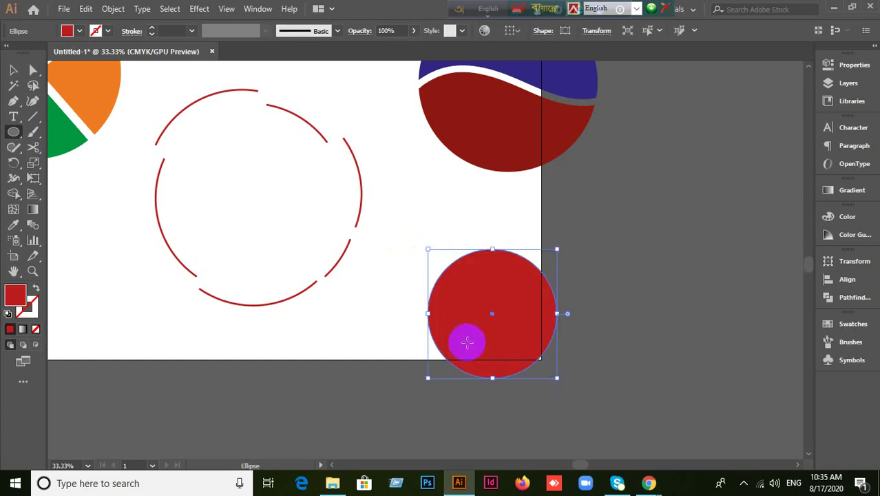
# Cut the new red circle with the Scissors tool at its upper left and lower right.
pyautogui.moveTo(33, 147); pyautogui.dragTo(69, 166)
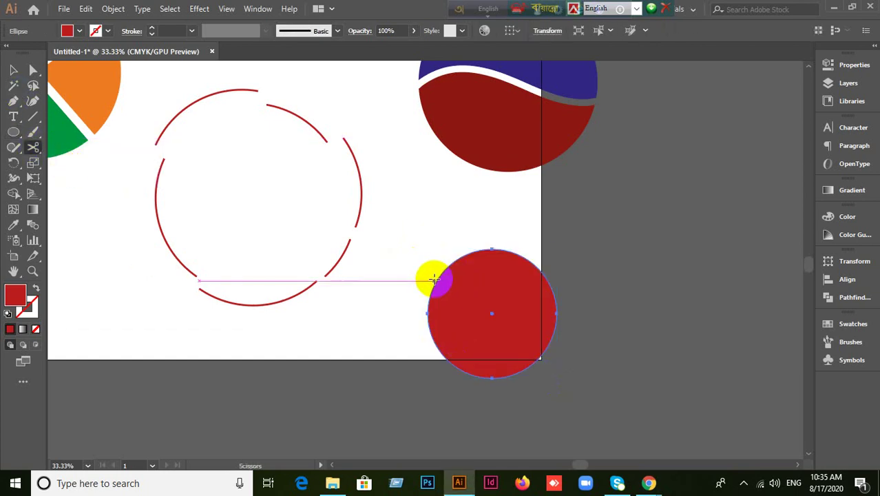
pyautogui.click(435, 280)
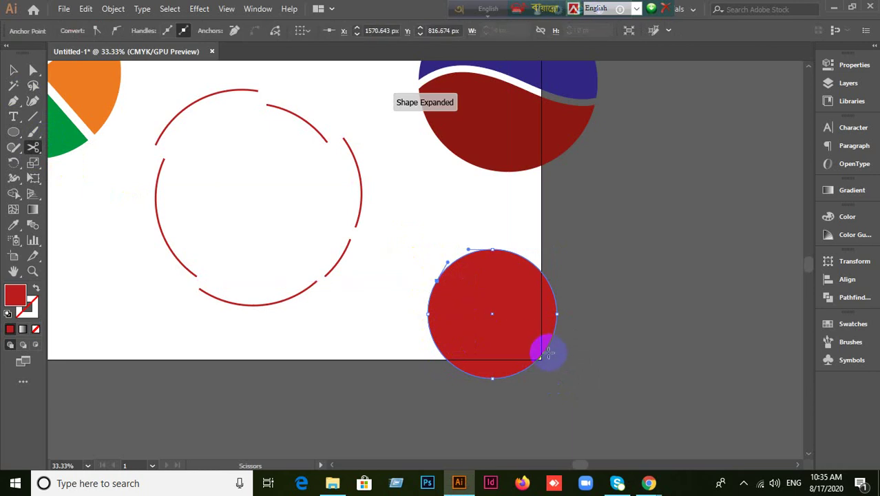
pyautogui.click(430, 321)
pyautogui.press('v')
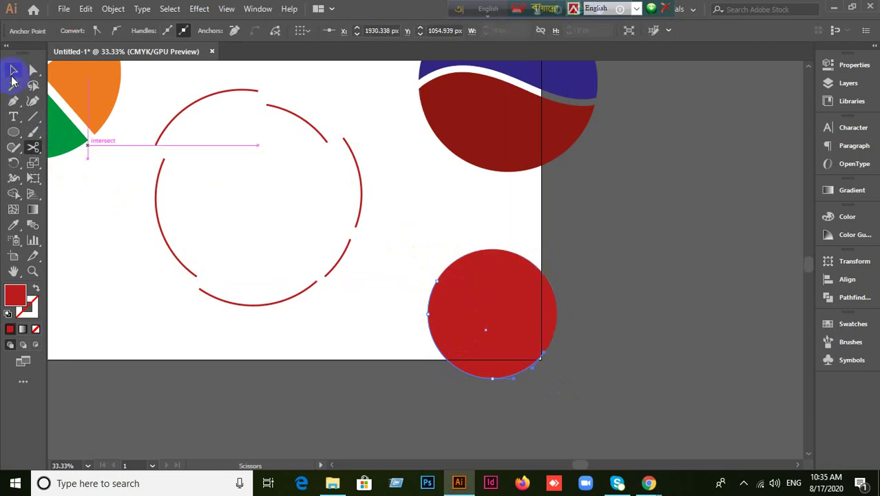
# Move the two halves of the cut red circle apart, leaving a diagonal gap between them.
pyautogui.moveTo(481, 354); pyautogui.dragTo(375, 385)
pyautogui.moveTo(555, 307); pyautogui.dragTo(575, 281)
pyautogui.moveTo(383, 364); pyautogui.dragTo(441, 321)
pyautogui.click(590, 393)
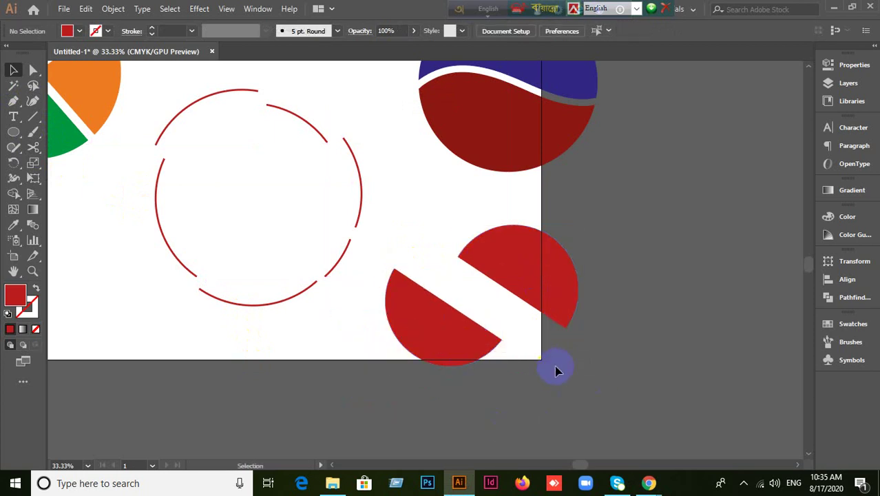
# Set the stroke colour of the outlined circle's left arc to blue 2F20BA.
pyautogui.moveTo(151, 244); pyautogui.dragTo(202, 221)
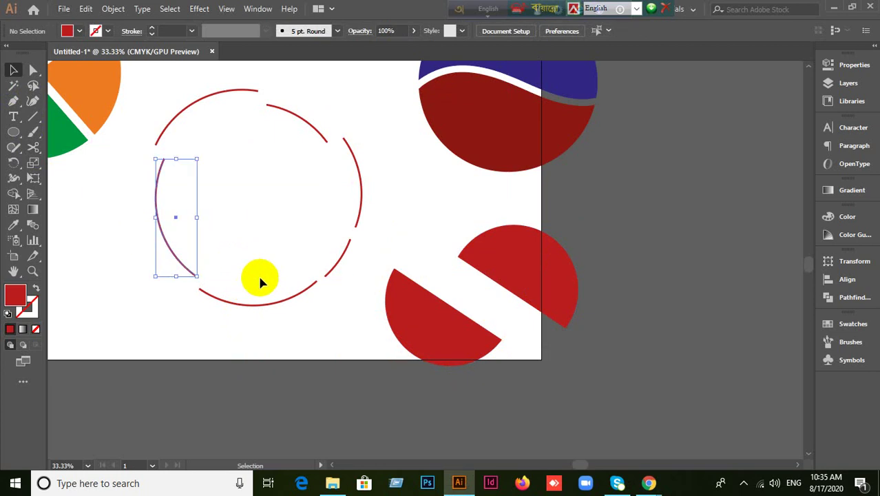
pyautogui.click(32, 311)
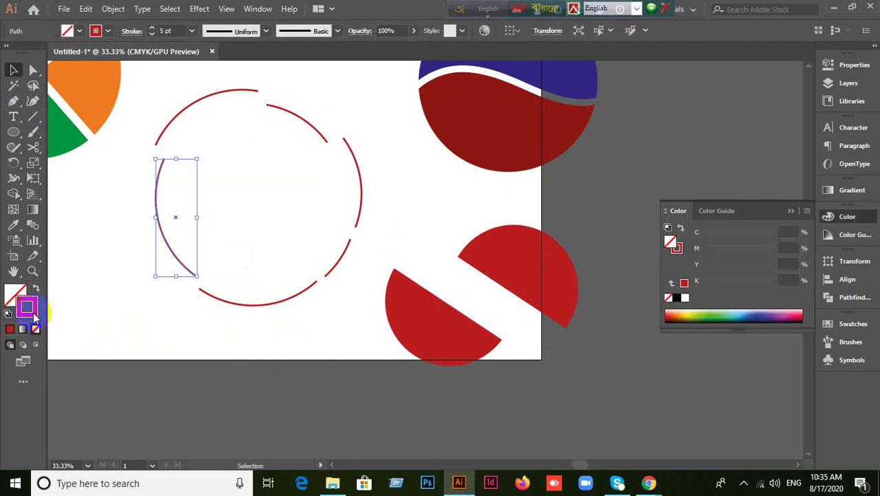
pyautogui.doubleClick(31, 312)
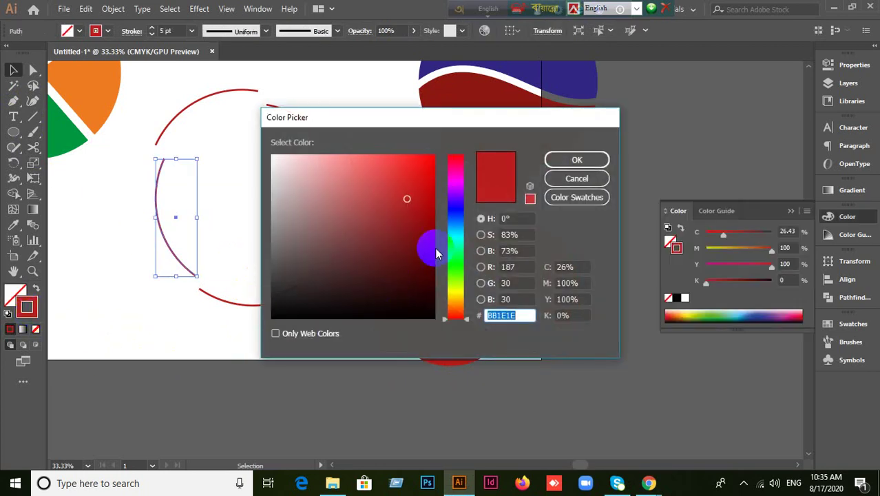
pyautogui.moveTo(447, 305); pyautogui.dragTo(455, 207)
pyautogui.click(573, 157)
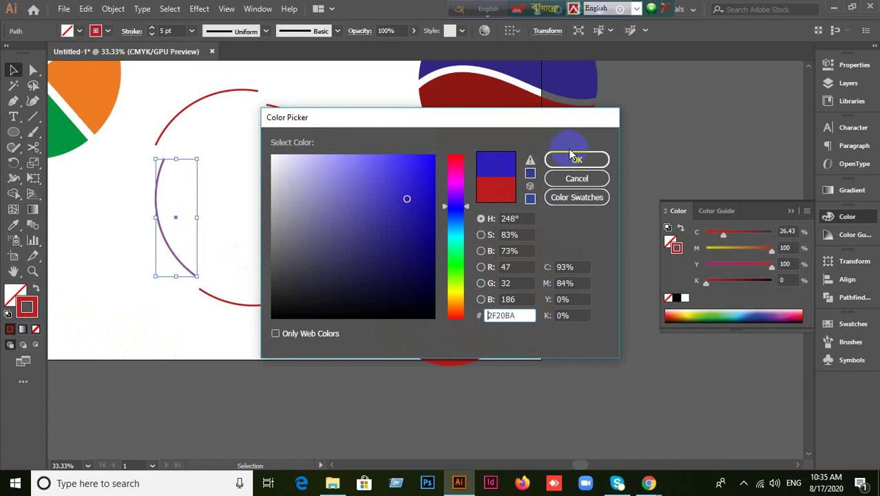
# Set the stroke colour of the outlined circle's bottom arc to bright green.
pyautogui.moveTo(286, 236); pyautogui.dragTo(284, 235)
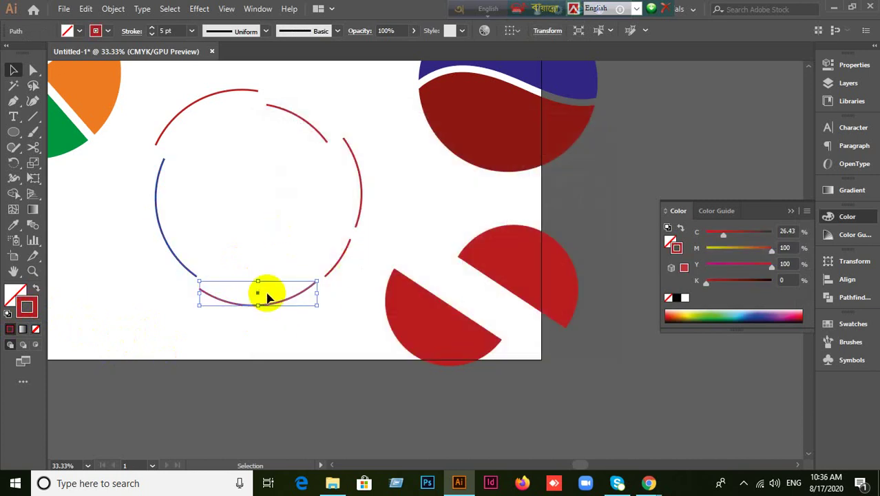
pyautogui.doubleClick(36, 311)
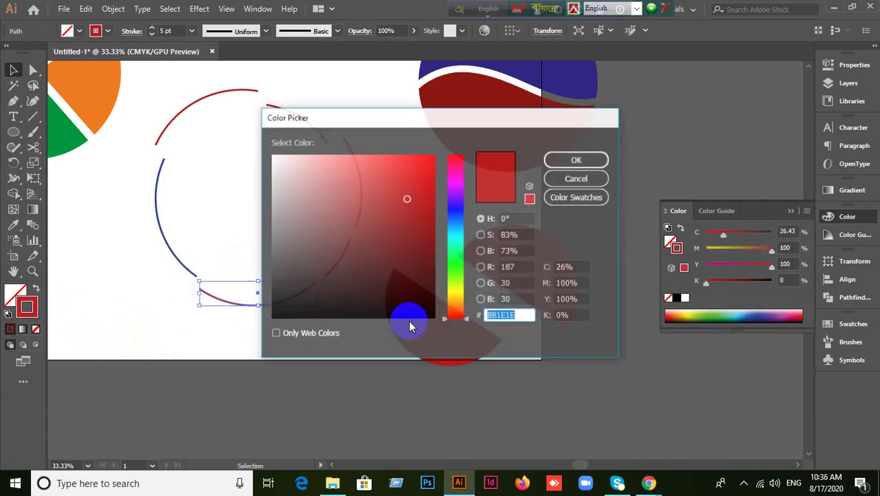
pyautogui.moveTo(446, 316); pyautogui.dragTo(452, 270)
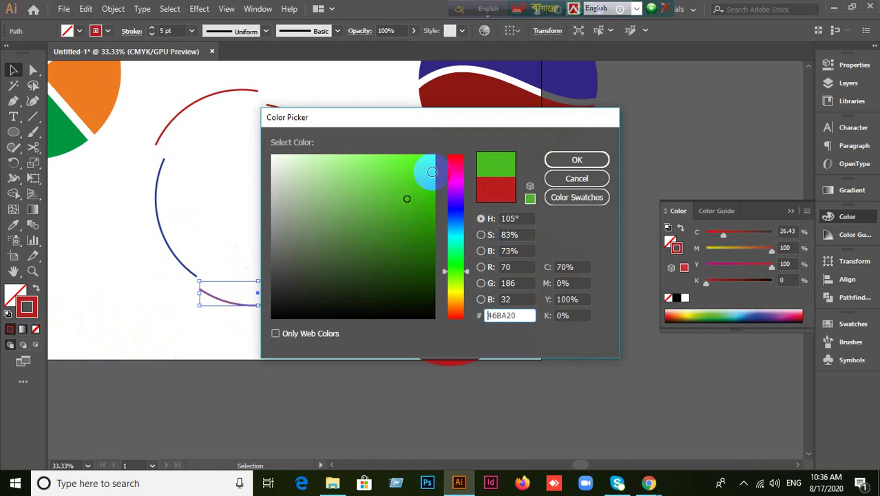
pyautogui.click(433, 169)
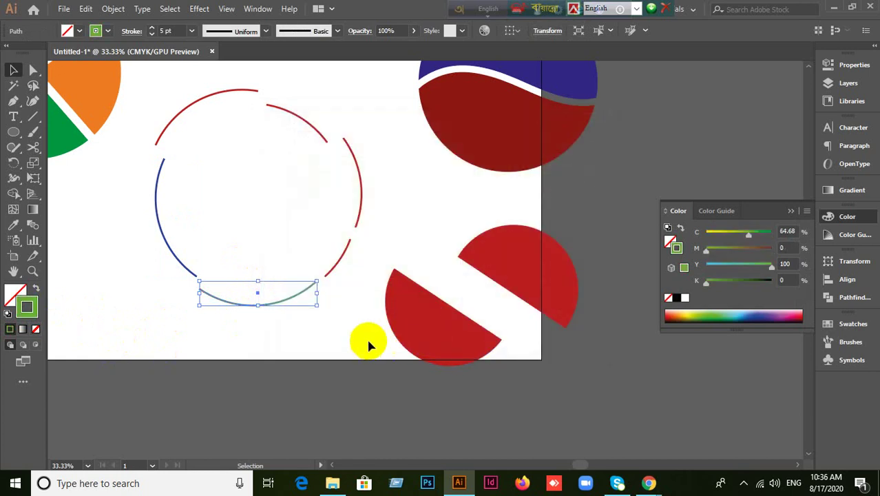
pyautogui.click(367, 334)
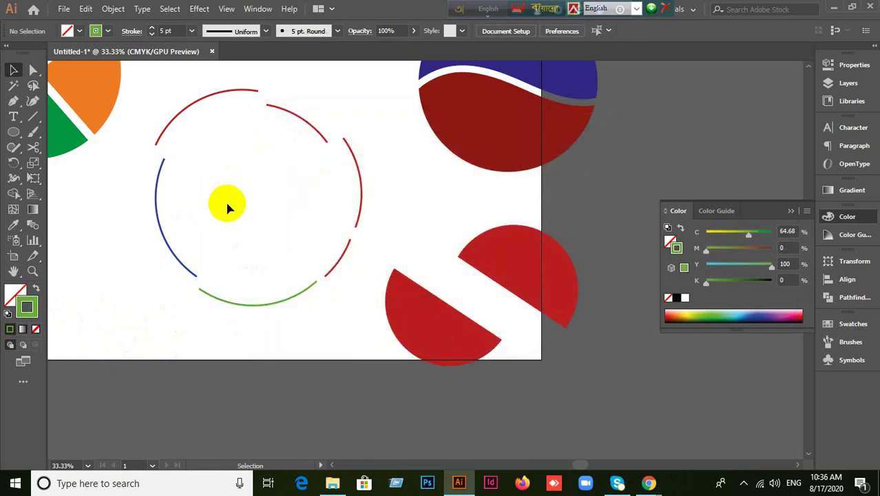
# Move the blue arc to the left, away from the rest of the outlined circle.
pyautogui.scroll(-1, 227, 207)
pyautogui.scroll(2, 320, 221)
pyautogui.hscroll(-3, 320, 220)
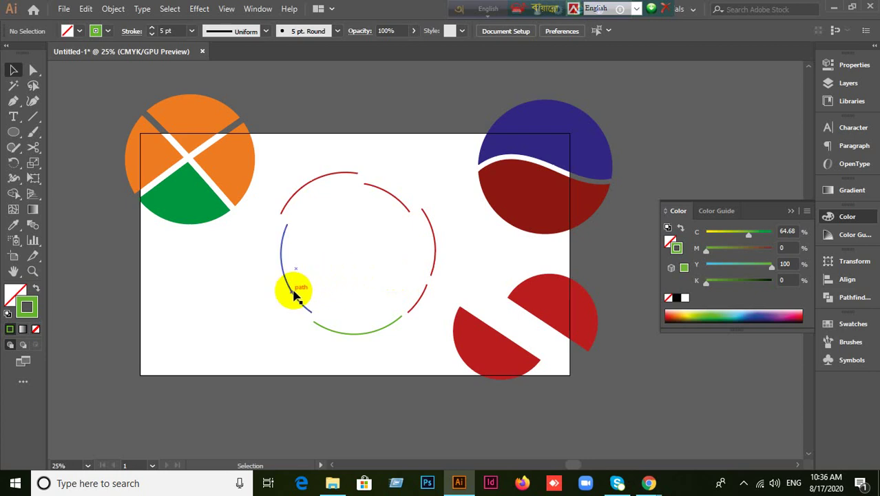
pyautogui.moveTo(290, 289); pyautogui.dragTo(240, 290)
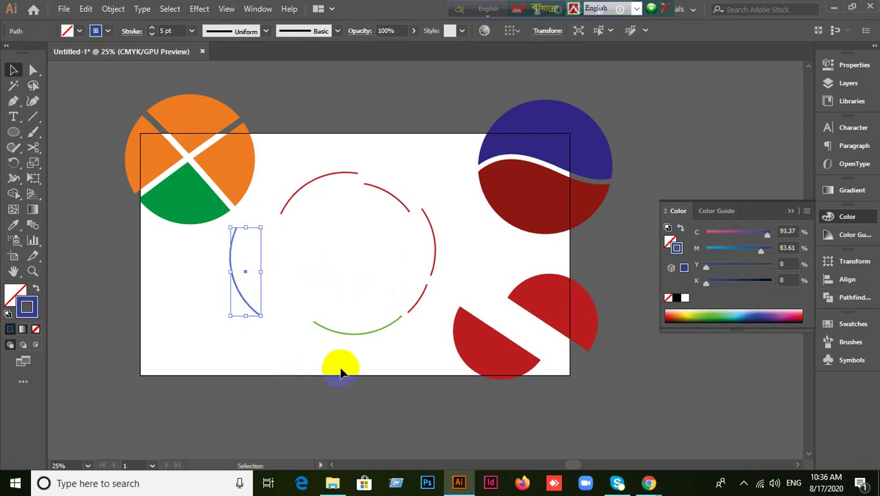
pyautogui.click(348, 371)
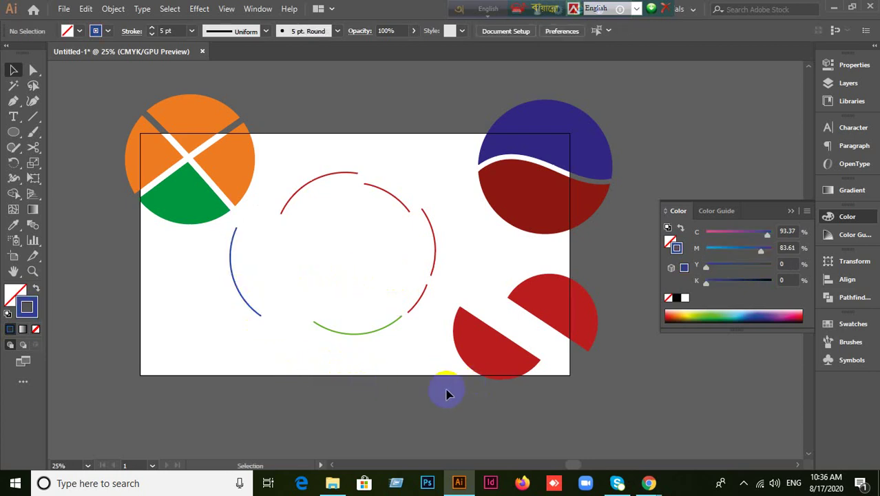
# Draw a large circle in the empty area above the artboard, between the orange and blue circles.
pyautogui.scroll(-1, 507, 378)
pyautogui.scroll(1, 530, 373)
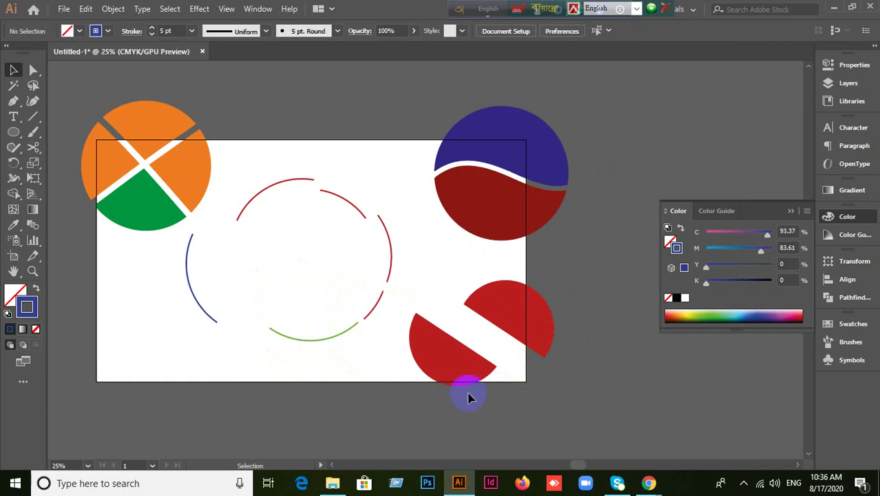
pyautogui.scroll(5, 258, 285)
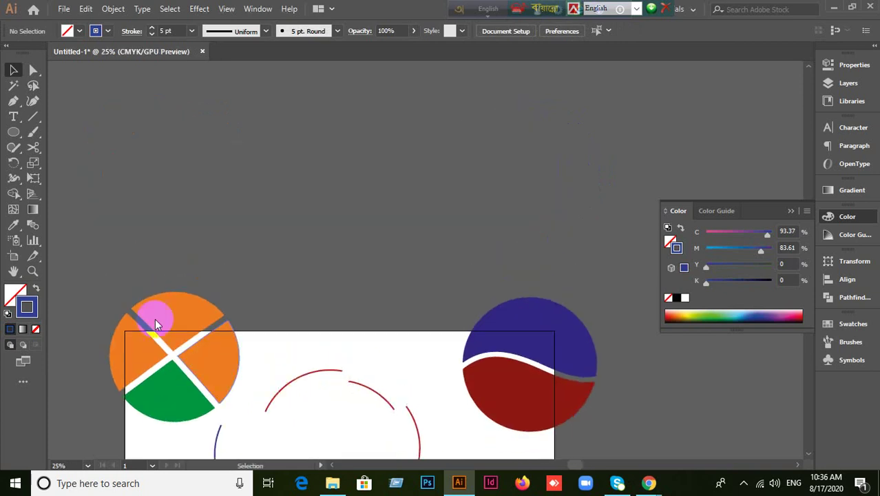
pyautogui.click(14, 131)
pyautogui.moveTo(300, 123); pyautogui.dragTo(463, 282)
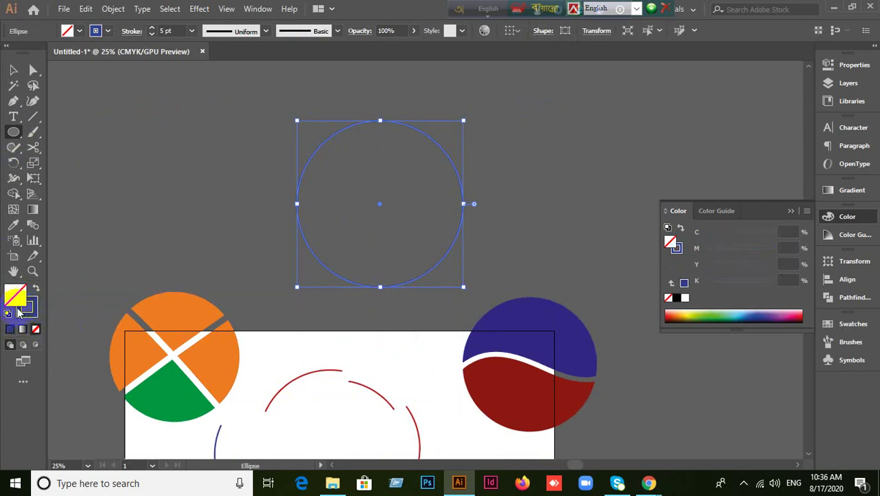
# Fill the large circle above the artboard with a muted dark red, keeping its blue stroke.
pyautogui.moveTo(27, 307); pyautogui.dragTo(12, 308)
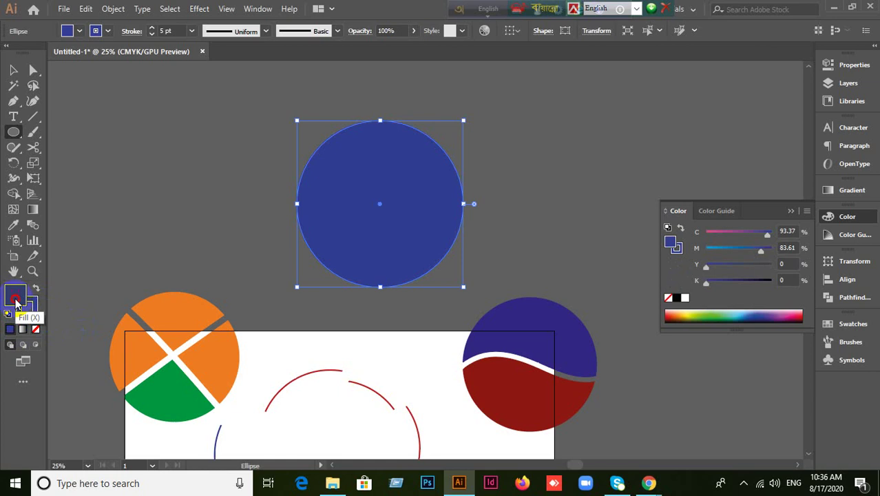
pyautogui.doubleClick(16, 302)
pyautogui.click(444, 217)
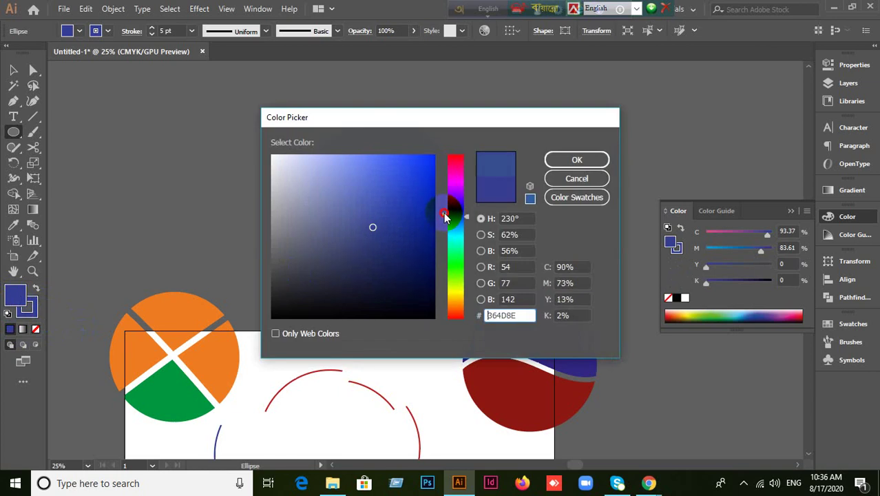
pyautogui.moveTo(445, 216); pyautogui.dragTo(457, 150)
pyautogui.click(570, 159)
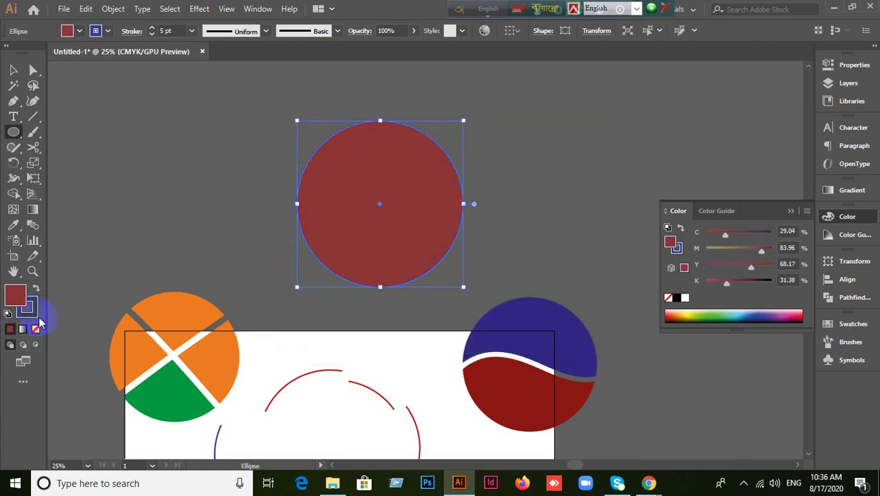
# Set the blue stroke of the large dark red circle to 15 pt.
pyautogui.click(32, 311)
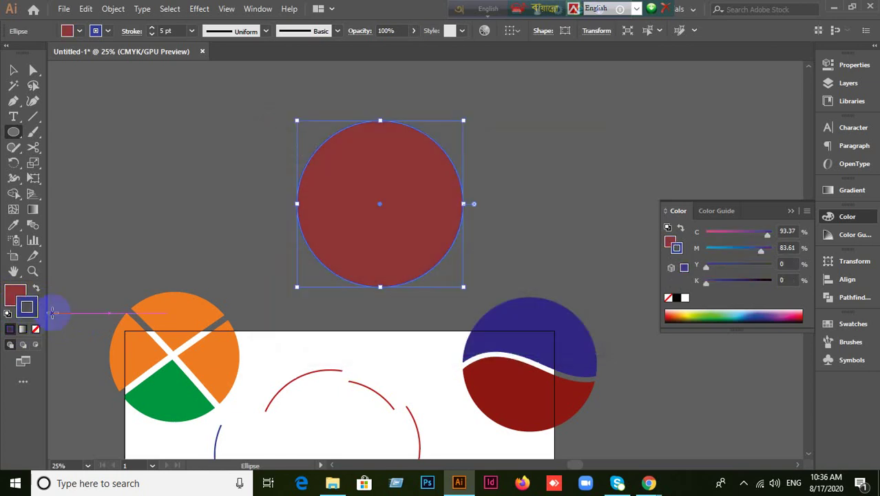
pyautogui.click(178, 30)
pyautogui.write('15')
pyautogui.press('Return')
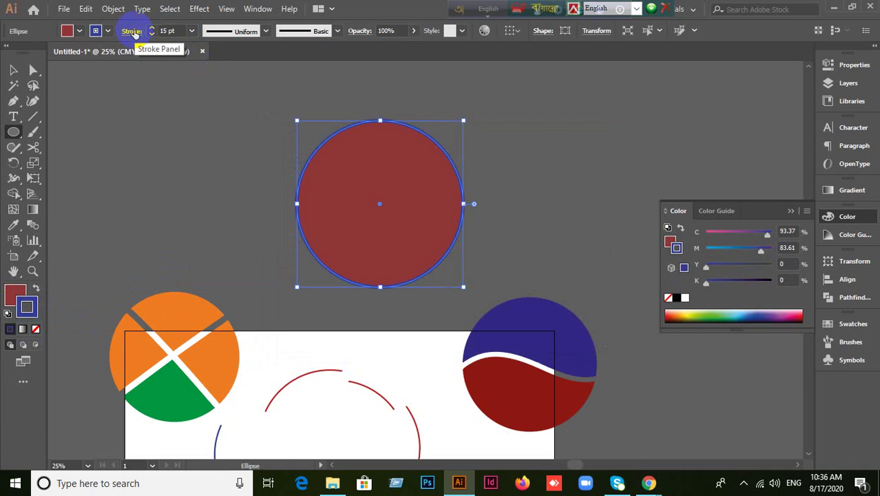
pyautogui.click(18, 69)
pyautogui.click(181, 167)
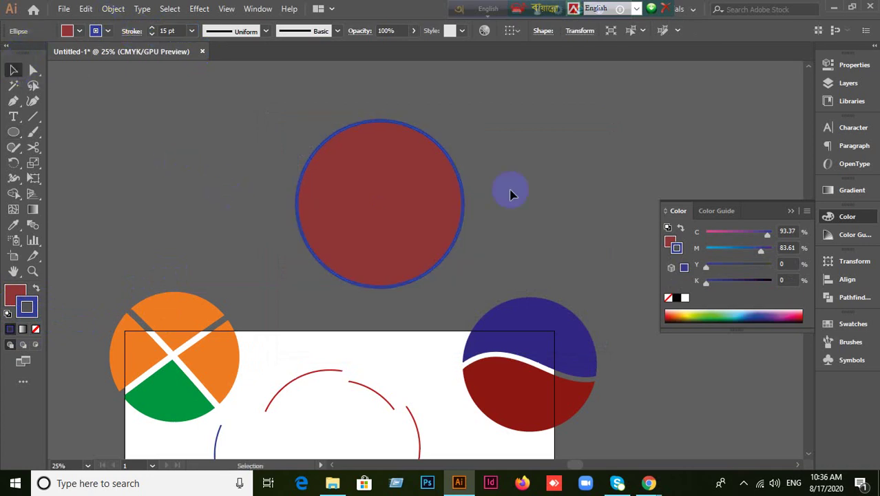
# Try splitting the large dark red circle with Scissors at its top and lower-right edge and moving the right piece away.
pyautogui.scroll(1, 490, 193)
pyautogui.click(356, 191)
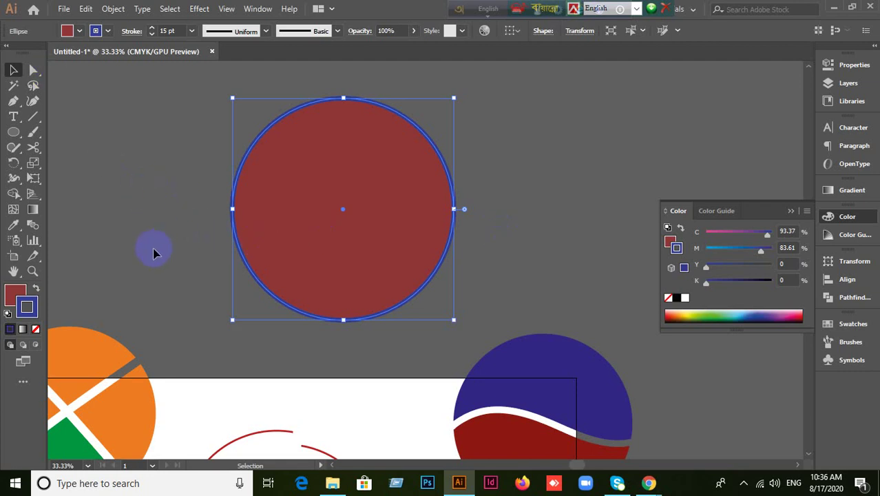
pyautogui.moveTo(35, 152)
pyautogui.mouseDown()
pyautogui.moveTo(41, 146)
pyautogui.moveTo(80, 168)
pyautogui.mouseUp()
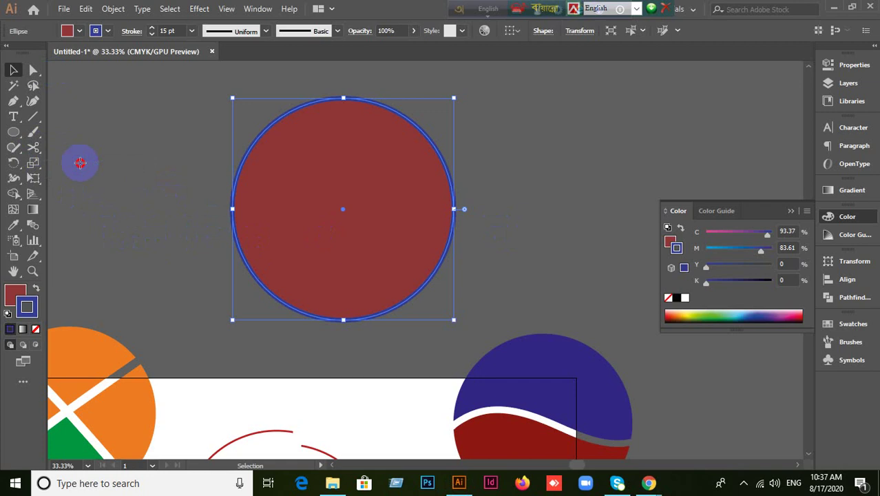
pyautogui.click(343, 98)
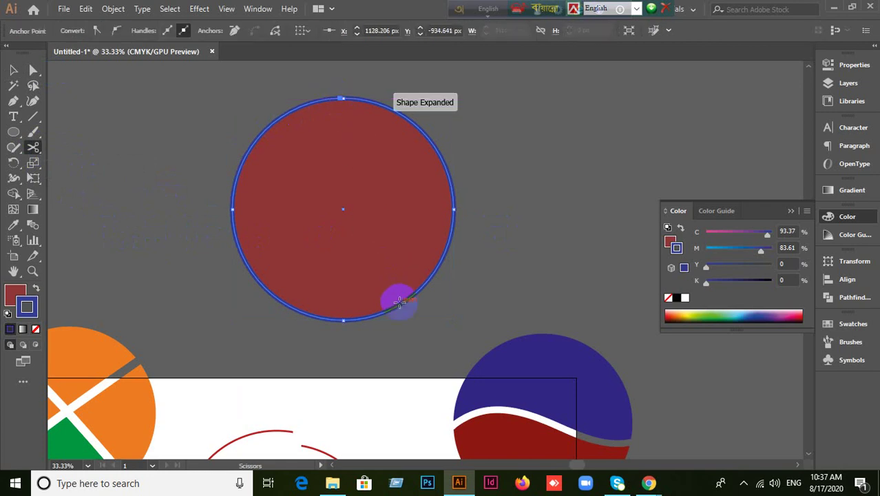
pyautogui.click(398, 303)
pyautogui.click(13, 70)
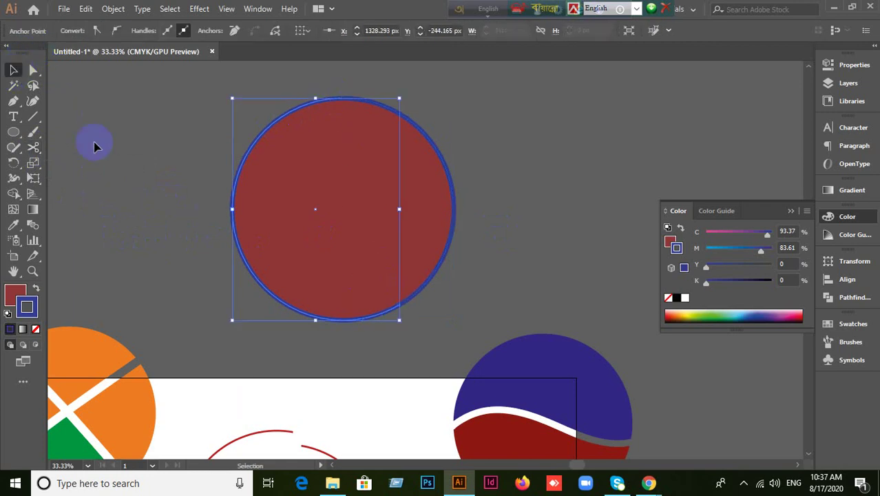
pyautogui.click(117, 155)
pyautogui.moveTo(407, 212); pyautogui.dragTo(530, 190)
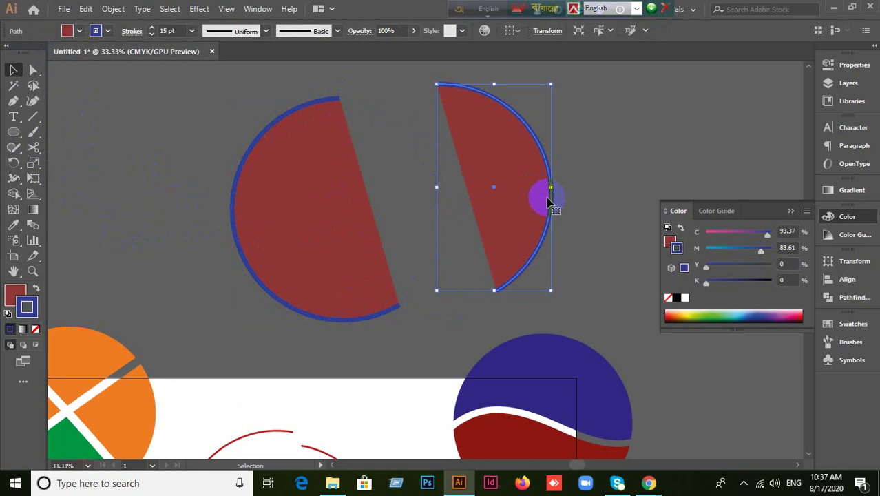
pyautogui.hotkey('ctrl', 'z')
pyautogui.hotkey('ctrl', 'z')
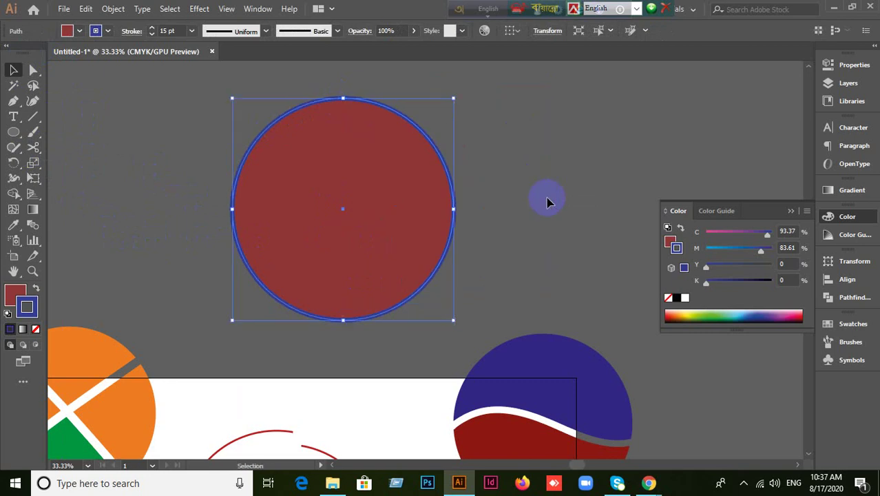
# Expand the fill and stroke of the large dark red circle into separate shapes.
pyautogui.click(391, 232)
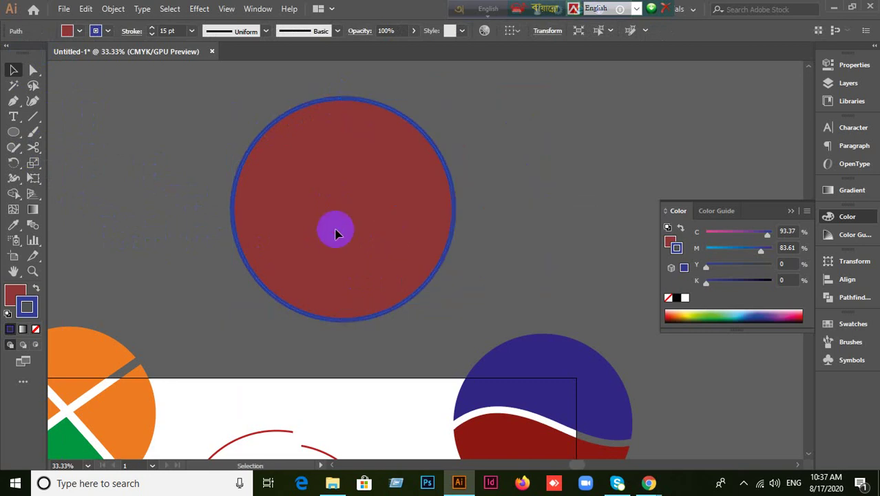
pyautogui.click(113, 9)
pyautogui.click(162, 158)
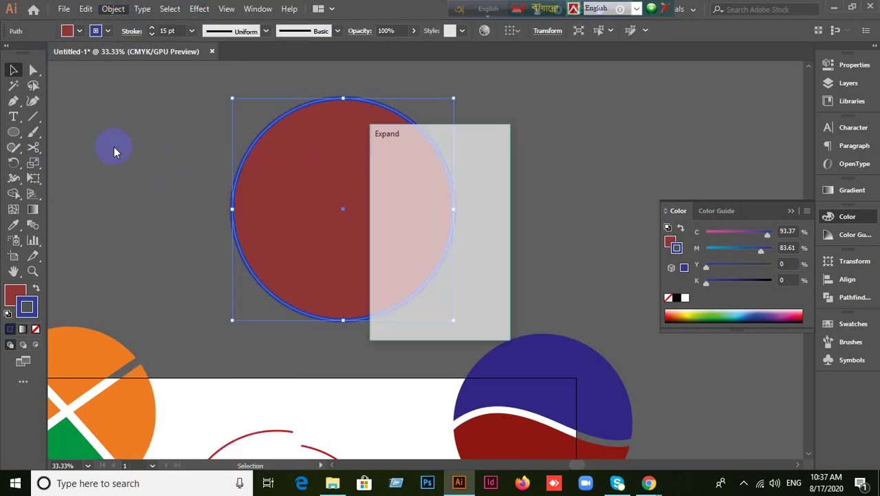
pyautogui.click(423, 315)
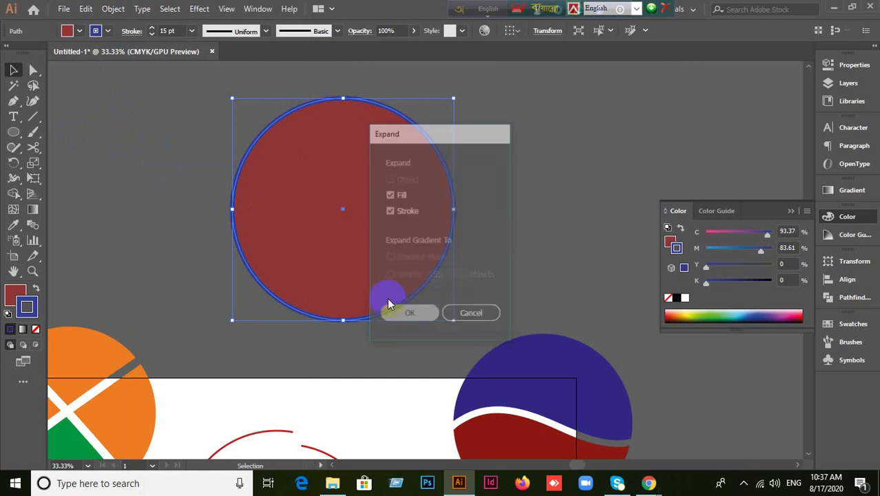
pyautogui.click(407, 213)
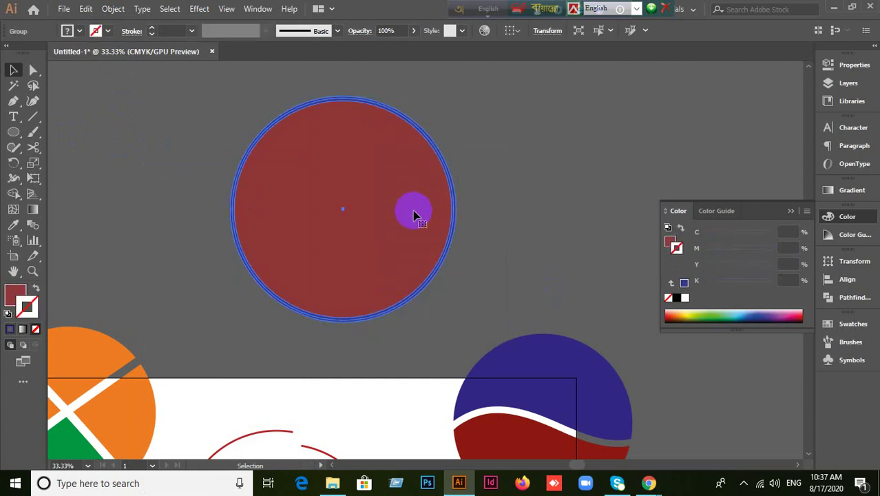
# Ungroup the expanded circle and select only its blue ring.
pyautogui.click(554, 236)
pyautogui.click(319, 232)
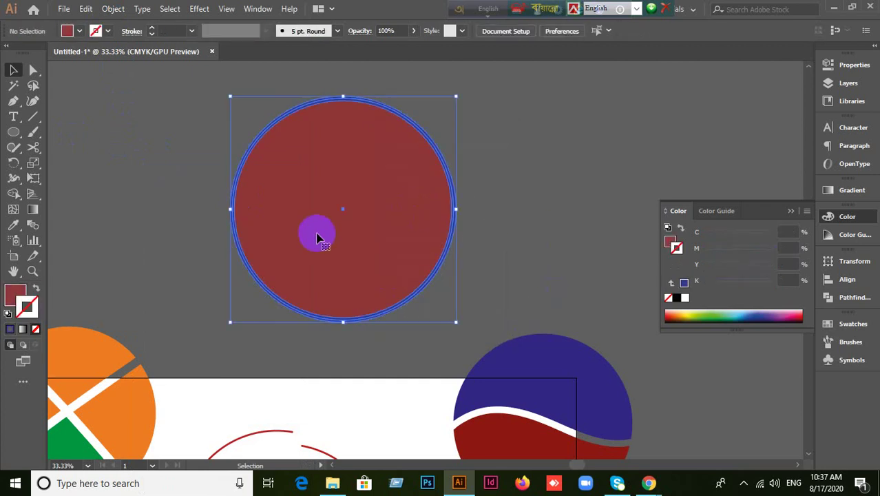
pyautogui.rightClick(316, 233)
pyautogui.click(358, 341)
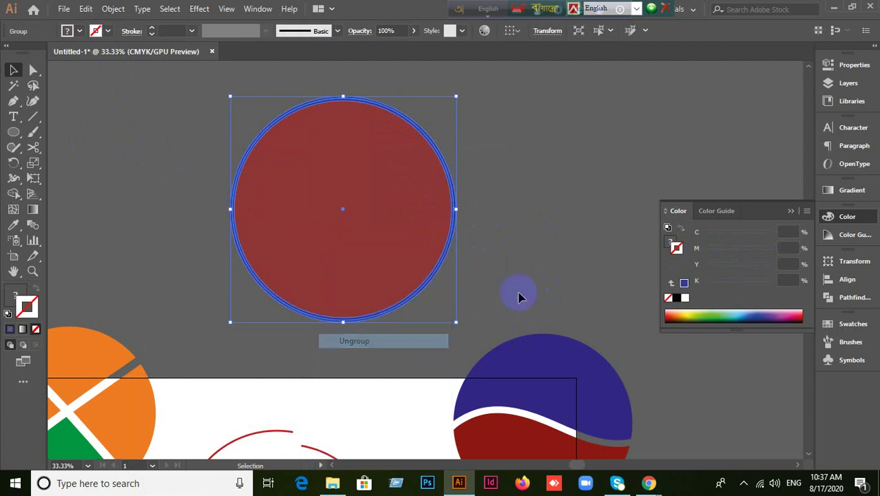
pyautogui.click(460, 122)
pyautogui.click(411, 123)
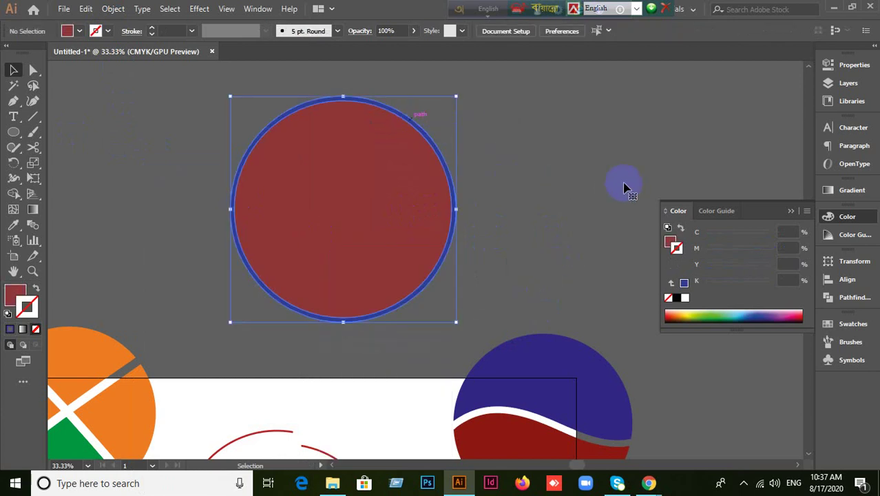
# Try to cut the blue ring with Scissors at its upper-left and right edges.
pyautogui.moveTo(39, 153); pyautogui.dragTo(72, 161)
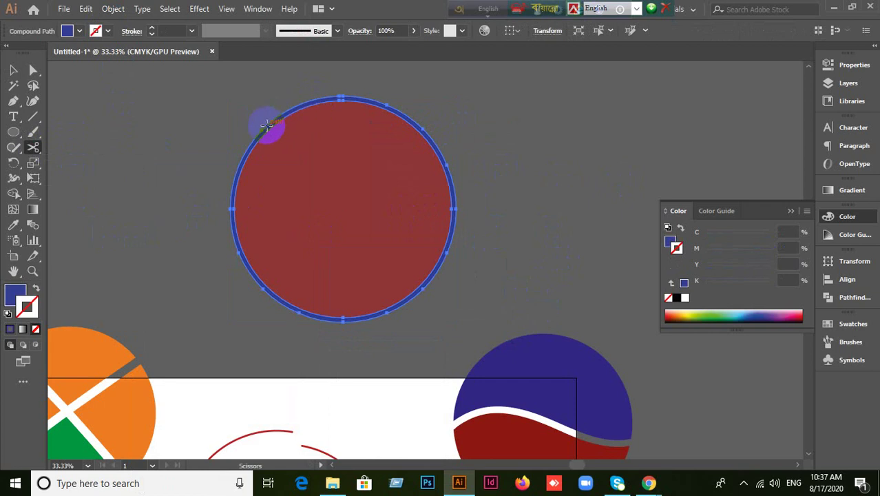
pyautogui.click(242, 158)
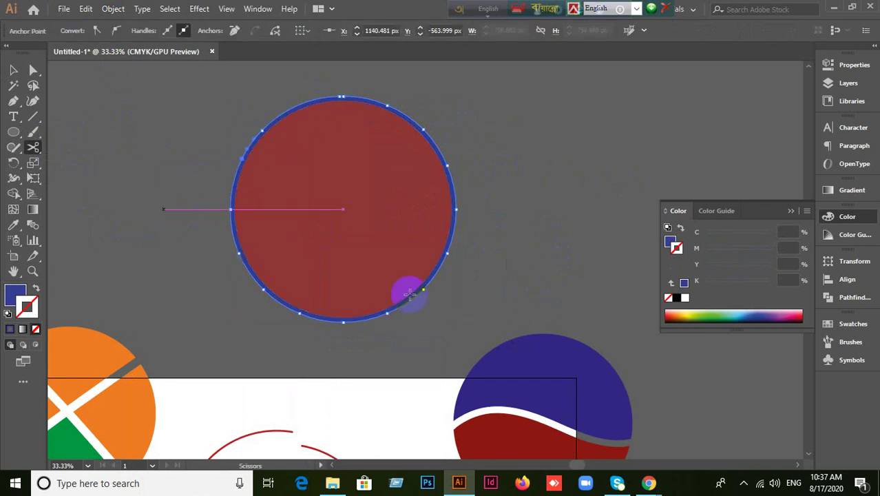
pyautogui.click(455, 193)
pyautogui.click(395, 204)
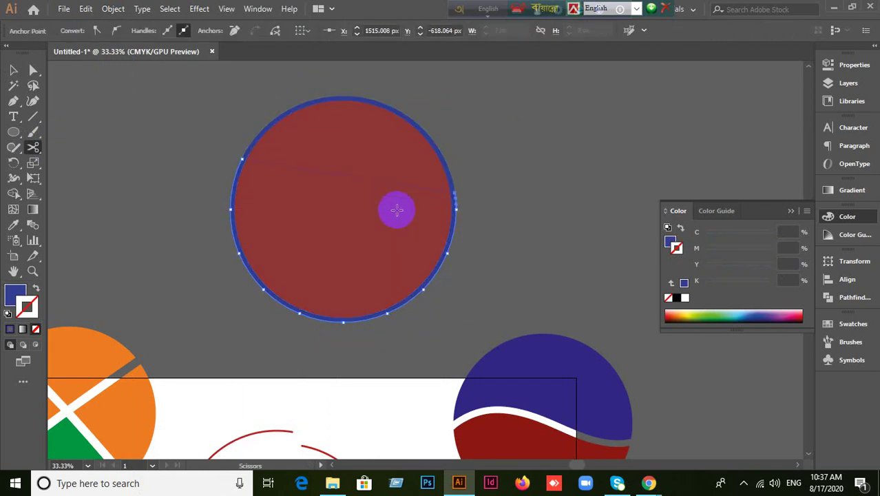
pyautogui.click(13, 69)
# Examine the blue ring and the red circle to check whether the Scissors cuts separated any piece.
pyautogui.click(309, 88)
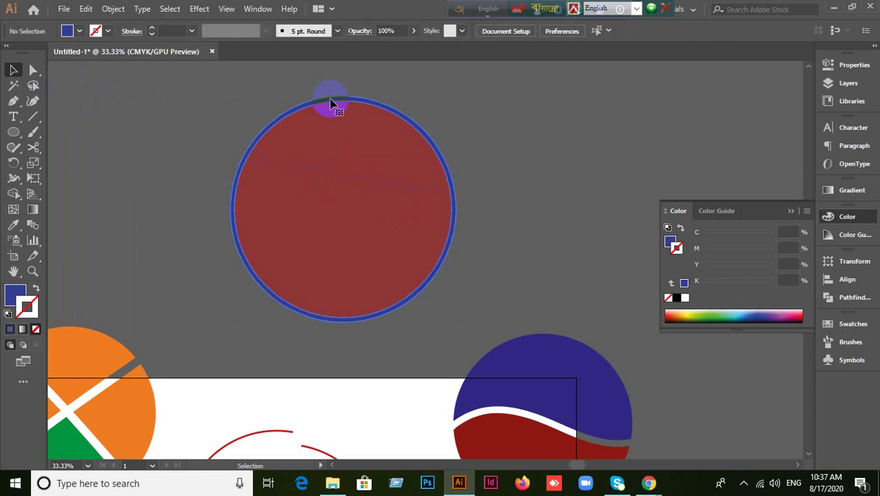
pyautogui.click(332, 103)
pyautogui.click(171, 247)
pyautogui.click(320, 273)
pyautogui.rightClick(321, 277)
pyautogui.click(152, 235)
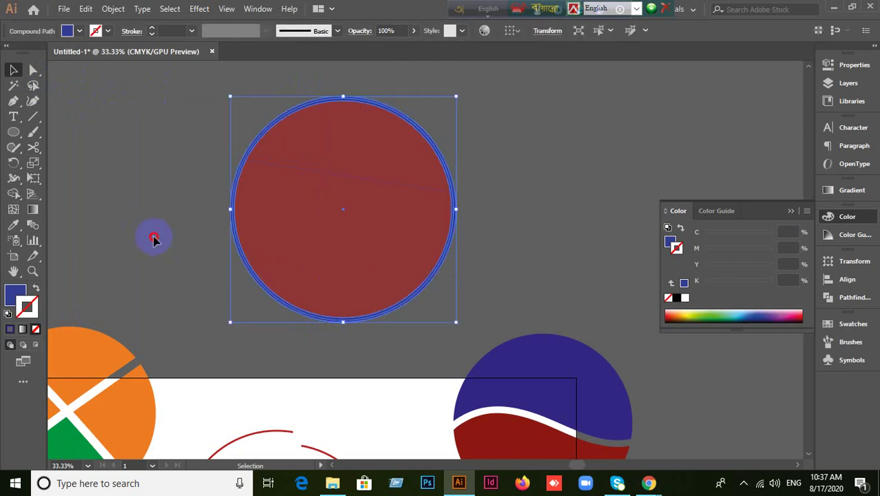
pyautogui.press('a')
pyautogui.click(110, 237)
pyautogui.press('v')
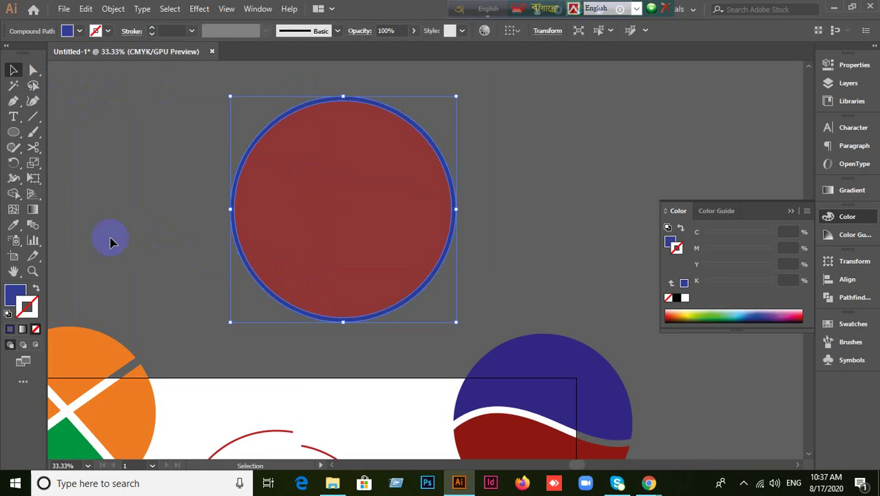
# Delete the dark red circle from inside the blue ring and select the ring.
pyautogui.moveTo(375, 228); pyautogui.dragTo(447, 230)
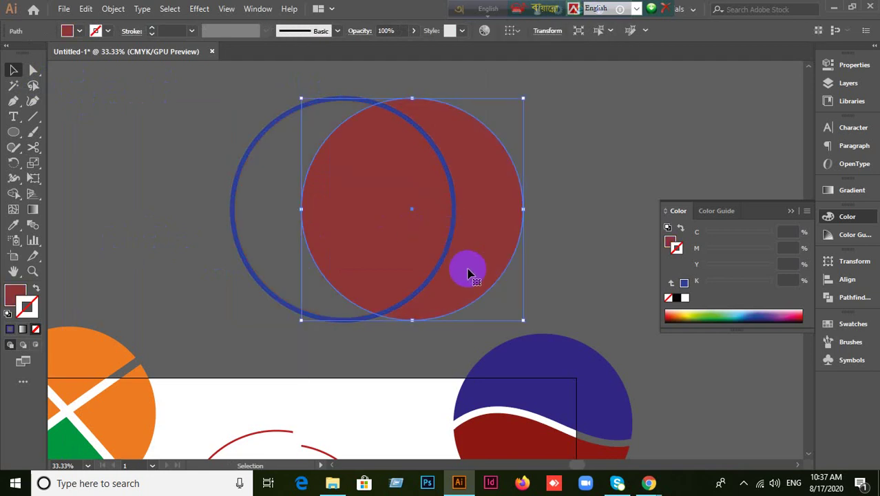
pyautogui.hotkey('ctrl', 'z')
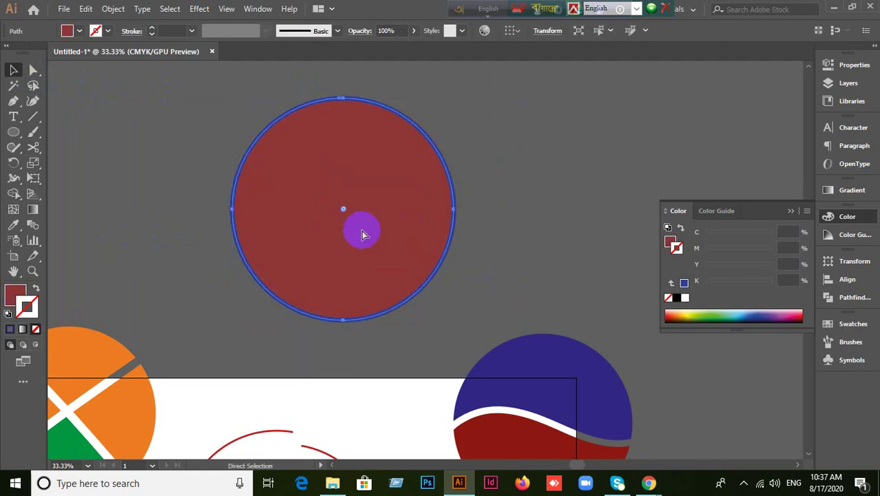
pyautogui.press('Delete')
pyautogui.click(271, 135)
pyautogui.click(270, 136)
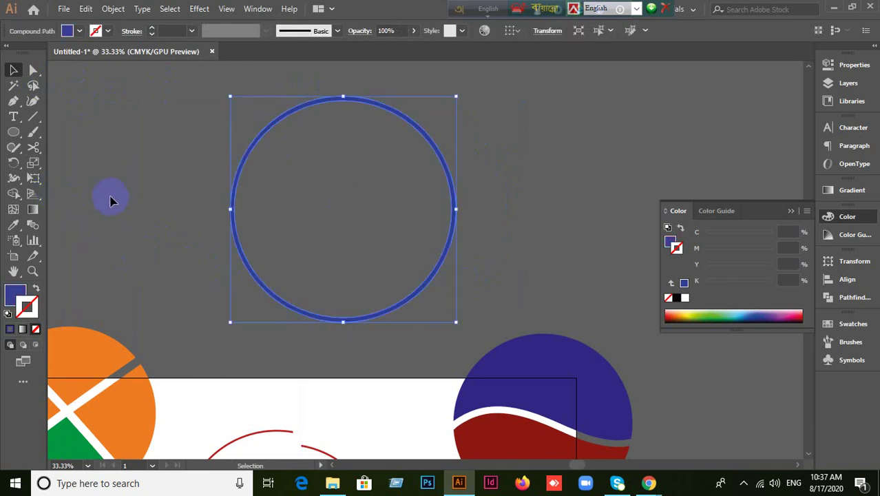
# Slice the blue ring with the Knife along a curved cut from its left side to its upper right.
pyautogui.click(38, 156)
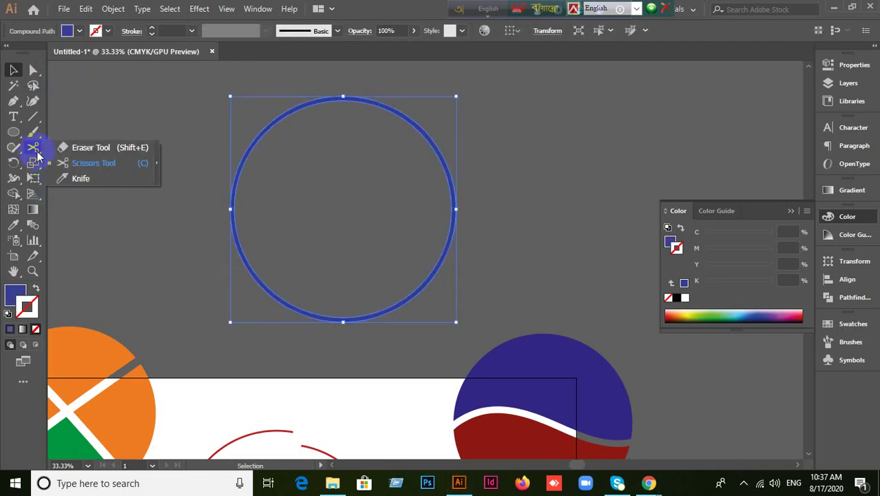
pyautogui.moveTo(38, 156); pyautogui.dragTo(105, 190)
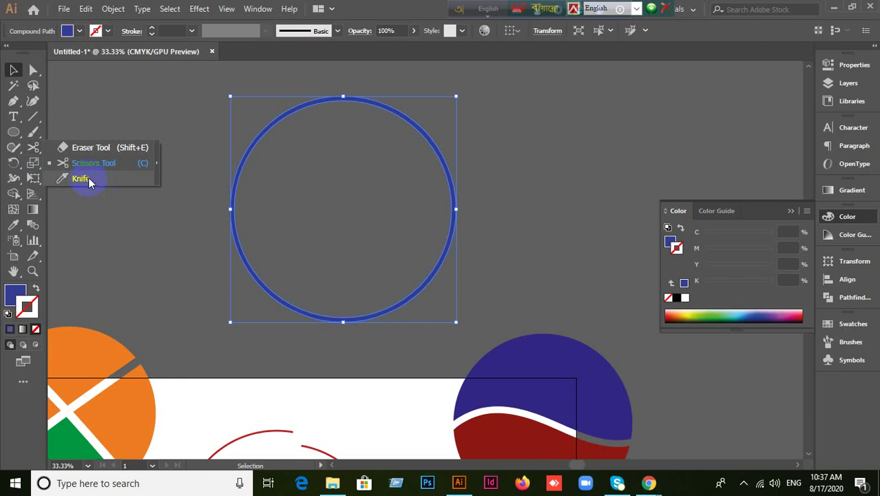
pyautogui.moveTo(89, 176); pyautogui.dragTo(88, 178)
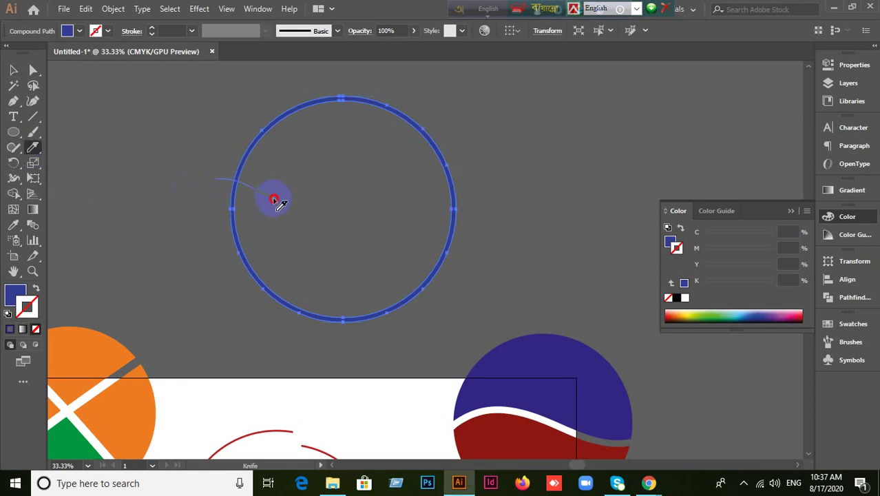
pyautogui.moveTo(275, 199); pyautogui.dragTo(276, 201)
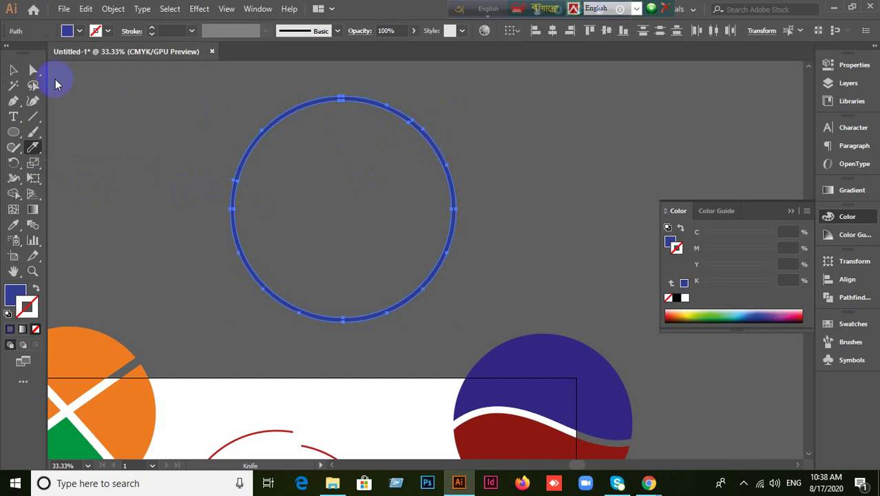
# Select the ring's upper arc and open the colour swatches for its fill.
pyautogui.click(14, 72)
pyautogui.click(216, 137)
pyautogui.click(263, 142)
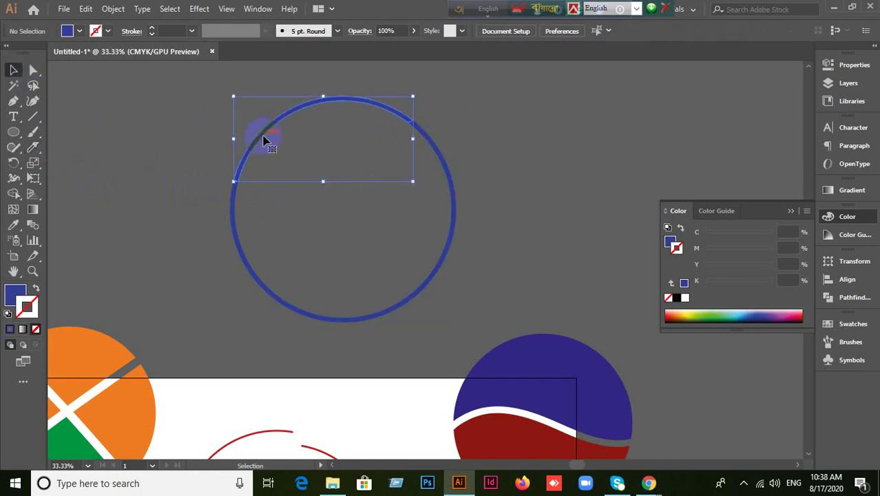
pyautogui.click(14, 296)
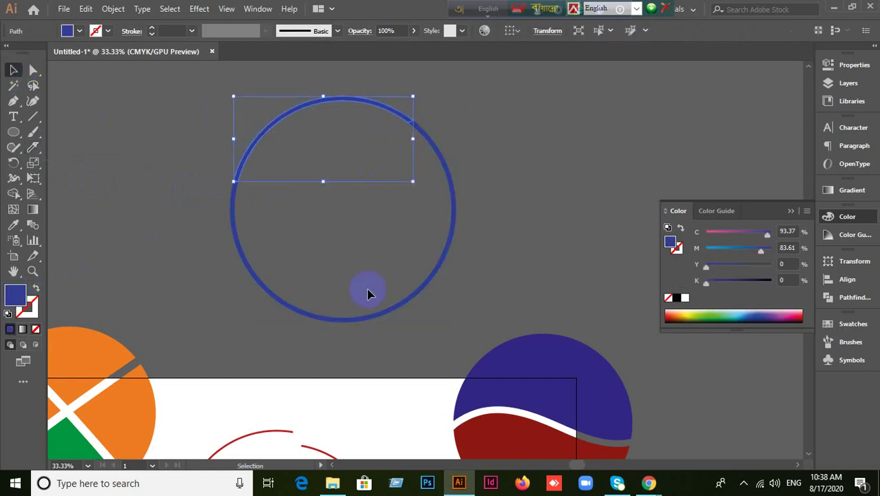
pyautogui.click(851, 324)
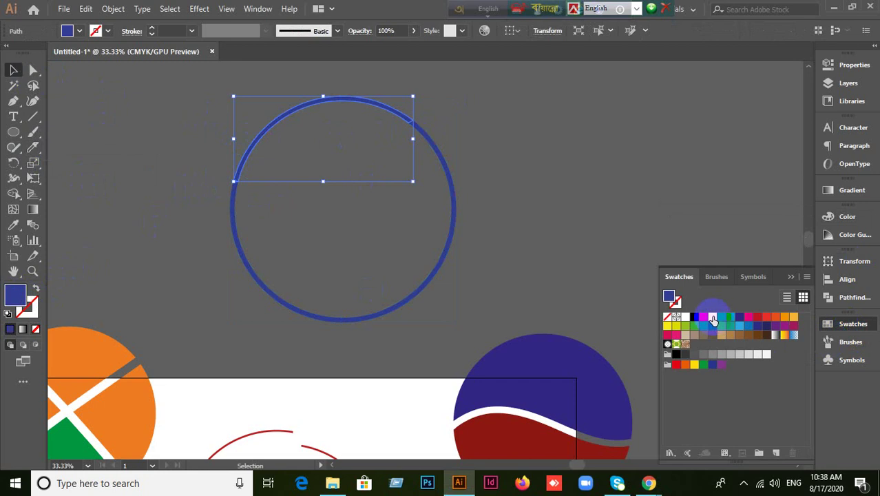
# Fill the ring's upper arc segment with yellow and bring back the dark red circle inside the ring.
pyautogui.click(712, 316)
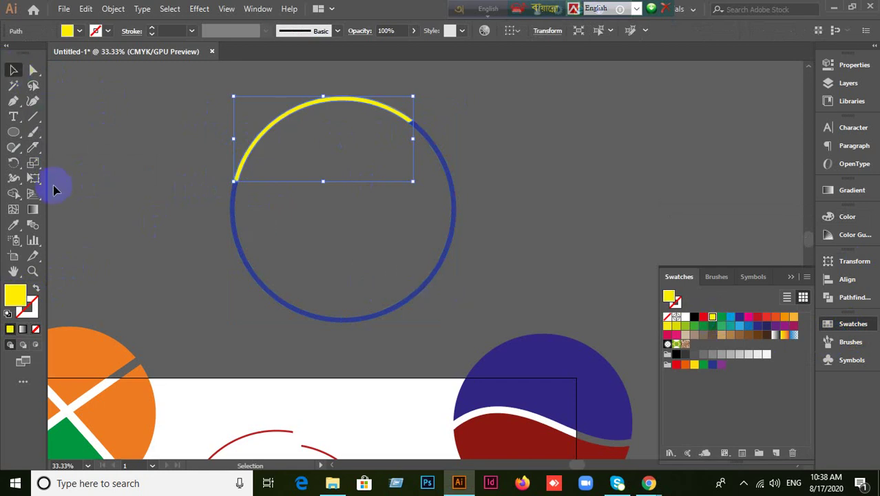
pyautogui.hotkey('ctrl', 'z')
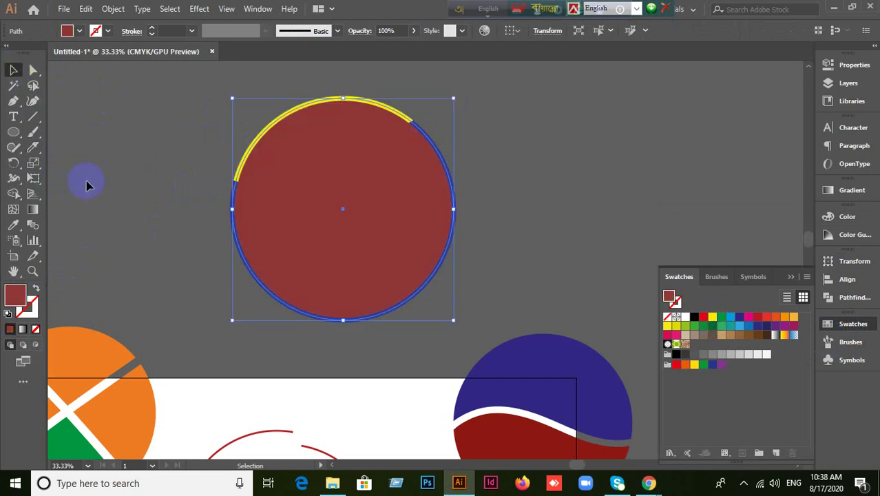
pyautogui.click(116, 181)
pyautogui.scroll(-1, 116, 181)
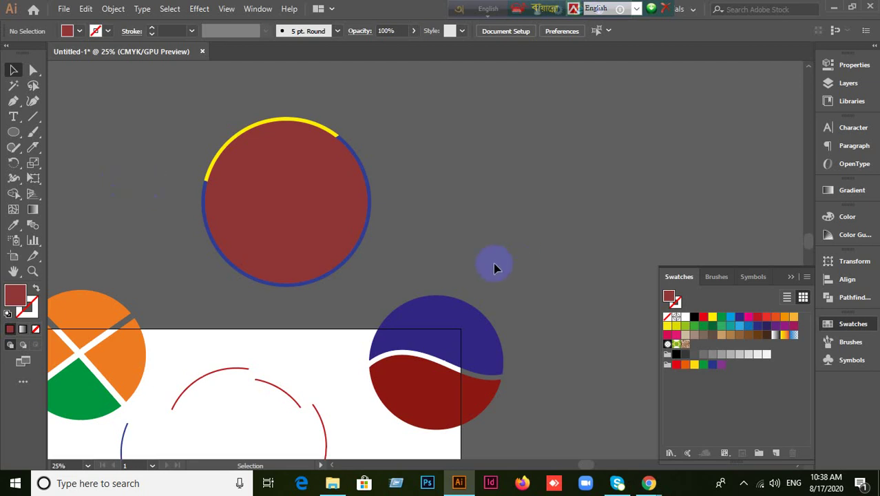
pyautogui.scroll(-1, 494, 268)
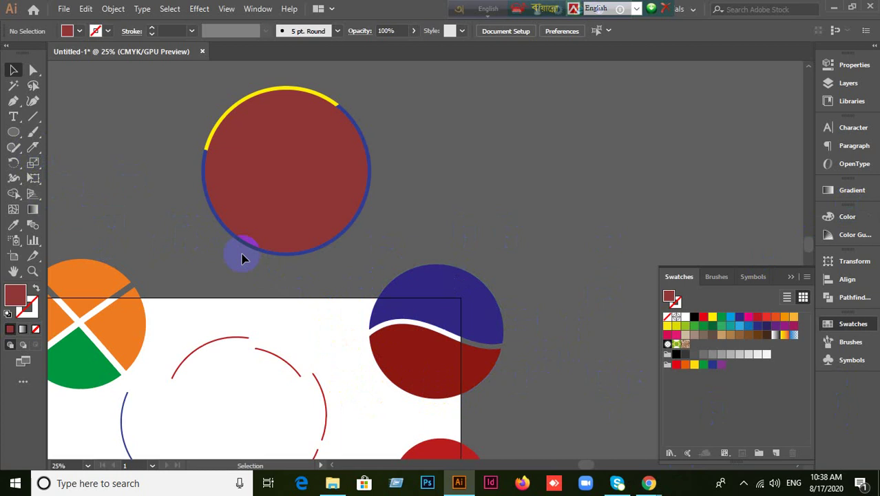
# Try to cut the blue ring along its lower-left edge with the Scissors tool.
pyautogui.moveTo(30, 144); pyautogui.dragTo(73, 164)
pyautogui.click(200, 227)
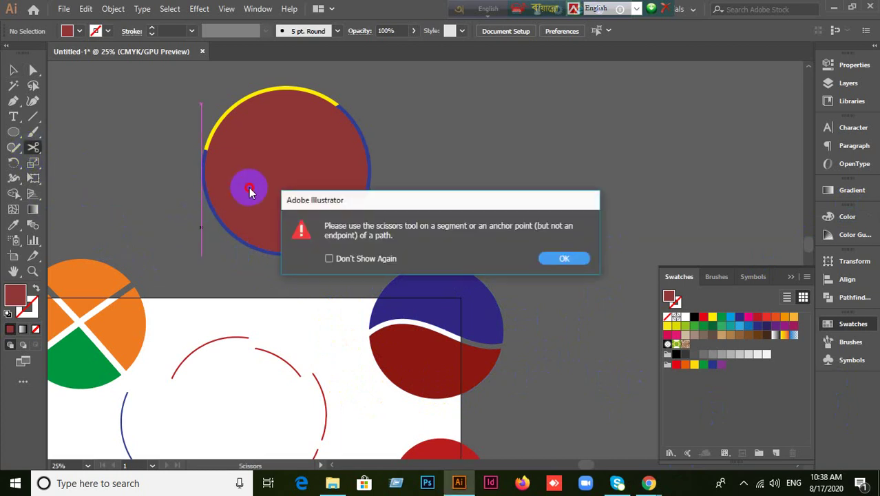
pyautogui.click(558, 258)
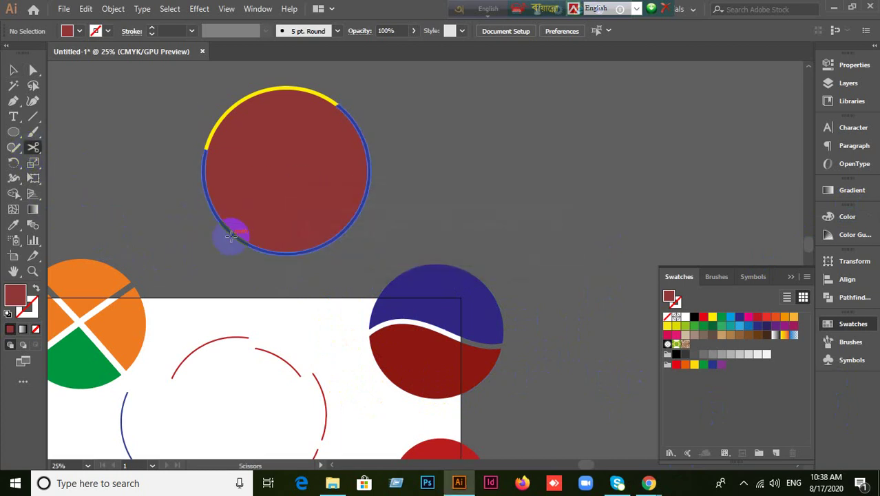
pyautogui.moveTo(33, 147); pyautogui.dragTo(80, 169)
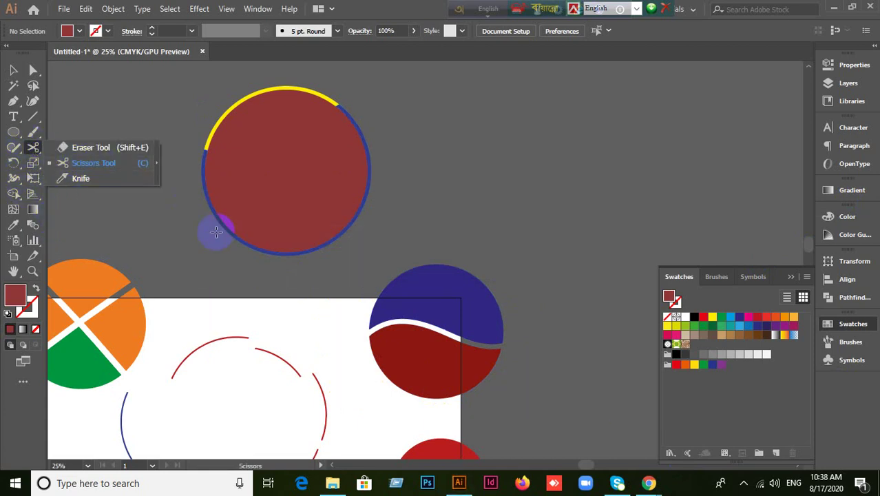
pyautogui.click(219, 216)
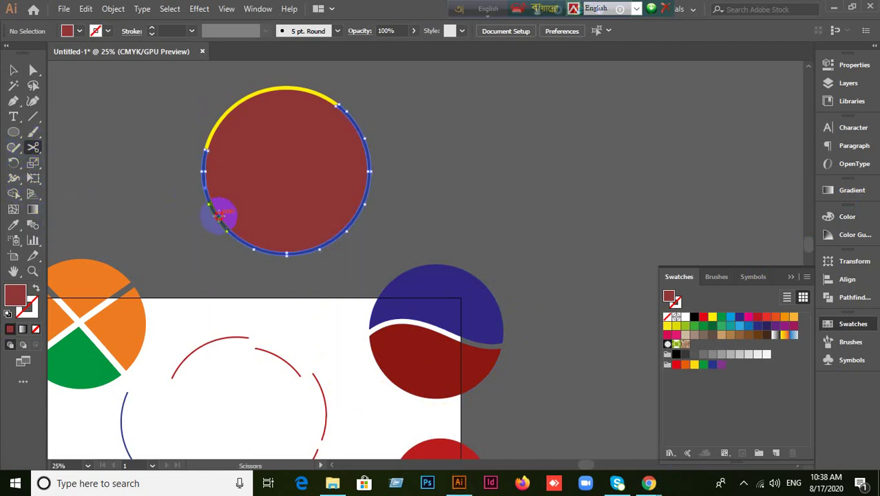
pyautogui.hotkey('ctrl', 'shift', 'a')
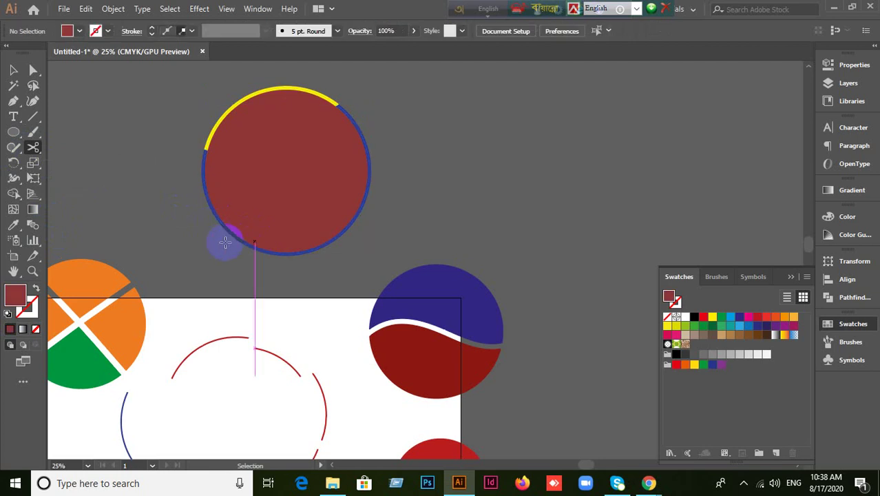
pyautogui.scroll(3, 212, 225)
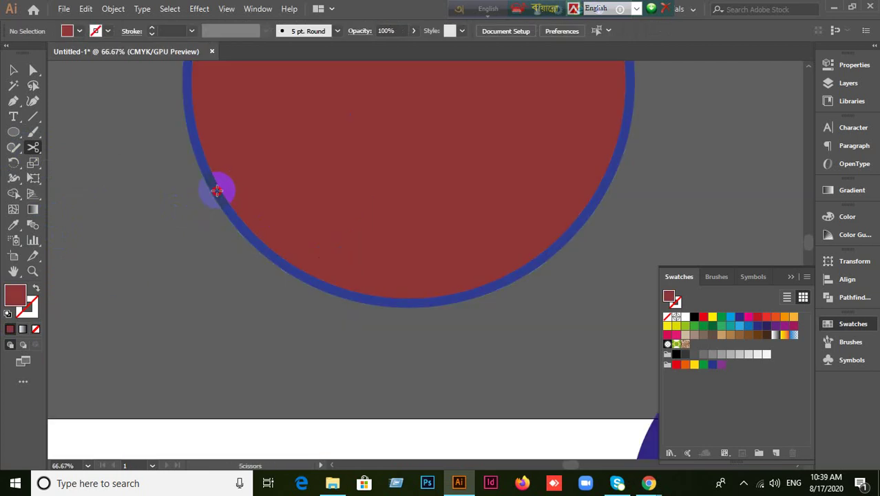
pyautogui.click(217, 191)
pyautogui.click(565, 258)
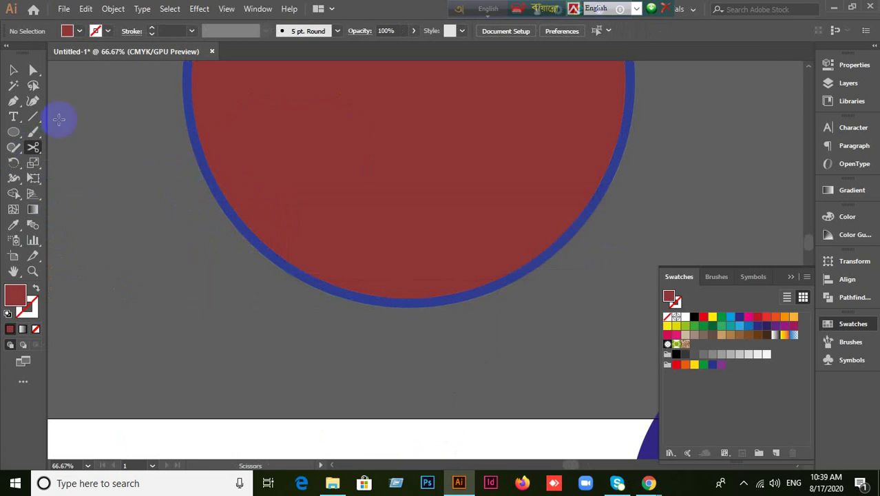
# Select the blue ring, try again to split it with the Scissors tool, and deselect it.
pyautogui.click(13, 70)
pyautogui.click(210, 185)
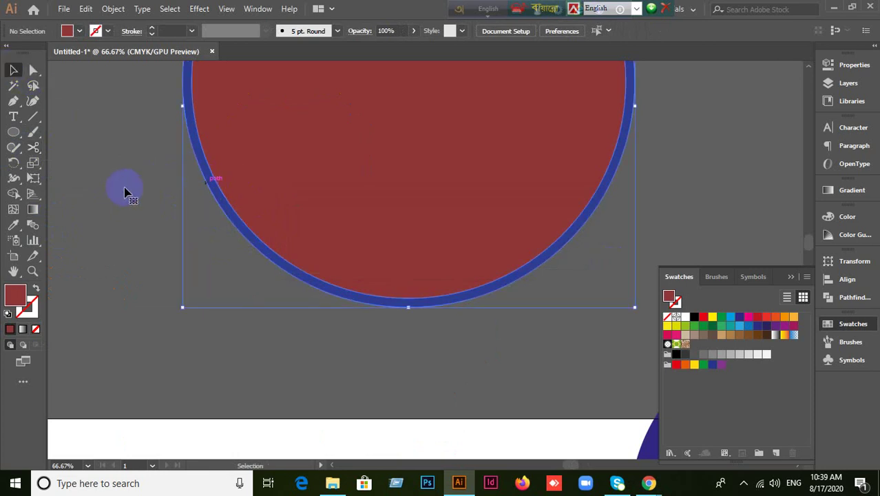
pyautogui.moveTo(33, 148); pyautogui.dragTo(68, 163)
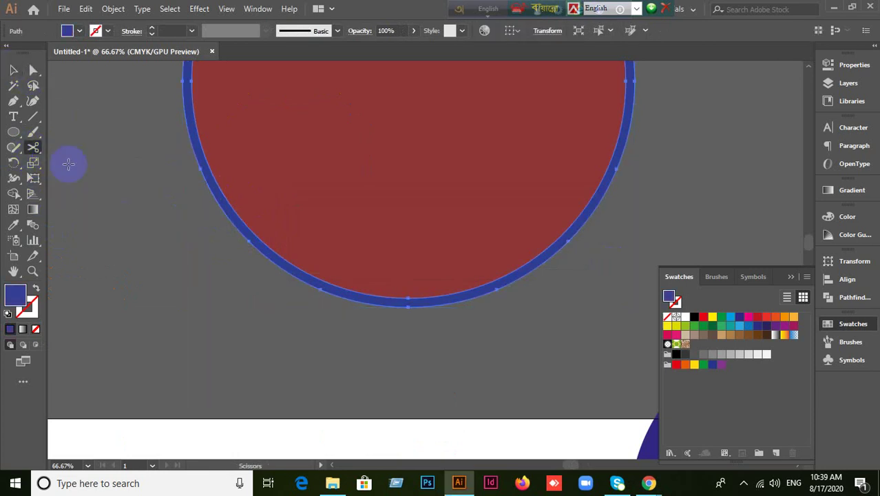
pyautogui.click(197, 146)
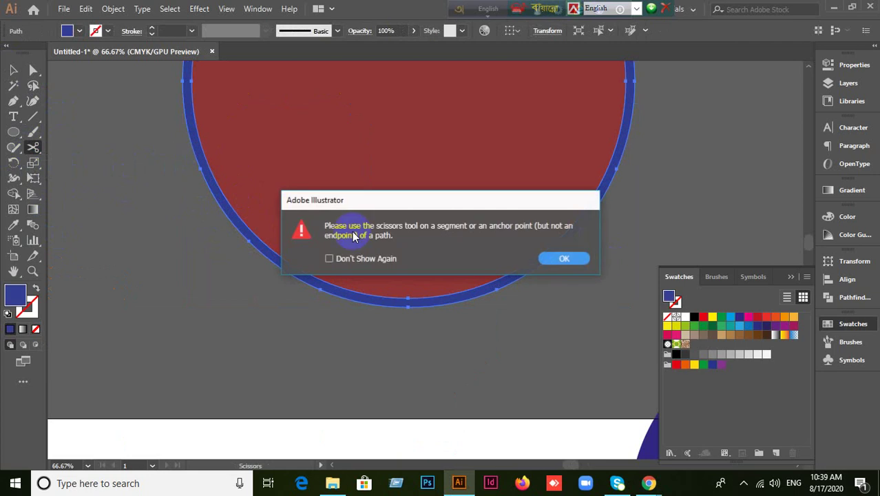
pyautogui.click(578, 255)
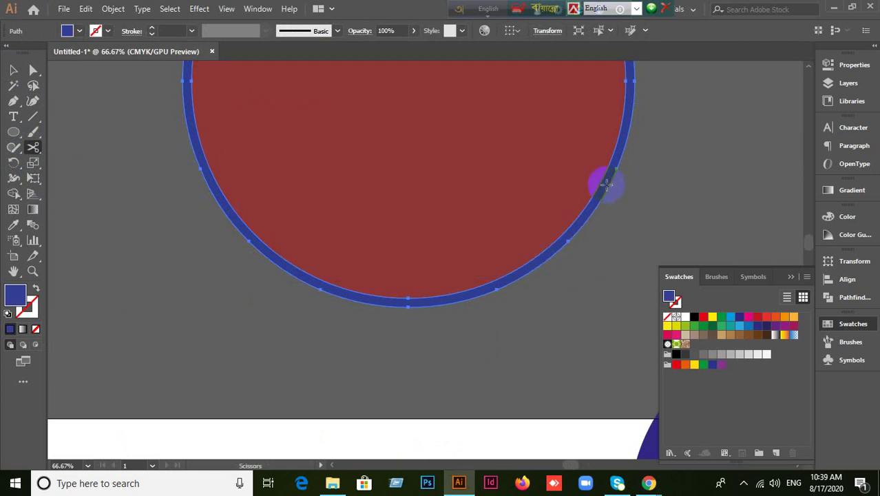
pyautogui.click(240, 203)
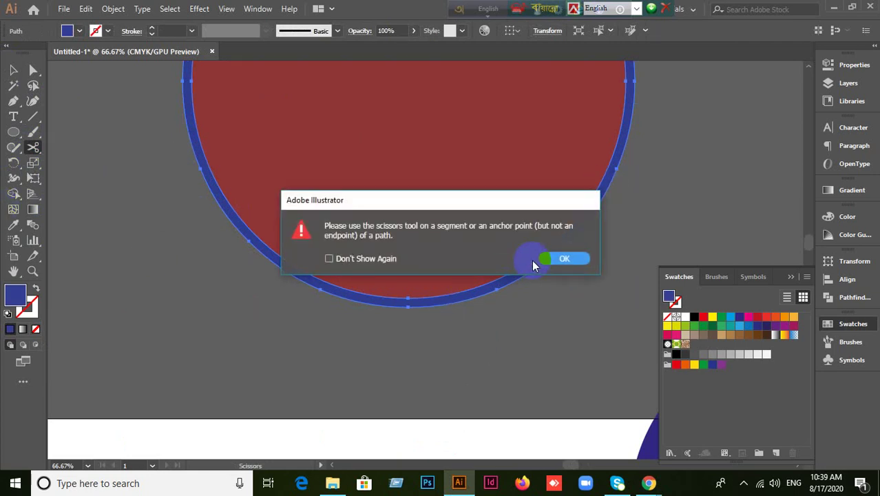
pyautogui.click(559, 259)
pyautogui.click(13, 70)
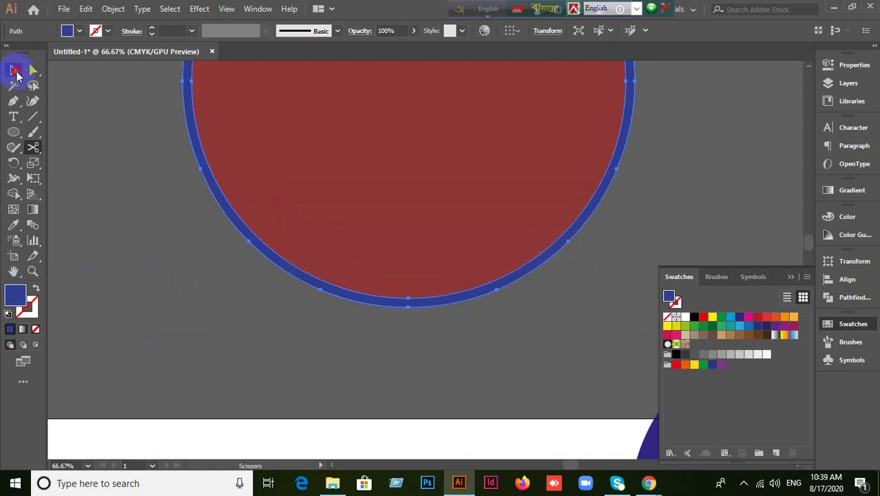
pyautogui.click(123, 212)
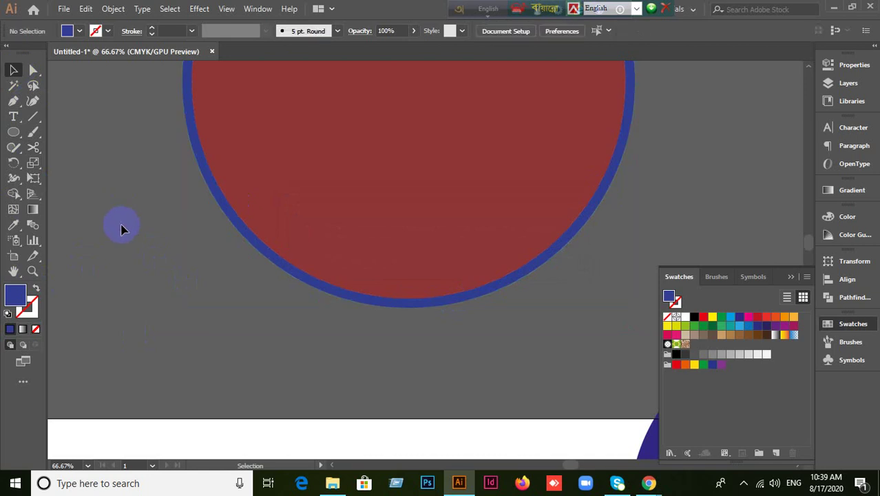
pyautogui.scroll(-4, 123, 230)
pyautogui.moveTo(323, 304); pyautogui.dragTo(593, 276)
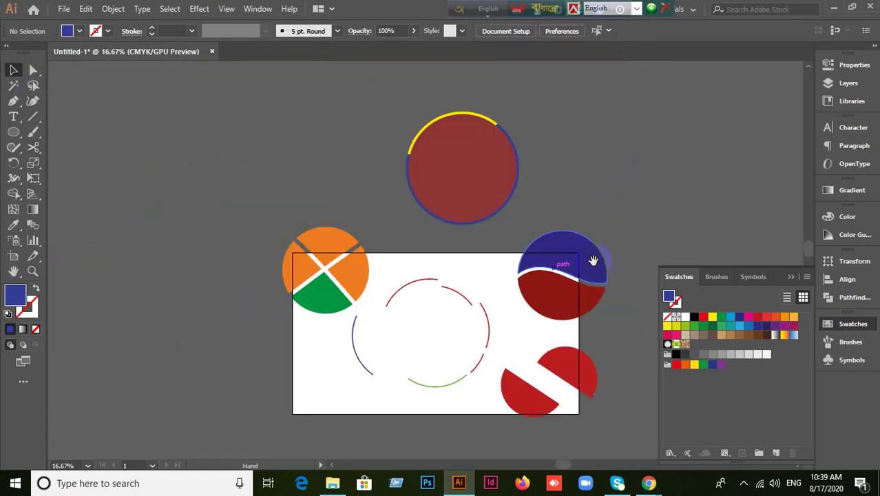
pyautogui.scroll(2, 415, 292)
pyautogui.scroll(-1, 421, 255)
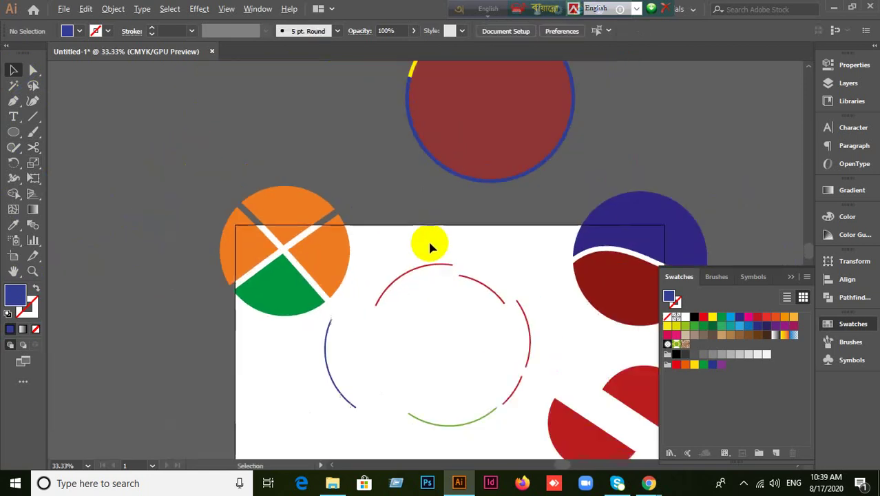
pyautogui.moveTo(541, 139); pyautogui.dragTo(429, 251)
pyautogui.hotkey('ctrl', 'z')
pyautogui.click(328, 157)
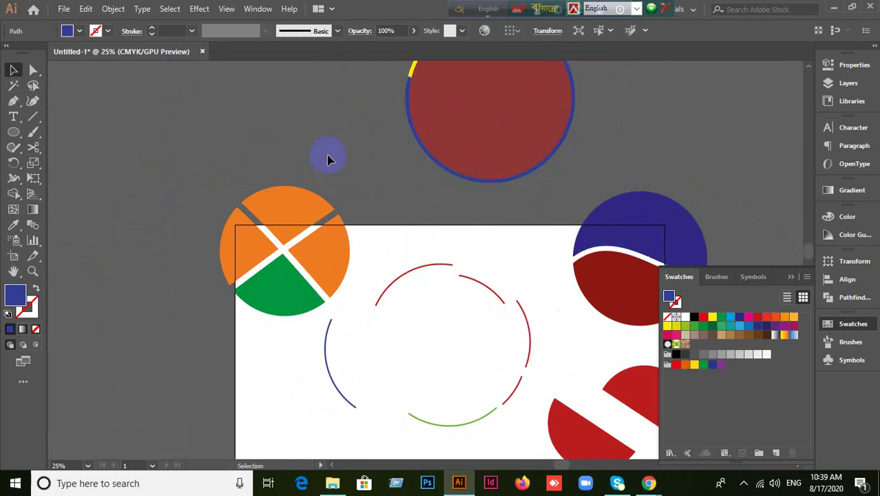
# Select all the artwork and move it off the artboard into the empty area beyond its left edge.
pyautogui.scroll(-2, 328, 157)
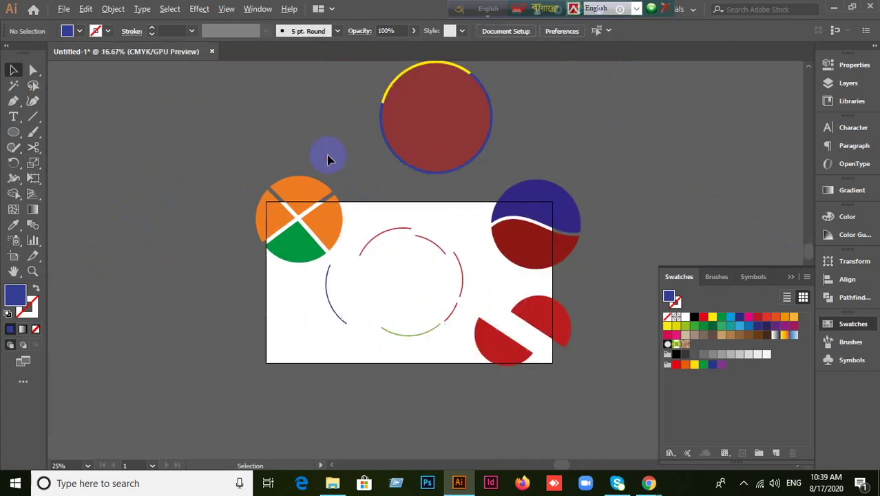
pyautogui.moveTo(590, 251); pyautogui.dragTo(507, 279)
pyautogui.scroll(1, 510, 280)
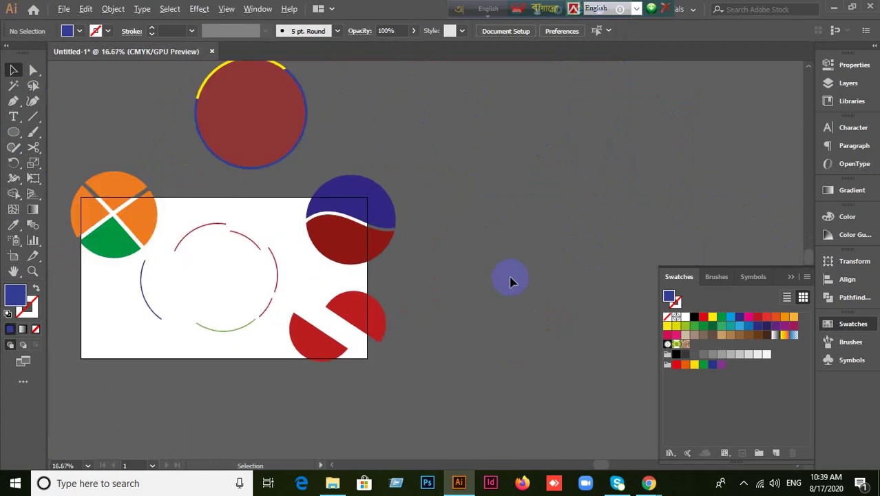
pyautogui.moveTo(431, 259); pyautogui.dragTo(633, 250)
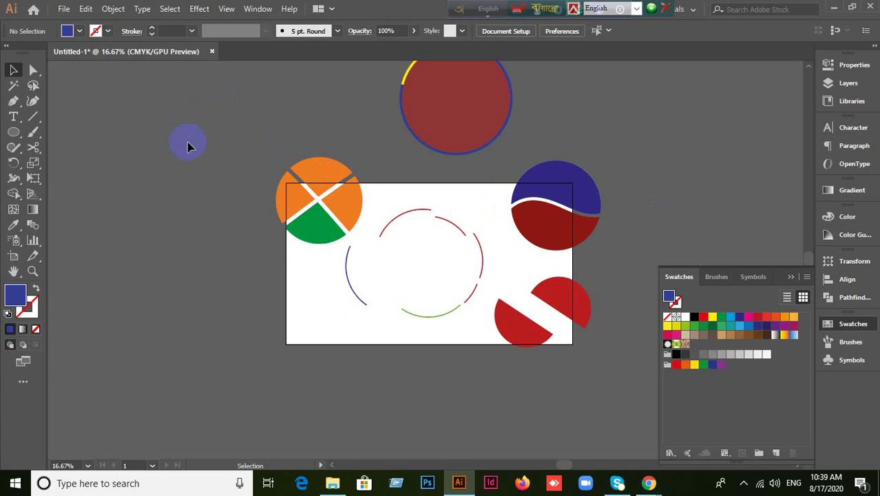
pyautogui.moveTo(219, 101); pyautogui.dragTo(594, 350)
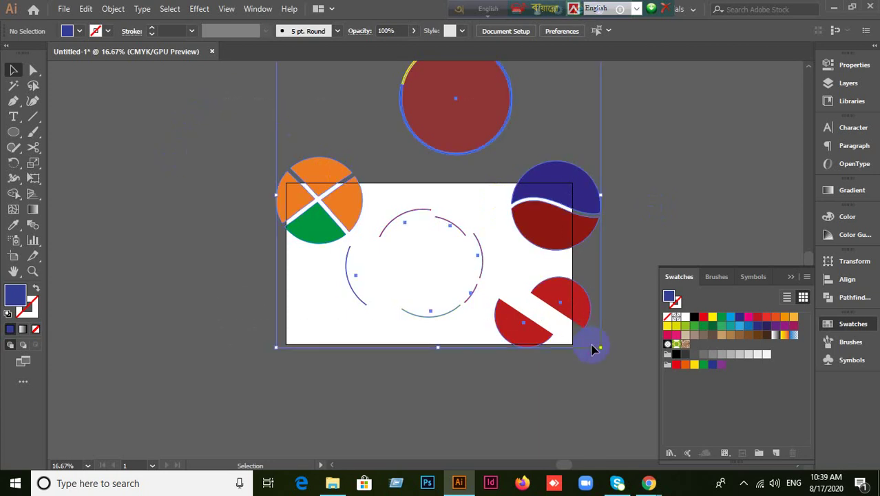
pyautogui.click(309, 330)
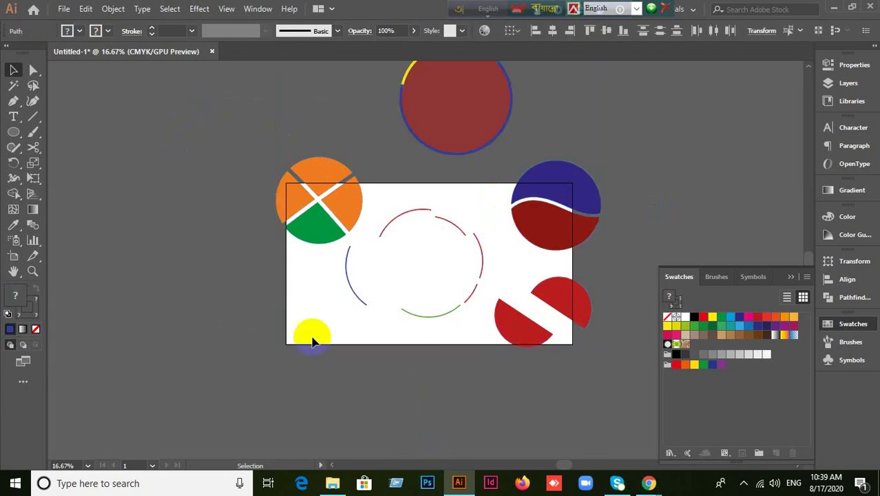
pyautogui.hotkey('ctrl', 'a')
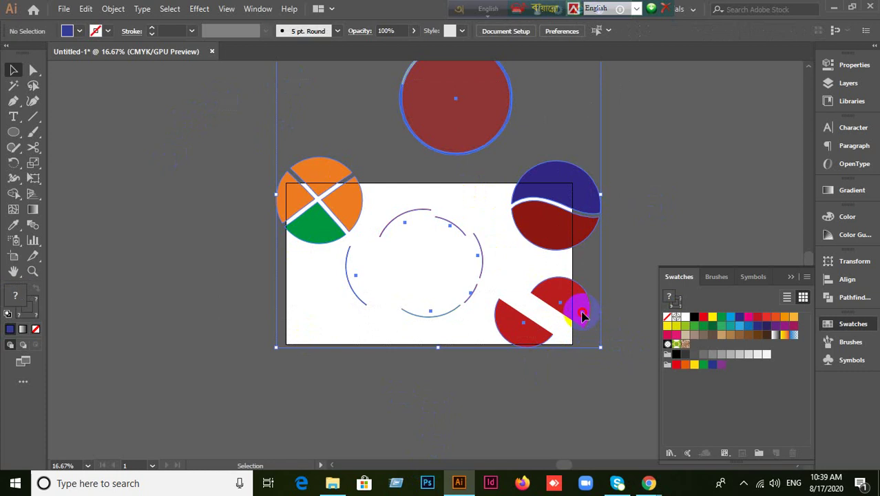
pyautogui.moveTo(580, 308); pyautogui.dragTo(230, 281)
pyautogui.click(328, 351)
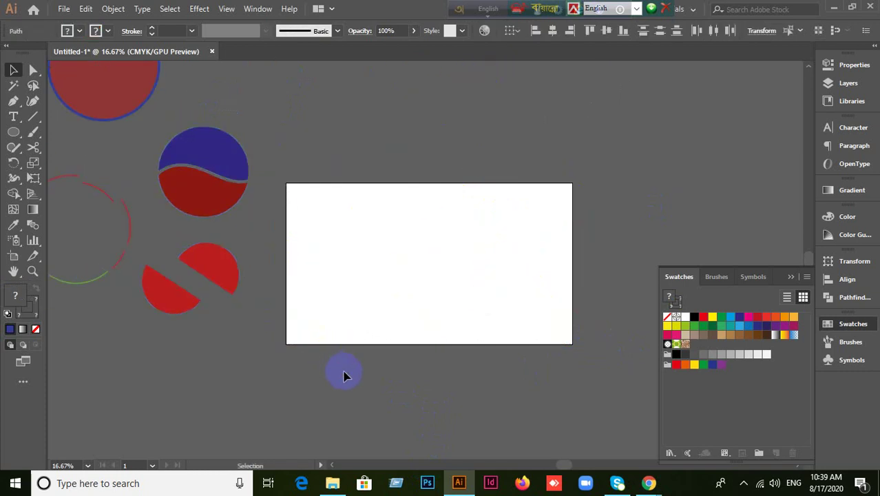
# Draw a circle near the middle of the artboard with no fill and a 1 pt blue stroke.
pyautogui.scroll(2, 422, 297)
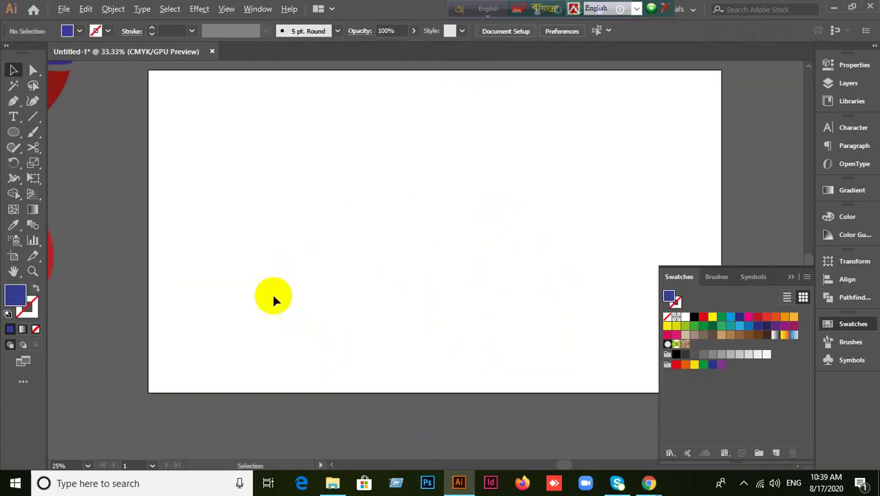
pyautogui.click(12, 137)
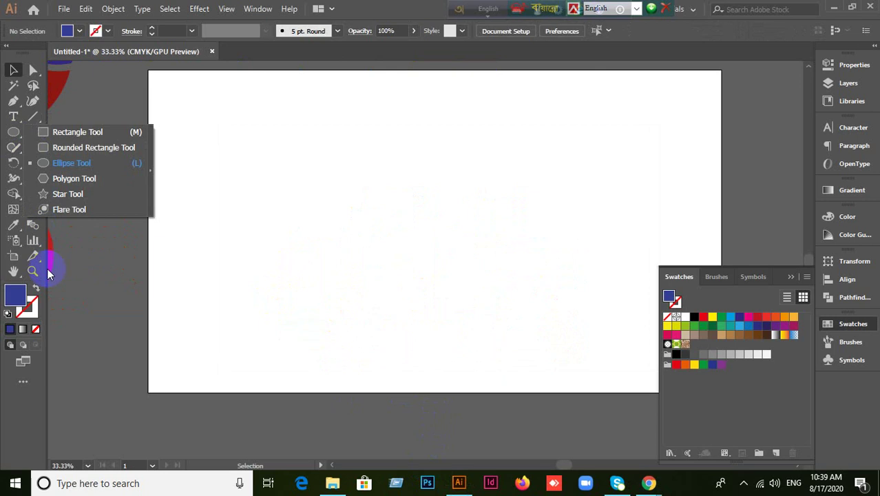
pyautogui.click(56, 164)
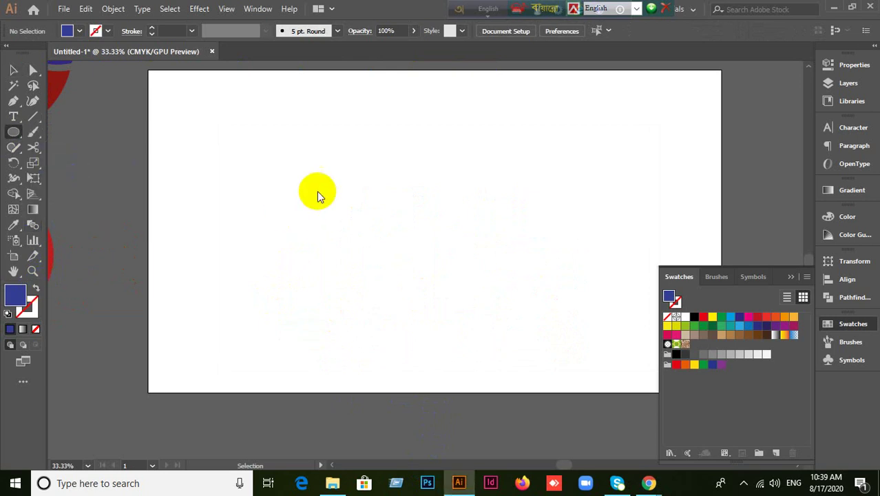
pyautogui.click(37, 289)
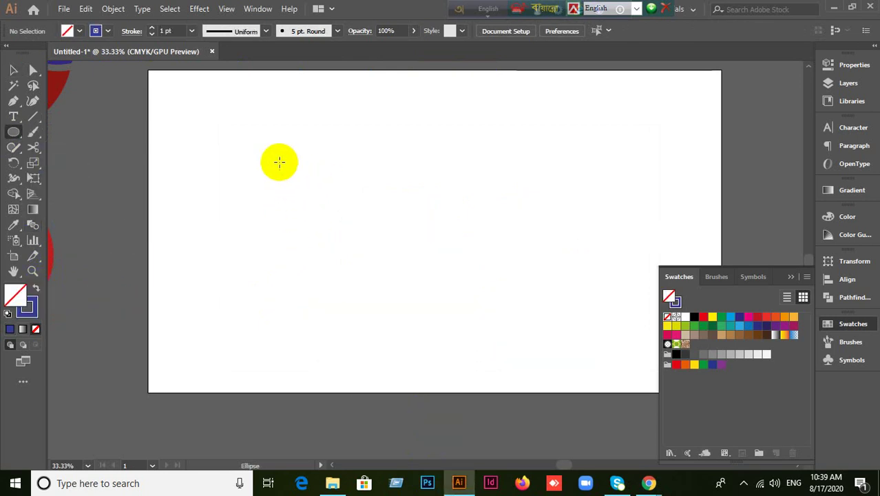
pyautogui.click(33, 308)
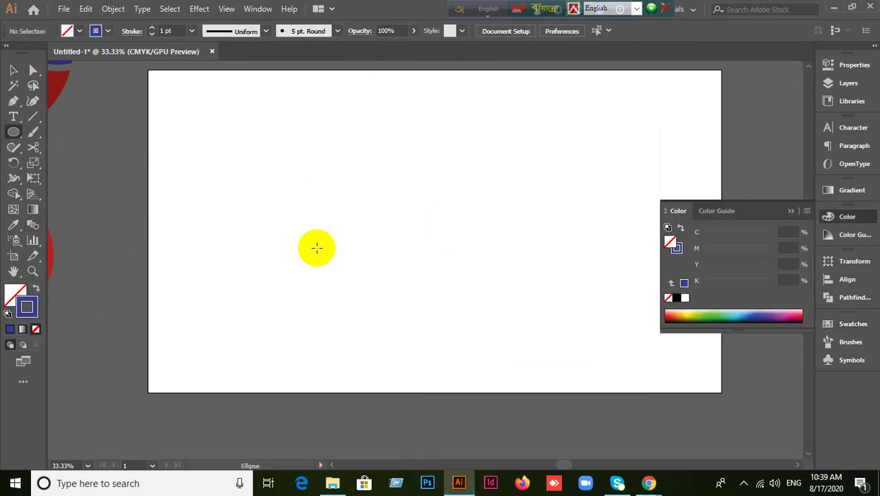
pyautogui.moveTo(319, 169); pyautogui.dragTo(451, 300)
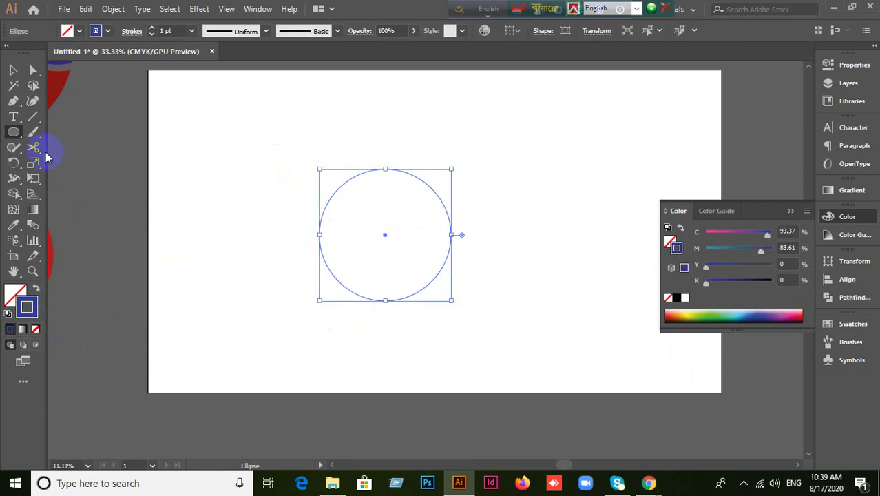
# Cut the outlined circle in two with a wavy Knife stroke across its middle, and select the upper piece to check the split.
pyautogui.moveTo(38, 156); pyautogui.dragTo(72, 179)
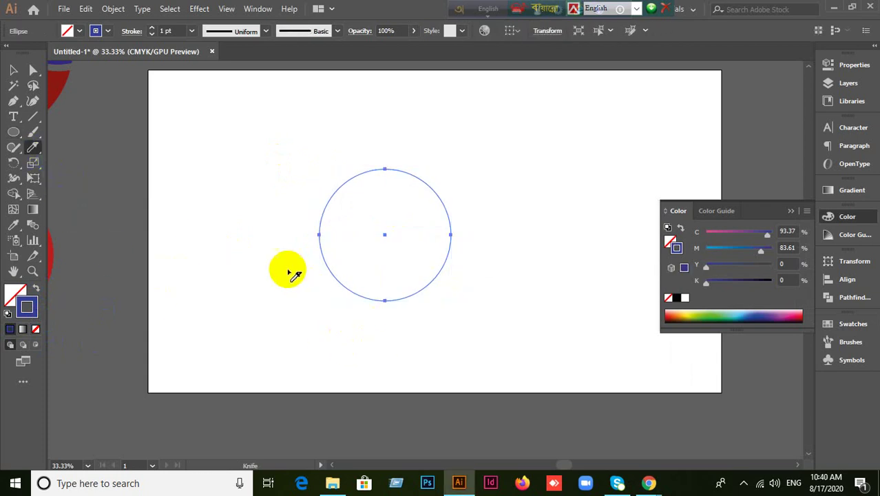
pyautogui.moveTo(273, 264)
pyautogui.mouseDown()
pyautogui.moveTo(285, 237)
pyautogui.moveTo(415, 231)
pyautogui.moveTo(606, 253)
pyautogui.mouseUp()
pyautogui.click(12, 70)
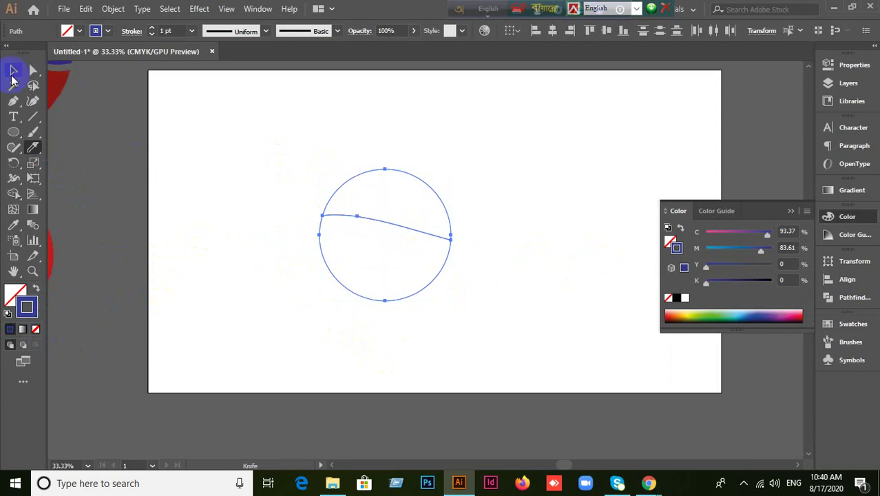
pyautogui.click(406, 200)
pyautogui.click(407, 173)
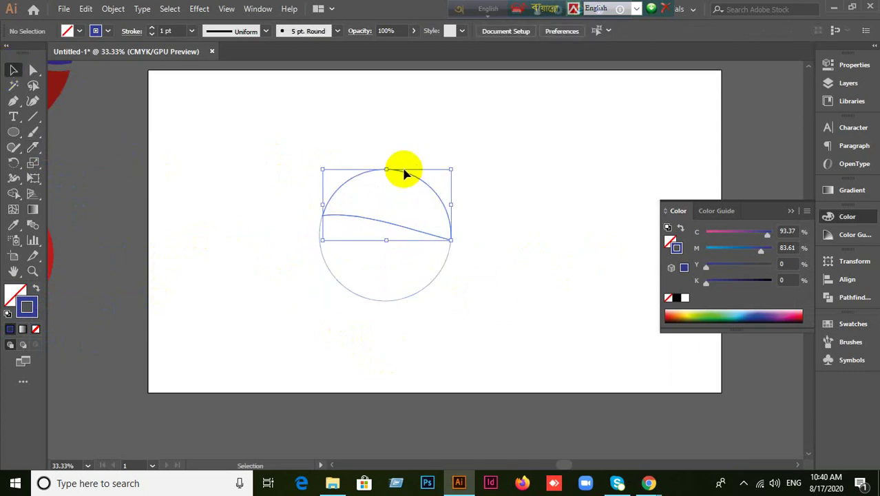
pyautogui.click(444, 139)
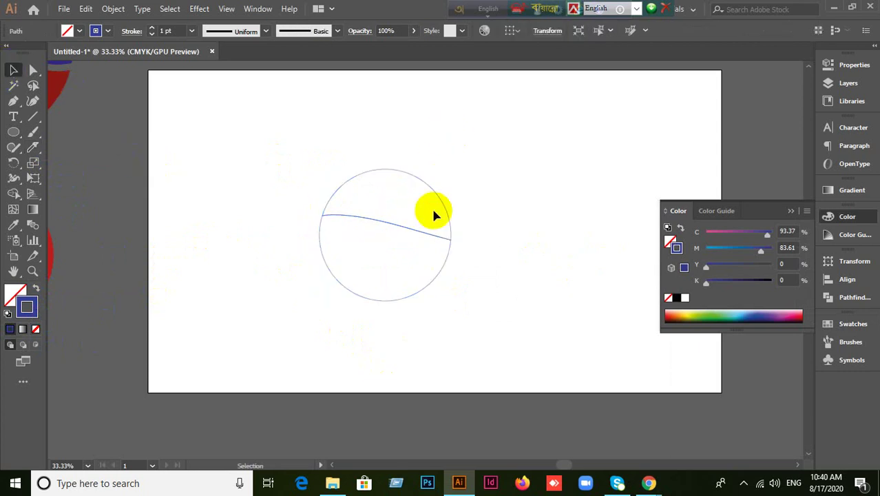
# Pull the lower piece of the outlined circle downward and away from the upper piece, and undo the changes.
pyautogui.click(388, 305)
pyautogui.moveTo(383, 301); pyautogui.dragTo(356, 343)
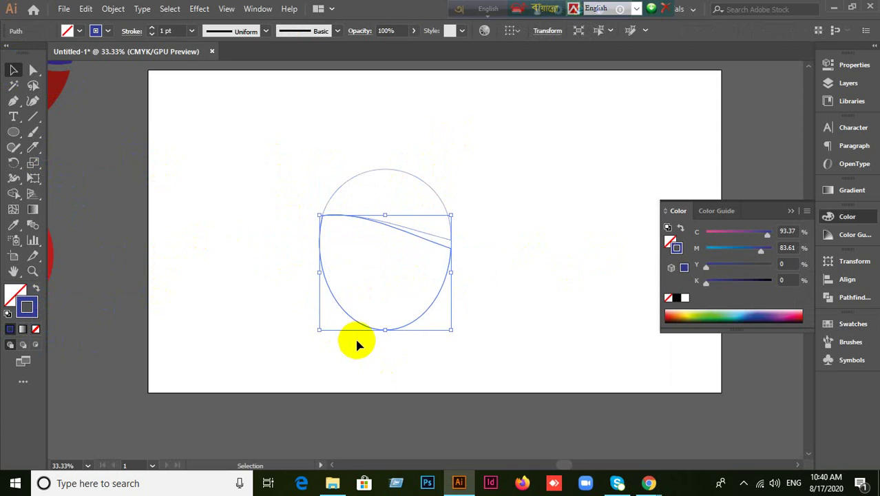
pyautogui.hotkey('ctrl', 'z')
pyautogui.hotkey('ctrl', 'z')
pyautogui.click(406, 362)
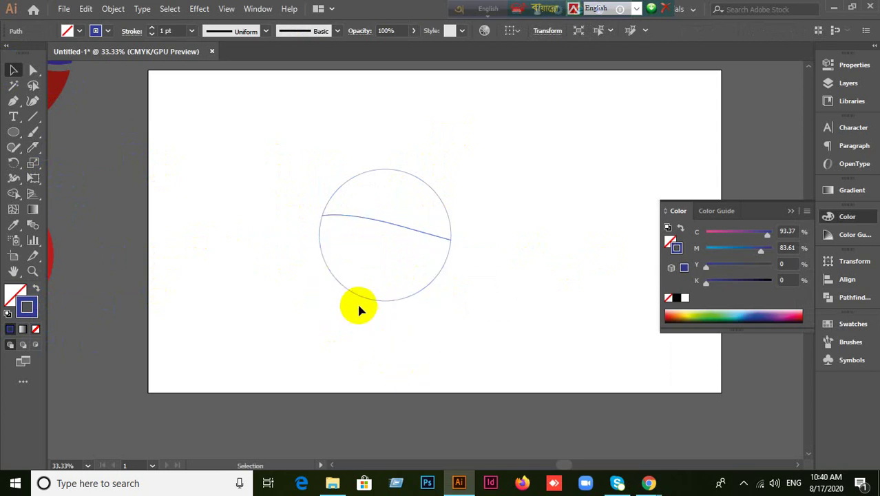
pyautogui.moveTo(363, 301); pyautogui.dragTo(333, 326)
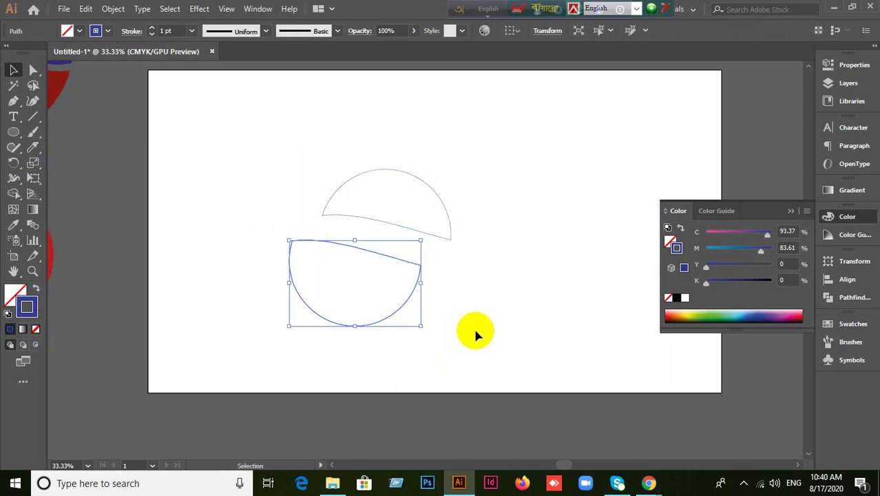
pyautogui.click(474, 332)
pyautogui.hotkey('ctrl', 'z')
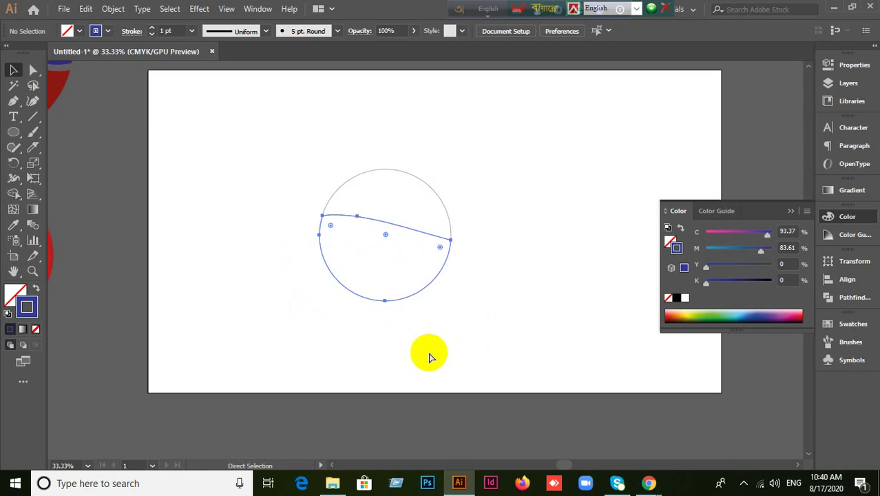
# Select both pieces of the outlined circle and delete them.
pyautogui.click(245, 140)
pyautogui.moveTo(247, 141); pyautogui.dragTo(499, 367)
pyautogui.press('Delete')
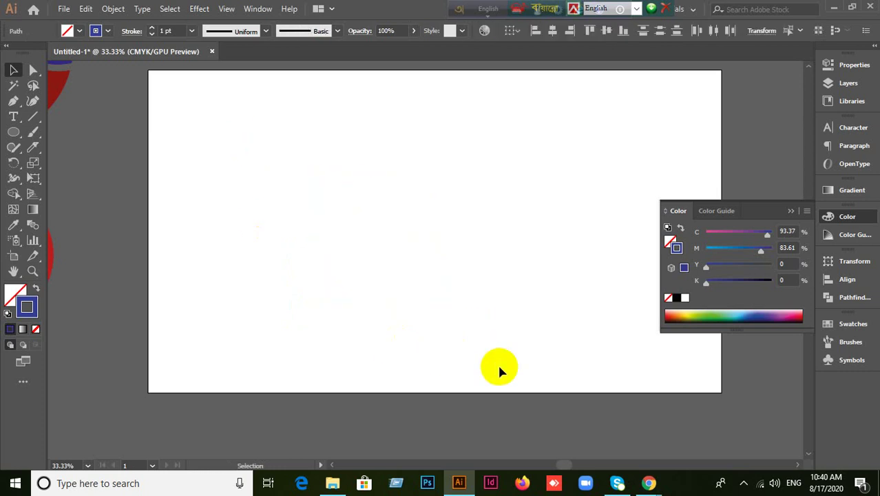
# Swap the fill and stroke colours and draw a large circle with a blue fill and no stroke near the artboard's middle.
pyautogui.click(36, 287)
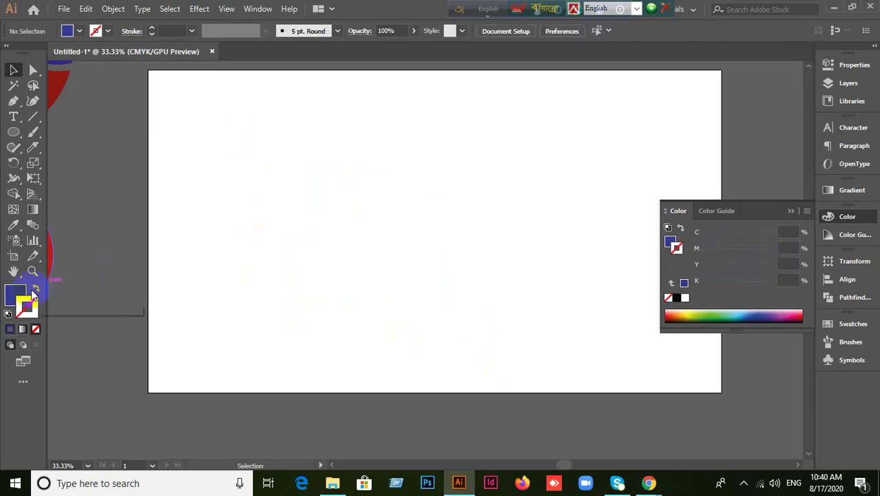
pyautogui.click(9, 297)
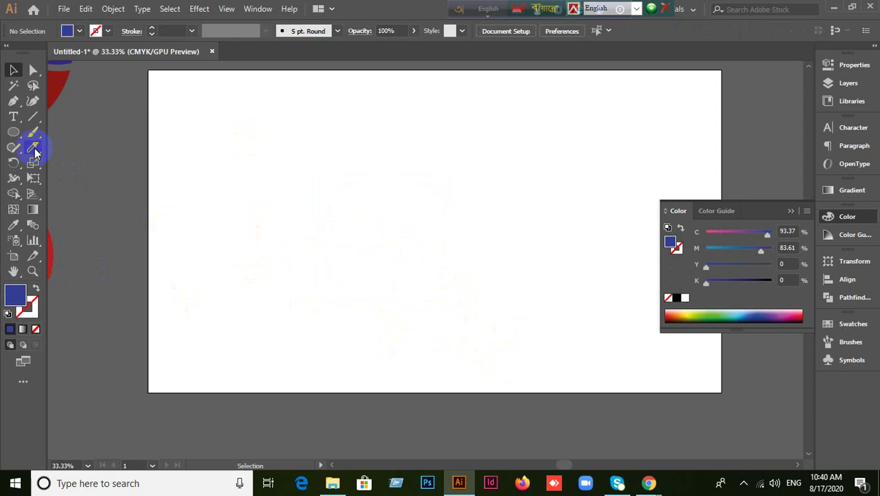
pyautogui.click(36, 152)
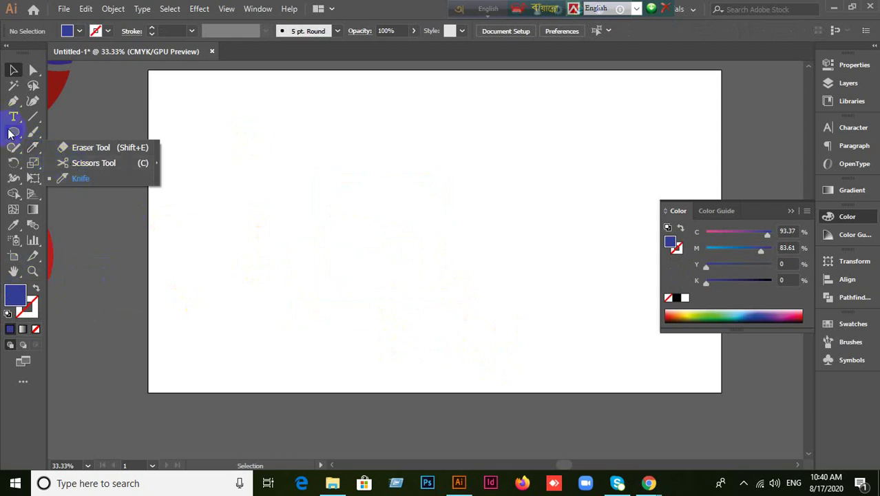
pyautogui.click(11, 132)
pyautogui.click(63, 166)
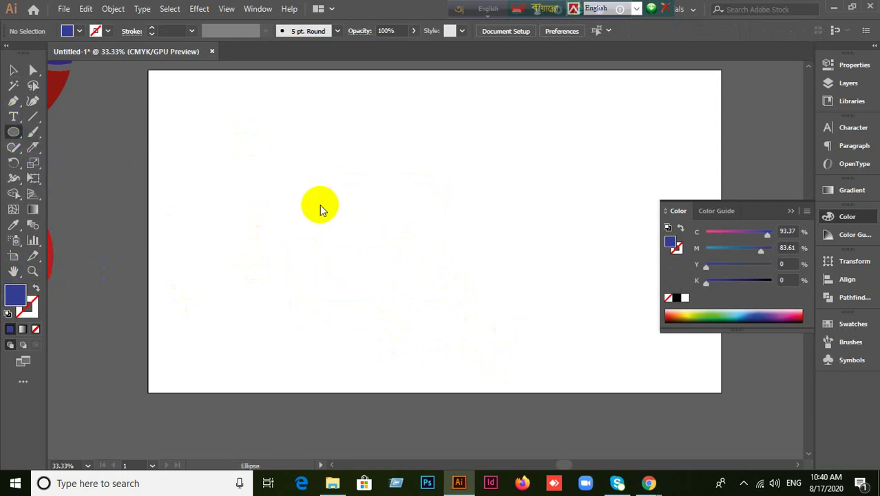
pyautogui.moveTo(298, 133); pyautogui.dragTo(514, 333)
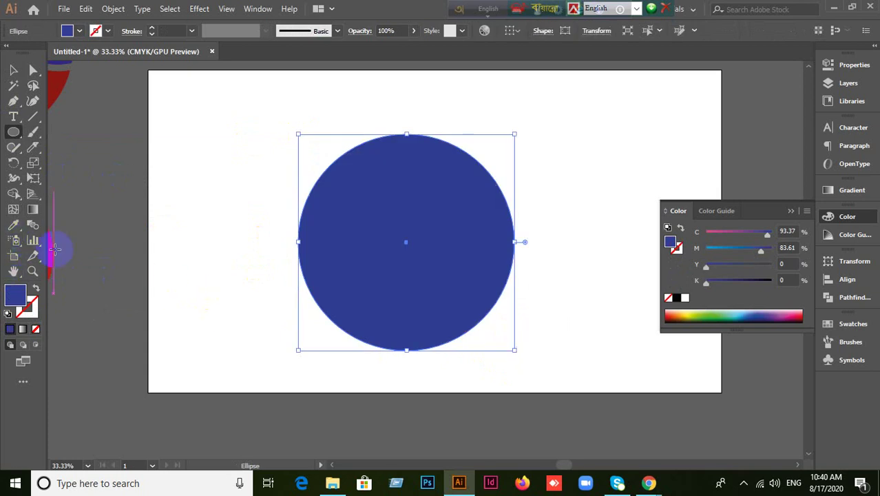
# Cut the blue circle into upper and lower pieces with a wavy Knife stroke across its middle, and deselect the artwork.
pyautogui.click(33, 148)
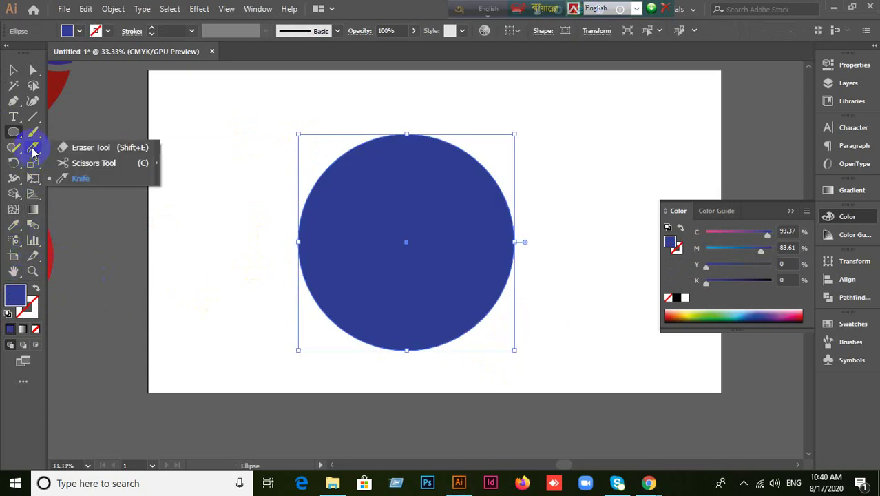
pyautogui.click(89, 178)
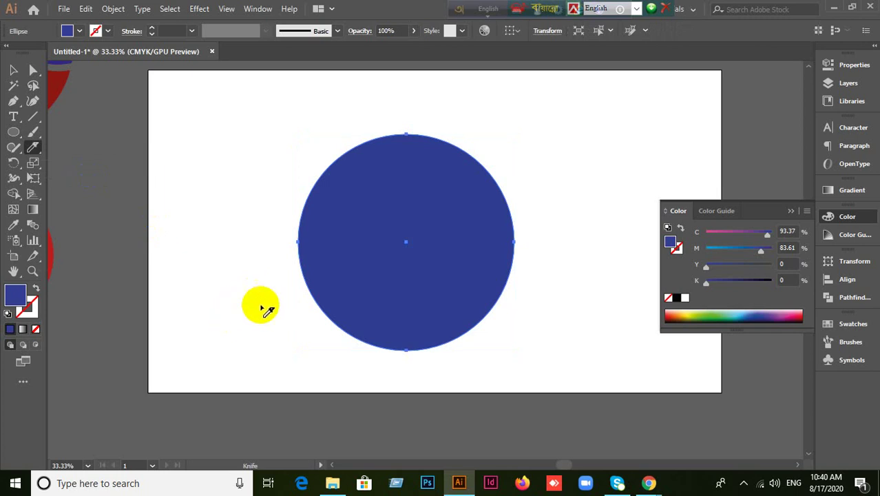
pyautogui.moveTo(263, 302)
pyautogui.mouseDown()
pyautogui.moveTo(281, 269)
pyautogui.moveTo(468, 269)
pyautogui.moveTo(628, 218)
pyautogui.mouseUp()
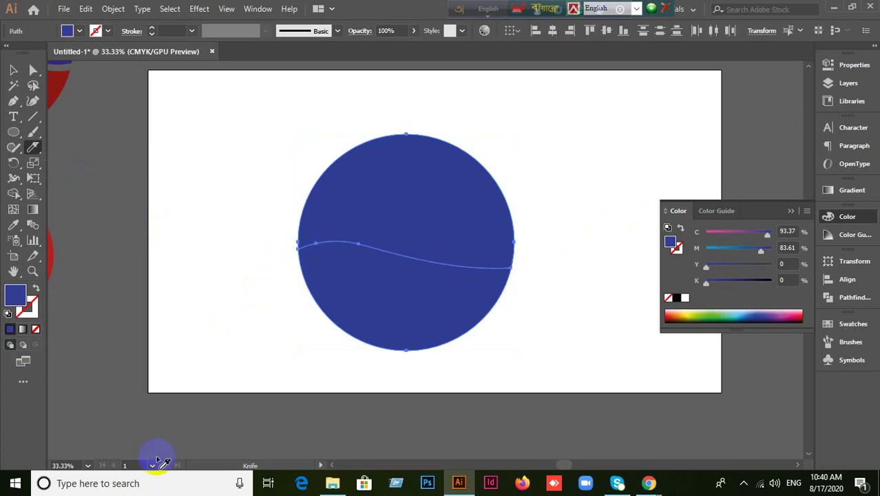
pyautogui.click(13, 70)
pyautogui.click(139, 162)
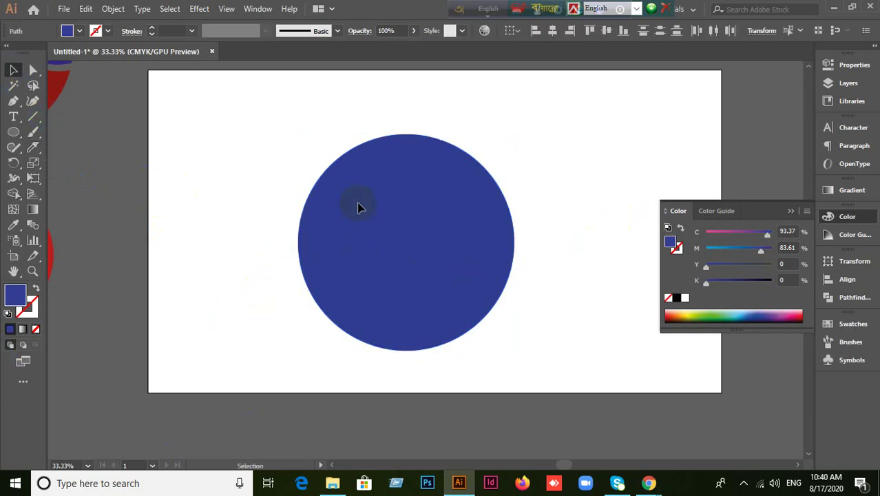
# Change the fill of the circle's lower piece to dark red 8C3737 and deselect it.
pyautogui.click(372, 231)
pyautogui.click(384, 320)
pyautogui.click(420, 201)
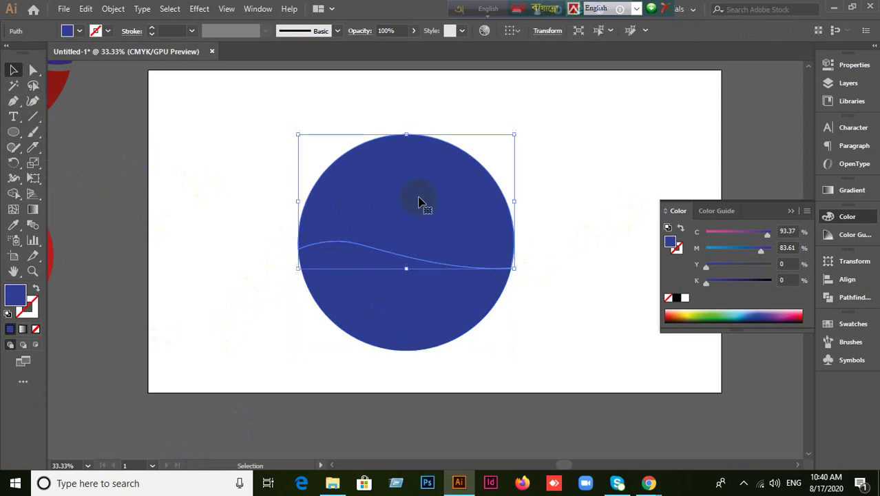
pyautogui.click(375, 328)
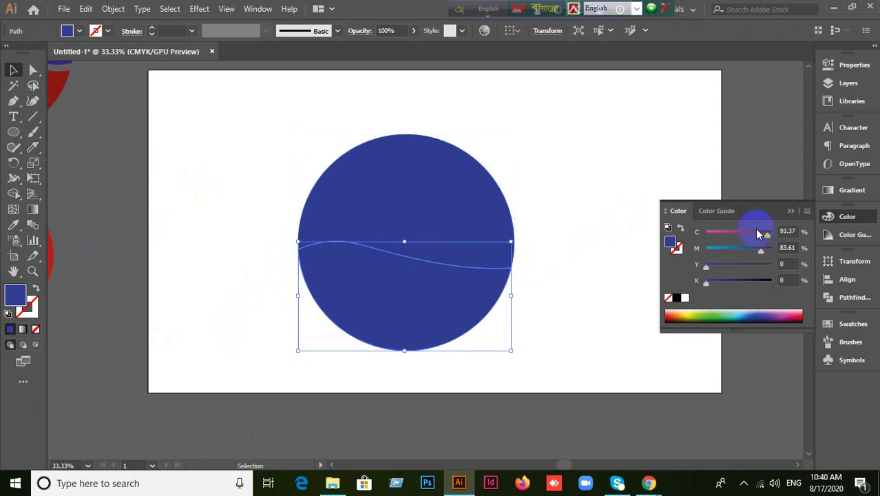
pyautogui.doubleClick(14, 303)
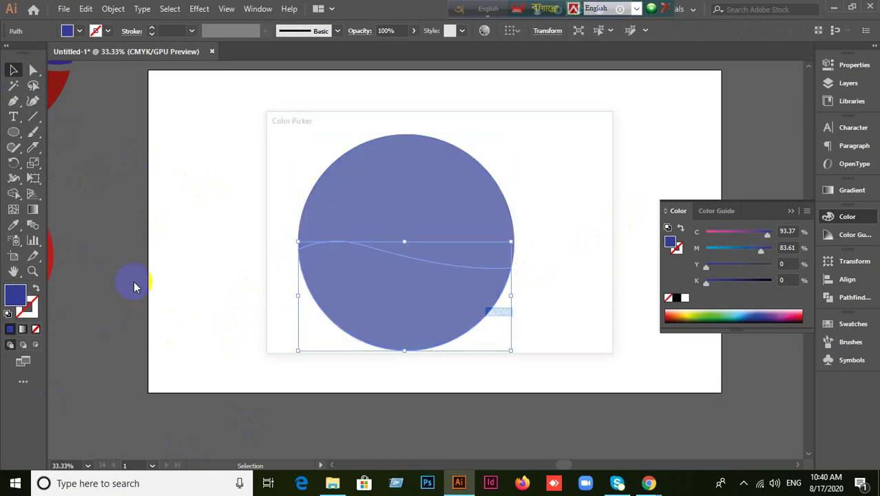
pyautogui.moveTo(447, 211); pyautogui.dragTo(452, 145)
pyautogui.click(577, 159)
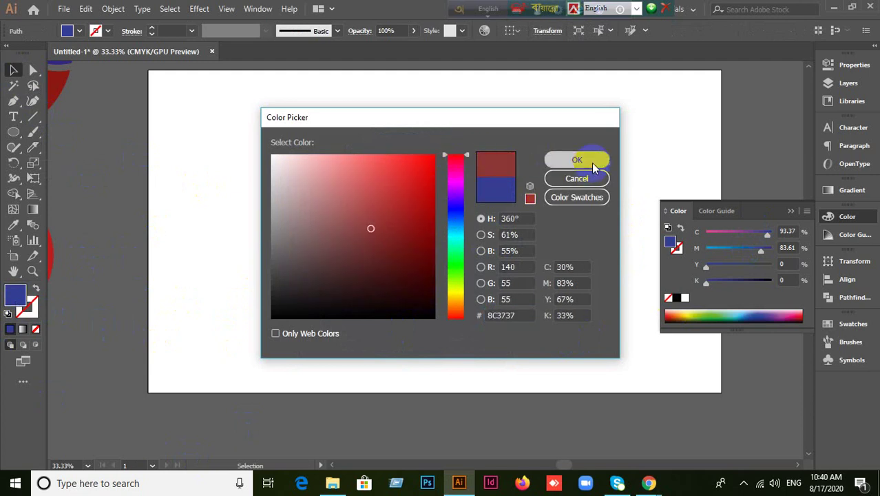
pyautogui.click(261, 279)
# Select the blue upper piece and set the keyboard increment to 10 px in the general preferences.
pyautogui.click(475, 195)
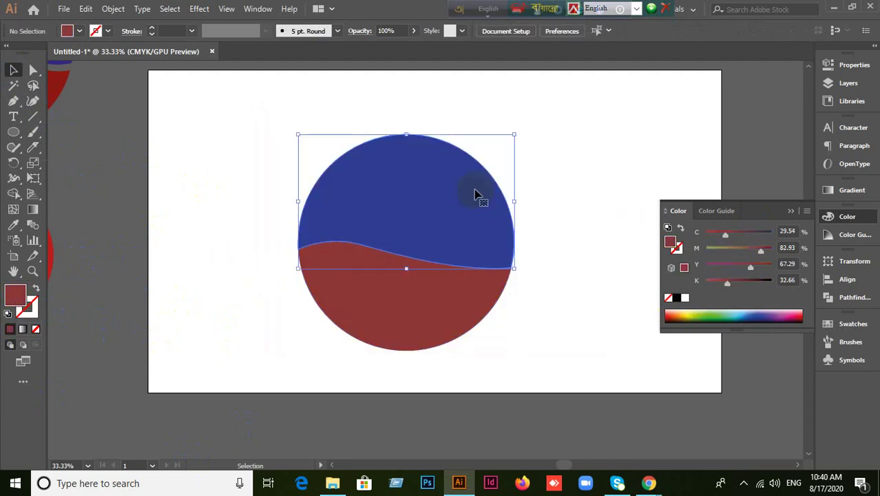
pyautogui.moveTo(475, 195)
pyautogui.mouseDown()
pyautogui.moveTo(475, 15)
pyautogui.moveTo(474, 192)
pyautogui.mouseUp()
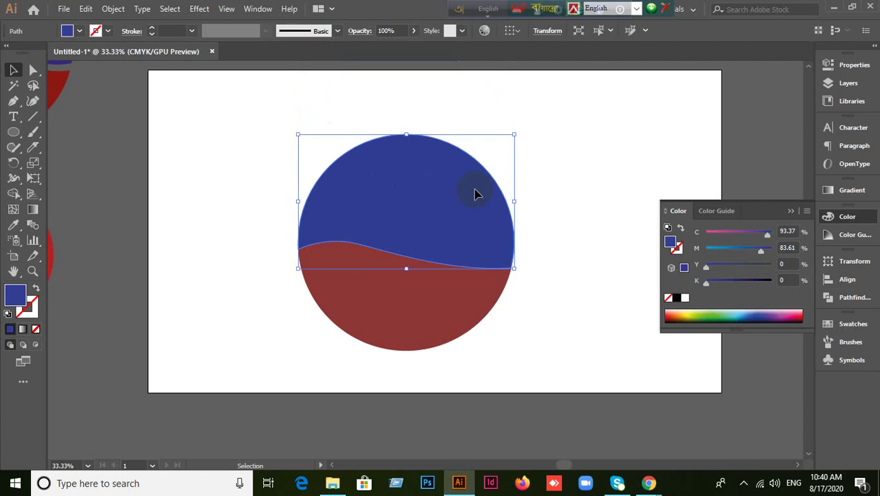
pyautogui.hotkey('ctrl', 'k')
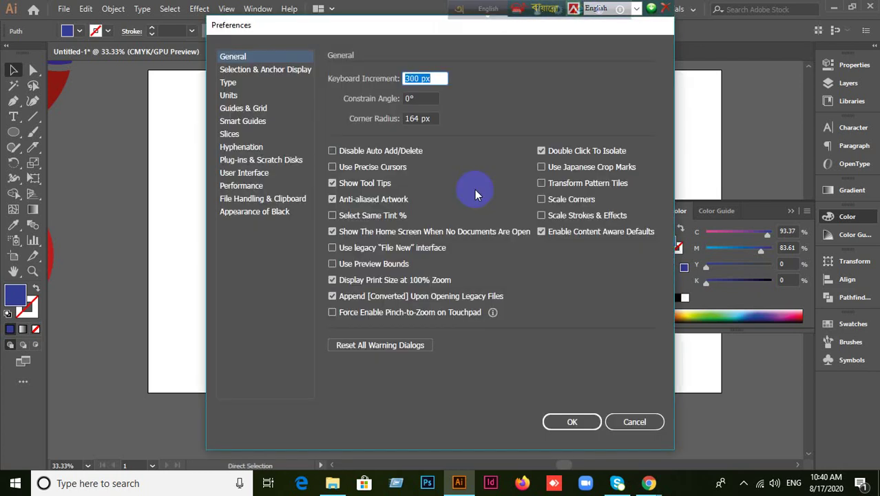
pyautogui.write('10')
pyautogui.press('Return')
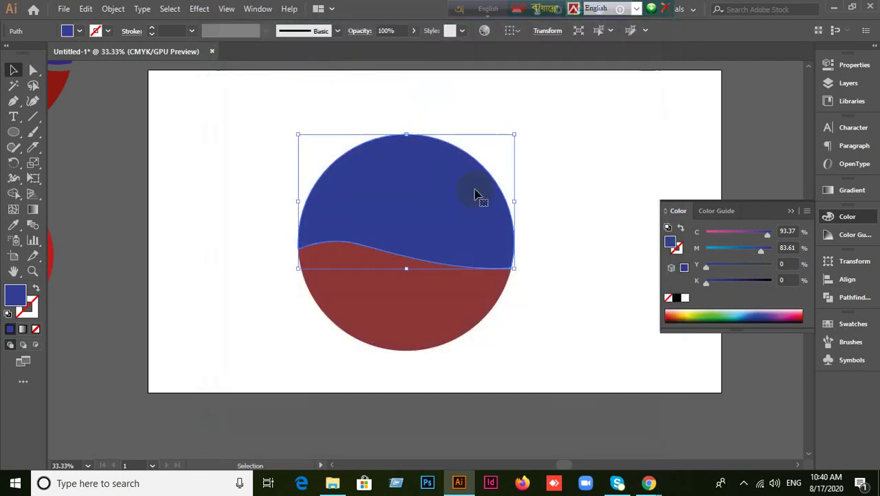
# Nudge the blue piece upward to open a gap above the red piece, and nudge it back down against the red piece.
pyautogui.hotkey('shift', 'Up')
pyautogui.hotkey('shift', 'Up')
pyautogui.hotkey('shift', 'Up')
pyautogui.hotkey('shift', 'Up')
pyautogui.hotkey('shift', 'Up')
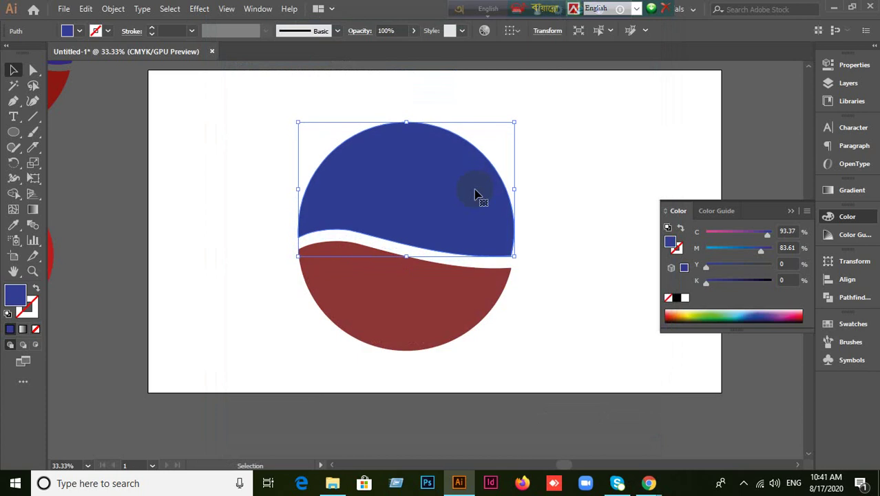
pyautogui.hotkey('shift', 'Down')
pyautogui.hotkey('shift', 'Up')
pyautogui.hotkey('shift', 'Down')
pyautogui.hotkey('shift', 'Down')
pyautogui.hotkey('shift', 'Down')
pyautogui.hotkey('shift', 'Down')
pyautogui.hotkey('shift', 'Down')
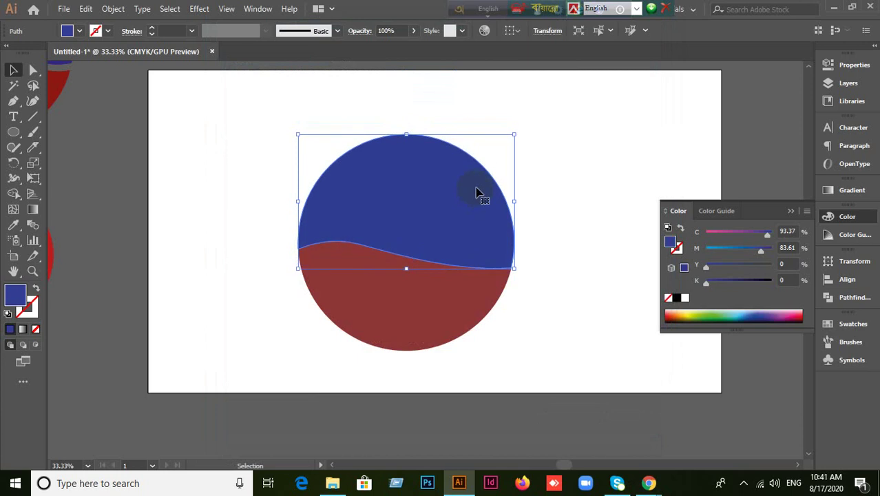
# Try to cut the blue piece near its upper-left edge with a short Knife stroke and with the Scissors tool.
pyautogui.click(258, 210)
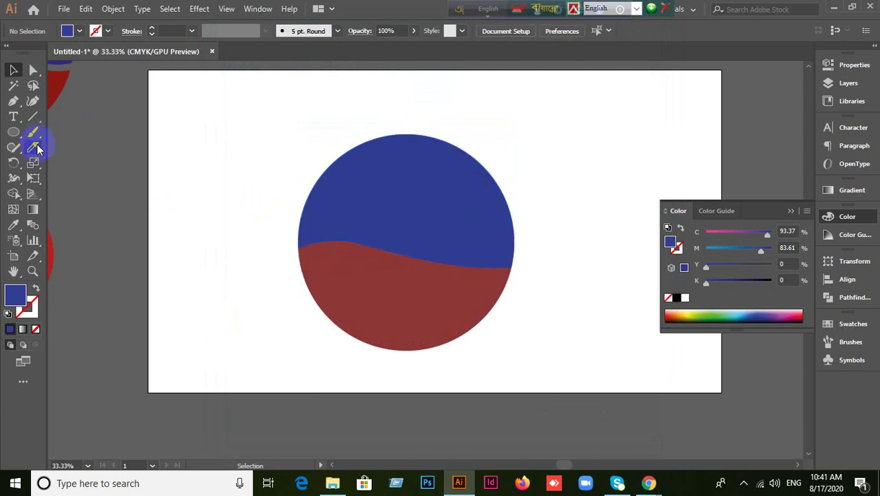
pyautogui.moveTo(38, 149)
pyautogui.mouseDown()
pyautogui.moveTo(84, 166)
pyautogui.moveTo(87, 177)
pyautogui.mouseUp()
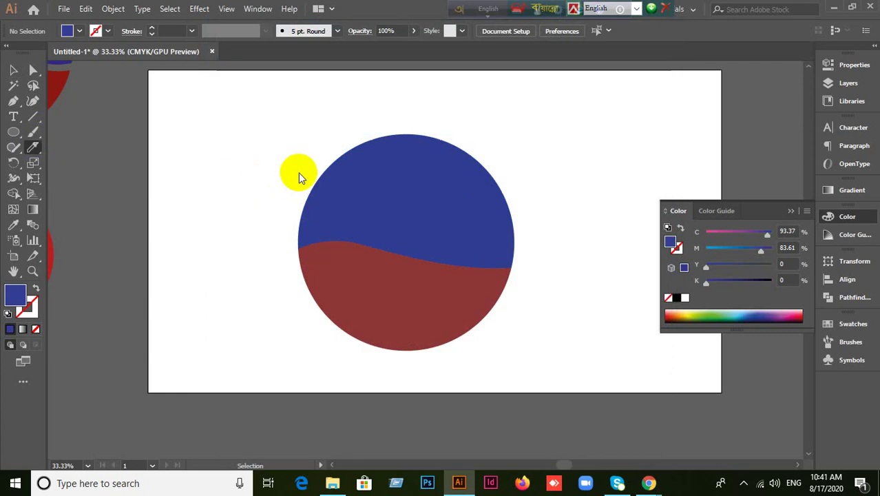
pyautogui.moveTo(295, 139); pyautogui.dragTo(374, 181)
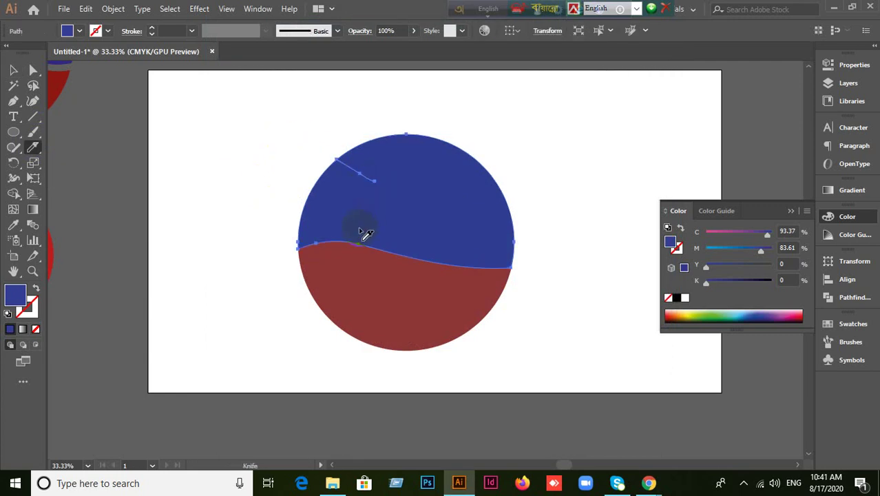
pyautogui.click(13, 69)
pyautogui.click(418, 193)
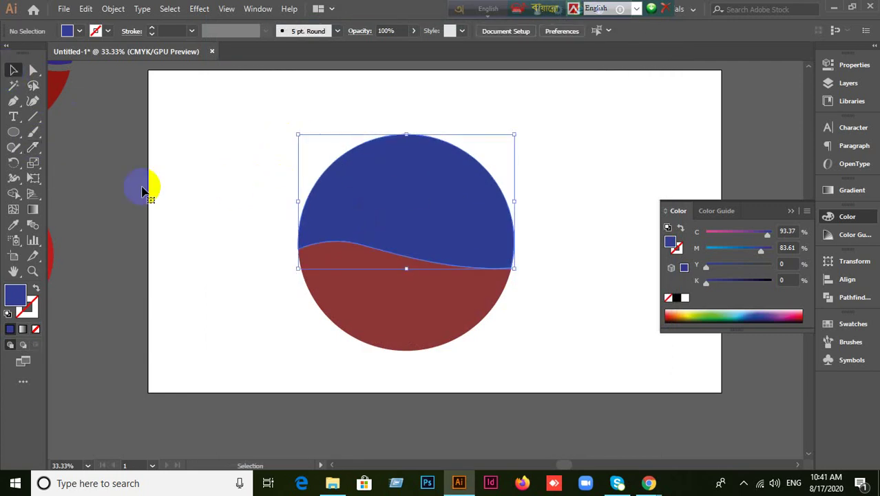
pyautogui.moveTo(34, 146); pyautogui.dragTo(74, 161)
pyautogui.click(342, 166)
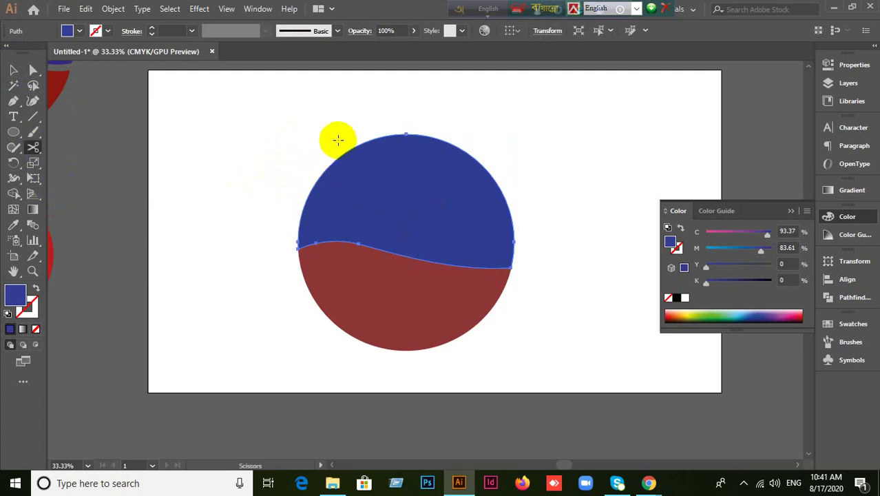
# Cut the blue piece into left and right parts with a roughly vertical Knife stroke through its middle, and deselect the artwork.
pyautogui.moveTo(33, 147)
pyautogui.mouseDown()
pyautogui.moveTo(73, 158)
pyautogui.moveTo(74, 178)
pyautogui.mouseUp()
pyautogui.moveTo(453, 126)
pyautogui.mouseDown()
pyautogui.moveTo(418, 144)
pyautogui.moveTo(357, 307)
pyautogui.moveTo(321, 290)
pyautogui.mouseUp()
pyautogui.click(13, 70)
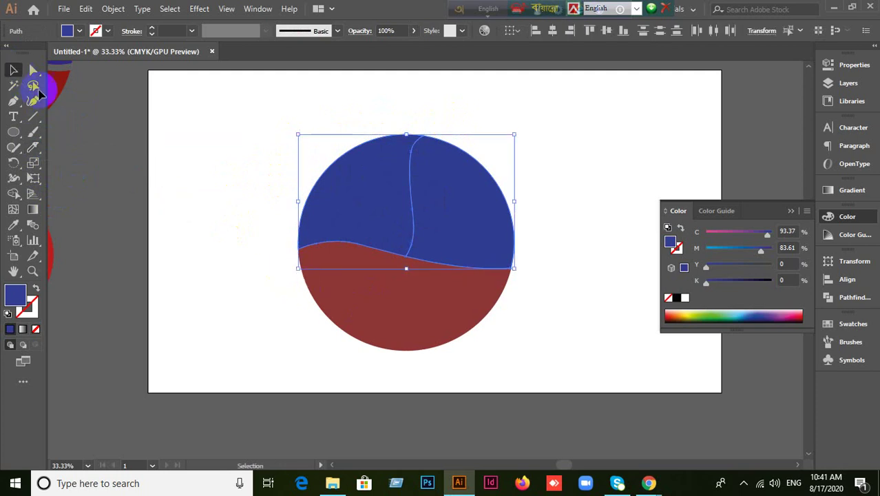
pyautogui.click(207, 166)
# Move the right part of the blue piece horizontally to the right, away from the rest of the circle.
pyautogui.click(485, 191)
pyautogui.click(577, 201)
pyautogui.moveTo(481, 200); pyautogui.dragTo(572, 200)
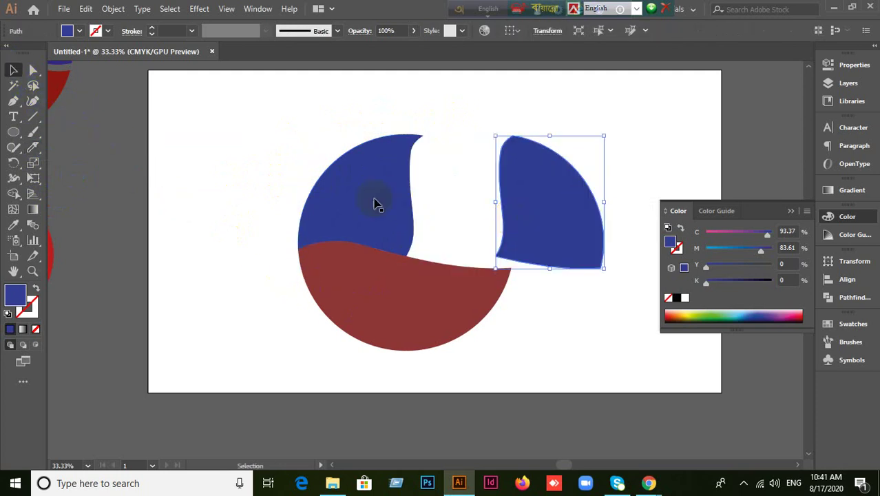
# Move the left blue piece horizontally to the left, and delete all three circle pieces from the artboard.
pyautogui.moveTo(373, 200); pyautogui.dragTo(286, 194)
pyautogui.click(220, 338)
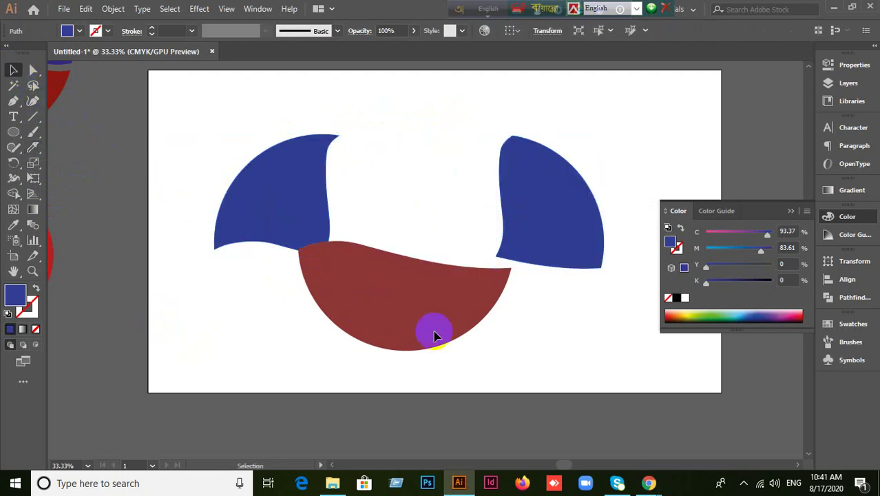
pyautogui.moveTo(167, 103); pyautogui.dragTo(597, 304)
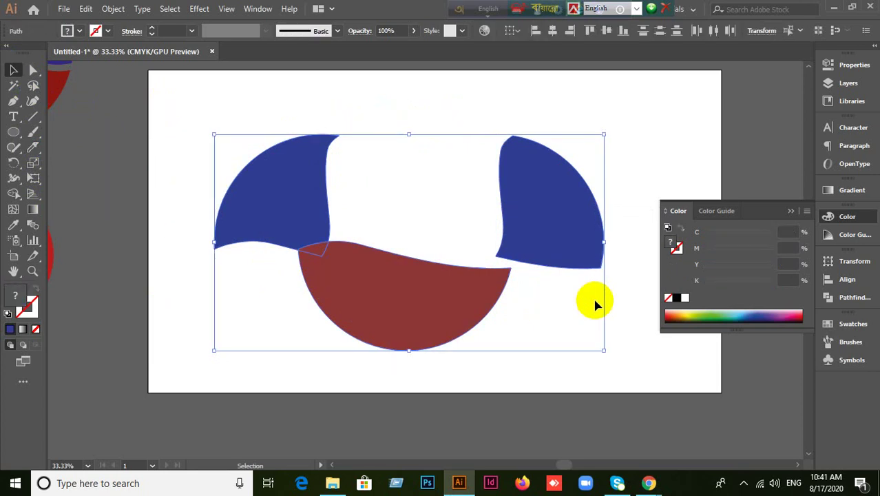
pyautogui.press('Delete')
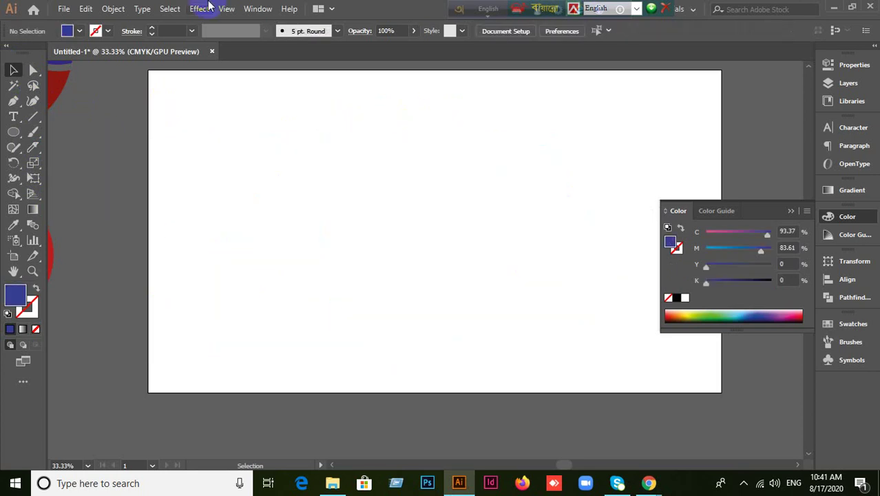
# Add a point text reading LEDP in the upper-left part of the empty artboard and finish text editing.
pyautogui.click(14, 119)
pyautogui.click(701, 230)
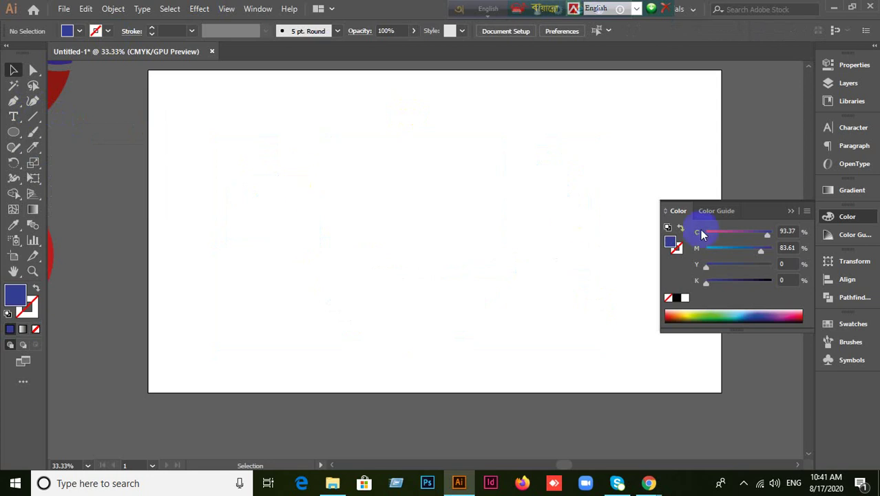
pyautogui.click(377, 202)
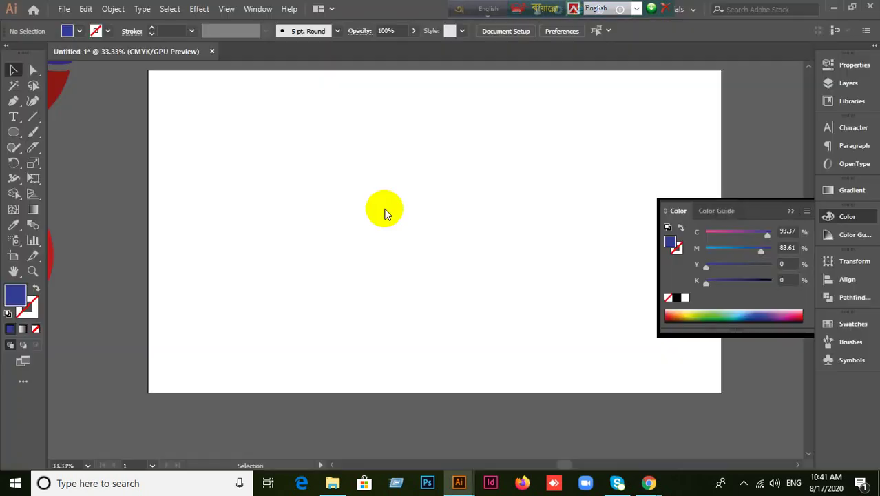
pyautogui.click(14, 116)
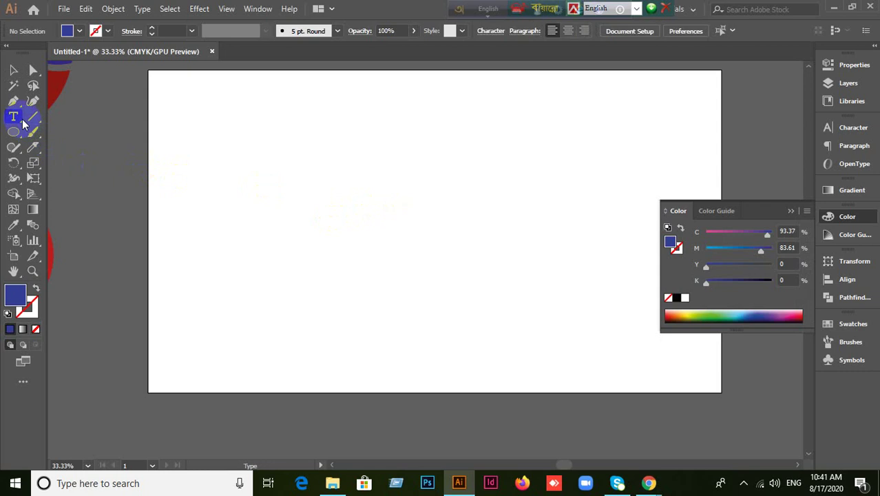
pyautogui.click(63, 119)
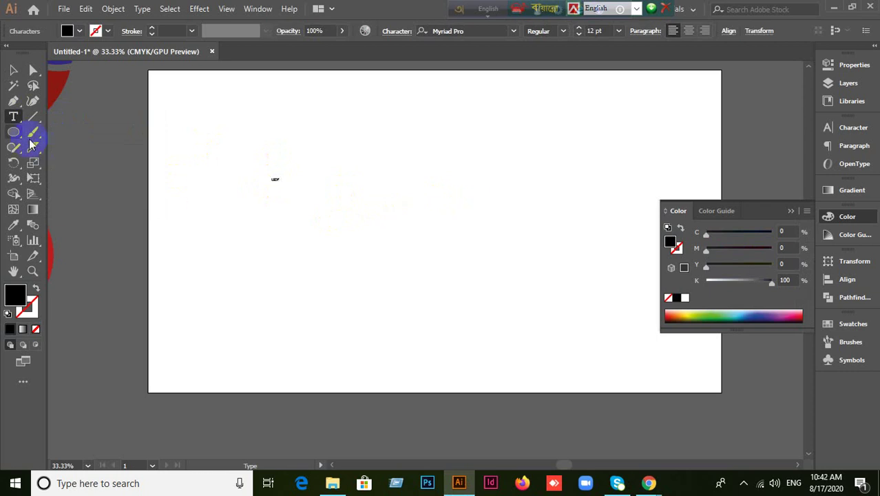
pyautogui.click(13, 69)
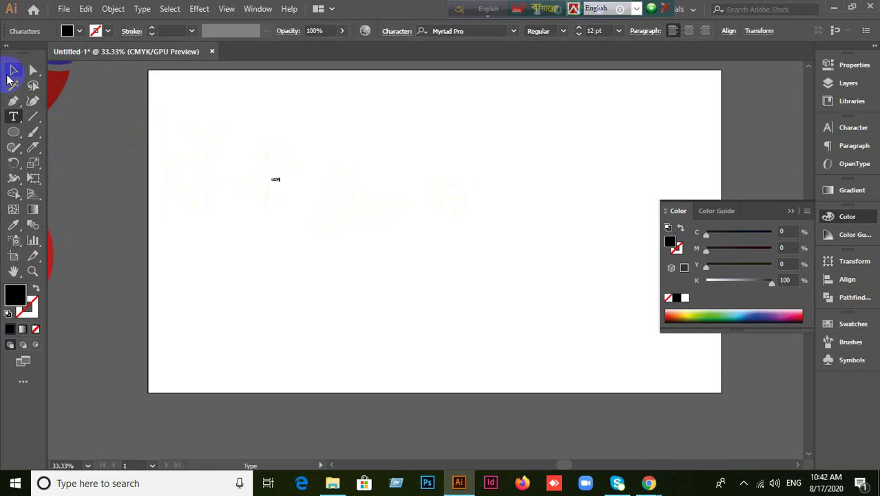
# Set the LEDP text's font size to 100 pt.
pyautogui.click(837, 129)
pyautogui.moveTo(724, 179); pyautogui.dragTo(699, 178)
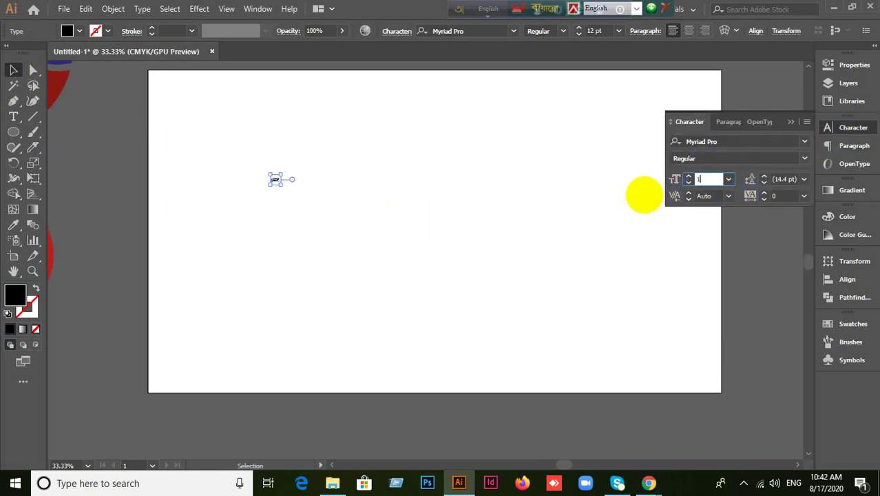
pyautogui.press('Return')
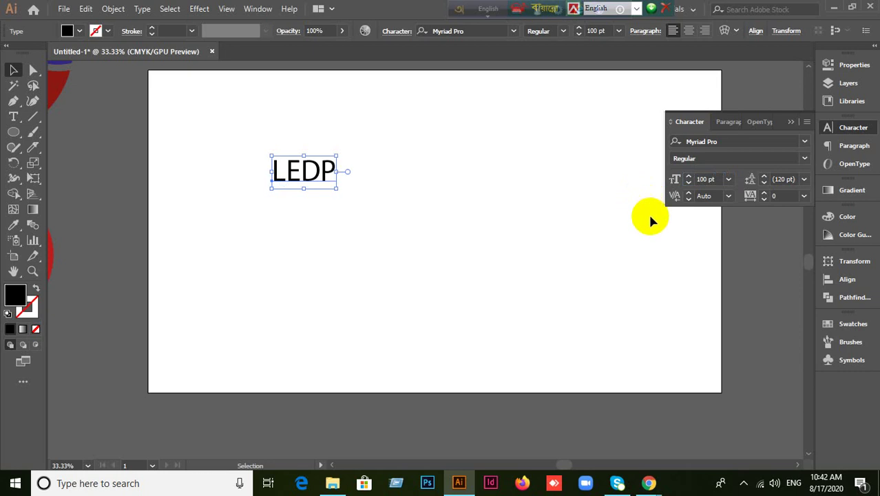
# Set the LEDP text's font to Lato Bold and scale it up proportionally to about 407 pt.
pyautogui.click(732, 141)
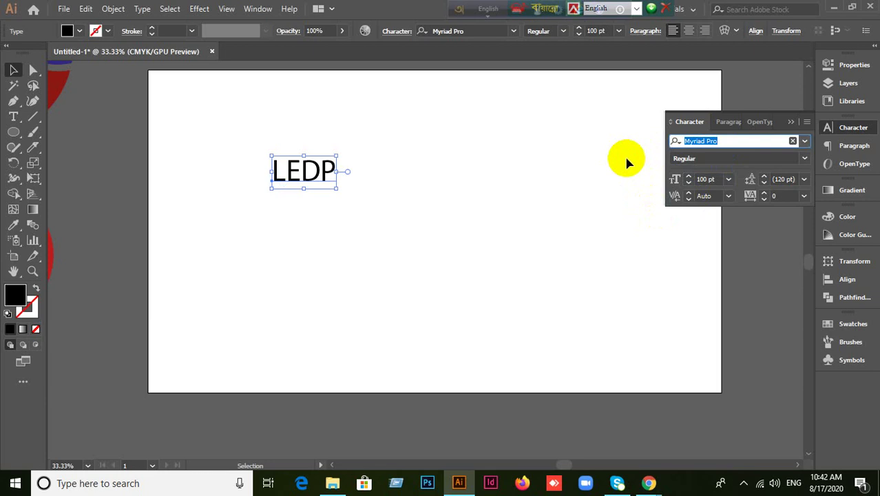
pyautogui.write('L')
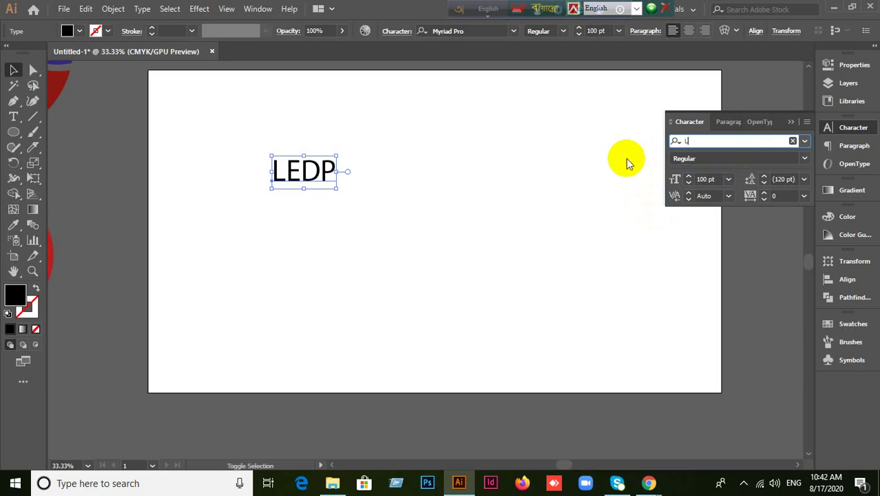
pyautogui.write('a')
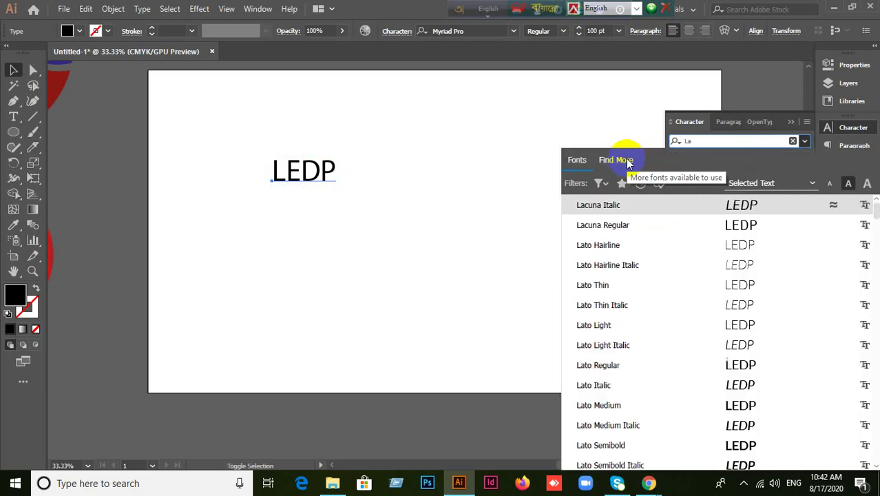
pyautogui.write('to')
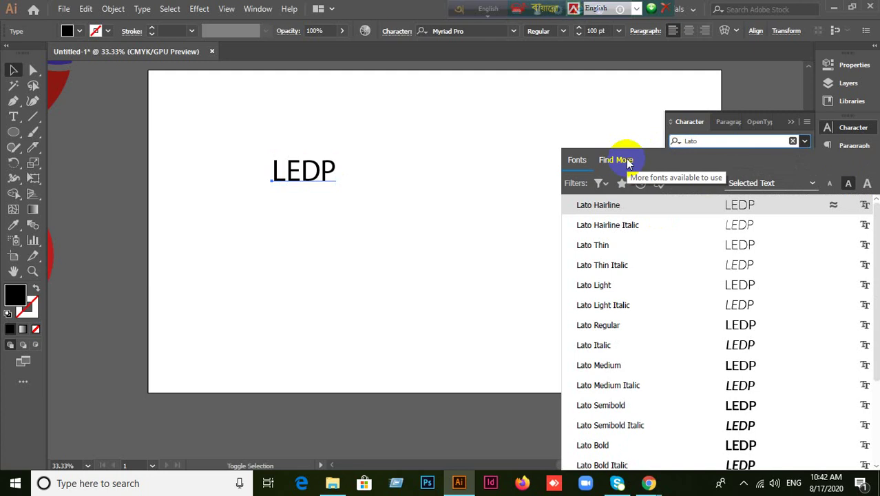
pyautogui.click(582, 446)
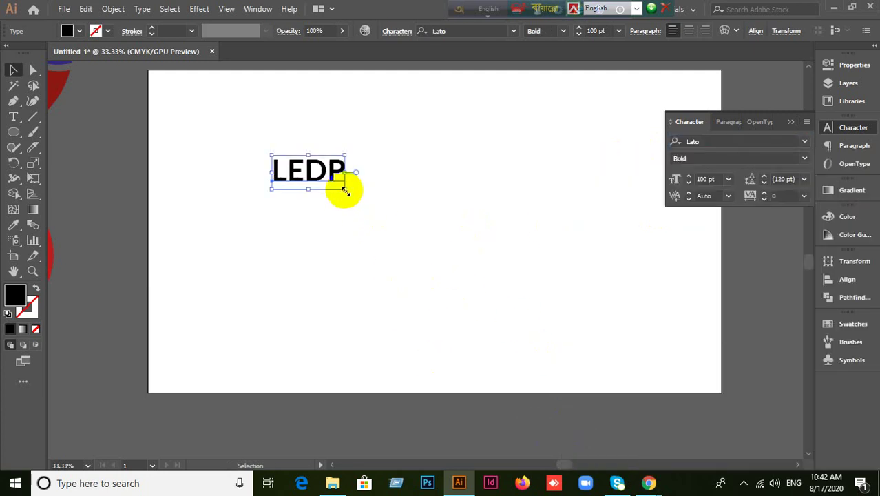
pyautogui.moveTo(345, 191); pyautogui.dragTo(564, 330)
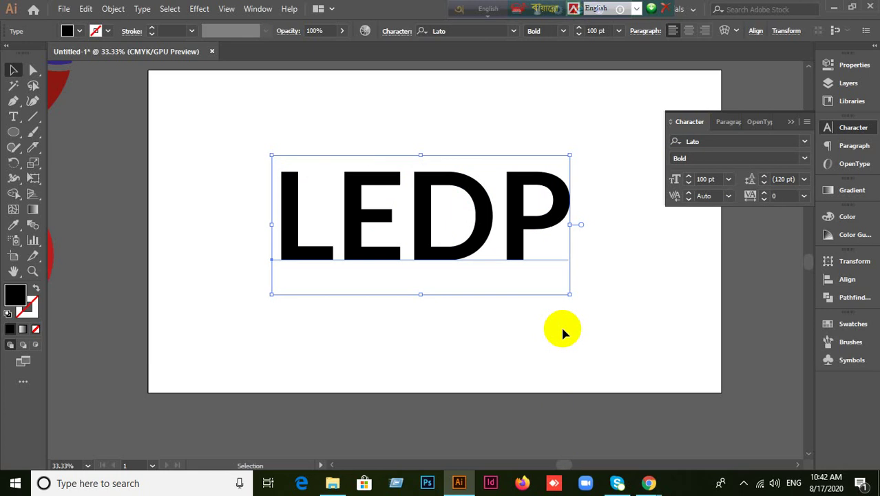
pyautogui.click(477, 241)
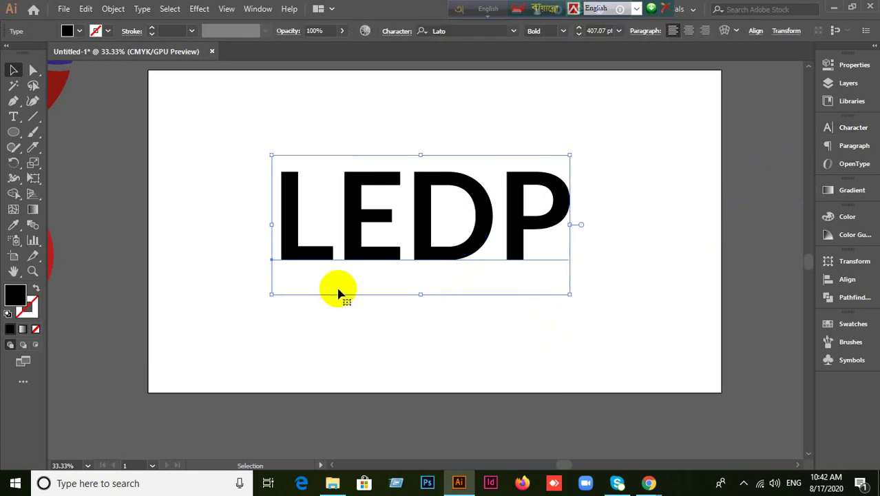
pyautogui.click(113, 8)
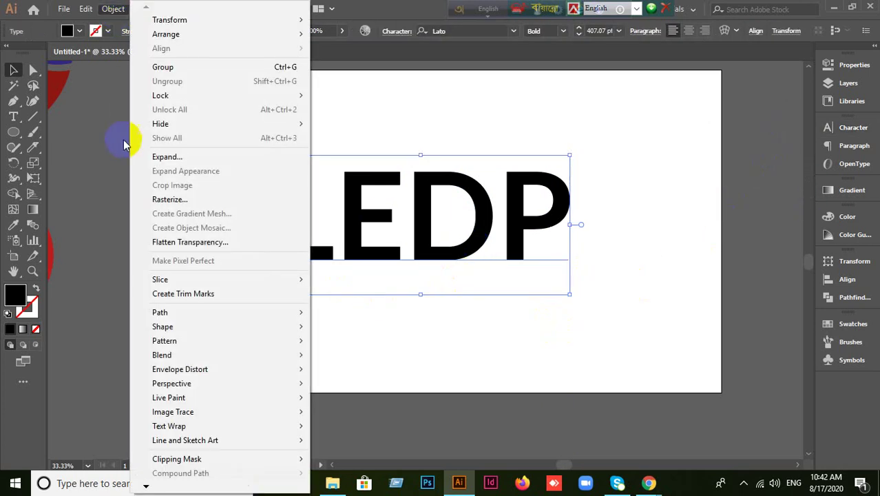
pyautogui.click(100, 161)
pyautogui.click(450, 104)
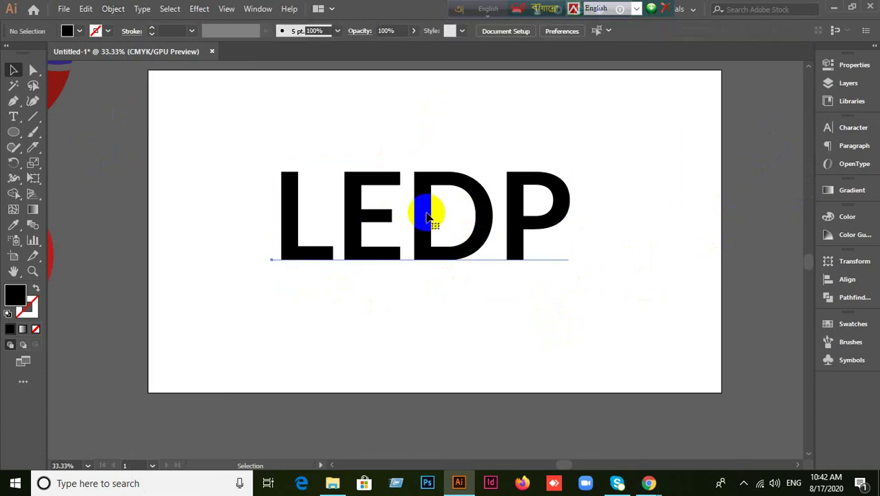
pyautogui.click(426, 208)
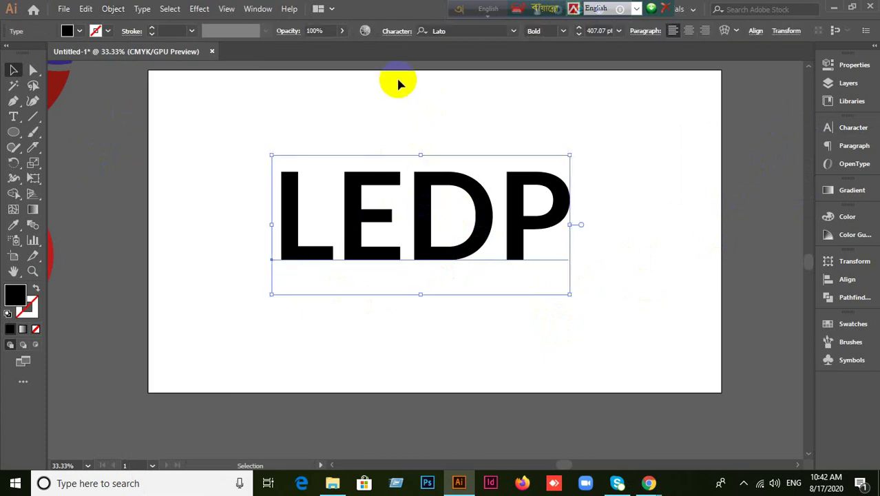
pyautogui.click(413, 210)
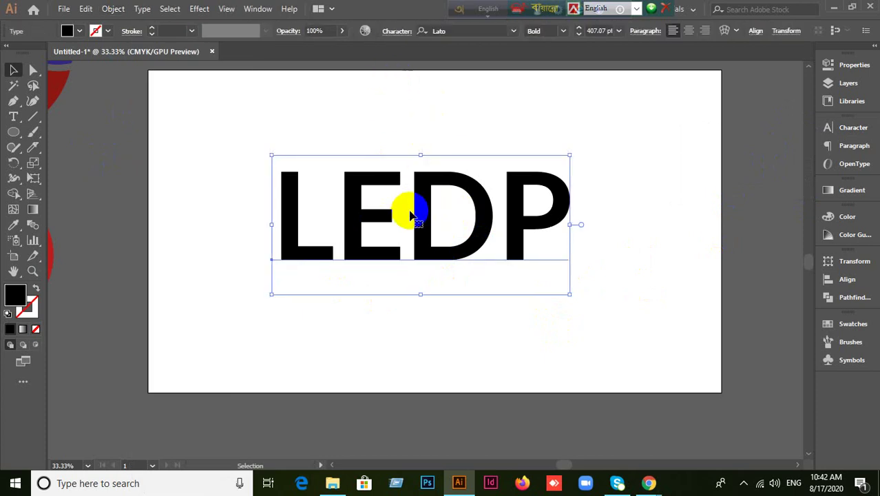
pyautogui.click(162, 60)
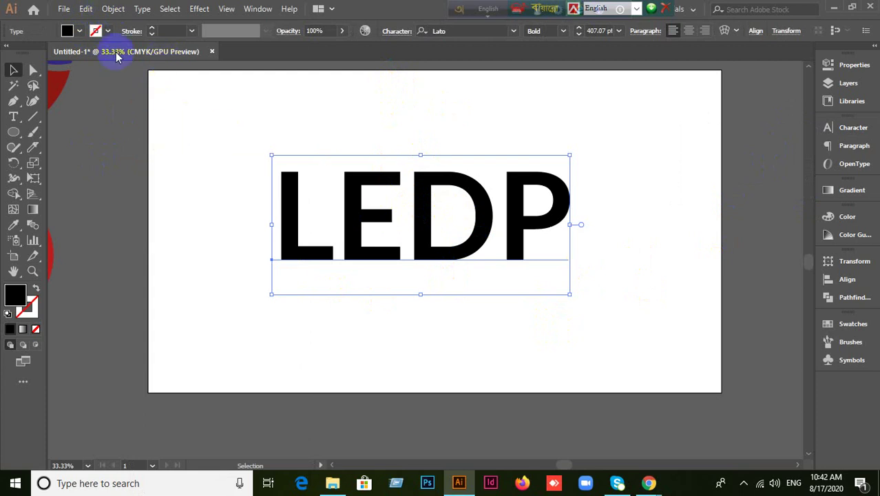
pyautogui.click(85, 8)
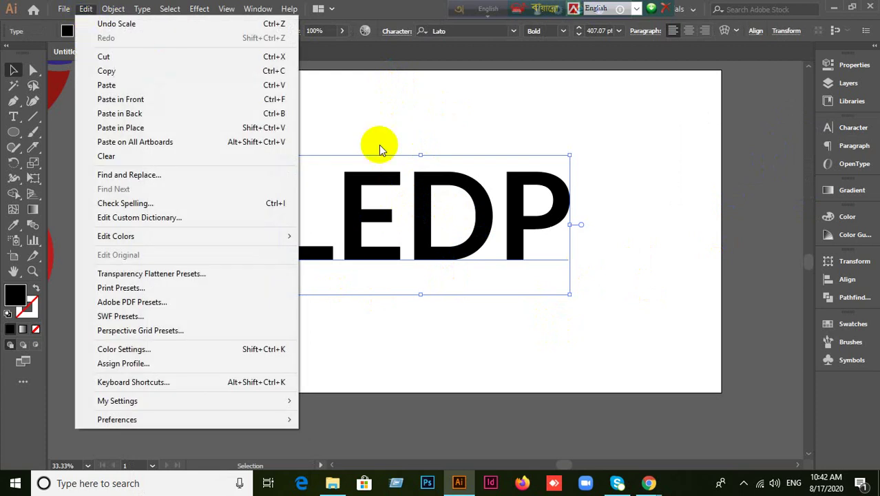
pyautogui.click(418, 114)
# Convert the LEDP text to outlines and move the lettering up toward the artboard's upper edge.
pyautogui.click(427, 196)
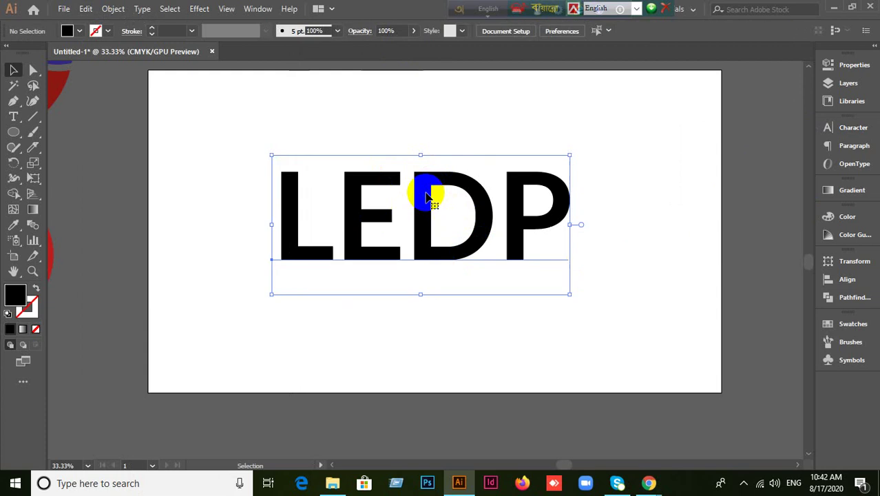
pyautogui.rightClick(427, 196)
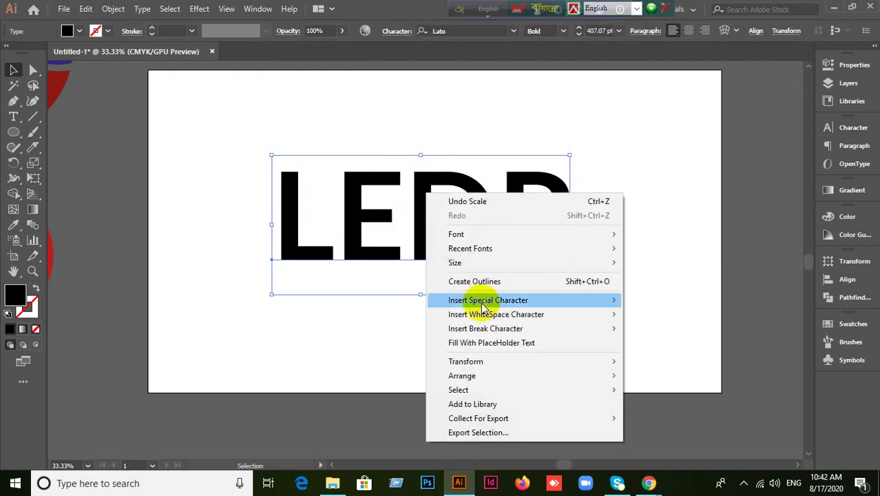
pyautogui.click(486, 281)
pyautogui.click(366, 273)
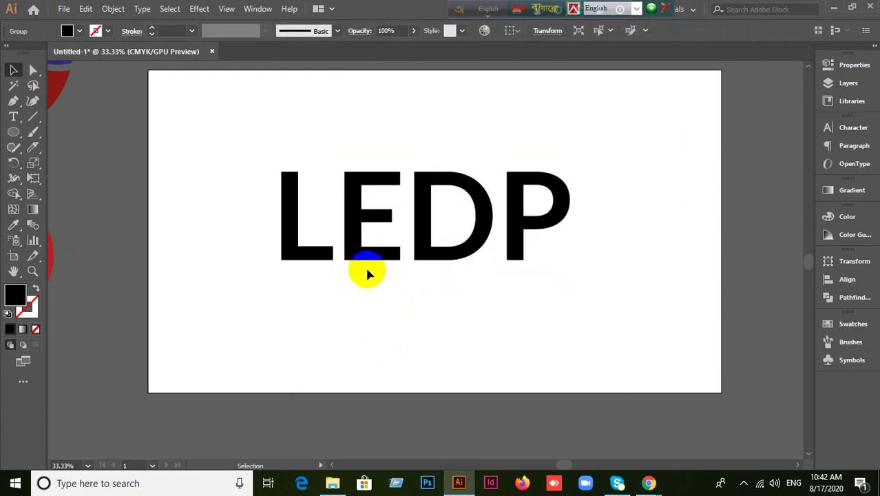
pyautogui.moveTo(365, 255); pyautogui.dragTo(357, 210)
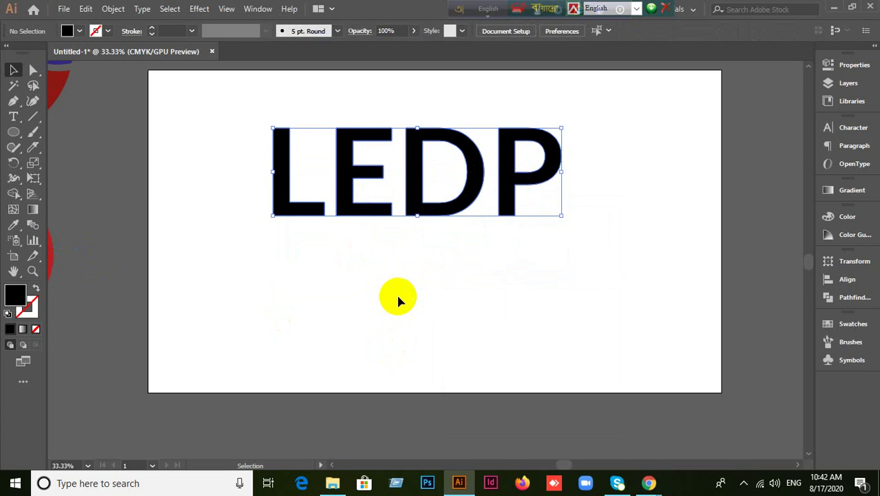
# Cut all four LEDP letters into upper and lower parts with one roughly horizontal Knife stroke, and deselect them.
pyautogui.moveTo(34, 154)
pyautogui.mouseDown()
pyautogui.moveTo(68, 165)
pyautogui.moveTo(69, 177)
pyautogui.mouseUp()
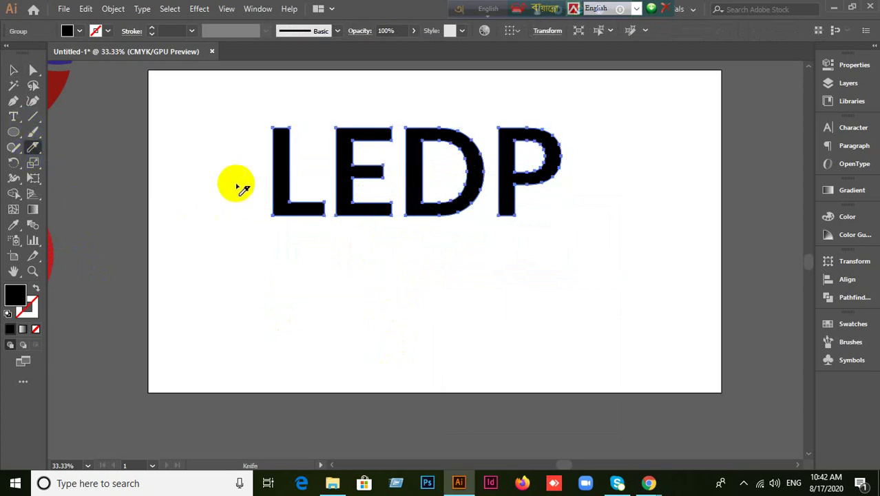
pyautogui.moveTo(237, 183)
pyautogui.mouseDown()
pyautogui.moveTo(252, 169)
pyautogui.moveTo(285, 163)
pyautogui.moveTo(418, 183)
pyautogui.moveTo(565, 177)
pyautogui.mouseUp()
pyautogui.click(13, 71)
pyautogui.click(124, 227)
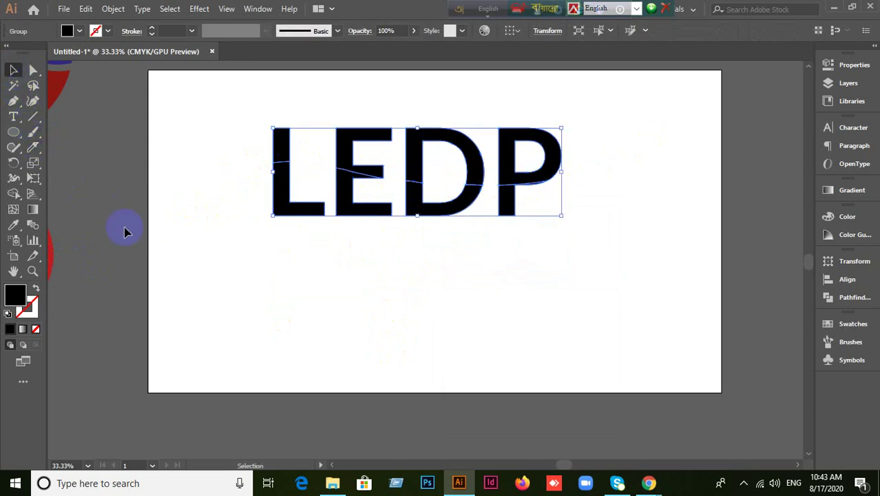
# Try to pull the lower part of the L downward, and undo the move.
pyautogui.click(282, 212)
pyautogui.moveTo(282, 217); pyautogui.dragTo(276, 275)
pyautogui.hotkey('ctrl', 'z')
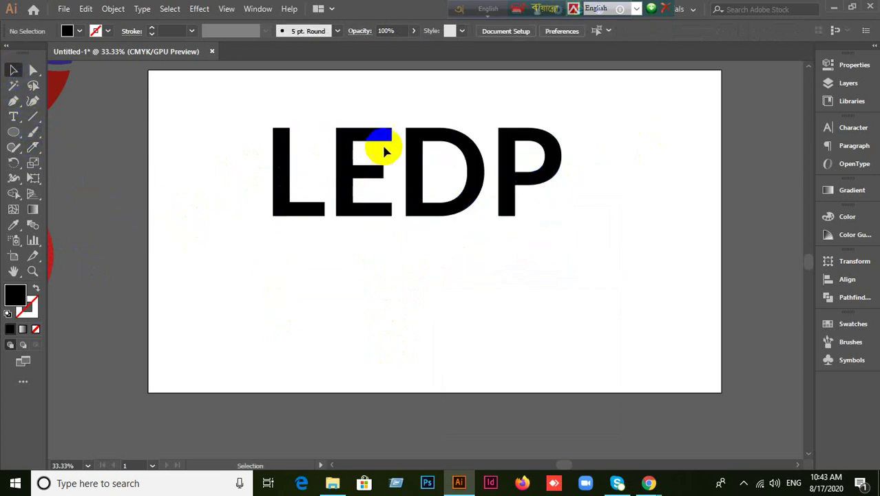
# Ungroup the cut LEDP lettering and deselect it.
pyautogui.click(421, 145)
pyautogui.rightClick(420, 147)
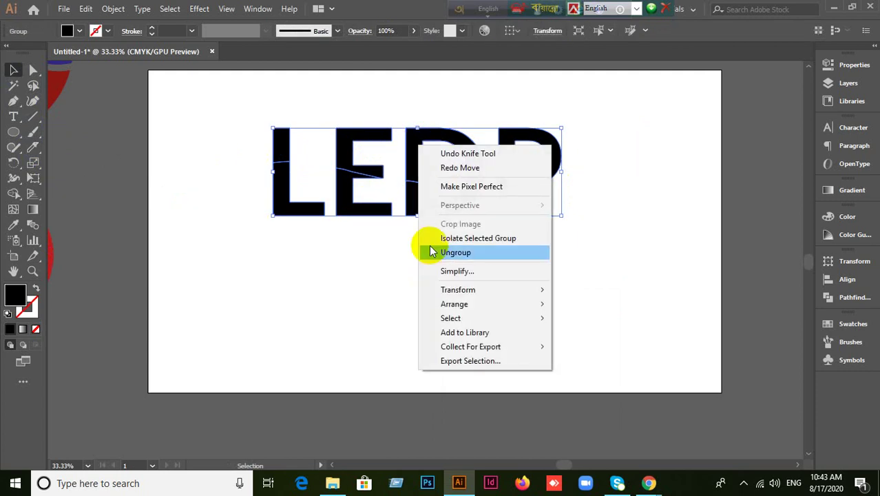
pyautogui.click(433, 252)
pyautogui.click(348, 148)
pyautogui.click(190, 158)
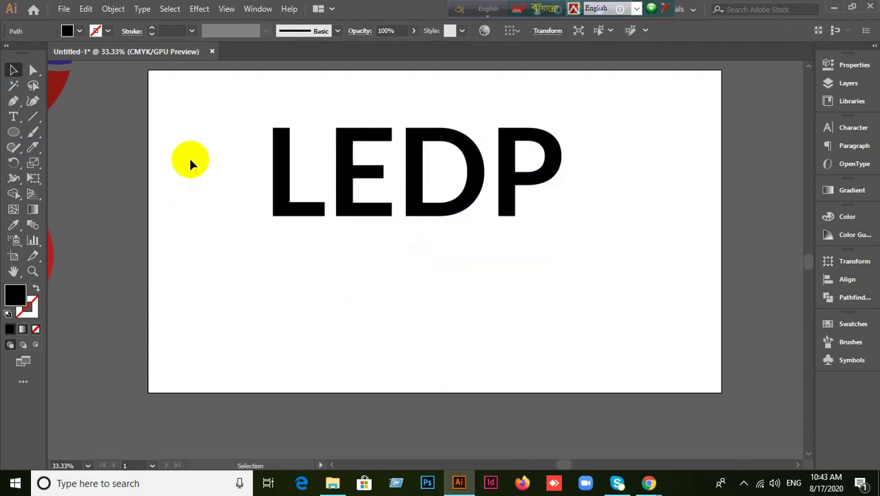
# Fill the upper parts of all four letters with the bright red swatch, and deselect them.
pyautogui.moveTo(233, 97); pyautogui.dragTo(582, 149)
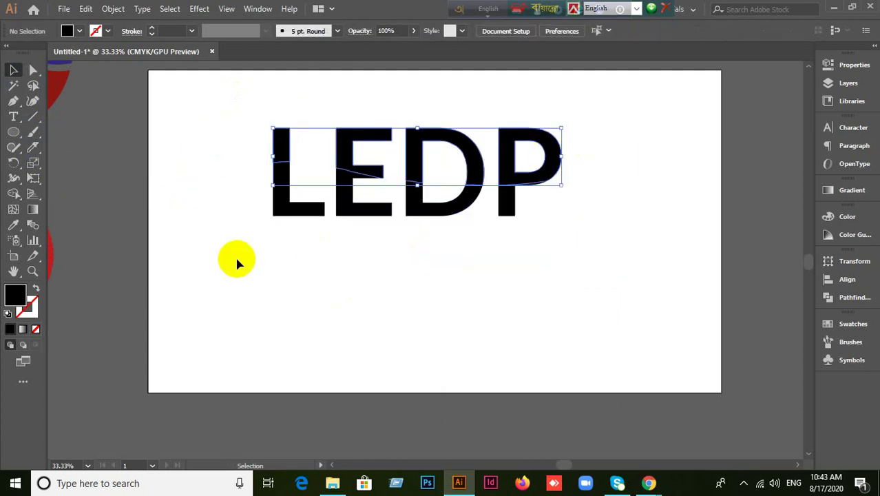
pyautogui.click(849, 328)
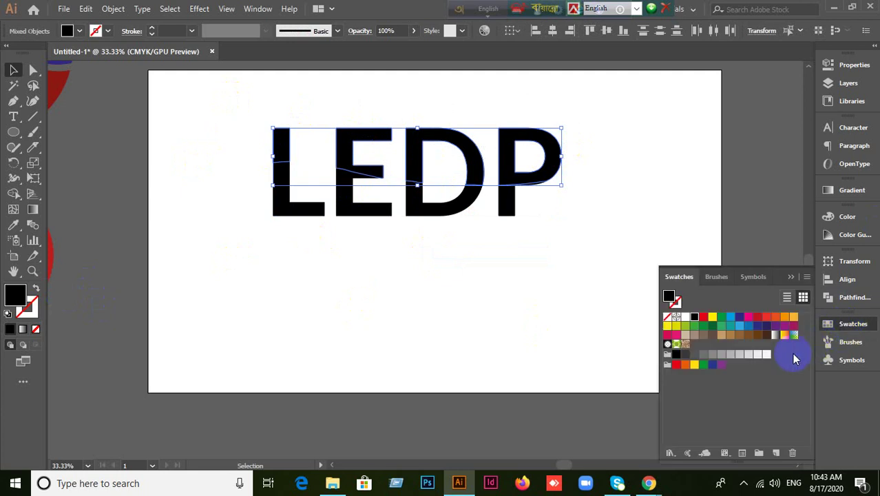
pyautogui.click(703, 316)
pyautogui.click(462, 320)
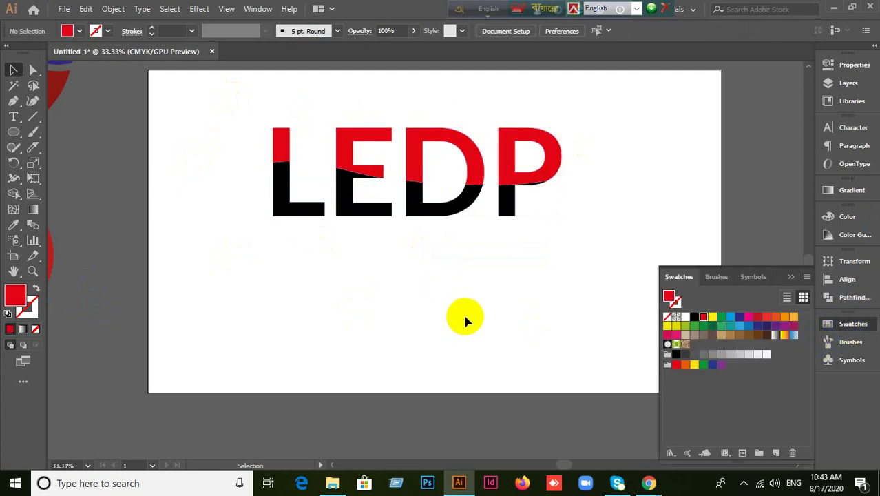
# Switch to the Google Meet call in Chrome to check on the participants, and return to Illustrator.
pyautogui.scroll(-1, 466, 316)
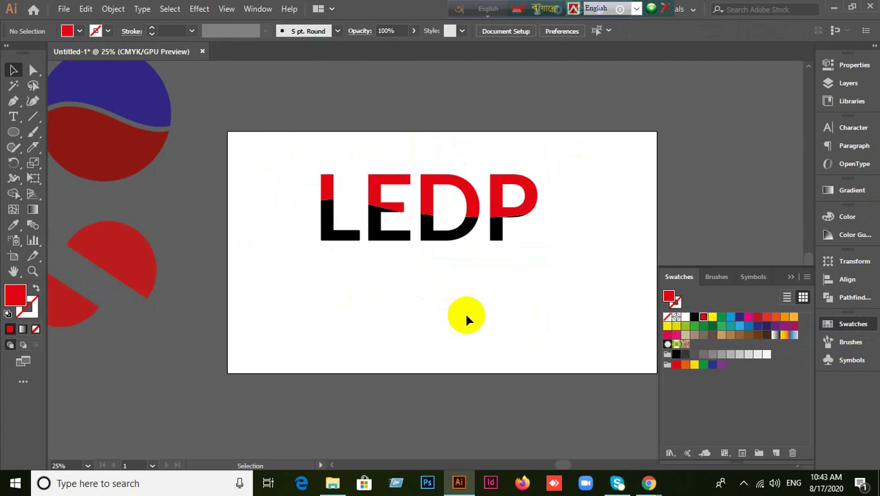
pyautogui.click(646, 482)
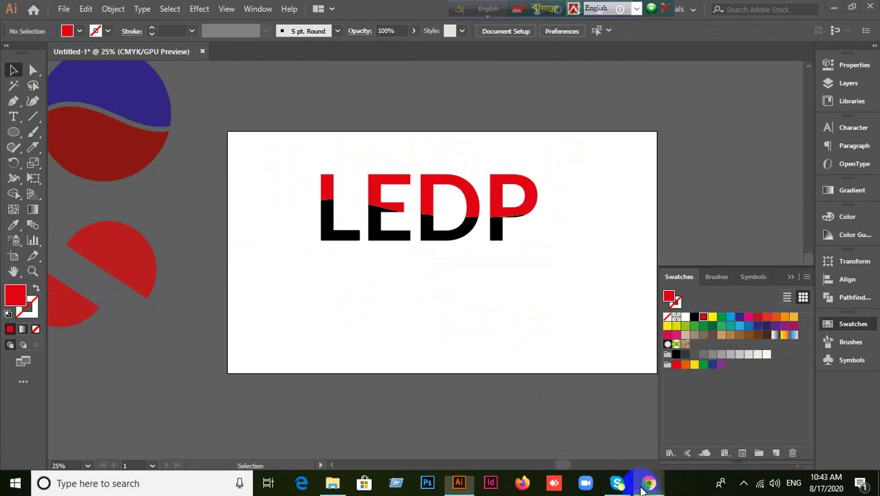
pyautogui.moveTo(321, 275)
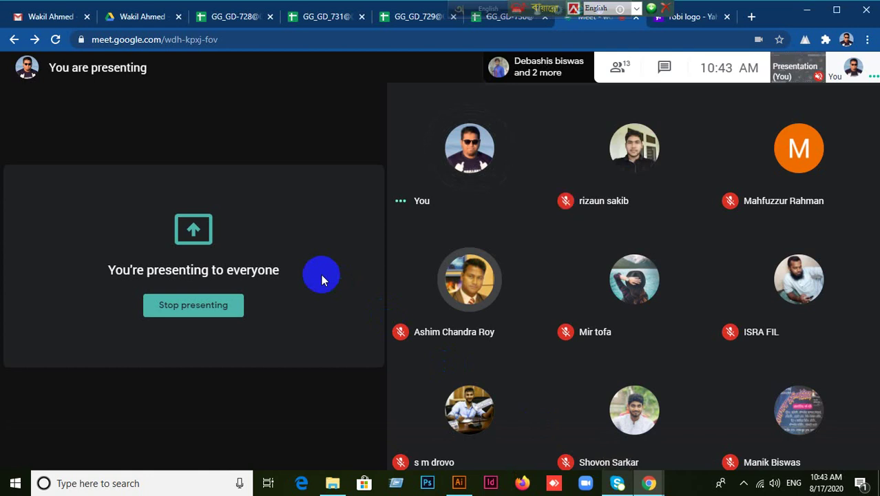
pyautogui.moveTo(308, 443)
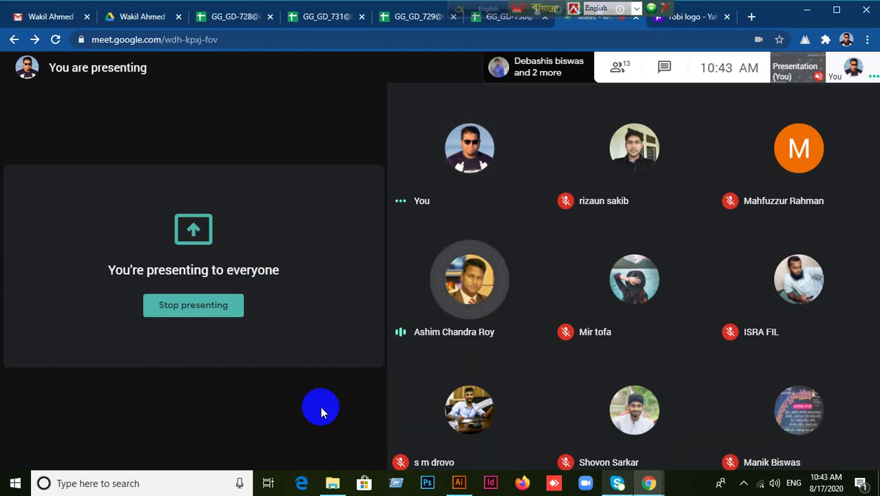
pyautogui.click(458, 482)
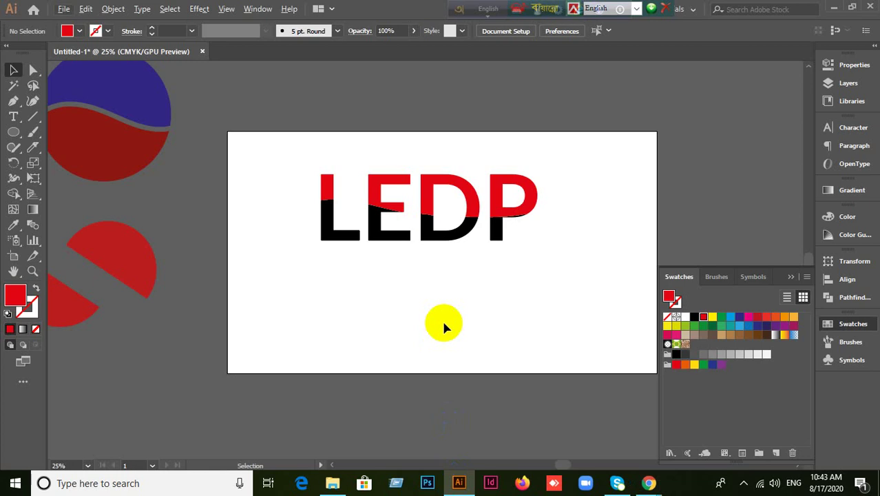
# Move the whole cut LEDP lettering up across the artboard's upper edge, and deselect it.
pyautogui.scroll(-1, 442, 318)
pyautogui.scroll(1, 442, 318)
pyautogui.moveTo(275, 153); pyautogui.dragTo(533, 276)
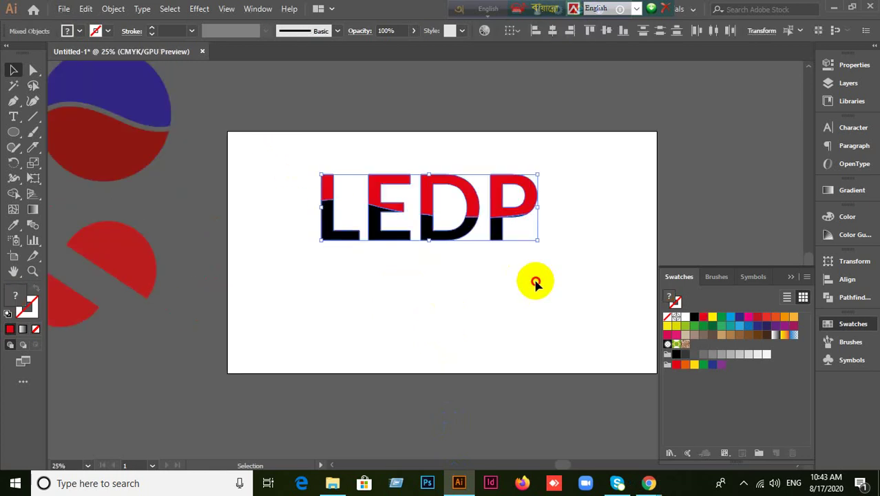
pyautogui.click(533, 276)
pyautogui.moveTo(346, 147); pyautogui.dragTo(639, 325)
pyautogui.moveTo(507, 220); pyautogui.dragTo(530, 135)
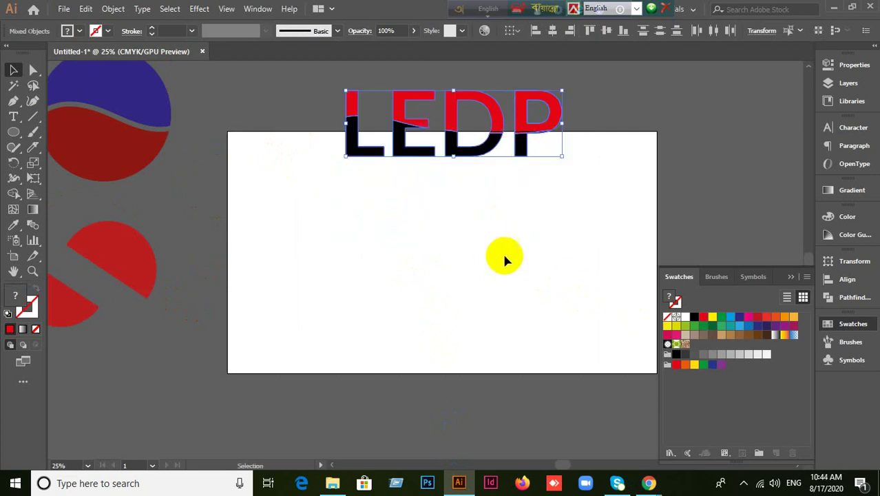
pyautogui.click(112, 268)
pyautogui.moveTo(33, 147)
pyautogui.mouseDown()
pyautogui.moveTo(163, 160)
pyautogui.moveTo(141, 173)
pyautogui.moveTo(193, 287)
pyautogui.mouseUp()
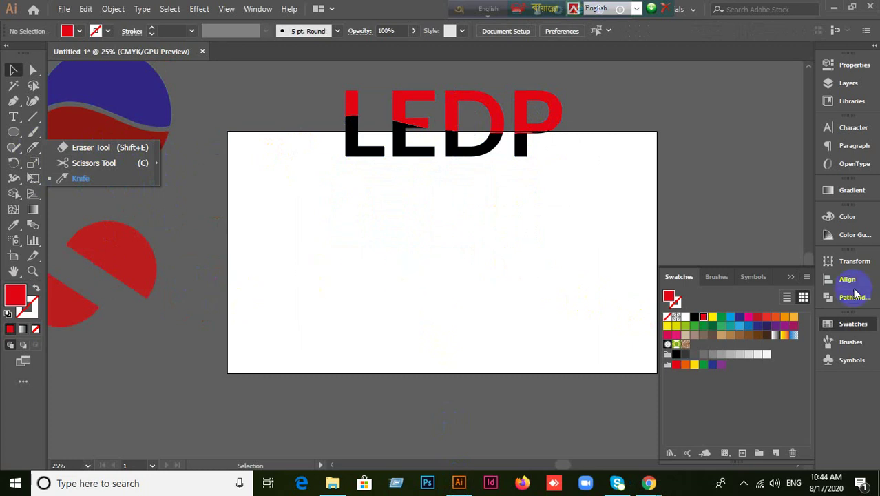
pyautogui.click(342, 234)
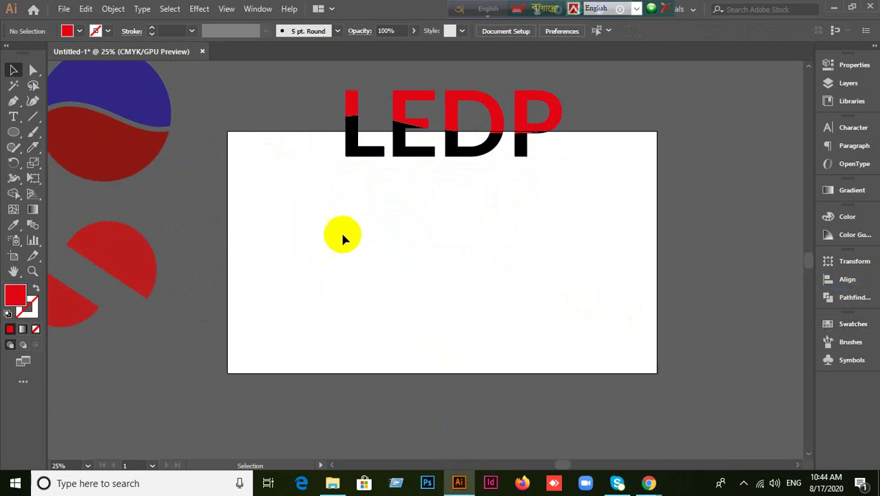
pyautogui.click(15, 70)
pyautogui.hotkey('ctrl', '-')
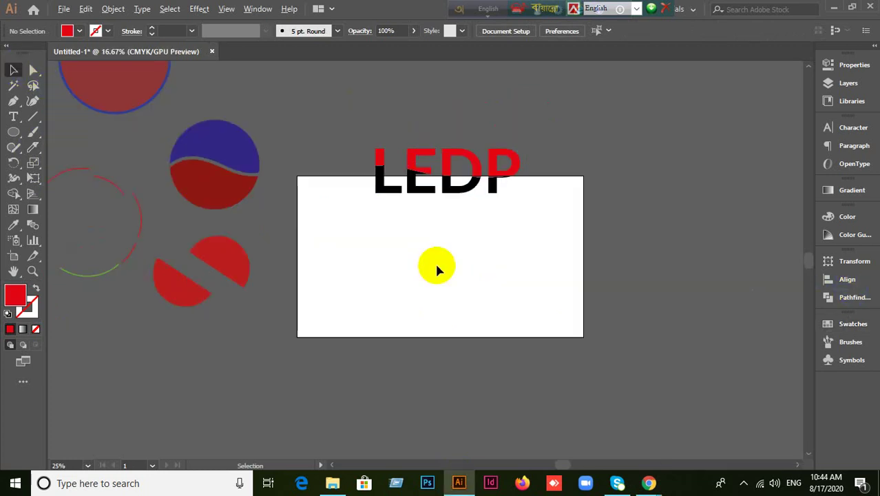
pyautogui.hotkey('ctrl', '=')
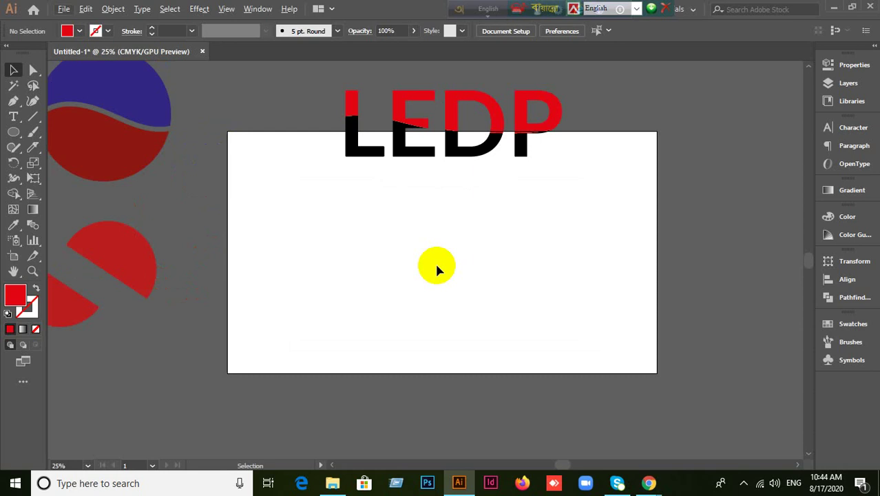
pyautogui.click(825, 280)
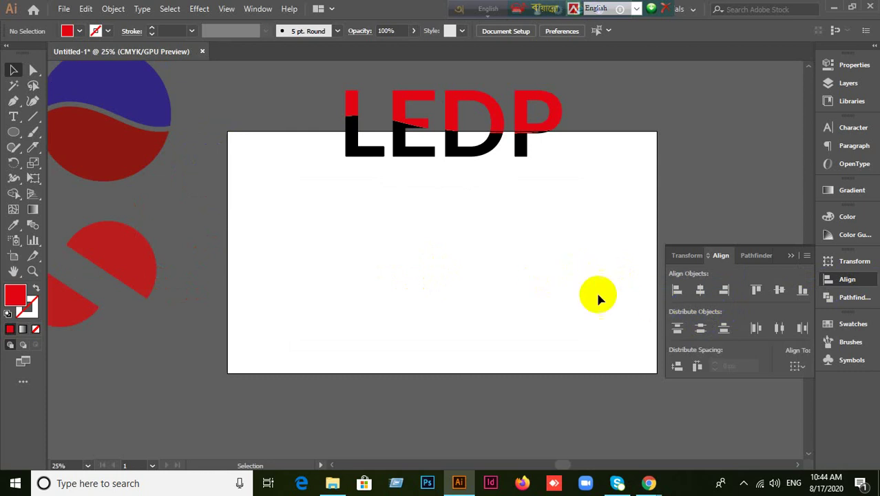
pyautogui.click(701, 290)
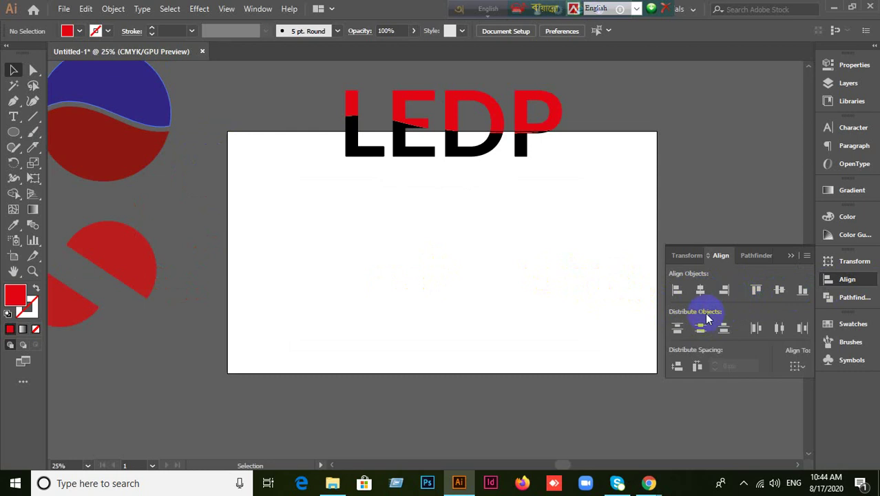
pyautogui.click(785, 259)
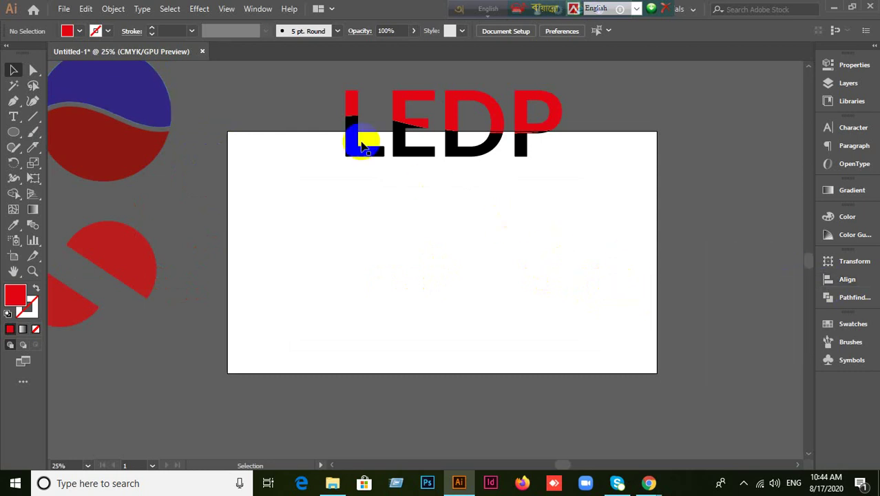
# Undo the move, recolouring, cutting and outlining of the LEDP lettering, back to the live black text.
pyautogui.moveTo(295, 74); pyautogui.dragTo(577, 204)
pyautogui.click(601, 216)
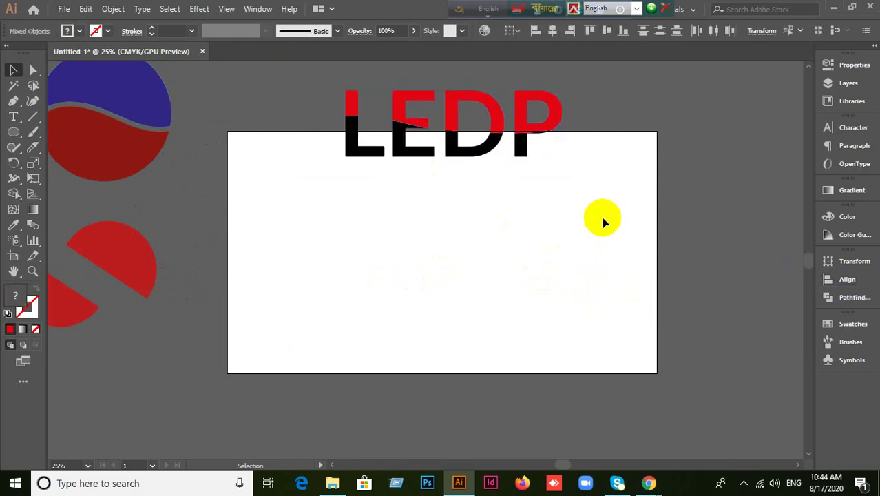
pyautogui.scroll(1, 604, 205)
pyautogui.scroll(-1, 603, 205)
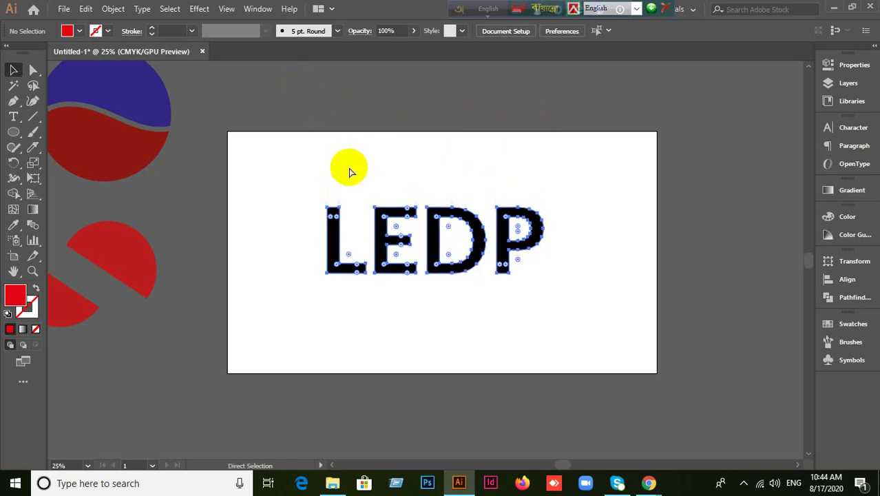
pyautogui.click(350, 291)
pyautogui.scroll(-2, 347, 293)
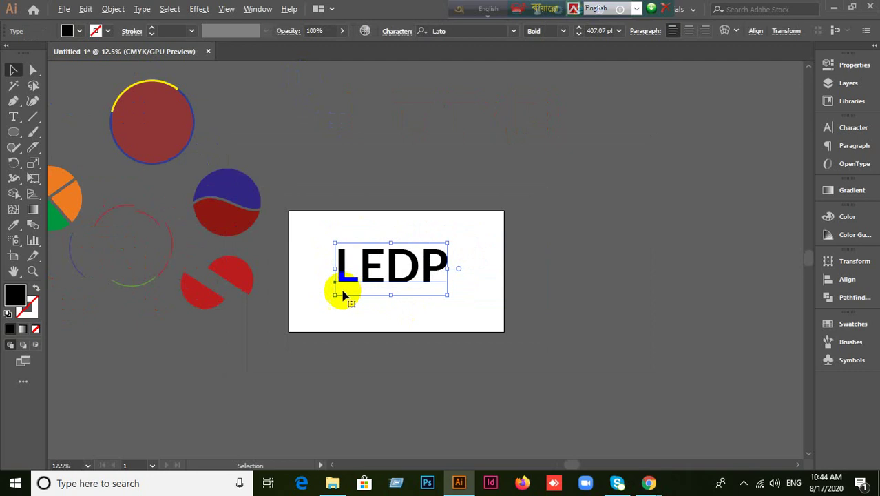
# Try to move the blue upper piece of the wavy-cut circle away from its red half, and undo the move.
pyautogui.moveTo(245, 208); pyautogui.dragTo(310, 191)
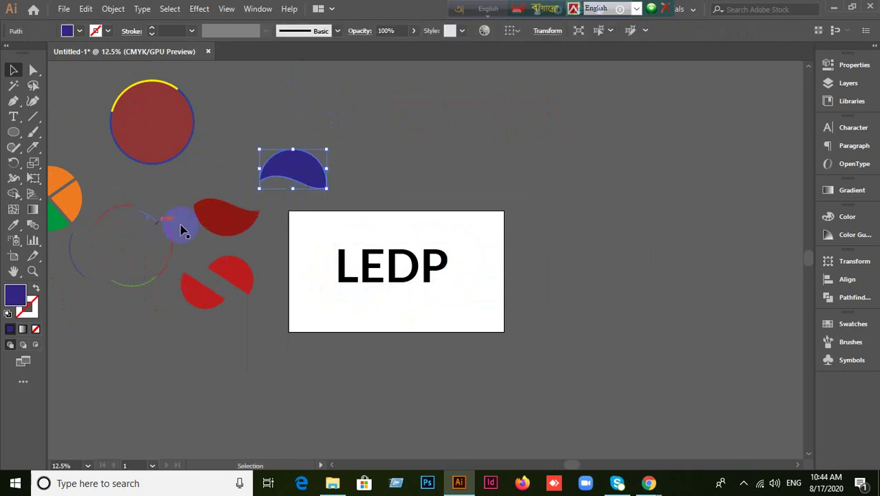
pyautogui.hotkey('ctrl', 'z')
pyautogui.hotkey('ctrl', 'z')
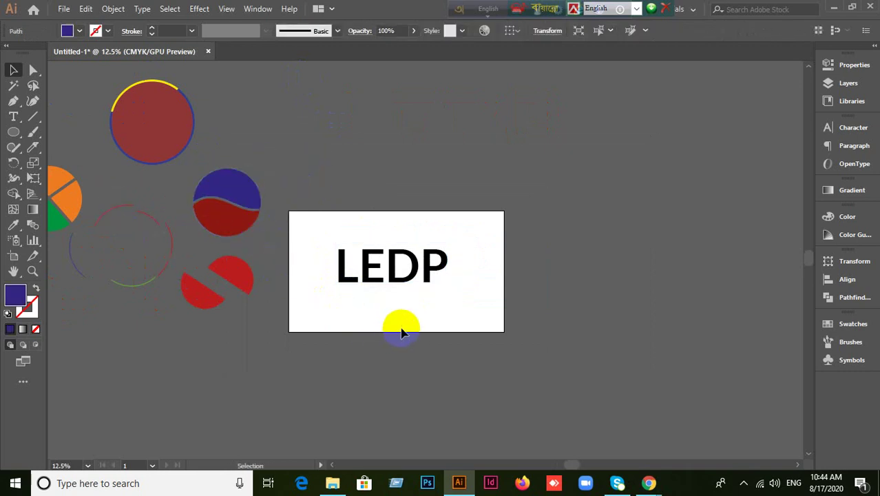
pyautogui.scroll(1, 398, 325)
pyautogui.click(405, 318)
pyautogui.scroll(2, 405, 318)
pyautogui.click(365, 206)
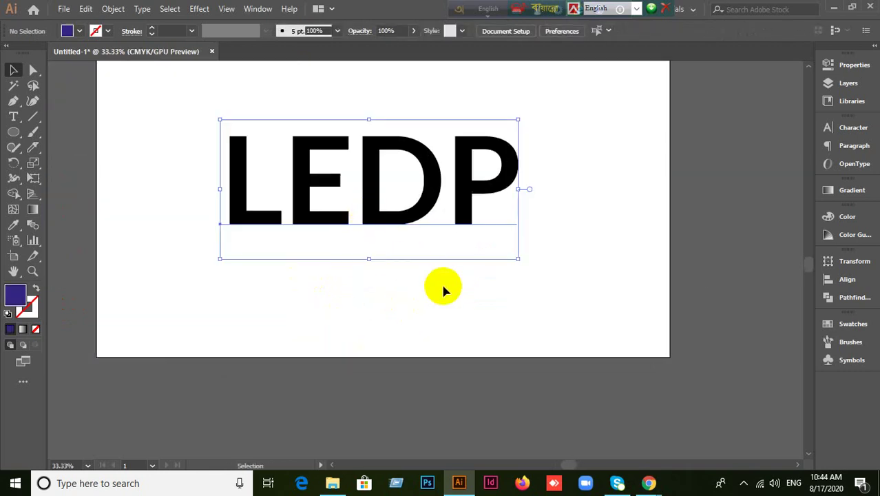
pyautogui.scroll(-3, 442, 326)
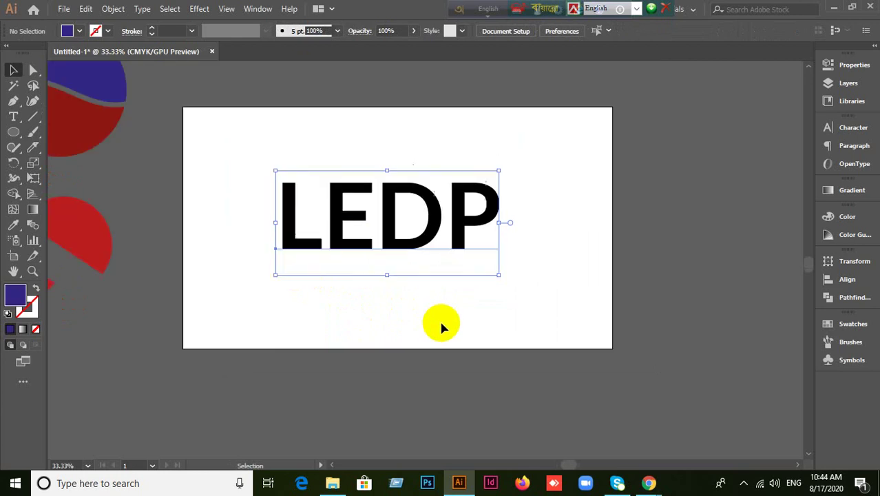
pyautogui.moveTo(537, 321); pyautogui.dragTo(451, 324)
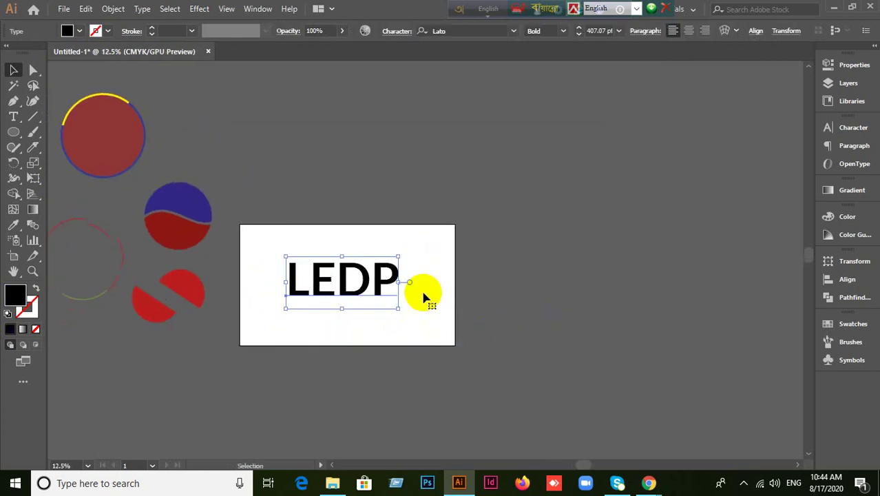
pyautogui.click(187, 217)
pyautogui.click(199, 261)
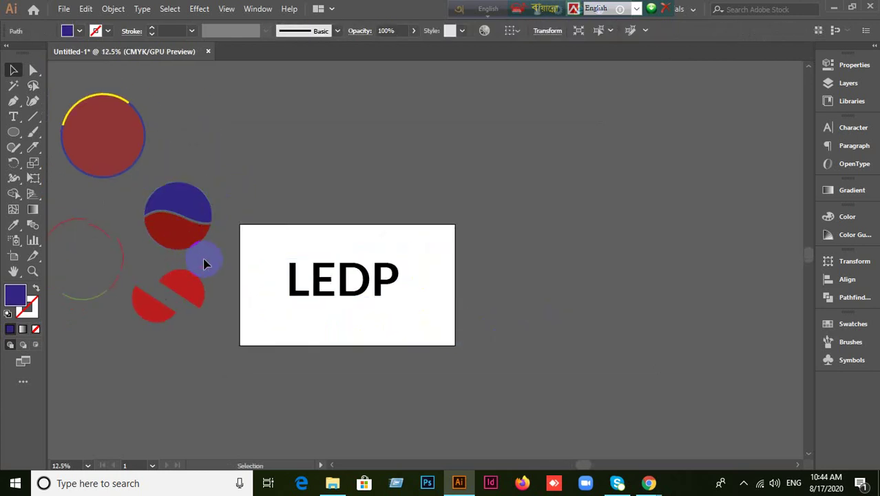
pyautogui.moveTo(19, 141); pyautogui.dragTo(383, 138)
pyautogui.click(115, 165)
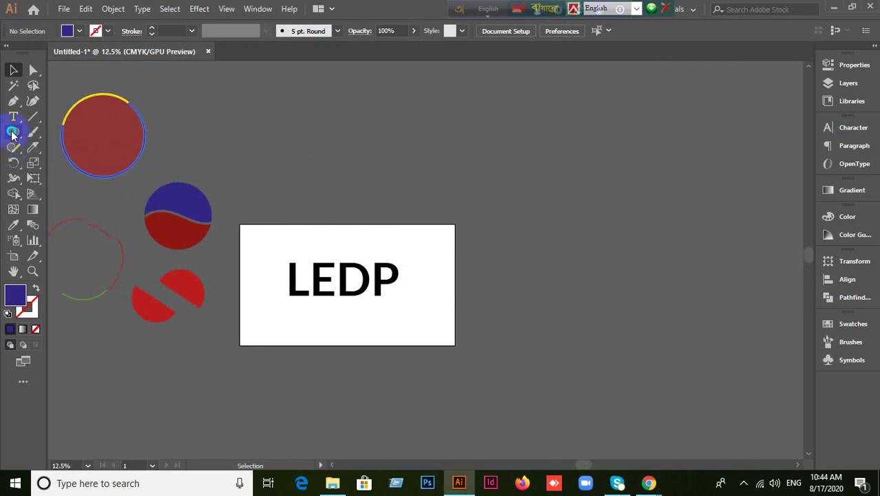
# Draw a large blue circle over the artboard's upper-right corner, and cut it into two pieces with a wavy horizontal Knife stroke.
pyautogui.moveTo(12, 134); pyautogui.dragTo(59, 164)
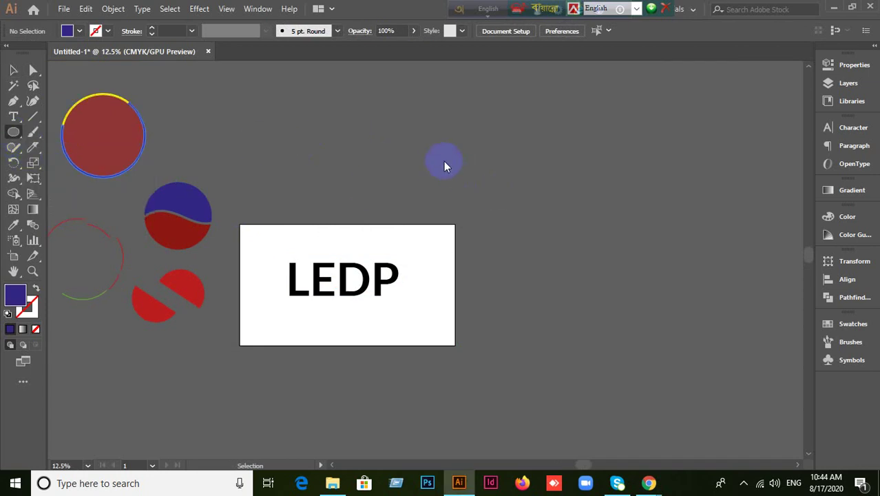
pyautogui.moveTo(434, 141); pyautogui.dragTo(595, 289)
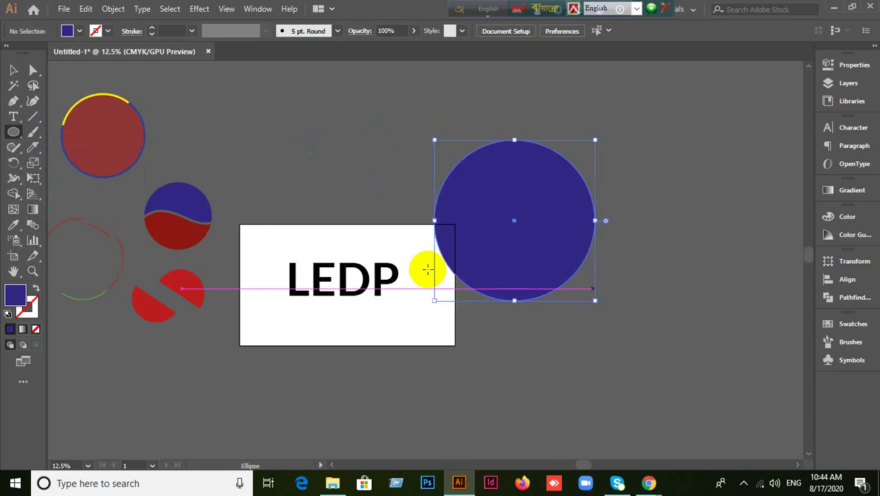
pyautogui.moveTo(37, 156); pyautogui.dragTo(79, 179)
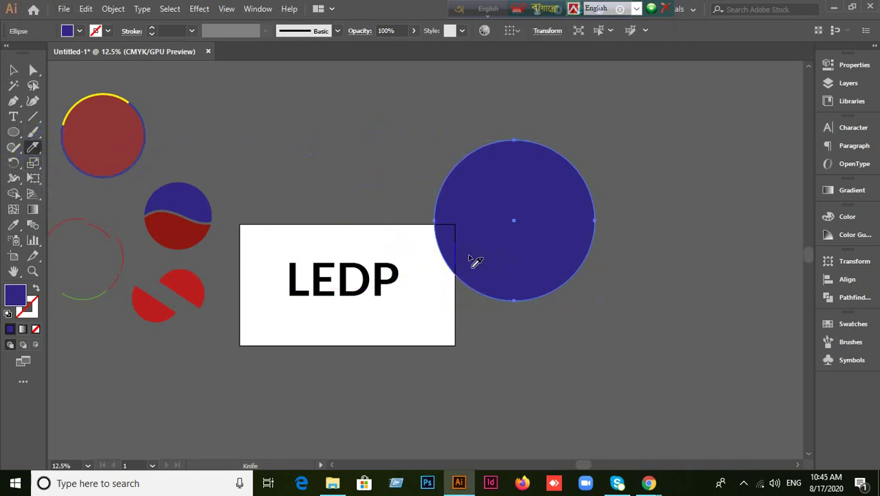
pyautogui.moveTo(413, 221)
pyautogui.mouseDown()
pyautogui.moveTo(445, 206)
pyautogui.moveTo(491, 198)
pyautogui.moveTo(626, 236)
pyautogui.moveTo(720, 242)
pyautogui.mouseUp()
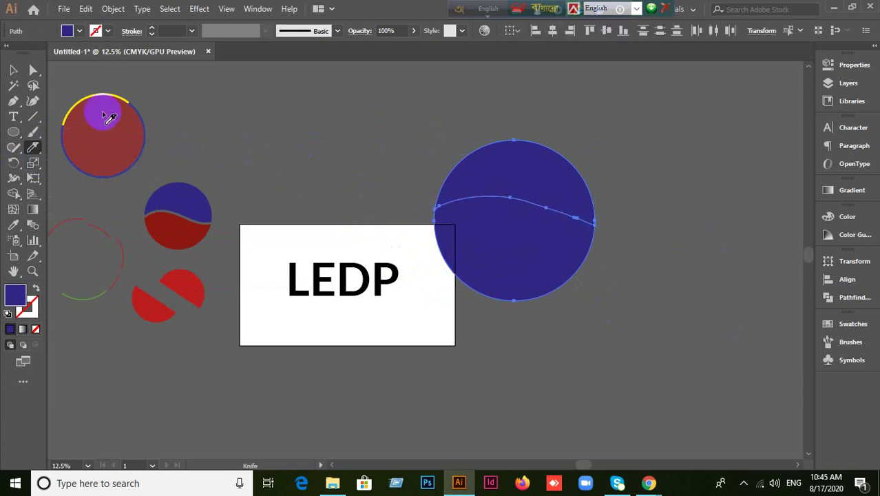
pyautogui.click(13, 69)
pyautogui.click(282, 131)
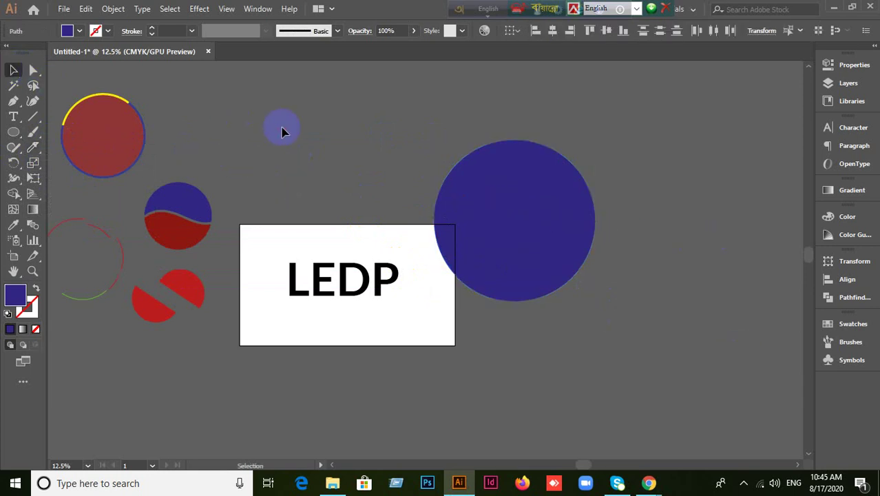
# Recolour the large circle's lower piece with the red sampled from the diagonally split circle, and deselect it.
pyautogui.click(521, 245)
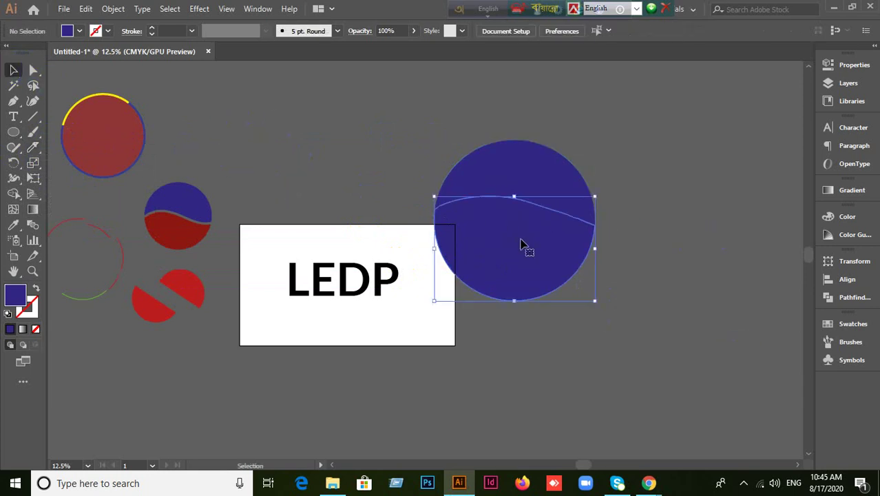
pyautogui.click(13, 224)
pyautogui.click(184, 277)
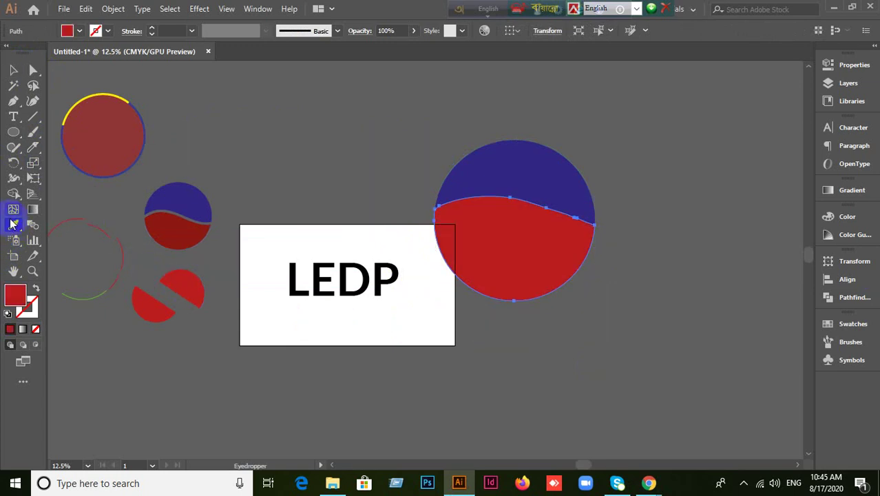
pyautogui.click(13, 70)
pyautogui.click(182, 110)
# Nudge the large circle's blue upper piece upward to open a narrow gap above the red piece, and deselect it.
pyautogui.click(523, 165)
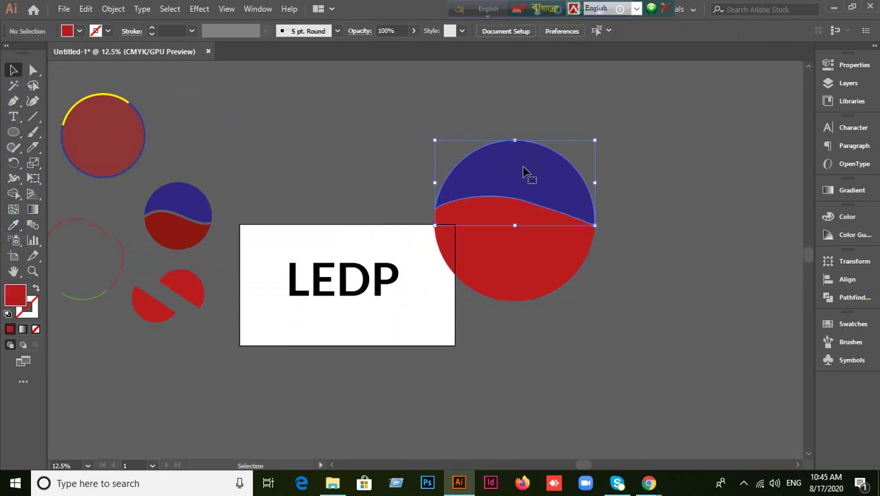
pyautogui.press('Up')
pyautogui.press('Up')
pyautogui.press('Up')
pyautogui.press('Up')
pyautogui.press('Up')
pyautogui.press('Up')
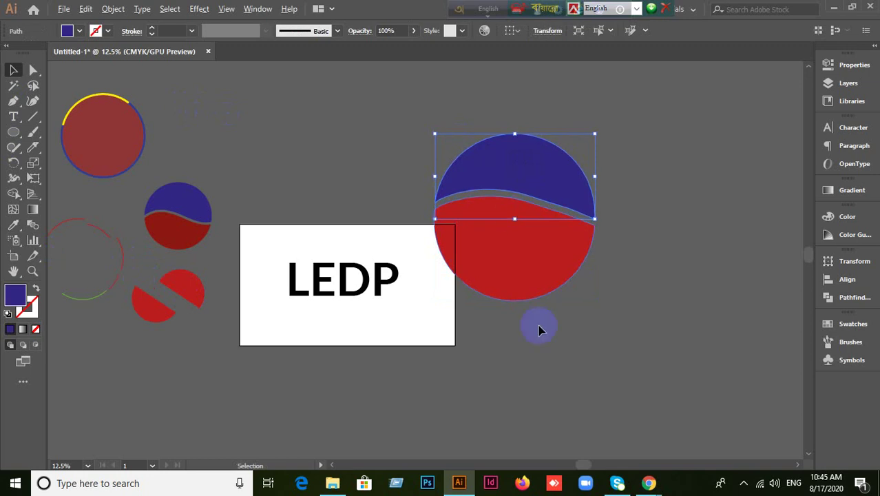
pyautogui.scroll(2, 542, 336)
pyautogui.scroll(-1, 542, 336)
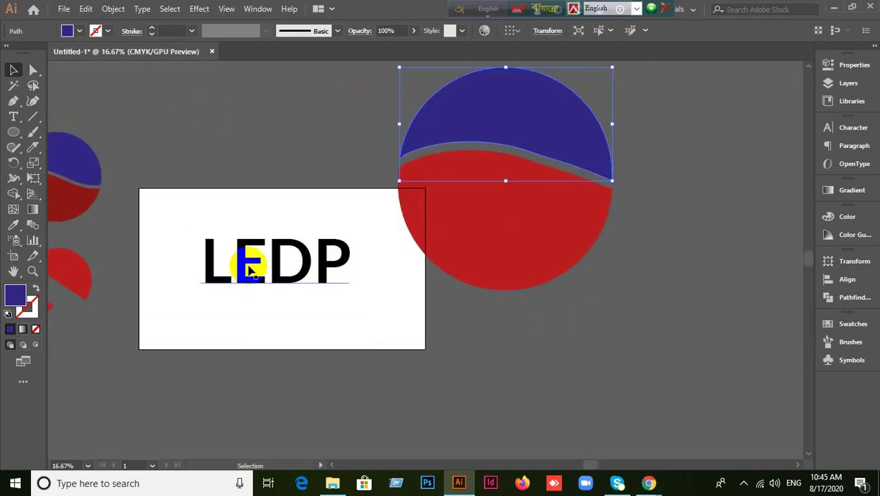
pyautogui.click(516, 339)
# Move both pieces of the large circle together to the right, clear of the artboard.
pyautogui.moveTo(409, 118); pyautogui.dragTo(615, 232)
pyautogui.moveTo(472, 361); pyautogui.dragTo(507, 365)
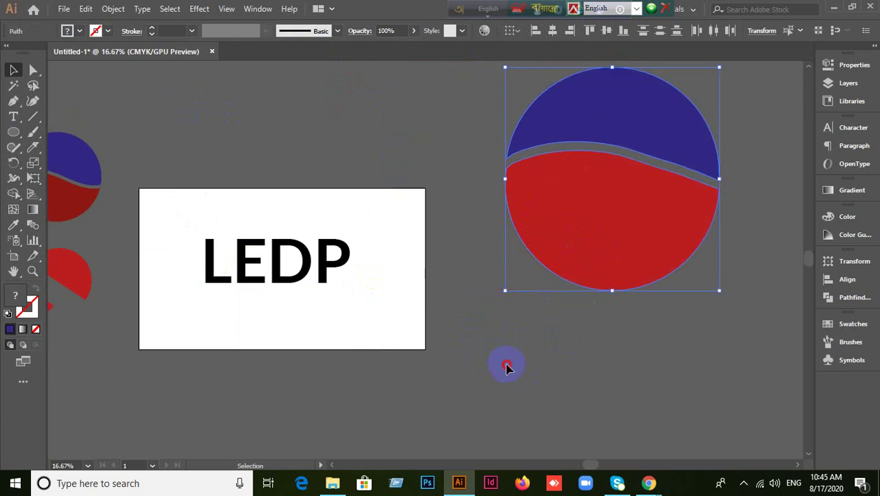
# Deselect the large split circle and convert the LEDP text on the artboard to outlines.
pyautogui.click(326, 338)
pyautogui.scroll(1, 328, 345)
pyautogui.moveTo(283, 327); pyautogui.dragTo(436, 332)
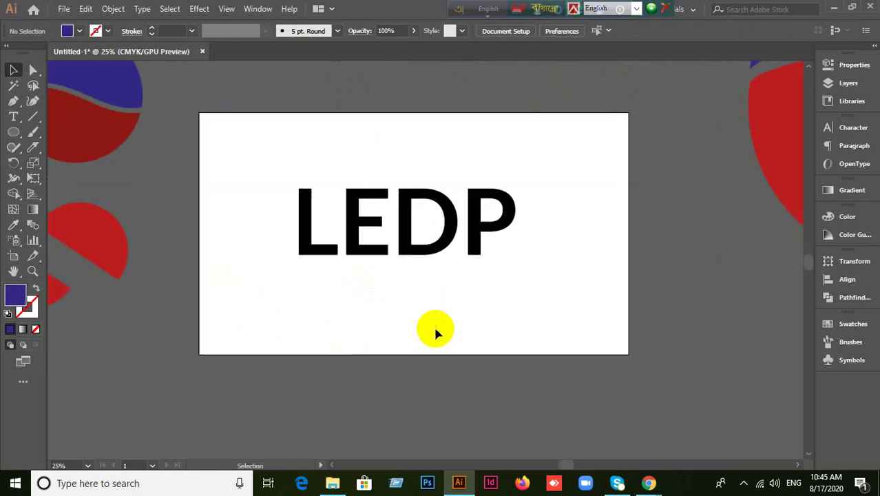
pyautogui.click(428, 259)
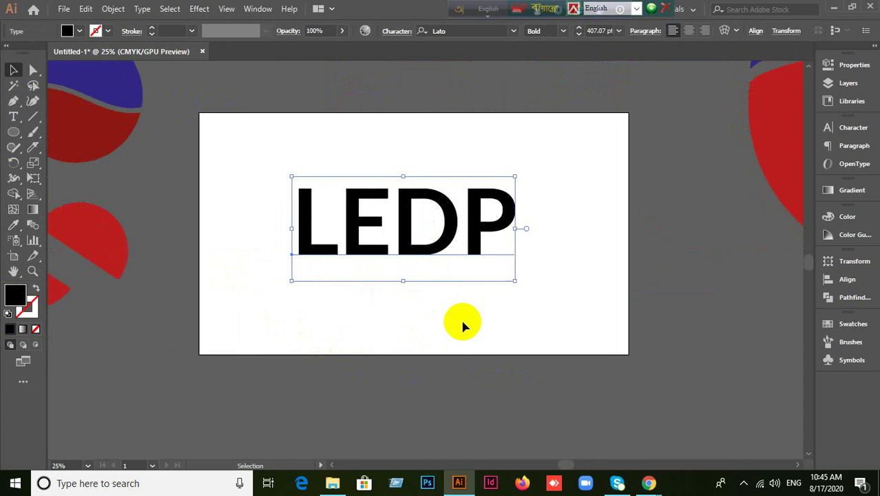
pyautogui.rightClick(449, 244)
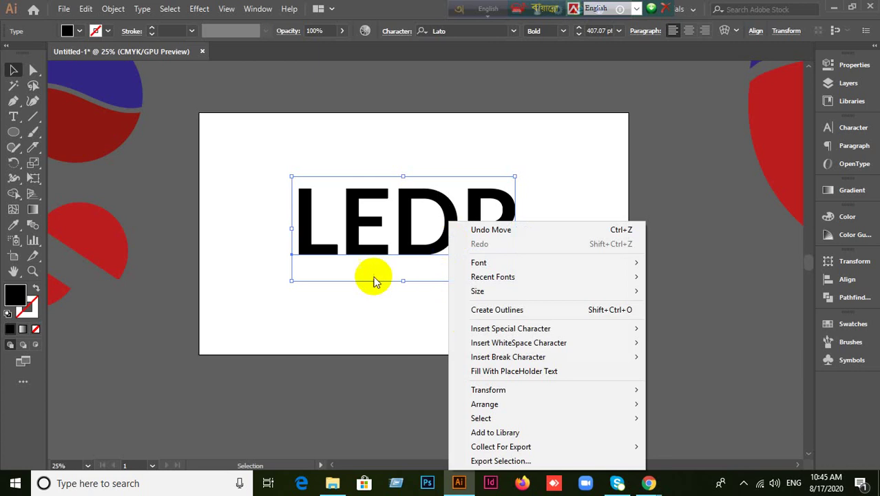
pyautogui.click(385, 350)
pyautogui.click(426, 254)
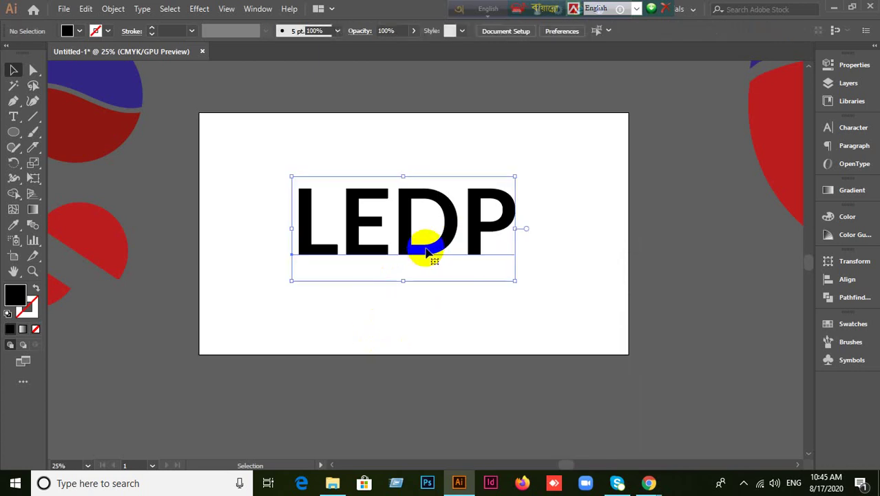
pyautogui.rightClick(426, 254)
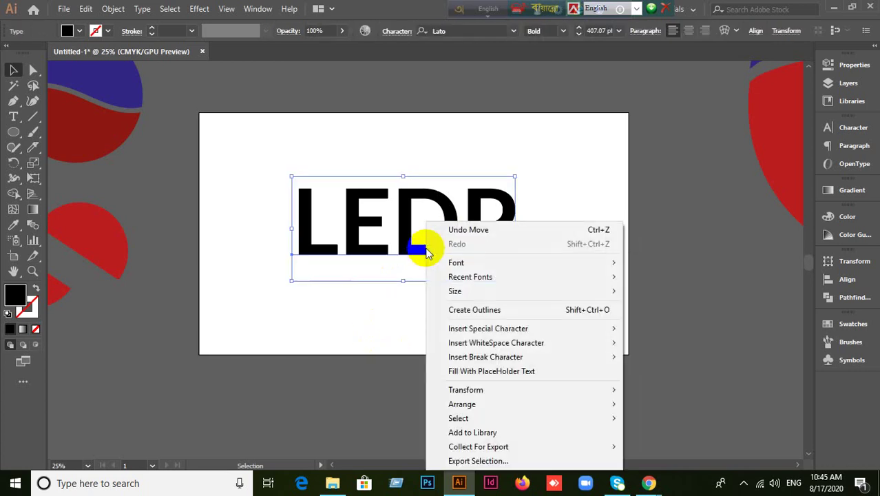
pyautogui.click(478, 313)
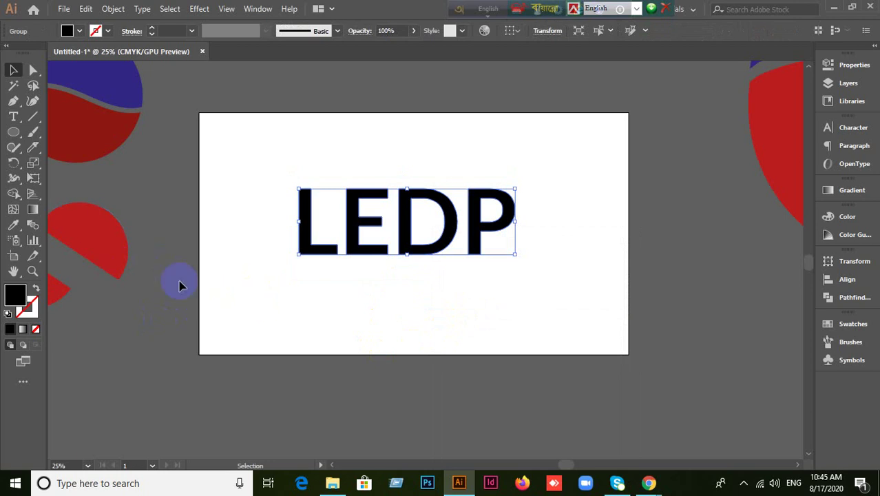
# Ungroup the outlined LEDP lettering into separate letters.
pyautogui.moveTo(32, 146); pyautogui.dragTo(61, 179)
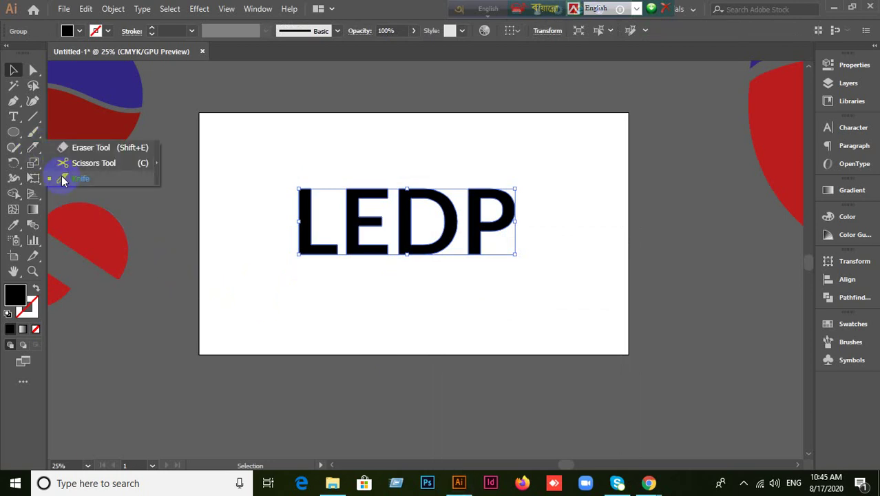
pyautogui.click(288, 299)
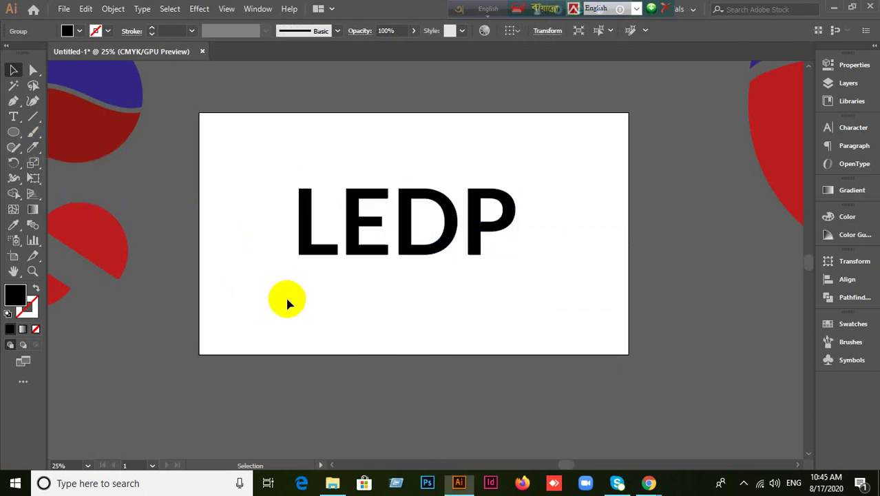
pyautogui.click(318, 253)
pyautogui.rightClick(318, 254)
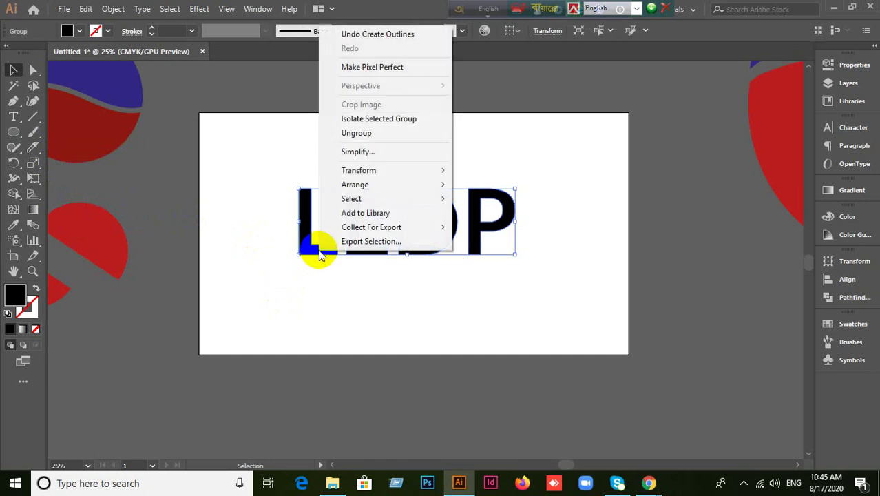
pyautogui.click(347, 133)
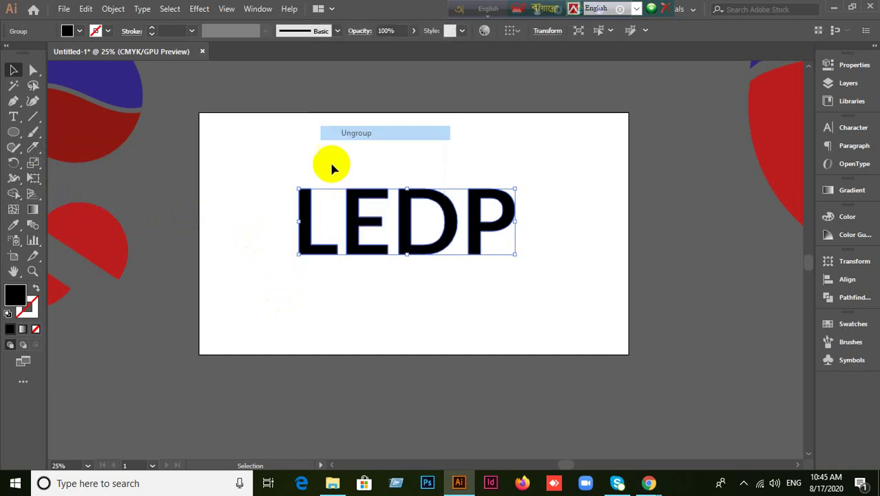
# Cut all four LEDP letters with one roughly horizontal Knife stroke through their middle, and deselect them.
pyautogui.click(27, 153)
pyautogui.click(81, 178)
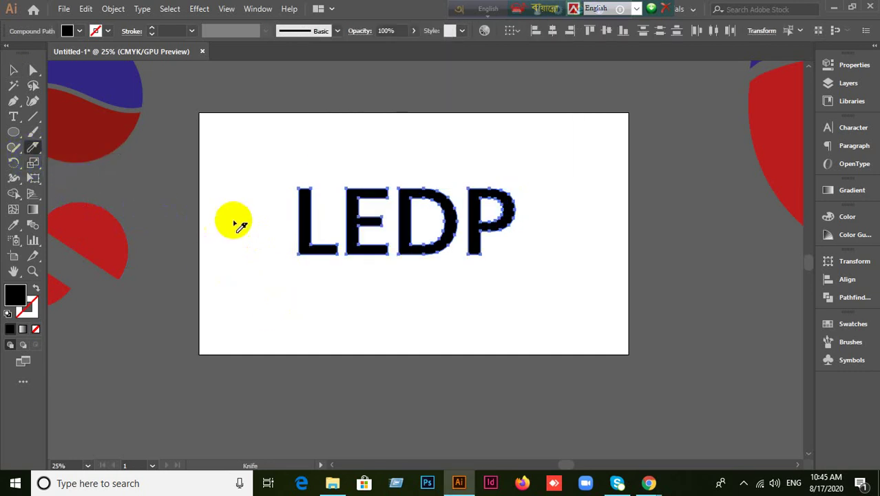
pyautogui.moveTo(264, 241)
pyautogui.mouseDown()
pyautogui.moveTo(314, 210)
pyautogui.moveTo(464, 229)
pyautogui.moveTo(606, 207)
pyautogui.mouseUp()
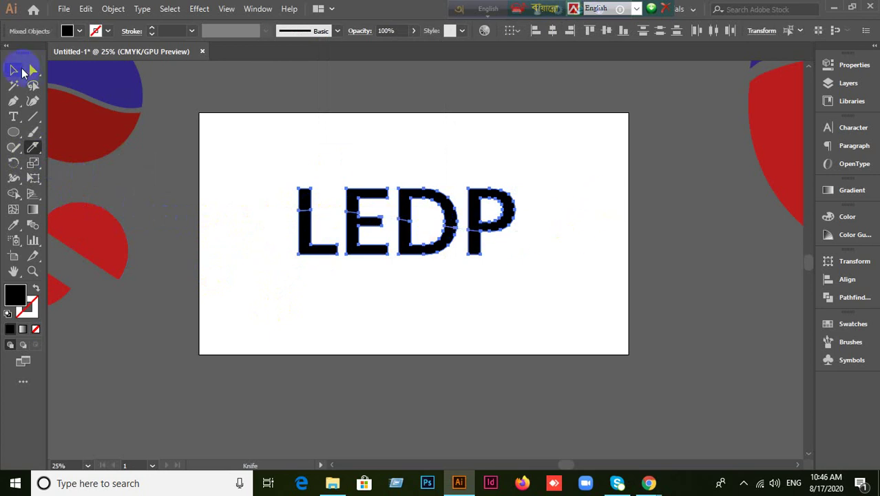
pyautogui.click(13, 70)
pyautogui.click(254, 122)
# Fill the upper pieces of all the cut LEDP letters with green, and deselect them.
pyautogui.click(307, 197)
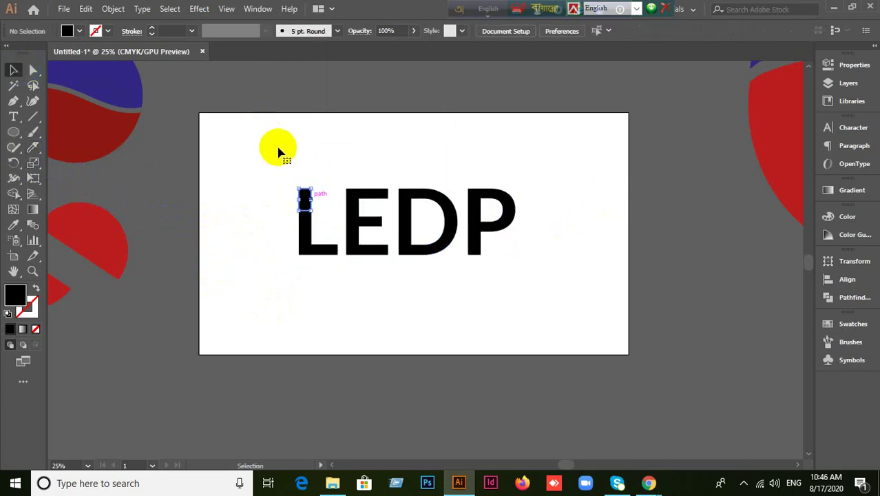
pyautogui.moveTo(265, 147); pyautogui.dragTo(506, 197)
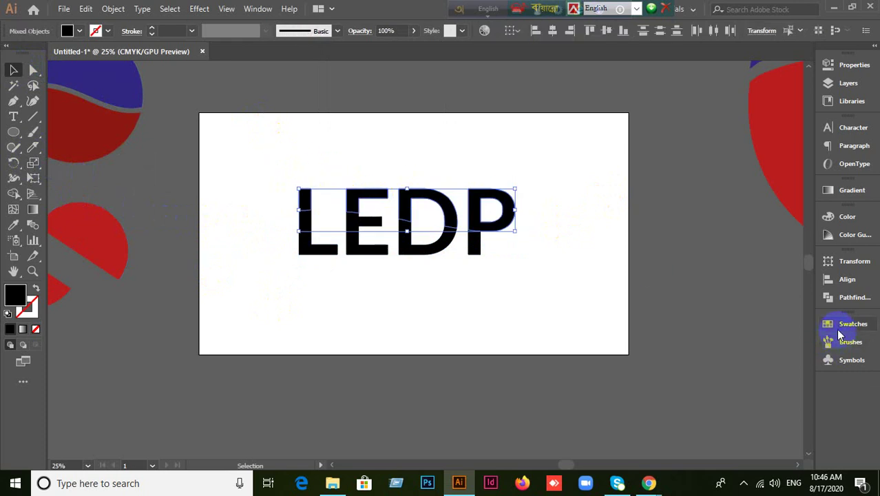
pyautogui.click(835, 324)
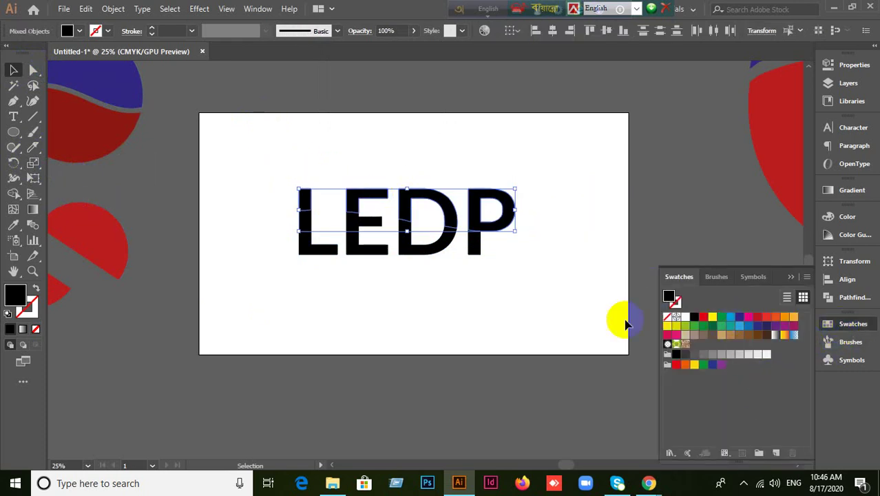
pyautogui.click(724, 320)
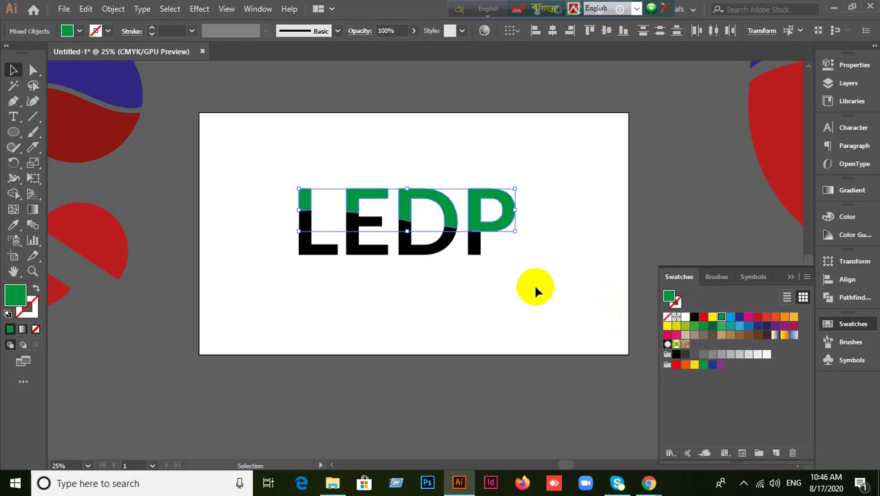
pyautogui.click(508, 303)
pyautogui.scroll(-1, 507, 303)
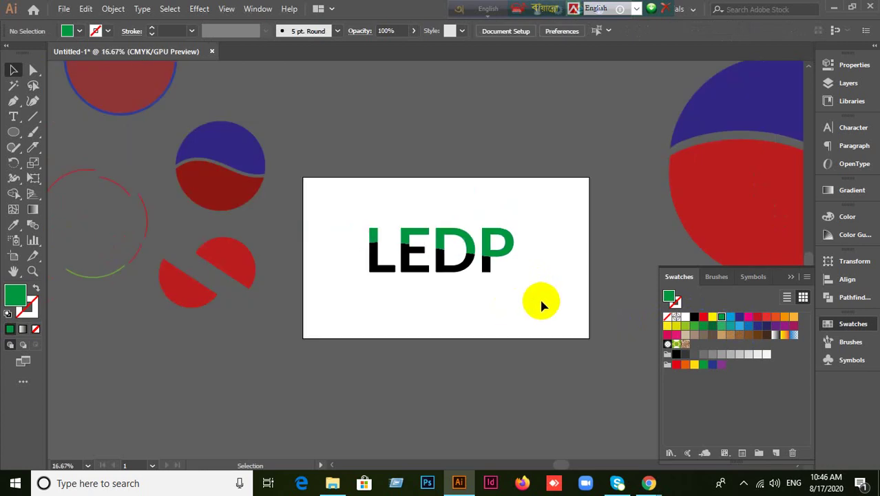
pyautogui.scroll(-1, 542, 303)
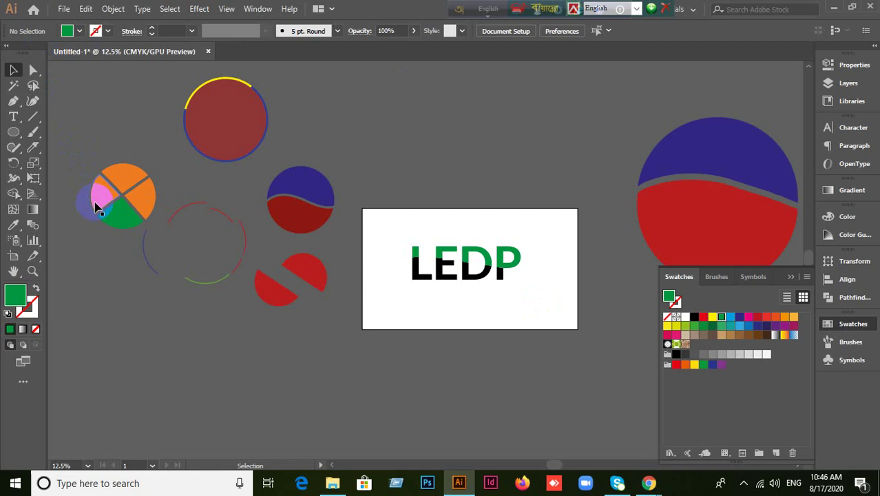
# Recolour the left wedge of the four-piece orange and green circle red, and deselect it.
pyautogui.scroll(3, 97, 206)
pyautogui.click(100, 203)
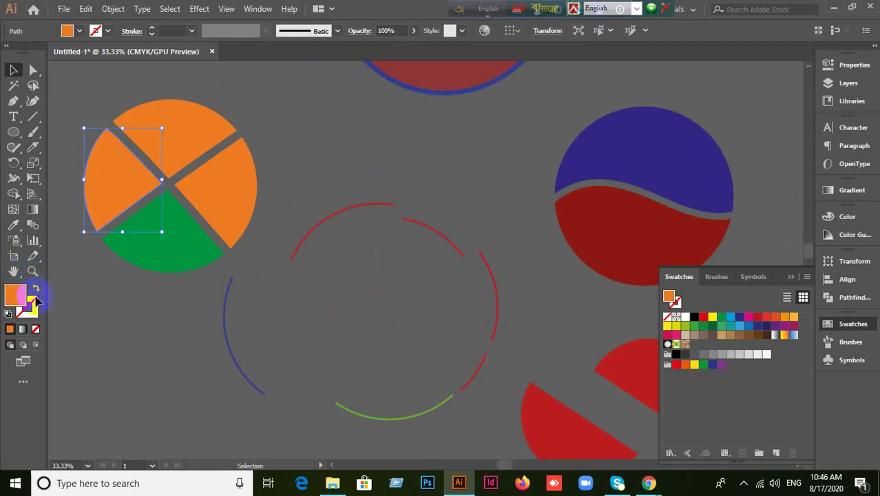
pyautogui.click(703, 316)
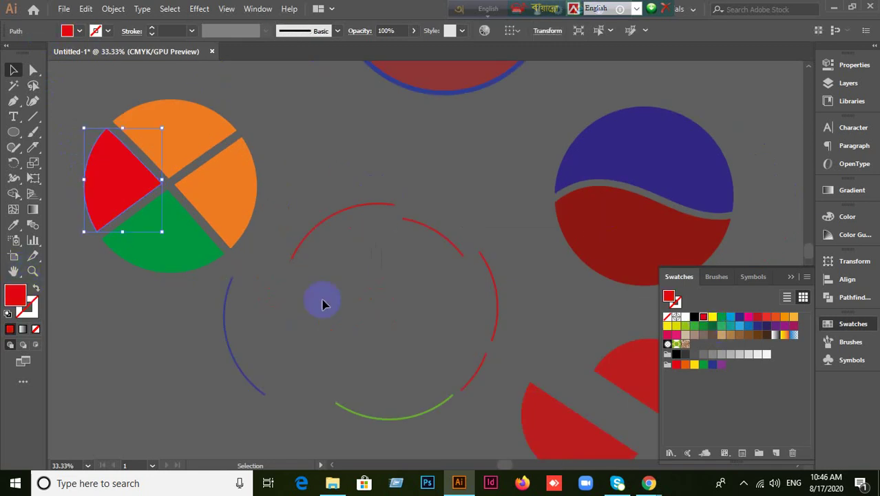
pyautogui.click(155, 331)
pyautogui.scroll(-2, 398, 353)
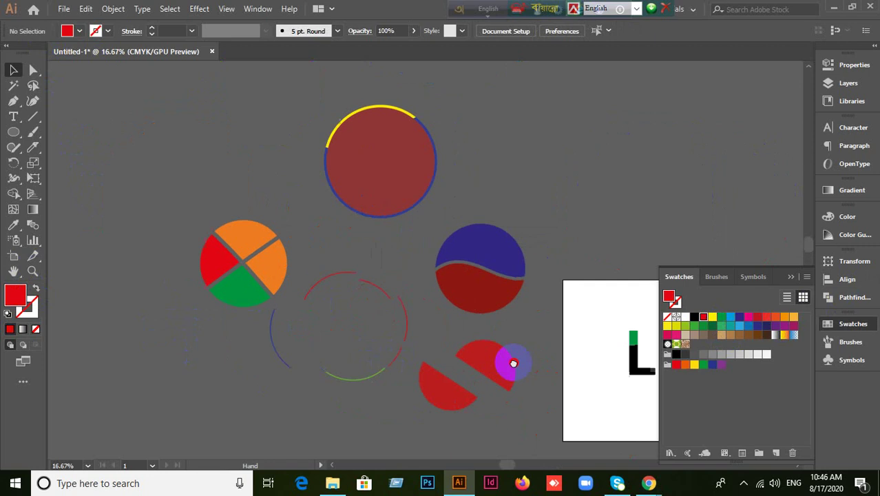
pyautogui.moveTo(513, 363); pyautogui.dragTo(337, 263)
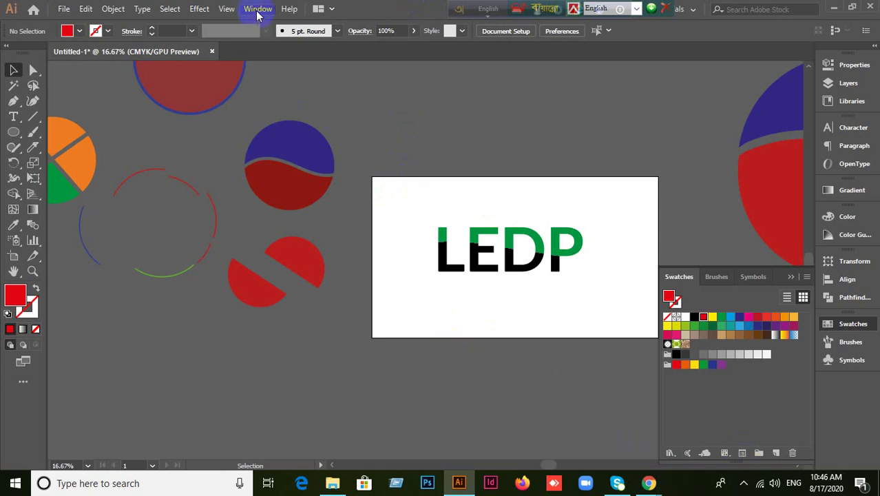
# Check whether the Advanced or Basic toolbar set is active, leaving the setting as it is.
pyautogui.click(376, 290)
pyautogui.click(256, 9)
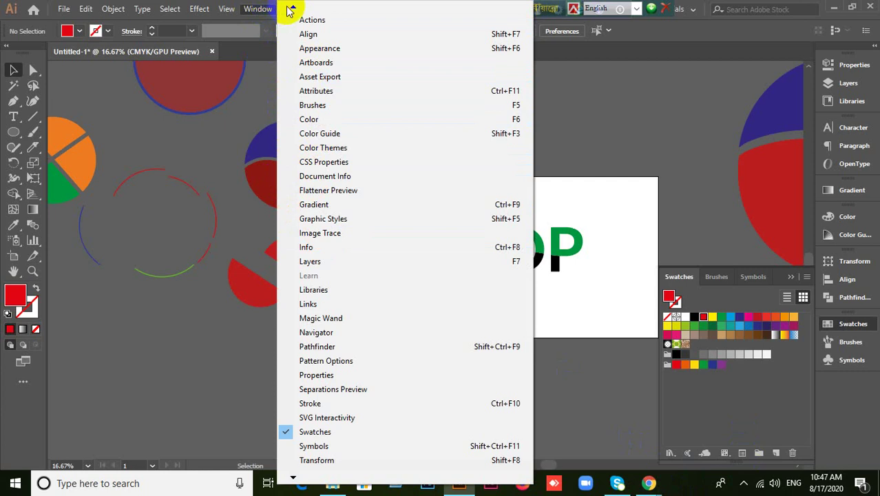
pyautogui.scroll(3, 290, 10)
pyautogui.moveTo(339, 41)
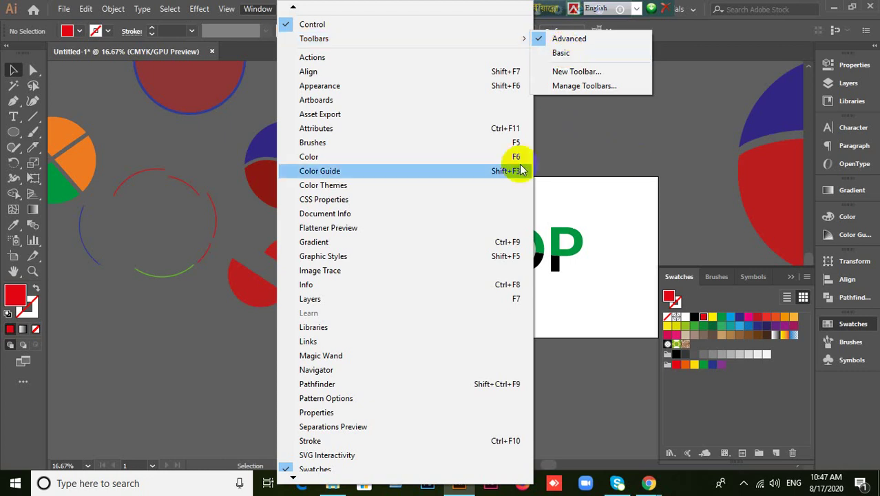
pyautogui.click(741, 125)
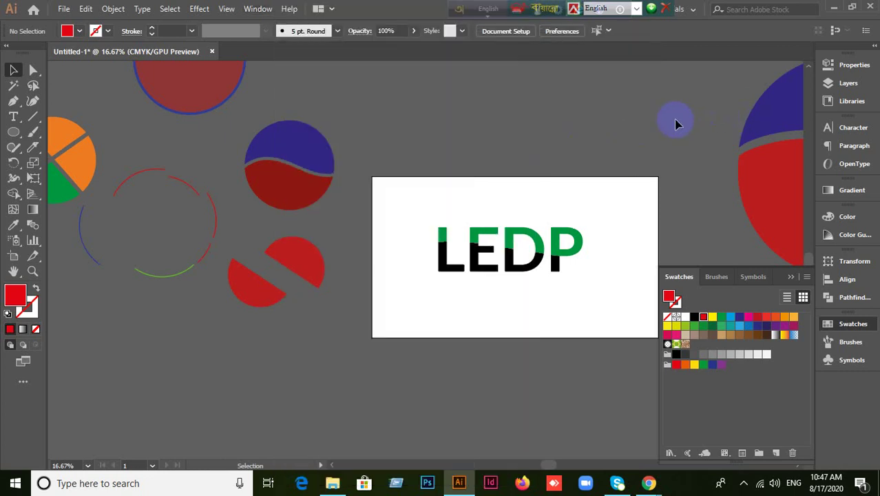
# Centre the two-tone LEDP lettering in view and collapse the open colour swatches.
pyautogui.scroll(2, 577, 311)
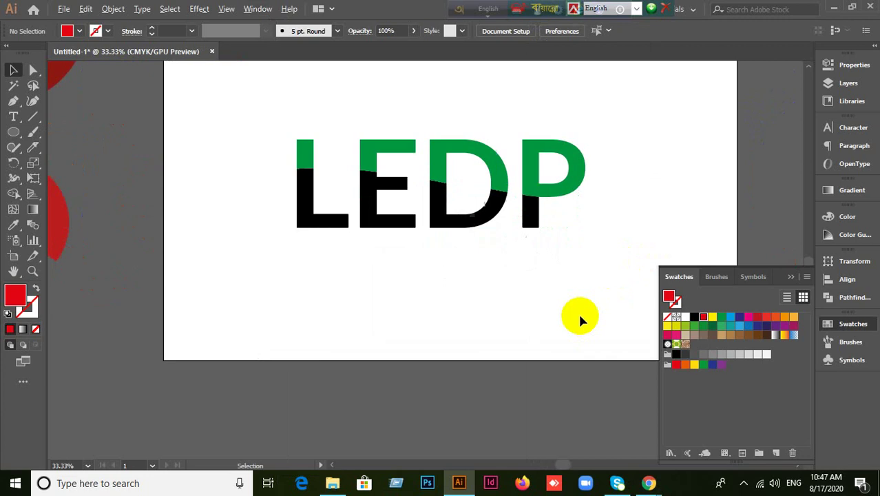
pyautogui.moveTo(585, 269); pyautogui.dragTo(524, 285)
pyautogui.scroll(-1, 583, 281)
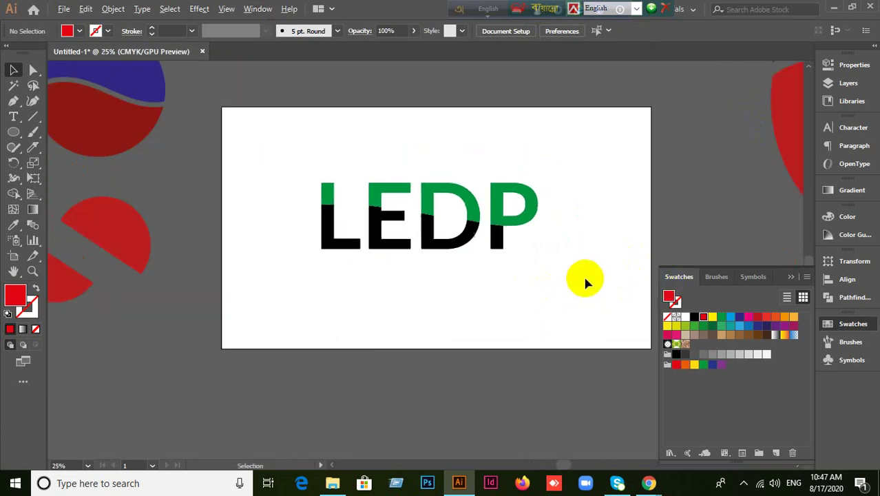
pyautogui.click(790, 279)
# Switch to the Google Meet call in Chrome to check the participants, and return to Illustrator.
pyautogui.moveTo(649, 483)
pyautogui.click(539, 376)
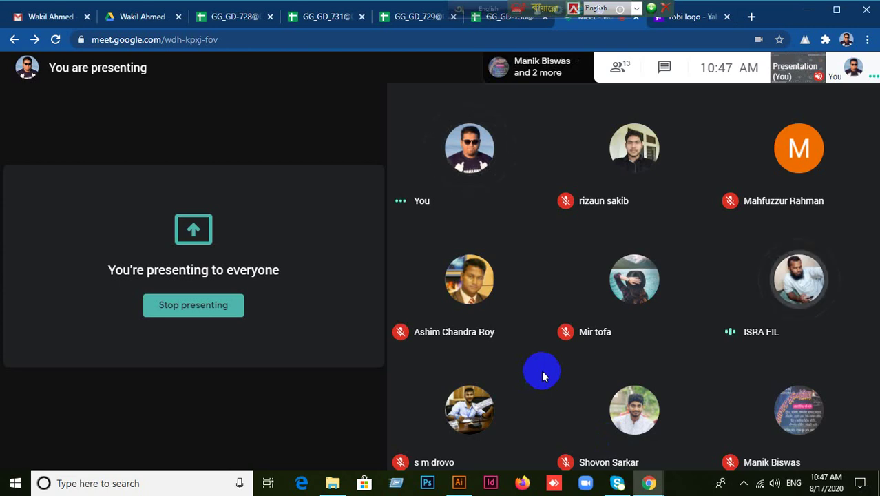
pyautogui.moveTo(456, 486)
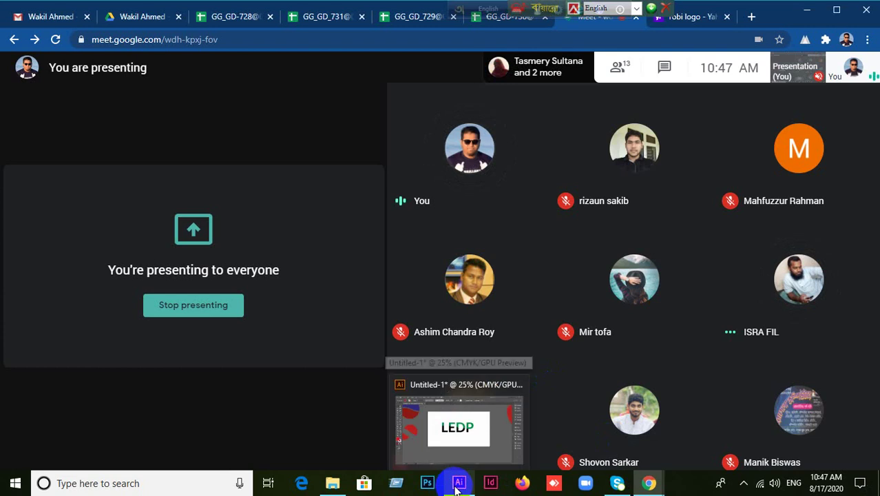
pyautogui.click(463, 383)
# Move all the LEDP letter pieces together up to the artboard's upper-right edge, and deselect them.
pyautogui.click(377, 241)
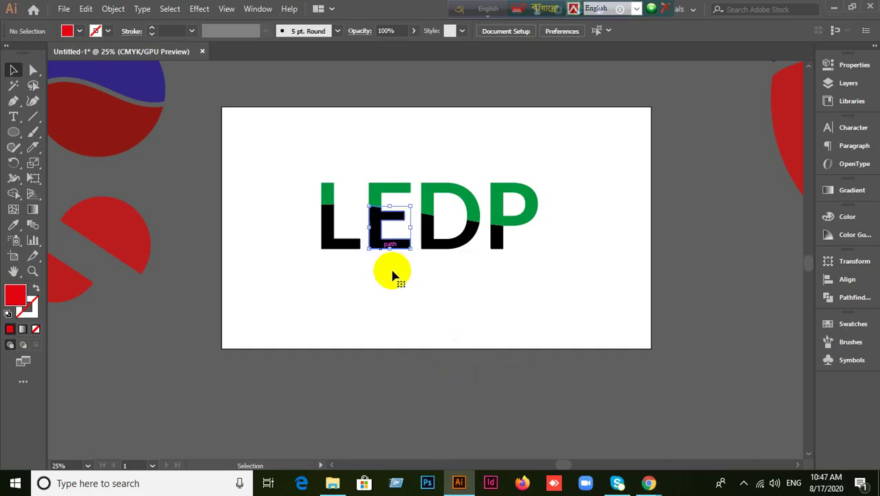
pyautogui.click(364, 313)
pyautogui.moveTo(290, 153); pyautogui.dragTo(625, 269)
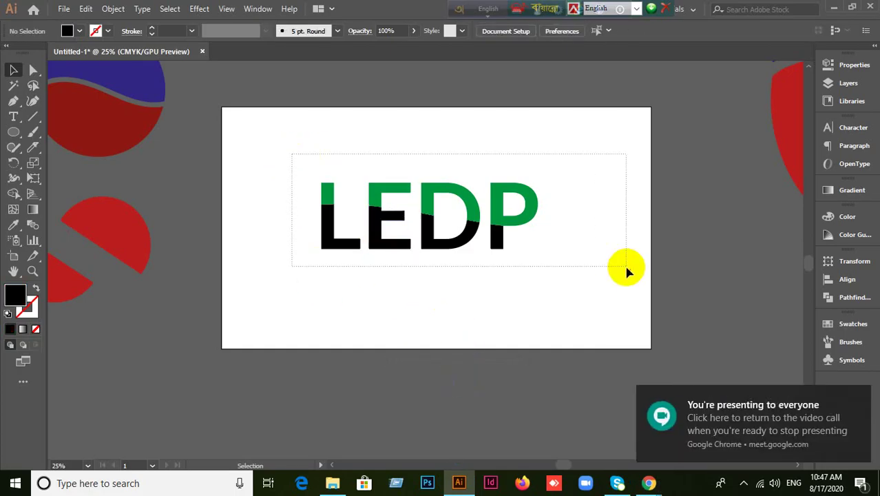
pyautogui.moveTo(521, 224); pyautogui.dragTo(659, 86)
pyautogui.click(427, 275)
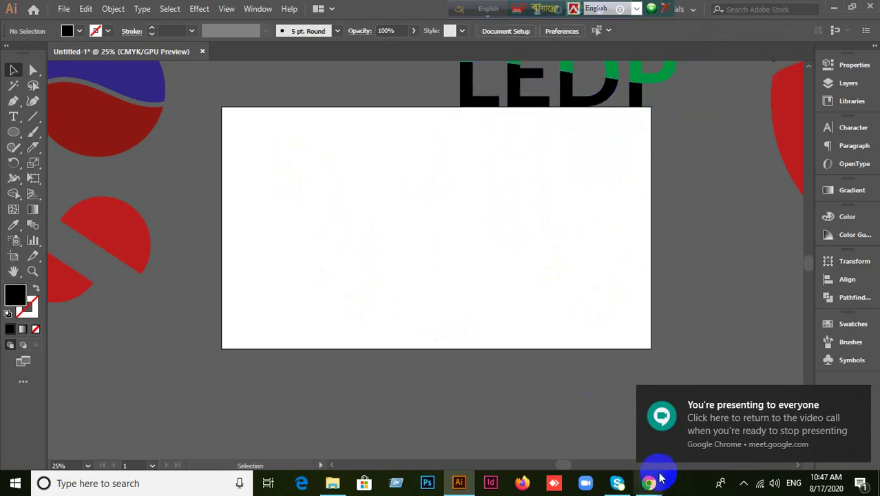
# Move all the two-tone LEDP letter pieces left along the artboard's upper edge, and deselect them.
pyautogui.moveTo(649, 482)
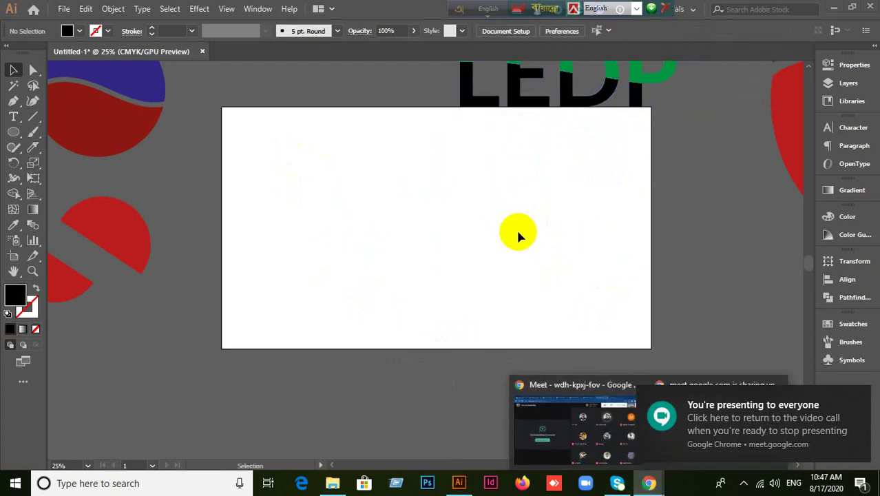
pyautogui.scroll(3, 518, 234)
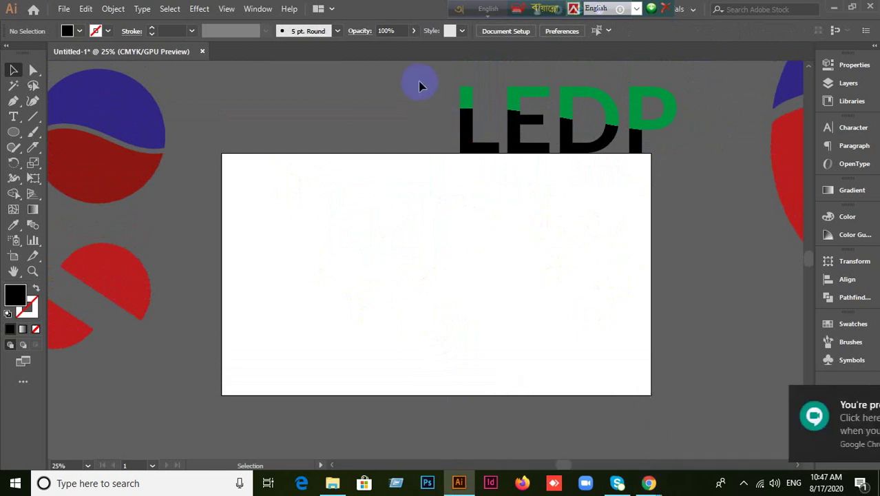
pyautogui.click(585, 154)
pyautogui.moveTo(585, 155); pyautogui.dragTo(674, 182)
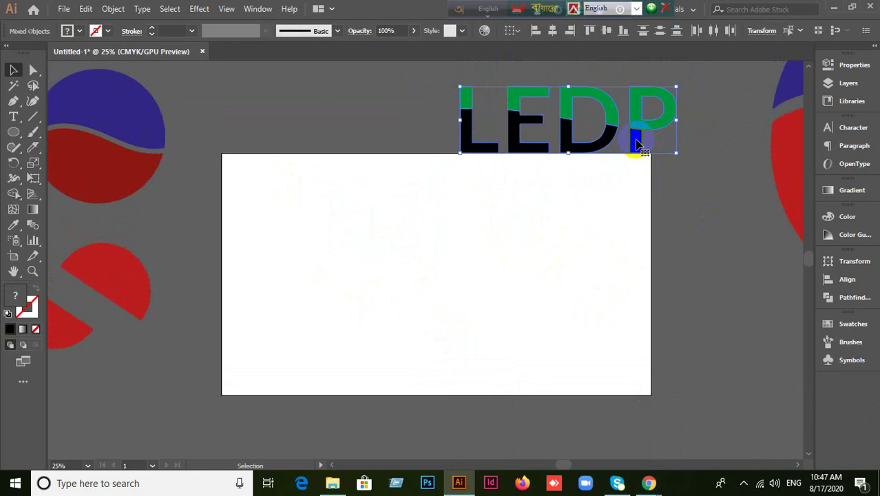
pyautogui.moveTo(637, 143); pyautogui.dragTo(475, 145)
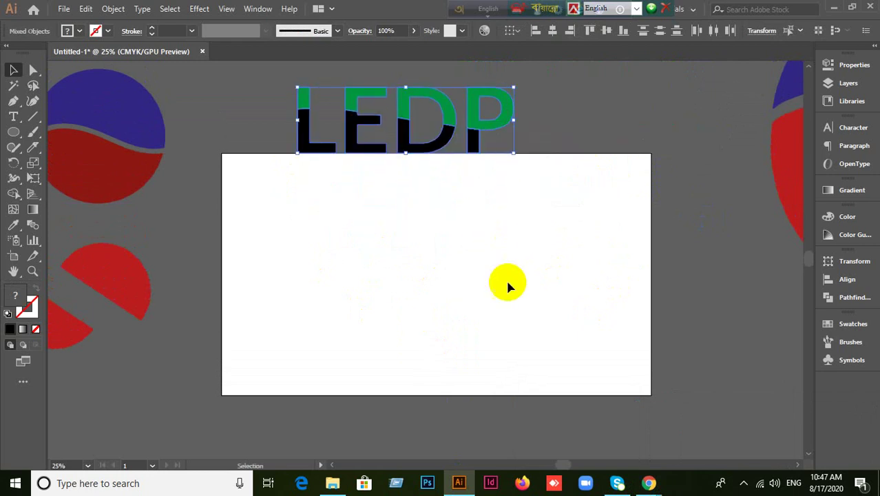
pyautogui.click(511, 279)
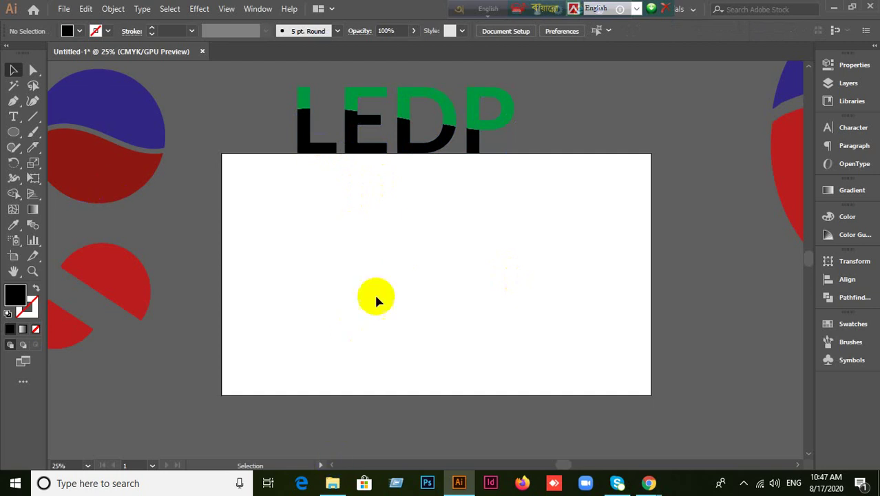
# Undo the moves, green recolouring, knife cut and ungrouping of the LEDP lettering, back to the uncut black outlines.
pyautogui.press('a')
pyautogui.hotkey('ctrl', 'z')
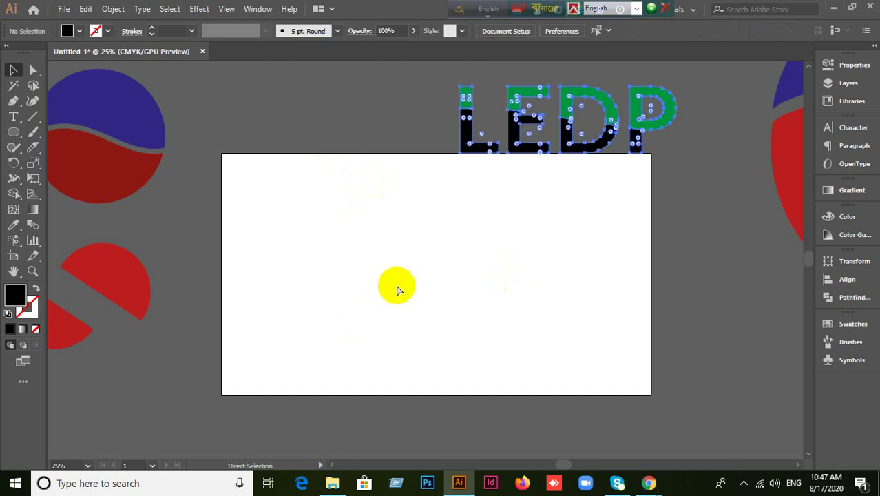
pyautogui.hotkey('ctrl', 'z')
pyautogui.hotkey('ctrl', 'z')
pyautogui.hotkey('ctrl', 'z')
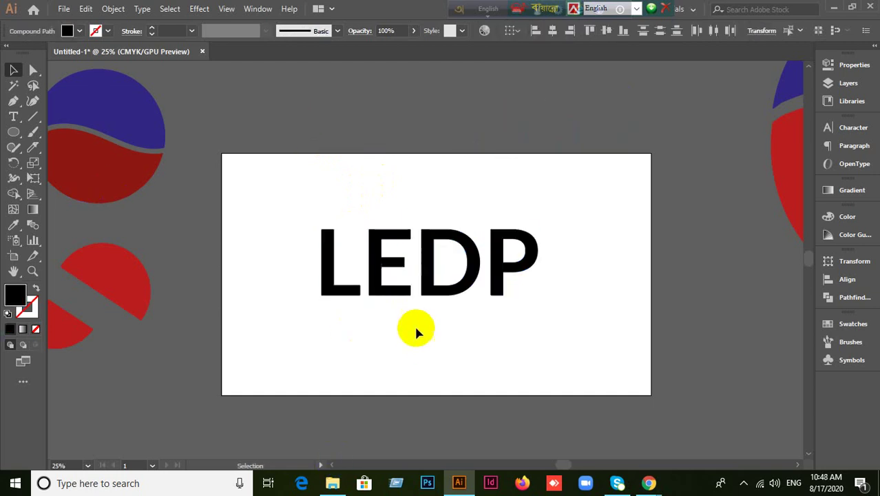
pyautogui.click(416, 332)
pyautogui.press('a')
pyautogui.click(439, 352)
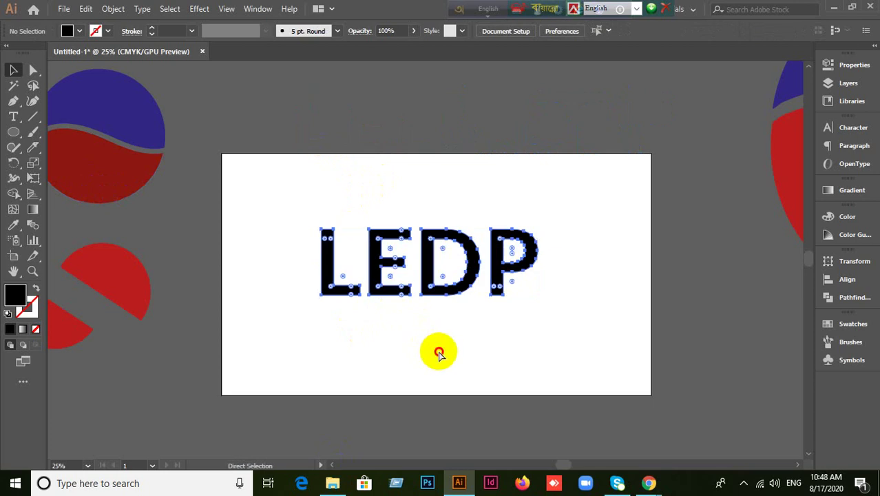
# Check the commands available for the LEDP outline group, and undo Create Outlines to return to live text.
pyautogui.press('v')
pyautogui.click(391, 300)
pyautogui.rightClick(392, 300)
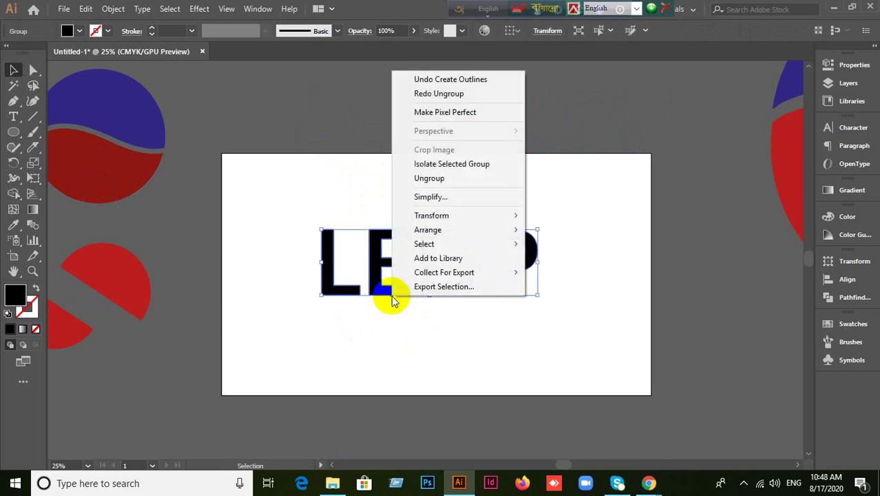
pyautogui.click(426, 344)
pyautogui.click(426, 345)
pyautogui.press('a')
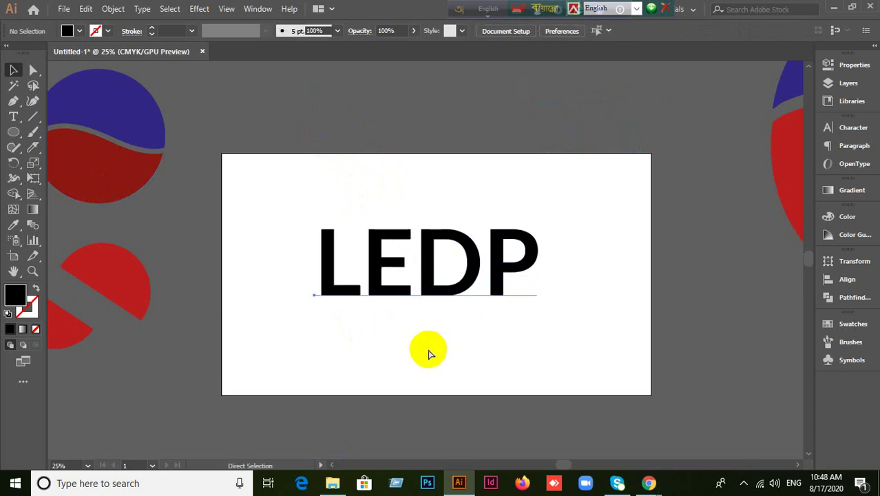
pyautogui.press('v')
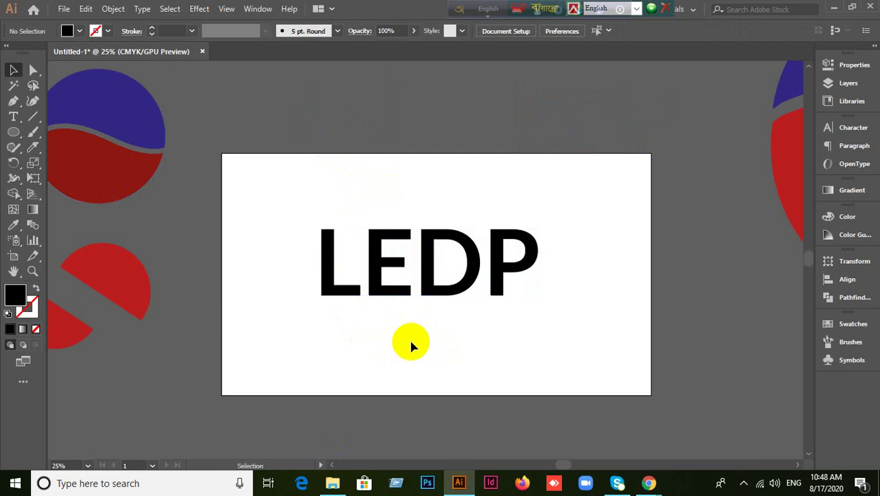
# Convert the LEDP text to outlines and ungroup the letters.
pyautogui.click(392, 297)
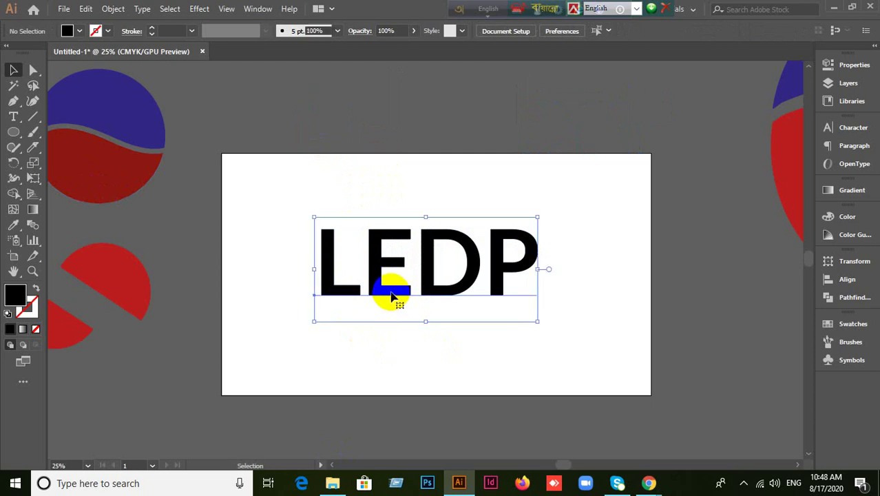
pyautogui.rightClick(391, 297)
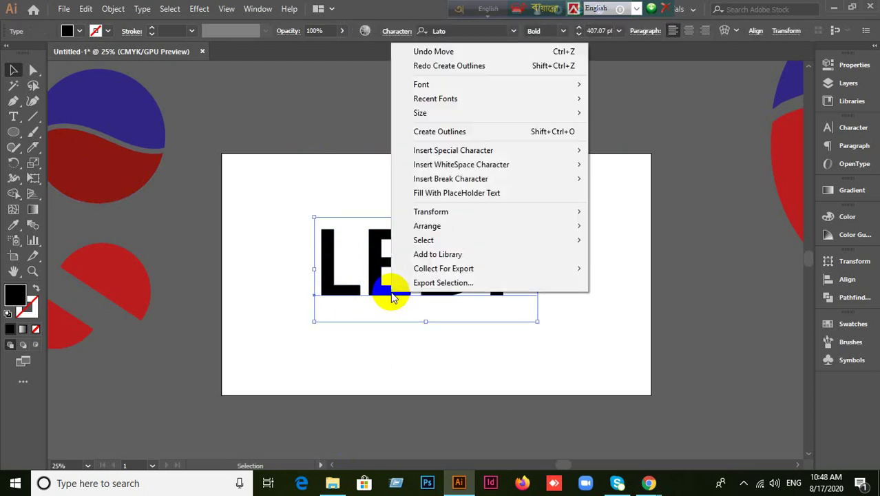
pyautogui.click(465, 132)
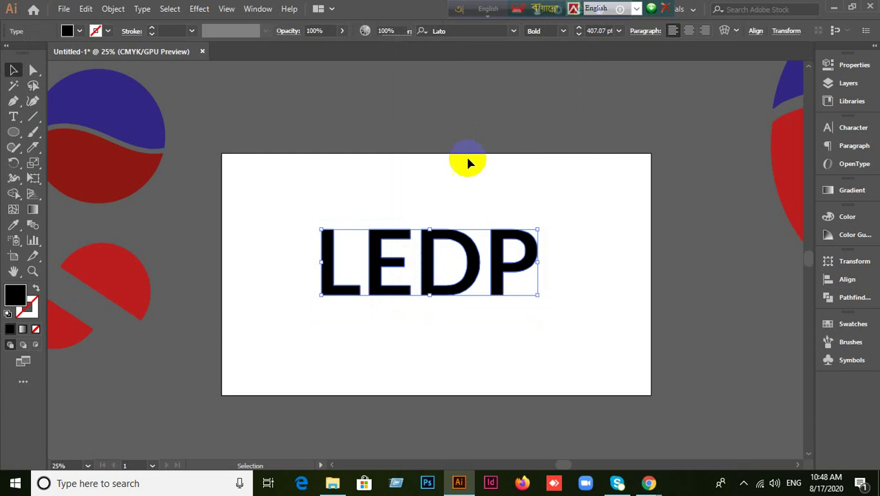
pyautogui.rightClick(468, 279)
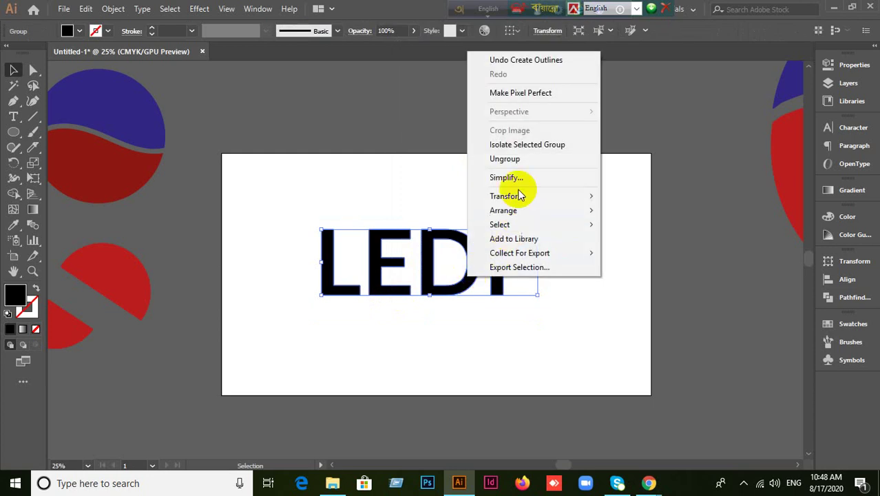
pyautogui.click(503, 159)
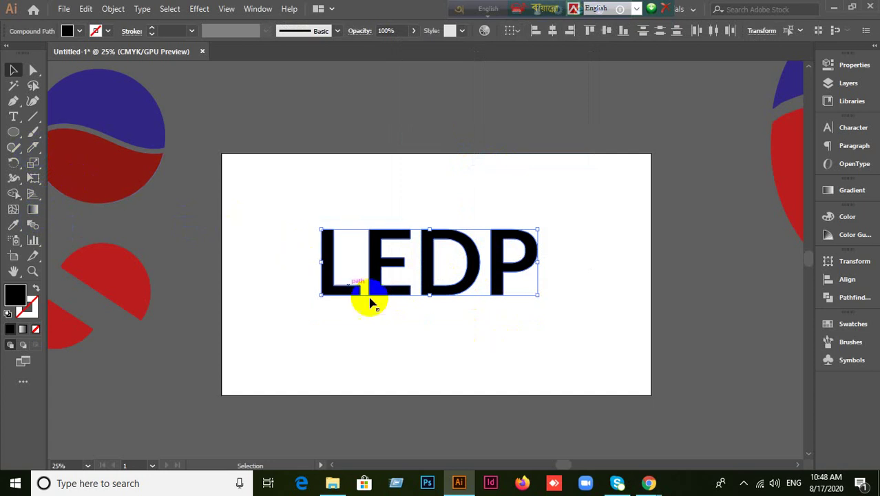
# Cut across all four LEDP letters with one freehand Knife stroke through their upper half, and deselect them.
pyautogui.scroll(2, 495, 311)
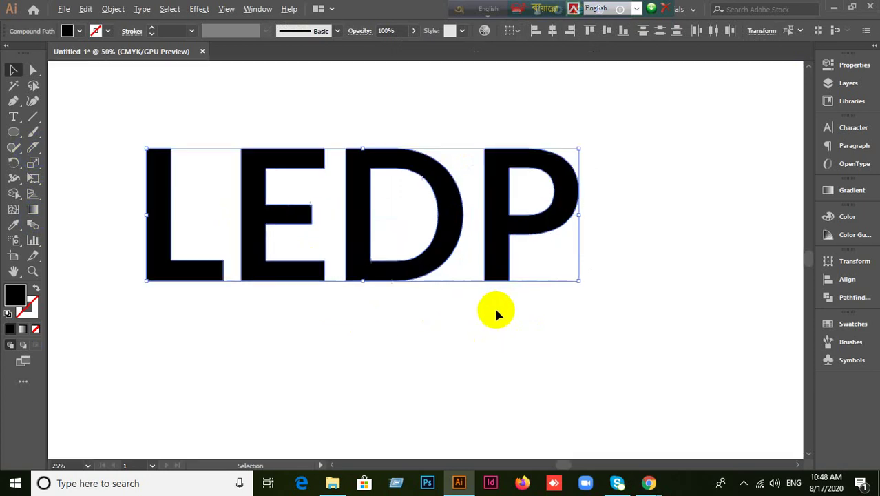
pyautogui.click(36, 152)
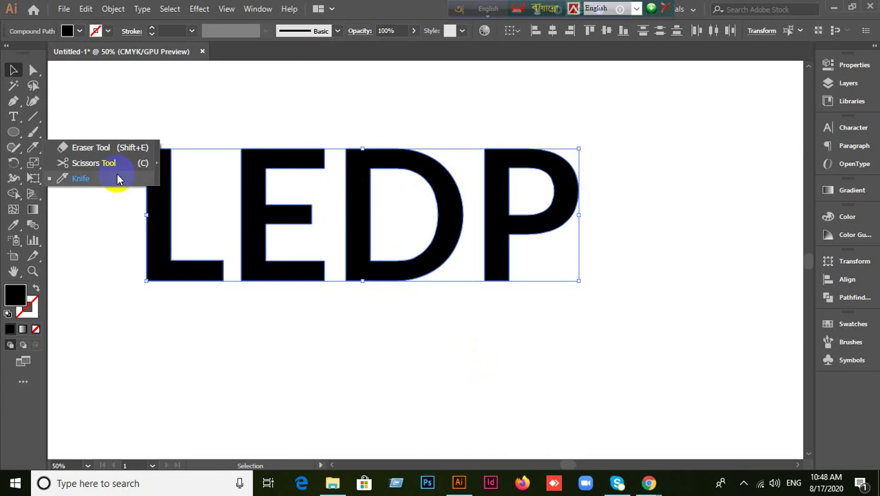
pyautogui.click(90, 180)
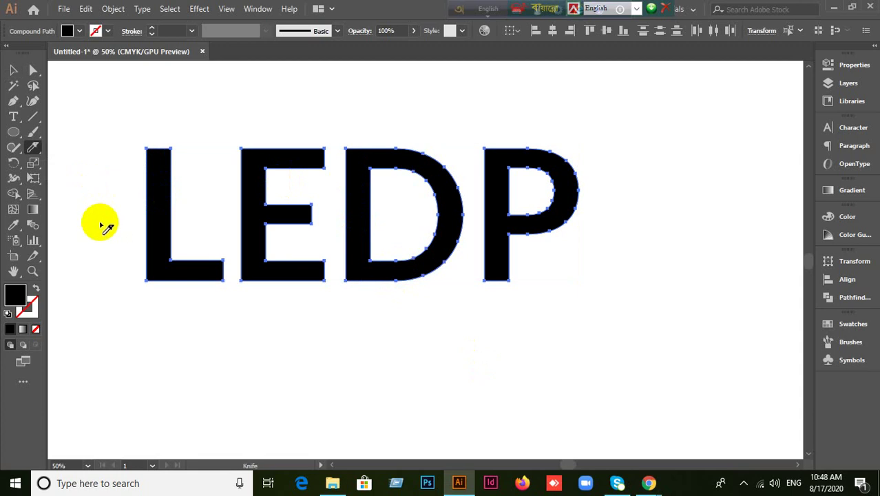
pyautogui.moveTo(100, 223)
pyautogui.mouseDown()
pyautogui.moveTo(112, 202)
pyautogui.moveTo(400, 205)
pyautogui.moveTo(649, 142)
pyautogui.mouseUp()
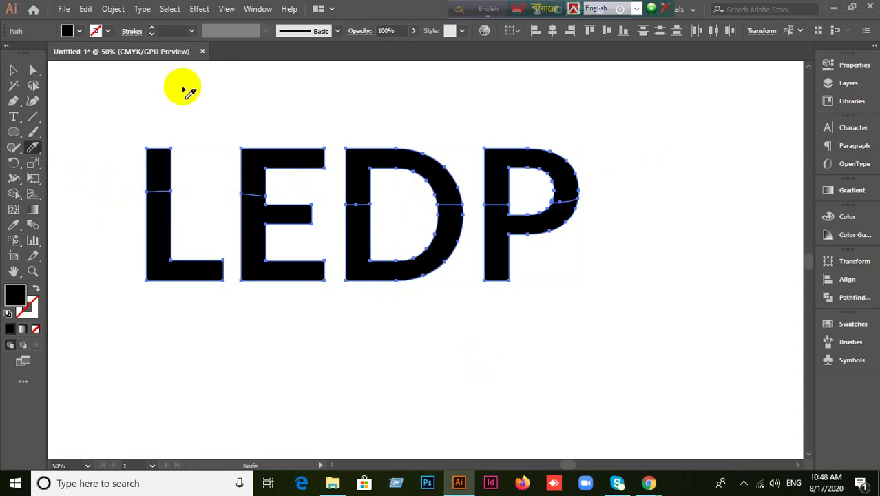
pyautogui.click(13, 69)
pyautogui.click(301, 104)
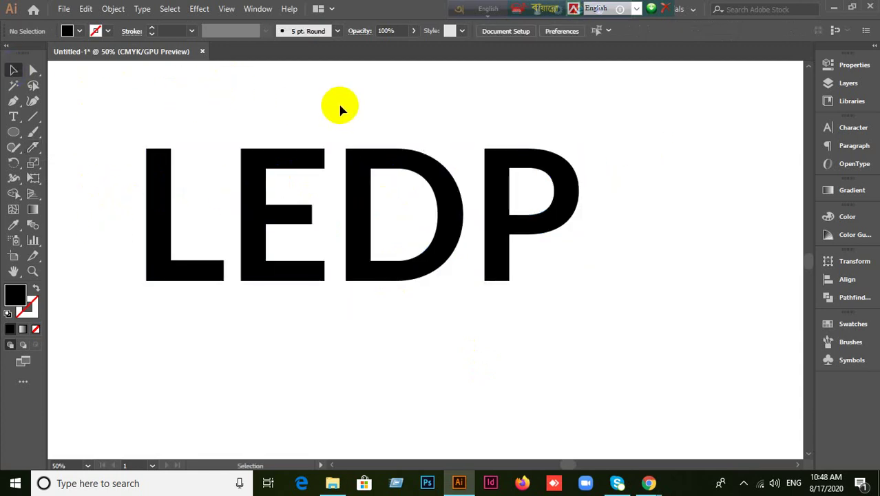
# Fill the upper pieces of the cut LEDP letters with the yellow swatch, and deselect them.
pyautogui.click(296, 160)
pyautogui.click(306, 107)
pyautogui.moveTo(135, 118); pyautogui.dragTo(616, 161)
pyautogui.scroll(-2, 679, 245)
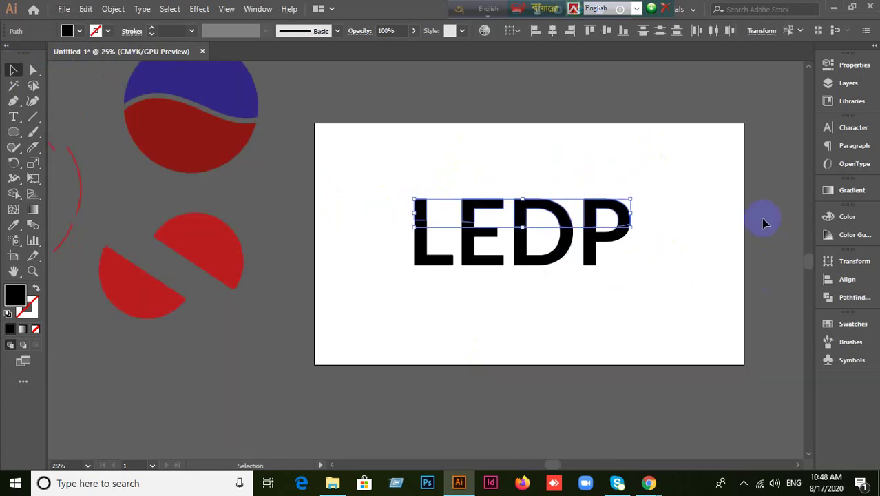
pyautogui.click(842, 332)
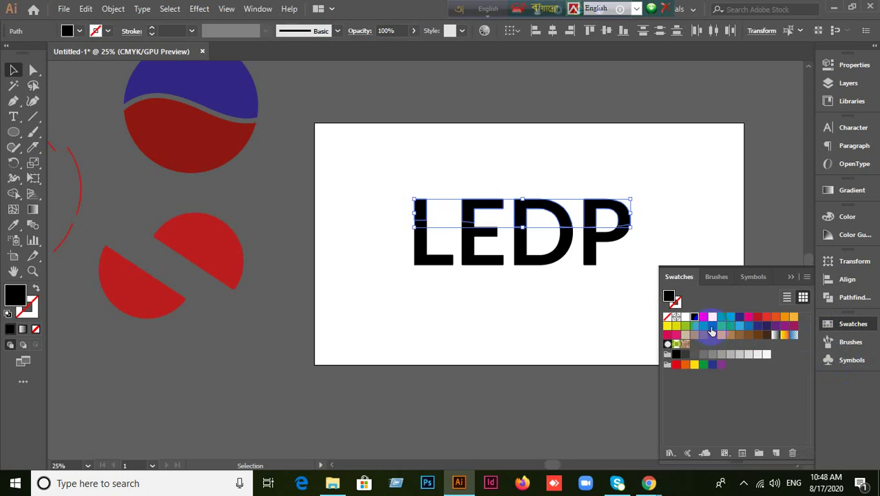
pyautogui.click(712, 317)
pyautogui.click(527, 328)
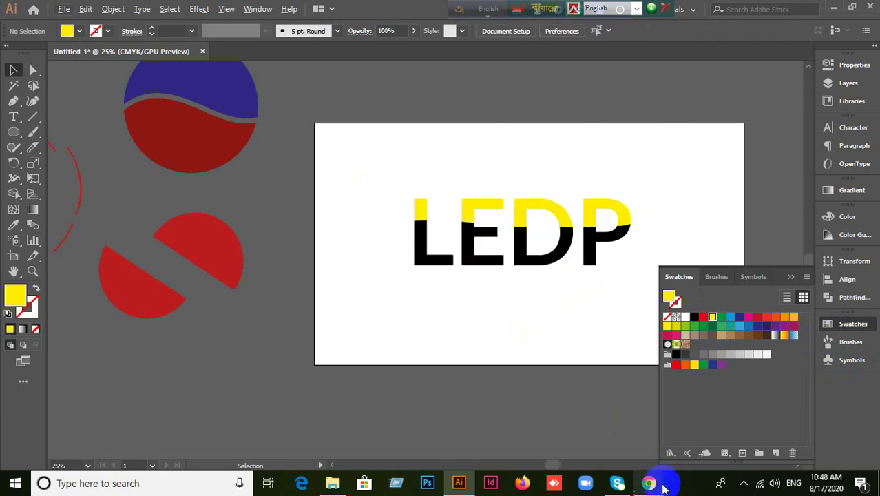
# Switch to the Google Meet call in Chrome to check the participants, and return to Illustrator.
pyautogui.moveTo(648, 481)
pyautogui.click(580, 435)
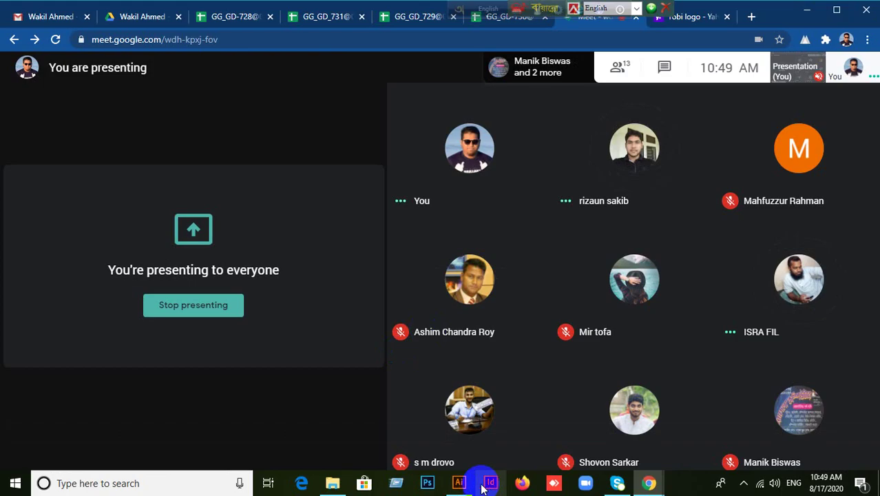
pyautogui.click(459, 483)
# Move the yellow-and-black LEDP lettering above the artboard, collapse the colour swatches, and deselect the lettering.
pyautogui.scroll(-1, 501, 363)
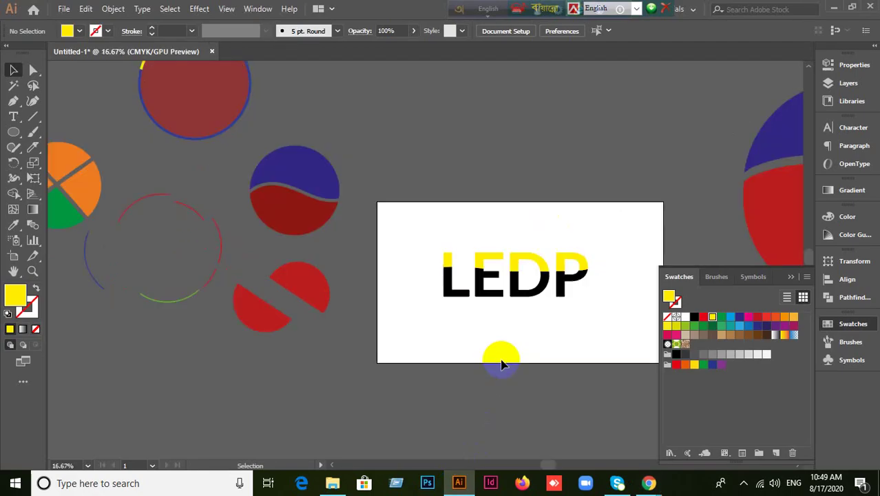
pyautogui.moveTo(390, 221); pyautogui.dragTo(492, 261)
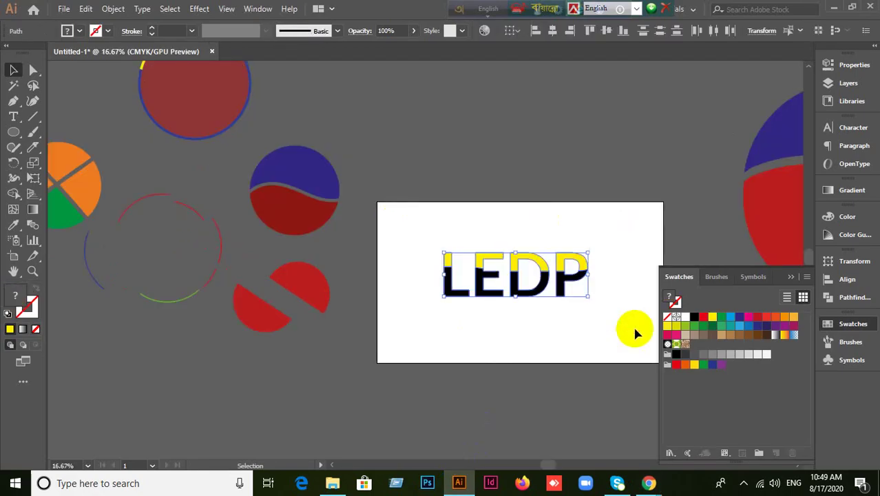
pyautogui.moveTo(527, 290); pyautogui.dragTo(503, 171)
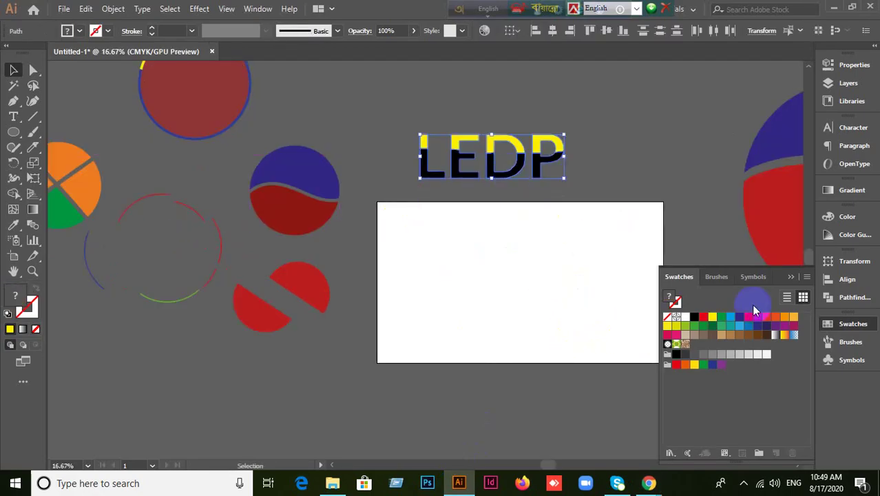
pyautogui.click(789, 278)
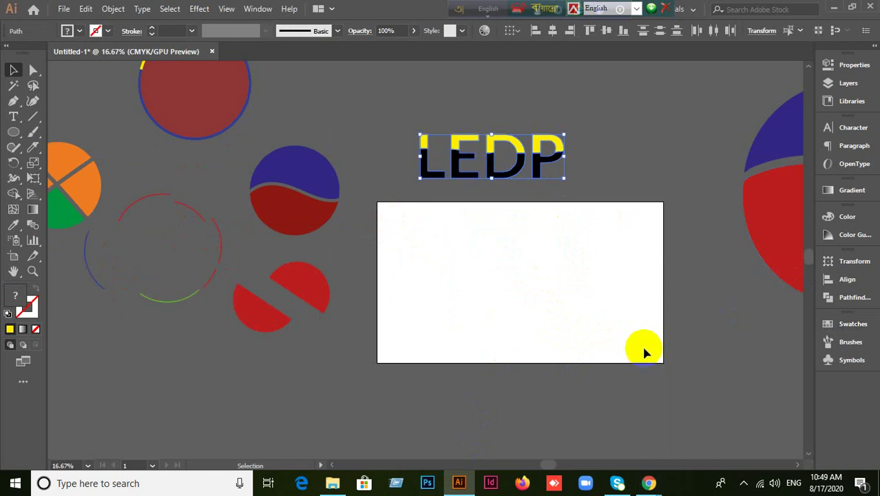
pyautogui.scroll(2, 627, 349)
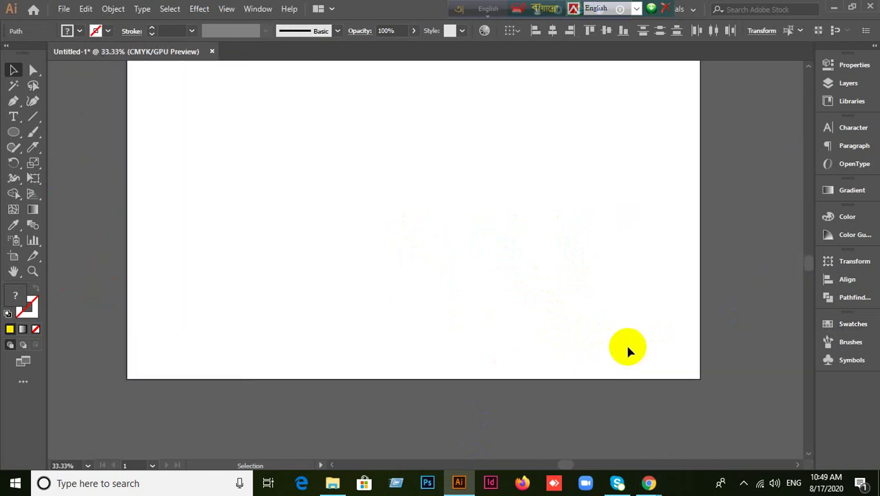
pyautogui.scroll(-1, 570, 338)
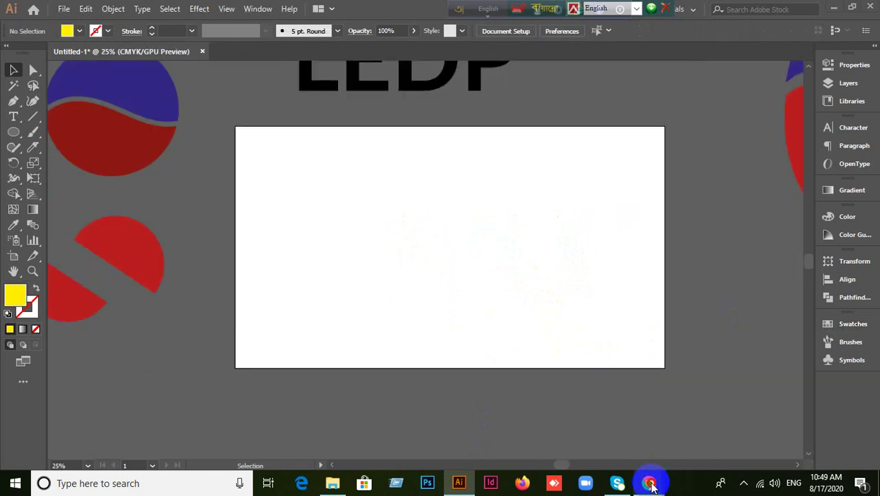
# Go back to the Google Meet call in Chrome to follow the participants' discussion, and return to Illustrator.
pyautogui.moveTo(649, 481)
pyautogui.click(596, 451)
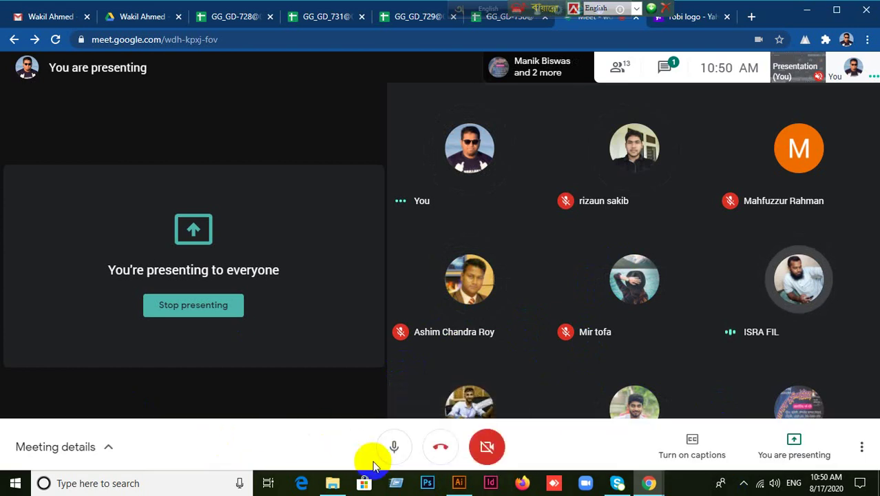
pyautogui.click(456, 484)
pyautogui.click(457, 484)
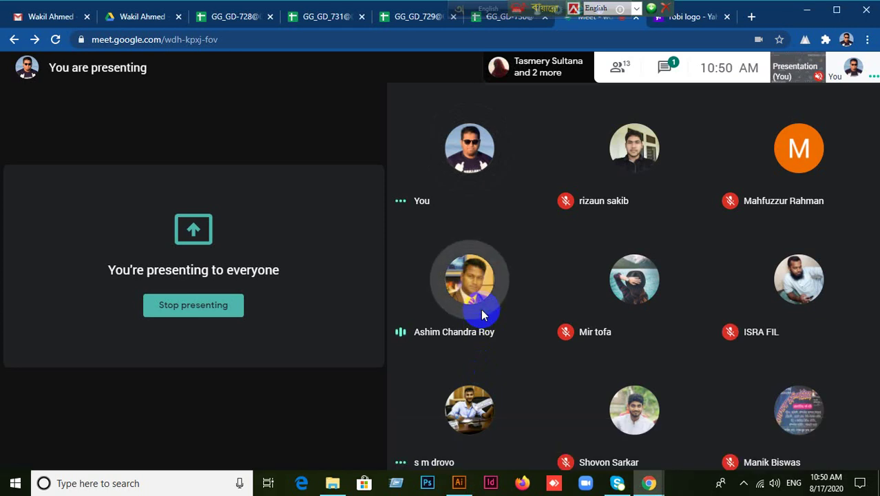
pyautogui.moveTo(331, 400)
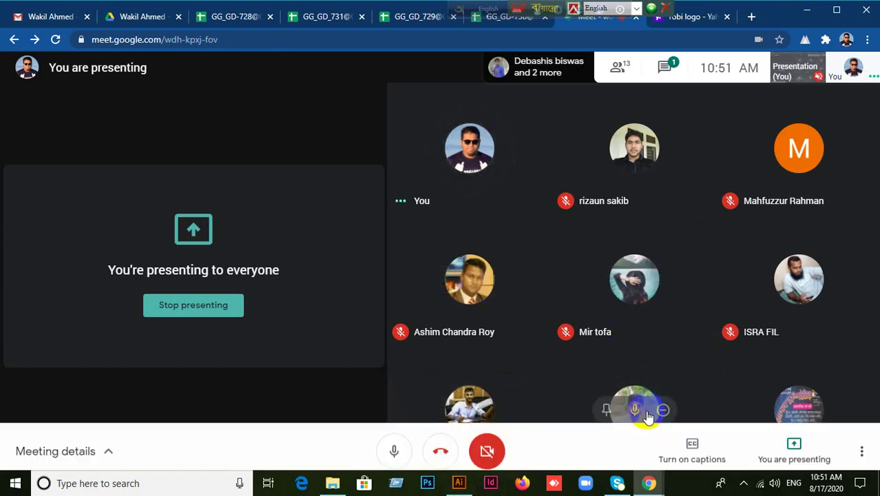
pyautogui.click(459, 483)
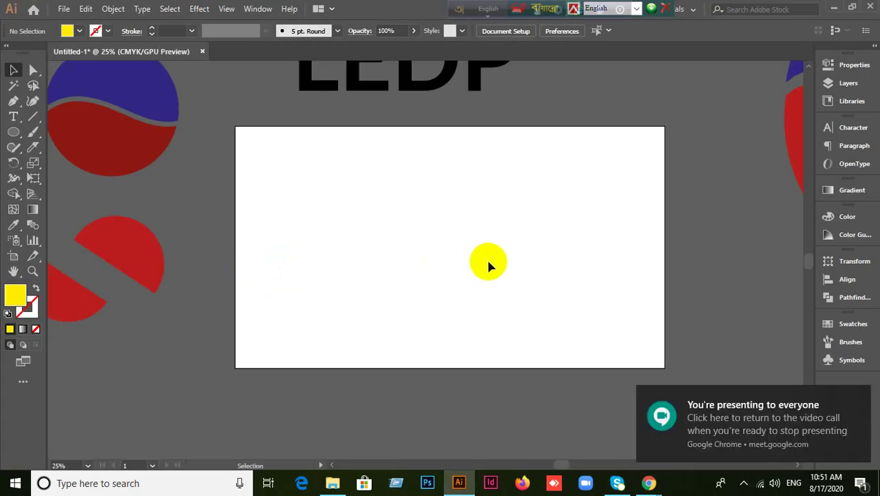
# Centre the view on the empty artboard and show the Align and Distribute options beside it.
pyautogui.scroll(1, 487, 256)
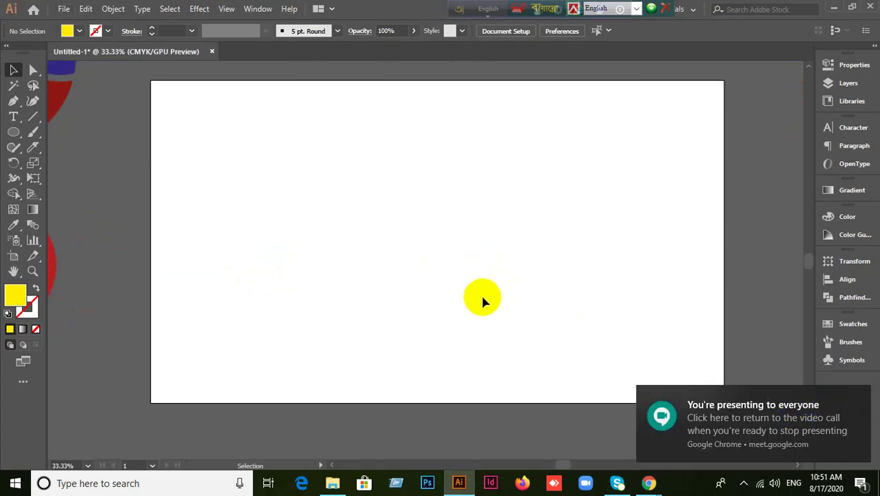
pyautogui.scroll(-1, 482, 297)
pyautogui.moveTo(573, 291); pyautogui.dragTo(480, 293)
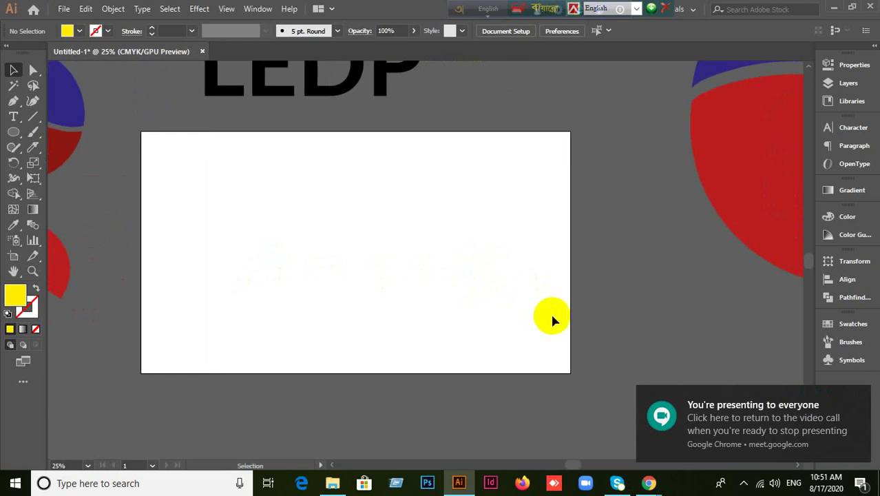
pyautogui.click(846, 284)
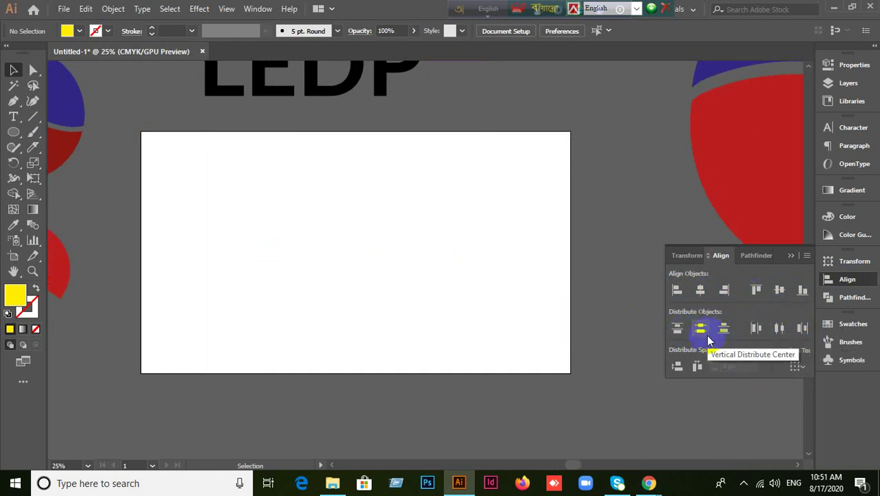
pyautogui.click(755, 331)
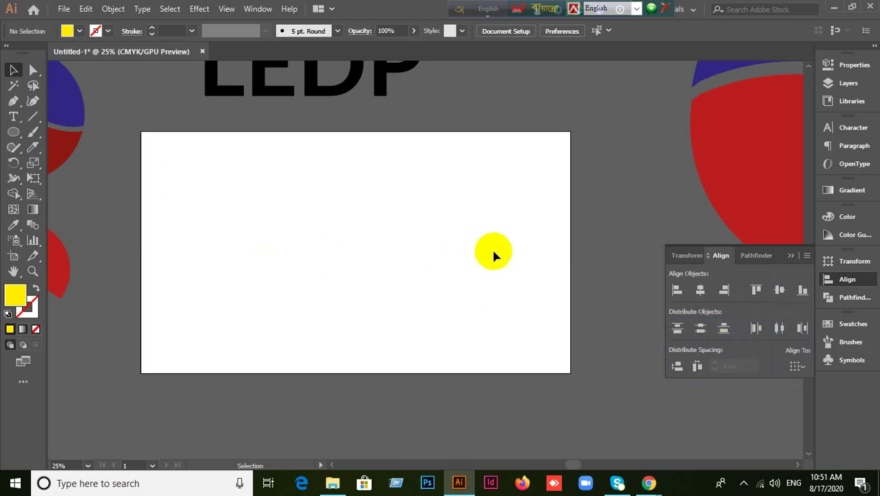
# Draw four yellow rectangles of different sizes across the empty artboard, spaced apart at staggered heights, discarding the first trial rectangle.
pyautogui.rightClick(13, 133)
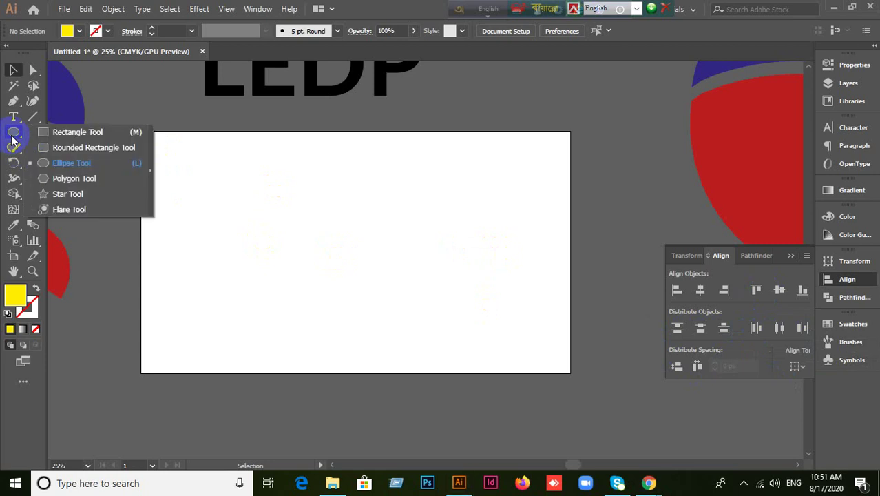
pyautogui.click(52, 133)
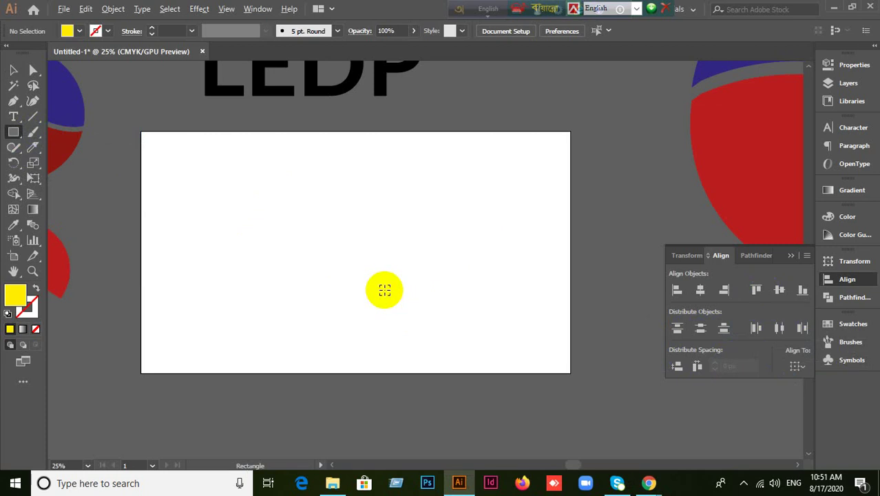
pyautogui.scroll(1, 383, 290)
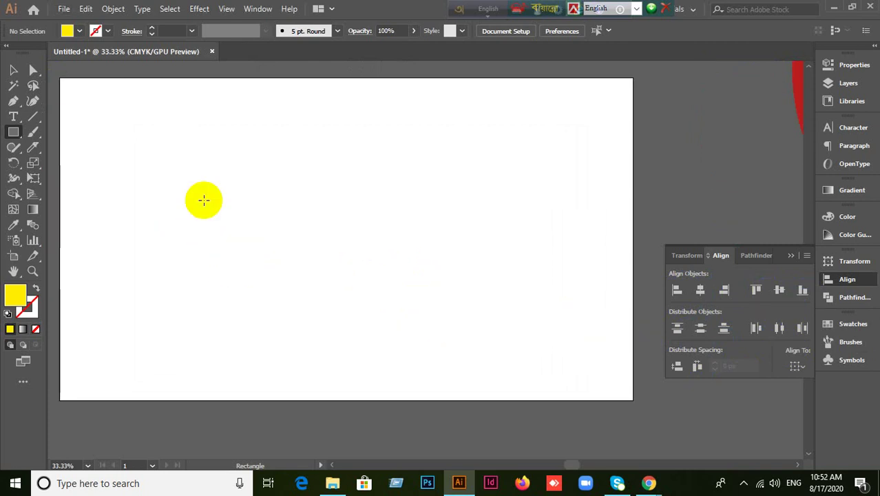
pyautogui.moveTo(109, 108); pyautogui.dragTo(221, 212)
pyautogui.press('Delete')
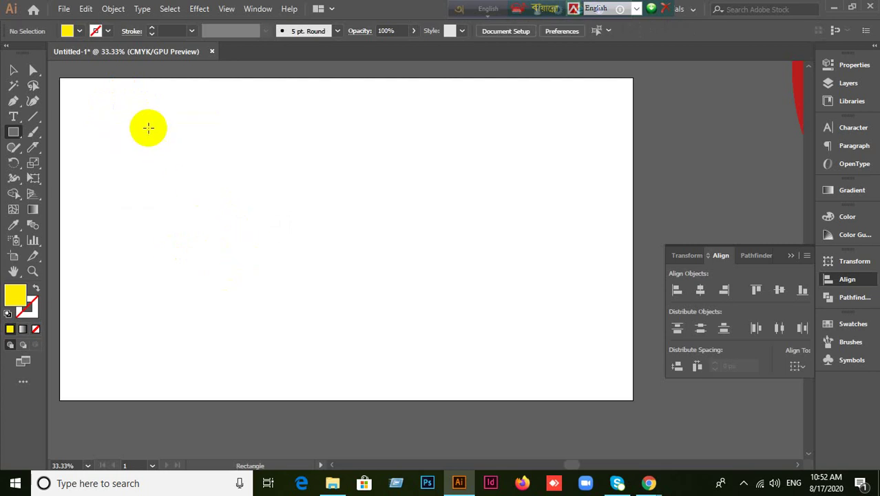
pyautogui.moveTo(147, 114); pyautogui.dragTo(172, 191)
pyautogui.moveTo(239, 172)
pyautogui.mouseDown()
pyautogui.moveTo(280, 255)
pyautogui.moveTo(272, 268)
pyautogui.mouseUp()
pyautogui.moveTo(337, 239); pyautogui.dragTo(395, 325)
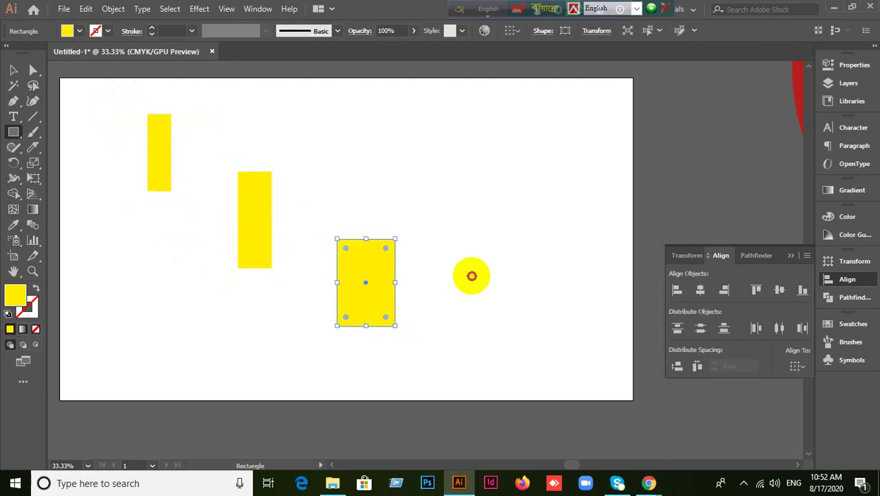
pyautogui.moveTo(472, 277)
pyautogui.mouseDown()
pyautogui.moveTo(527, 238)
pyautogui.moveTo(502, 197)
pyautogui.mouseUp()
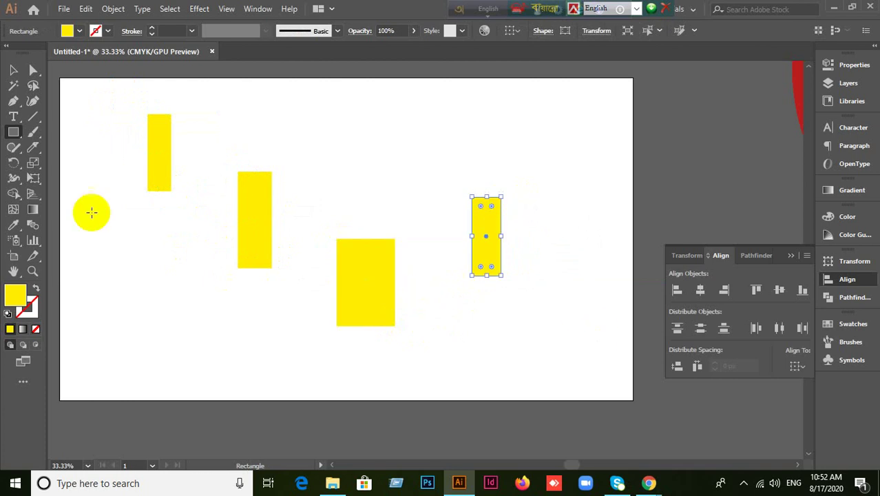
# Select all four yellow rectangles on the artboard together.
pyautogui.click(13, 70)
pyautogui.click(101, 152)
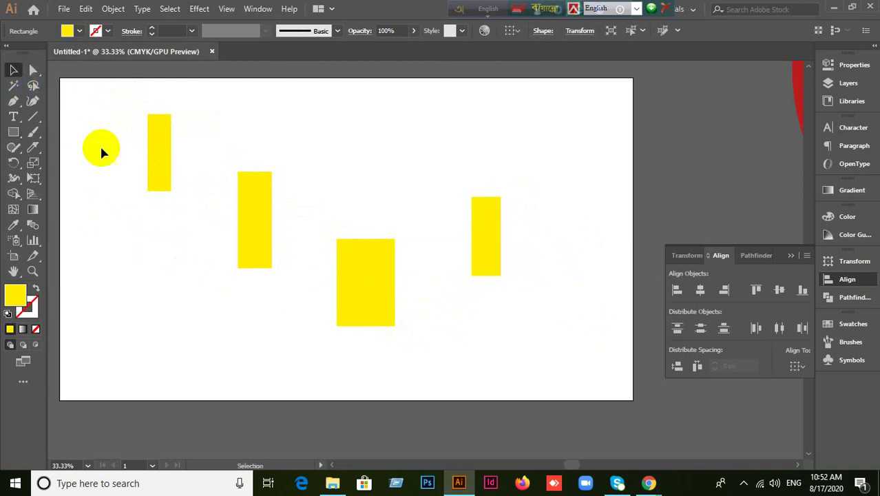
pyautogui.moveTo(103, 138); pyautogui.dragTo(501, 371)
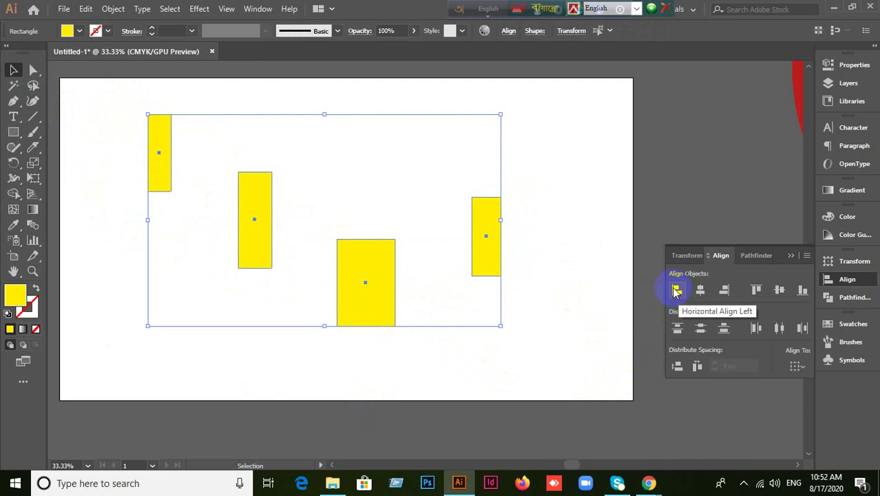
# Try Horizontal Align Left on the four selected rectangles, undoing the alignment after each attempt.
pyautogui.click(676, 290)
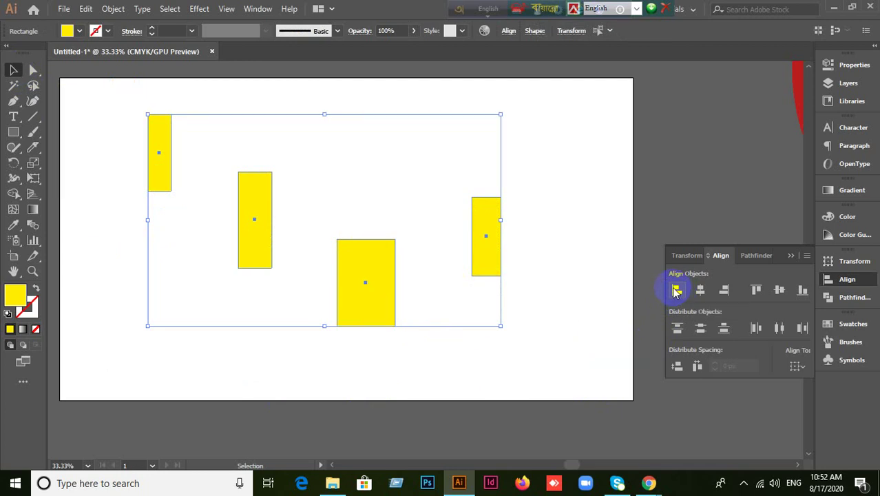
pyautogui.hotkey('ctrl', 'z')
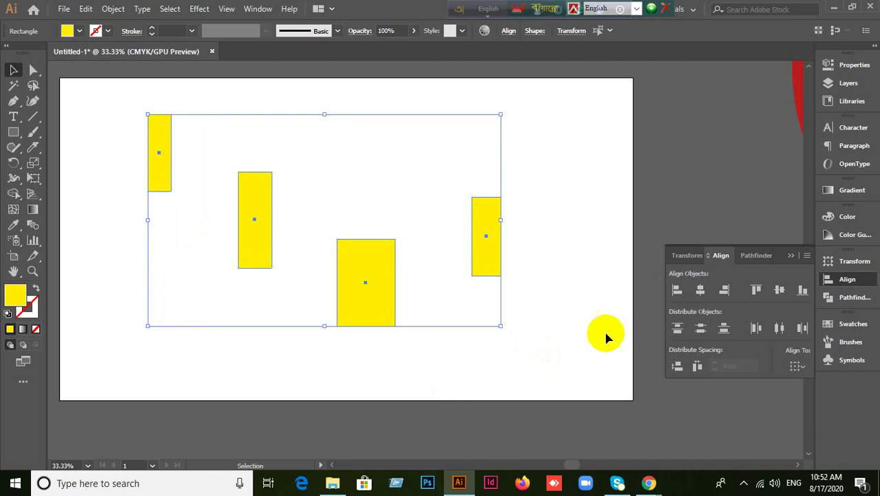
pyautogui.click(676, 292)
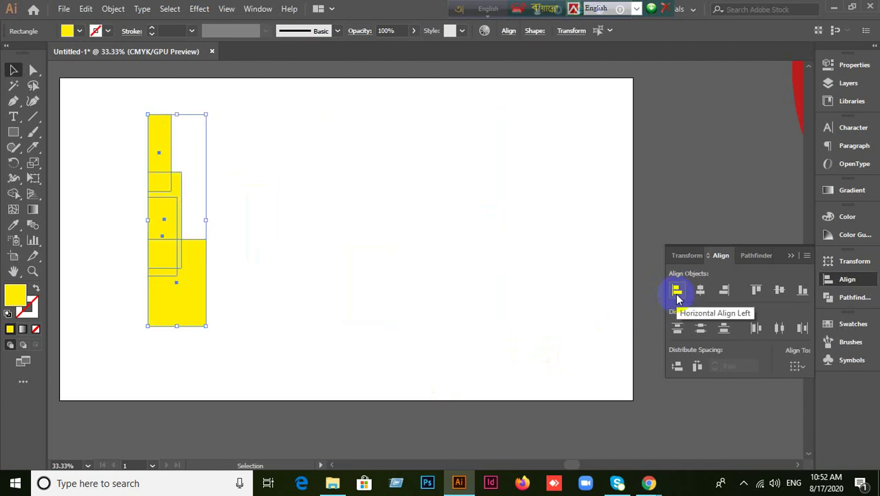
pyautogui.hotkey('ctrl', 'z')
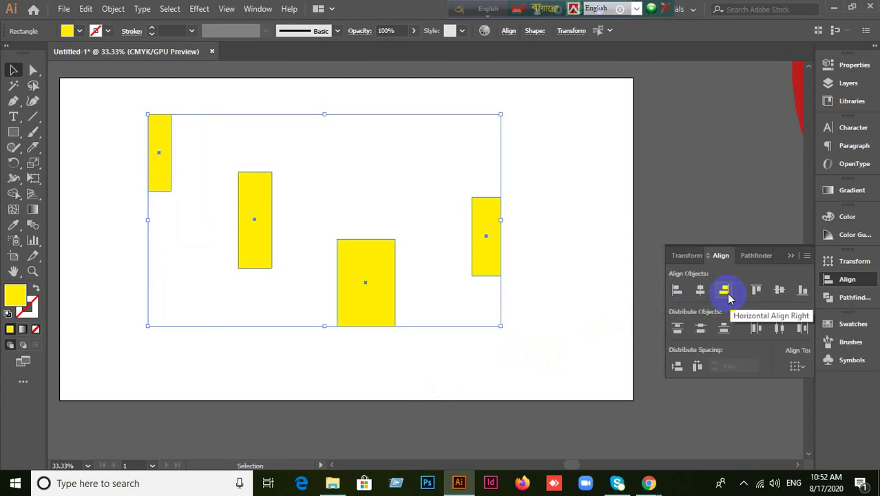
# Try Horizontal Align Right and then Horizontal Align Center on the four rectangles, undoing each alignment.
pyautogui.click(729, 295)
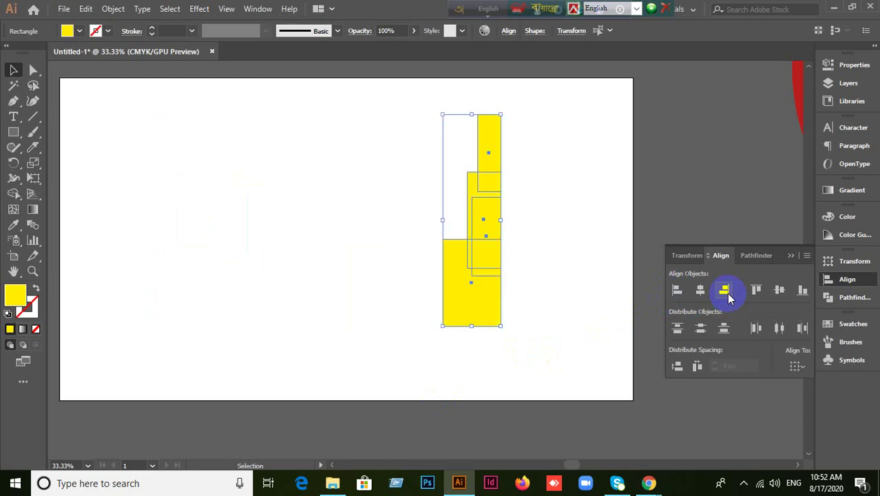
pyautogui.hotkey('ctrl', 'z')
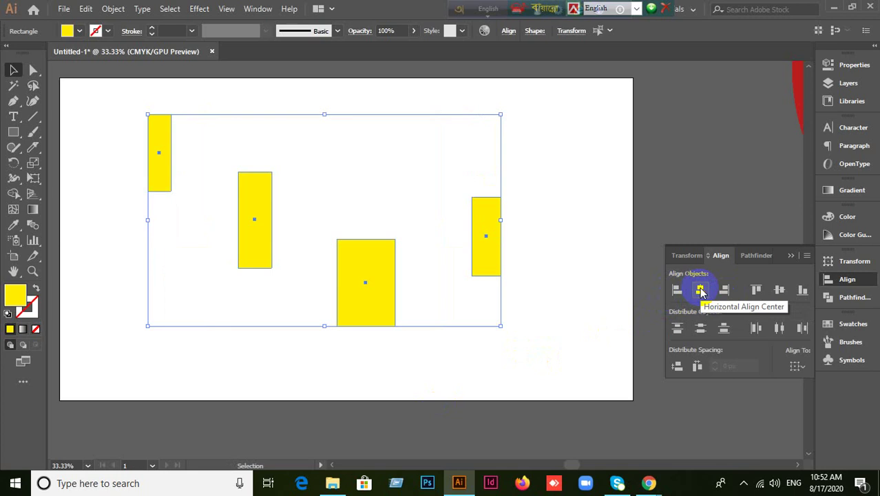
pyautogui.click(700, 290)
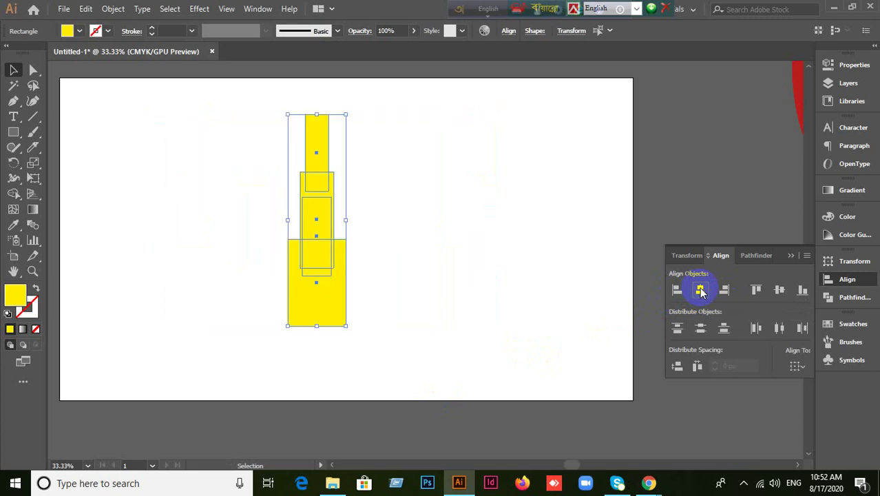
pyautogui.hotkey('ctrl', 'z')
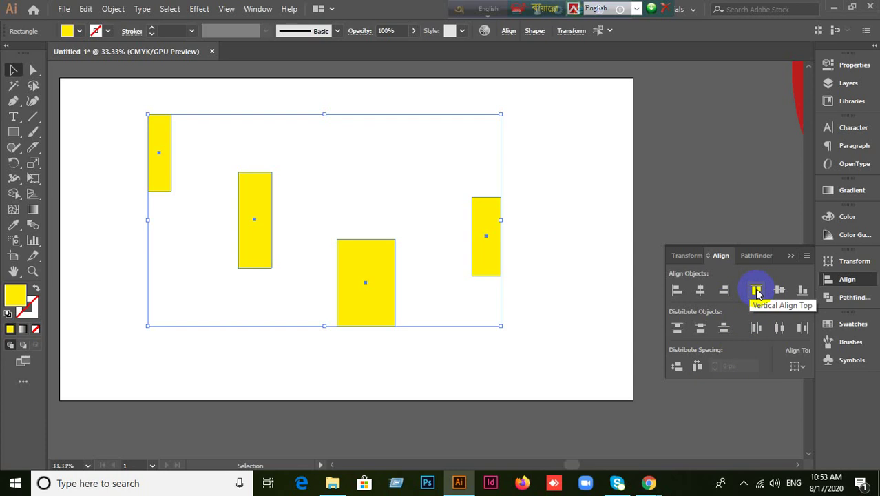
# Try Vertical Align Top and then Vertical Align Bottom on the four rectangles, undoing each alignment.
pyautogui.click(757, 292)
pyautogui.hotkey('ctrl', 'z')
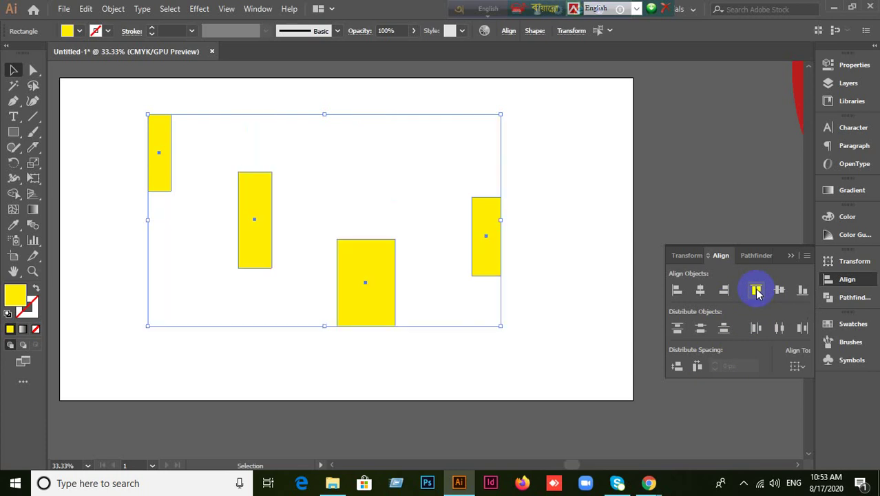
pyautogui.click(802, 290)
pyautogui.hotkey('ctrl', 'z')
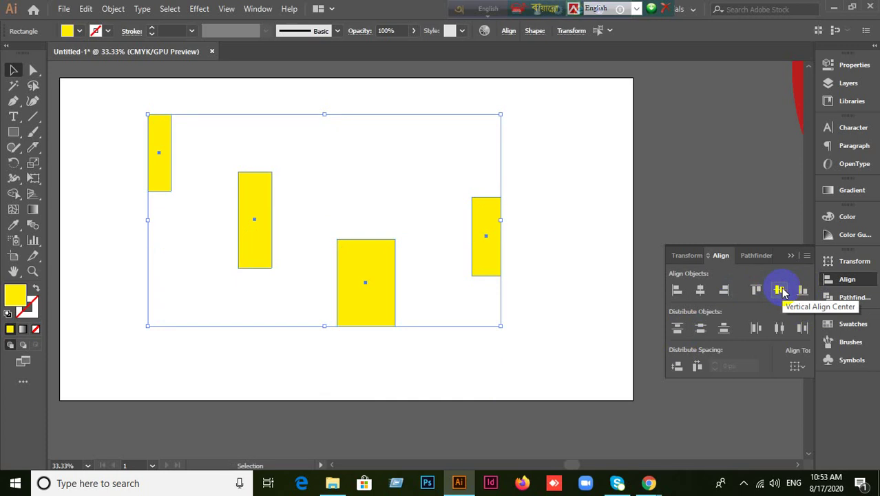
# Apply Vertical Align Center to the four rectangles, and move the wide and rightmost ones leftward to make the gaps uneven.
pyautogui.click(780, 290)
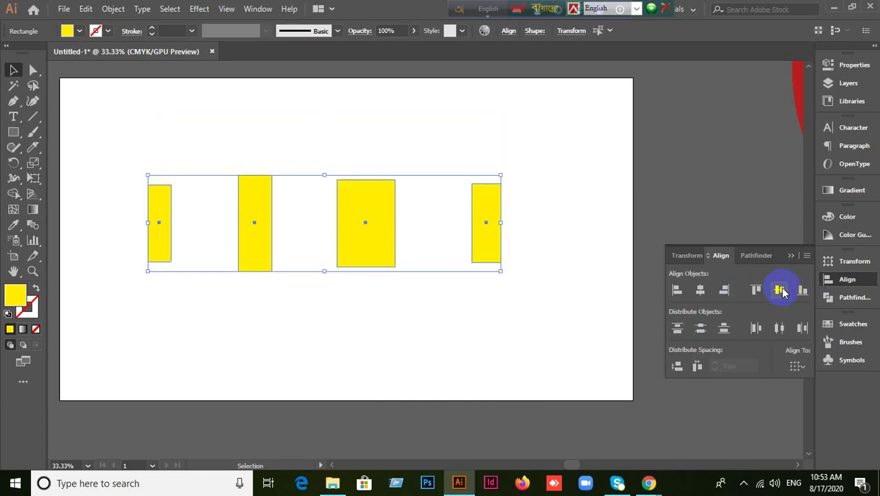
pyautogui.click(529, 314)
pyautogui.moveTo(397, 262); pyautogui.dragTo(361, 254)
pyautogui.moveTo(498, 249); pyautogui.dragTo(444, 247)
pyautogui.click(273, 336)
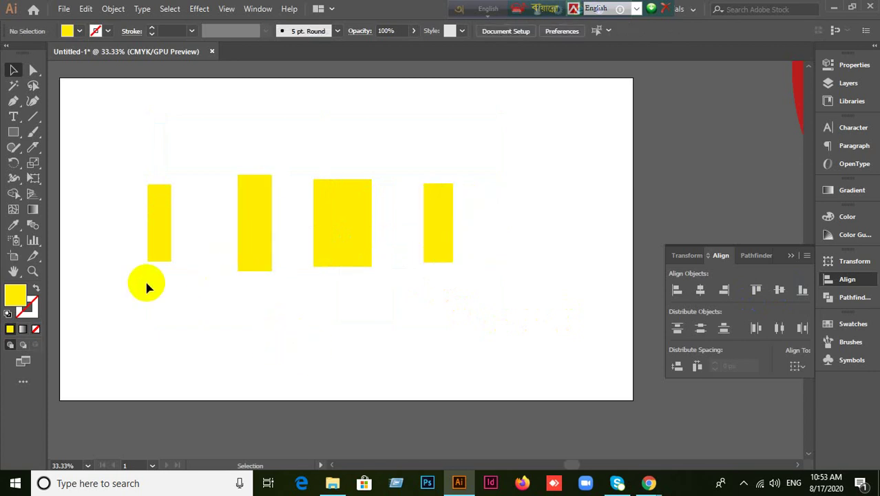
# Try distributing all four rectangles by their horizontal centres, undo the distribution, and deselect them.
pyautogui.moveTo(112, 217); pyautogui.dragTo(462, 352)
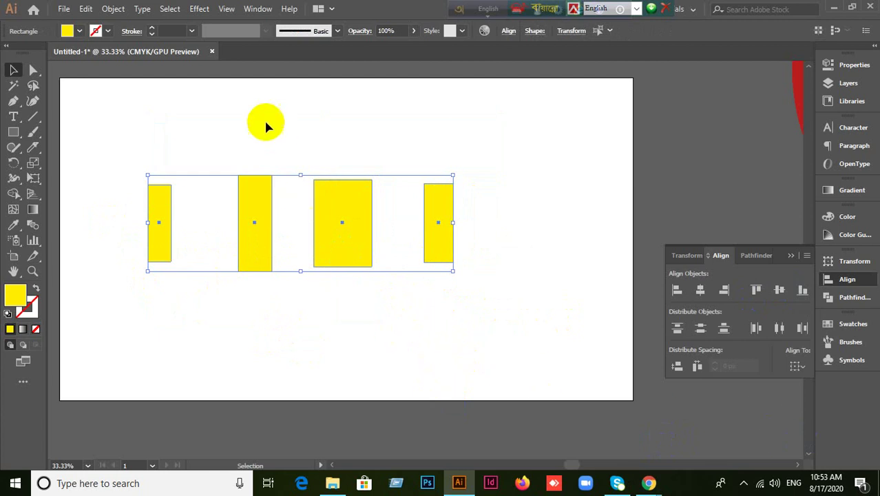
pyautogui.click(780, 328)
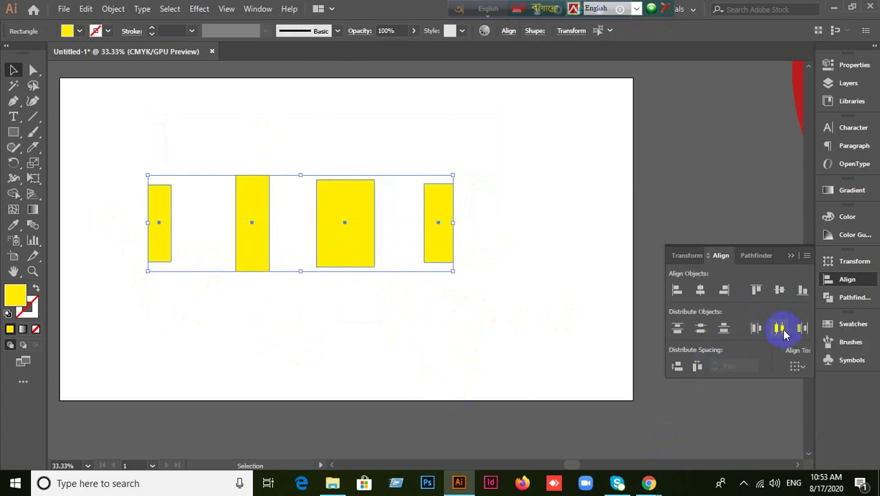
pyautogui.hotkey('ctrl', 'z')
pyautogui.click(413, 353)
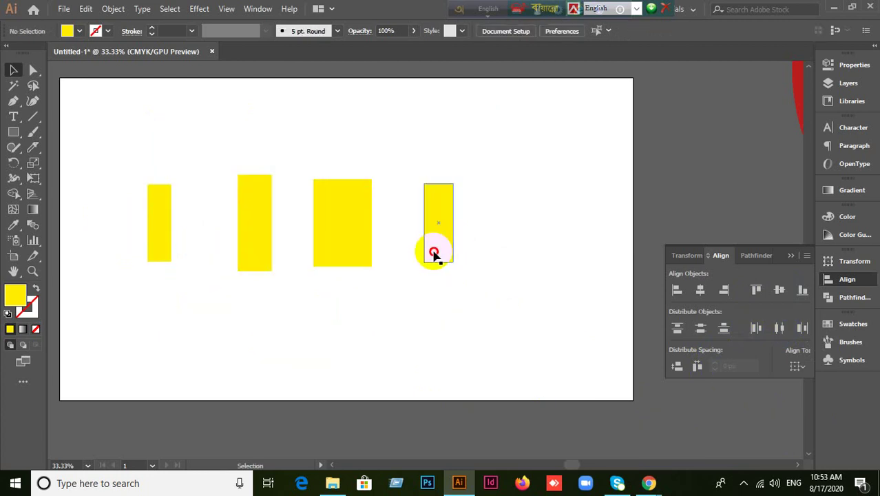
# Spread the four rectangles further apart across the artboard at uneven distances, moving the leftmost one outward and slightly down.
pyautogui.moveTo(434, 255); pyautogui.dragTo(568, 254)
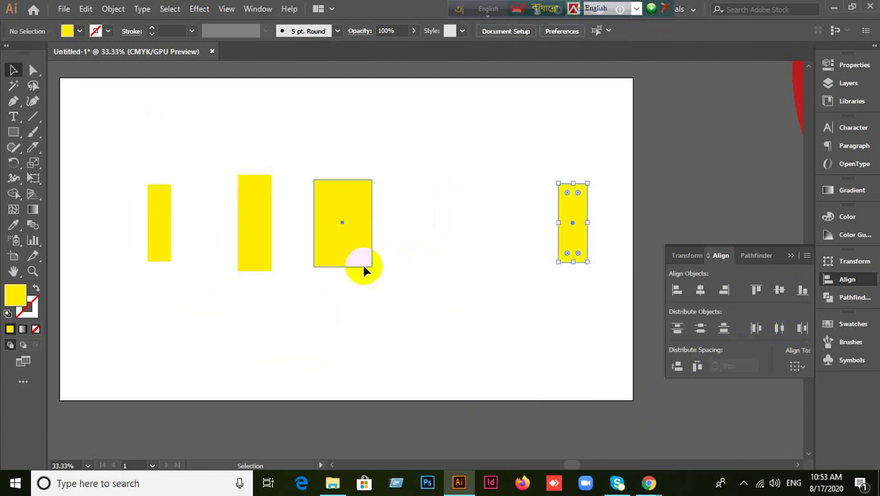
pyautogui.click(362, 348)
pyautogui.moveTo(353, 242); pyautogui.dragTo(442, 244)
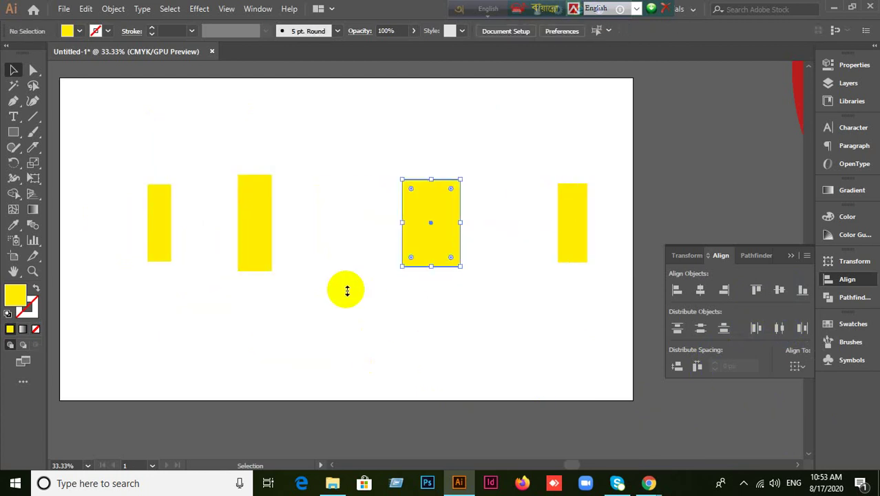
pyautogui.moveTo(256, 238); pyautogui.dragTo(320, 249)
pyautogui.click(208, 270)
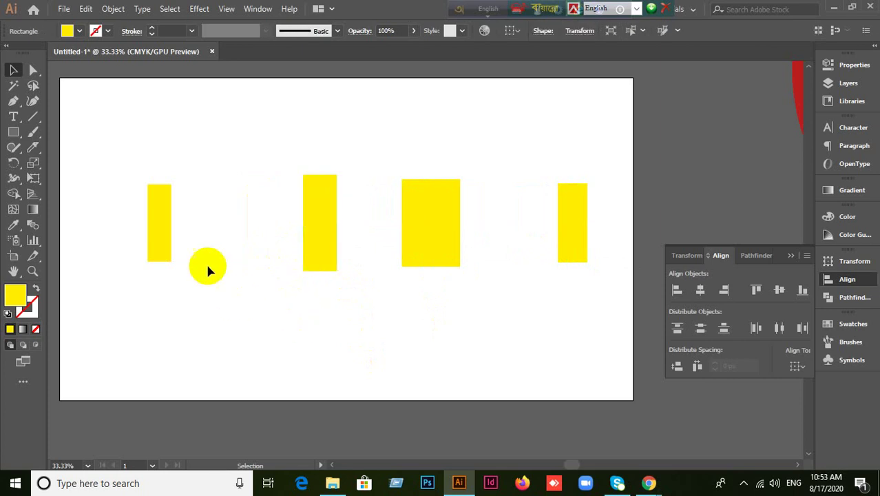
pyautogui.moveTo(163, 226); pyautogui.dragTo(135, 235)
# Align all four rectangles on their vertical centres, distribute them evenly by their horizontal centres, and deselect them.
pyautogui.moveTo(108, 148); pyautogui.dragTo(591, 307)
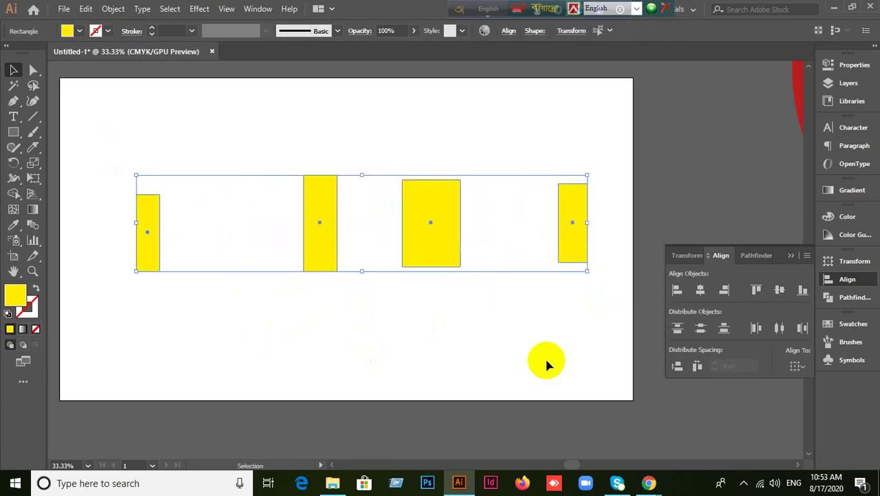
pyautogui.click(779, 289)
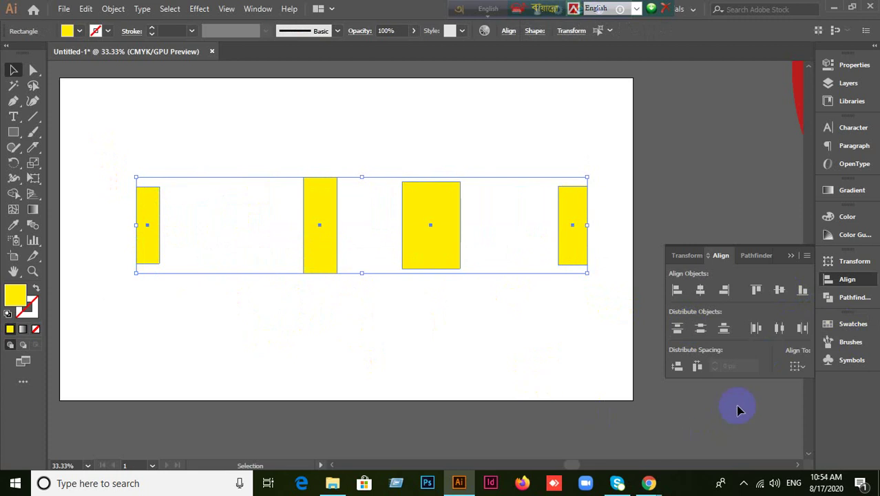
pyautogui.click(779, 329)
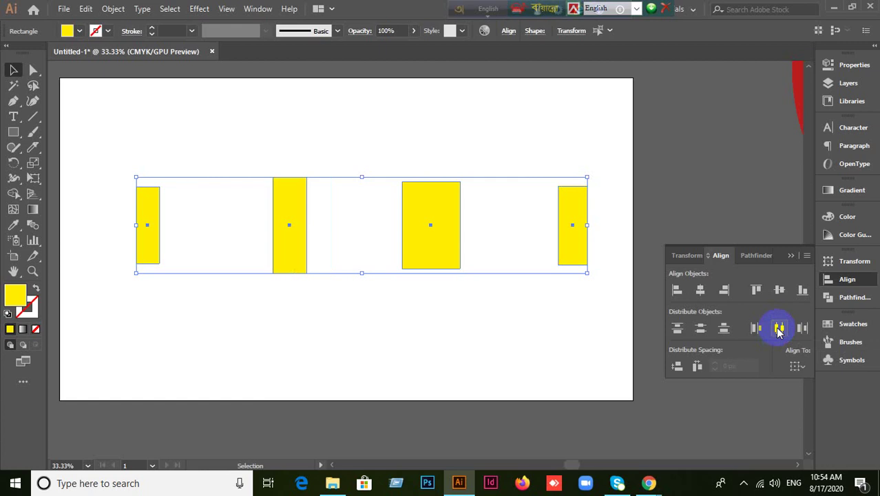
pyautogui.click(460, 378)
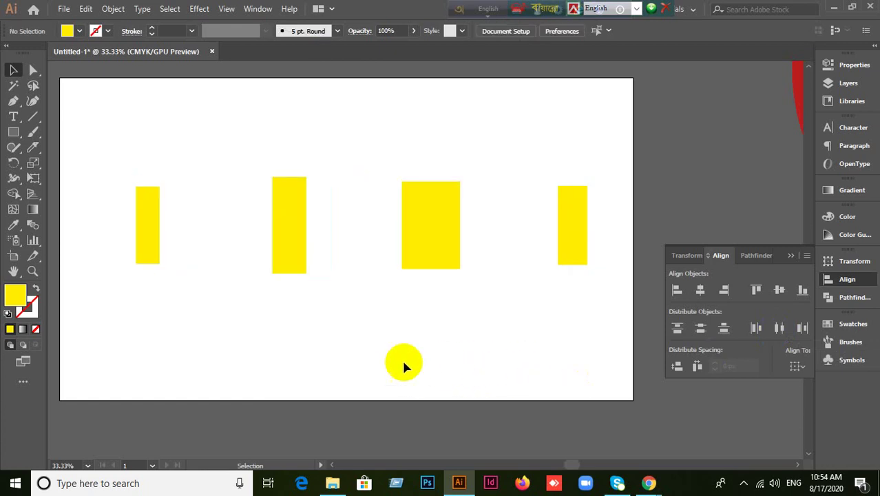
# Move the four yellow rectangles to the left part of the artboard, leaving the right half free, and deselect them.
pyautogui.moveTo(153, 246); pyautogui.dragTo(214, 156)
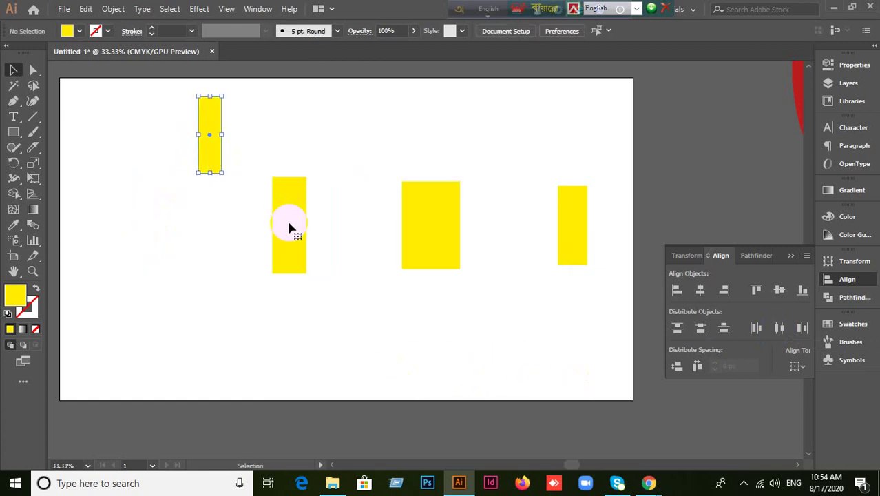
pyautogui.moveTo(290, 226); pyautogui.dragTo(294, 225)
pyautogui.moveTo(428, 235); pyautogui.dragTo(110, 233)
pyautogui.moveTo(315, 237); pyautogui.dragTo(176, 247)
pyautogui.moveTo(584, 240); pyautogui.dragTo(261, 287)
pyautogui.click(435, 291)
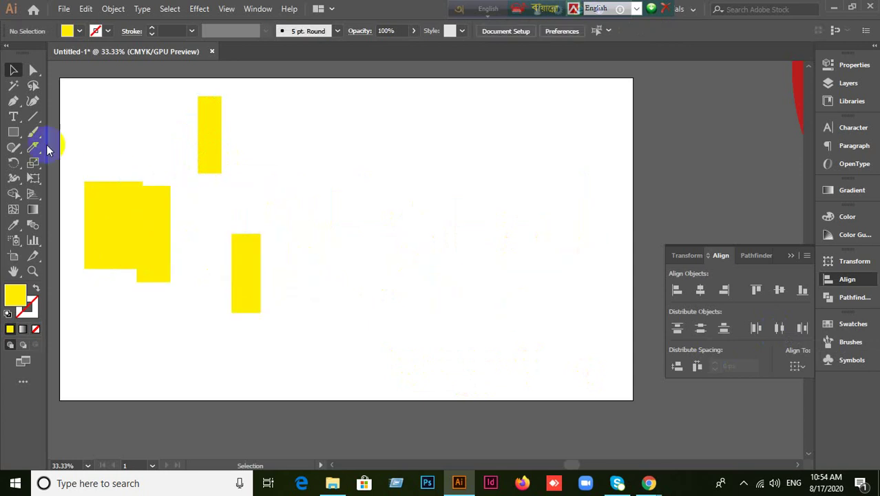
# Draw a wide yellow rectangle on the free right half and duplicate it into five staggered rectangles down the artboard.
pyautogui.moveTo(17, 136); pyautogui.dragTo(45, 136)
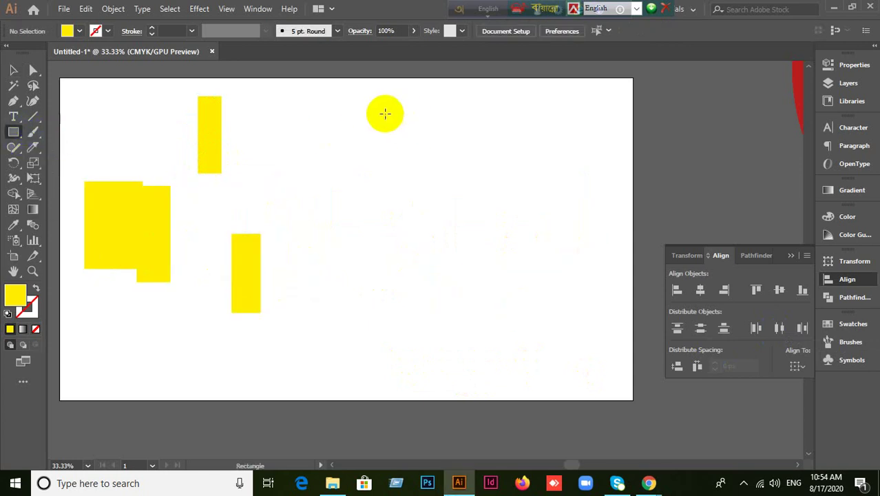
pyautogui.moveTo(381, 112); pyautogui.dragTo(542, 373)
pyautogui.click(14, 69)
pyautogui.click(305, 180)
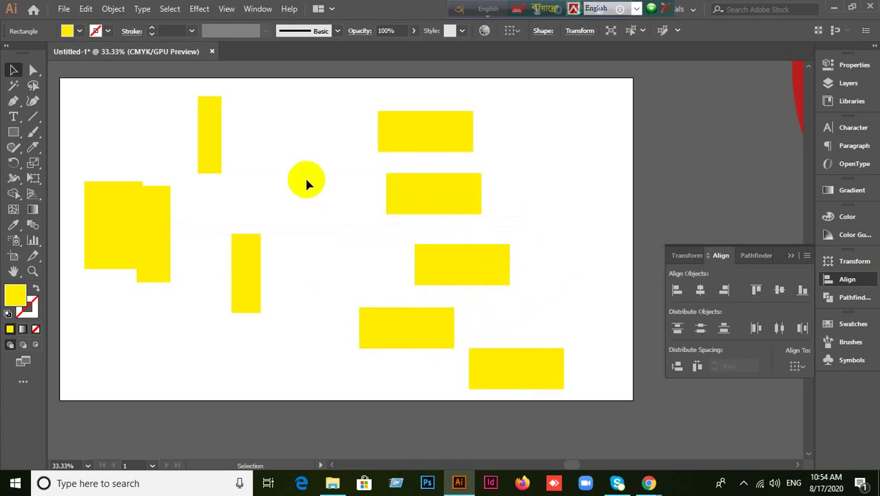
# Reposition the five wide rectangles at uneven vertical distances in a staggered column and deselect them.
pyautogui.moveTo(336, 97); pyautogui.dragTo(516, 437)
pyautogui.click(309, 206)
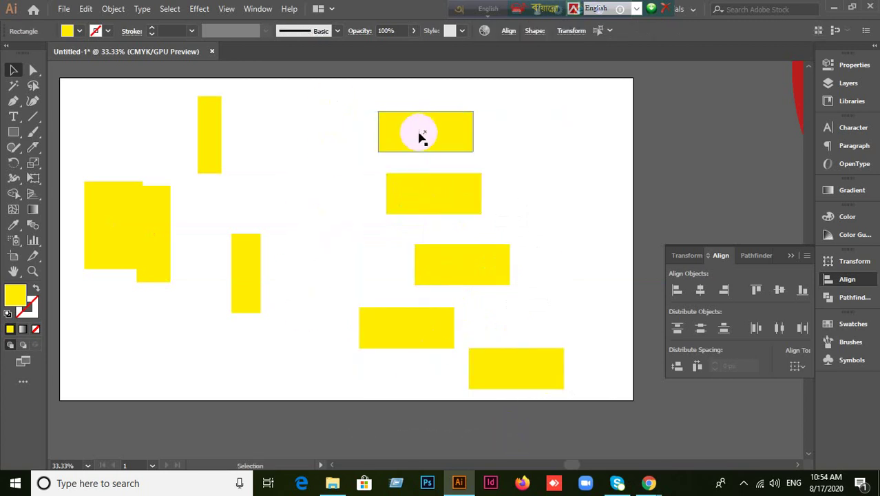
pyautogui.moveTo(422, 138); pyautogui.dragTo(422, 108)
pyautogui.moveTo(454, 193); pyautogui.dragTo(468, 182)
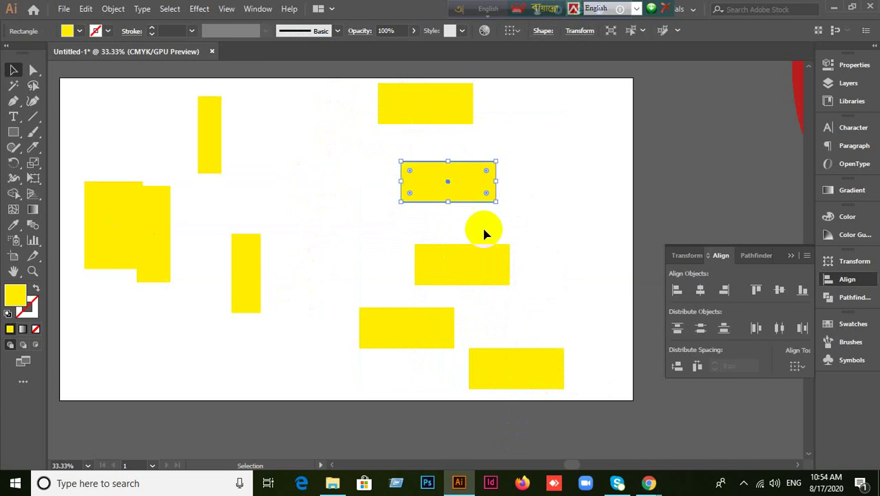
pyautogui.moveTo(493, 259); pyautogui.dragTo(510, 238)
pyautogui.moveTo(437, 329); pyautogui.dragTo(445, 294)
pyautogui.moveTo(508, 368); pyautogui.dragTo(504, 343)
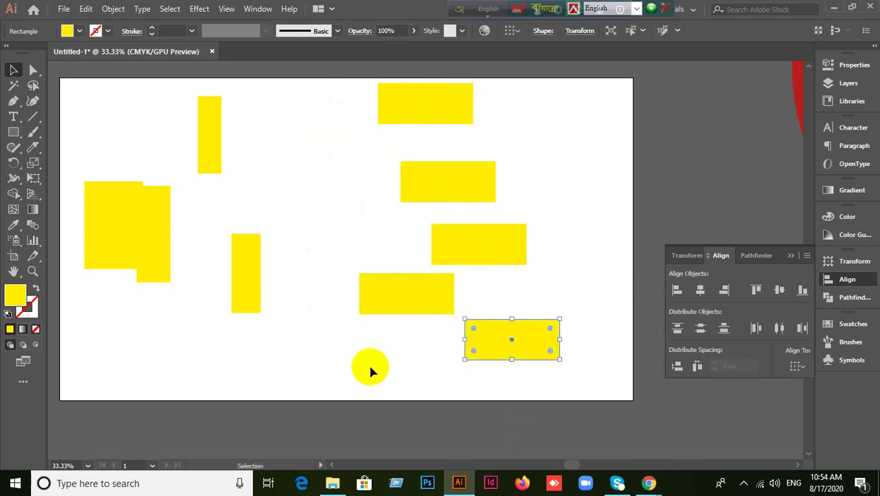
pyautogui.moveTo(434, 101); pyautogui.dragTo(424, 127)
pyautogui.click(535, 156)
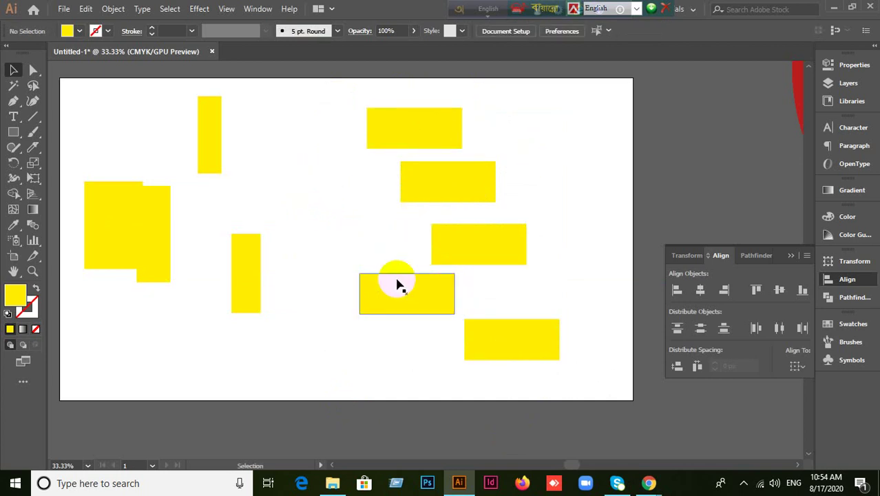
# Shift the second wide rectangle down and right, lower the uppermost one slightly, and select all five wide rectangles.
pyautogui.moveTo(461, 188); pyautogui.dragTo(500, 206)
pyautogui.moveTo(446, 140); pyautogui.dragTo(445, 158)
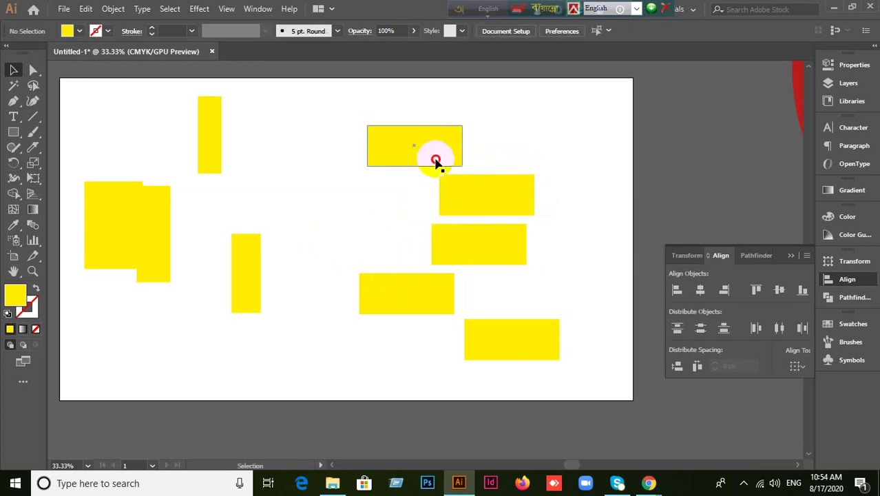
pyautogui.moveTo(437, 157); pyautogui.dragTo(440, 146)
pyautogui.moveTo(306, 85); pyautogui.dragTo(558, 382)
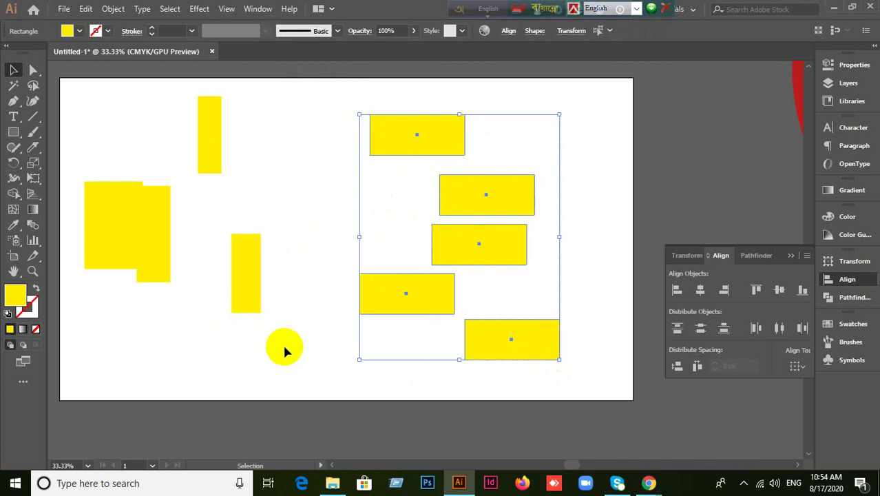
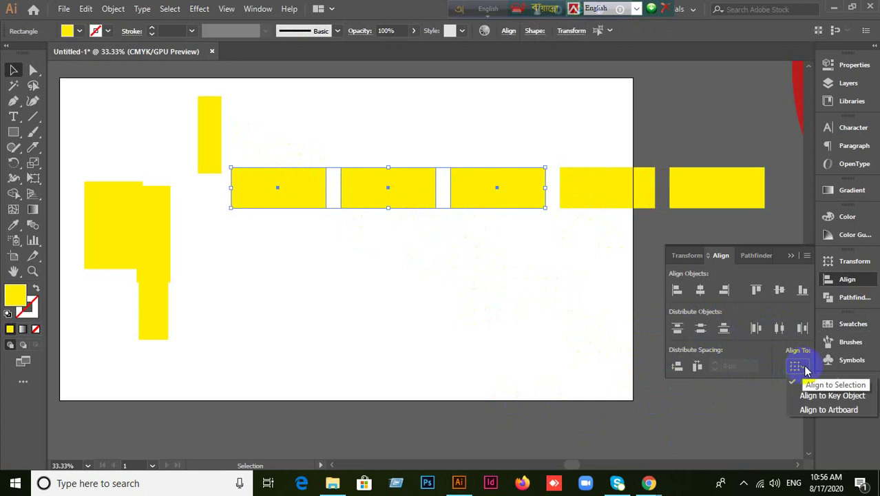
# Deselect the three rectangles and move the first rectangle of the row up and to the right.
pyautogui.click(803, 370)
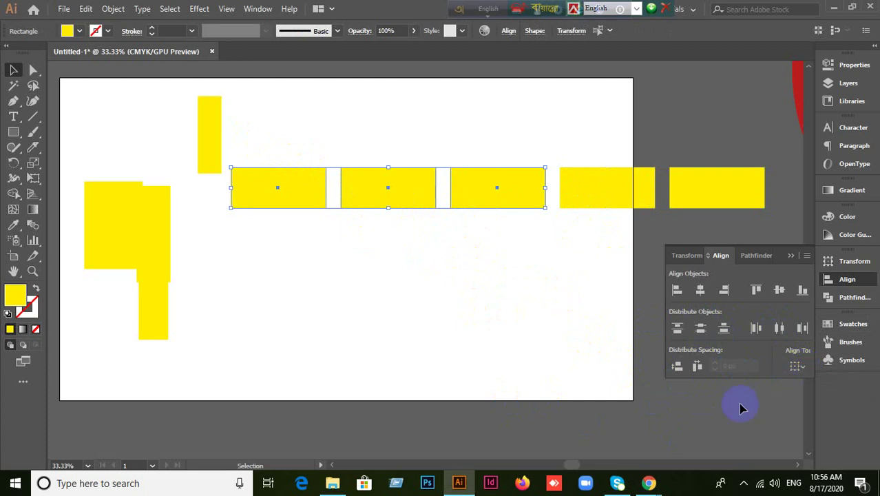
pyautogui.click(796, 366)
pyautogui.click(795, 367)
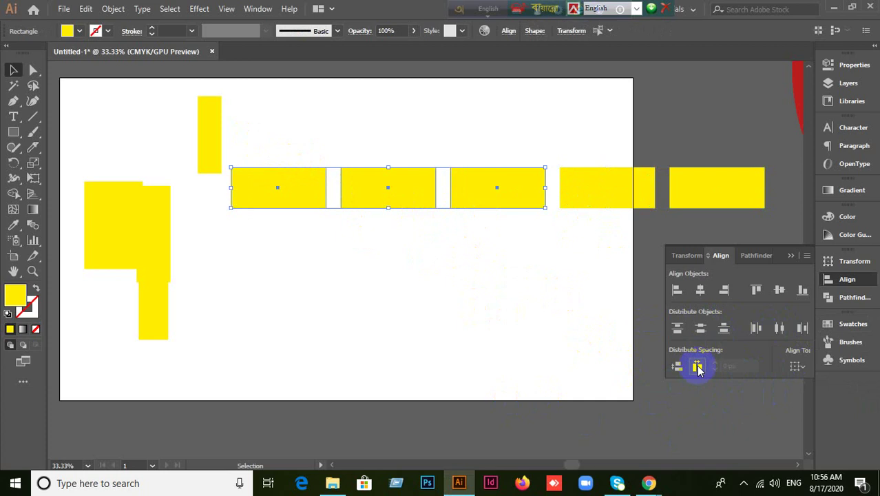
pyautogui.click(668, 408)
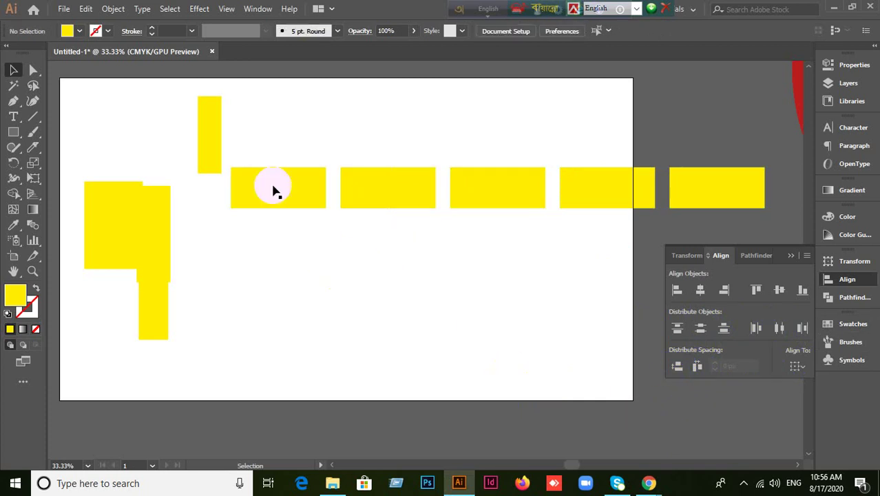
pyautogui.moveTo(273, 190); pyautogui.dragTo(303, 137)
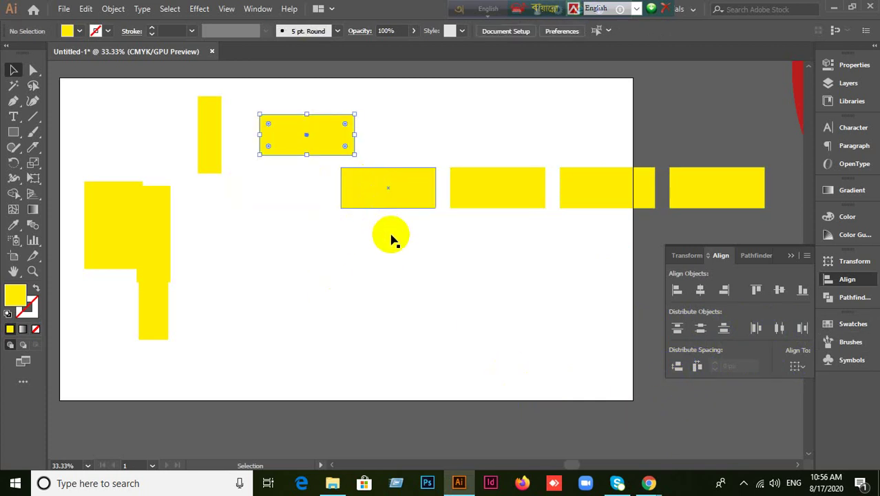
# Switch to the Google Meet call in Chrome, admit the waiting participant, and return to Illustrator.
pyautogui.click(648, 483)
pyautogui.click(614, 447)
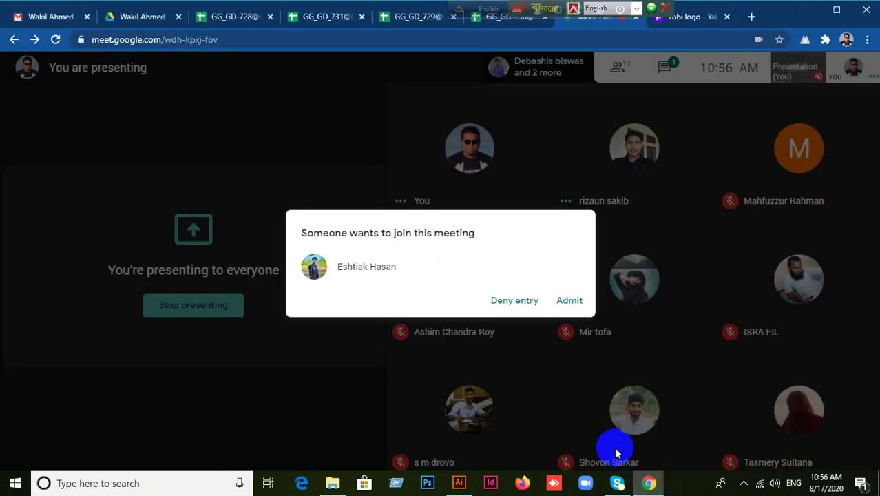
pyautogui.click(570, 300)
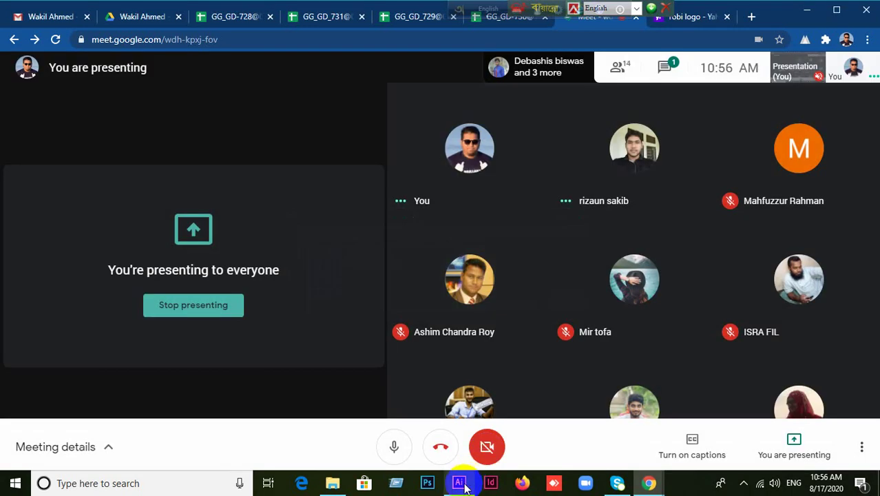
pyautogui.click(459, 483)
pyautogui.click(467, 242)
# Move the third rectangle of the row down and left, and select the three staggered wide rectangles.
pyautogui.moveTo(478, 194); pyautogui.dragTo(454, 268)
pyautogui.click(374, 122)
pyautogui.moveTo(347, 87); pyautogui.dragTo(431, 252)
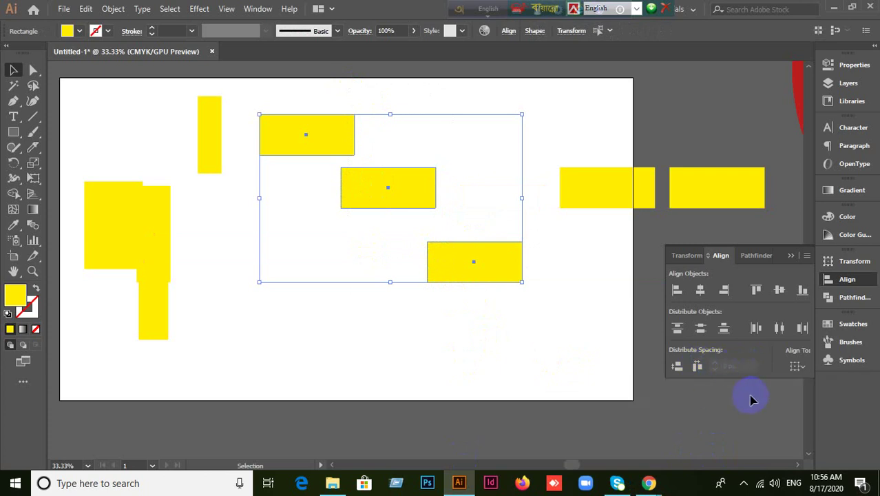
# Distribute the spacing of the three selected rectangles horizontally and then vertically, aligned to the selection.
pyautogui.click(797, 367)
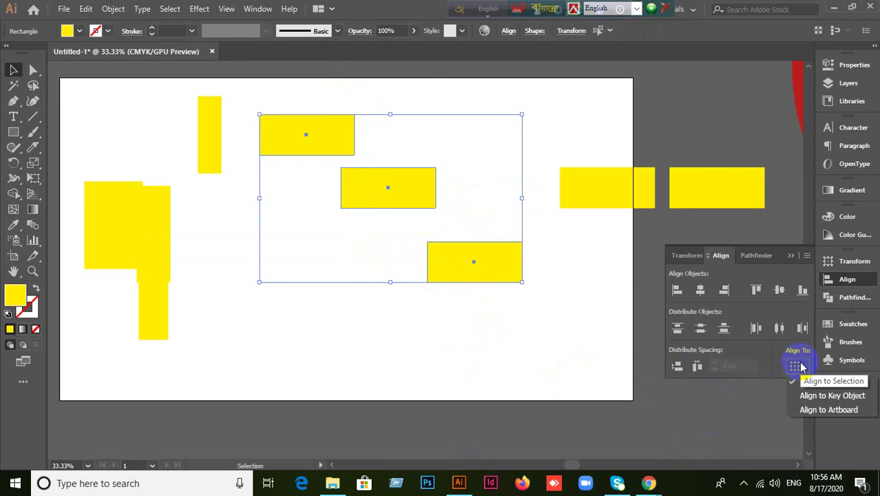
pyautogui.click(800, 366)
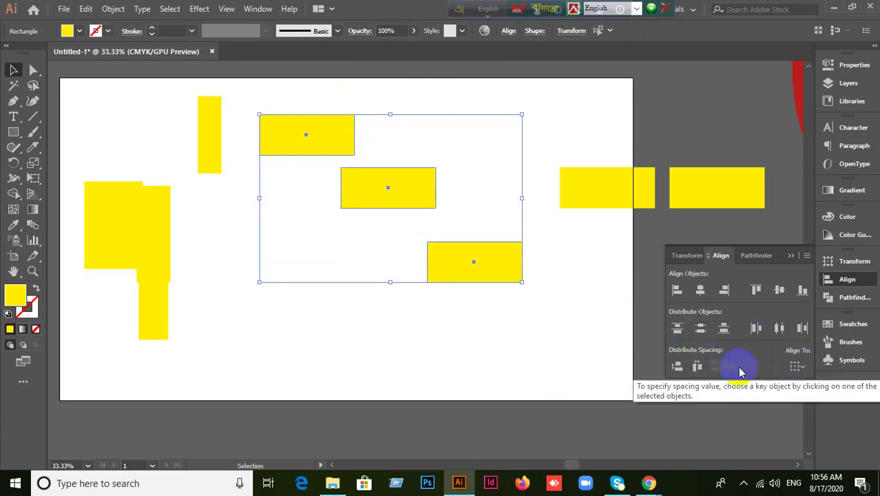
pyautogui.click(697, 367)
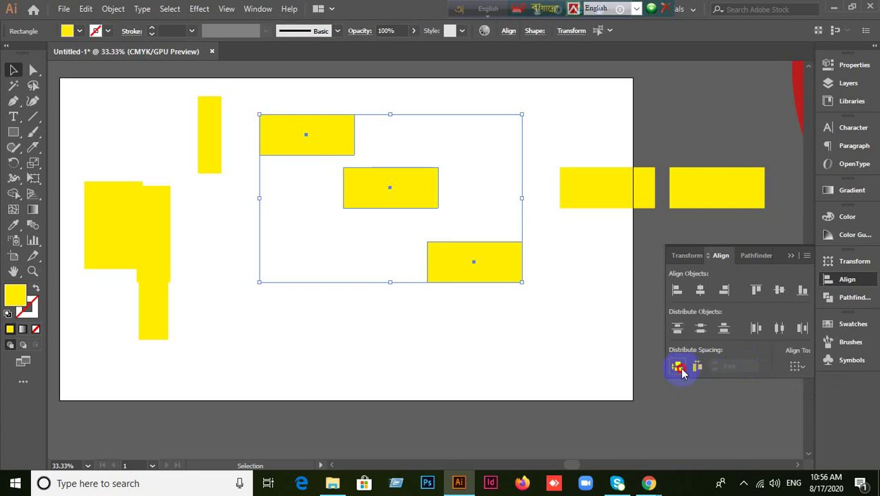
pyautogui.click(677, 366)
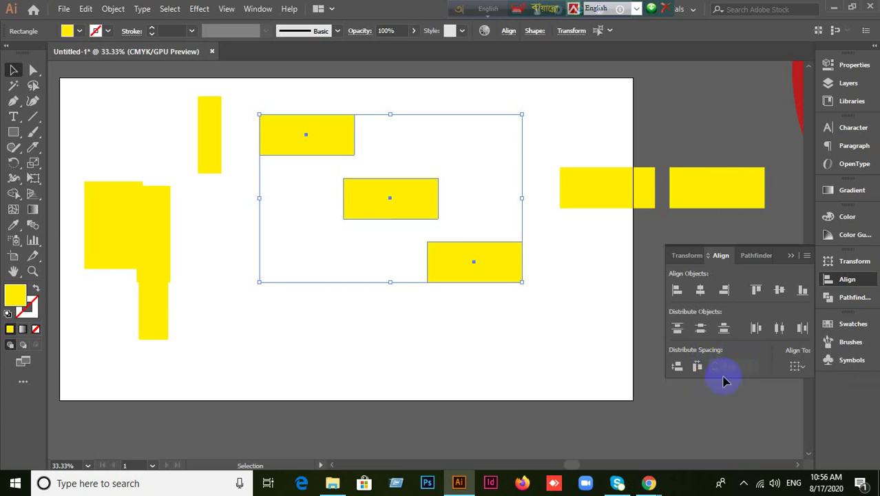
pyautogui.click(713, 371)
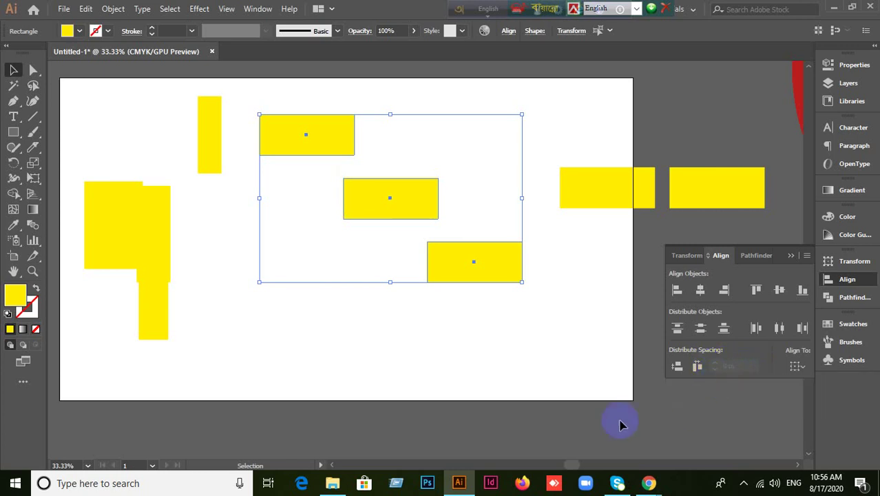
pyautogui.click(617, 364)
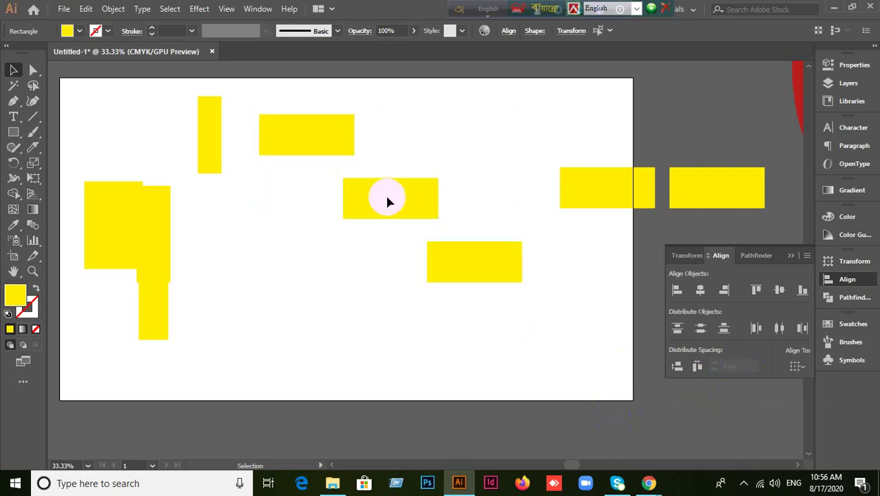
pyautogui.moveTo(299, 92); pyautogui.dragTo(497, 297)
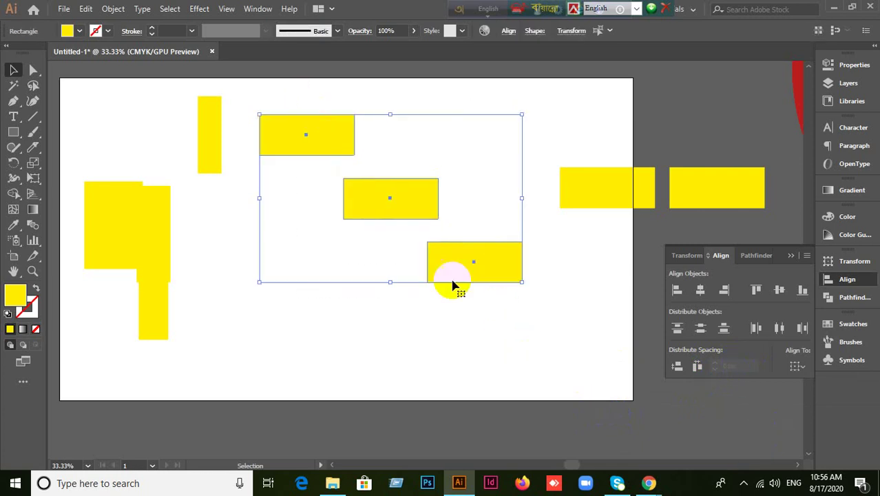
pyautogui.click(394, 369)
pyautogui.moveTo(299, 102); pyautogui.dragTo(476, 285)
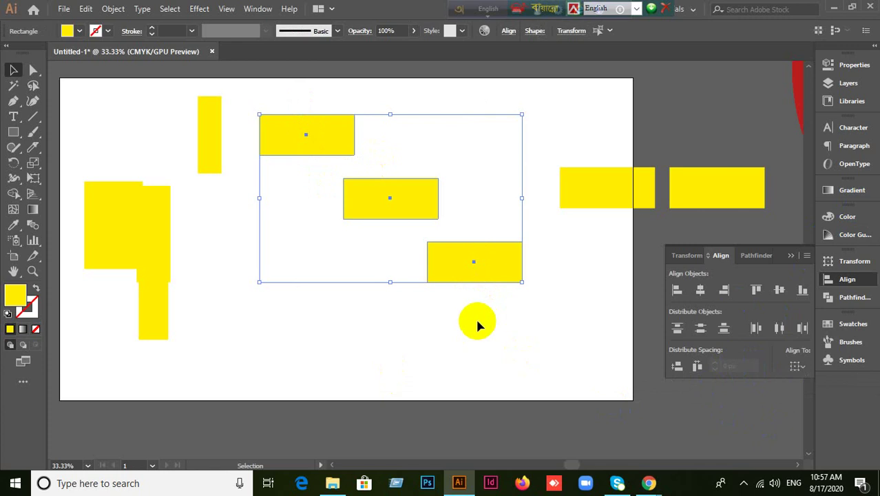
pyautogui.click(807, 256)
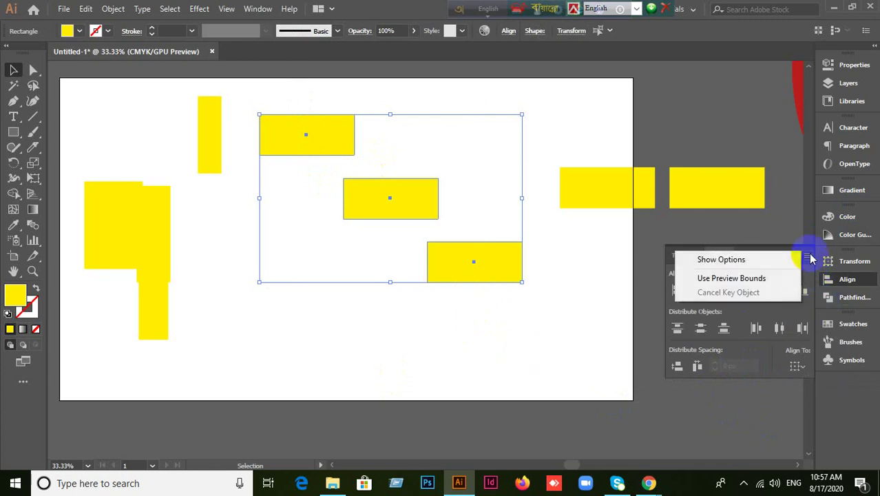
pyautogui.click(807, 256)
pyautogui.click(807, 256)
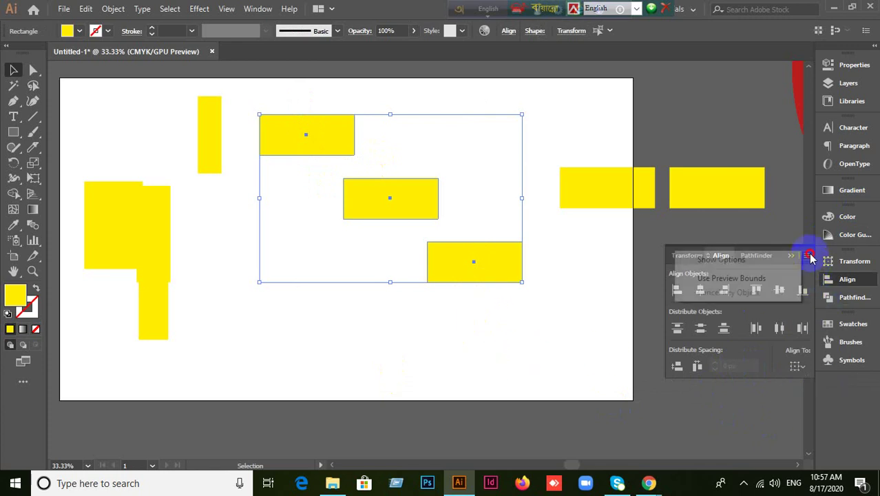
pyautogui.click(807, 256)
pyautogui.click(801, 369)
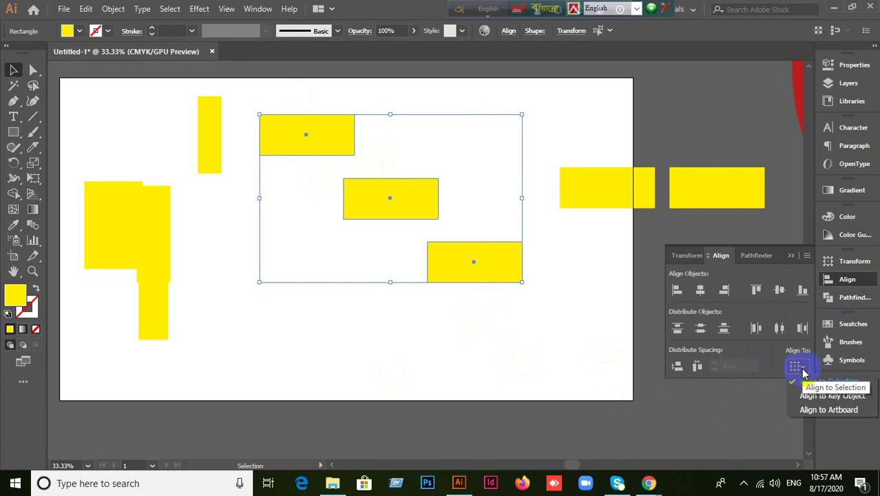
pyautogui.click(736, 443)
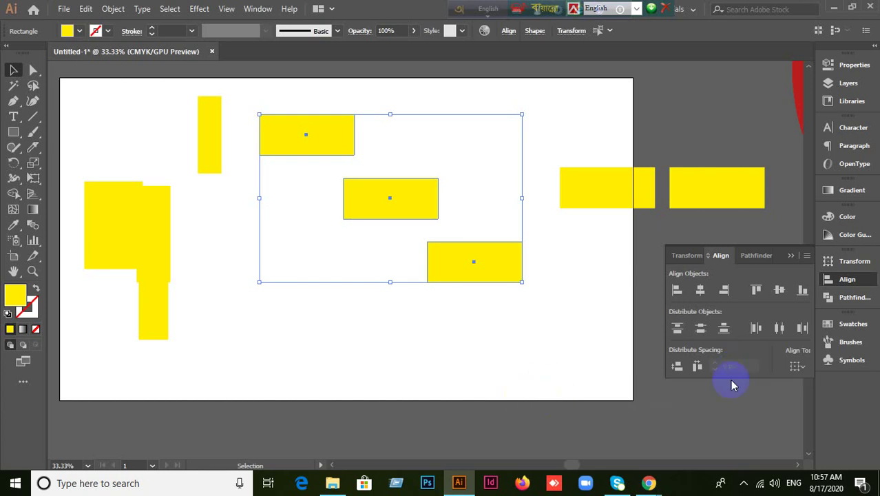
# Reapply the horizontal and vertical spacing distribution to the three selected rectangles.
pyautogui.click(698, 367)
pyautogui.click(677, 366)
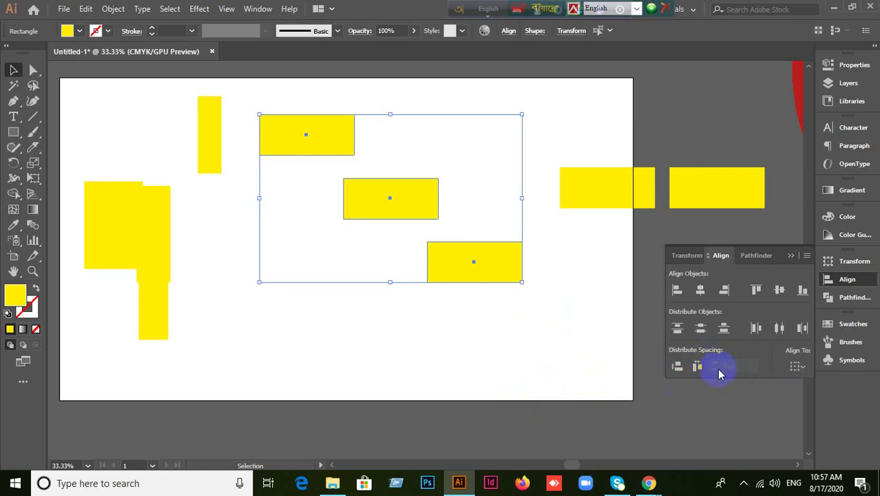
pyautogui.click(697, 367)
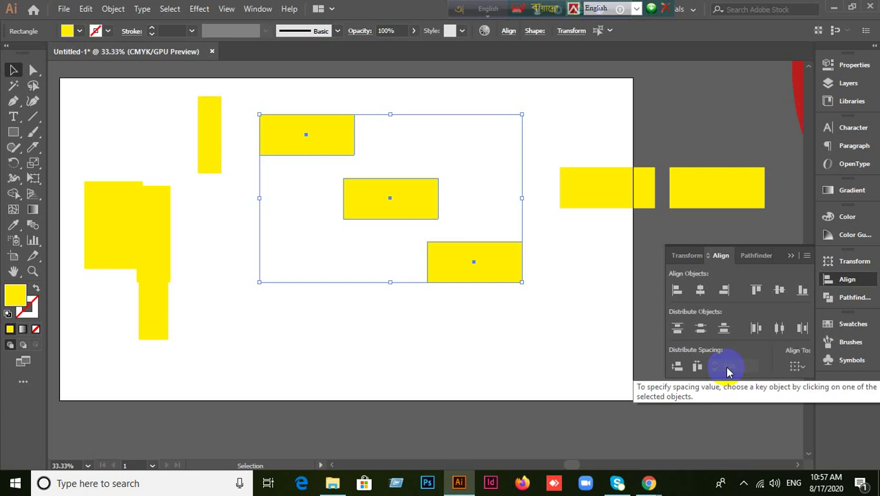
# Select the three staggered wide rectangles and make the uppermost one the key object for alignment.
pyautogui.click(320, 136)
pyautogui.click(294, 246)
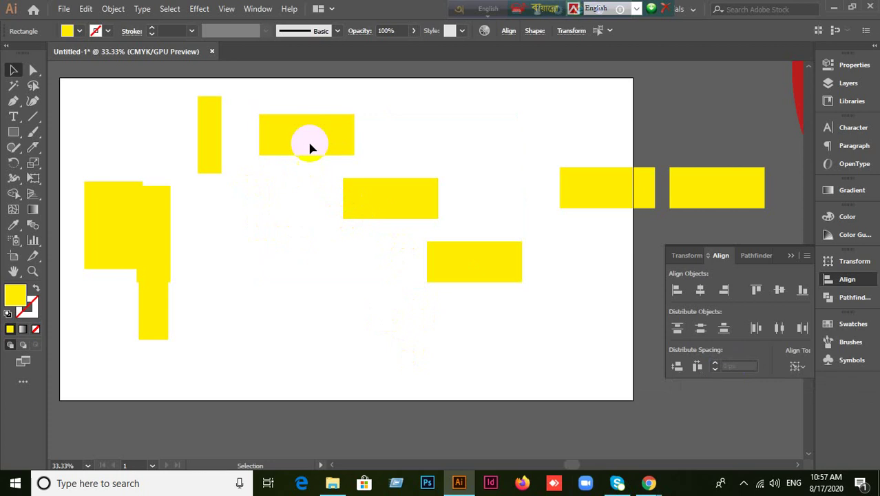
pyautogui.click(308, 148)
pyautogui.click(298, 91)
pyautogui.moveTo(299, 92); pyautogui.dragTo(495, 314)
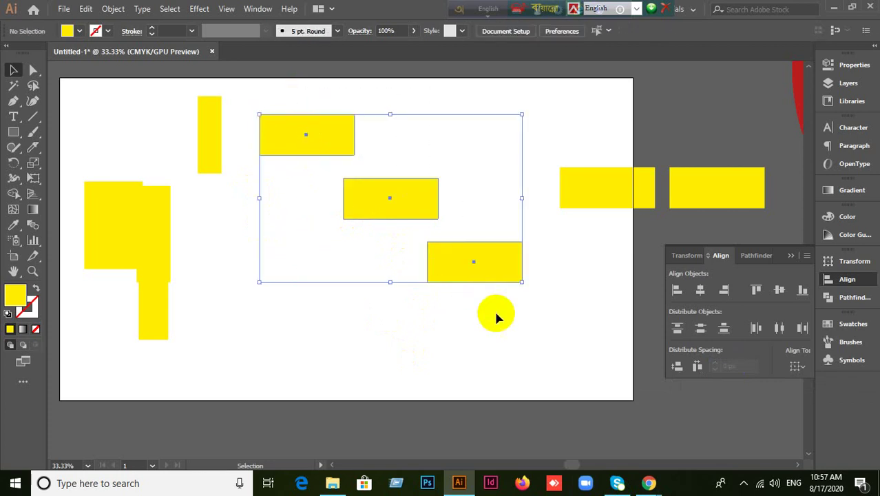
pyautogui.click(431, 339)
pyautogui.moveTo(320, 92); pyautogui.dragTo(482, 322)
pyautogui.click(347, 148)
pyautogui.click(336, 134)
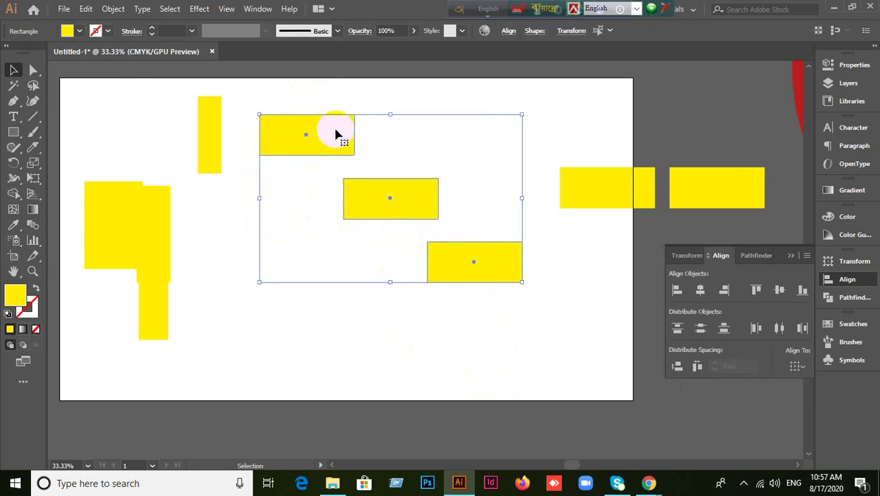
pyautogui.click(336, 135)
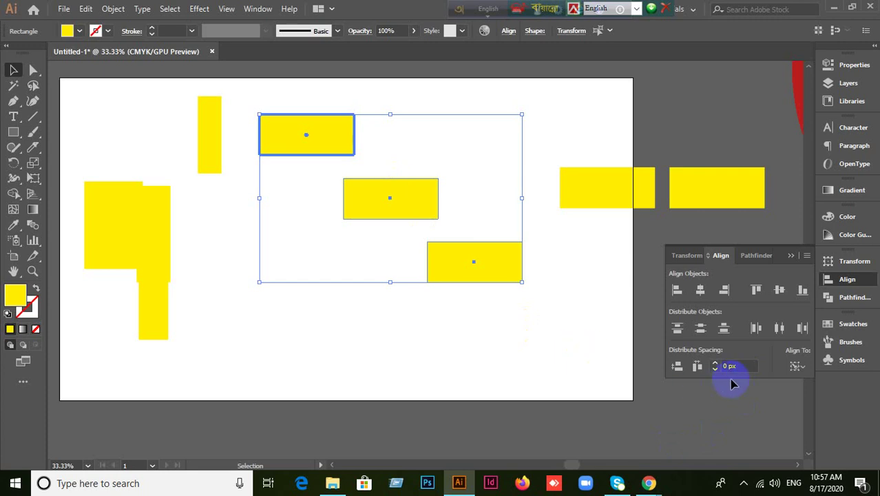
# Distribute the three rectangles' vertical spacing at 10 px from the key object and deselect them.
pyautogui.click(738, 363)
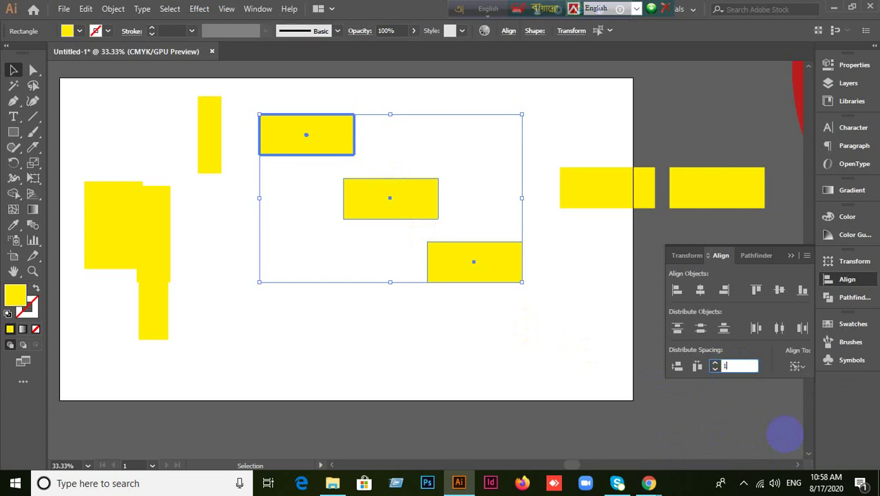
pyautogui.press('Return')
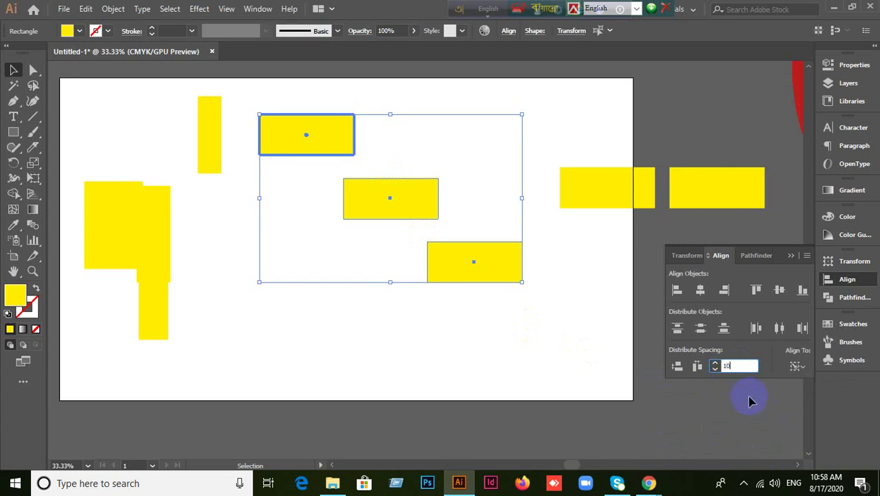
pyautogui.click(677, 367)
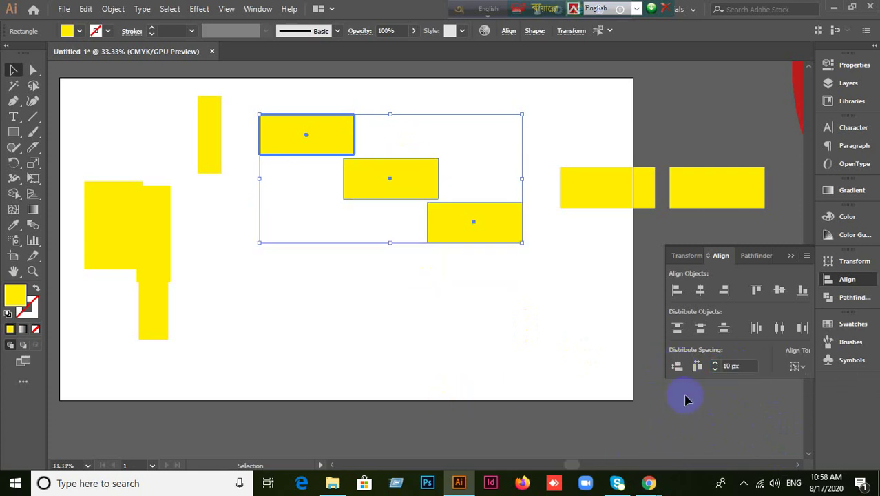
pyautogui.click(492, 353)
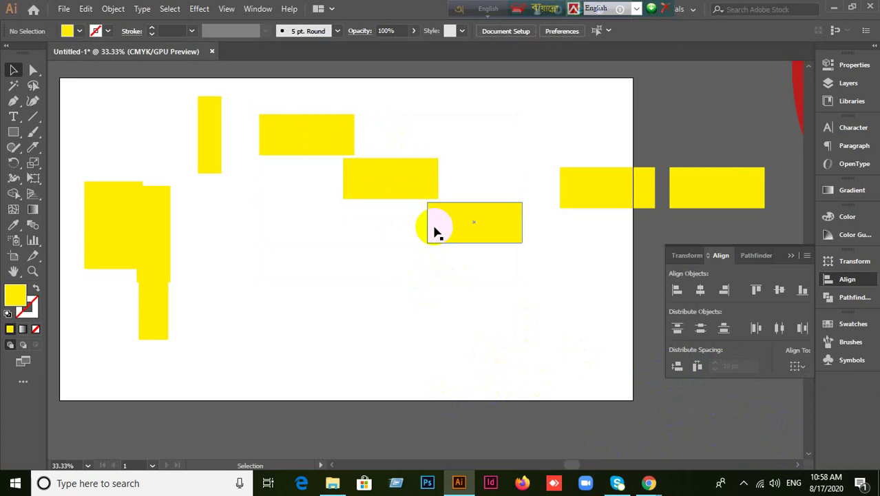
# Reselect the three staggered rectangles with the uppermost as key object, and distribute their vertical spacing at 30 px.
pyautogui.moveTo(314, 86); pyautogui.dragTo(454, 255)
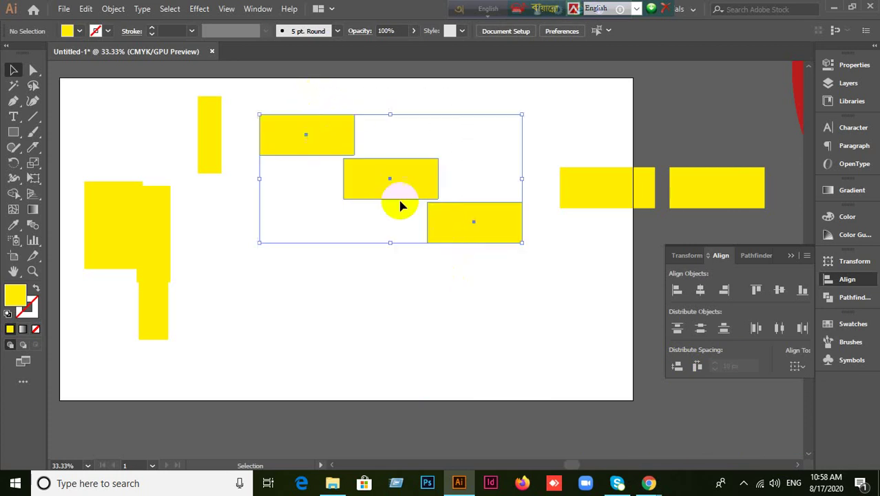
pyautogui.click(330, 141)
pyautogui.click(736, 366)
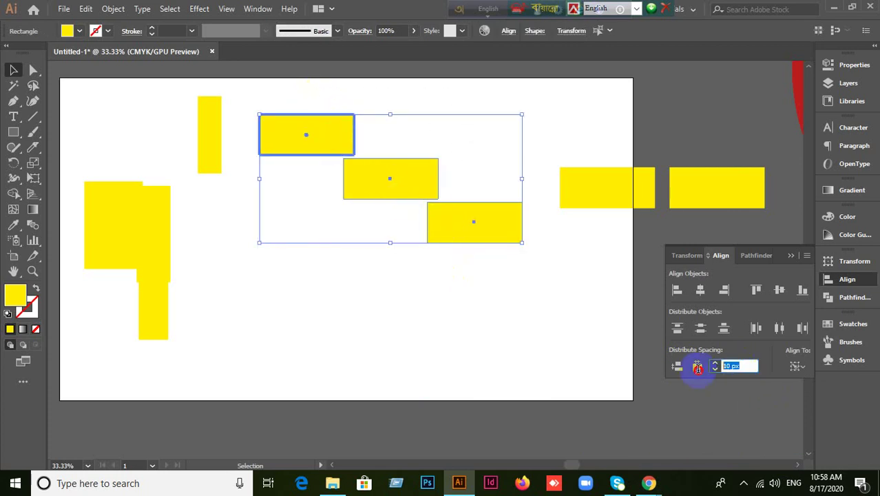
pyautogui.write('30')
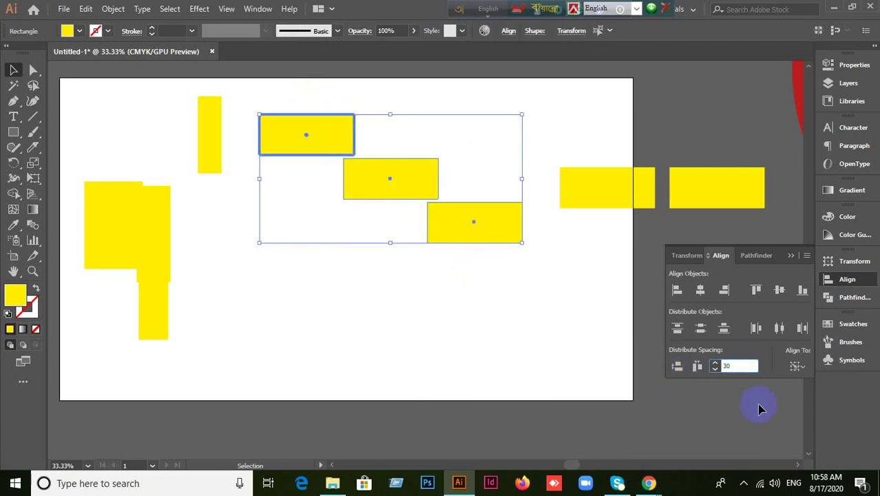
pyautogui.click(678, 367)
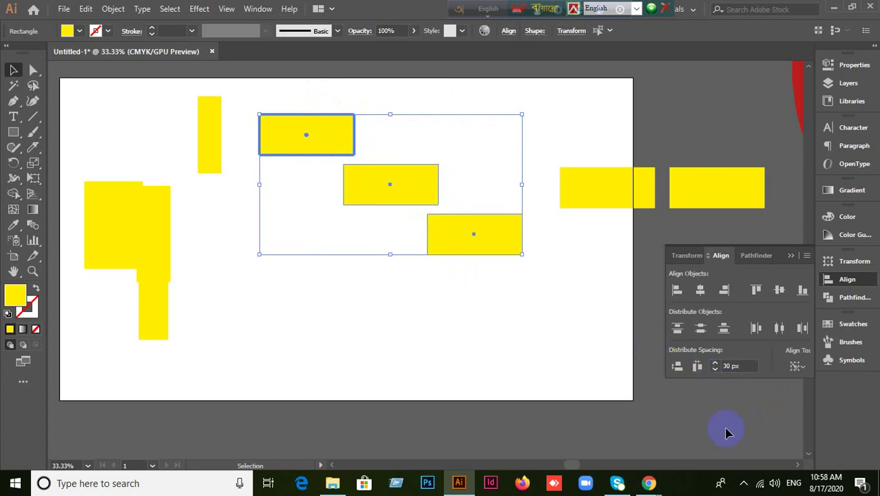
pyautogui.click(456, 396)
# Line up the second and third wide rectangles with the first in a row, and move all three to the artboard's lower part.
pyautogui.moveTo(408, 183); pyautogui.dragTo(471, 133)
pyautogui.moveTo(480, 222); pyautogui.dragTo(562, 138)
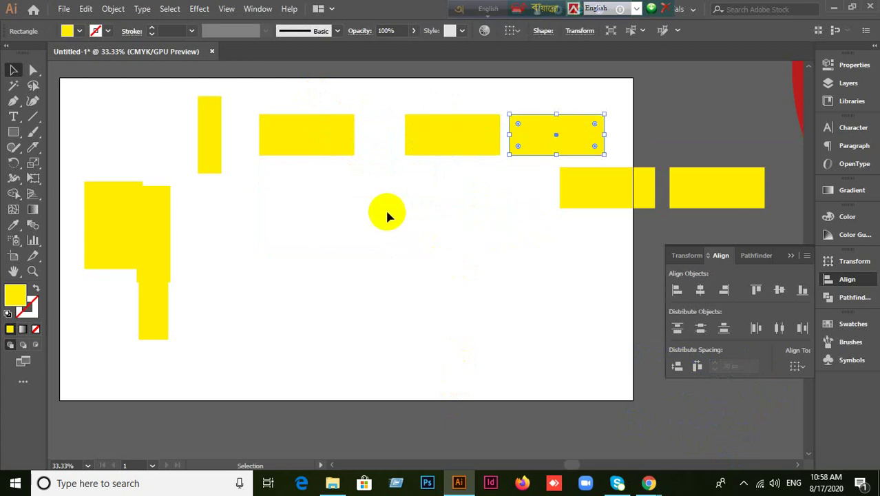
pyautogui.moveTo(302, 87); pyautogui.dragTo(423, 338)
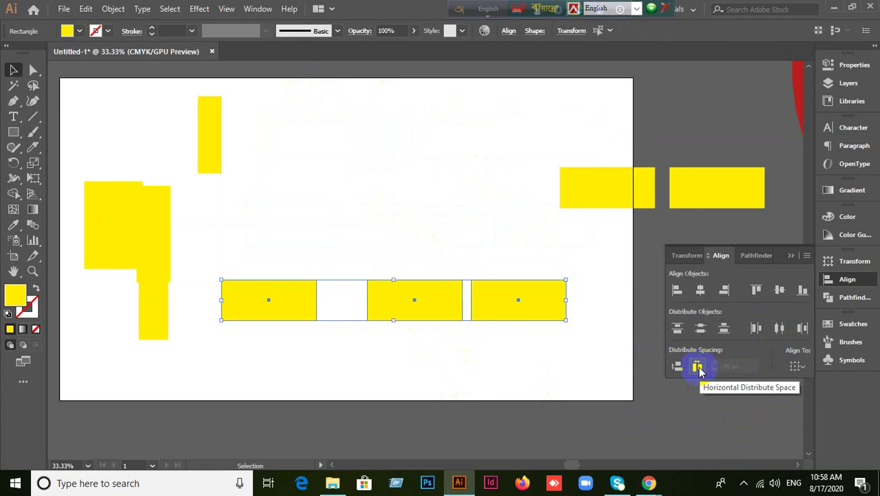
# Try distributing the row's horizontal spacing without a key object, and undo it.
pyautogui.click(698, 367)
pyautogui.hotkey('ctrl', 'z')
pyautogui.hotkey('ctrl', 'z')
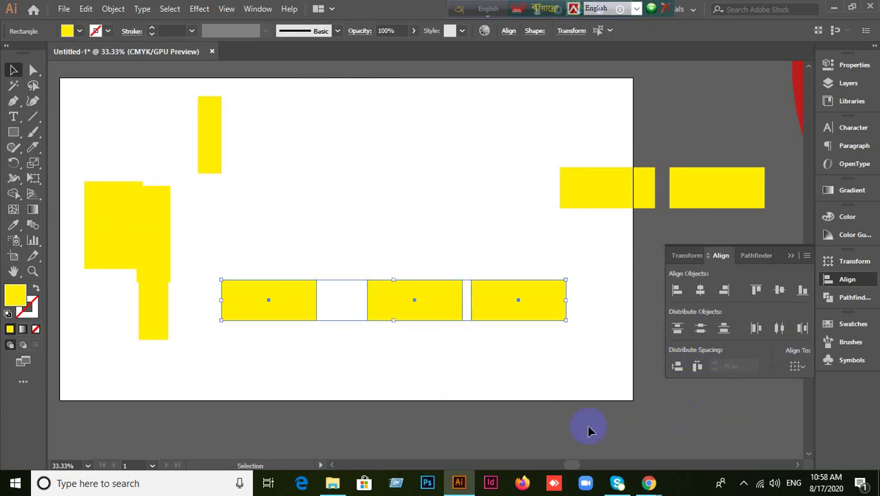
# Make the leftmost rectangle of the row the key object and distribute the horizontal spacing at 30 px.
pyautogui.click(415, 303)
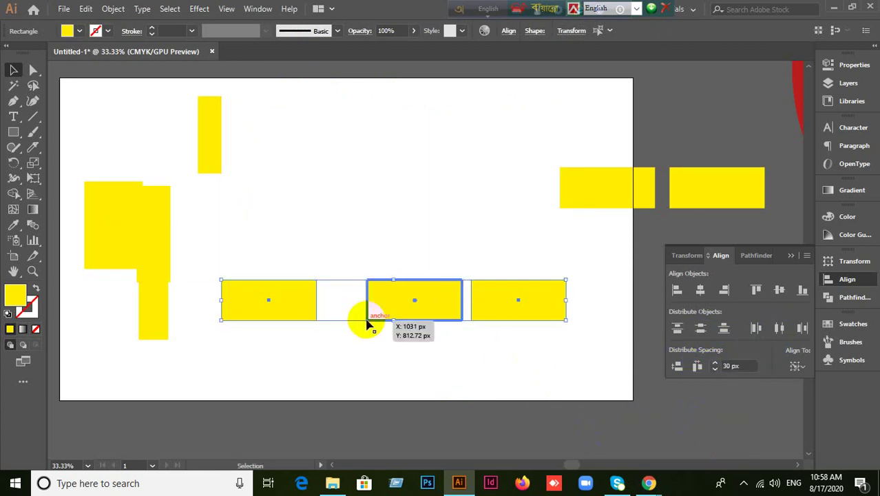
pyautogui.click(273, 313)
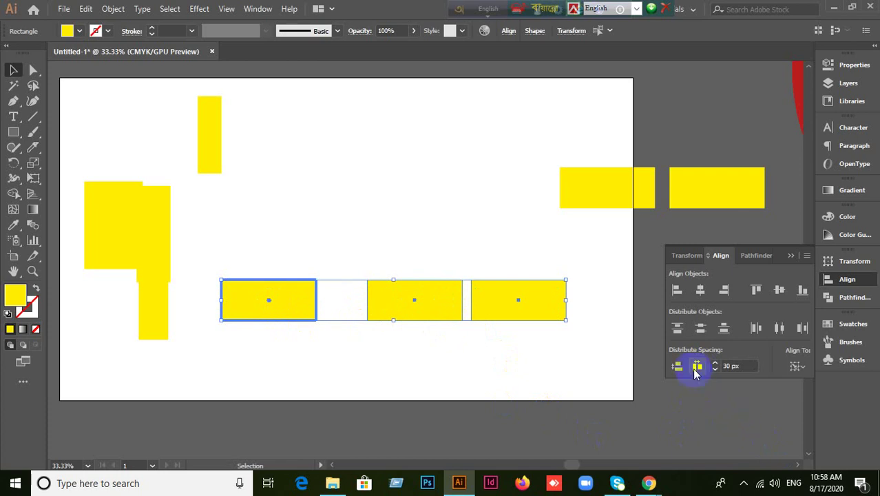
pyautogui.click(696, 367)
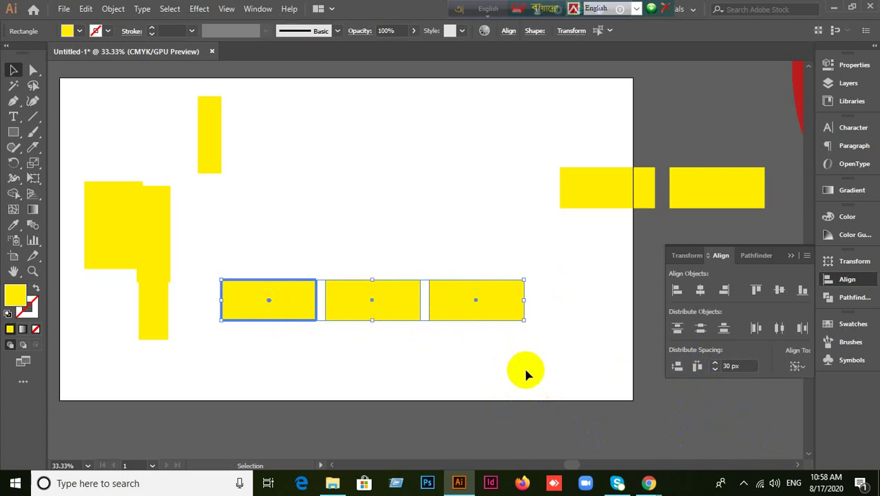
# Set the distribution spacing to 50 px, apply it horizontally to the row of three rectangles, and deselect them.
pyautogui.scroll(3, 444, 353)
pyautogui.scroll(-2, 444, 353)
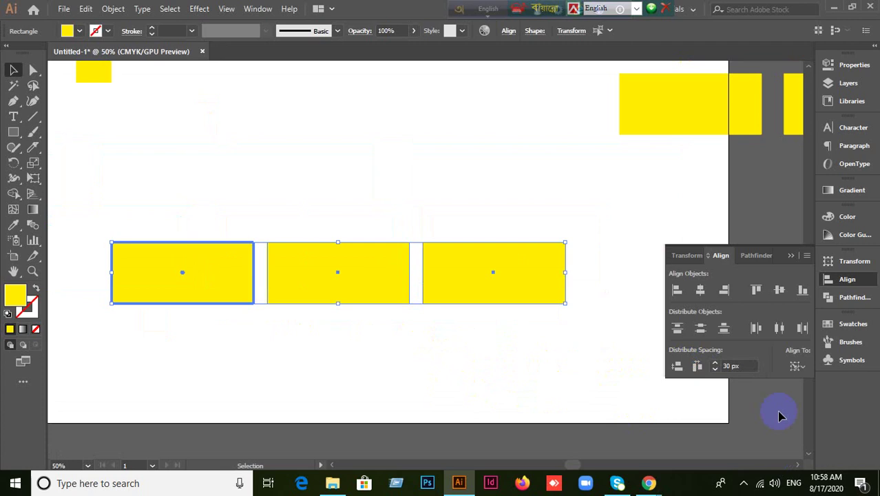
pyautogui.moveTo(746, 366); pyautogui.dragTo(656, 371)
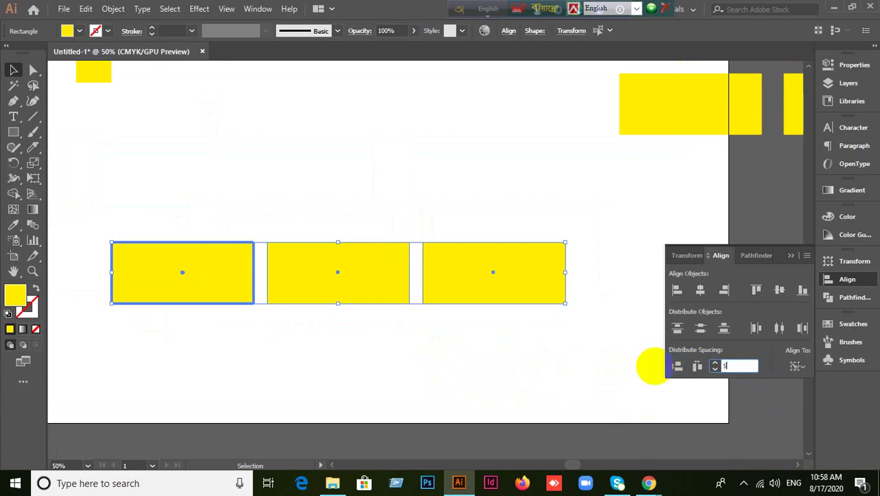
pyautogui.click(697, 366)
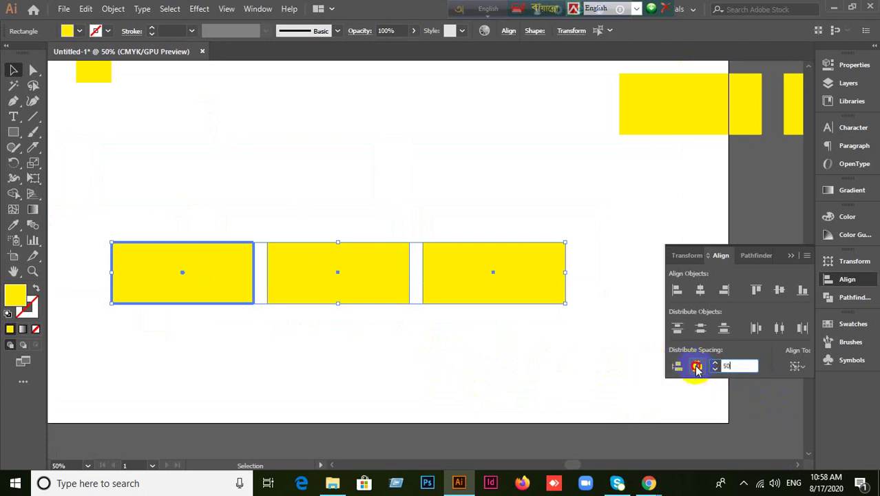
pyautogui.click(538, 390)
pyautogui.scroll(-1, 485, 366)
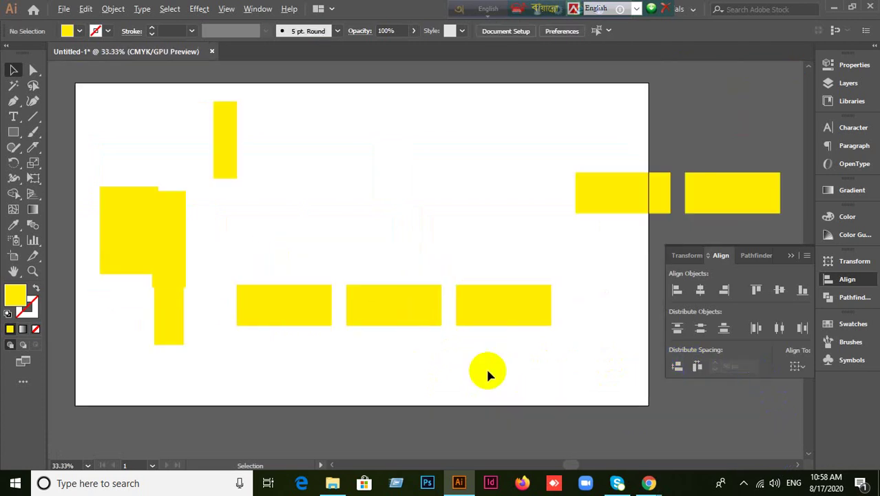
# Stagger the three wide rectangles diagonally down to the right, select them all, and make the uppermost one the key object.
pyautogui.moveTo(308, 305); pyautogui.dragTo(330, 145)
pyautogui.moveTo(406, 309); pyautogui.dragTo(415, 204)
pyautogui.moveTo(499, 292); pyautogui.dragTo(521, 245)
pyautogui.click(540, 359)
pyautogui.moveTo(311, 90); pyautogui.dragTo(473, 313)
pyautogui.click(335, 146)
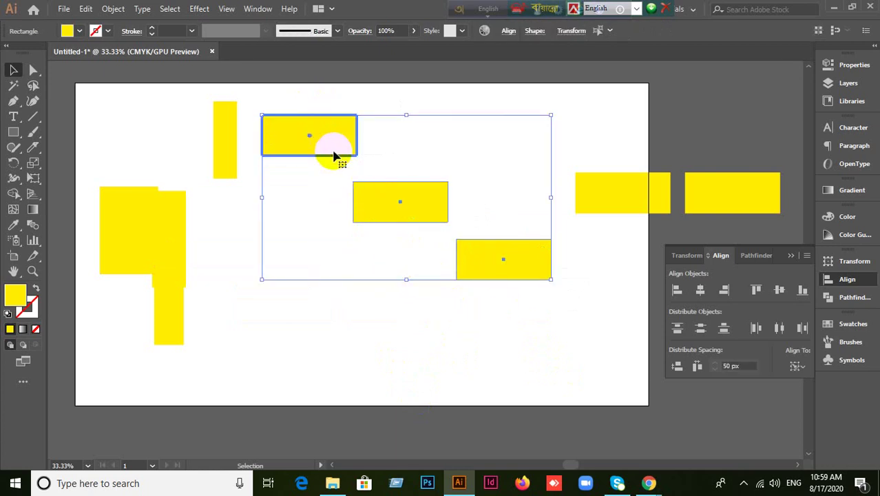
# Set the distribution spacing to 25 px and apply it vertically to the three staggered rectangles.
pyautogui.click(721, 365)
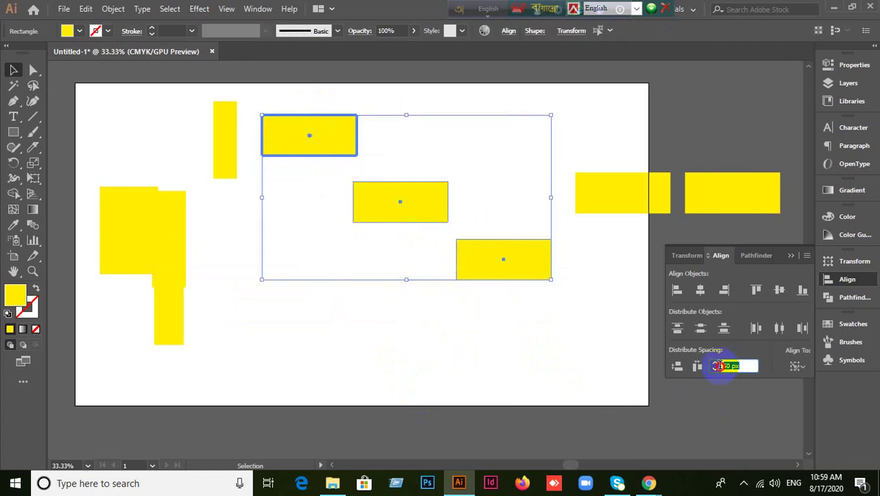
pyautogui.write('2')
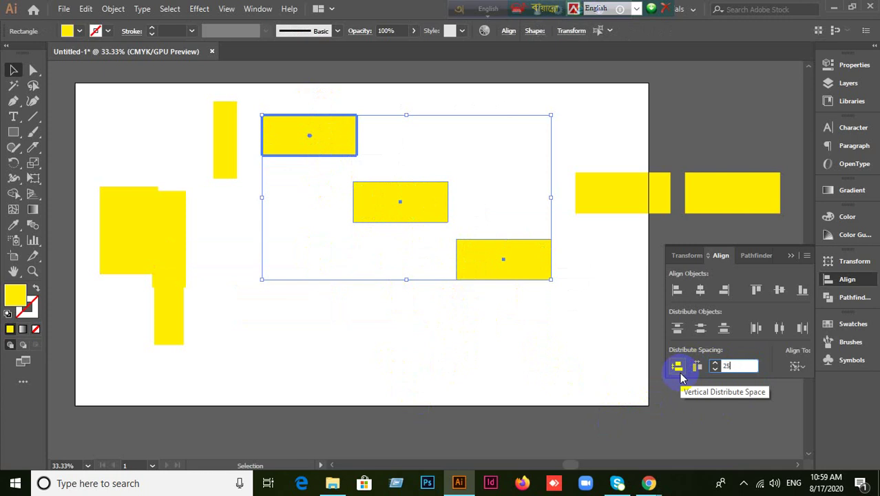
pyautogui.write('5')
pyautogui.press('Return')
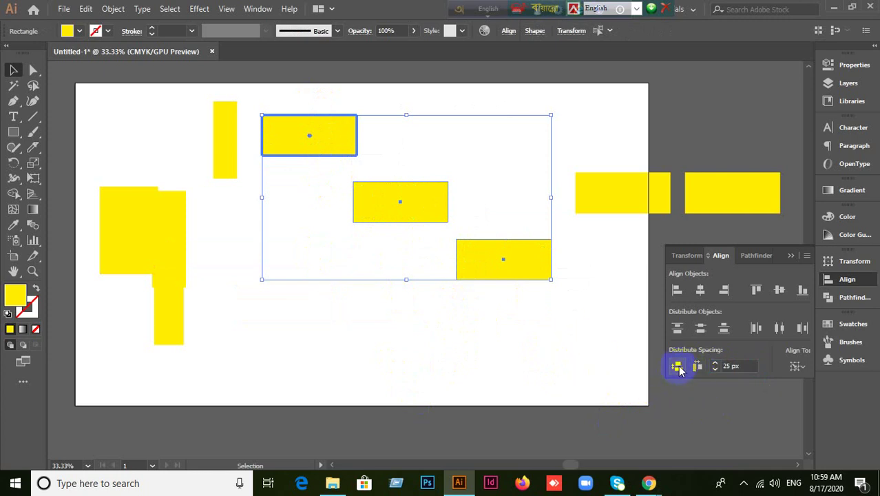
pyautogui.click(678, 367)
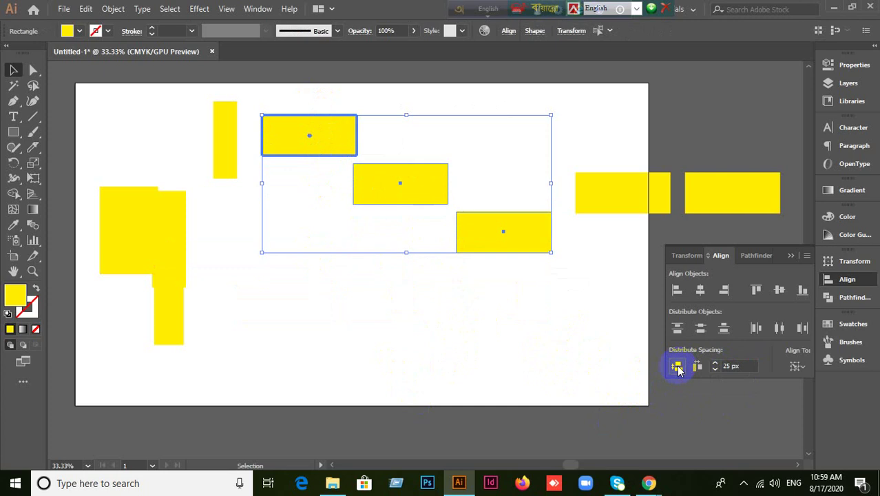
# Change the spacing value to 45 px, distribute the three rectangles vertically with it, and clear the selection.
pyautogui.click(737, 366)
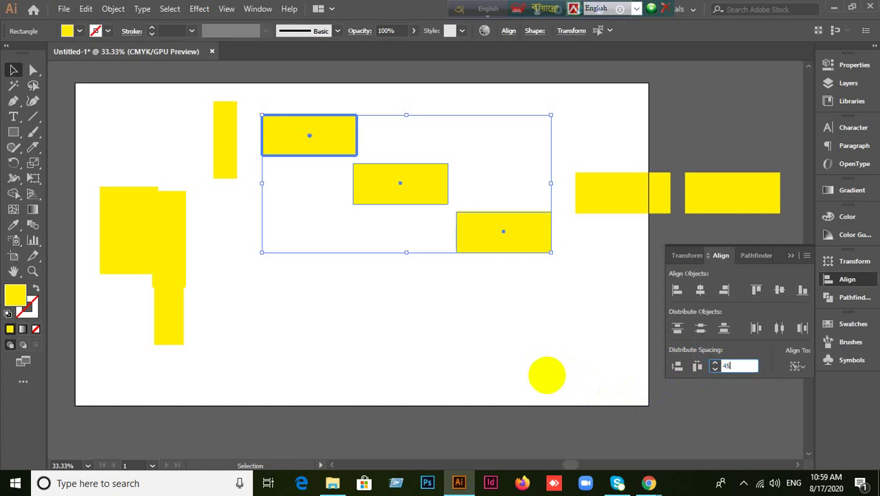
pyautogui.click(677, 366)
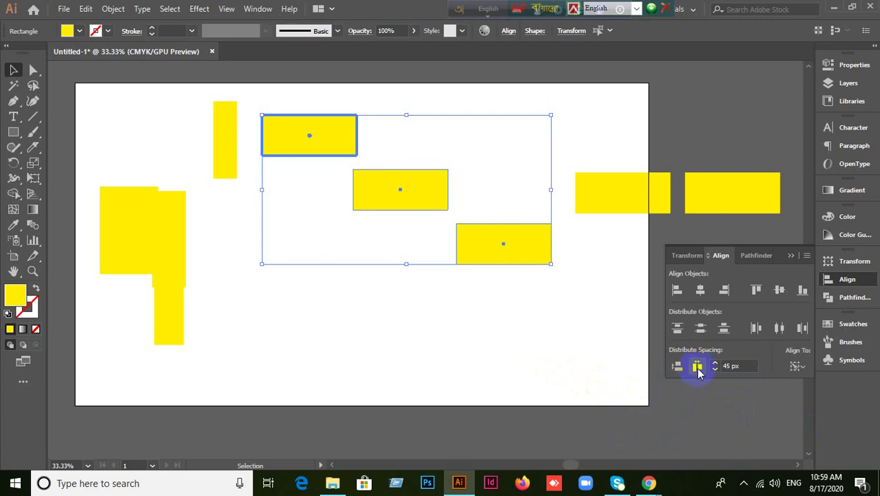
pyautogui.click(678, 365)
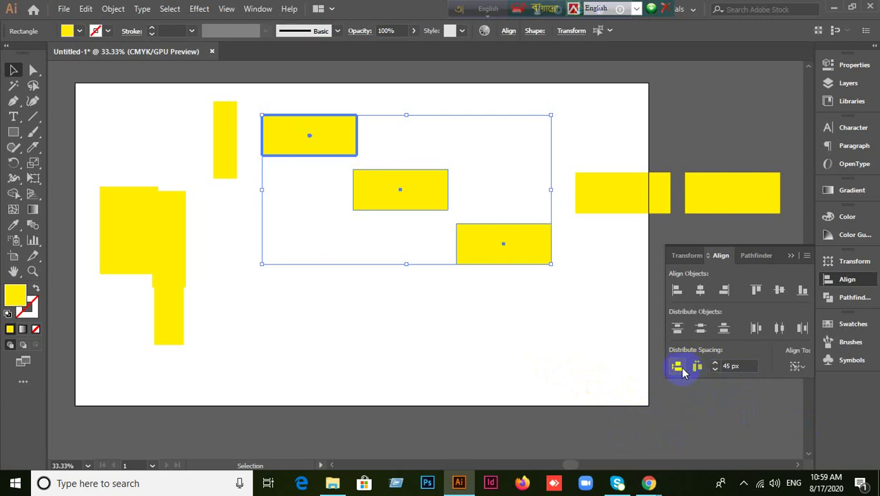
pyautogui.click(642, 398)
pyautogui.click(514, 359)
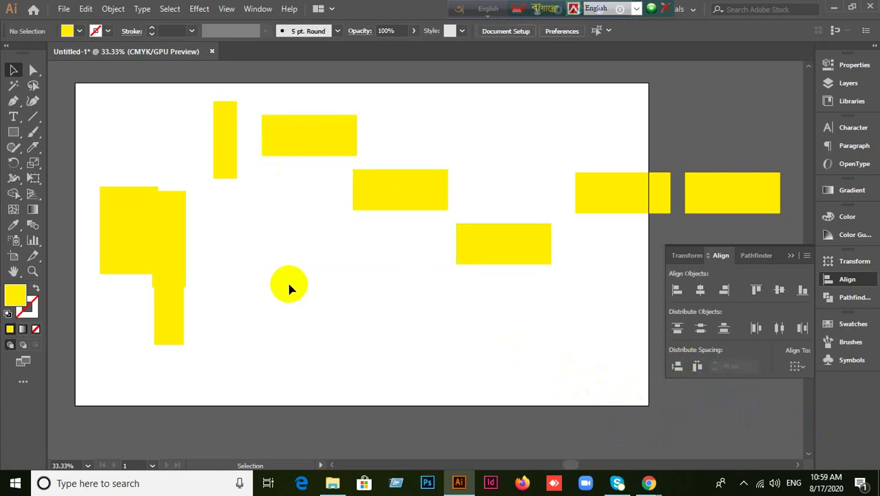
# Select the three staggered wide rectangles, review the Align To choices for them, and clear the selection.
pyautogui.moveTo(123, 104); pyautogui.dragTo(428, 322)
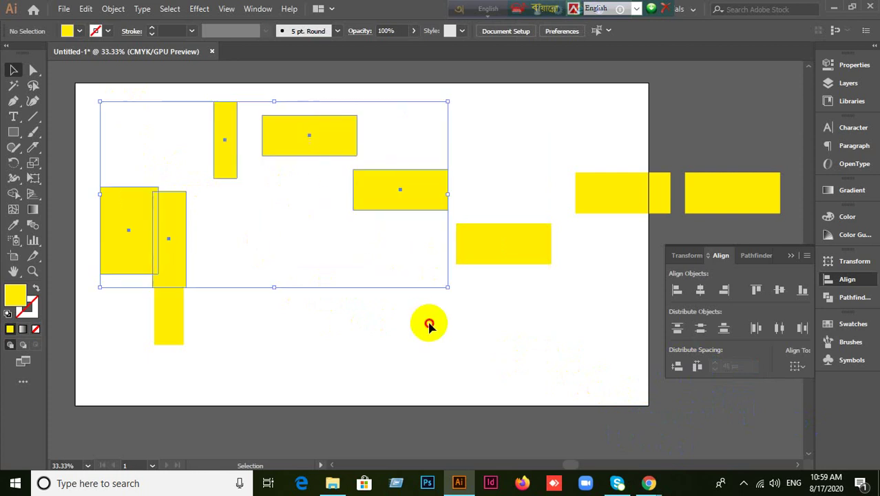
pyautogui.click(331, 248)
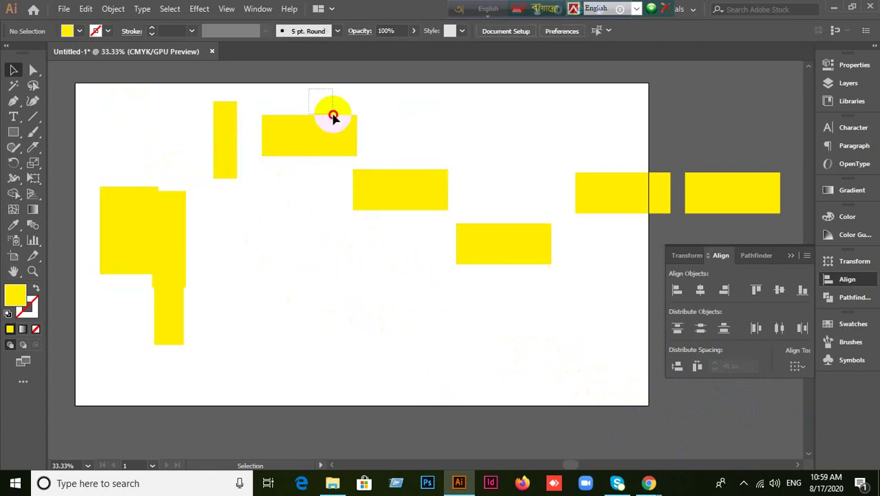
pyautogui.moveTo(309, 89); pyautogui.dragTo(544, 286)
pyautogui.click(796, 366)
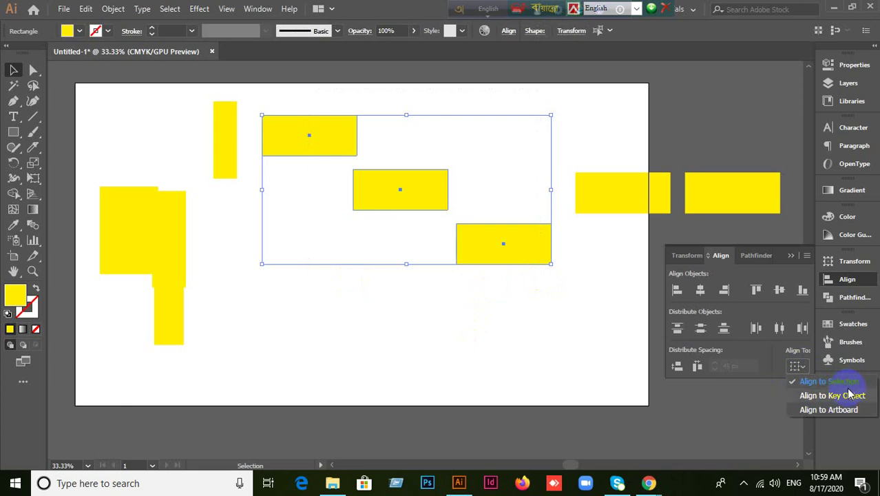
pyautogui.click(707, 409)
pyautogui.click(797, 369)
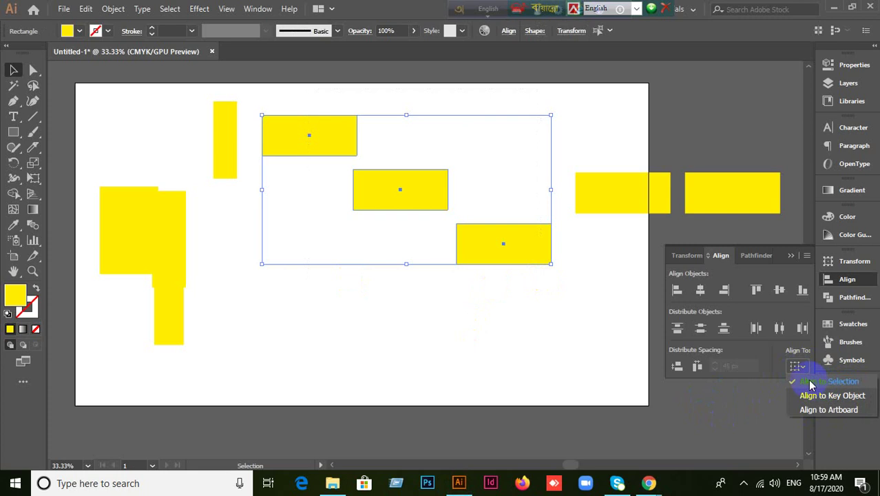
pyautogui.click(756, 432)
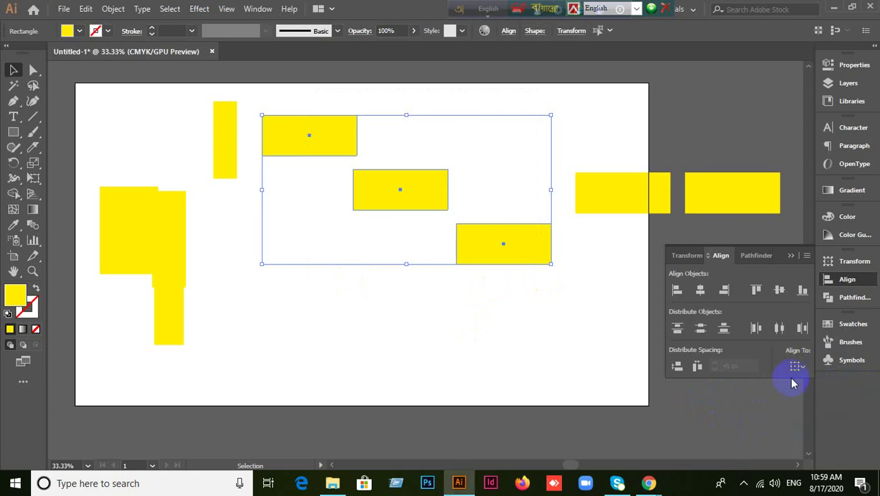
pyautogui.click(797, 368)
pyautogui.click(766, 417)
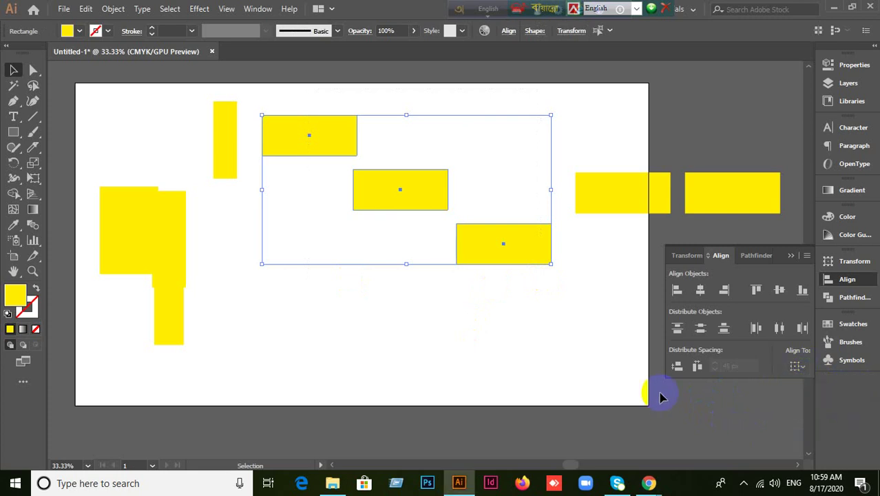
pyautogui.click(603, 354)
# Move the uppermost staggered rectangle below the other two, center it horizontally with alignment set to the artboard, and deselect it.
pyautogui.keyDown('alt'); pyautogui.scroll(-1, 466, 314); pyautogui.keyUp('alt')
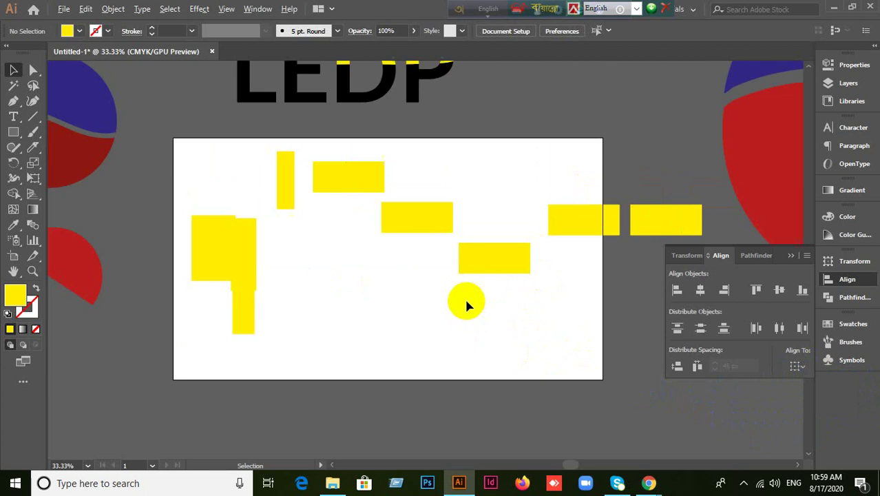
pyautogui.moveTo(350, 177); pyautogui.dragTo(338, 292)
pyautogui.click(379, 314)
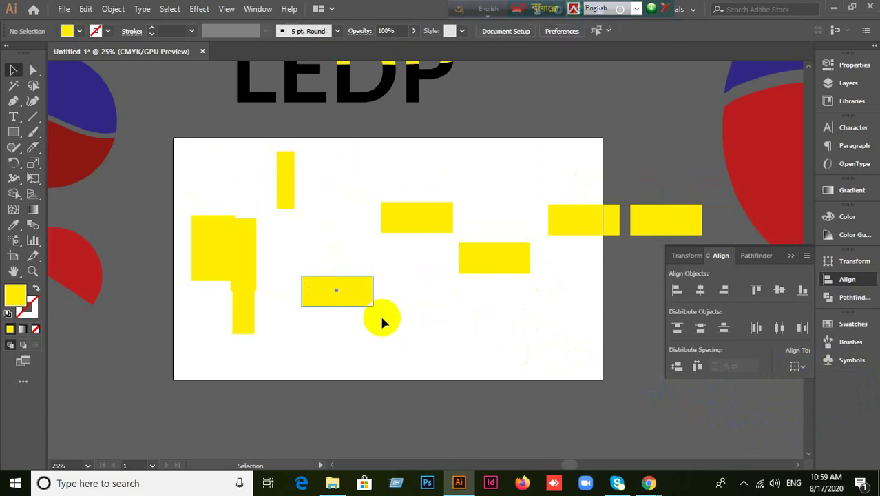
pyautogui.click(338, 290)
pyautogui.keyDown('alt'); pyautogui.scroll(1, 413, 318); pyautogui.keyUp('alt')
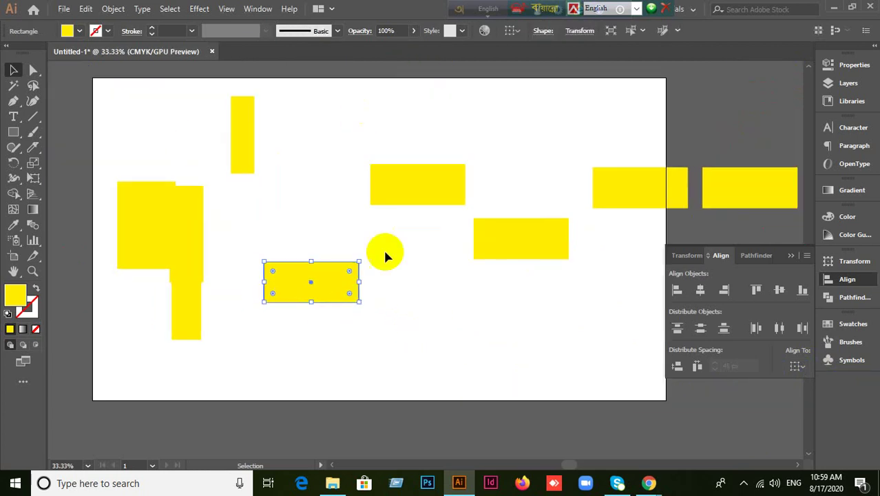
pyautogui.click(797, 366)
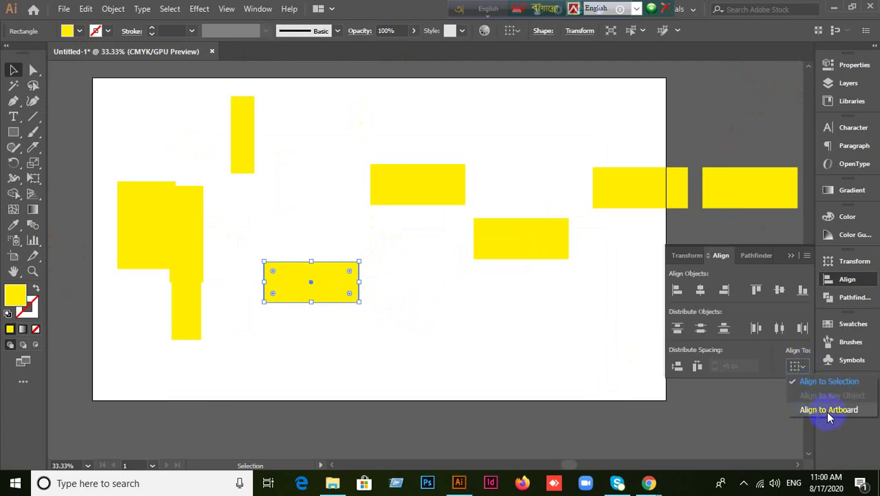
pyautogui.click(828, 410)
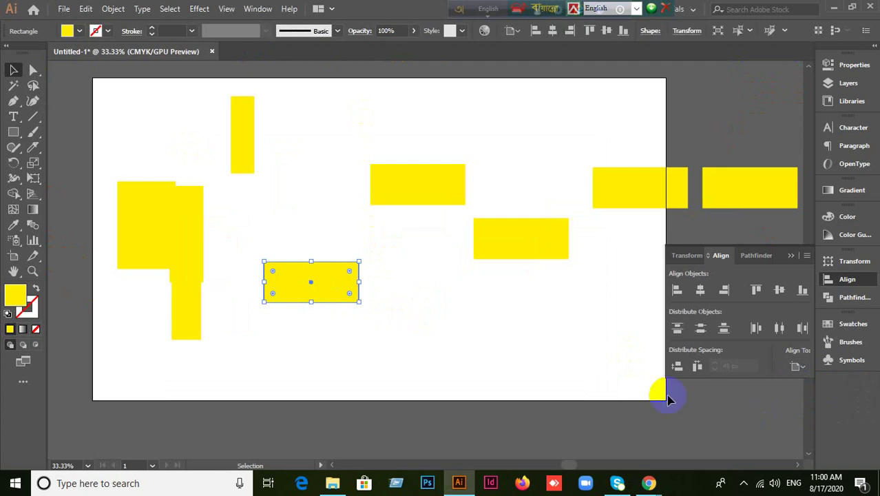
pyautogui.click(552, 32)
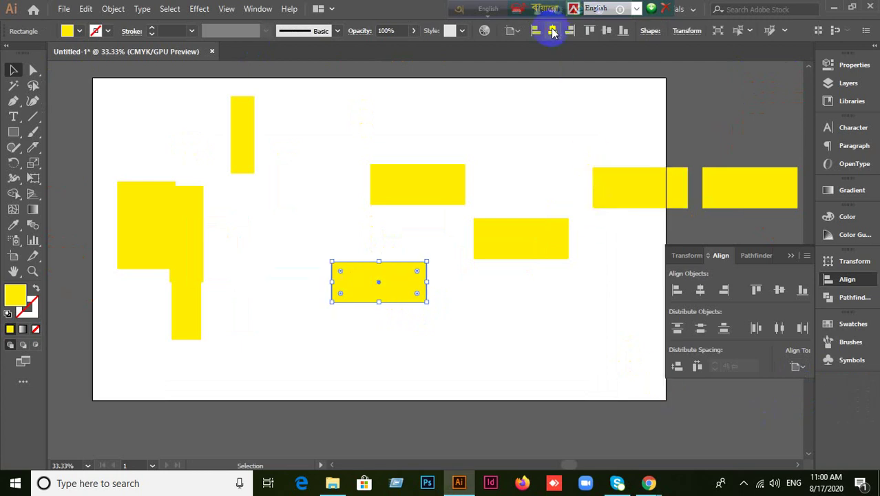
pyautogui.click(485, 307)
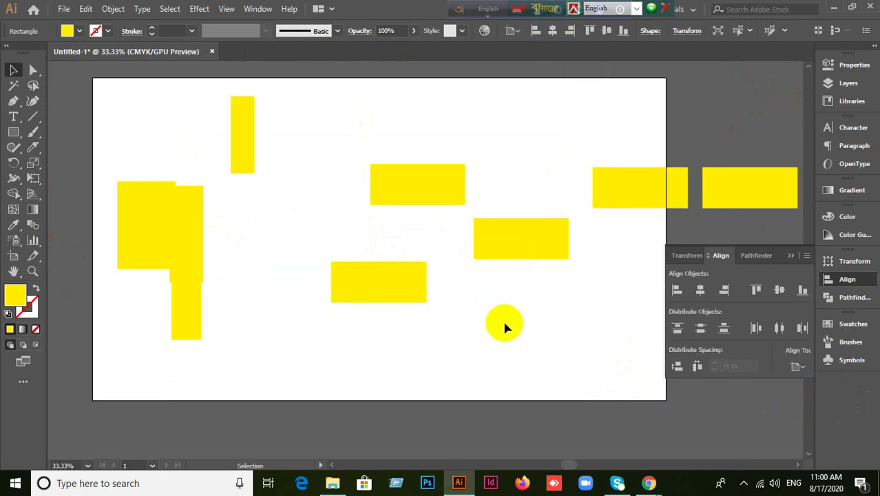
# Clear the artboard of all yellow rectangles except the lowest wide one, placing them in the empty areas beyond its lower-left and upper-right corners.
pyautogui.keyDown('alt'); pyautogui.scroll(-1, 506, 324); pyautogui.keyUp('alt')
pyautogui.moveTo(214, 187); pyautogui.dragTo(285, 339)
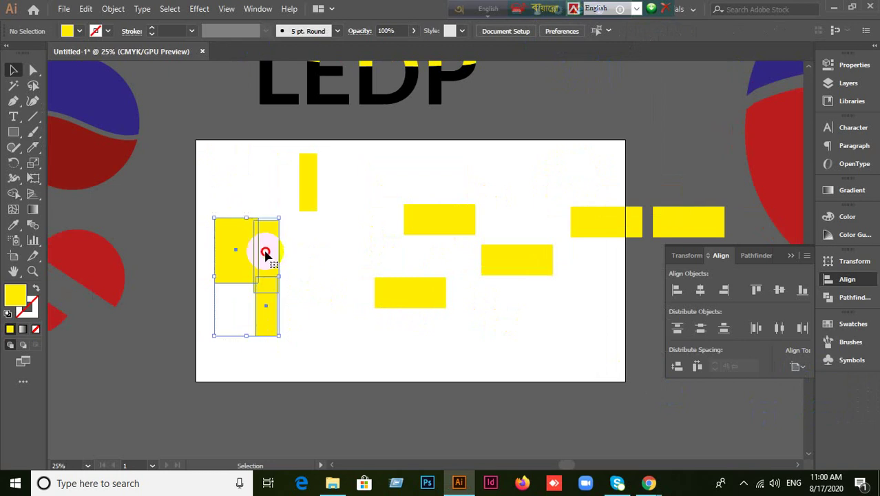
pyautogui.moveTo(265, 250); pyautogui.dragTo(119, 406)
pyautogui.click(284, 238)
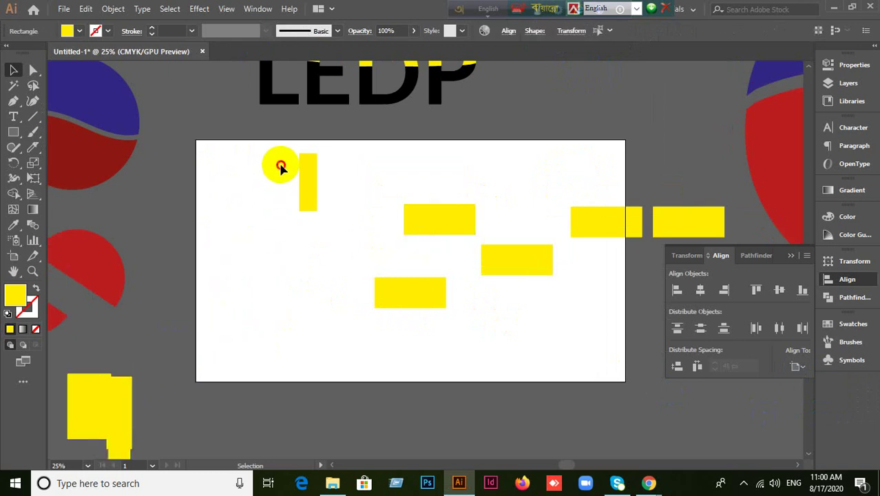
pyautogui.moveTo(279, 163); pyautogui.dragTo(647, 114)
pyautogui.click(546, 232)
pyautogui.moveTo(549, 190); pyautogui.dragTo(700, 79)
pyautogui.click(555, 226)
pyautogui.click(455, 293)
# Reposition the remaining wide rectangle off-center in the upper middle of the artboard and check the Align To setting.
pyautogui.moveTo(420, 301); pyautogui.dragTo(438, 216)
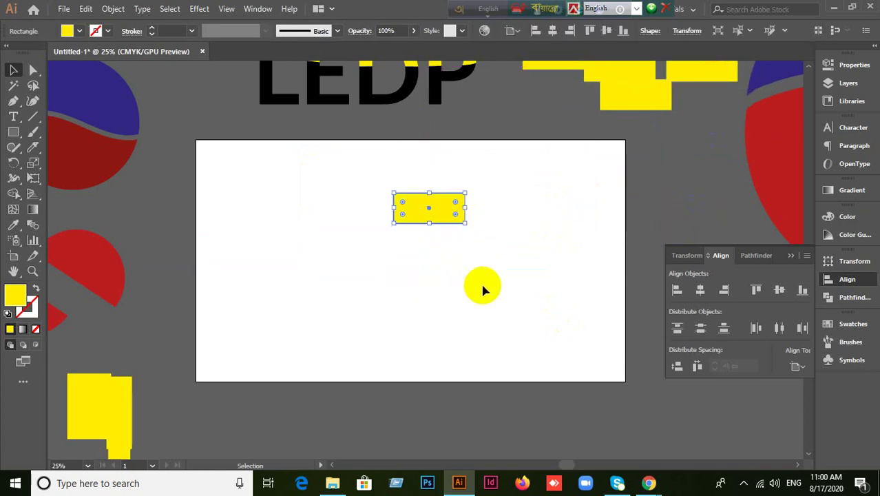
pyautogui.hotkey('ctrl', '=')
pyautogui.hscroll(1, 473, 237)
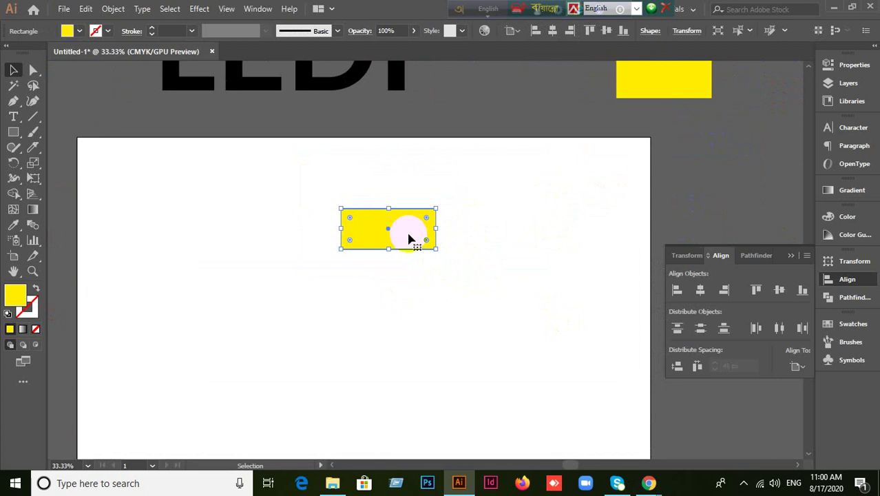
pyautogui.moveTo(408, 236); pyautogui.dragTo(394, 257)
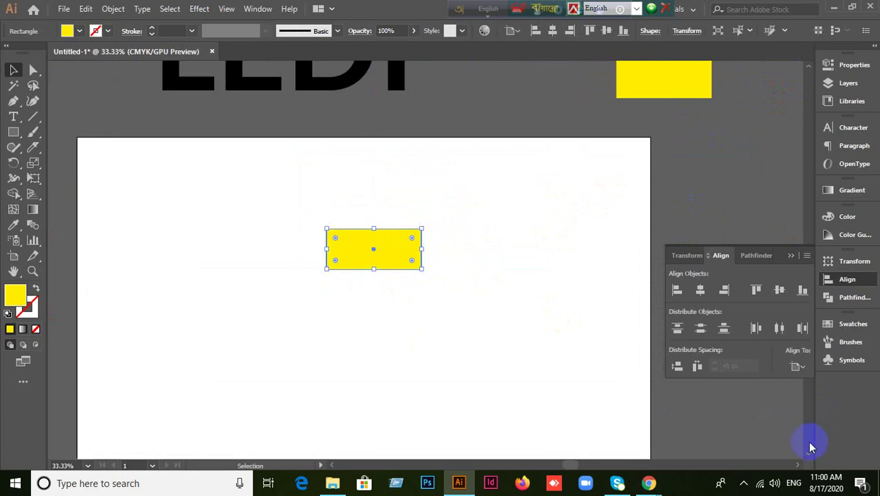
pyautogui.click(795, 373)
pyautogui.click(798, 463)
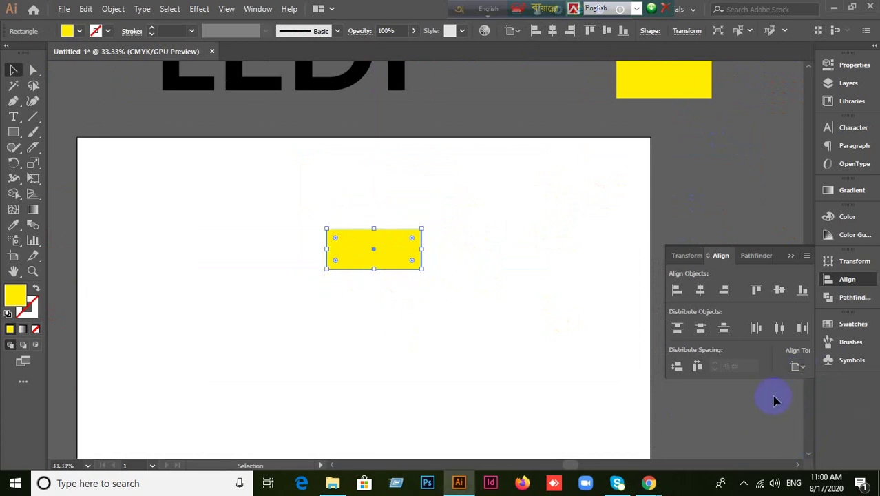
pyautogui.scroll(-2, 778, 396)
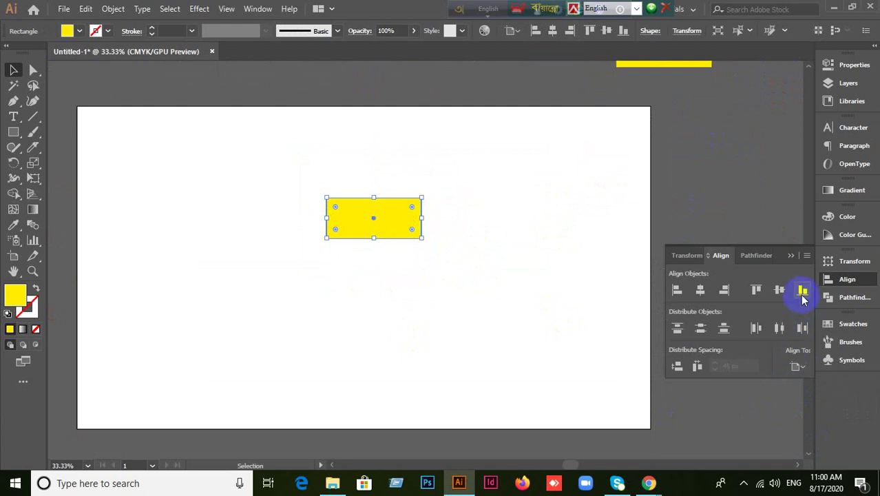
# Align the rectangle to the artboard's bottom, top, left and right edges in turn, and finish by centering it horizontally and vertically.
pyautogui.click(802, 291)
pyautogui.click(756, 290)
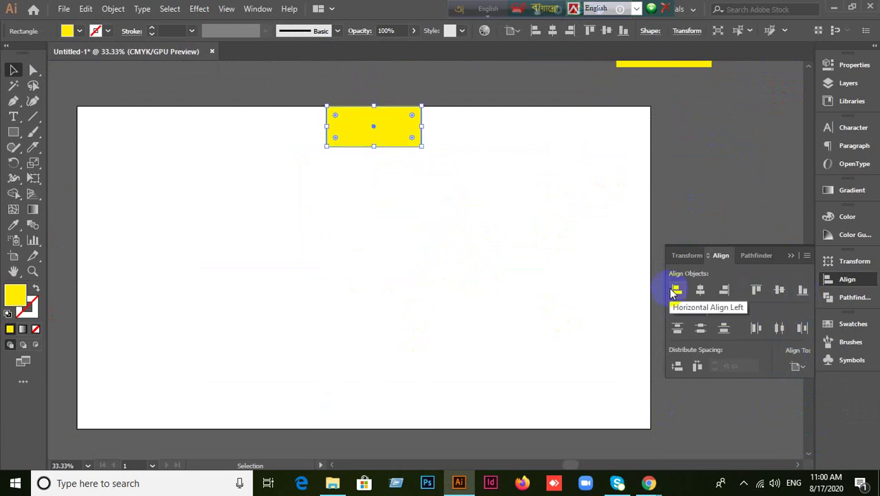
pyautogui.click(675, 291)
pyautogui.click(725, 290)
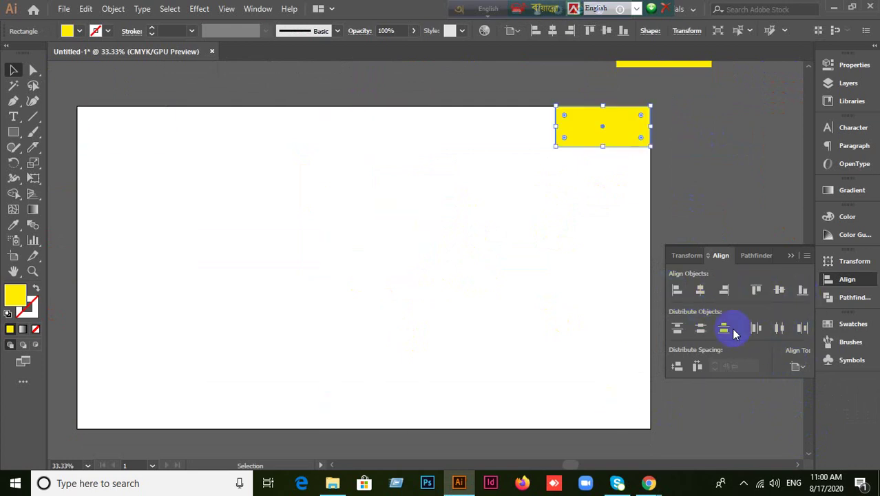
pyautogui.click(700, 290)
pyautogui.click(777, 291)
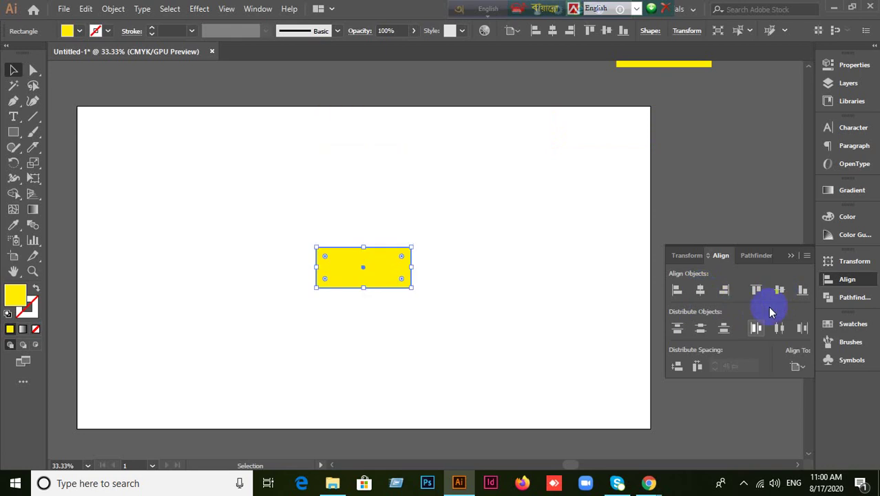
# Review the Align To choices for the centered rectangle, deselect it, and look over the artwork surrounding the artboard.
pyautogui.click(798, 366)
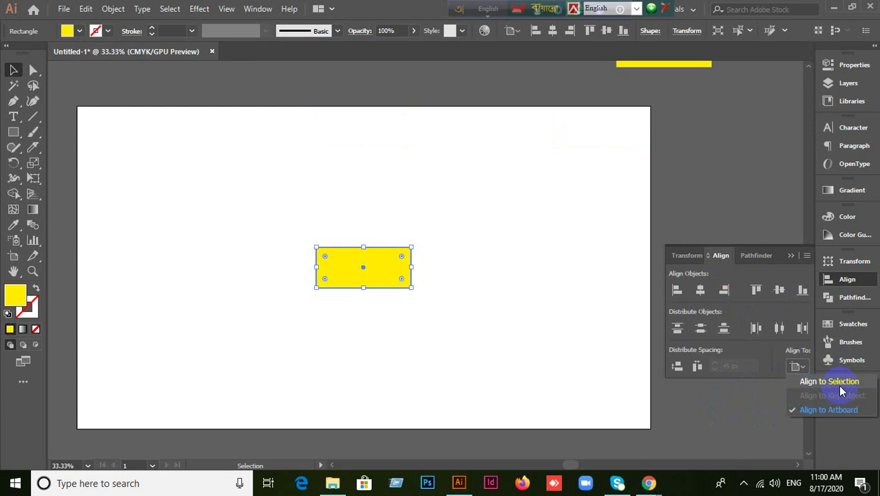
pyautogui.click(737, 419)
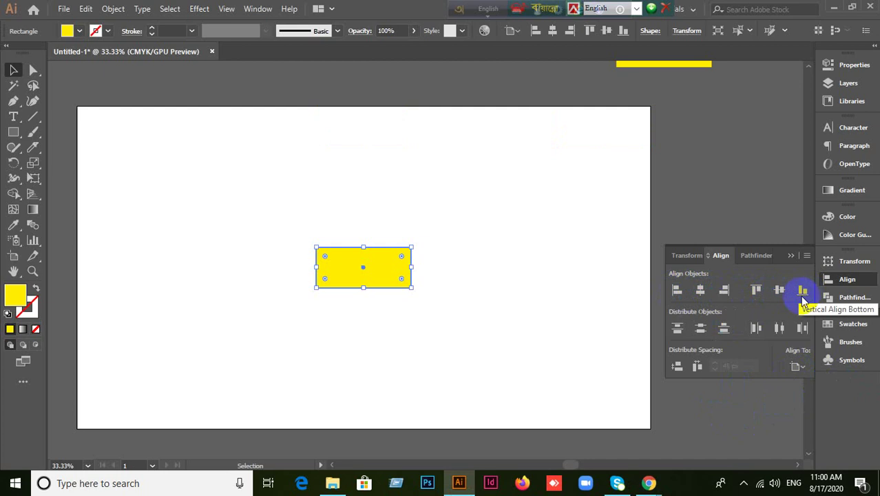
pyautogui.click(746, 429)
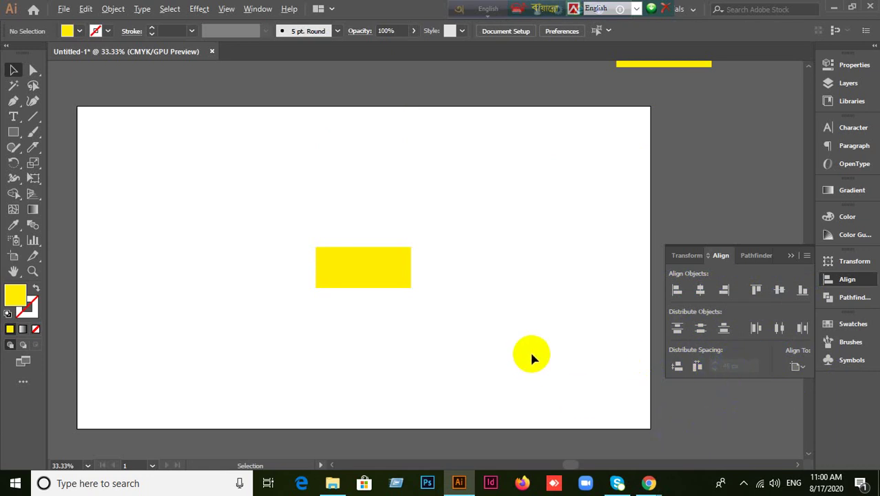
pyautogui.scroll(-2, 523, 356)
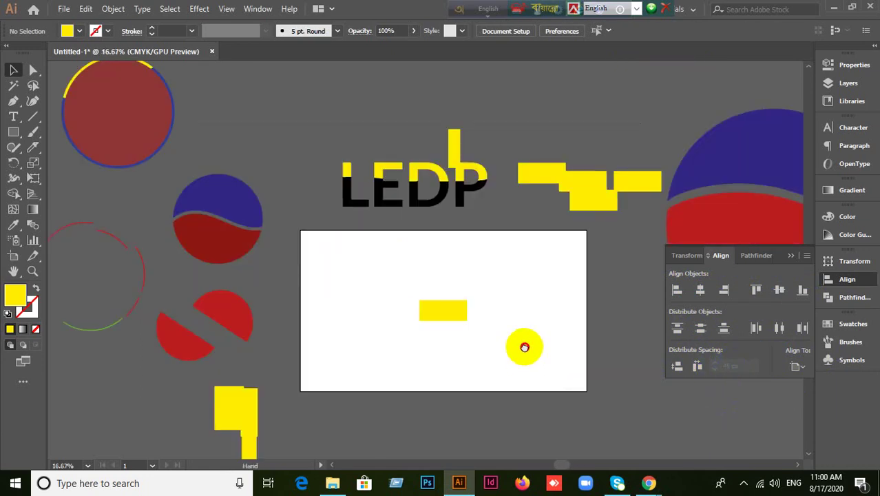
pyautogui.scroll(-2, 513, 332)
pyautogui.scroll(1, 524, 366)
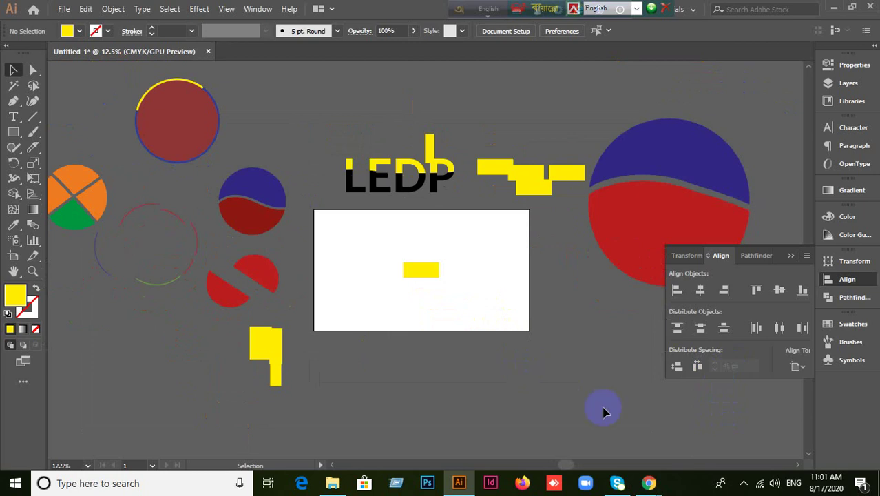
# Switch to the Google Meet call in Chrome, admit the waiting participant, and return to Illustrator.
pyautogui.moveTo(648, 483)
pyautogui.click(553, 431)
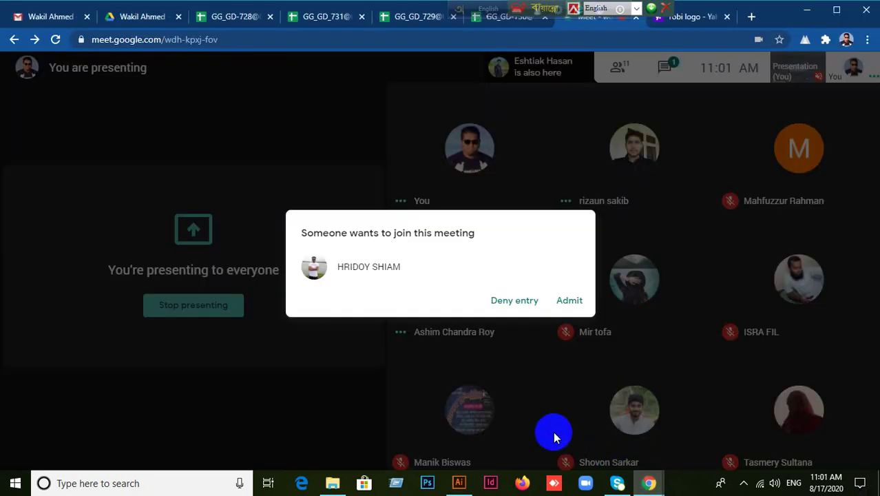
pyautogui.click(569, 301)
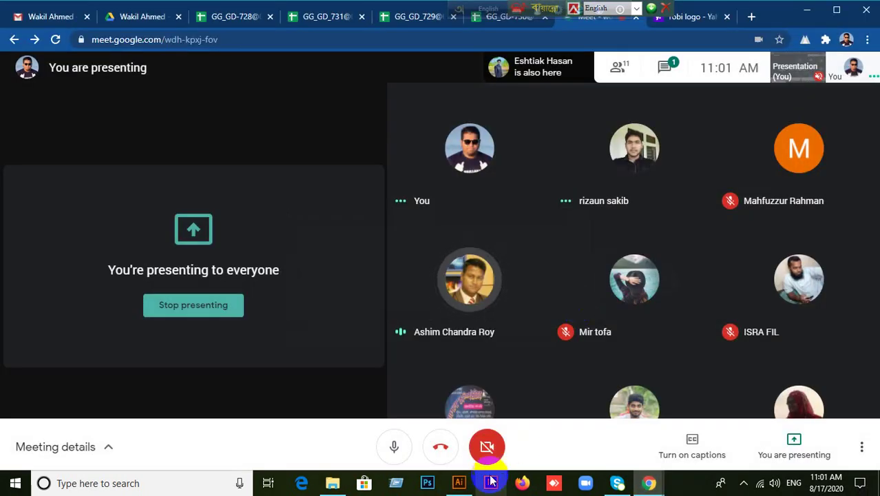
pyautogui.click(459, 482)
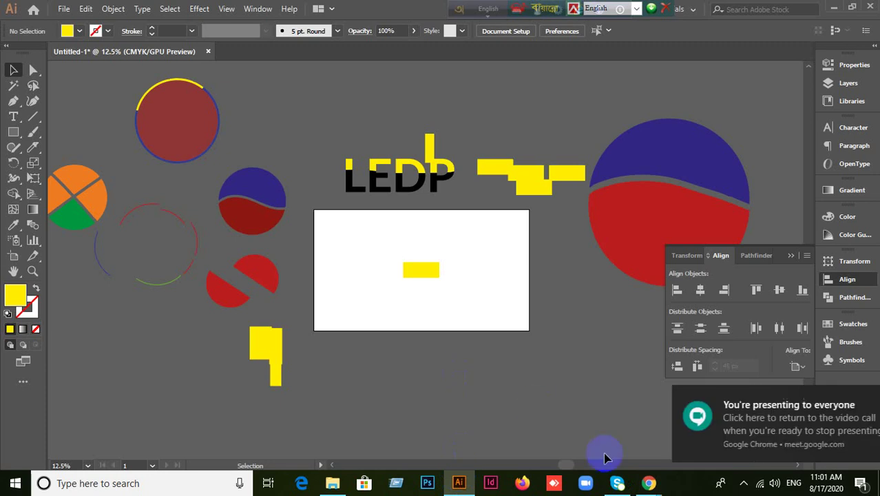
# Draw a yellow triangle with the Polygon tool just below the artboard.
pyautogui.moveTo(648, 482)
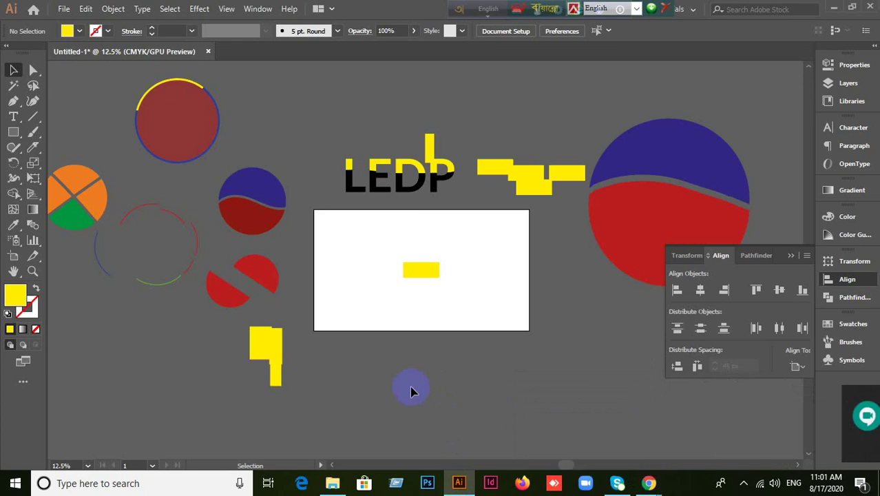
pyautogui.scroll(-3, 441, 382)
pyautogui.scroll(4, 444, 276)
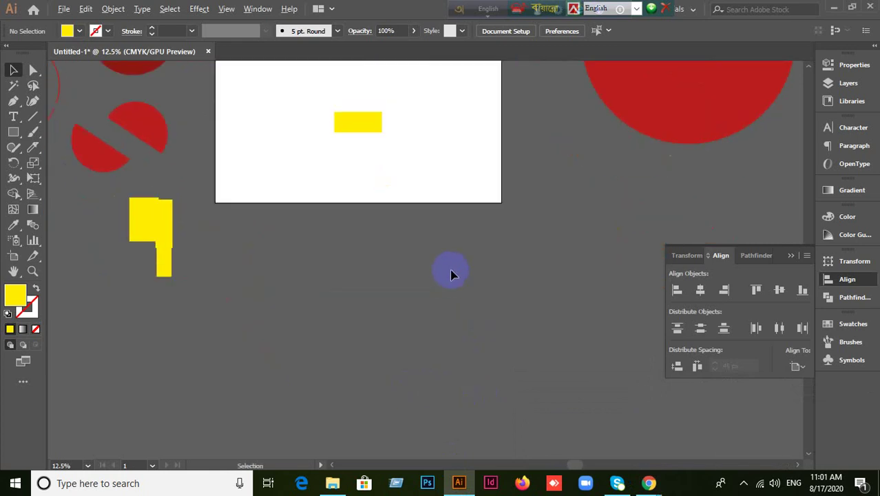
pyautogui.scroll(-1, 226, 203)
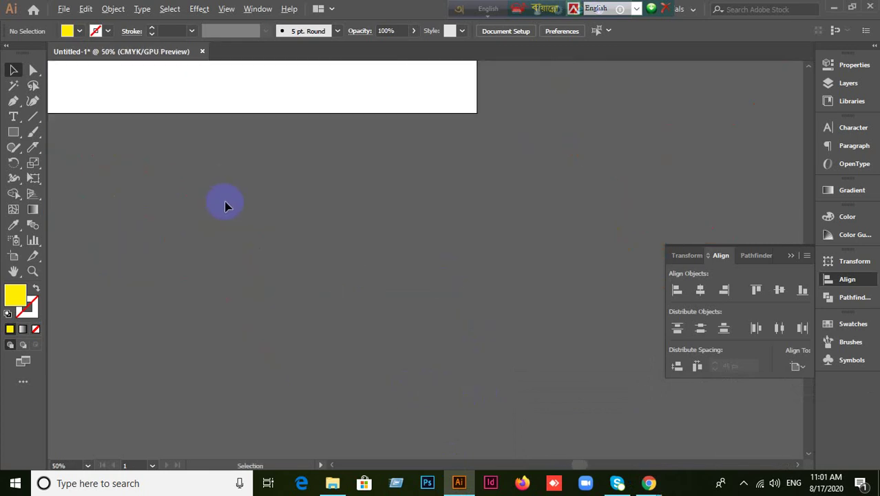
pyautogui.click(13, 132)
pyautogui.click(62, 178)
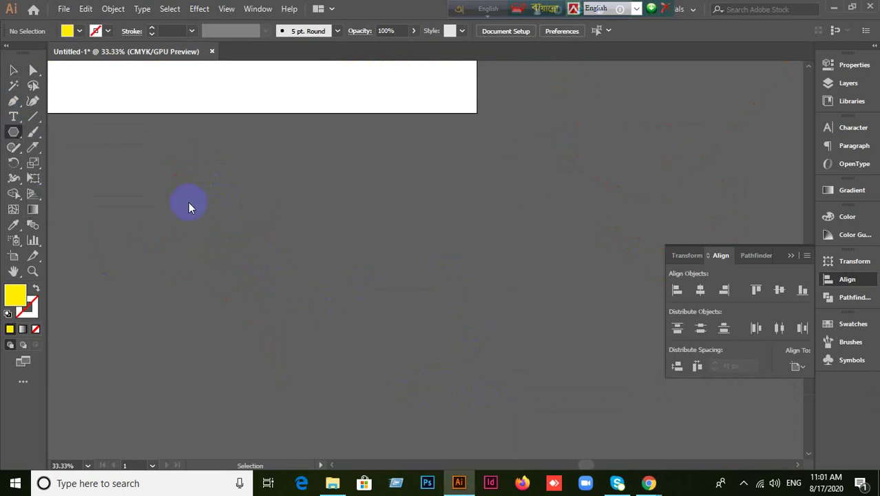
pyautogui.moveTo(289, 195); pyautogui.dragTo(356, 260)
# Rotate the yellow triangle to point right and move it clear of the artboard's lower edge.
pyautogui.click(14, 70)
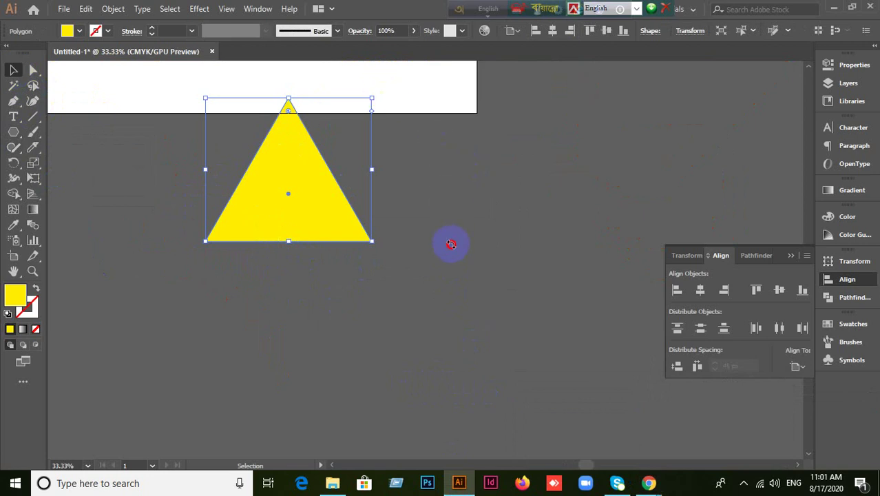
pyautogui.moveTo(451, 244); pyautogui.dragTo(378, 262)
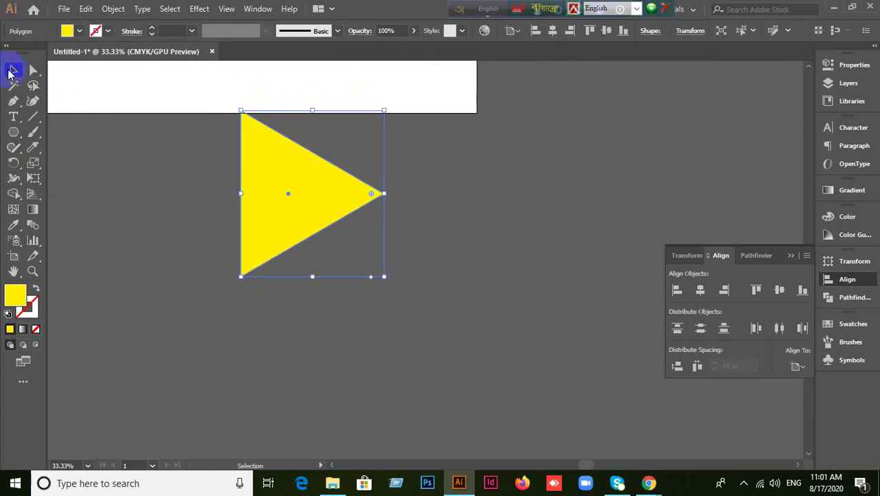
pyautogui.moveTo(290, 197); pyautogui.dragTo(322, 242)
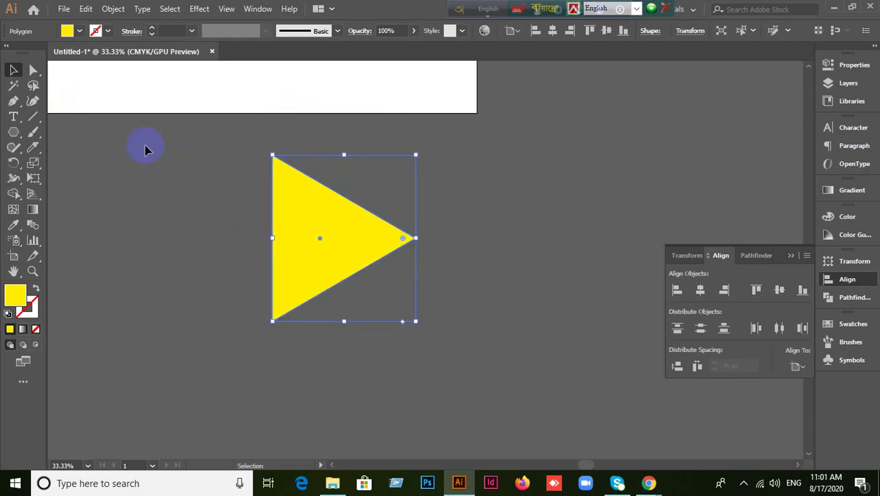
# Rotate a copy of the triangle by 360/6 degrees around its right tip and repeat the transformation until a hexagon is complete.
pyautogui.click(13, 163)
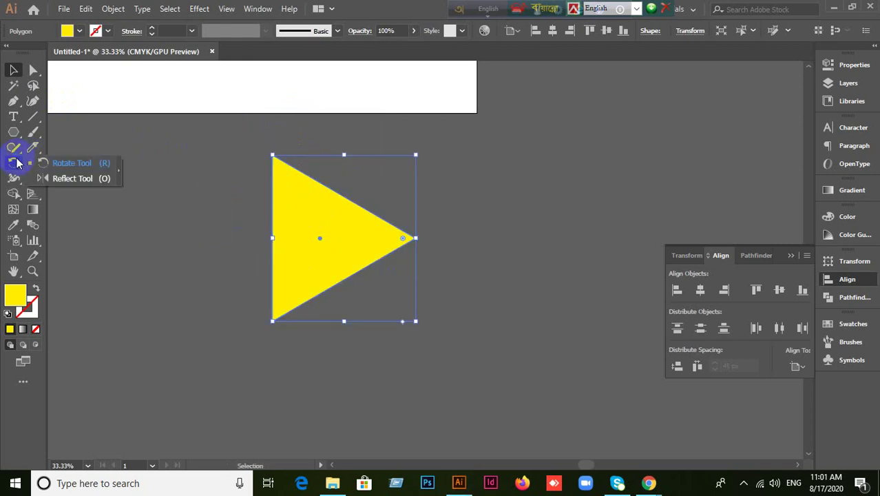
pyautogui.click(63, 166)
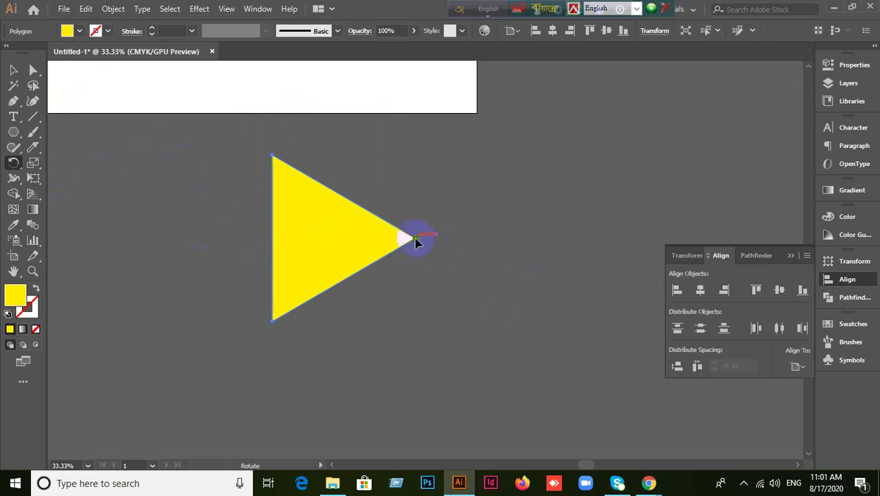
pyautogui.keyDown('alt'); pyautogui.click(415, 239); pyautogui.keyUp('alt')
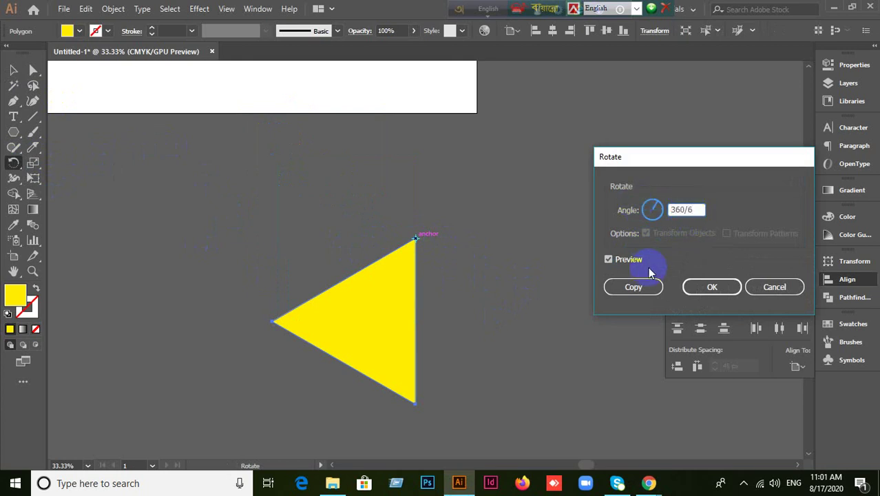
pyautogui.click(633, 286)
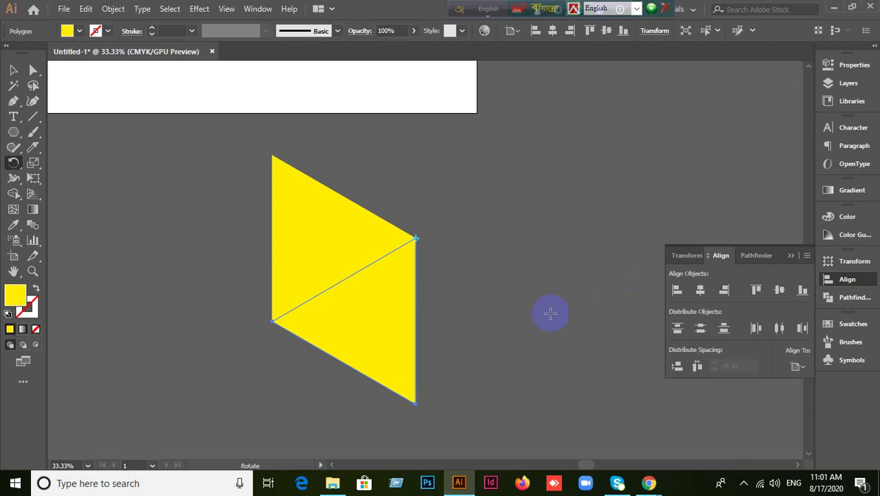
pyautogui.moveTo(551, 314); pyautogui.dragTo(551, 317)
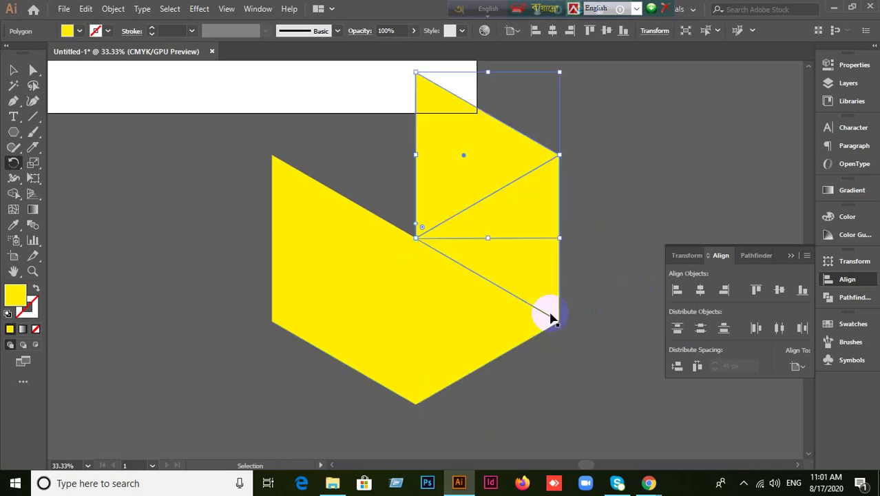
pyautogui.hotkey('ctrl', 'd')
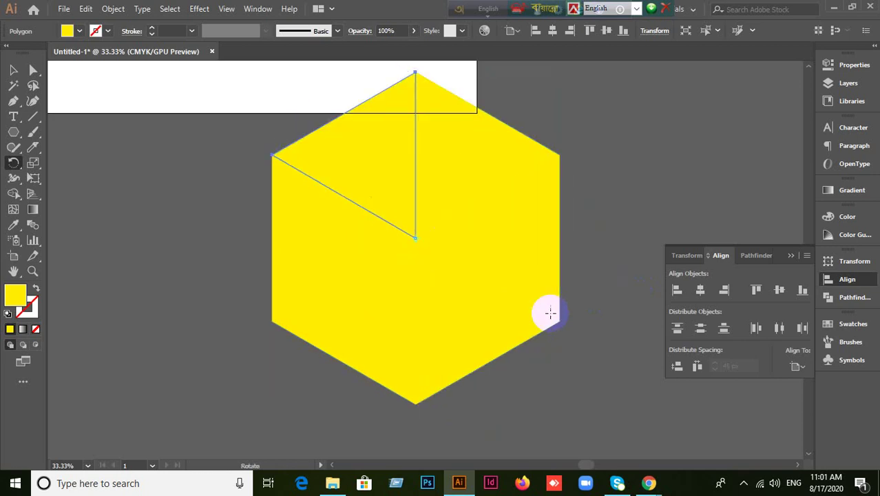
# Reflect the hexagon's left triangle across the horizontal axis through its upper-left corner, without making a copy.
pyautogui.click(14, 69)
pyautogui.click(126, 239)
pyautogui.click(287, 232)
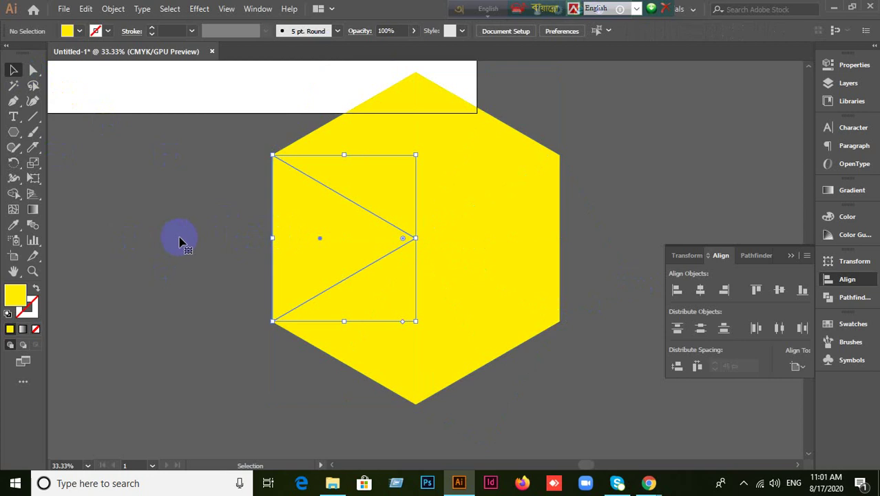
pyautogui.moveTo(14, 163); pyautogui.dragTo(51, 184)
pyautogui.click(274, 156)
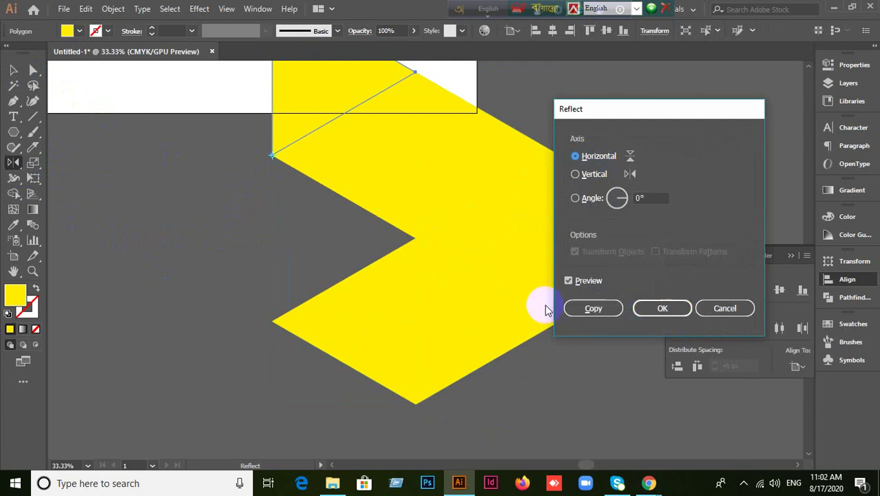
pyautogui.click(662, 308)
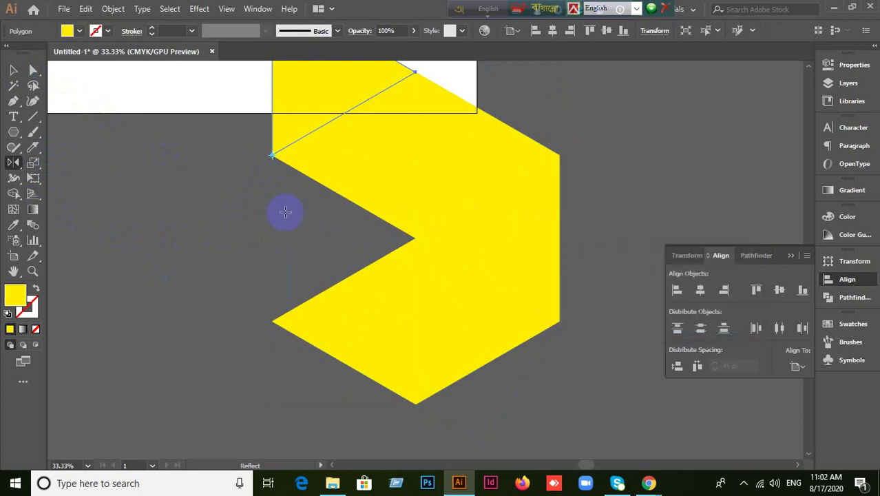
pyautogui.scroll(2, 127, 141)
pyautogui.click(13, 69)
pyautogui.click(207, 202)
# Fill the hexagon's upper-left triangle with blue and the upper-right triangle with magenta.
pyautogui.click(279, 157)
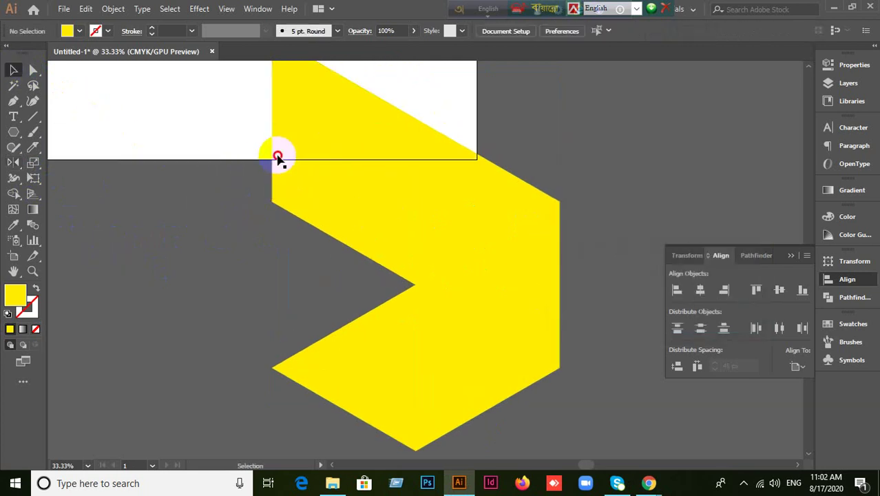
pyautogui.moveTo(333, 196); pyautogui.dragTo(521, 330)
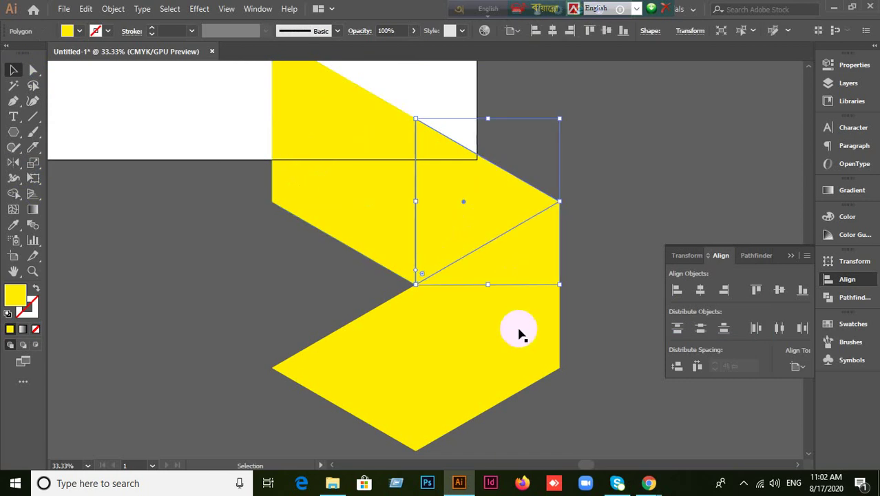
pyautogui.hotkey('ctrl', 'z')
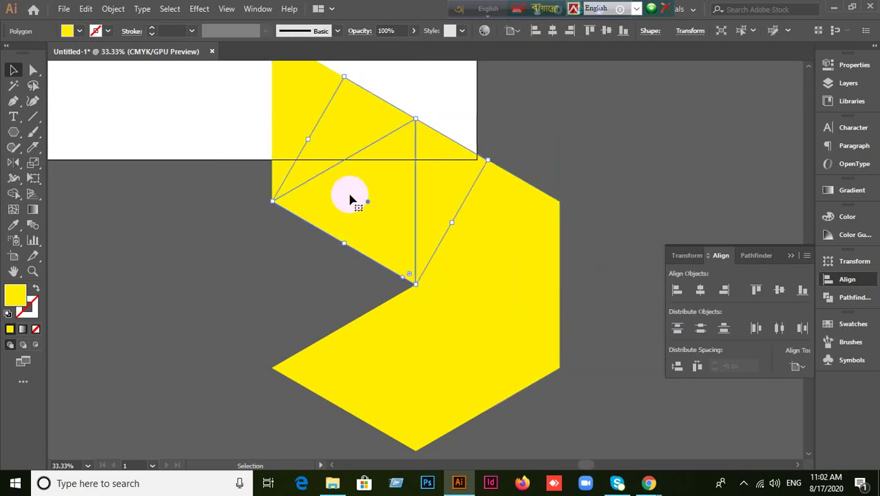
pyautogui.click(851, 330)
pyautogui.click(730, 317)
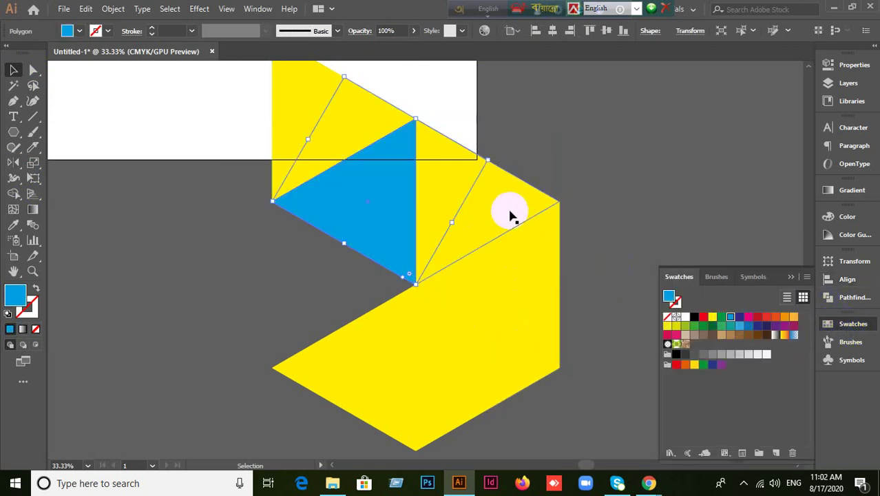
pyautogui.click(501, 209)
pyautogui.click(749, 316)
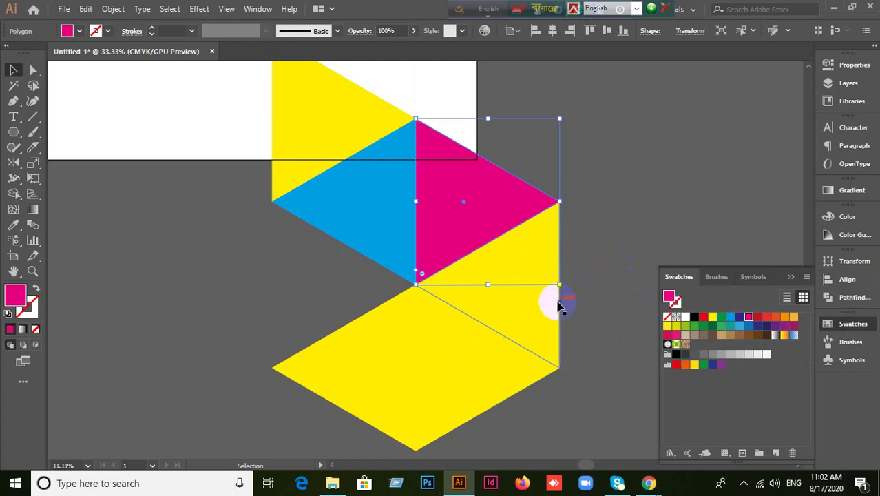
# Fill the right triangle with red, the lower-right one with light orange and the lower-left one with the yellow-orange gradient.
pyautogui.click(553, 301)
pyautogui.click(764, 318)
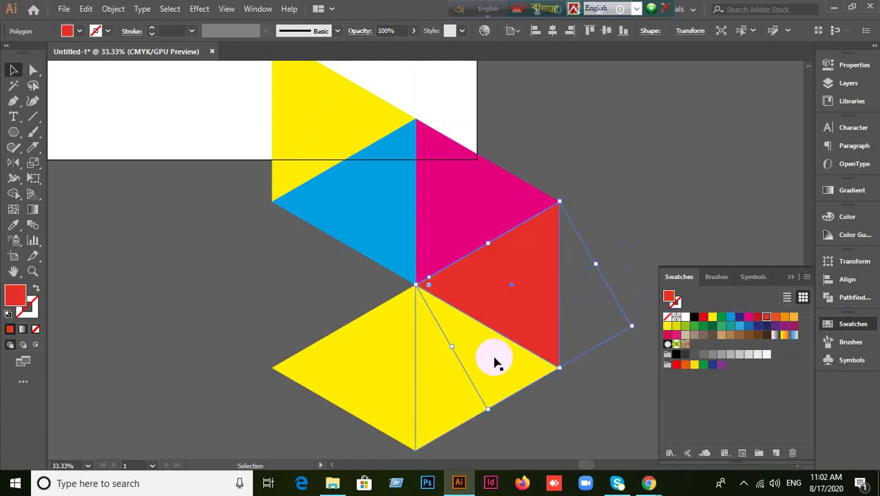
pyautogui.click(439, 381)
pyautogui.click(793, 316)
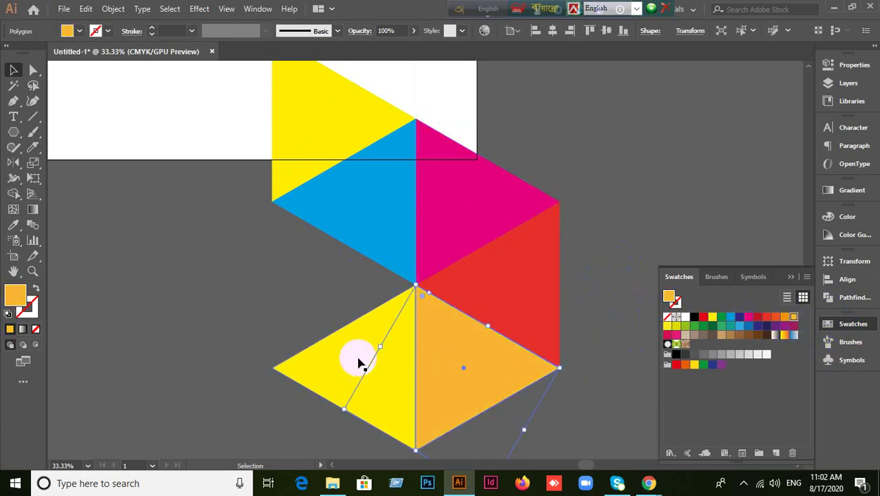
pyautogui.click(358, 360)
pyautogui.click(784, 334)
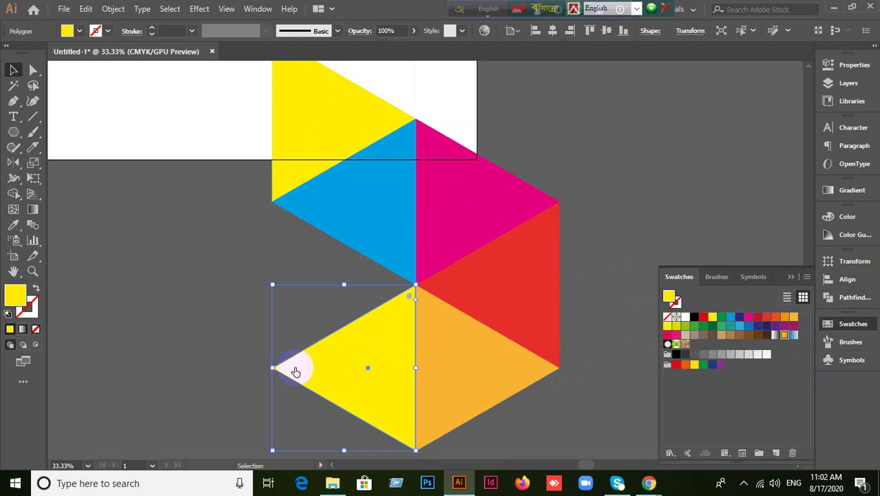
pyautogui.click(236, 277)
pyautogui.scroll(-4, 235, 277)
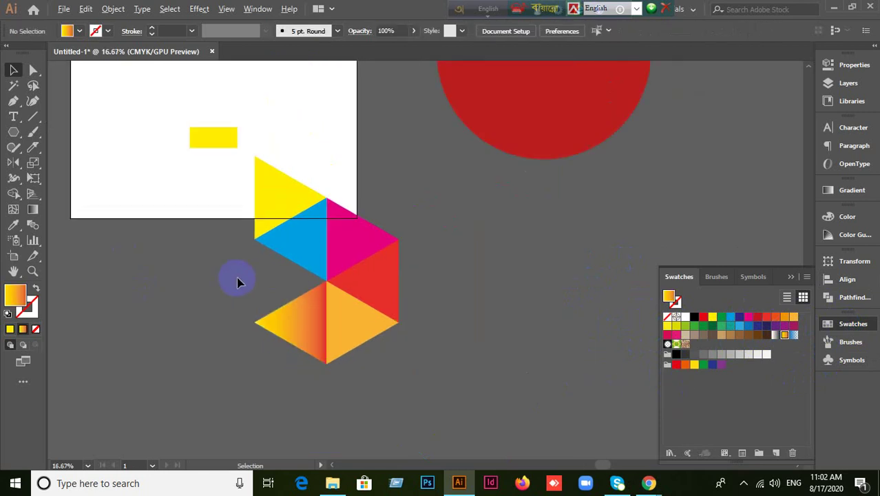
pyautogui.scroll(-1, 238, 282)
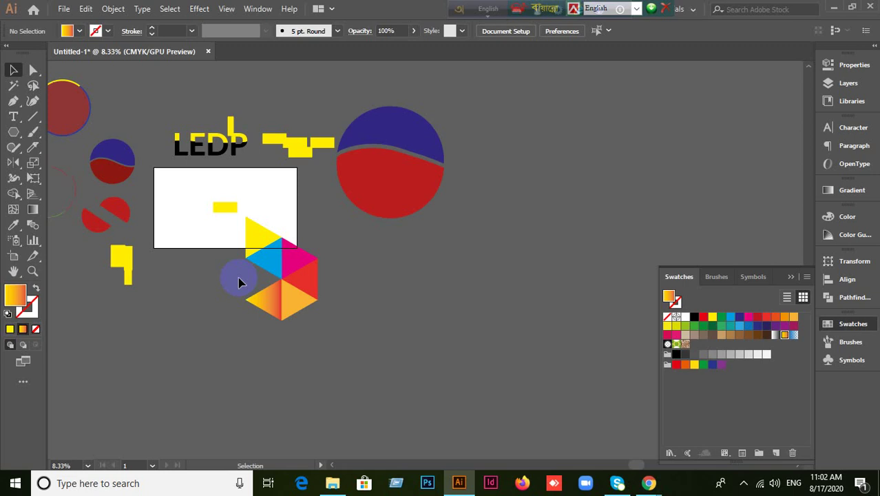
pyautogui.scroll(1, 390, 297)
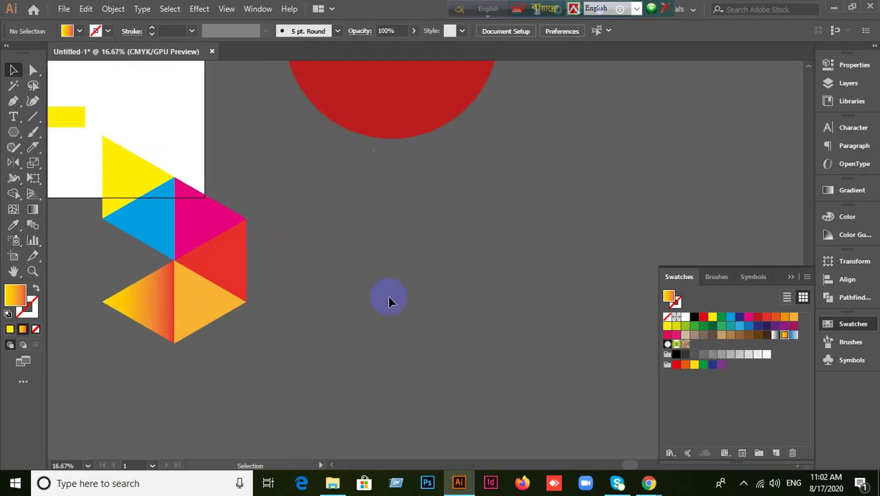
# Switch to the Google Meet call in Chrome, admit the waiting participants, and stop presenting the screen.
pyautogui.moveTo(647, 483)
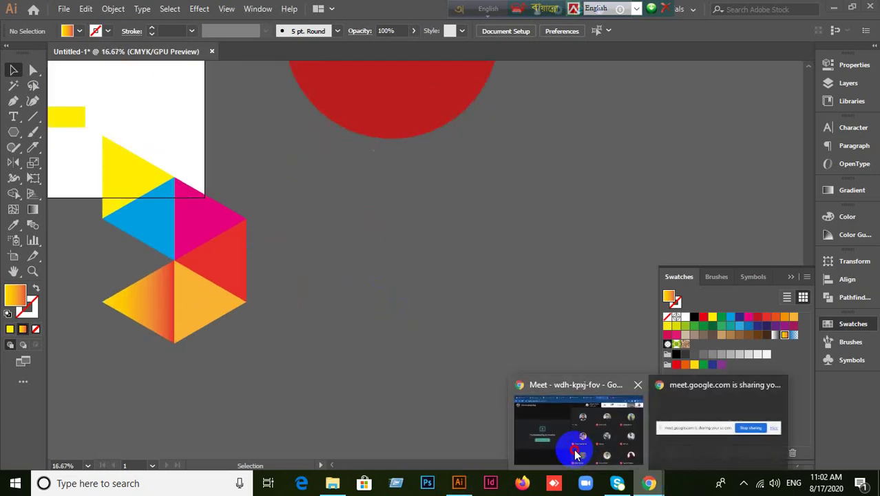
pyautogui.click(579, 444)
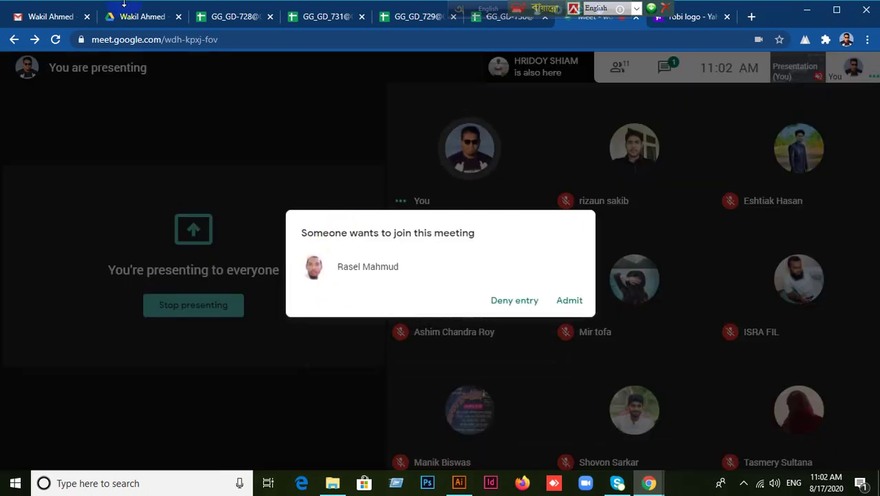
pyautogui.click(569, 300)
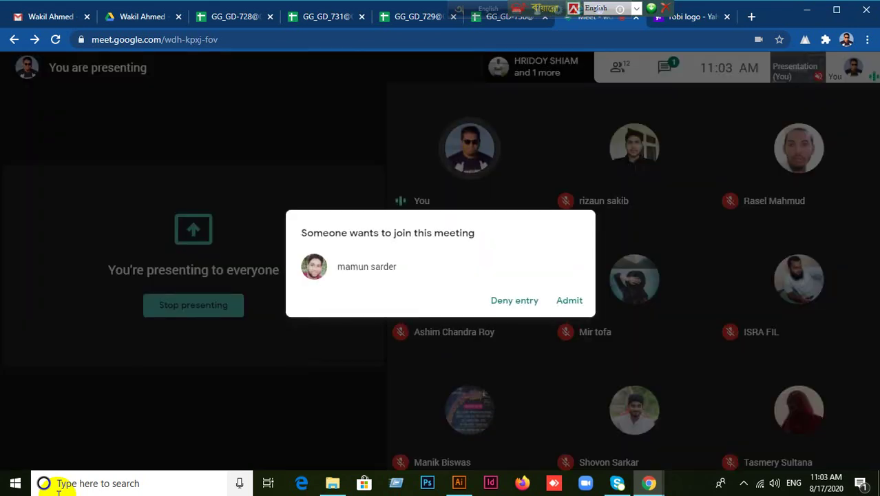
pyautogui.click(570, 300)
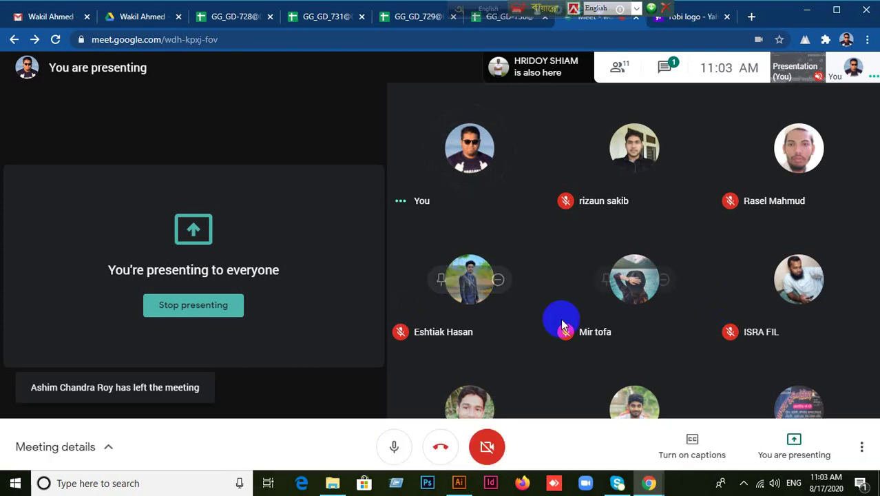
pyautogui.click(792, 458)
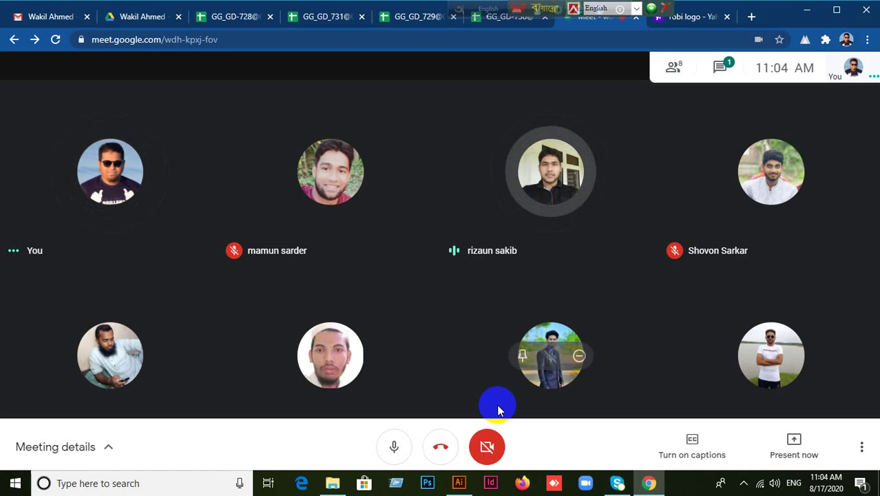
# Return to Illustrator, detach the Properties, Layers and Libraries panel group, and place it over the upper end of the panel dock.
pyautogui.click(459, 483)
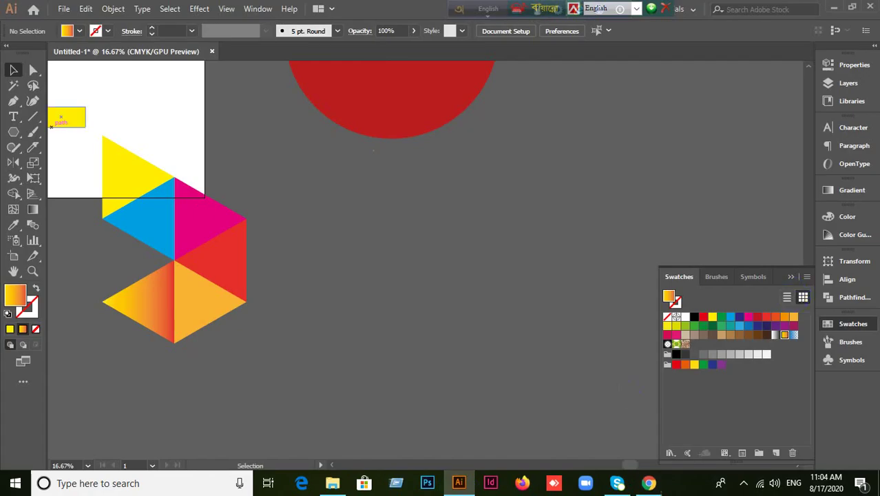
pyautogui.moveTo(833, 60); pyautogui.dragTo(731, 82)
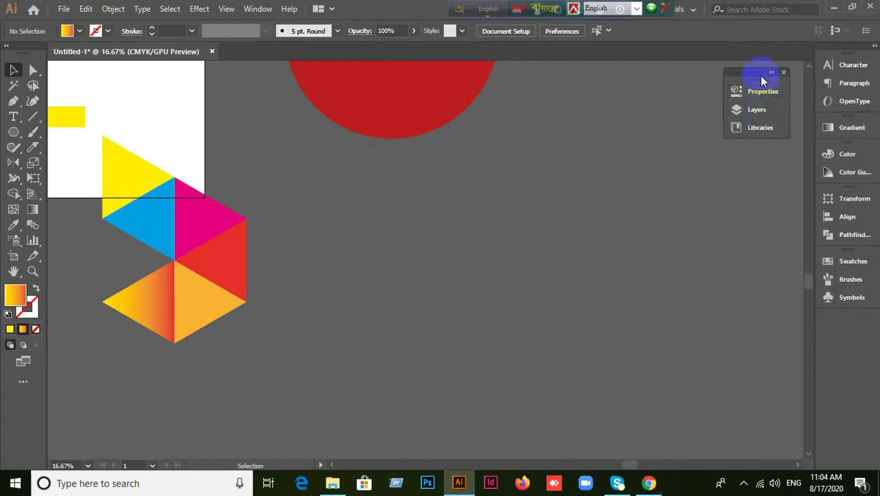
pyautogui.moveTo(761, 81); pyautogui.dragTo(854, 65)
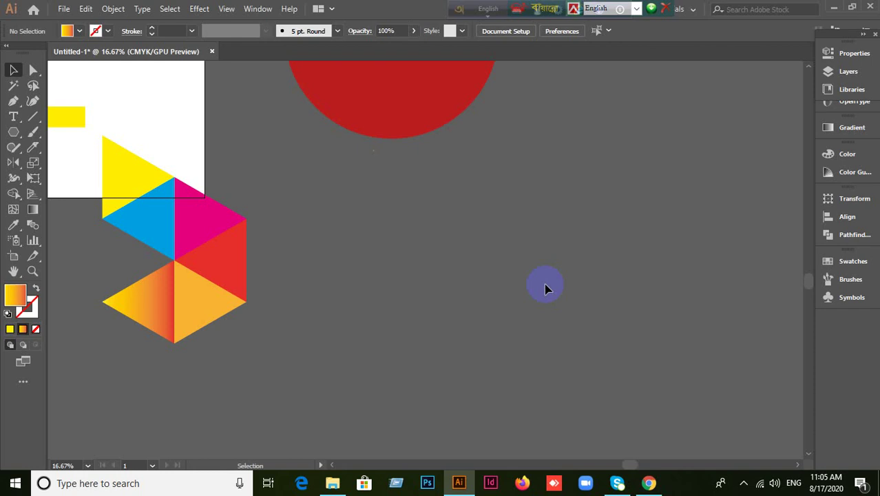
# Admit the waiting participant in the Google Meet call in Chrome, and minimize both the Chrome and Illustrator windows.
pyautogui.click(649, 483)
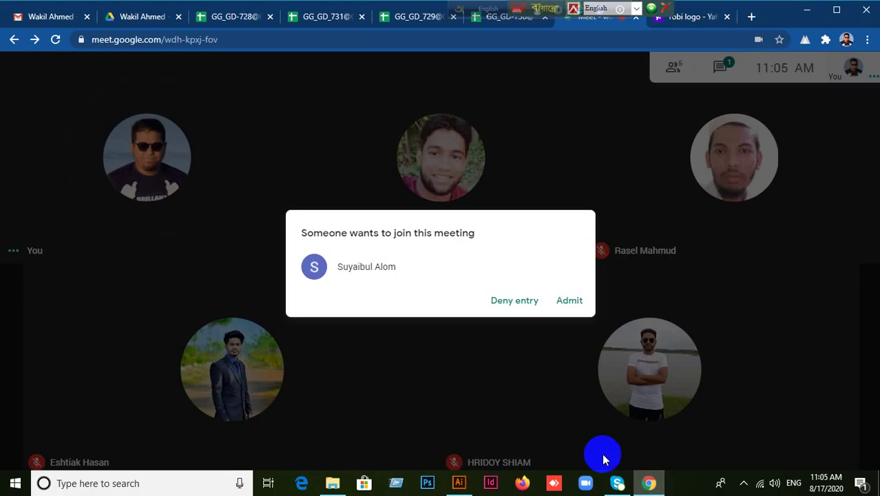
pyautogui.click(570, 301)
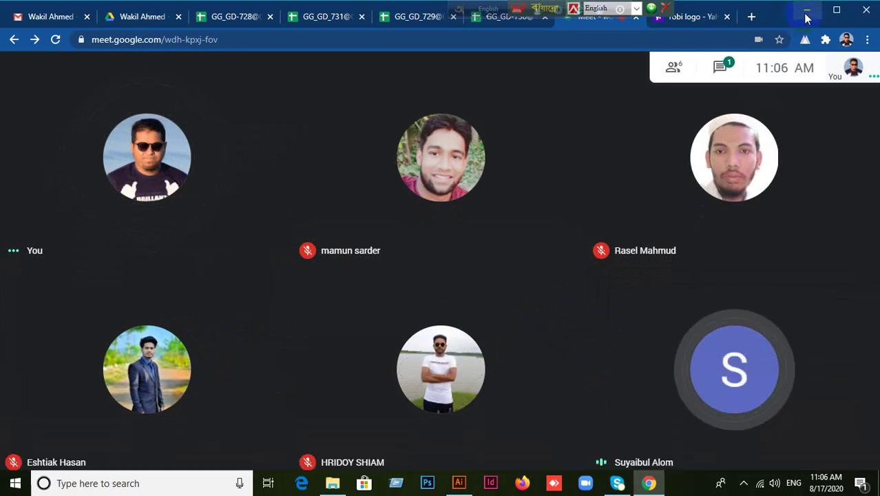
pyautogui.click(804, 12)
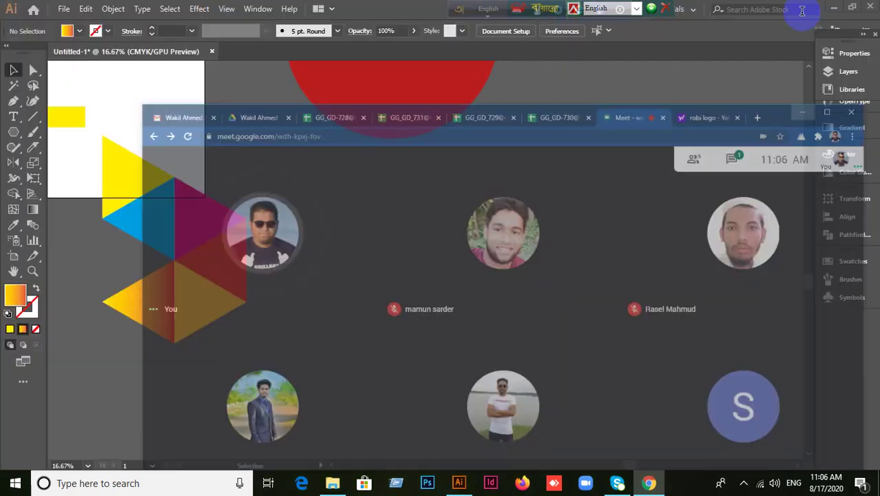
pyautogui.click(833, 8)
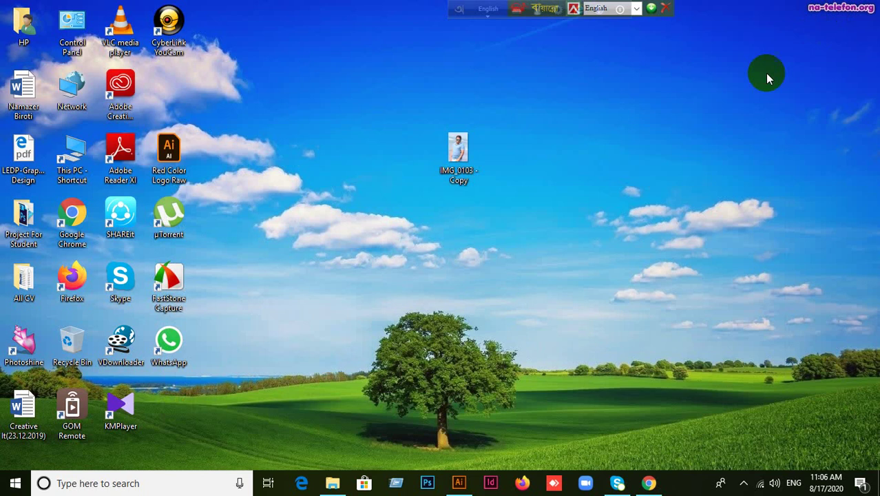